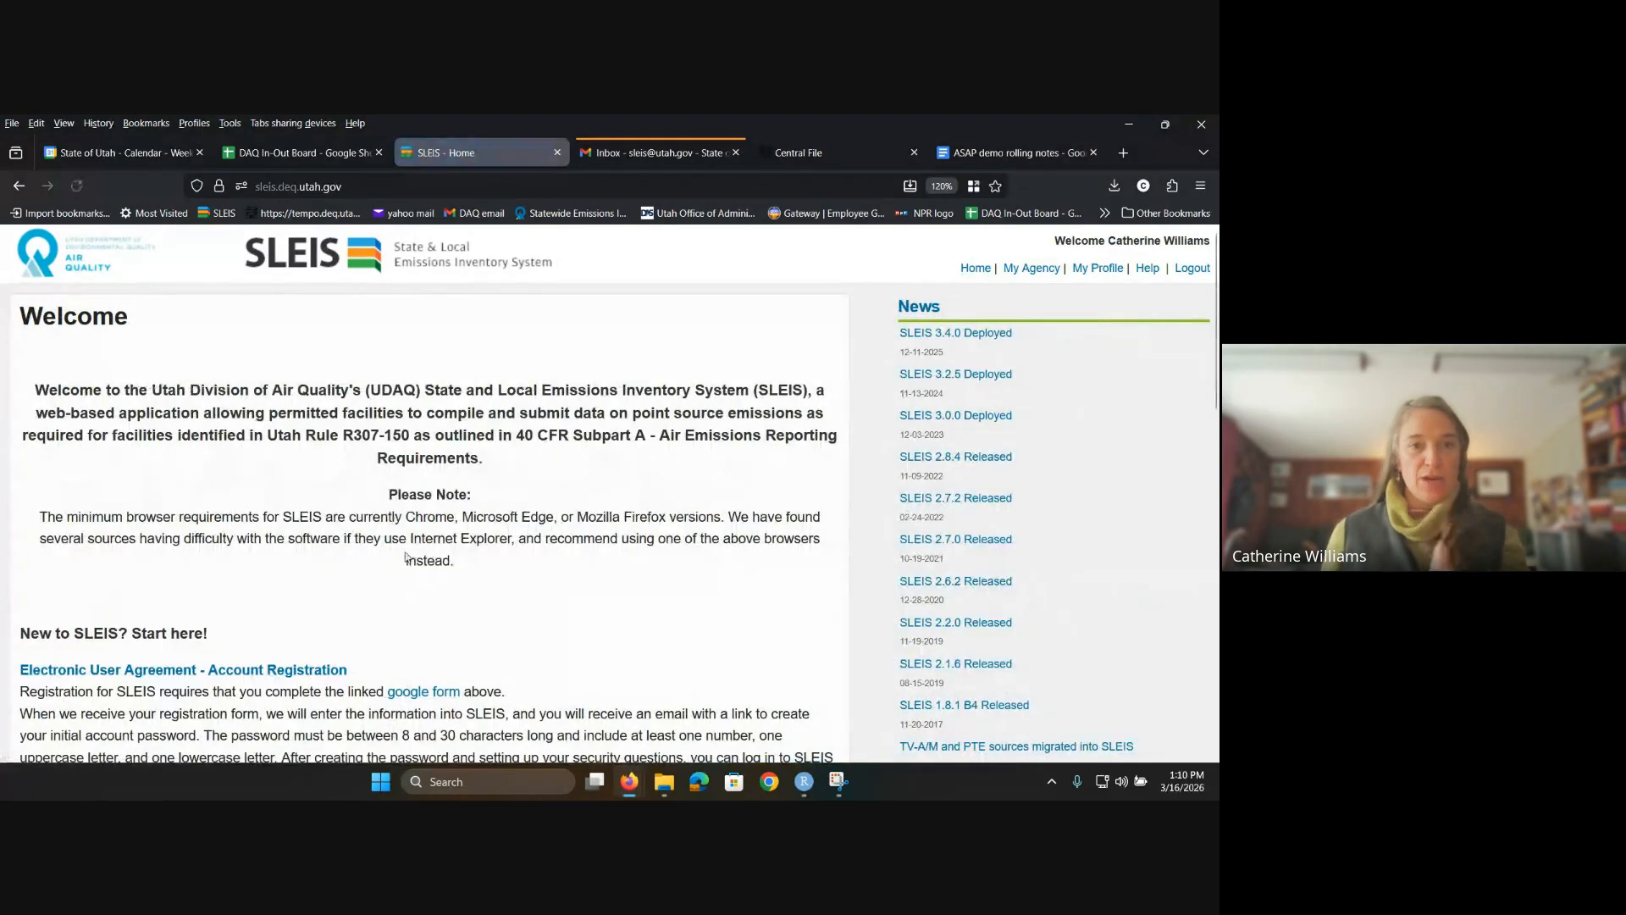
Step: Scroll down the home page to the Facility User Guide and SLEIS Training Videos links
{"action": "scroll", "coordinate": [418, 580], "scroll_direction": "down", "scroll_amount": 2}
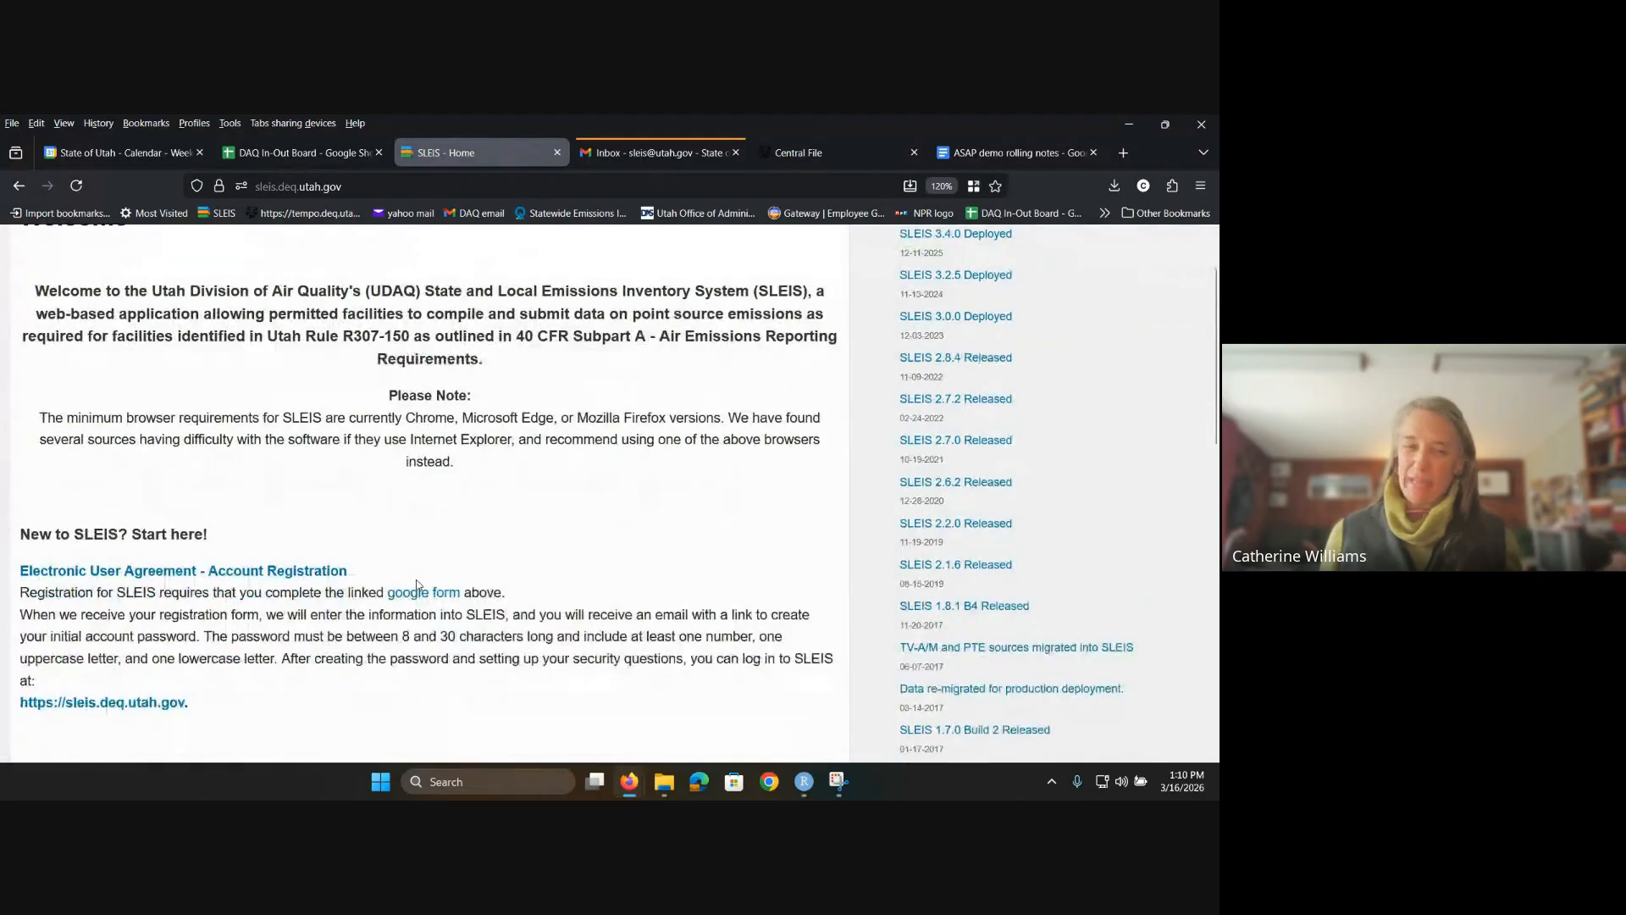
{"action": "scroll", "coordinate": [420, 571], "scroll_direction": "down", "scroll_amount": 8}
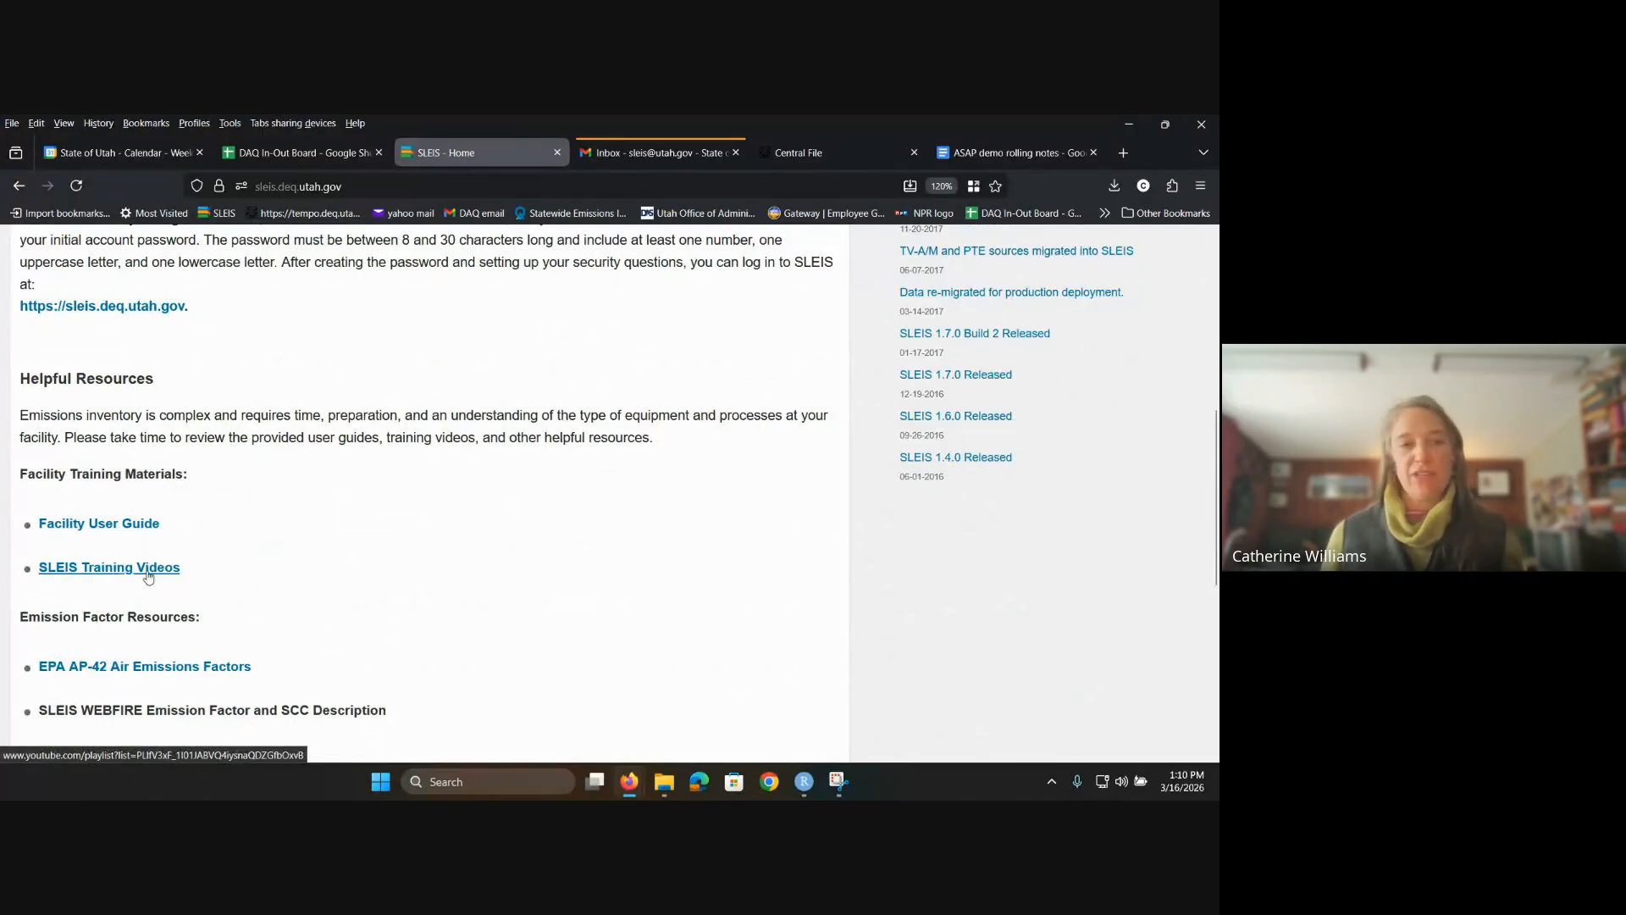
Step: Open the SLEIS Training Videos playlist and scroll its 12 videos down to Requesting an Amendment
{"action": "left_click", "coordinate": [149, 576]}
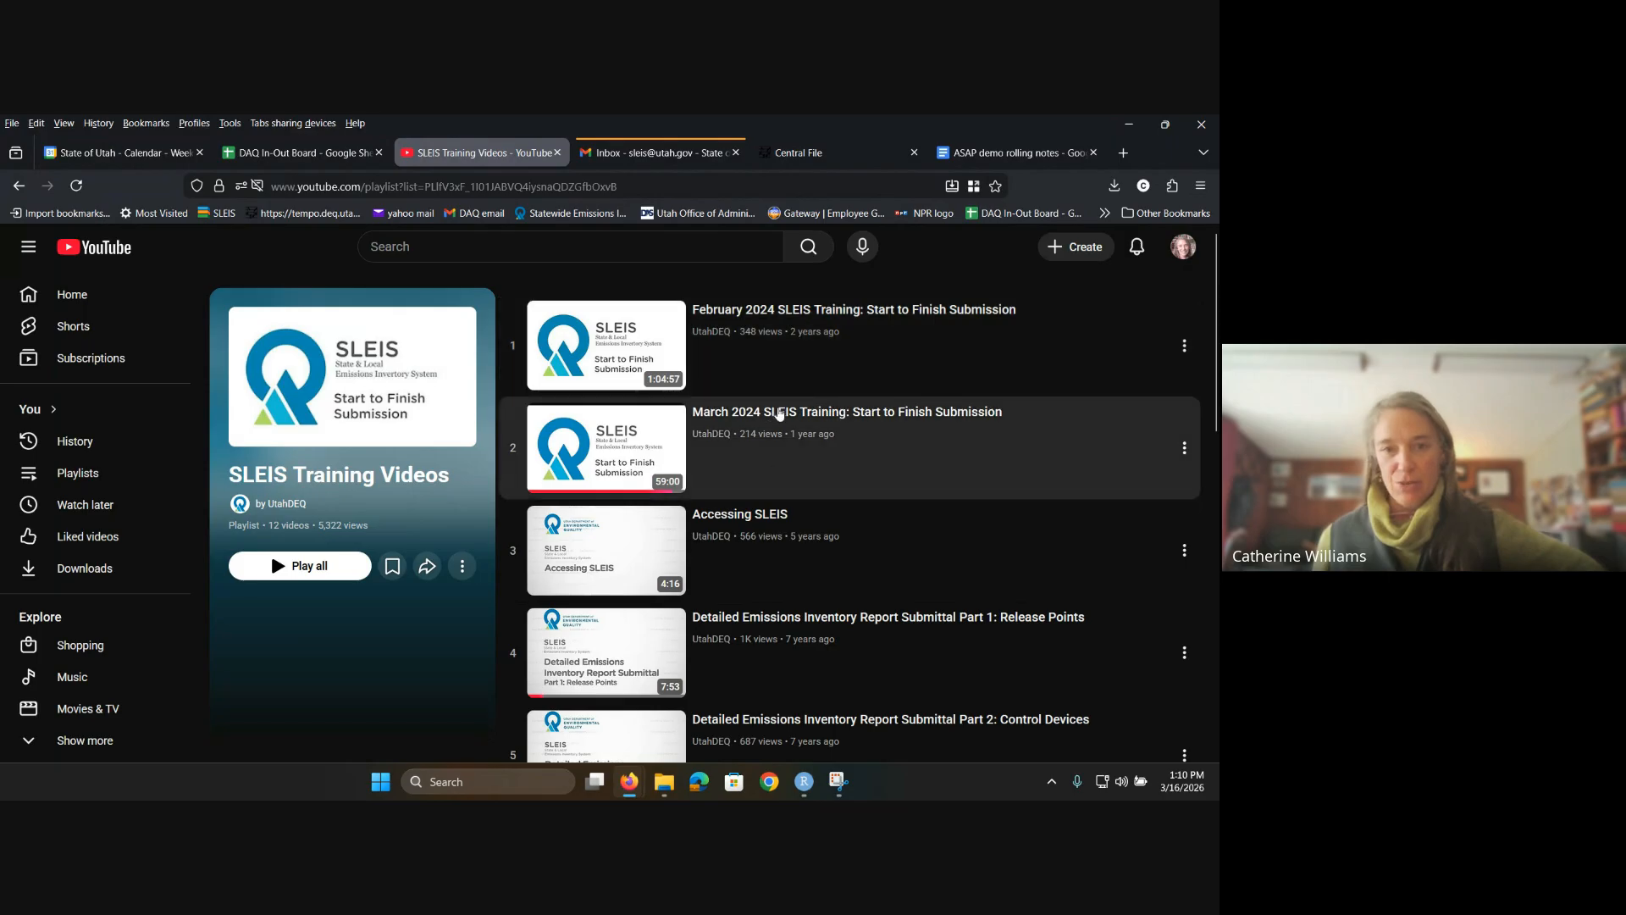
{"action": "scroll", "coordinate": [893, 535], "scroll_direction": "down", "scroll_amount": 1}
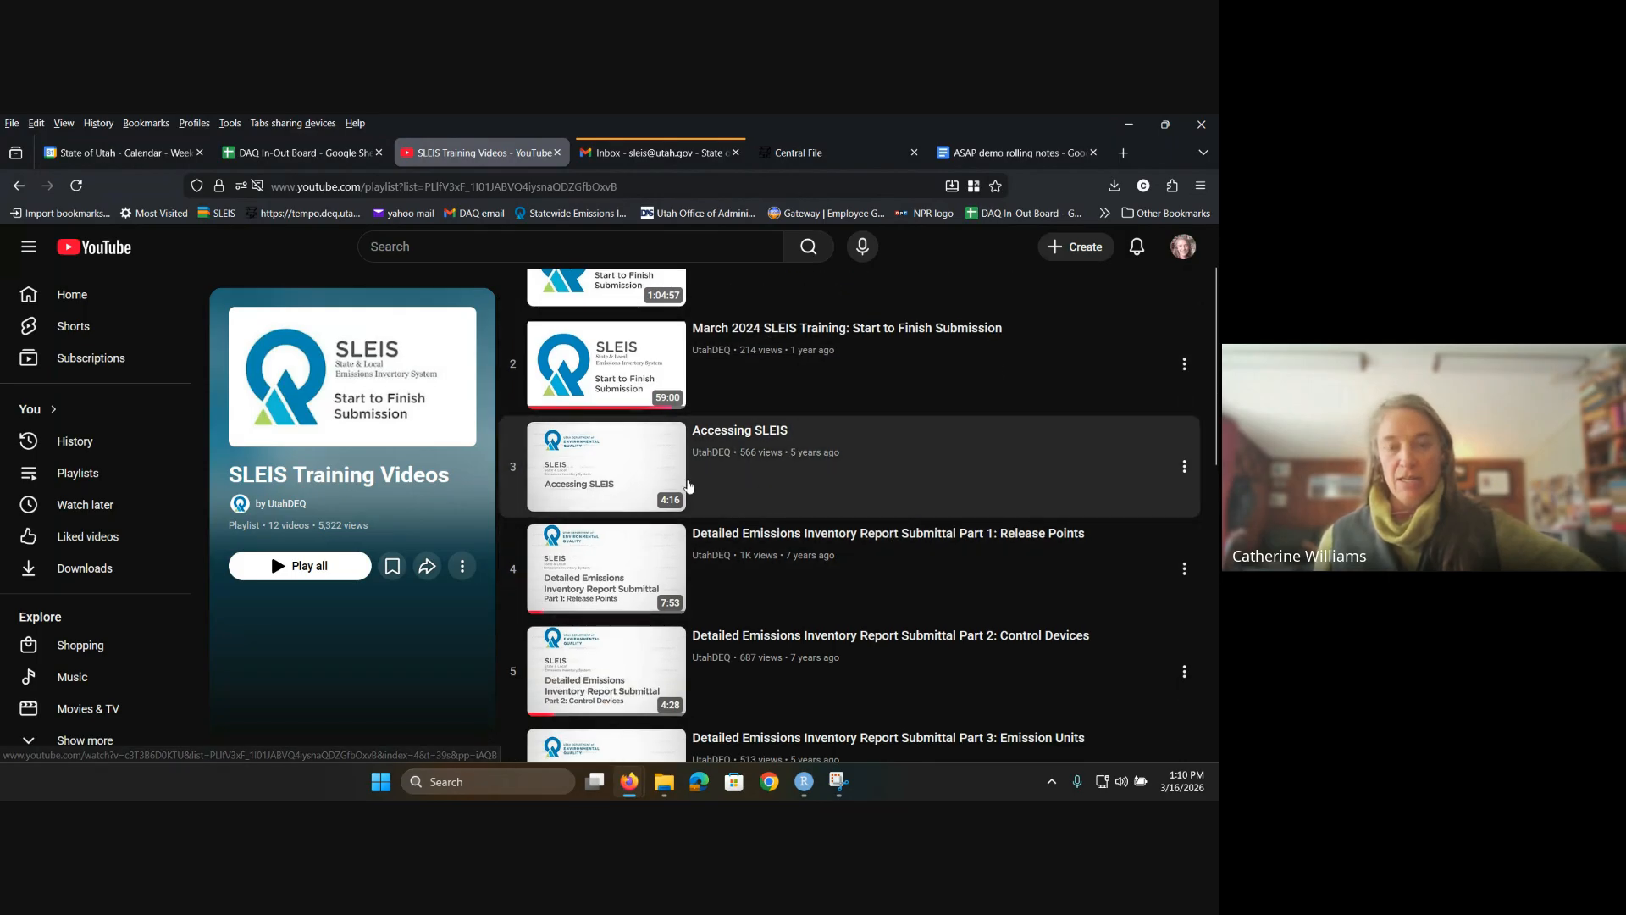
{"action": "scroll", "coordinate": [787, 501], "scroll_direction": "down", "scroll_amount": 1}
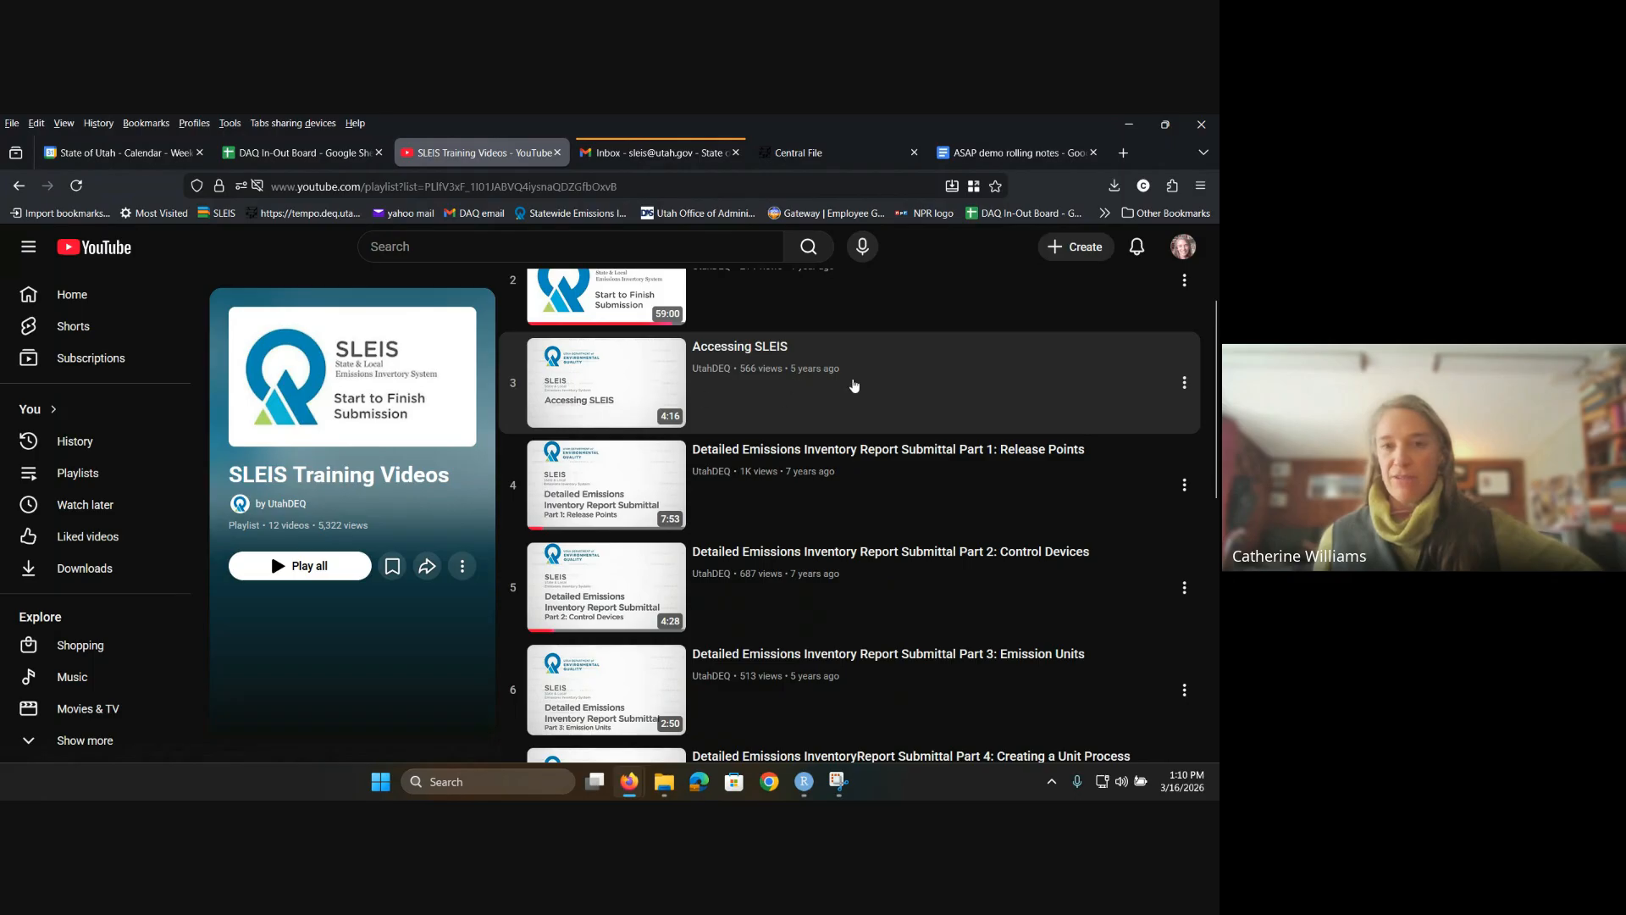
{"action": "scroll", "coordinate": [874, 469], "scroll_direction": "down", "scroll_amount": 1}
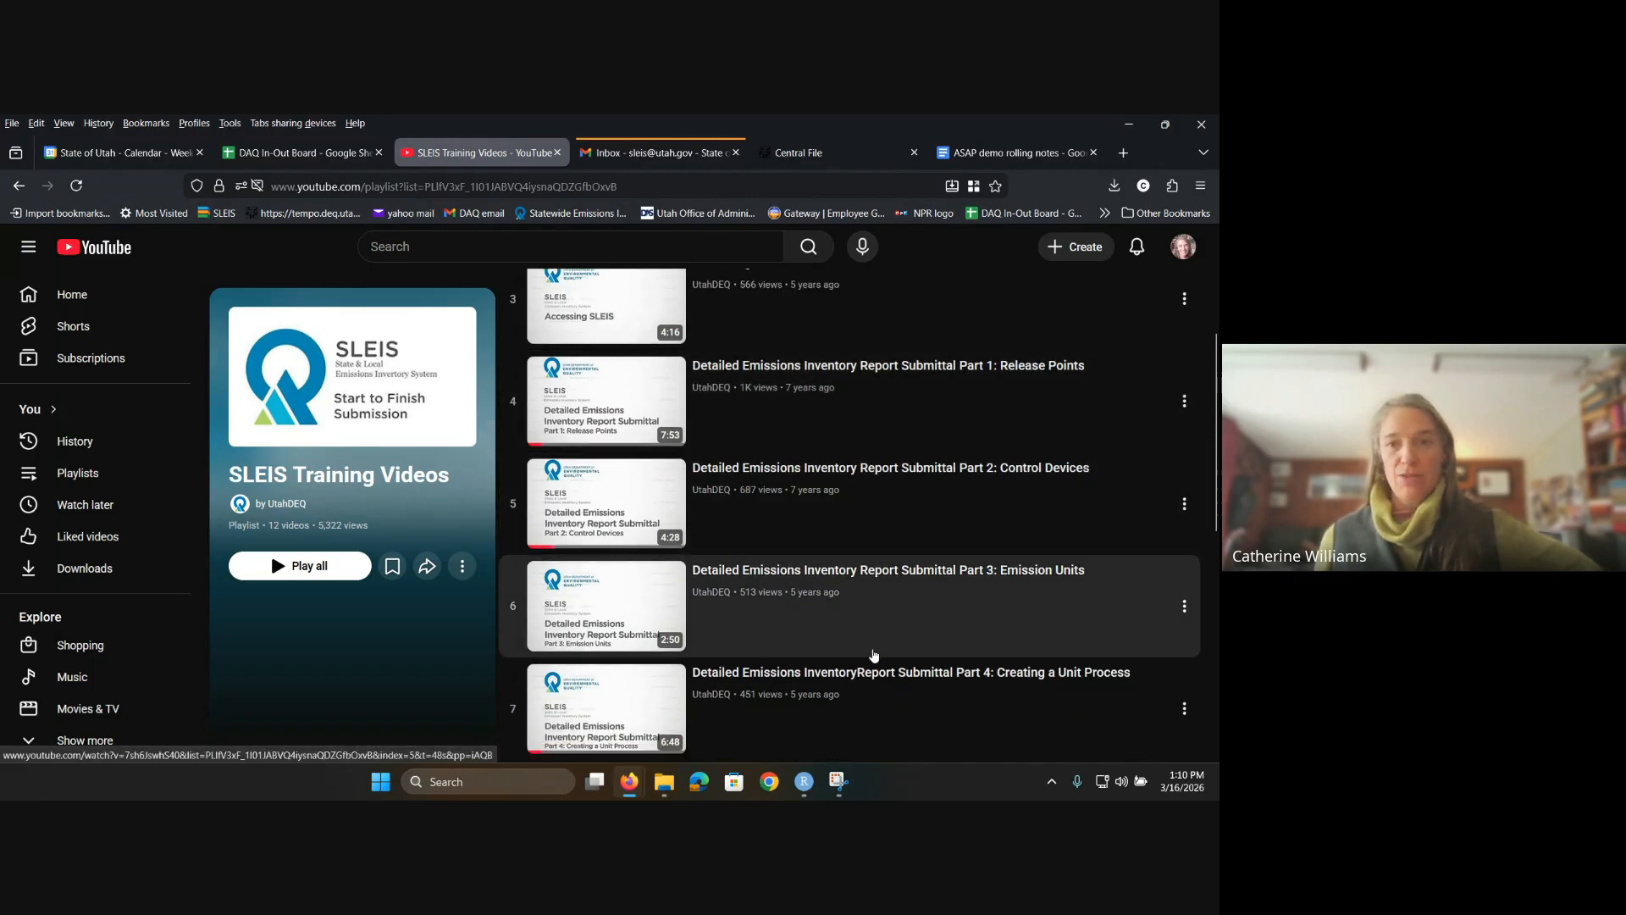
{"action": "scroll", "coordinate": [890, 686], "scroll_direction": "down", "scroll_amount": 6}
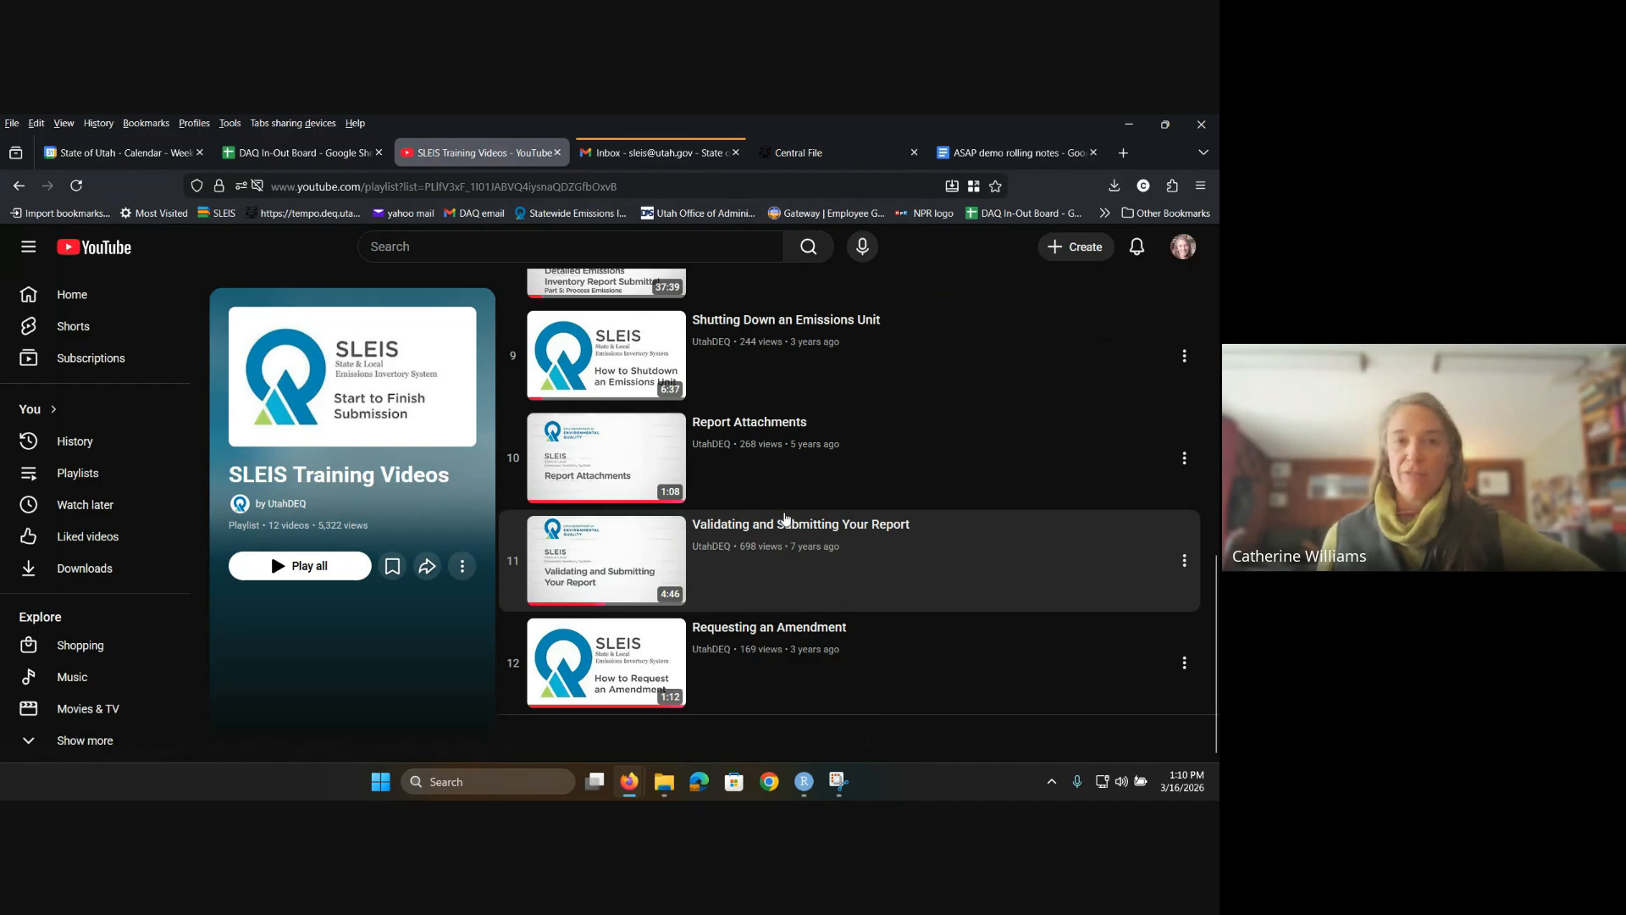
Step: Go back to the SLEIS Welcome page and scroll up to the News list headed by SLEIS 3.4.0 Deployed
{"action": "left_click", "coordinate": [20, 186]}
{"action": "scroll", "coordinate": [839, 551], "scroll_direction": "up", "scroll_amount": 6}
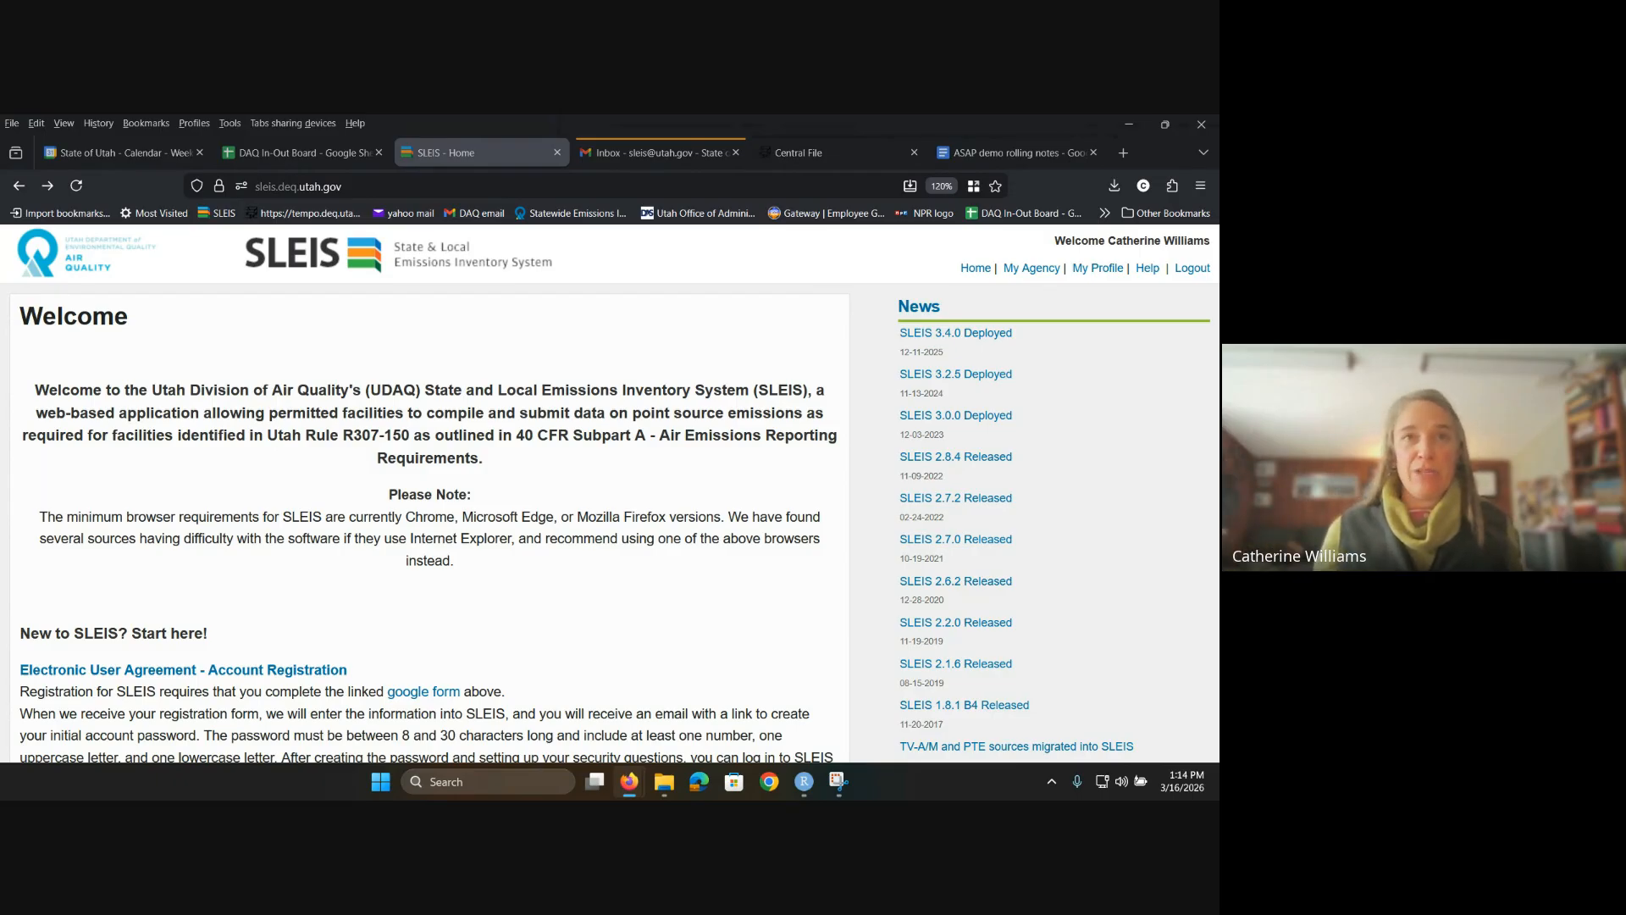
Step: Log out, go to the Login page, and autofill the saved account's email and password
{"action": "left_click", "coordinate": [1193, 268]}
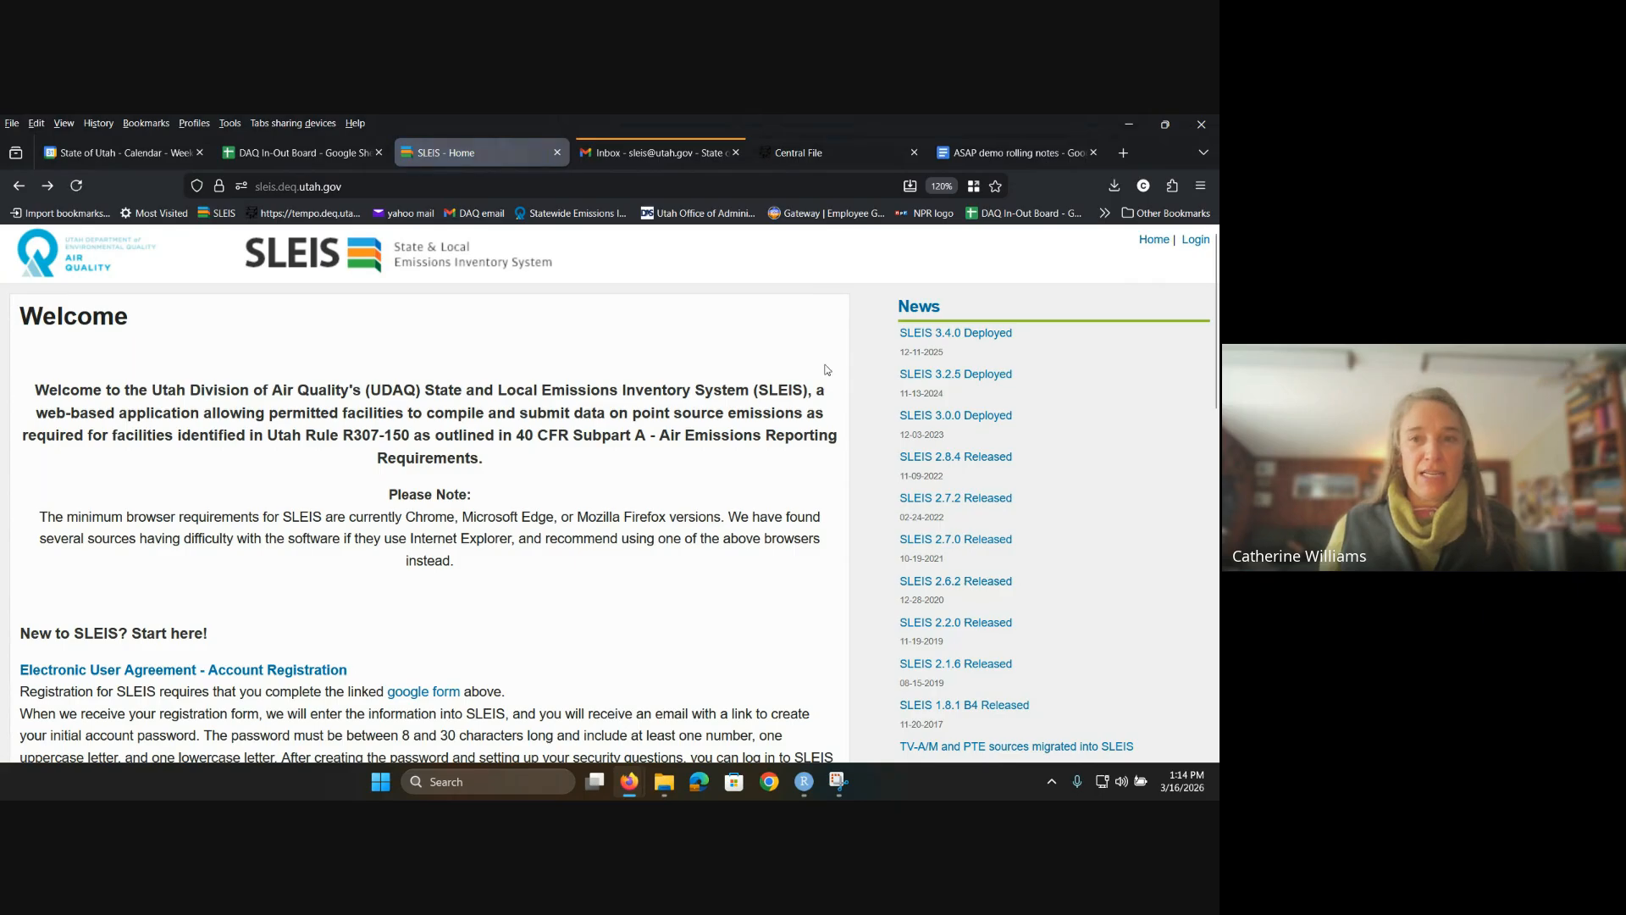
{"action": "left_click", "coordinate": [1194, 243]}
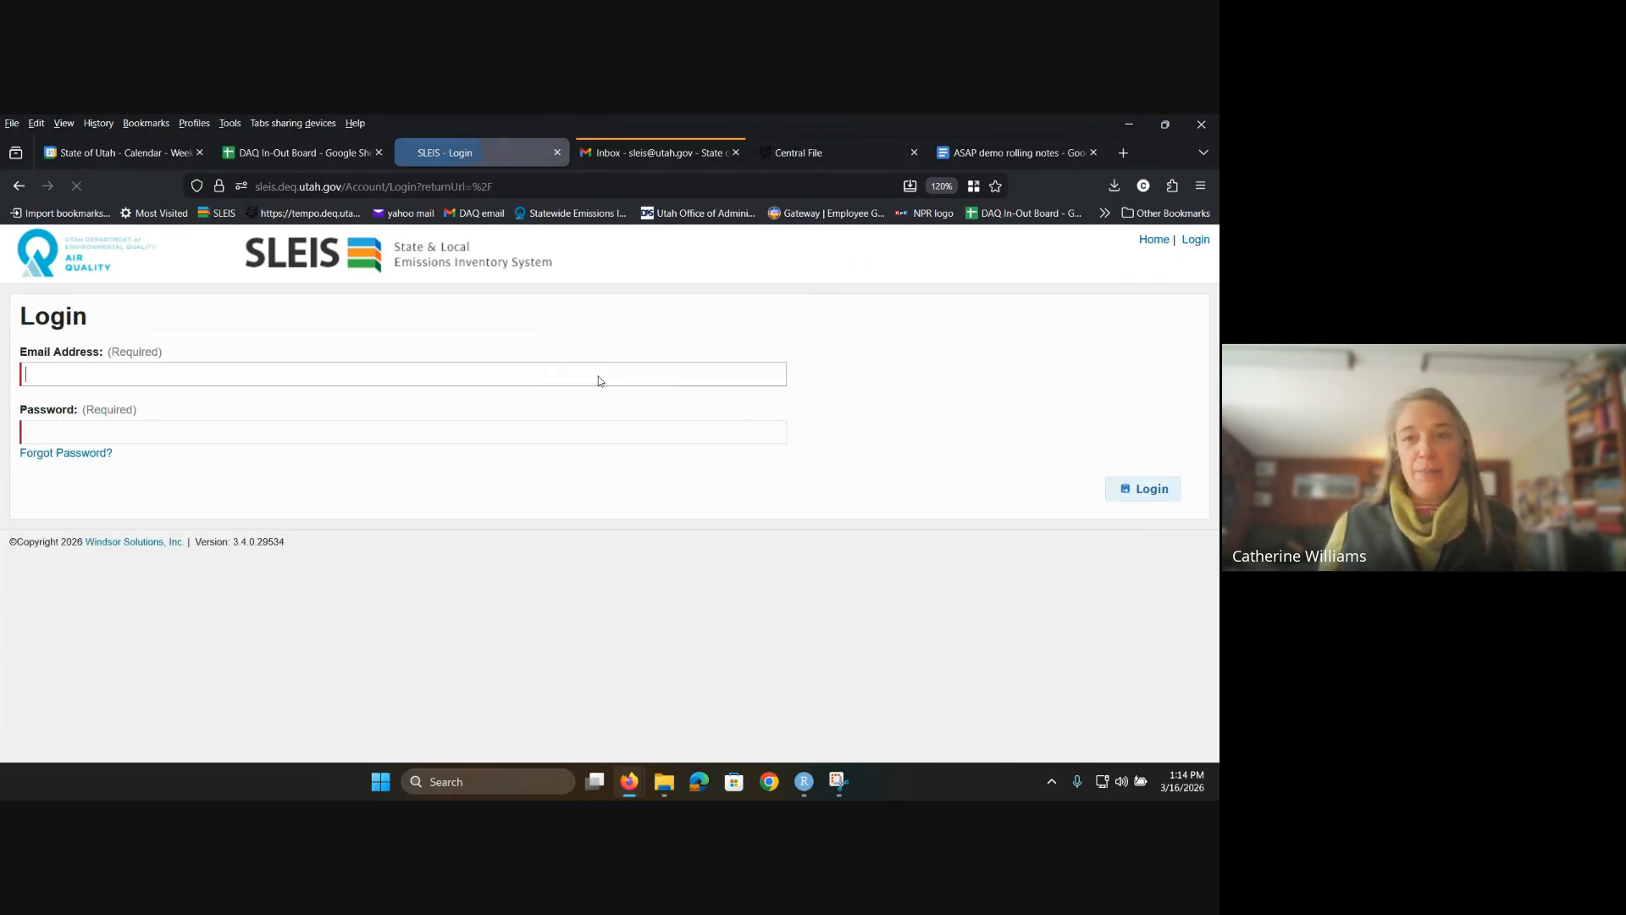
{"action": "left_click", "coordinate": [600, 375]}
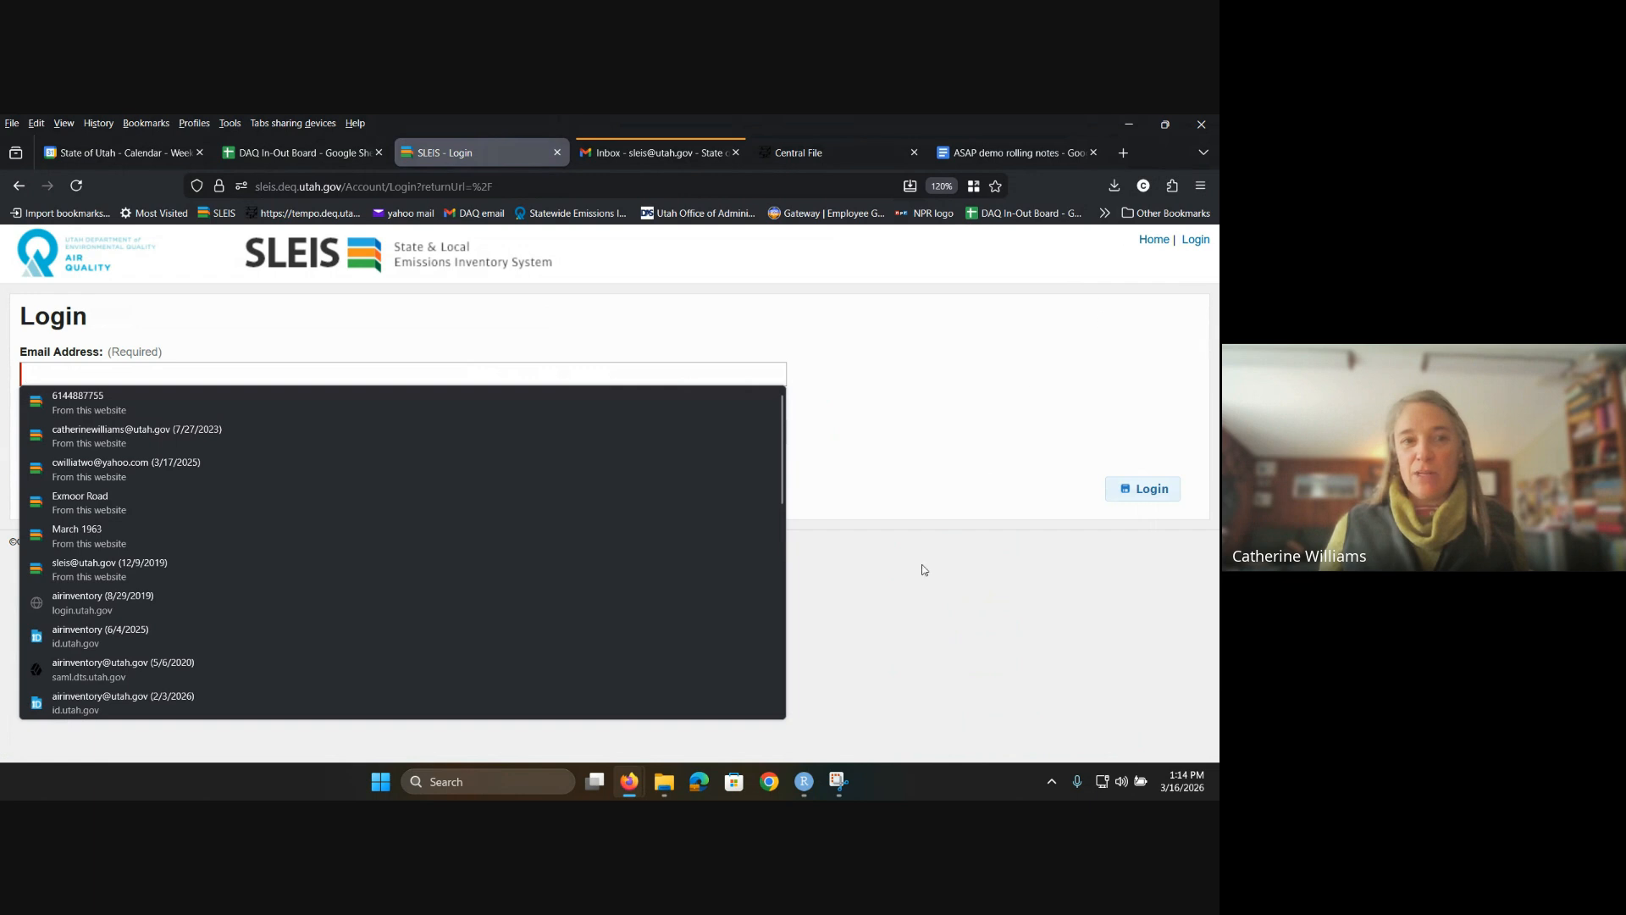
{"action": "left_click", "coordinate": [314, 462]}
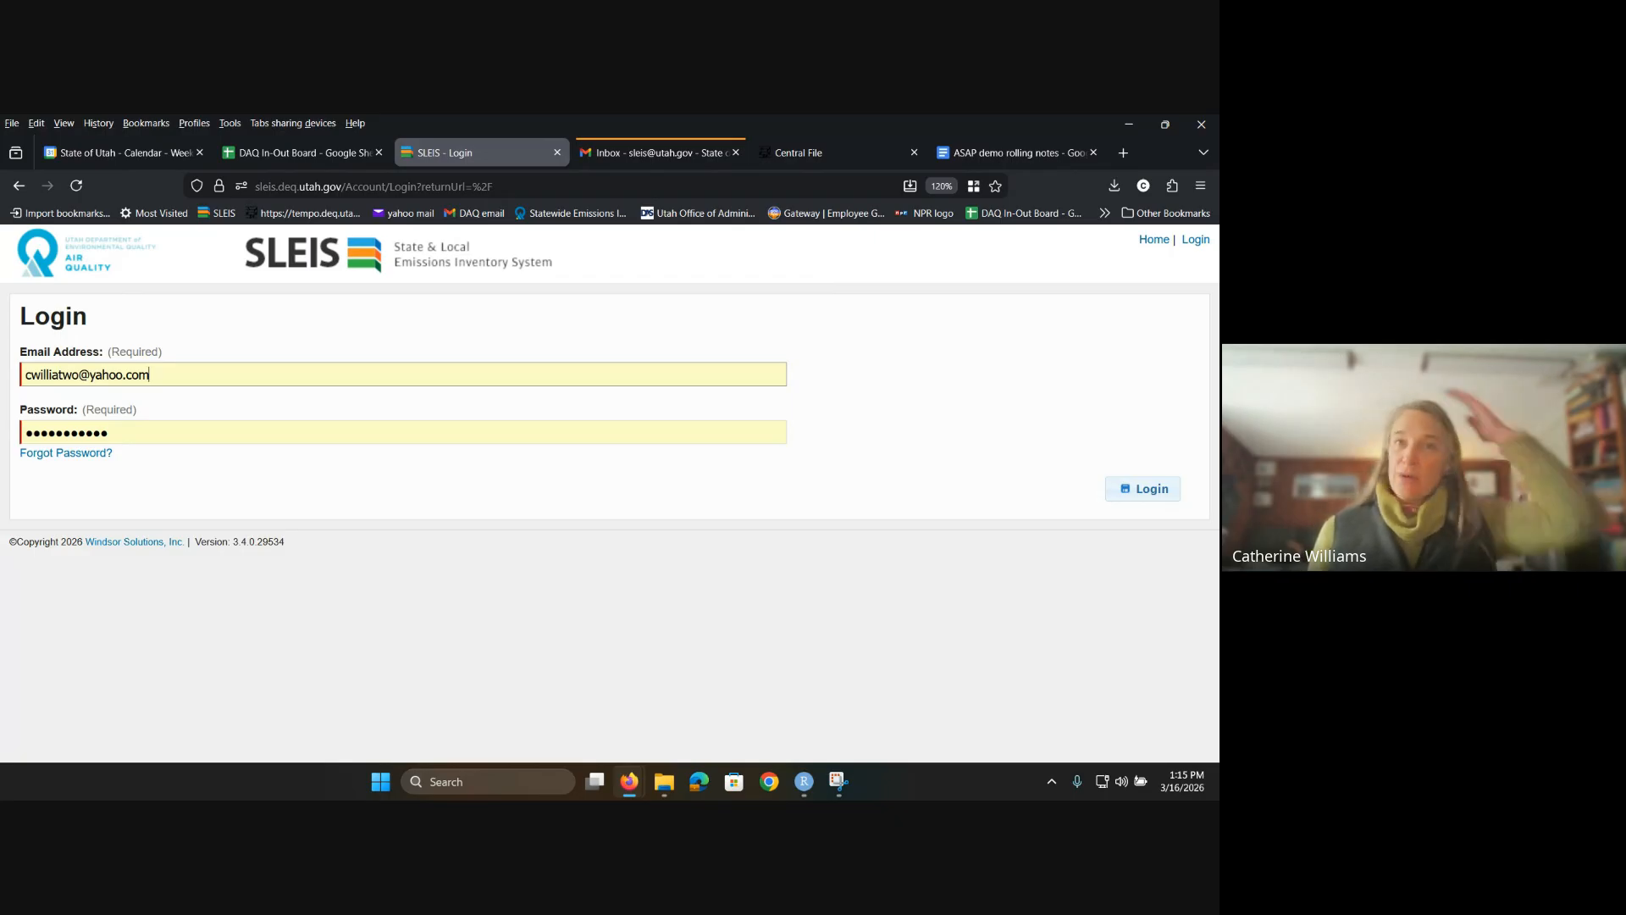
Step: Submit the login to reach My Facilities with its three facilities
{"action": "left_click", "coordinate": [1142, 488]}
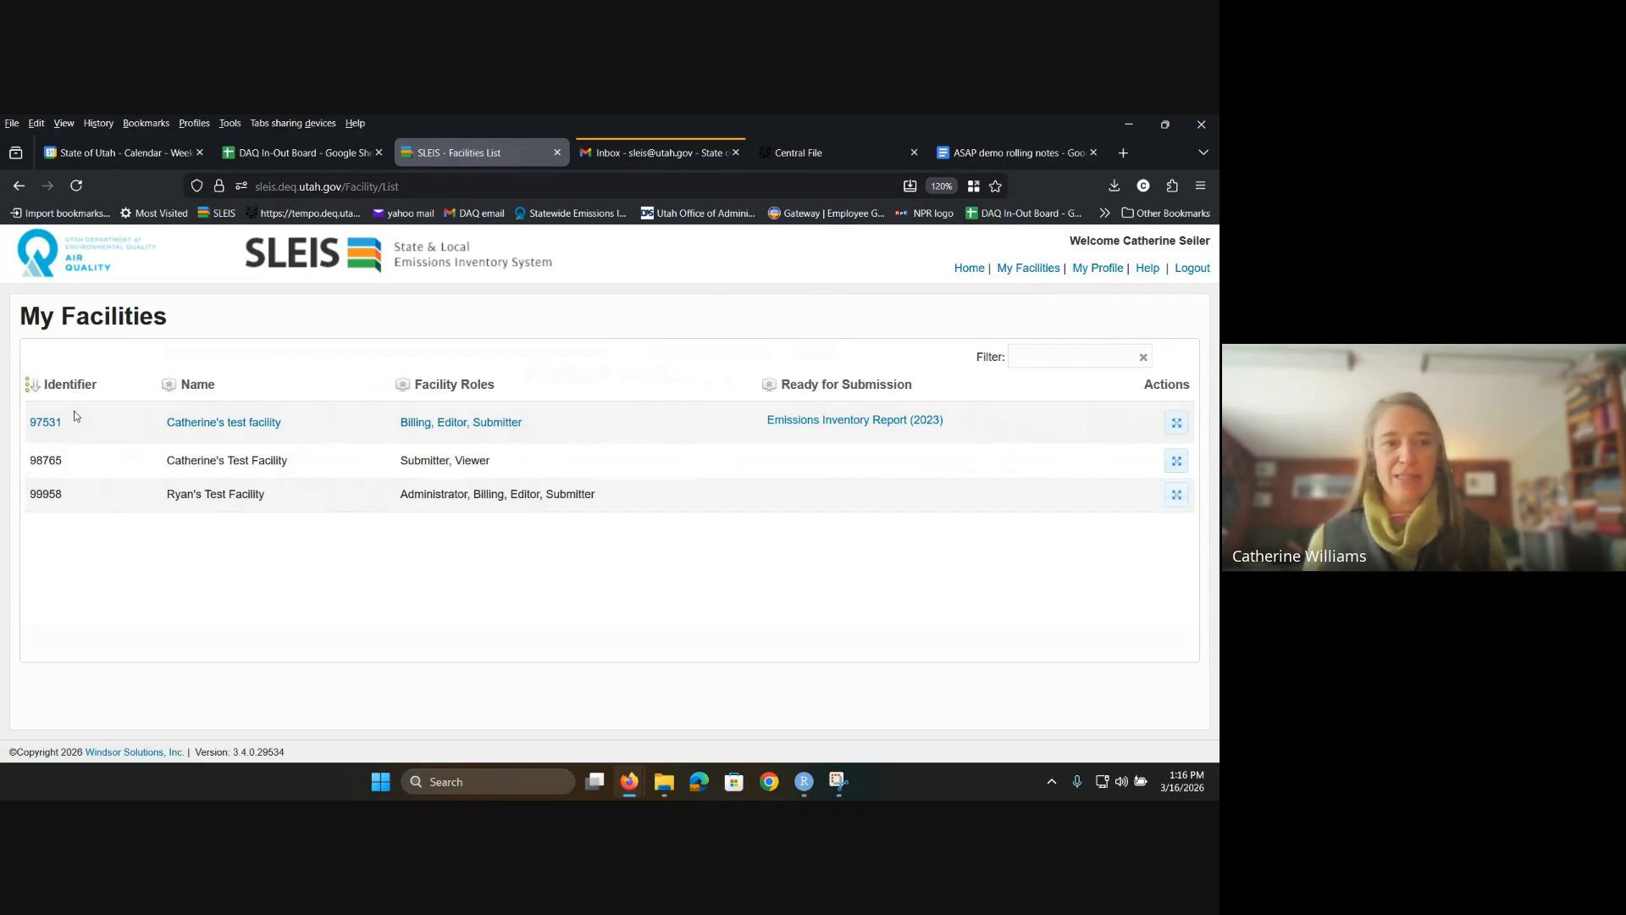
Step: Open the first test facility's Reports list covering reporting years 2016 to 2025
{"action": "left_click", "coordinate": [1176, 422]}
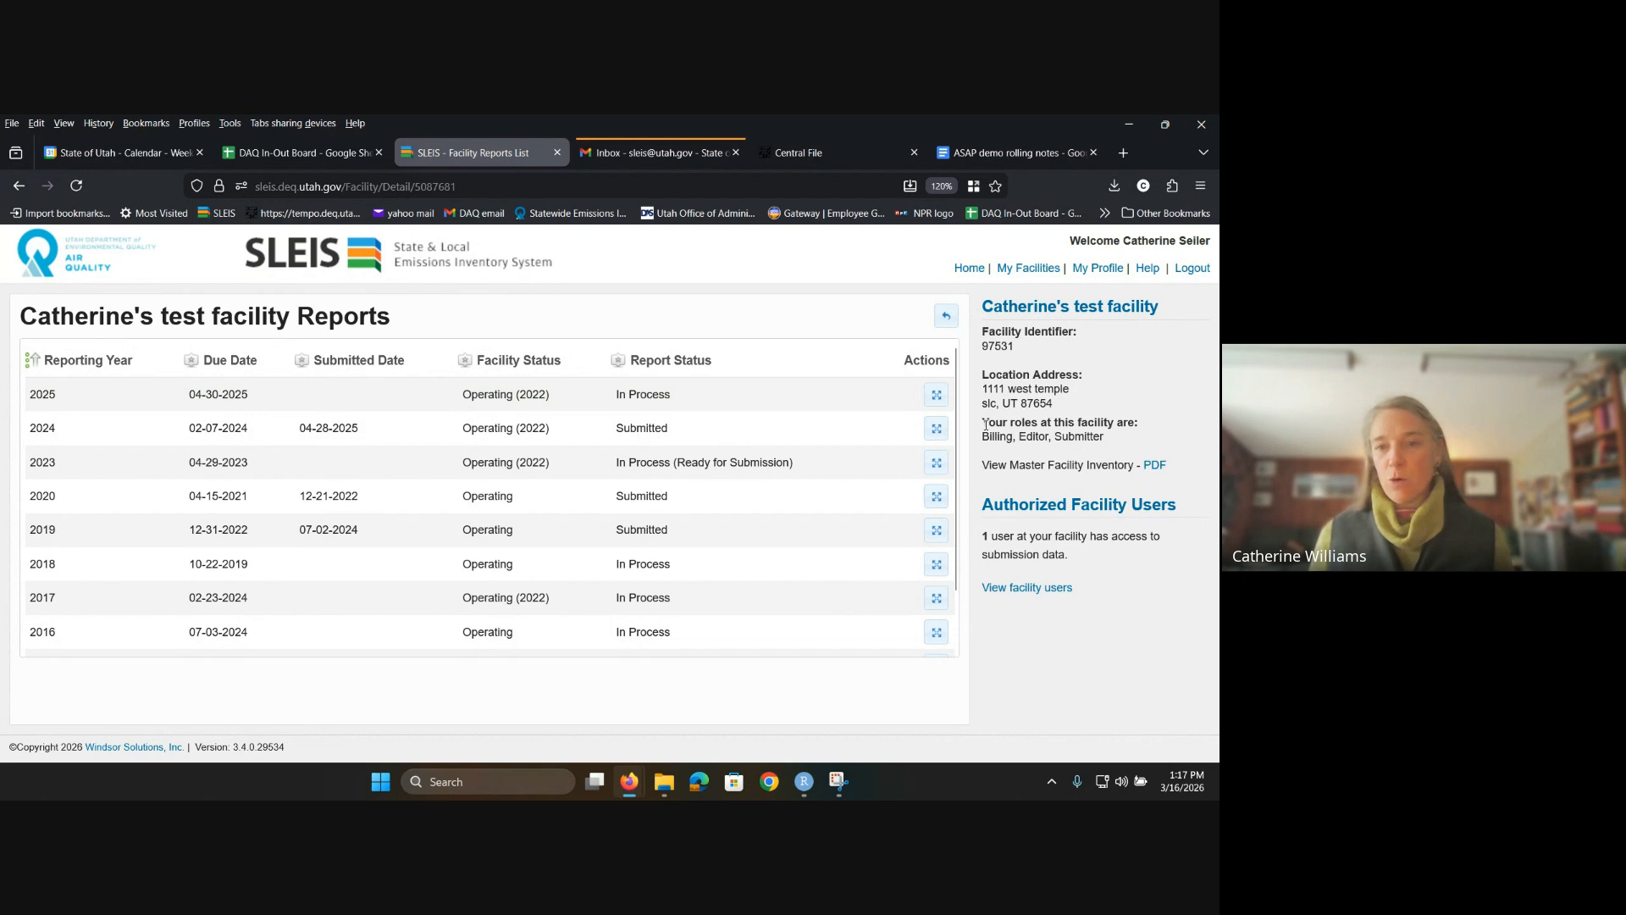
{"action": "left_click_drag", "start_coordinate": [985, 424], "coordinate": [1125, 440]}
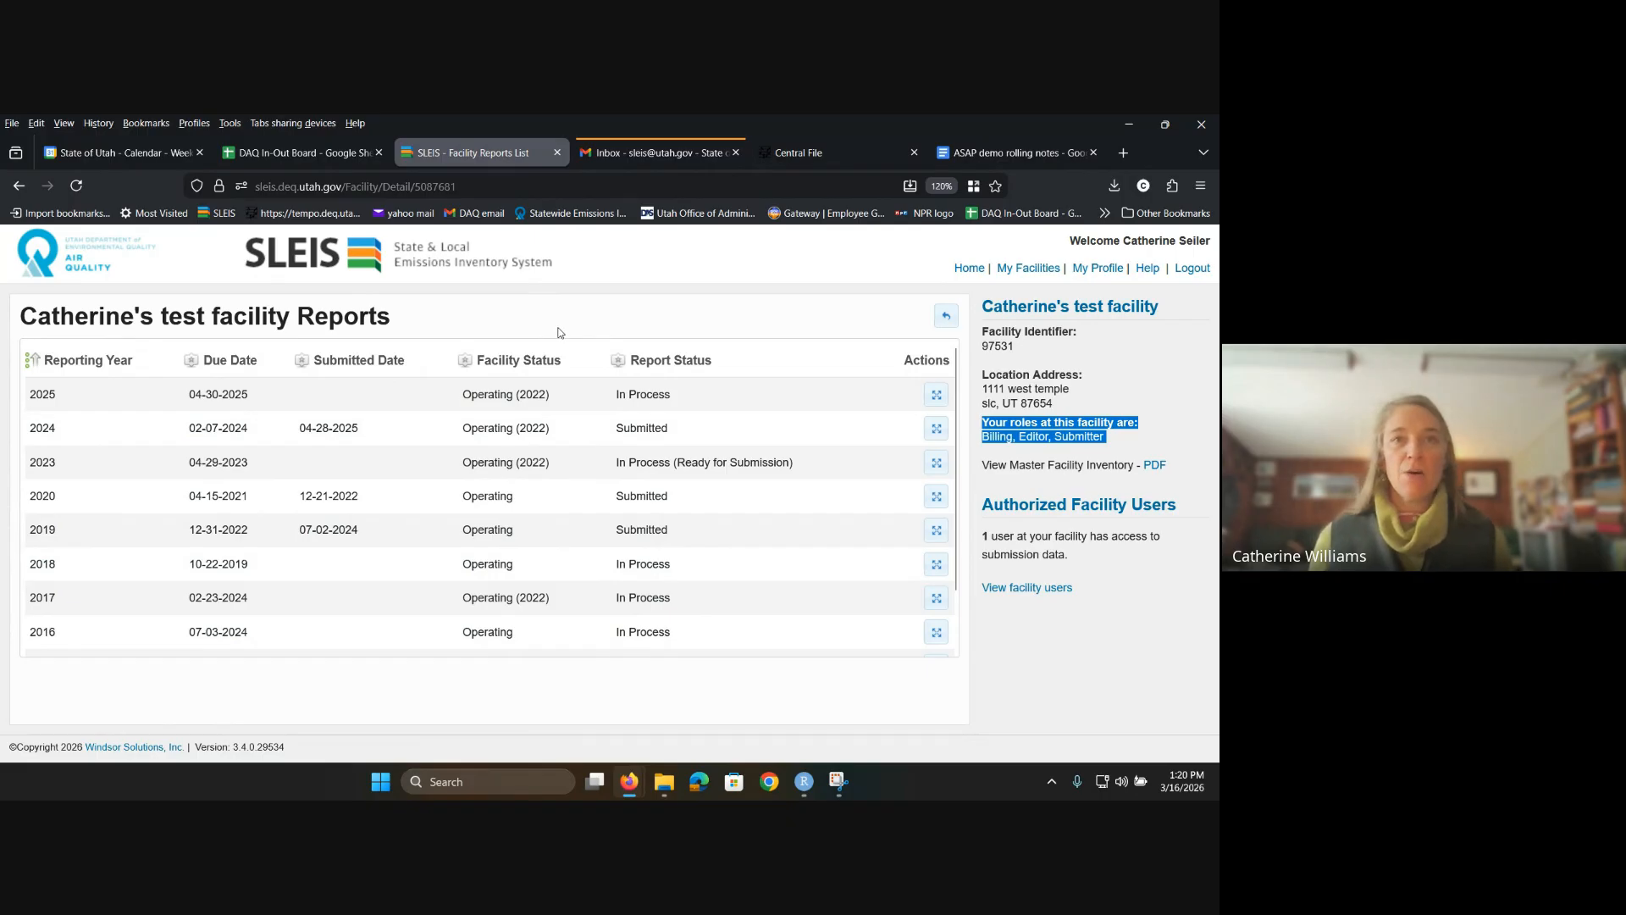
{"action": "left_click", "coordinate": [938, 395]}
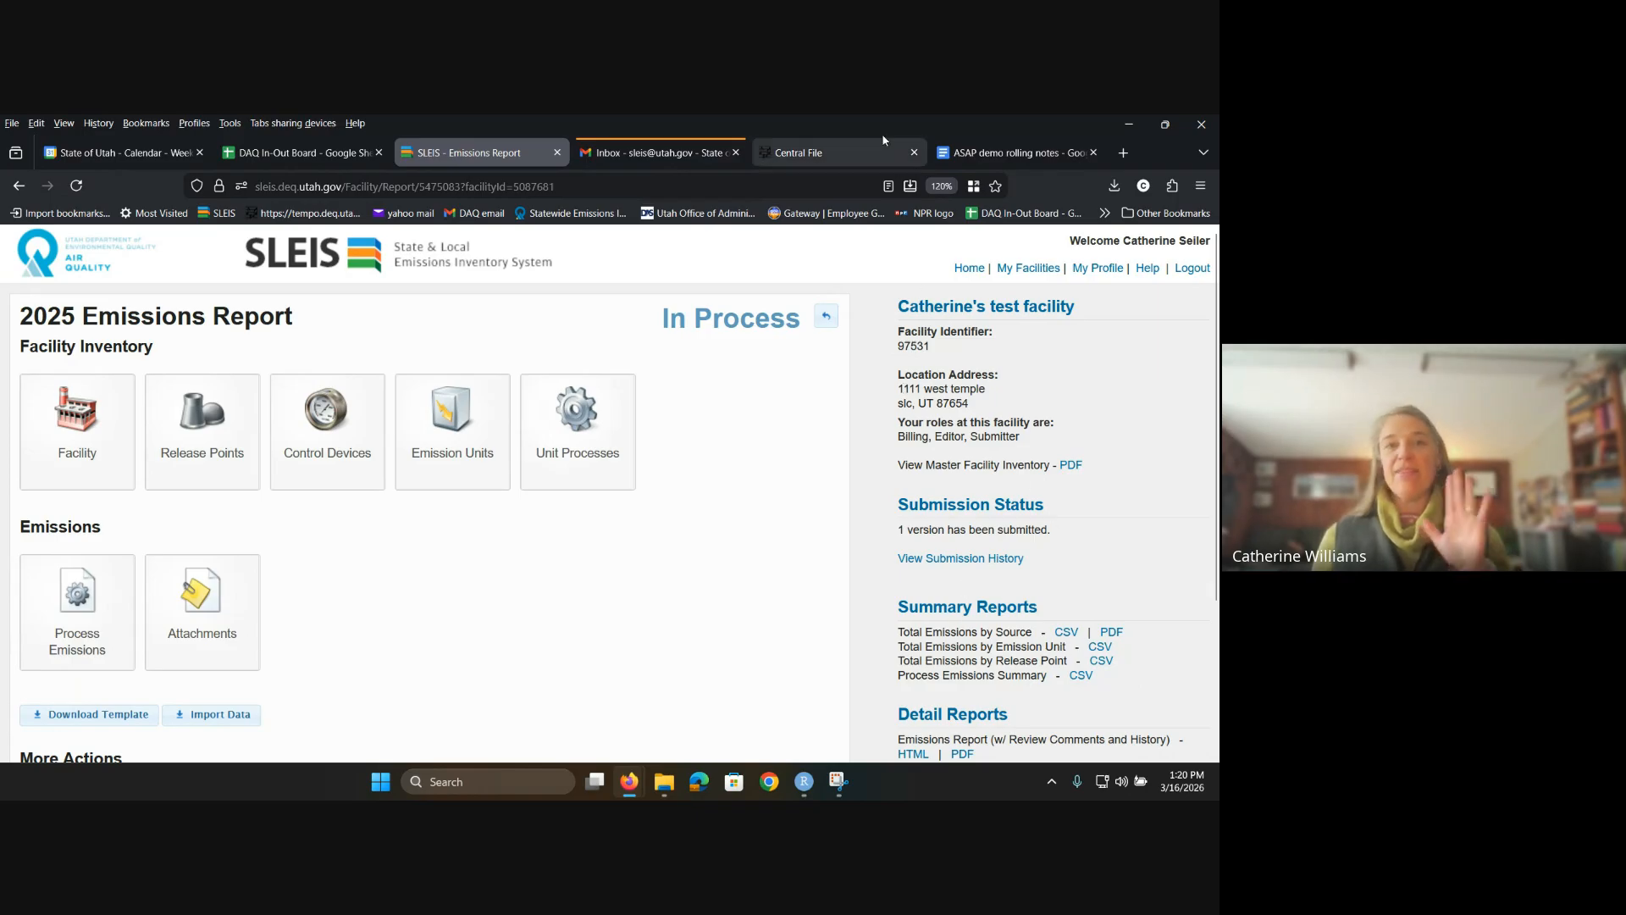
{"action": "left_click", "coordinate": [829, 317]}
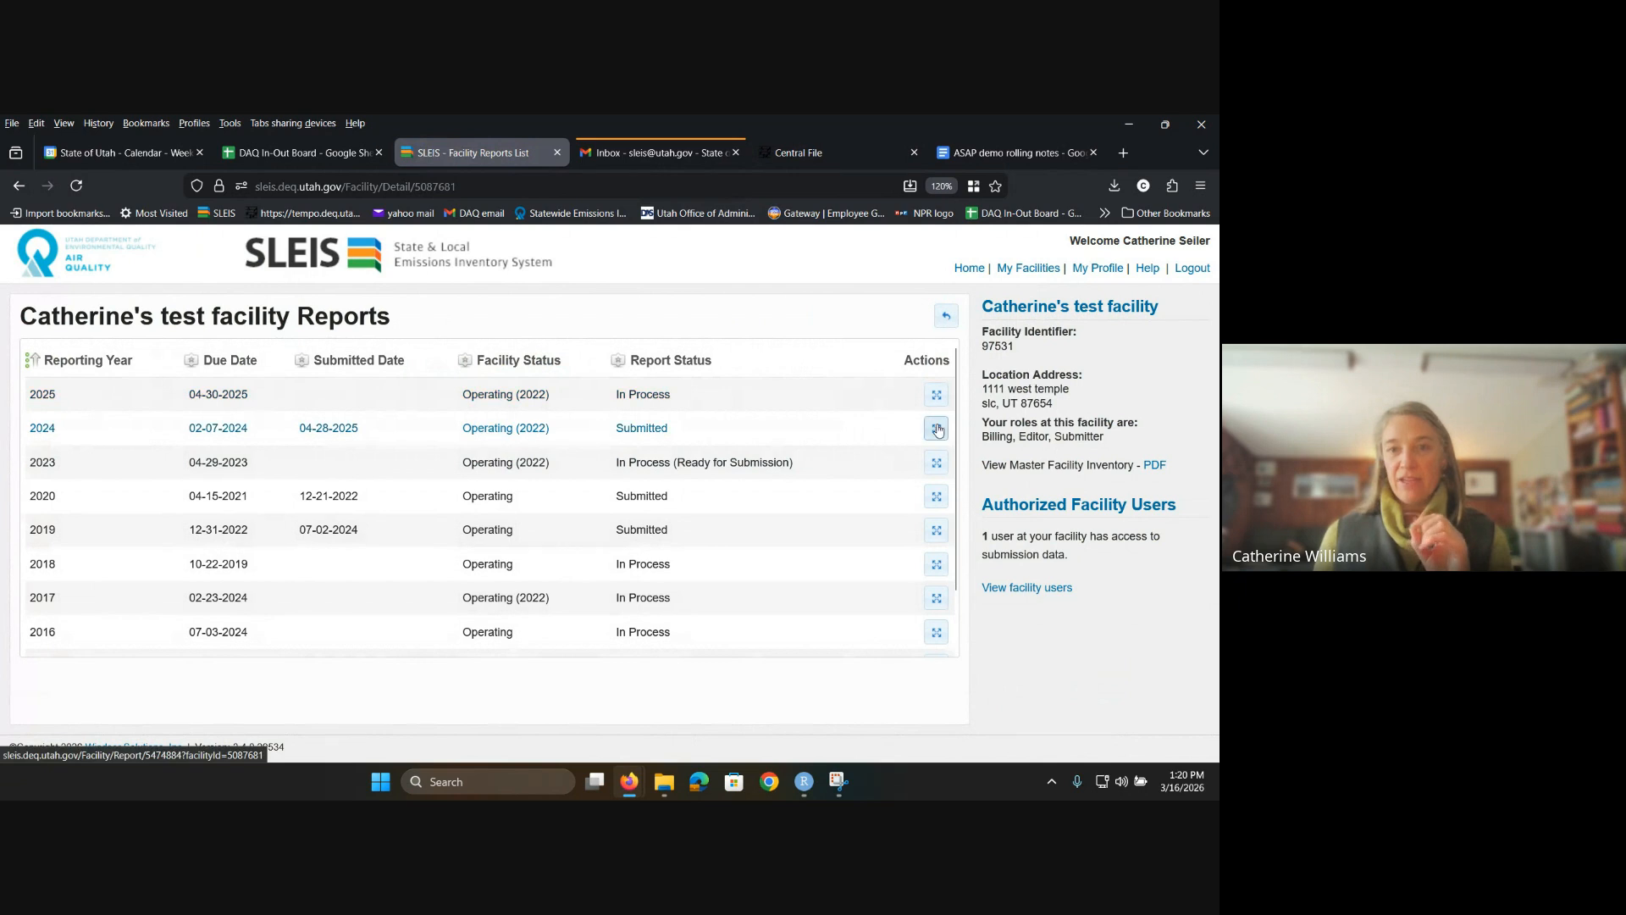
{"action": "left_click", "coordinate": [936, 428]}
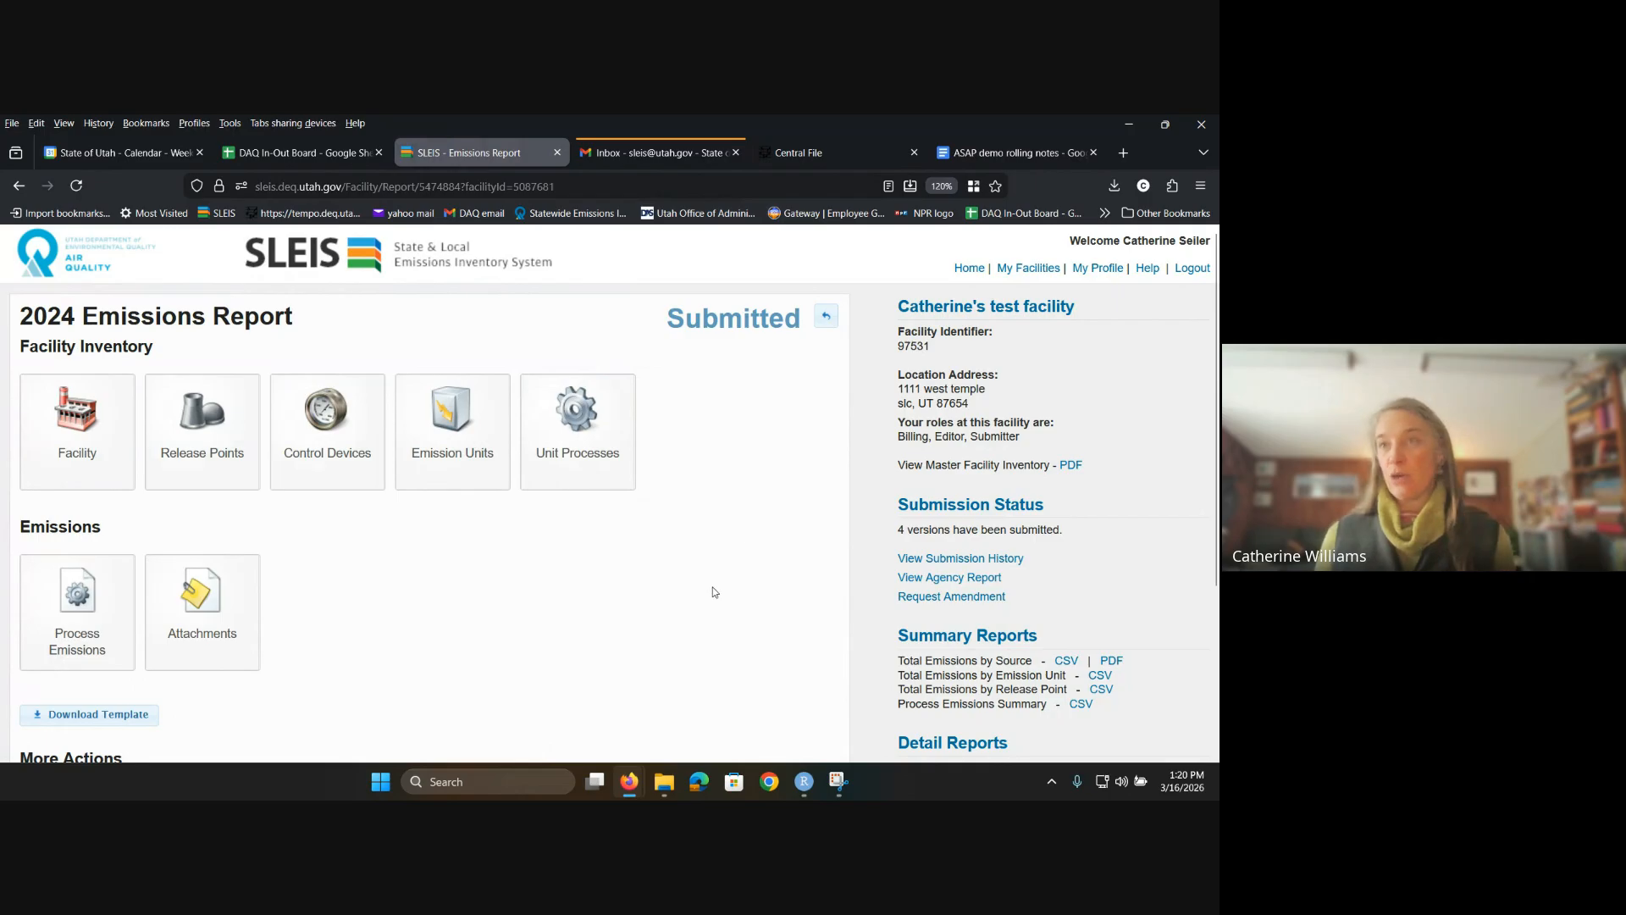
Step: Return to the facility's reports list and reopen the 2025 emissions report
{"action": "left_click", "coordinate": [821, 322]}
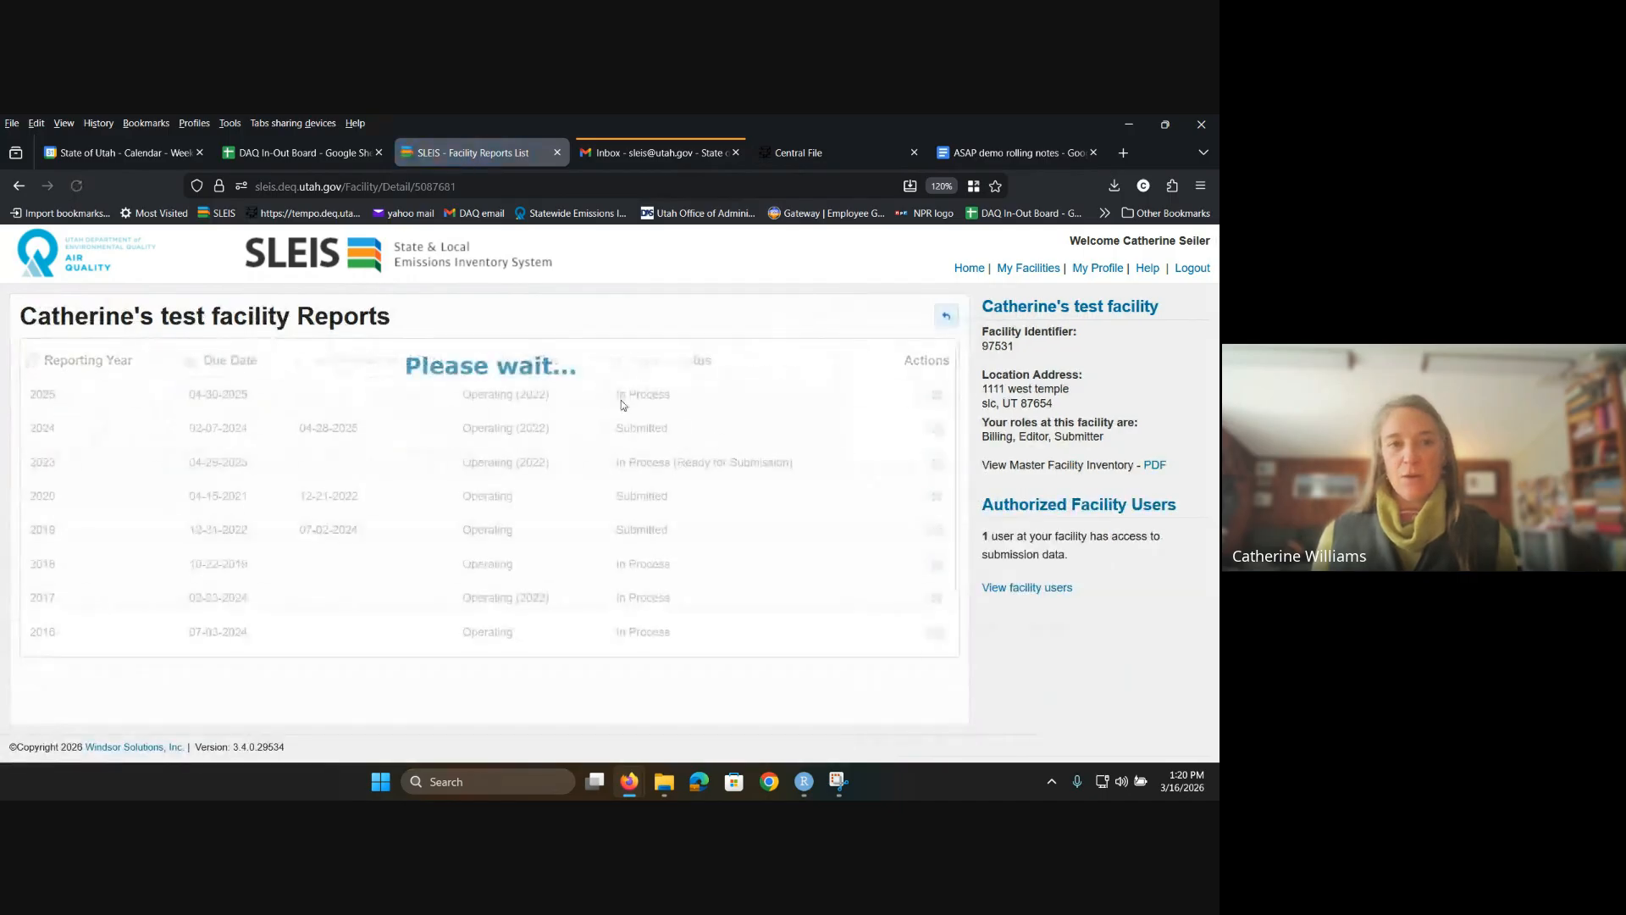
{"action": "left_click", "coordinate": [934, 395]}
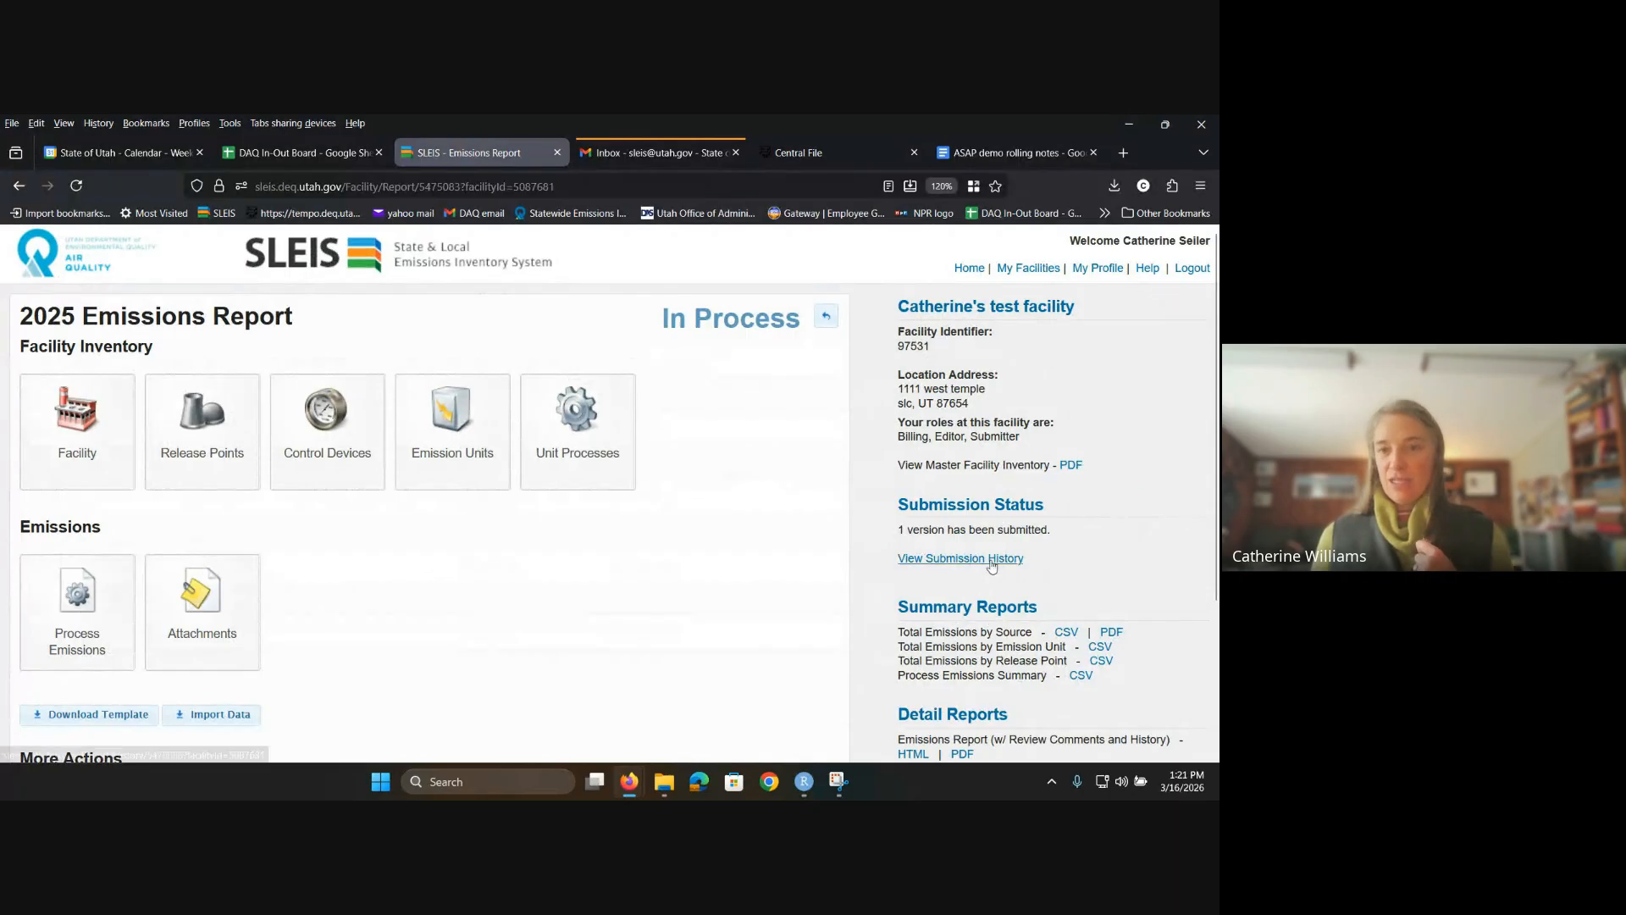
{"action": "scroll", "coordinate": [1058, 610], "scroll_direction": "down", "scroll_amount": 2}
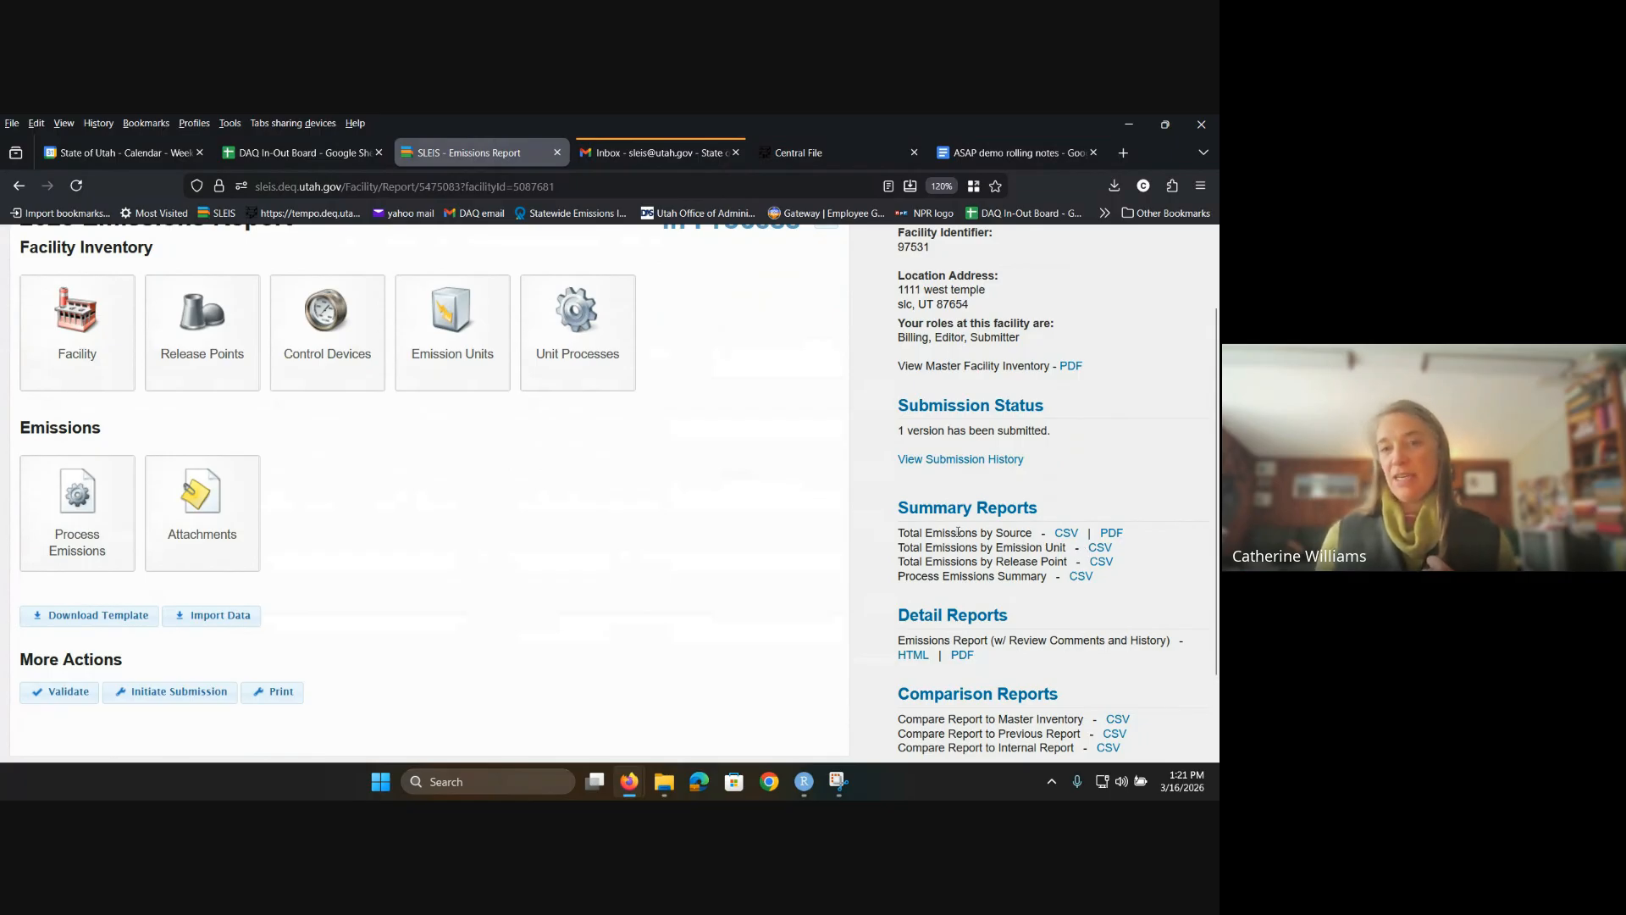
Step: Highlight the Total Emissions by Source and Release Point summary reports, then view the Facility information
{"action": "left_click_drag", "start_coordinate": [927, 534], "coordinate": [1033, 530]}
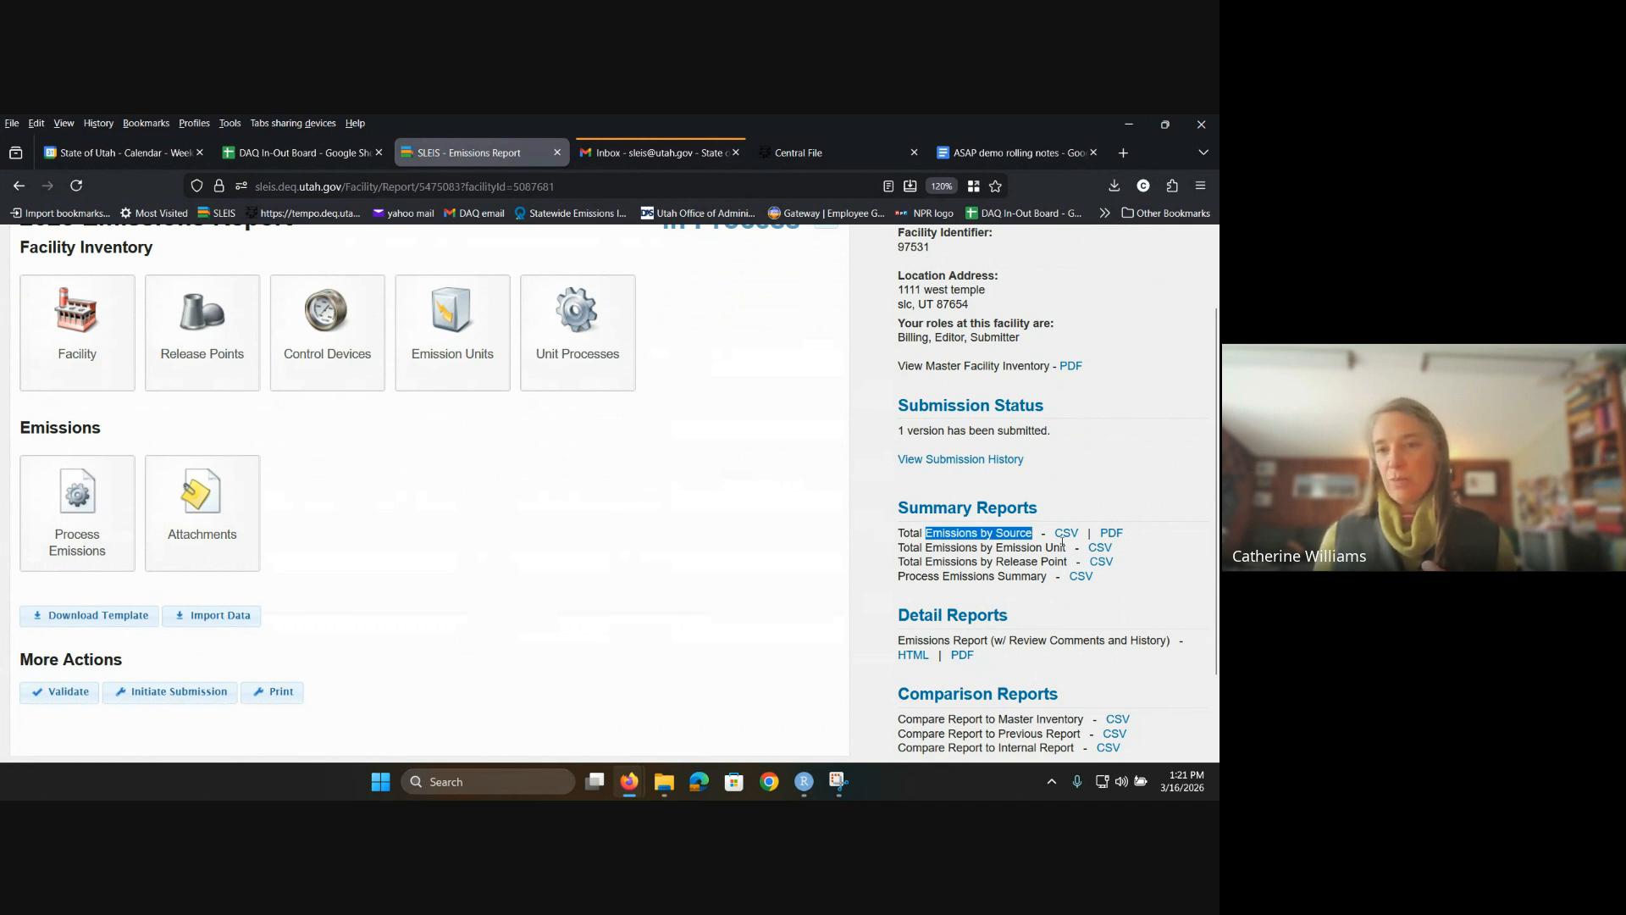
{"action": "left_click_drag", "start_coordinate": [996, 562], "coordinate": [1069, 562]}
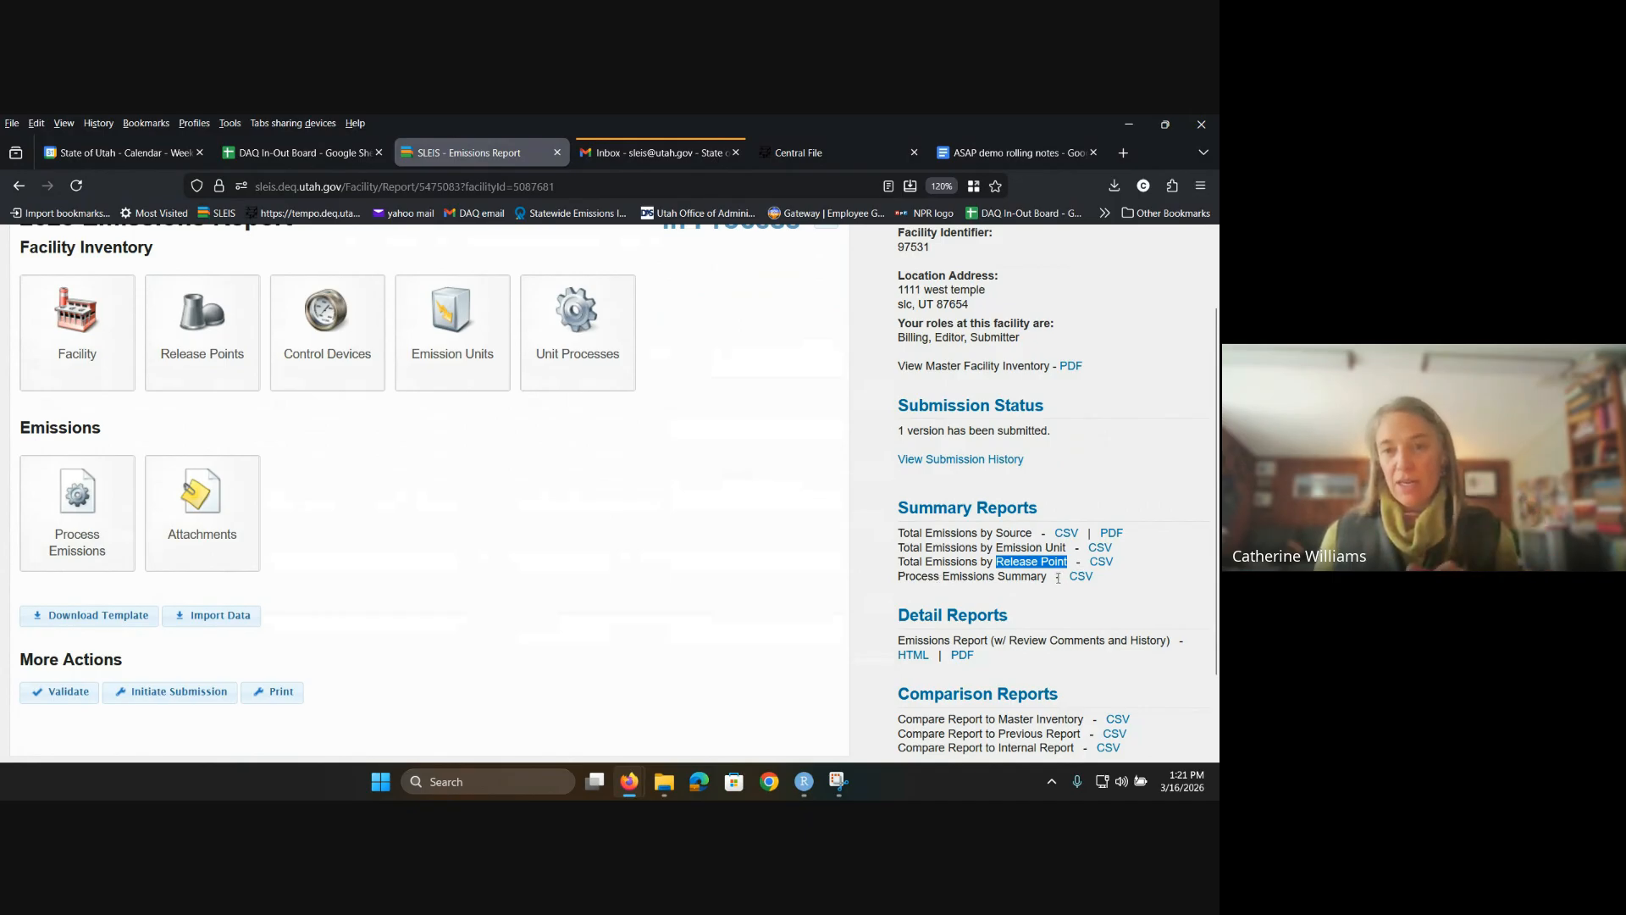
{"action": "scroll", "coordinate": [1058, 579], "scroll_direction": "down", "scroll_amount": 2}
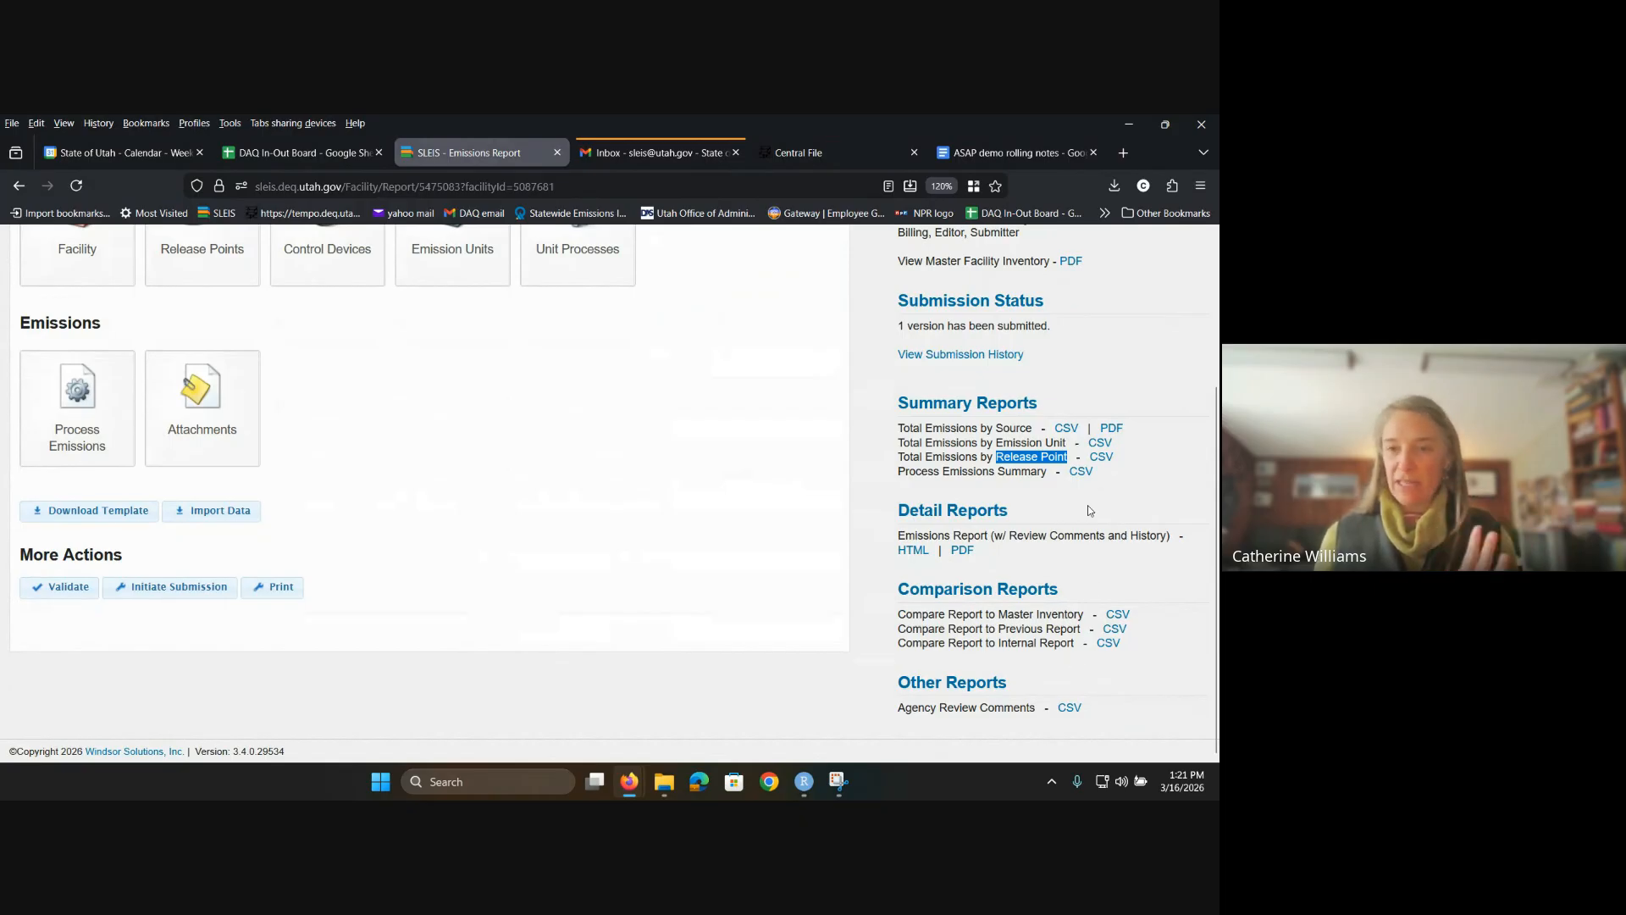
{"action": "scroll", "coordinate": [1098, 553], "scroll_direction": "up", "scroll_amount": 4}
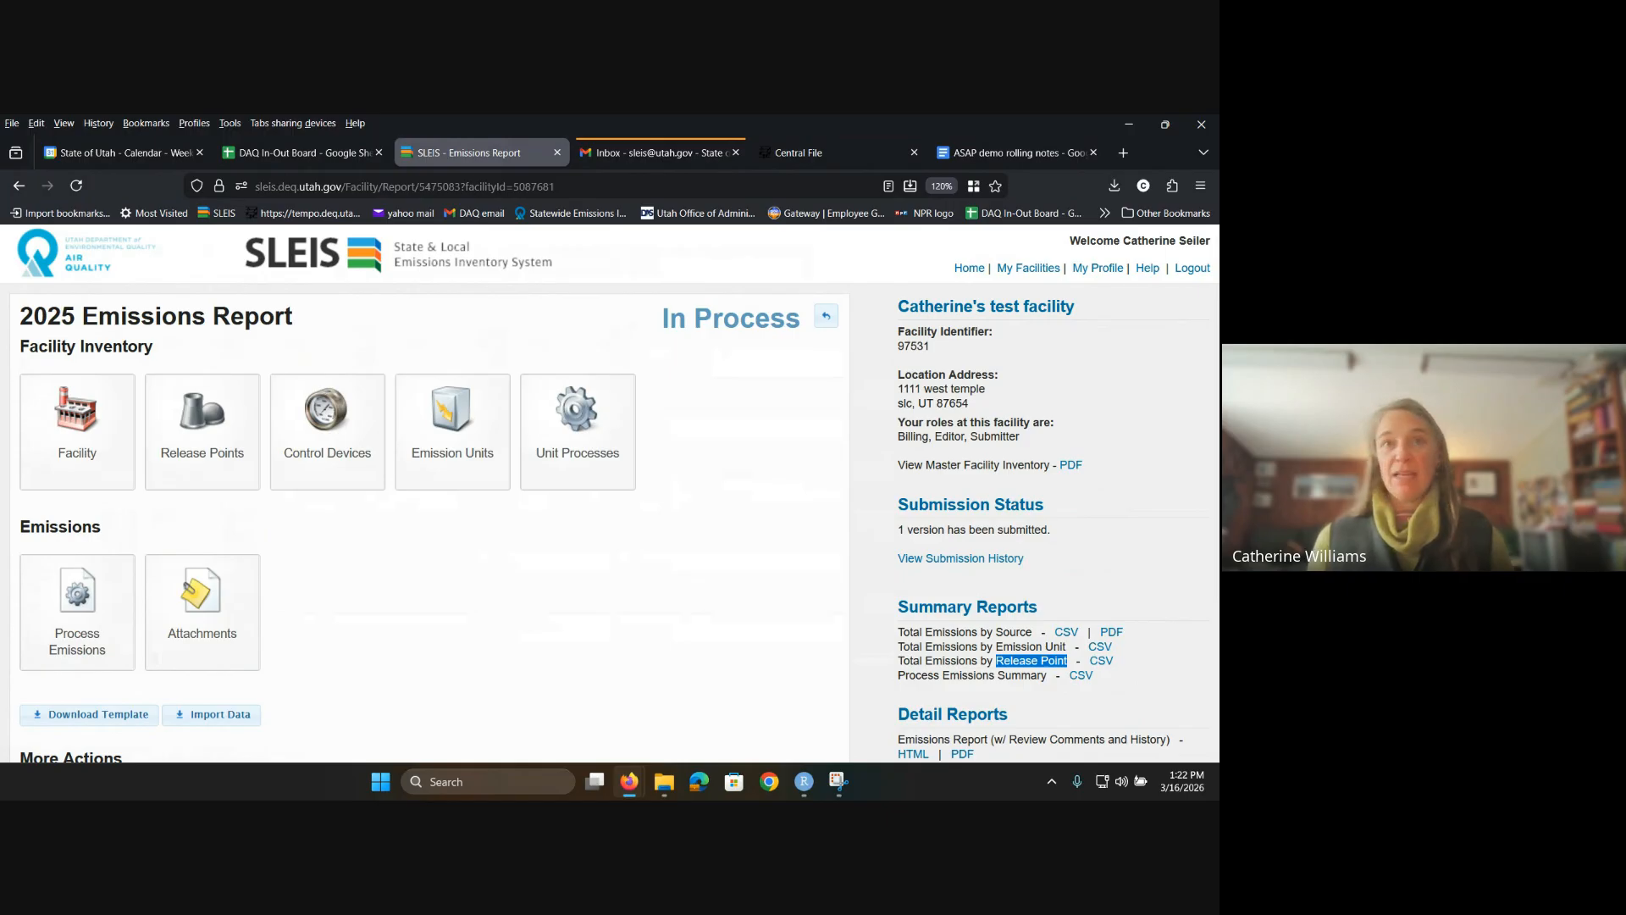
{"action": "left_click", "coordinate": [76, 428]}
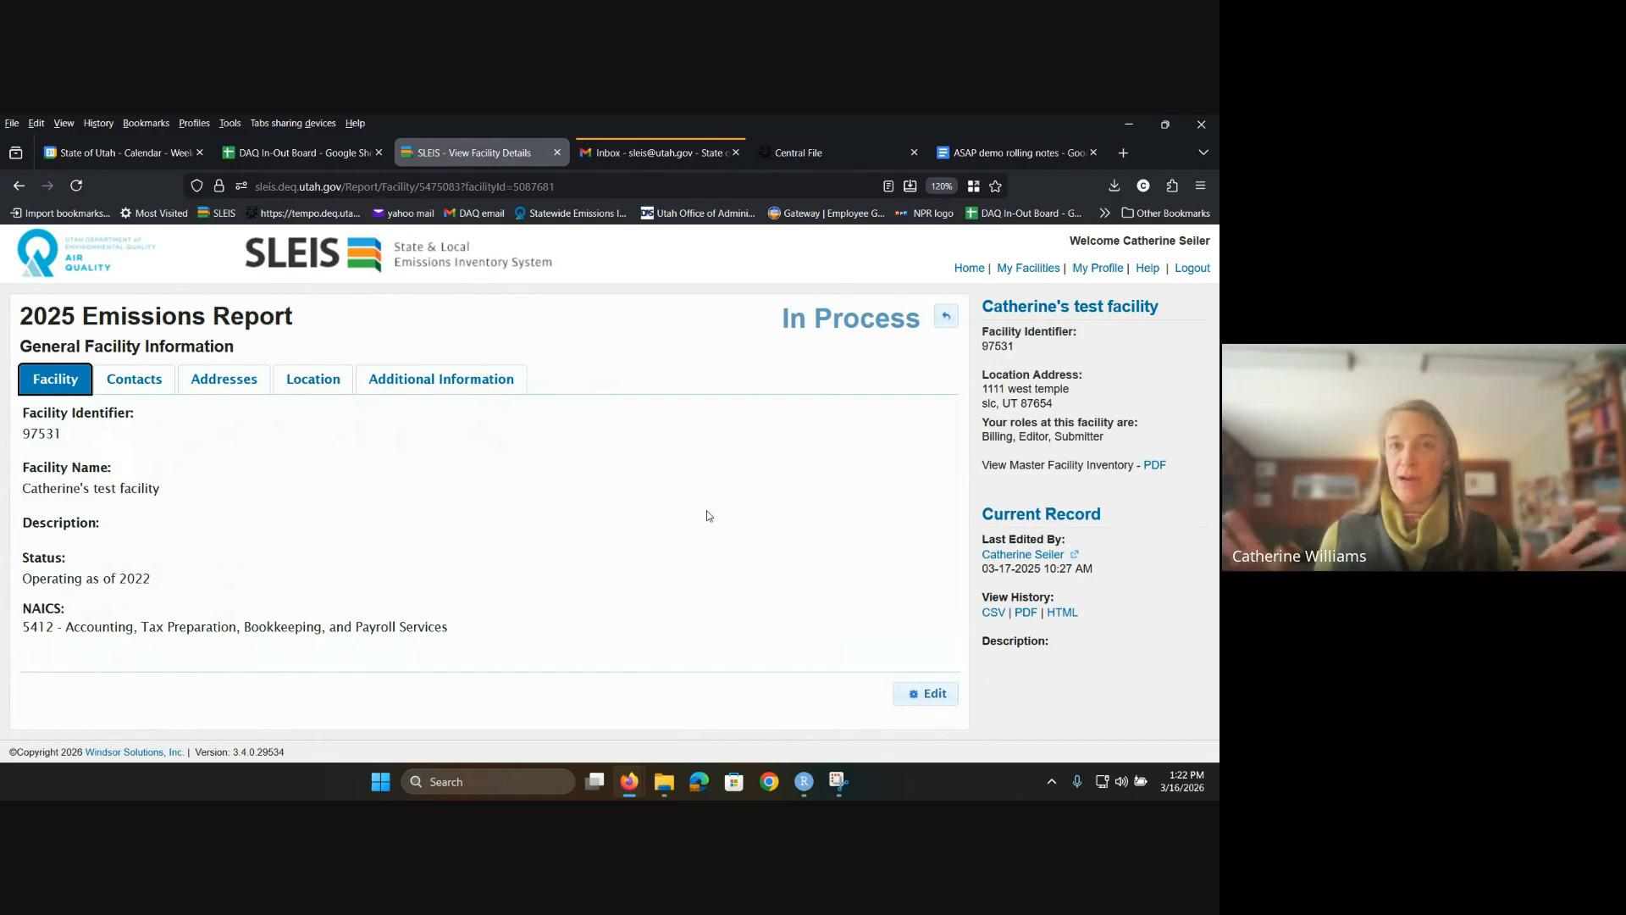
Step: Put General Facility Information into edit mode and scroll through the form, noting the read-only facility name
{"action": "left_click", "coordinate": [917, 697]}
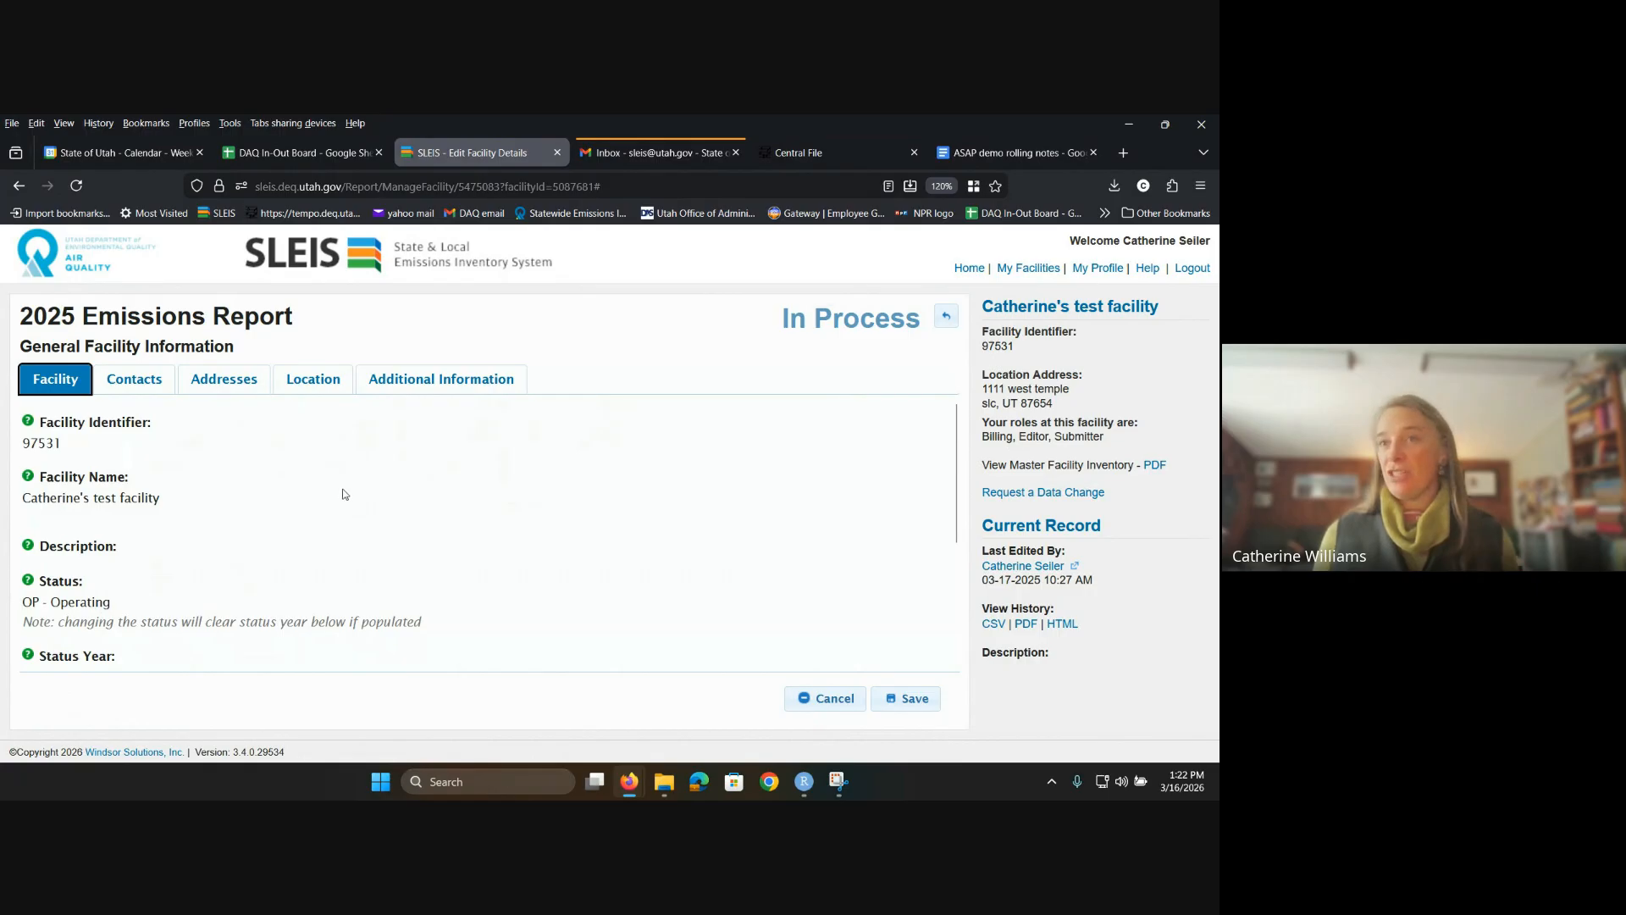
{"action": "scroll", "coordinate": [343, 494], "scroll_direction": "down", "scroll_amount": 2}
{"action": "scroll", "coordinate": [343, 494], "scroll_direction": "up", "scroll_amount": 2}
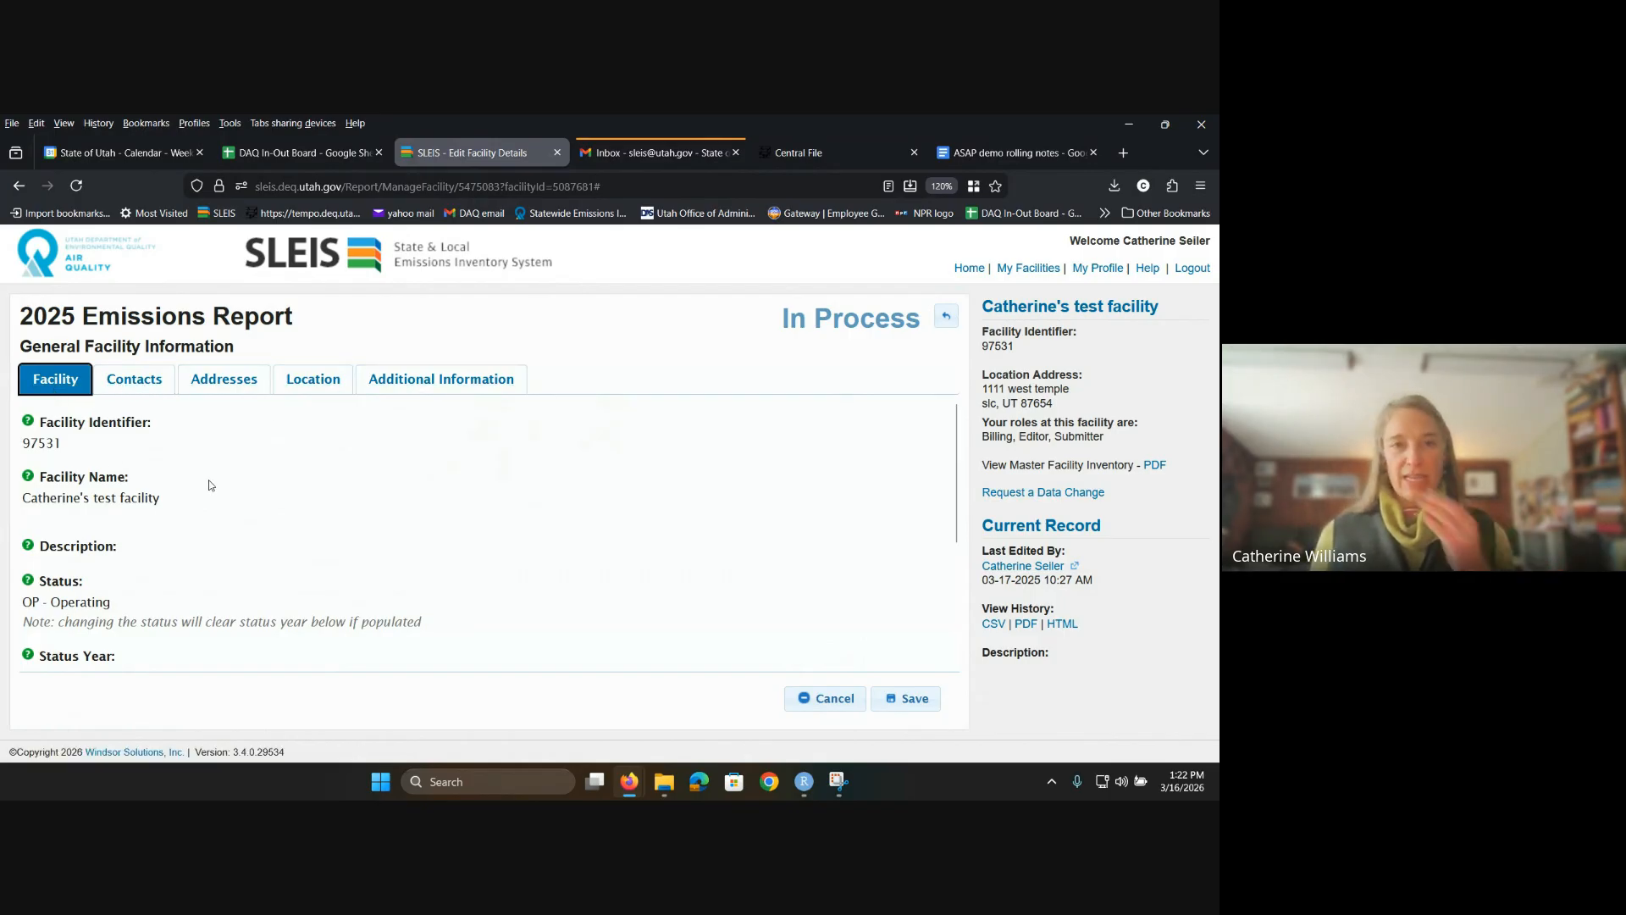
{"action": "mouse_move", "coordinate": [208, 479]}
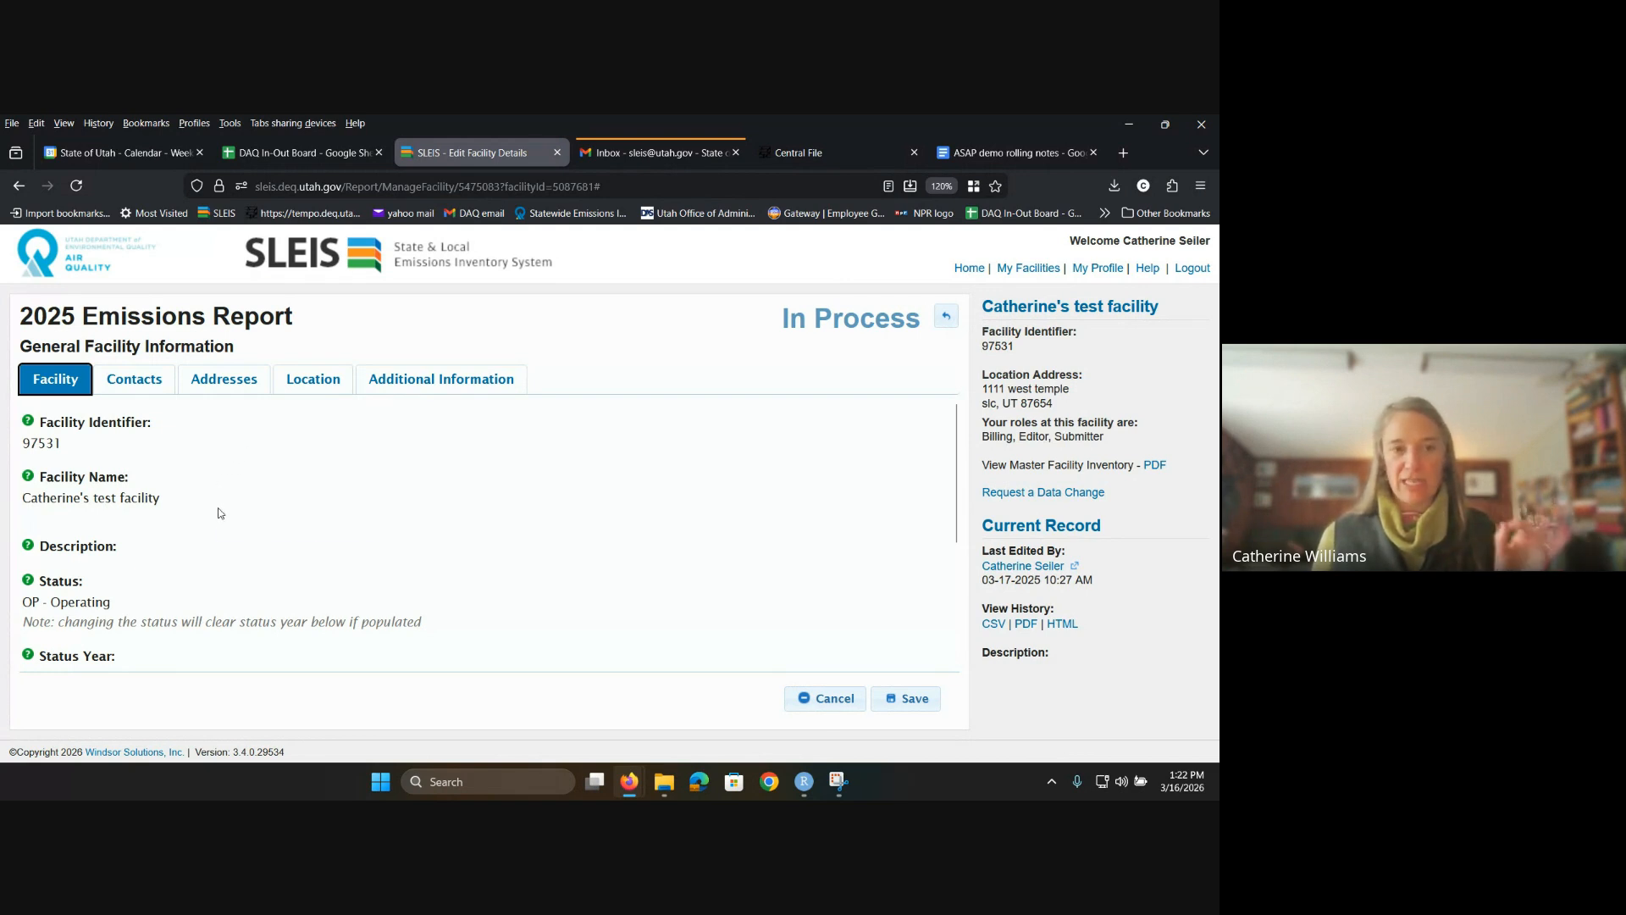
{"action": "scroll", "coordinate": [218, 513], "scroll_direction": "down", "scroll_amount": 3}
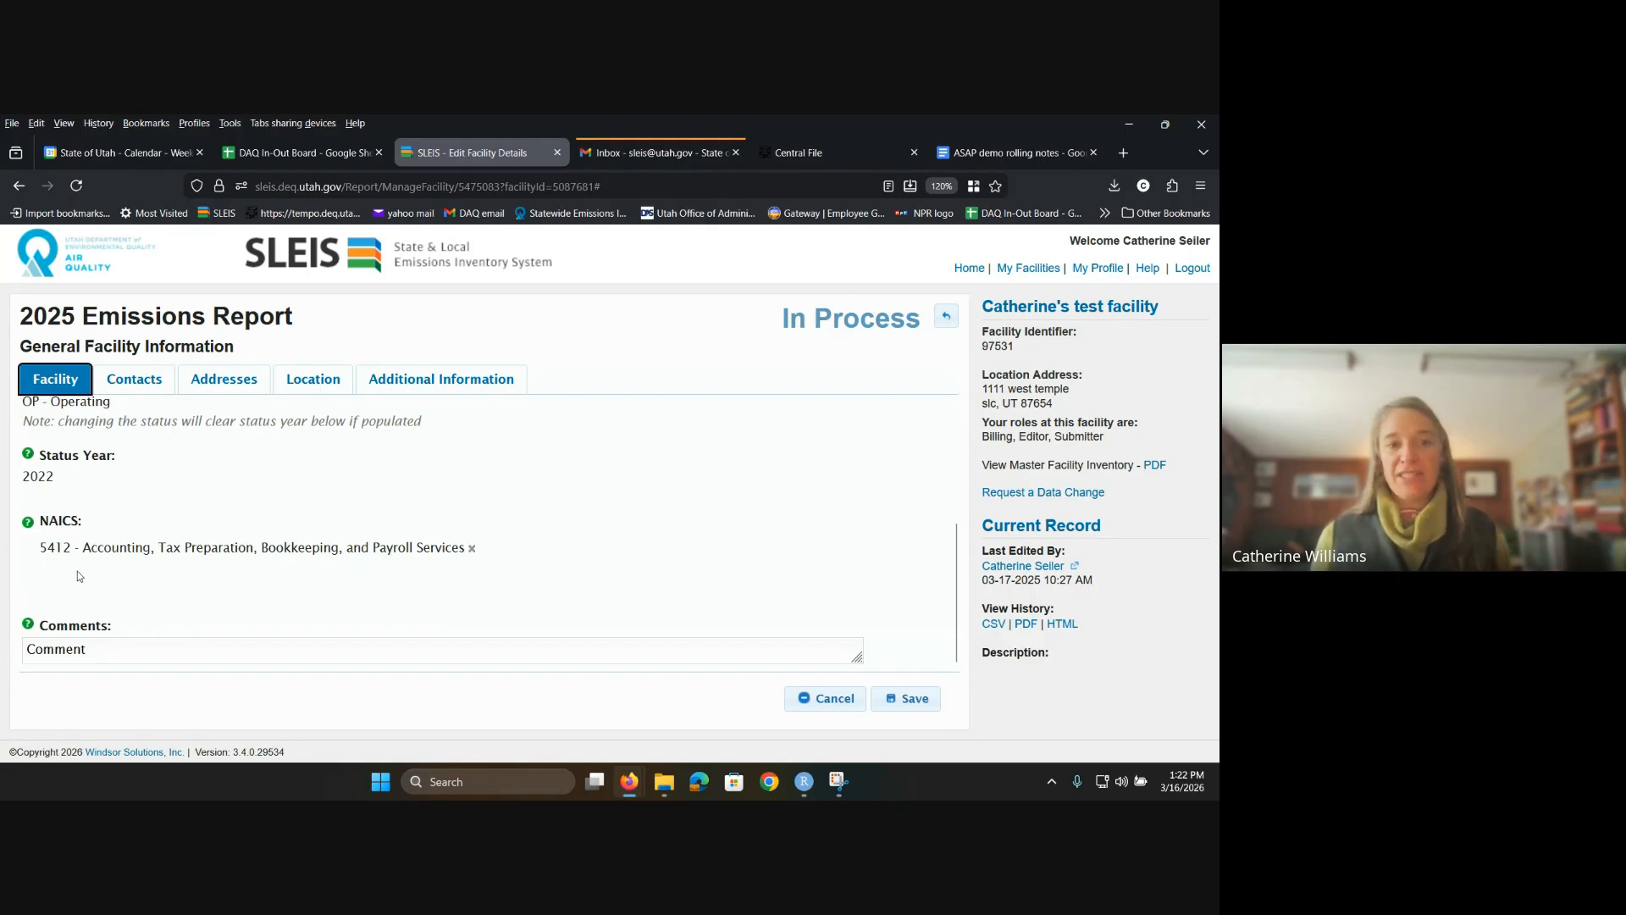
{"action": "scroll", "coordinate": [83, 627], "scroll_direction": "up", "scroll_amount": 1}
{"action": "scroll", "coordinate": [82, 640], "scroll_direction": "down", "scroll_amount": 1}
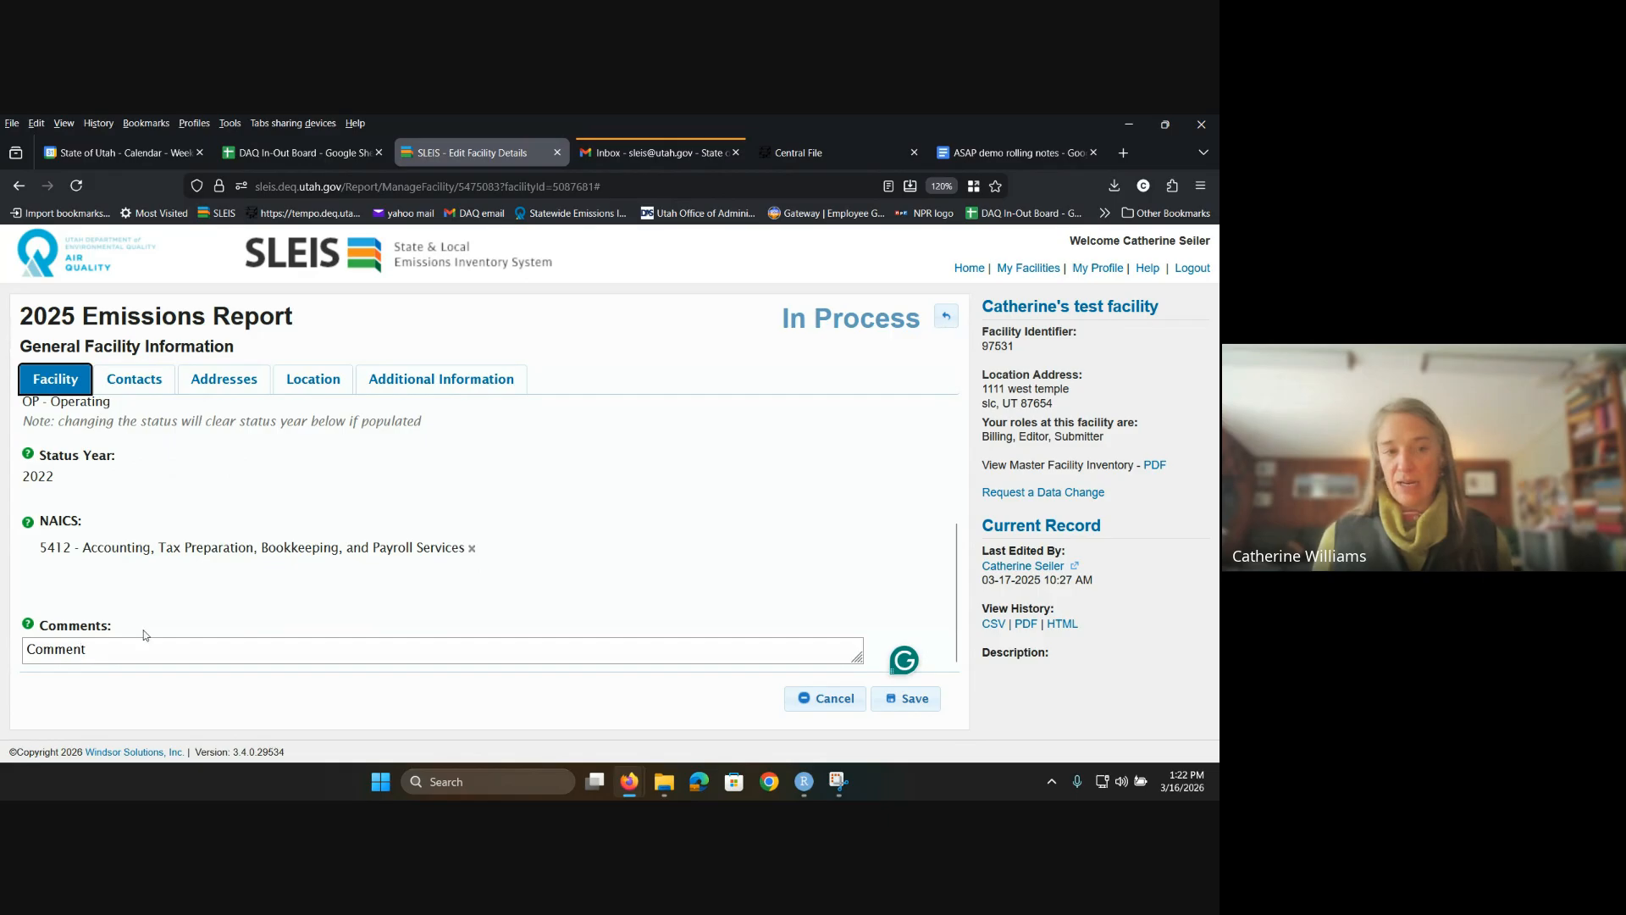
{"action": "scroll", "coordinate": [130, 617], "scroll_direction": "up", "scroll_amount": 3}
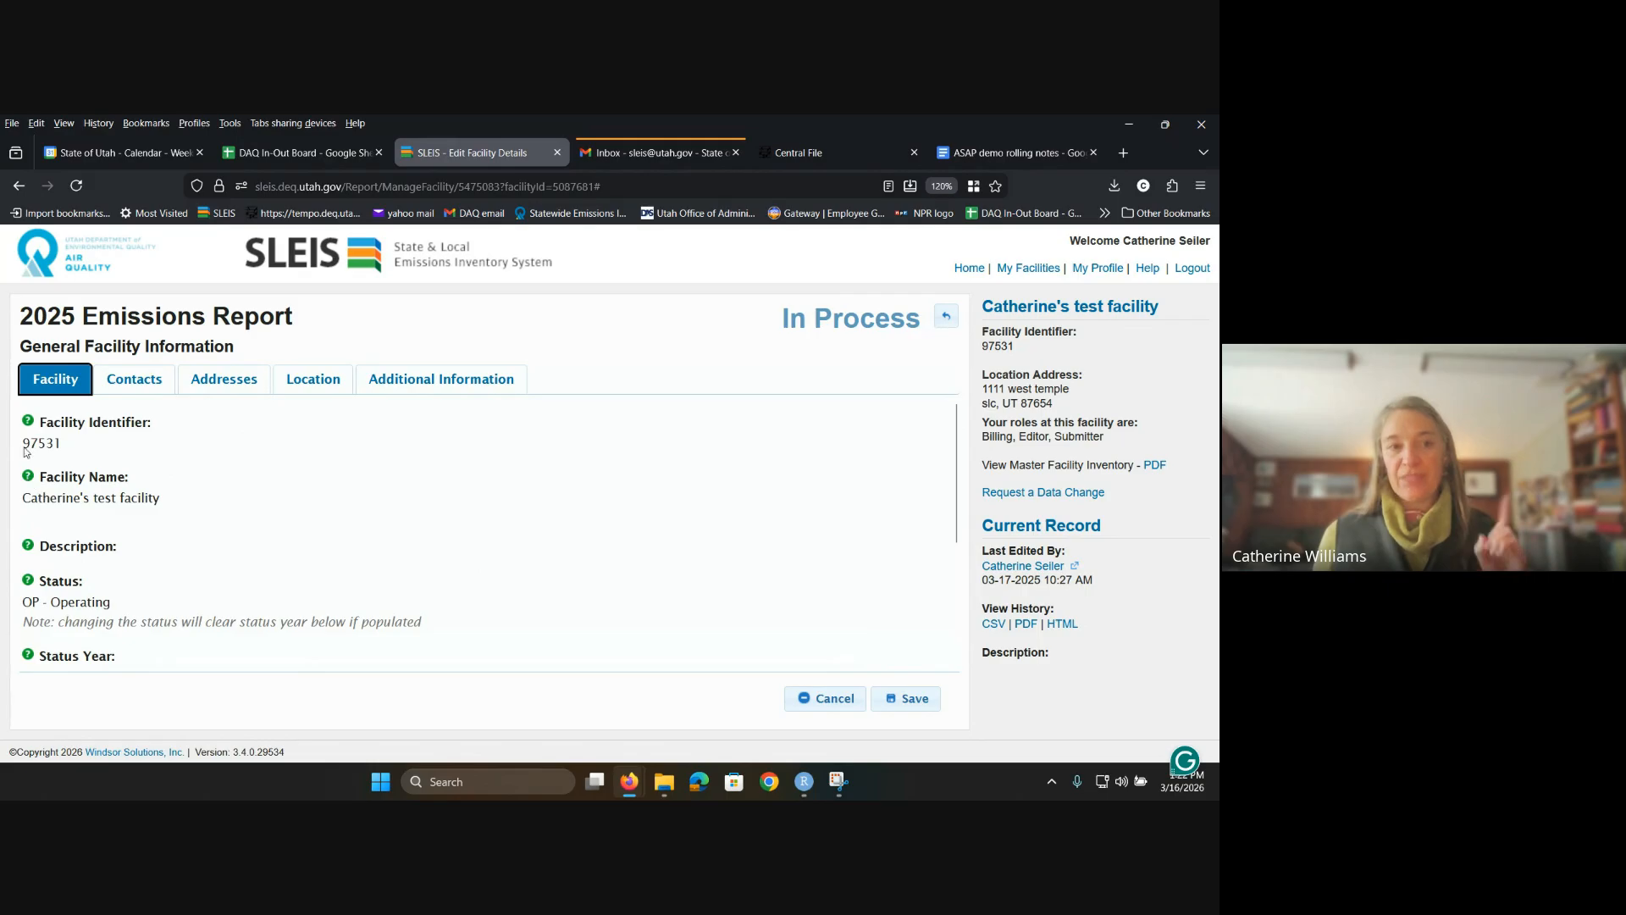
{"action": "left_click", "coordinate": [28, 421]}
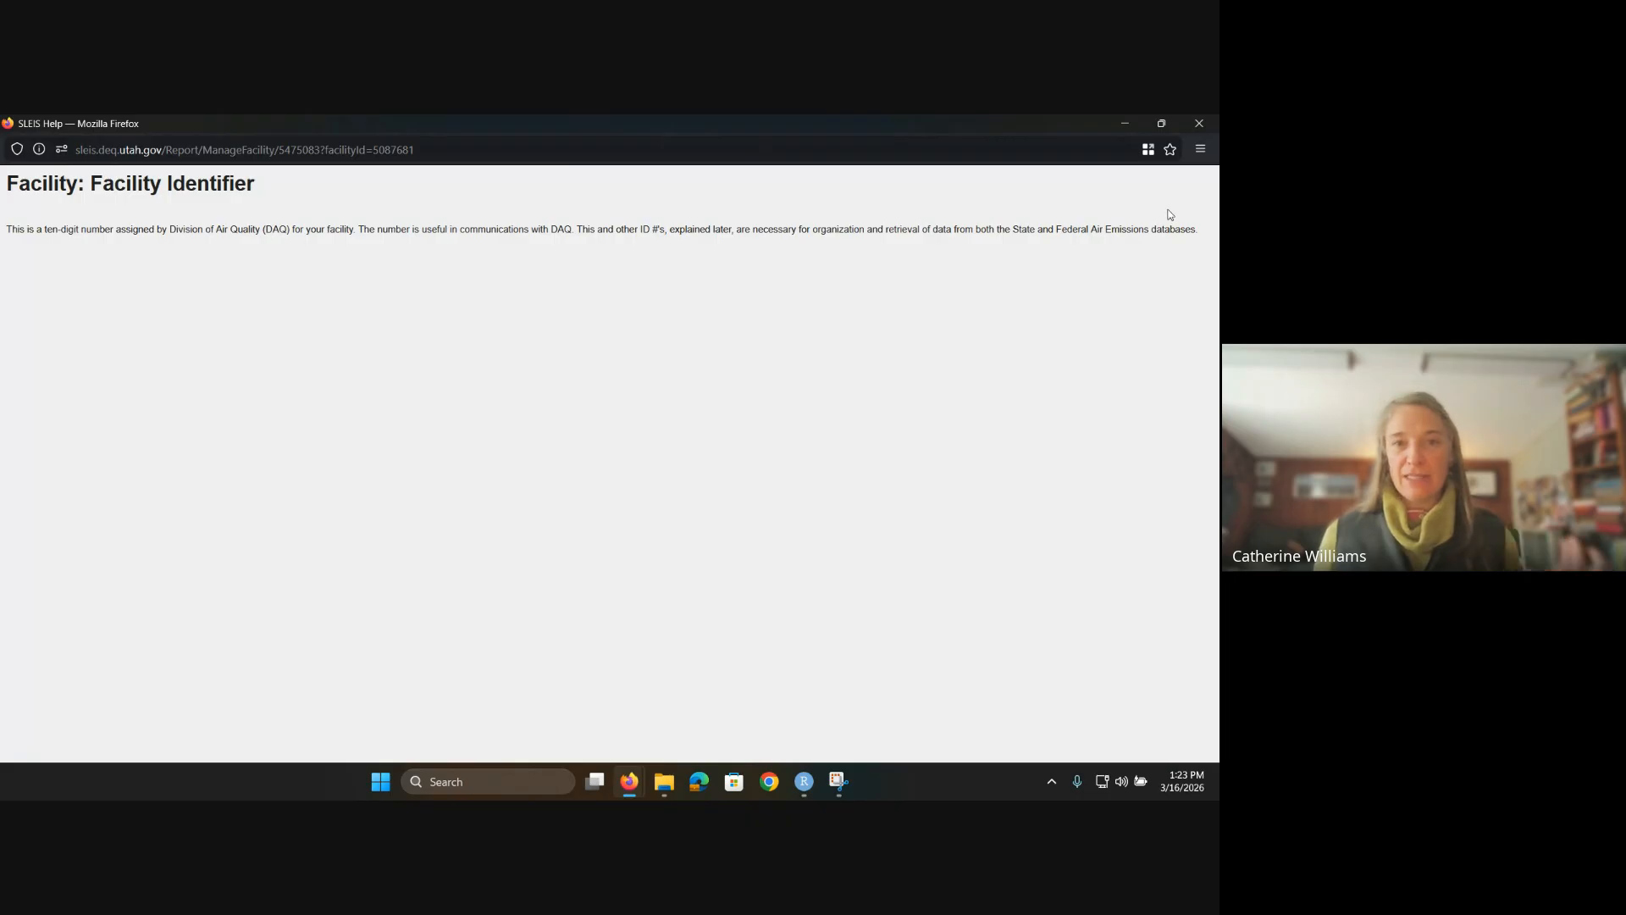
{"action": "left_click", "coordinate": [1198, 126]}
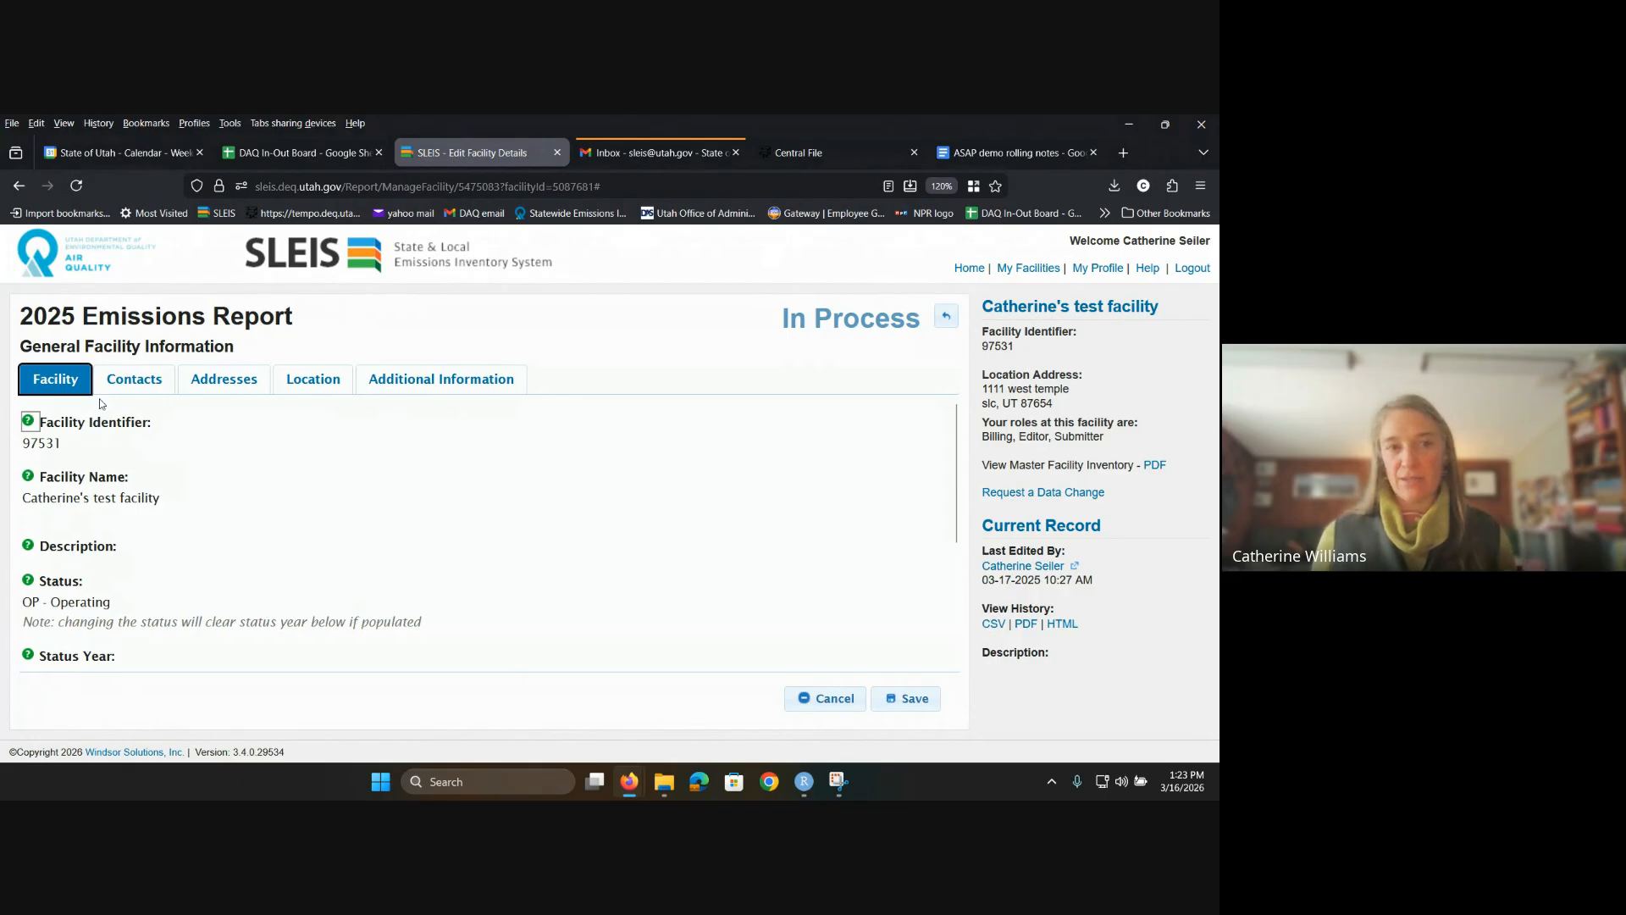
Step: On Contacts, add a contact row and capitalise the contact name's initials to C and W
{"action": "left_click", "coordinate": [135, 394]}
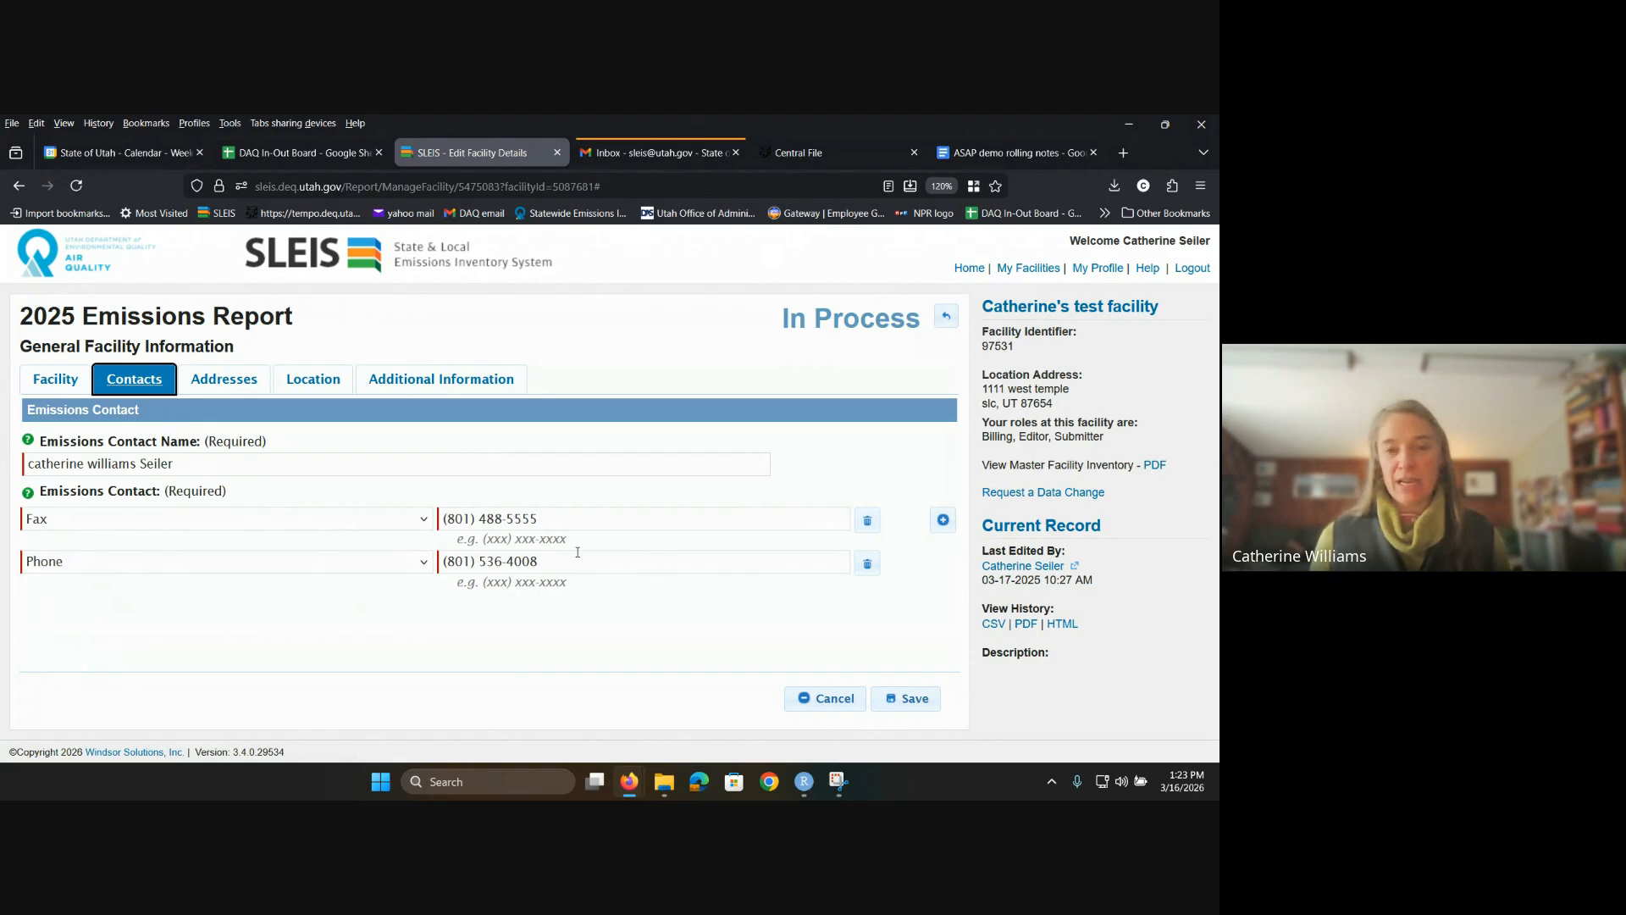
{"action": "left_click", "coordinate": [943, 520]}
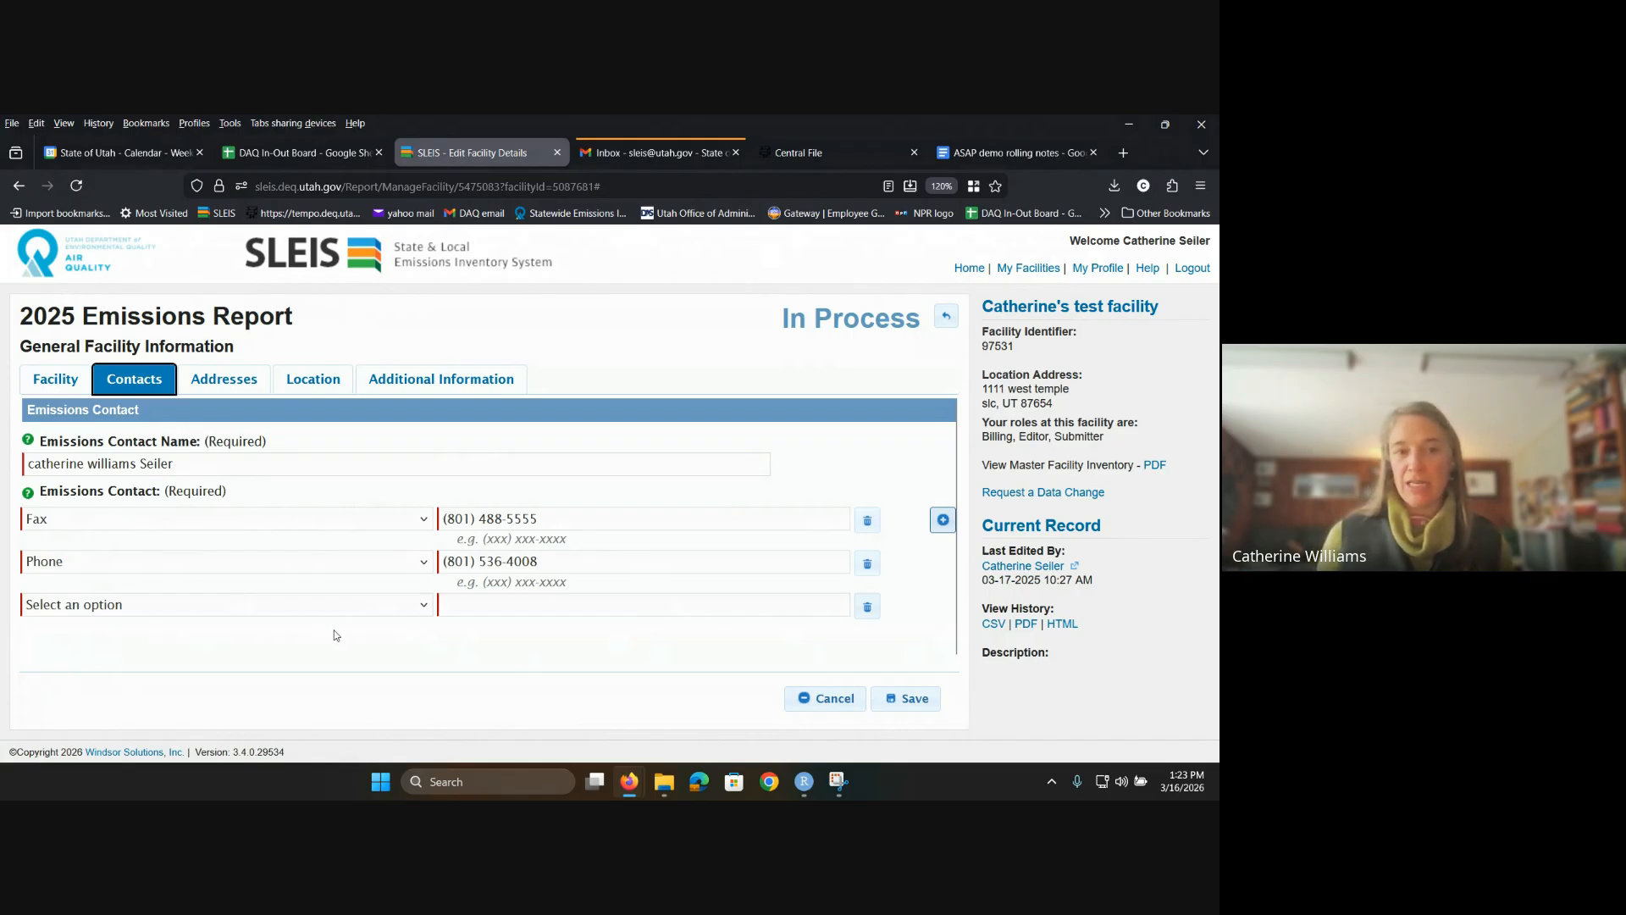
{"action": "left_click", "coordinate": [102, 466]}
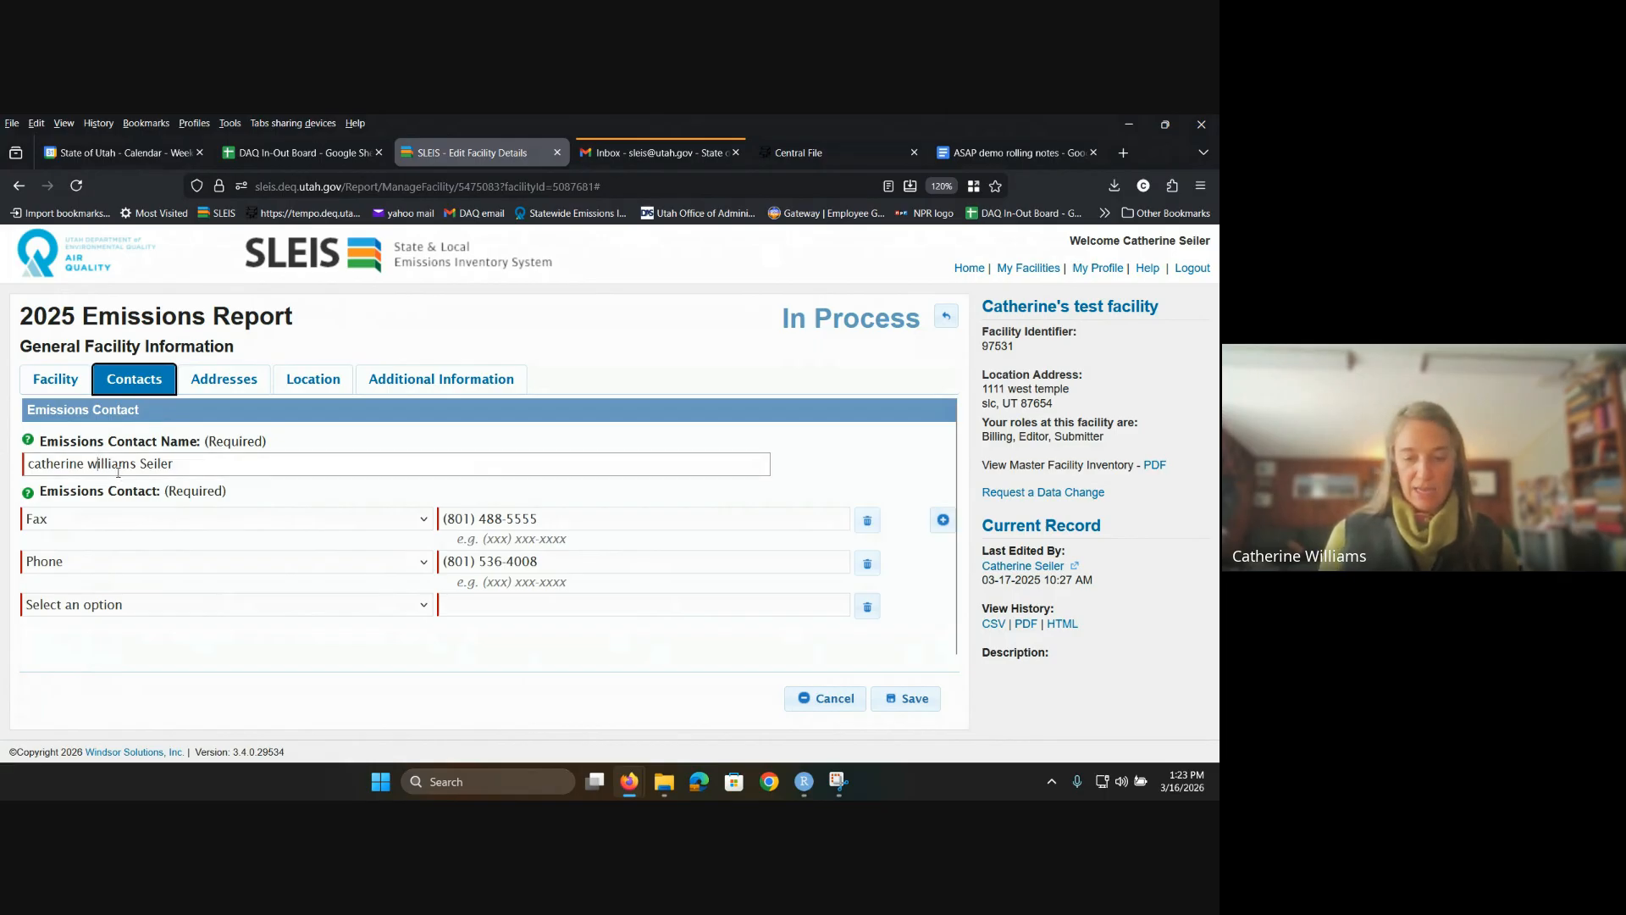
{"action": "key", "text": "BackSpace"}
{"action": "type", "text": "W"}
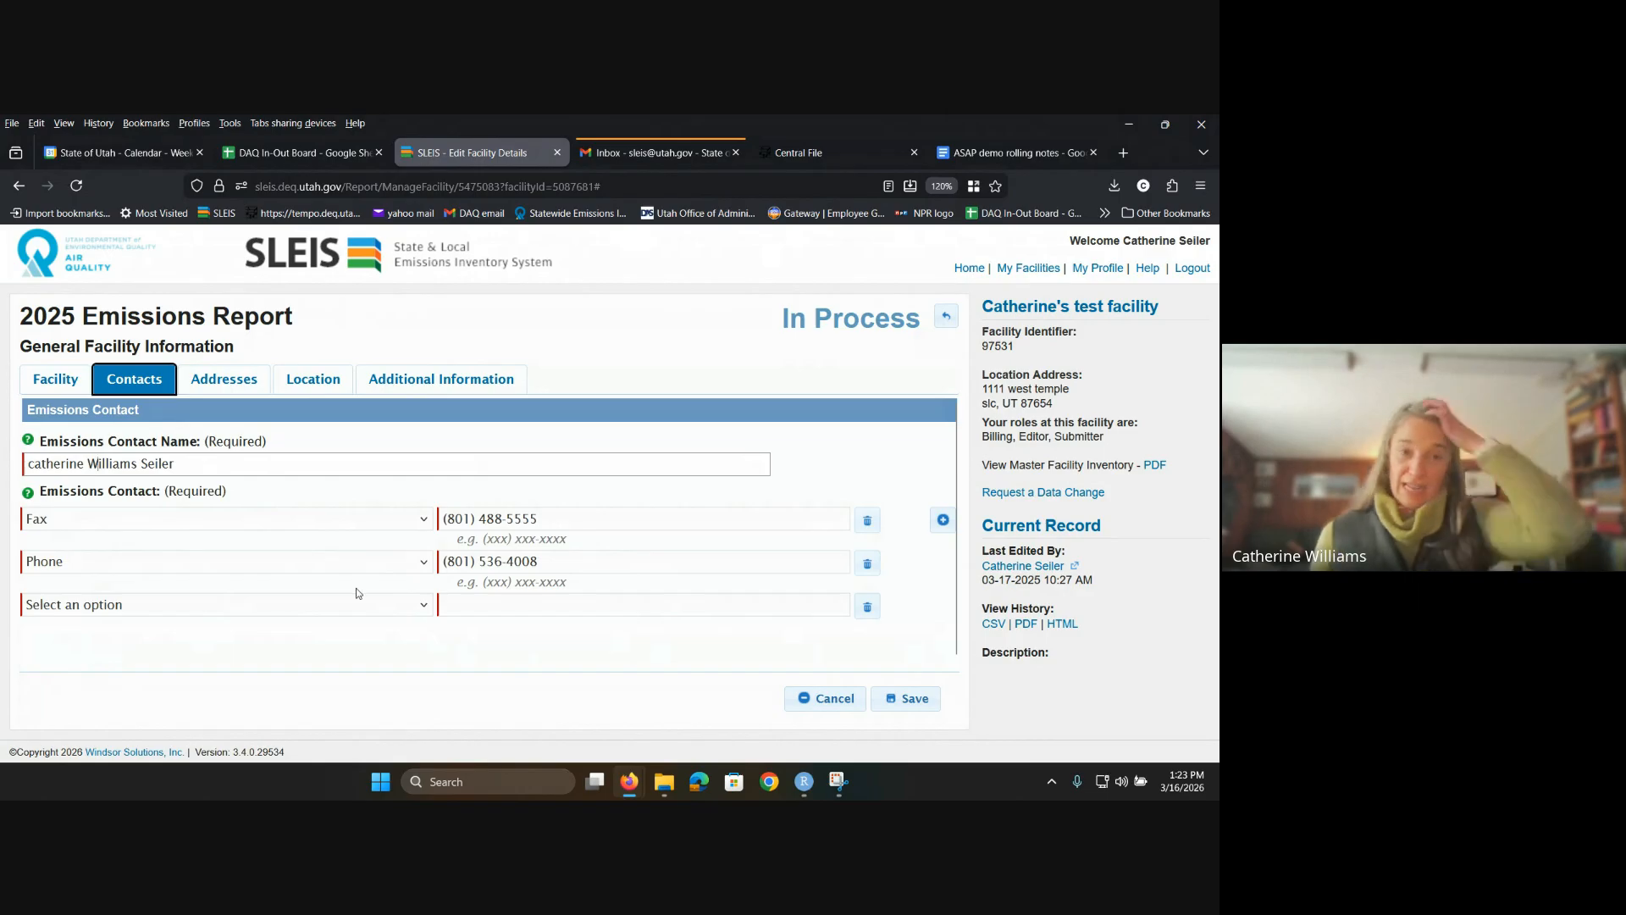
{"action": "left_click", "coordinate": [31, 465]}
{"action": "key", "text": "Delete"}
{"action": "type", "text": "C"}
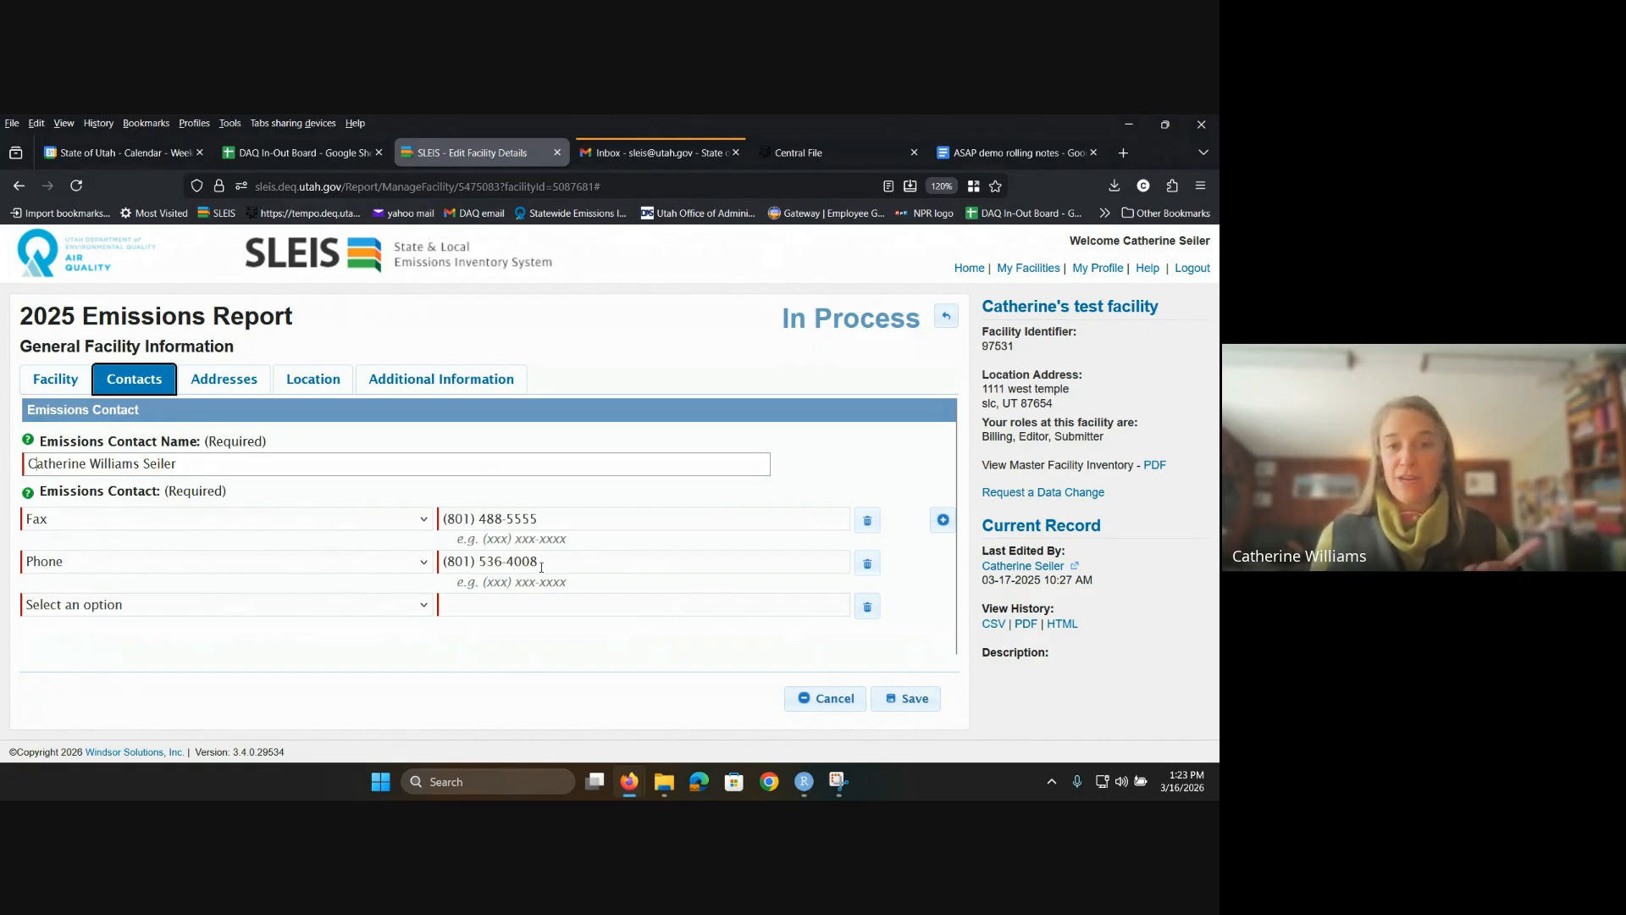
Step: Remove the space from the phone number, delete the empty contact row, and save, triggering a validation error
{"action": "left_click", "coordinate": [478, 562]}
{"action": "key", "text": "Delete"}
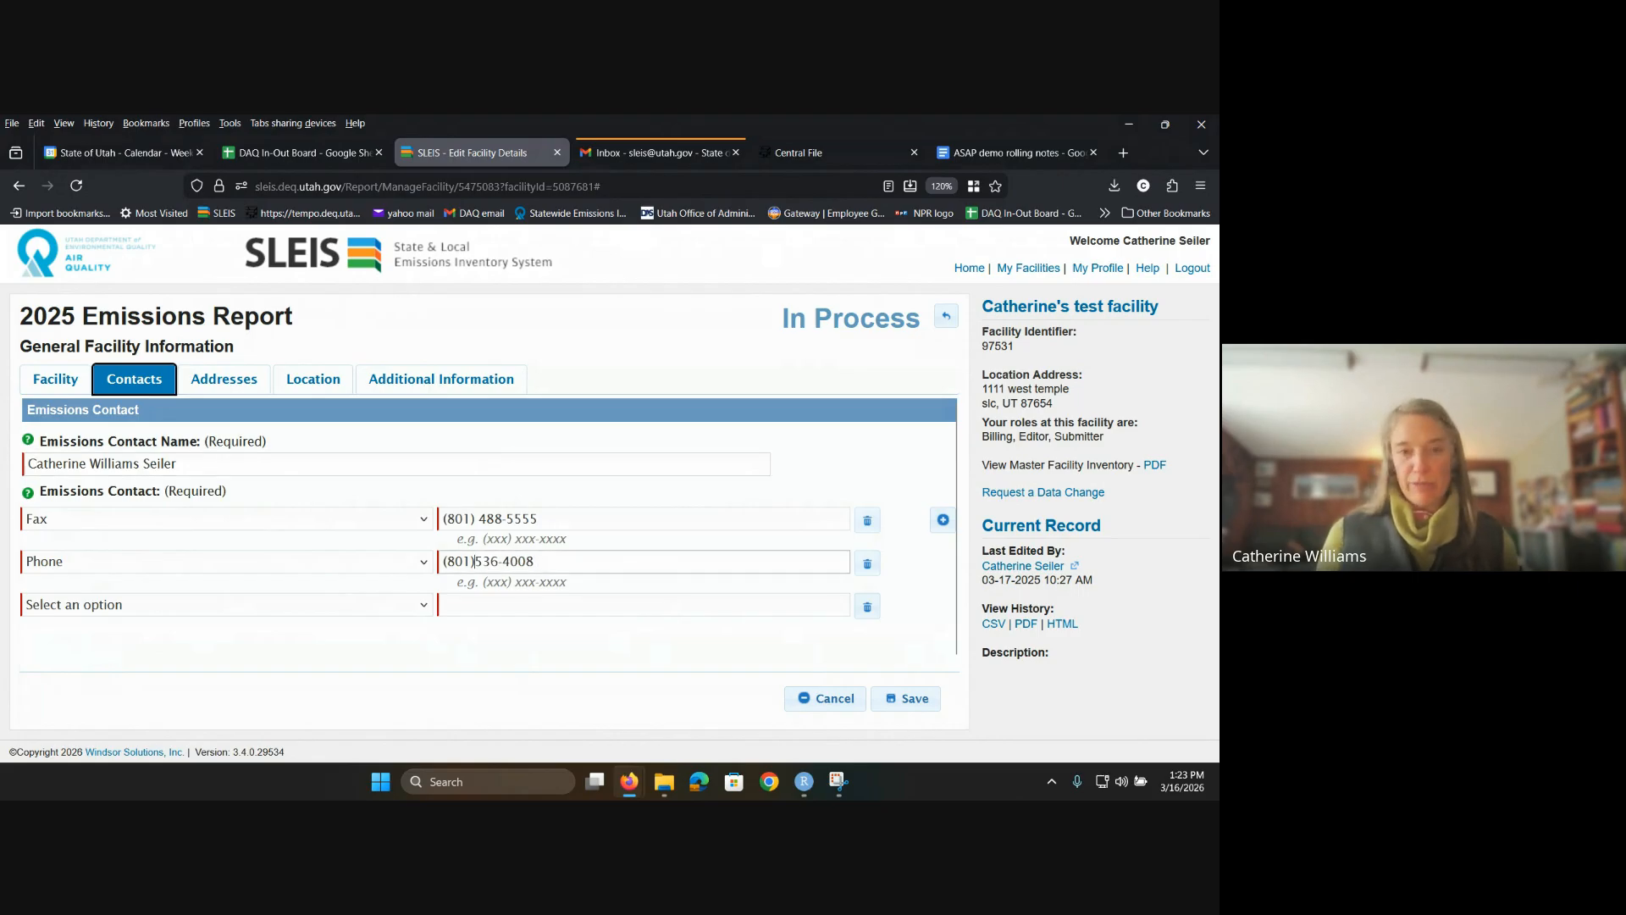
{"action": "left_click", "coordinate": [868, 606]}
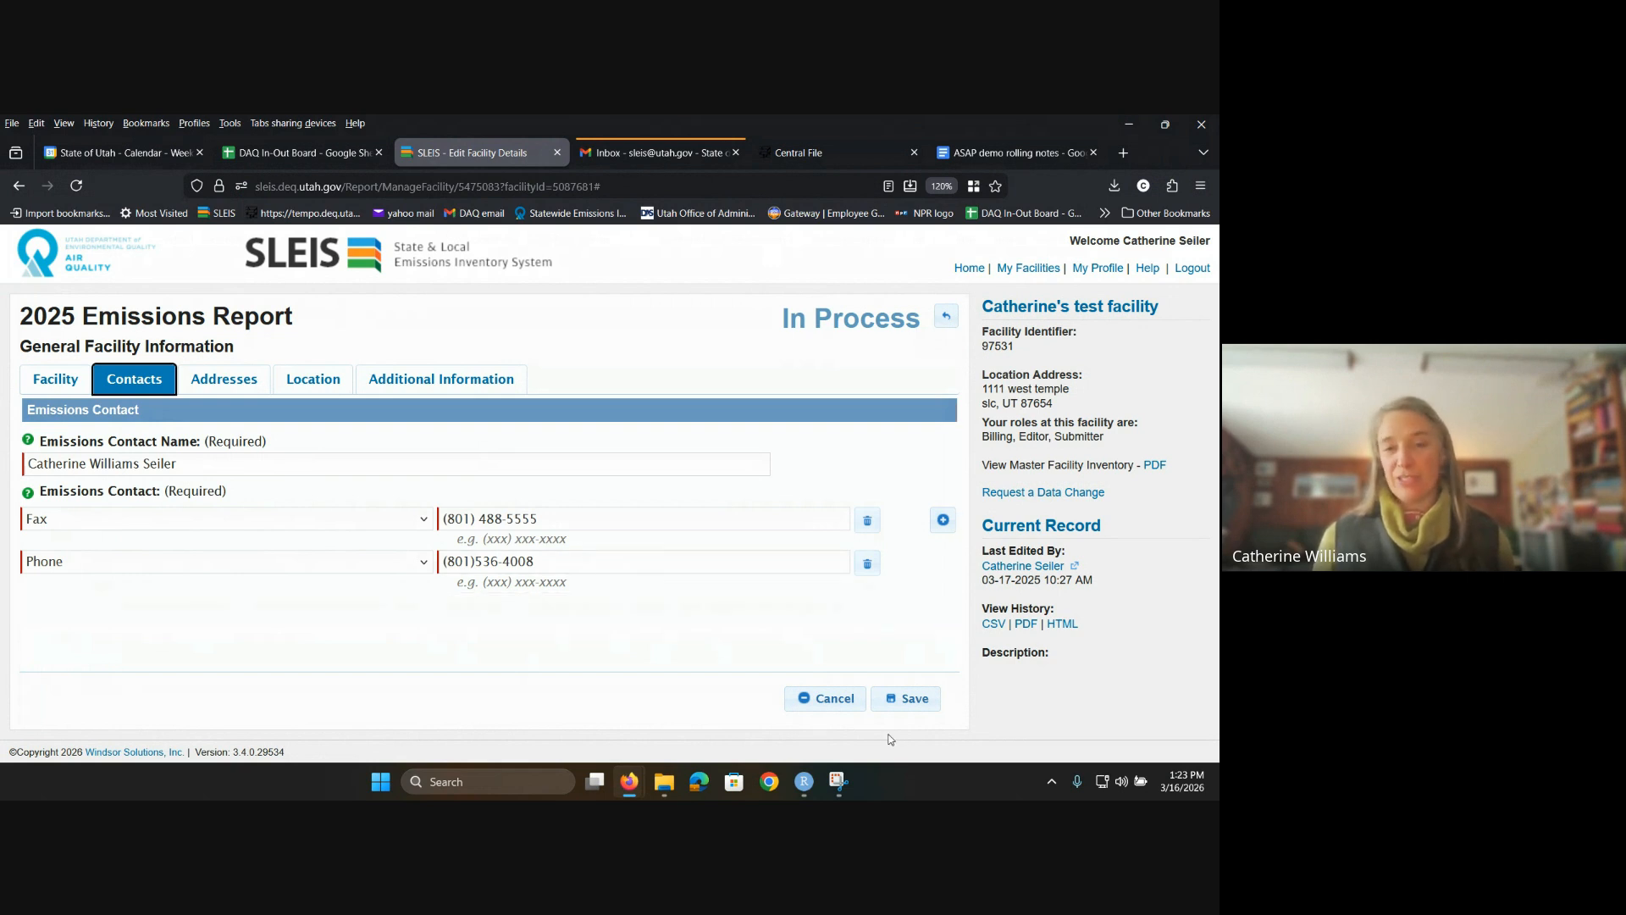
{"action": "left_click", "coordinate": [905, 698]}
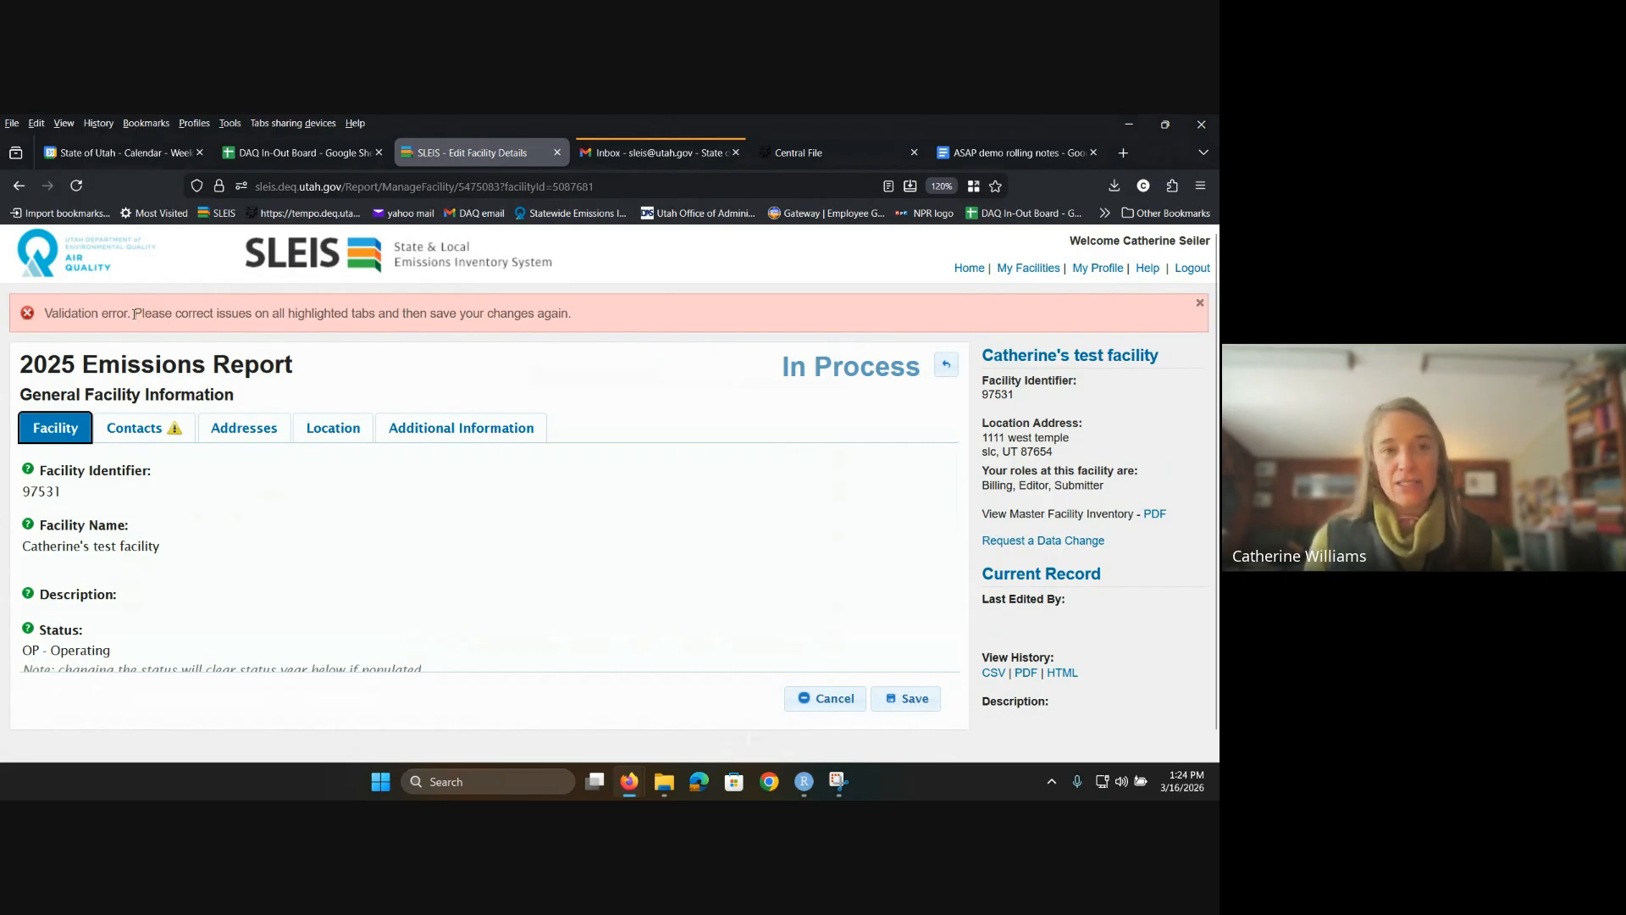
Step: Check the Contacts error, add a space after the phone's area code to match (###) ###-####, and save
{"action": "left_click_drag", "start_coordinate": [134, 313], "coordinate": [583, 310]}
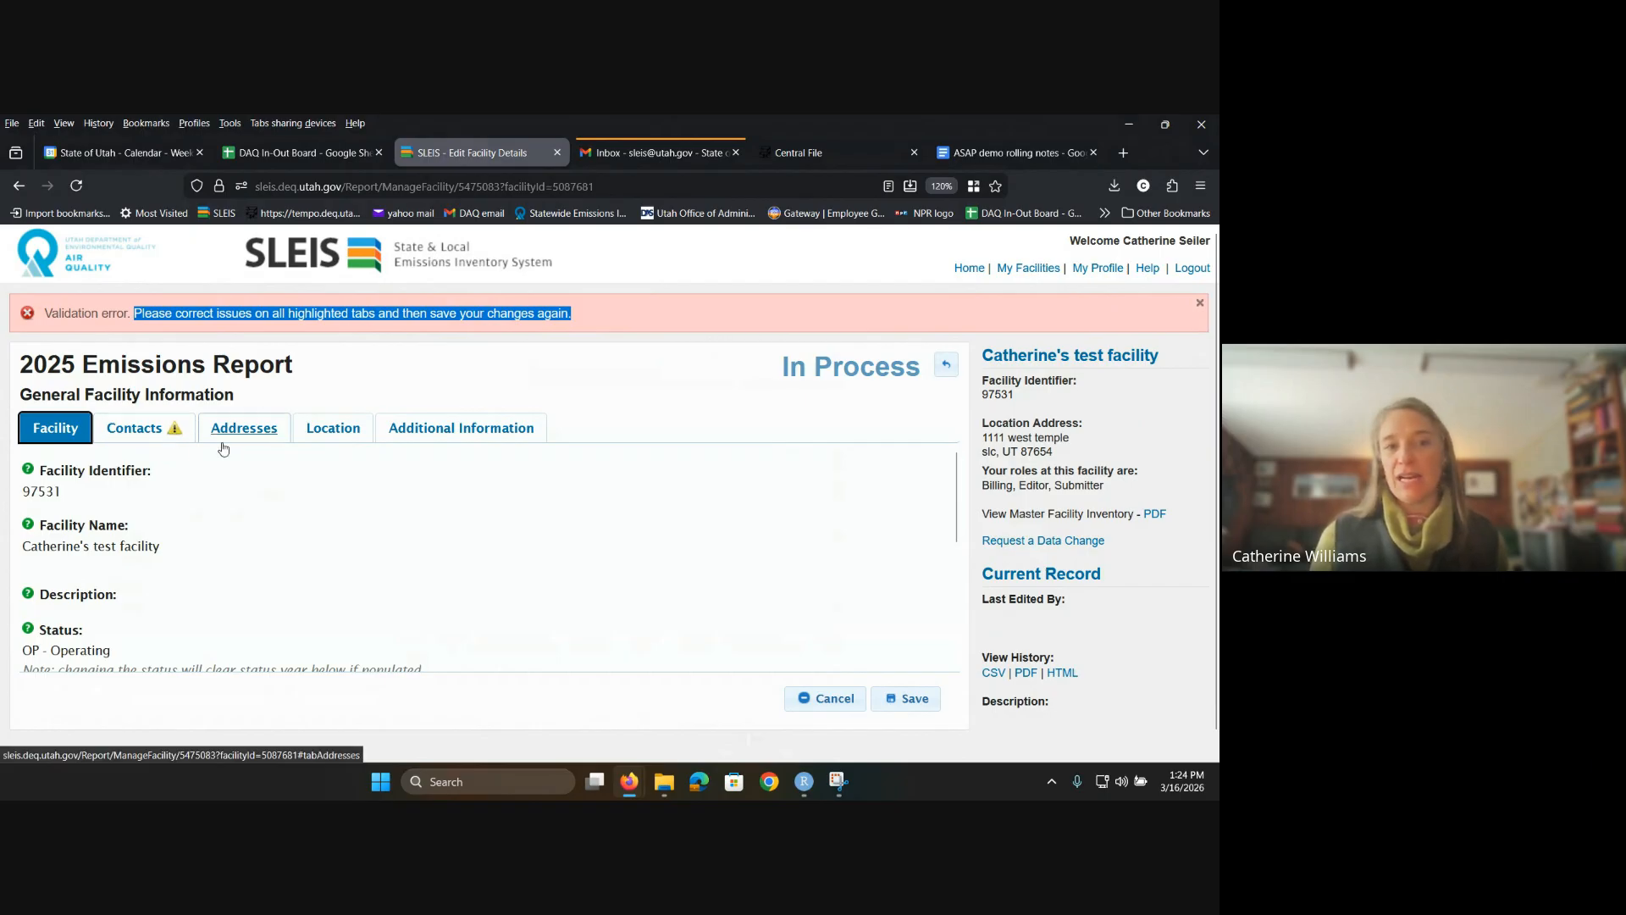
{"action": "left_click", "coordinate": [154, 438]}
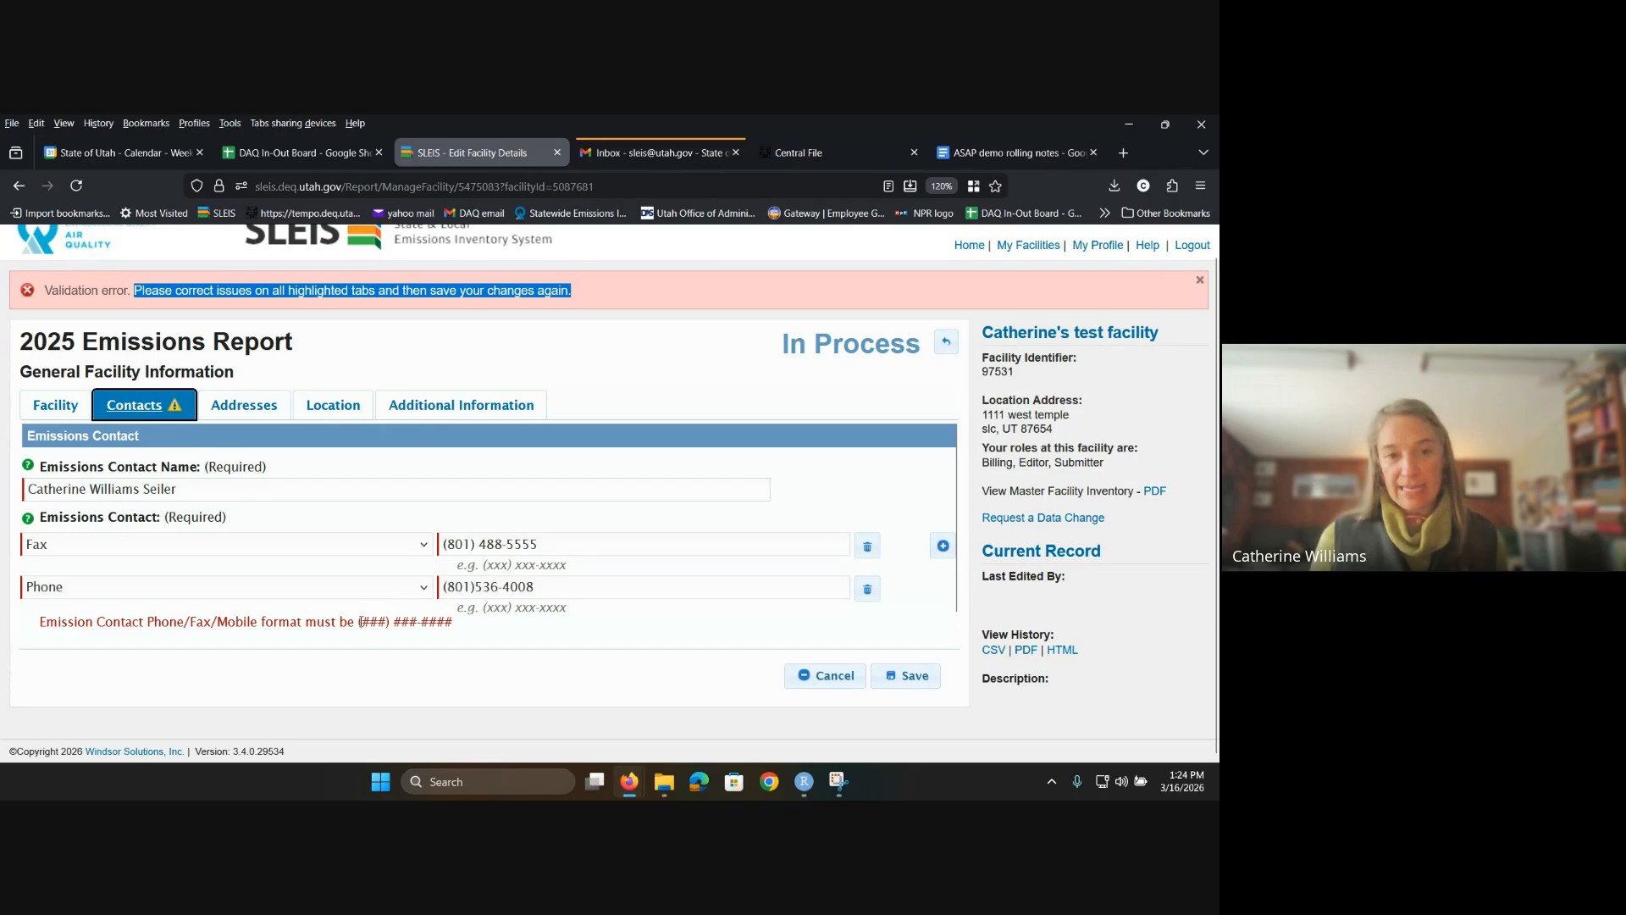
{"action": "left_click_drag", "start_coordinate": [359, 622], "coordinate": [453, 622]}
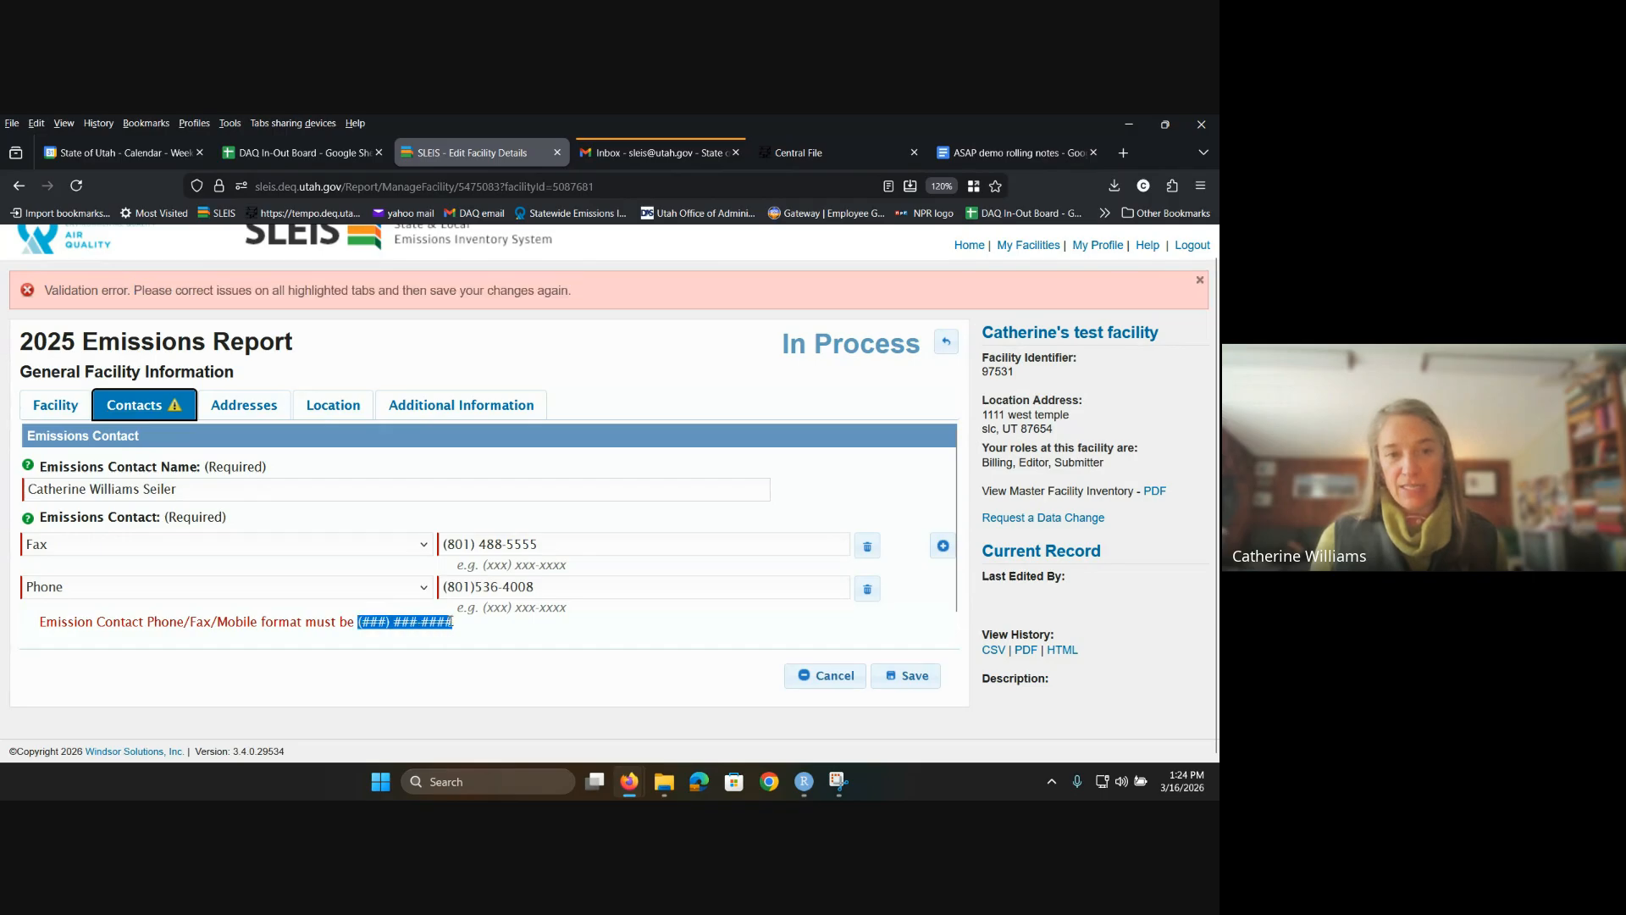
{"action": "left_click", "coordinate": [476, 588]}
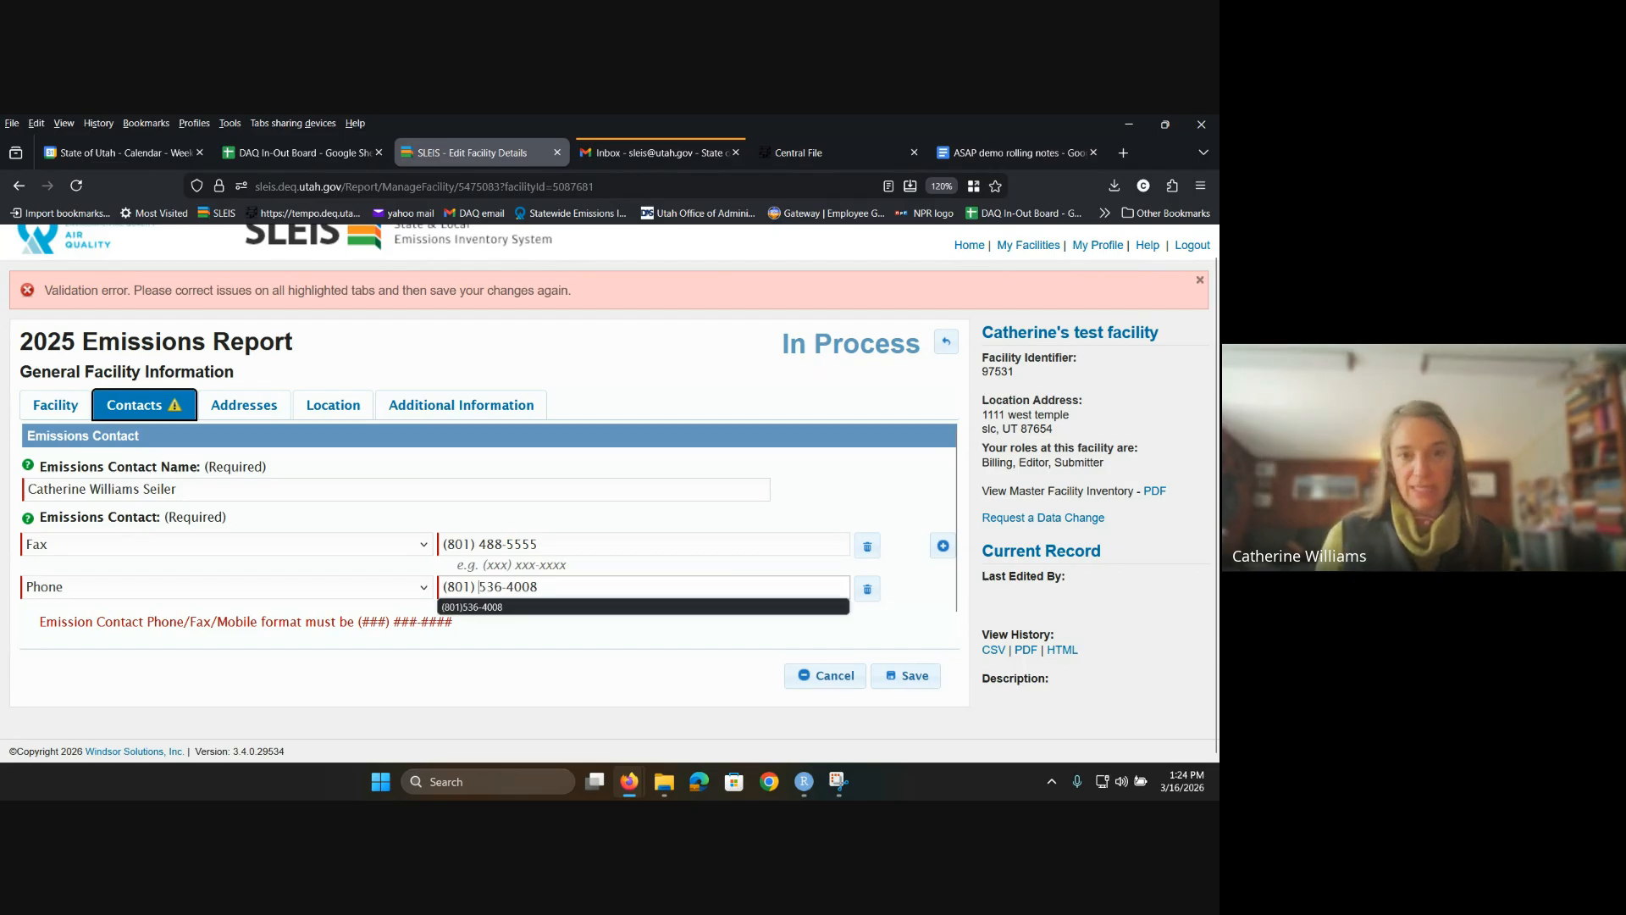
{"action": "left_click", "coordinate": [541, 659]}
{"action": "left_click", "coordinate": [905, 675]}
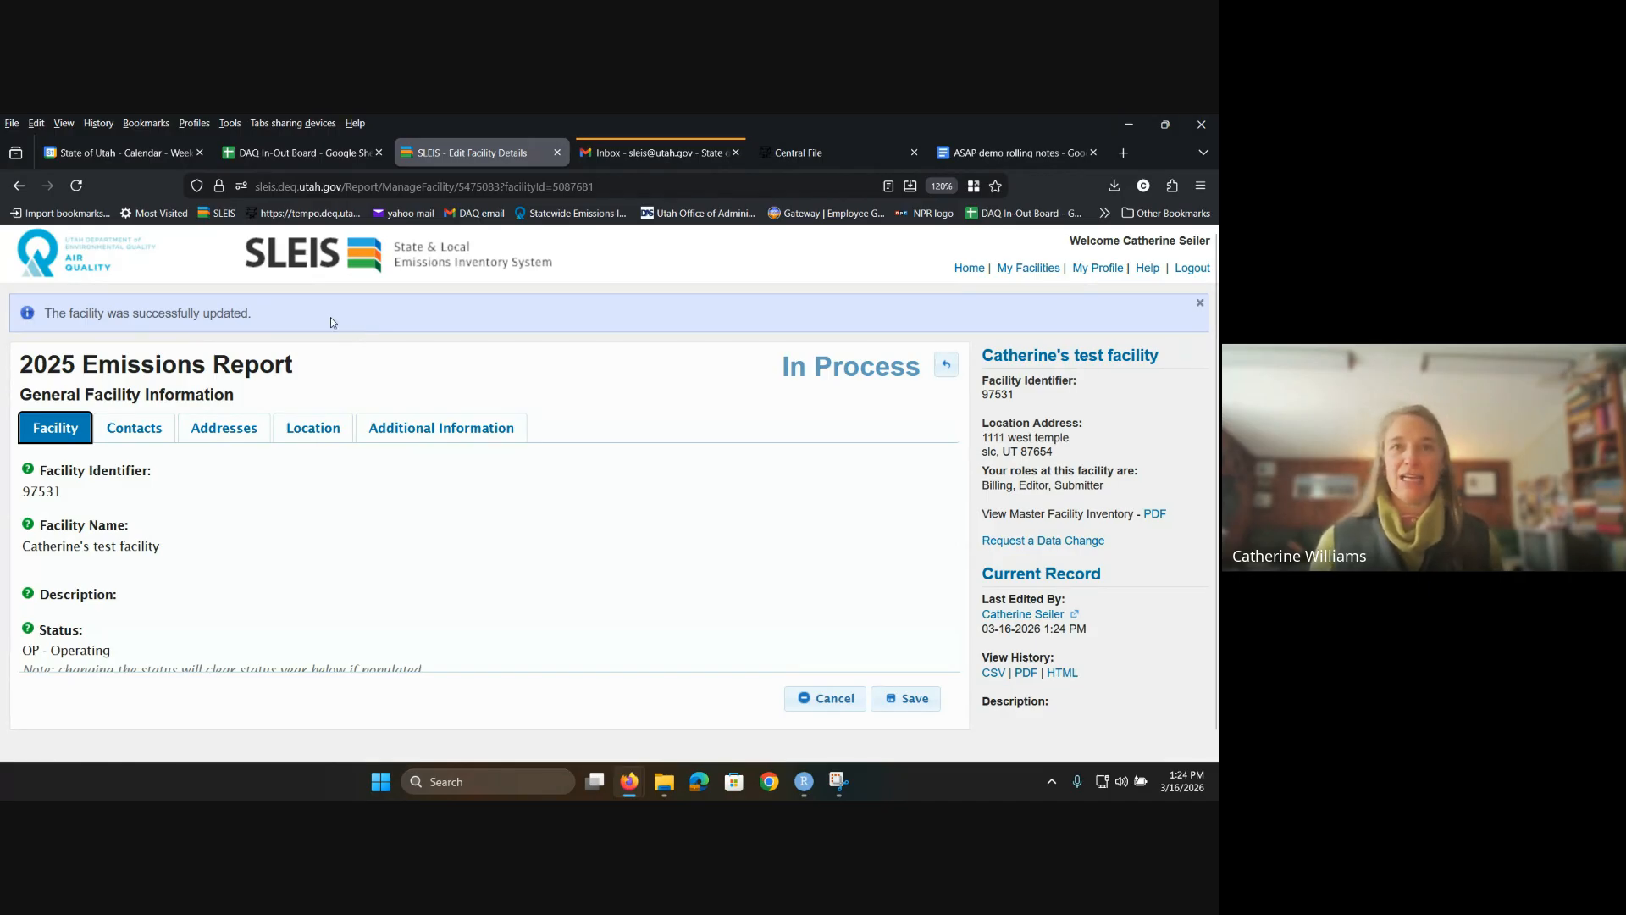
Step: Review the Facility tab, then bring up the facility's emissions contact on the Contacts tab
{"action": "scroll", "coordinate": [864, 618], "scroll_direction": "down", "scroll_amount": 5}
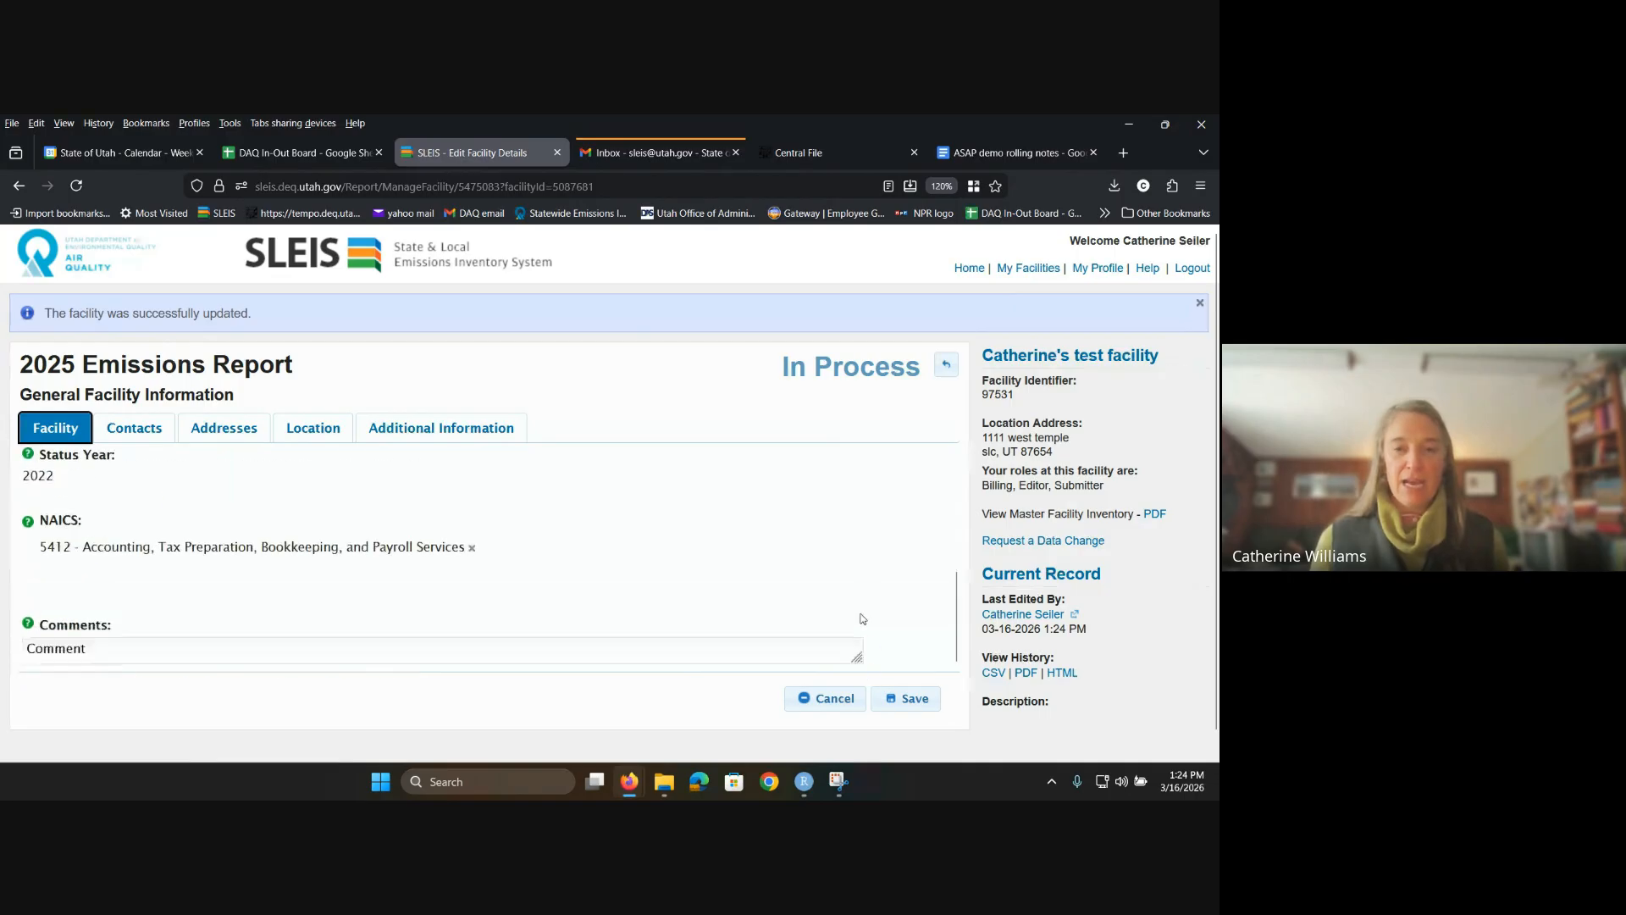
{"action": "scroll", "coordinate": [721, 597], "scroll_direction": "up", "scroll_amount": 5}
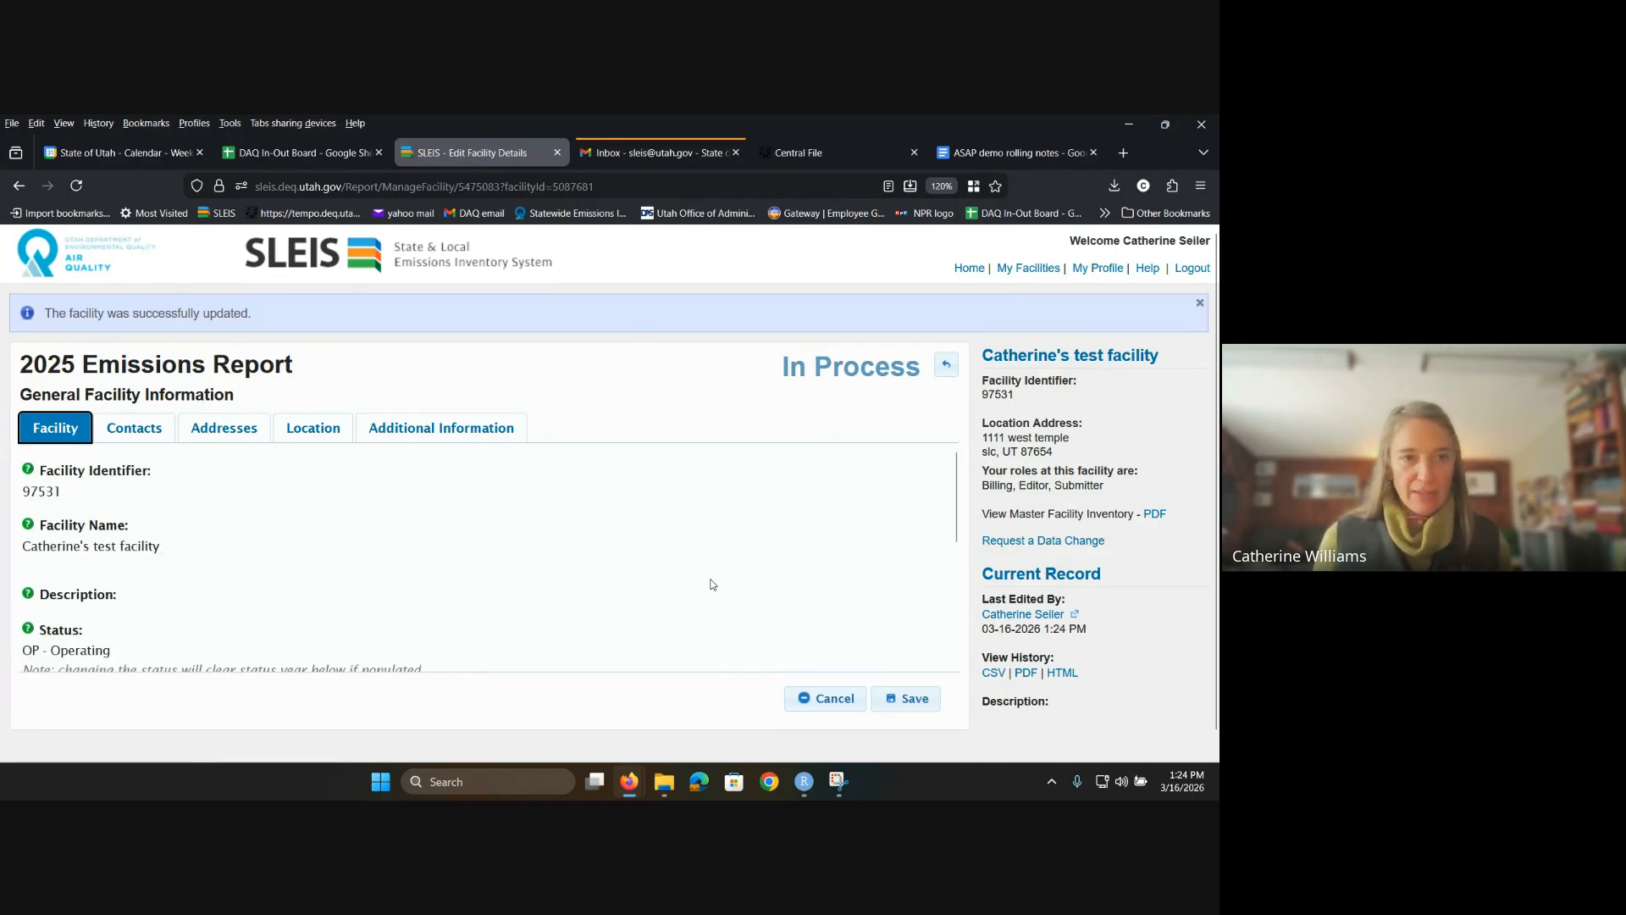
{"action": "left_click", "coordinate": [147, 442]}
{"action": "scroll", "coordinate": [147, 444], "scroll_direction": "down", "scroll_amount": 1}
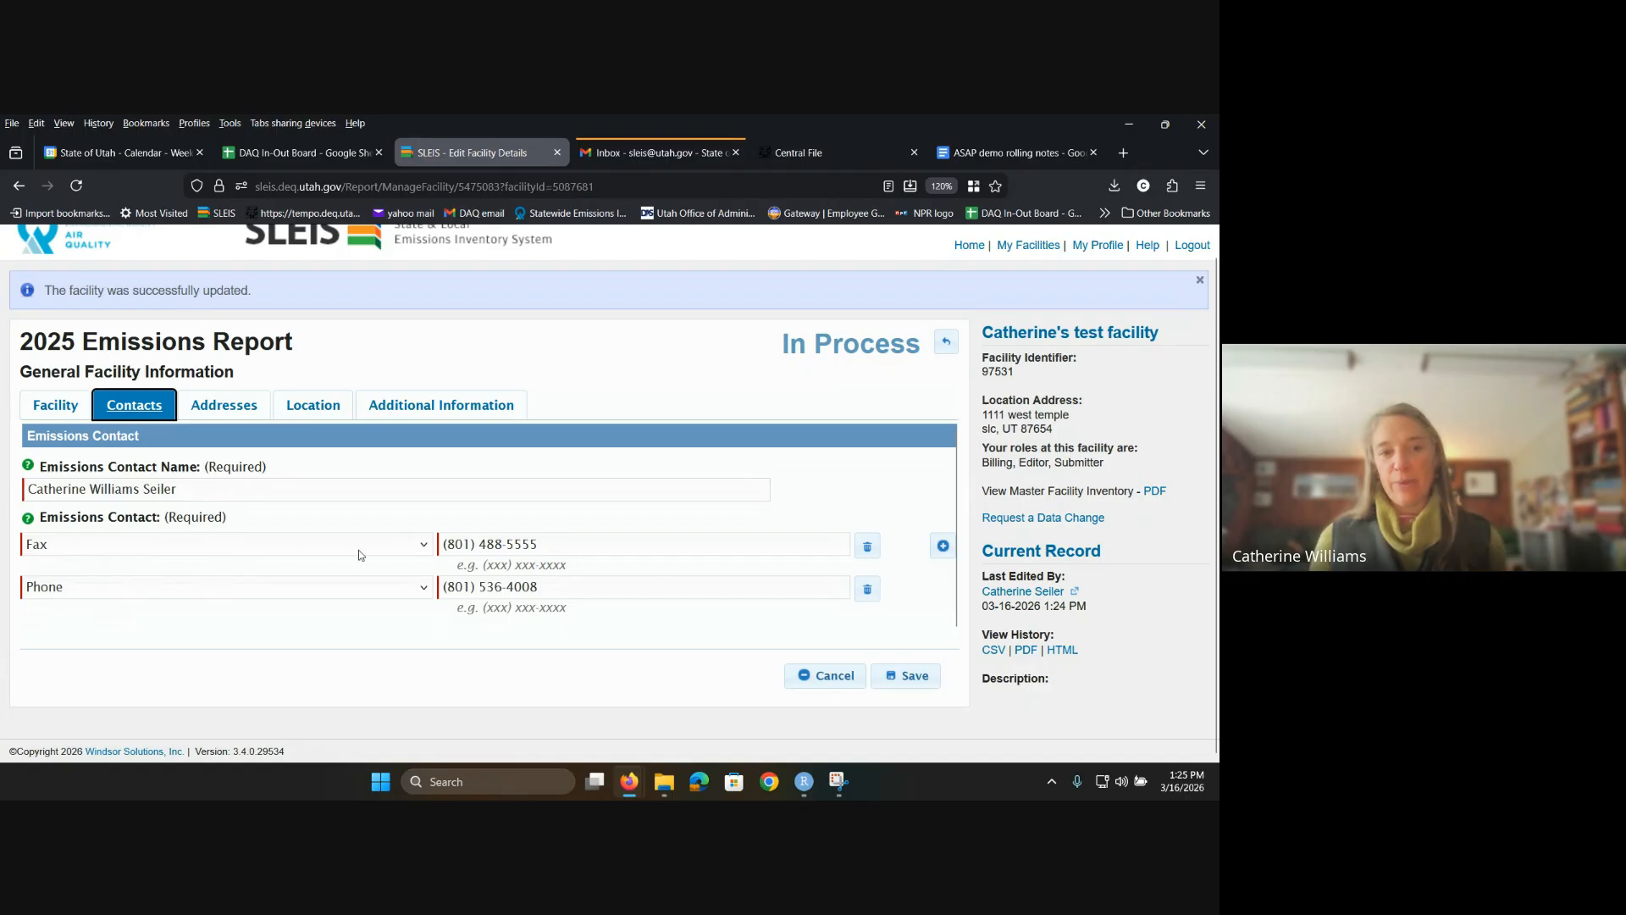
Step: Clear the fax number, delete the empty Fax contact row, and save with only the phone
{"action": "left_click_drag", "start_coordinate": [597, 538], "coordinate": [420, 552]}
{"action": "key", "text": "BackSpace"}
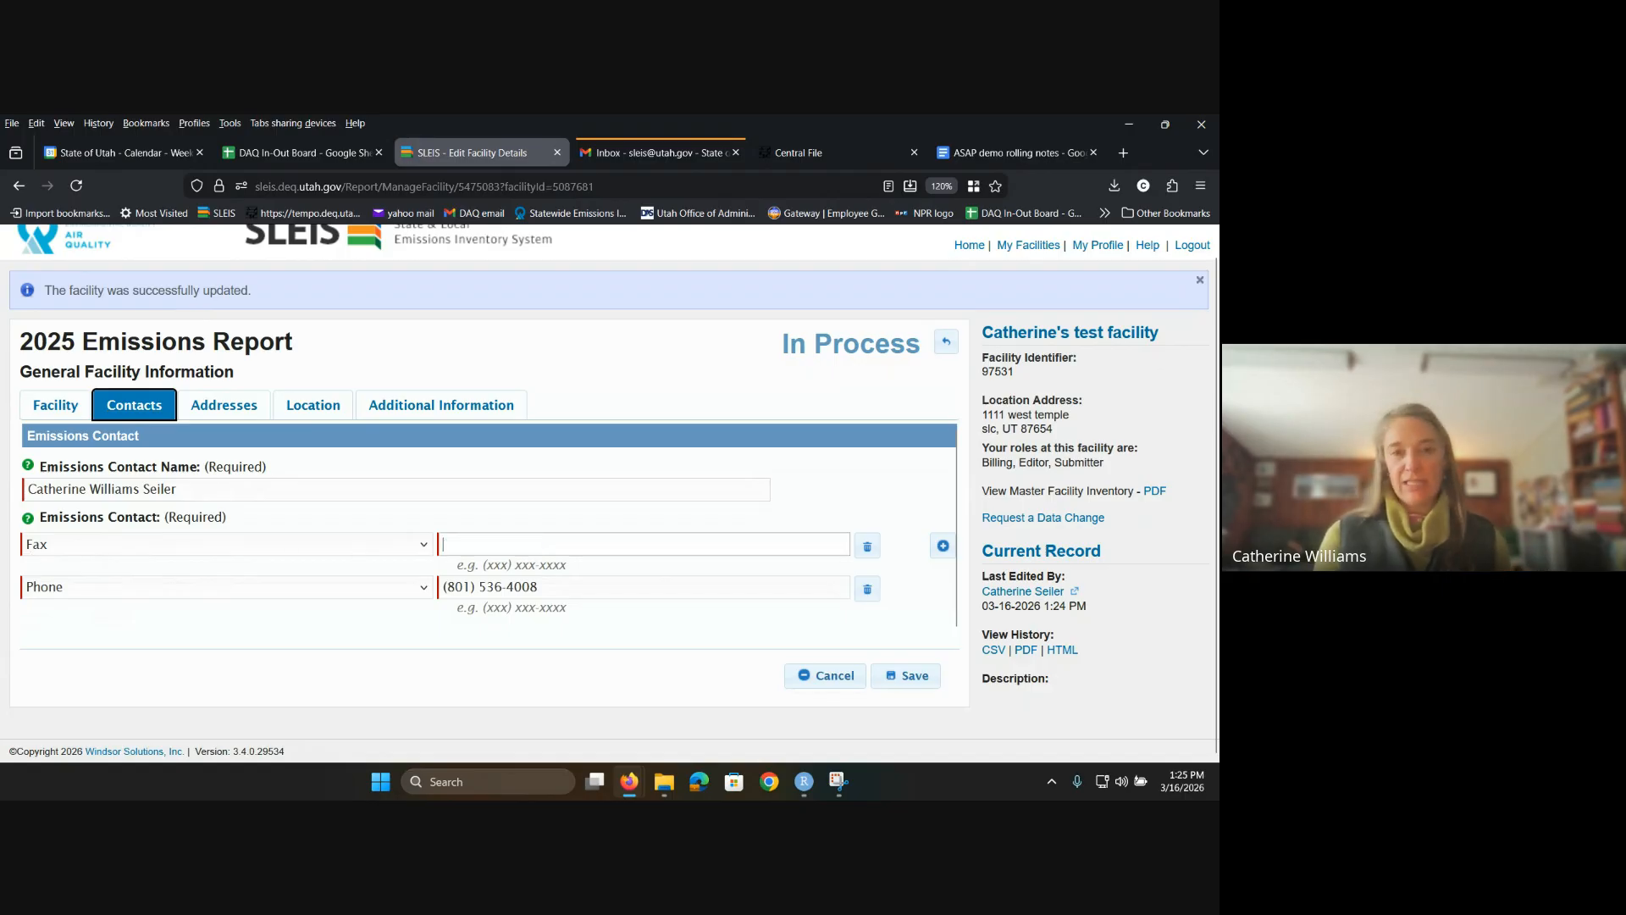
{"action": "left_click", "coordinate": [911, 678]}
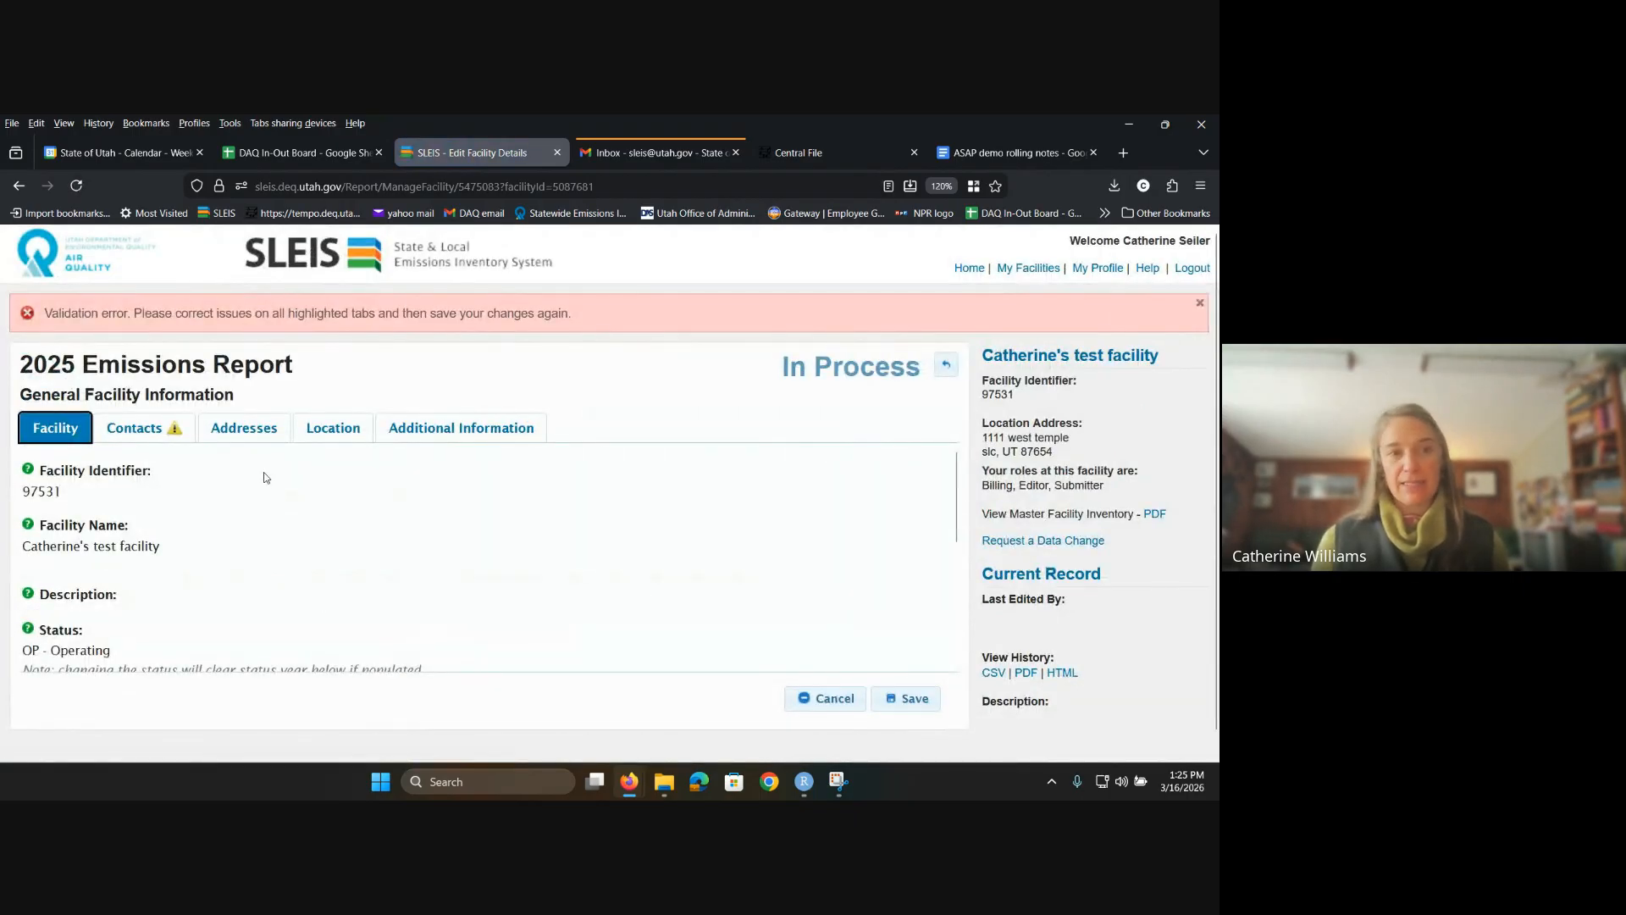
{"action": "left_click", "coordinate": [133, 430]}
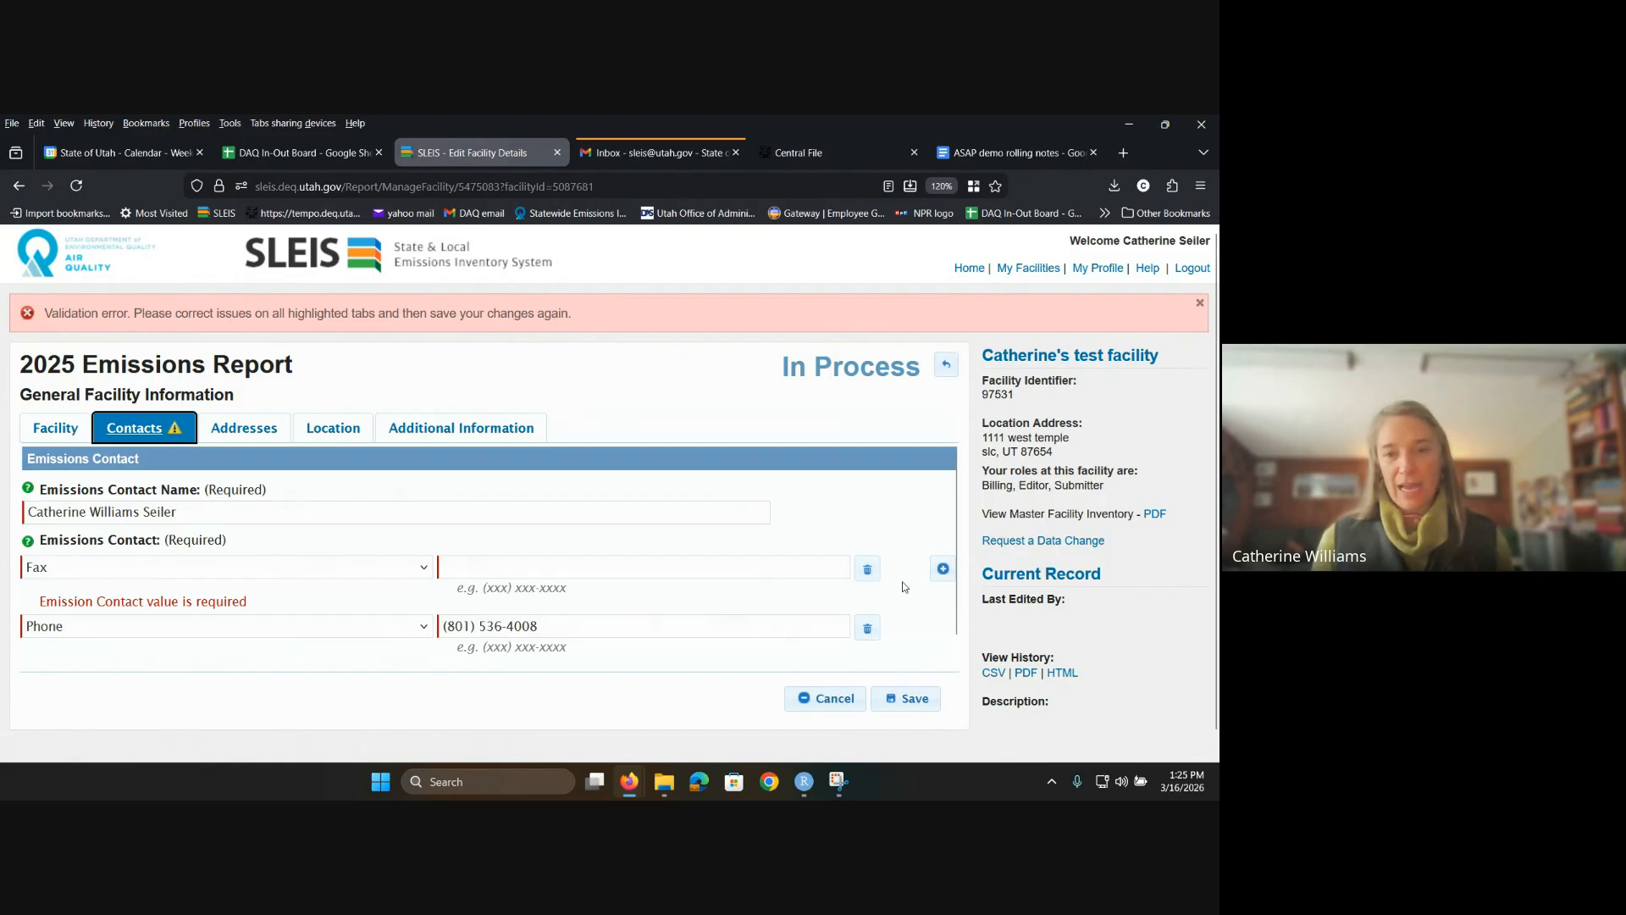
{"action": "left_click", "coordinate": [867, 570]}
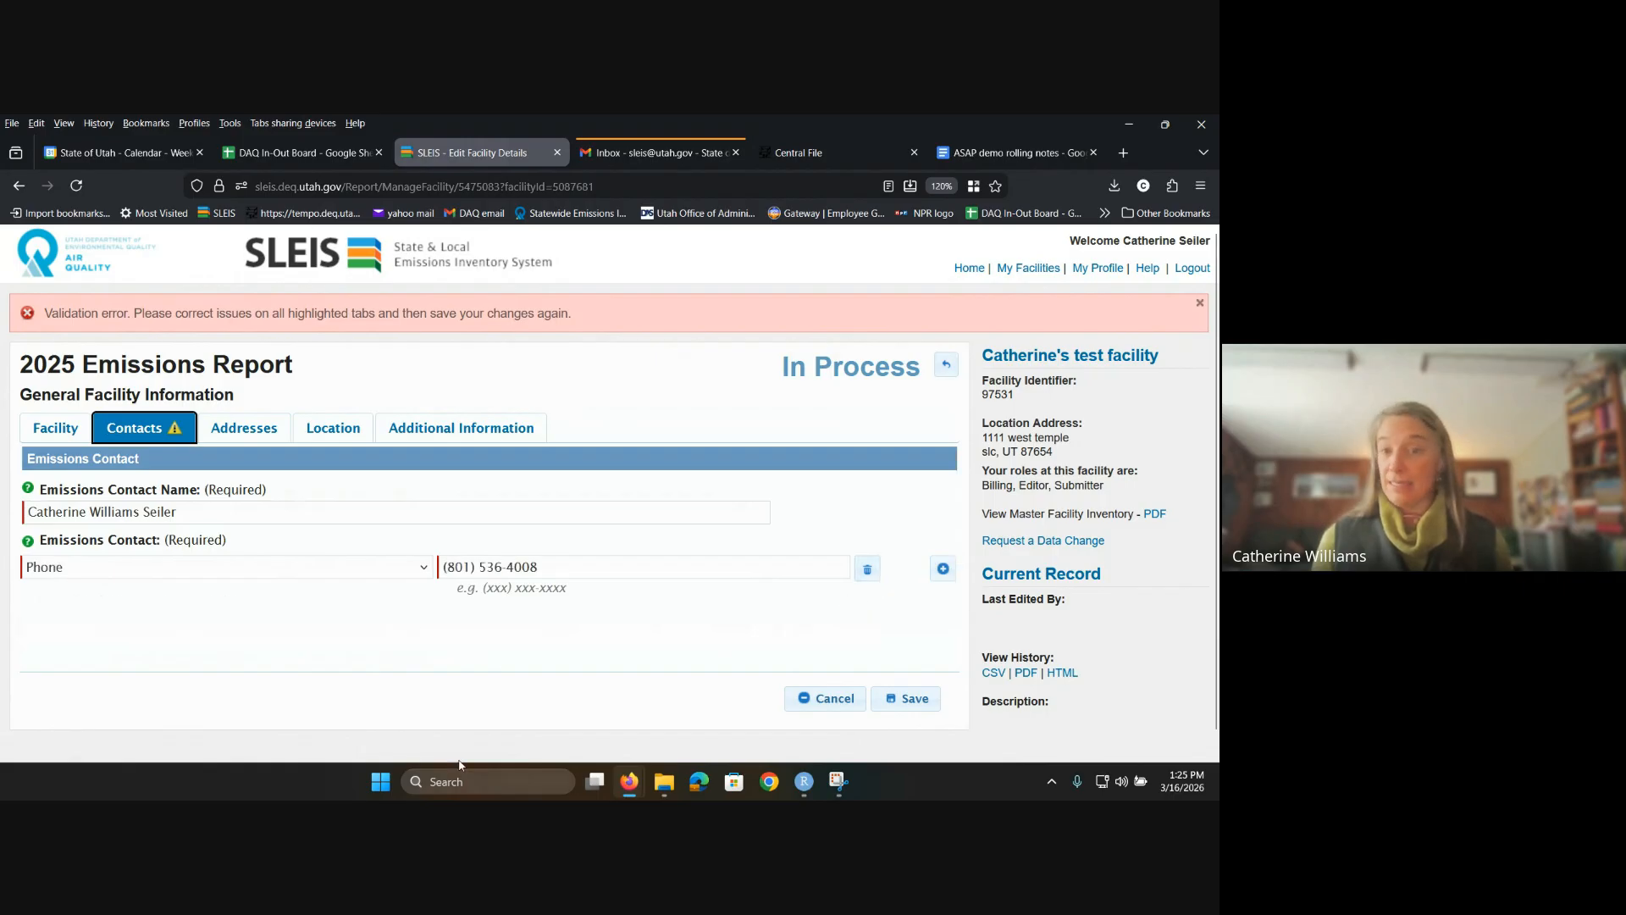
{"action": "left_click", "coordinate": [906, 698]}
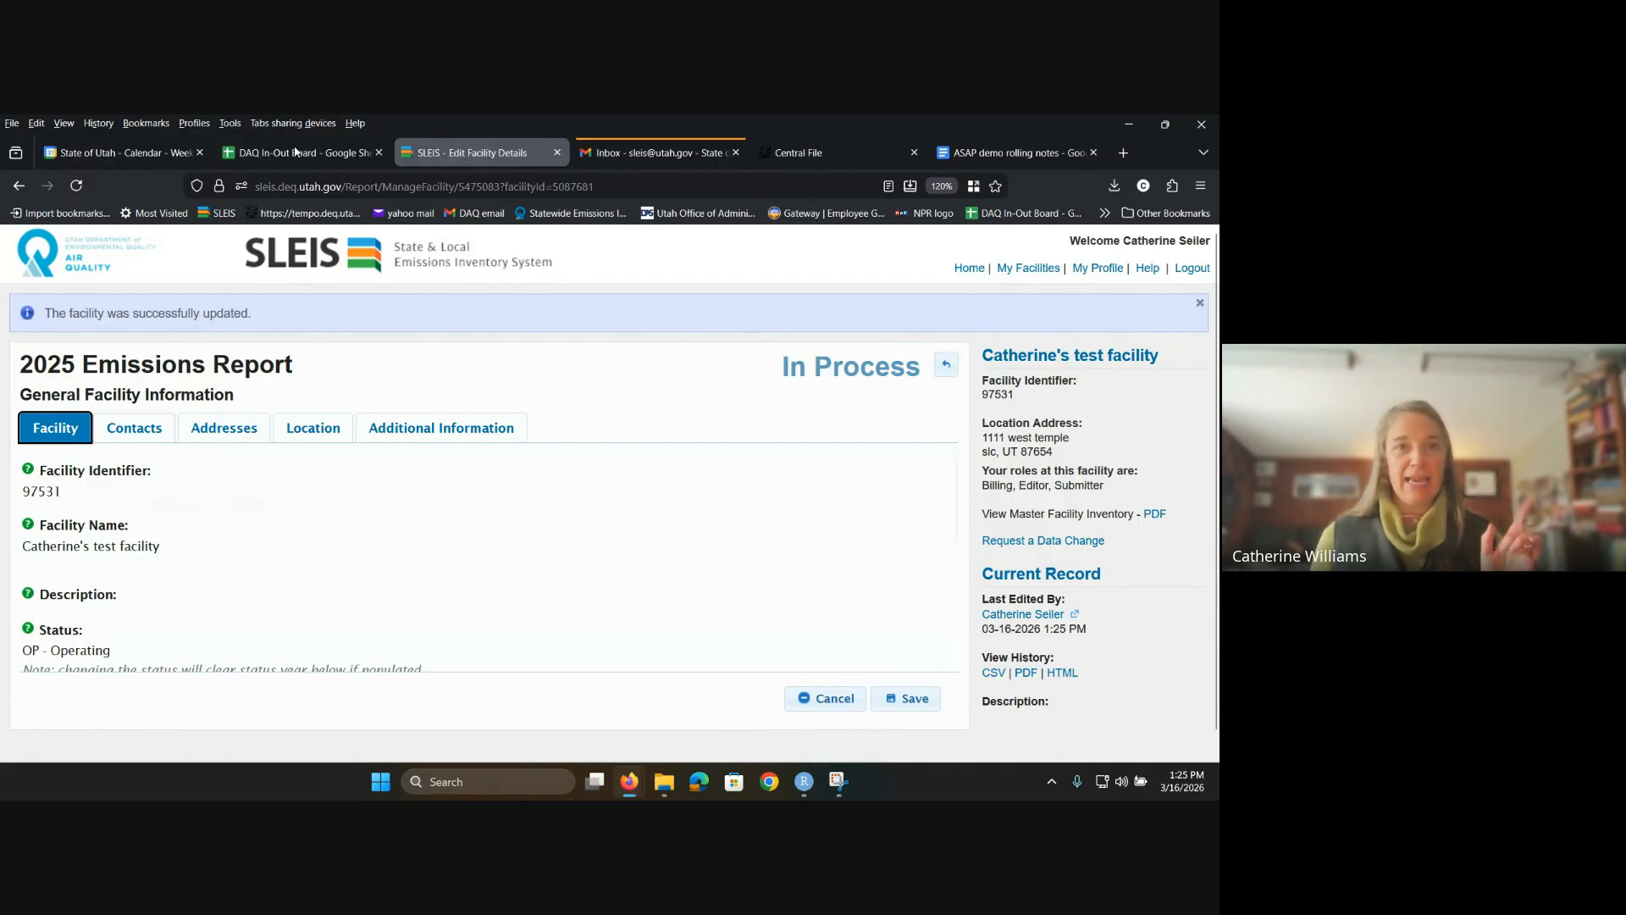
Step: Review the facility's Contacts and Addresses tabs
{"action": "left_click", "coordinate": [133, 432]}
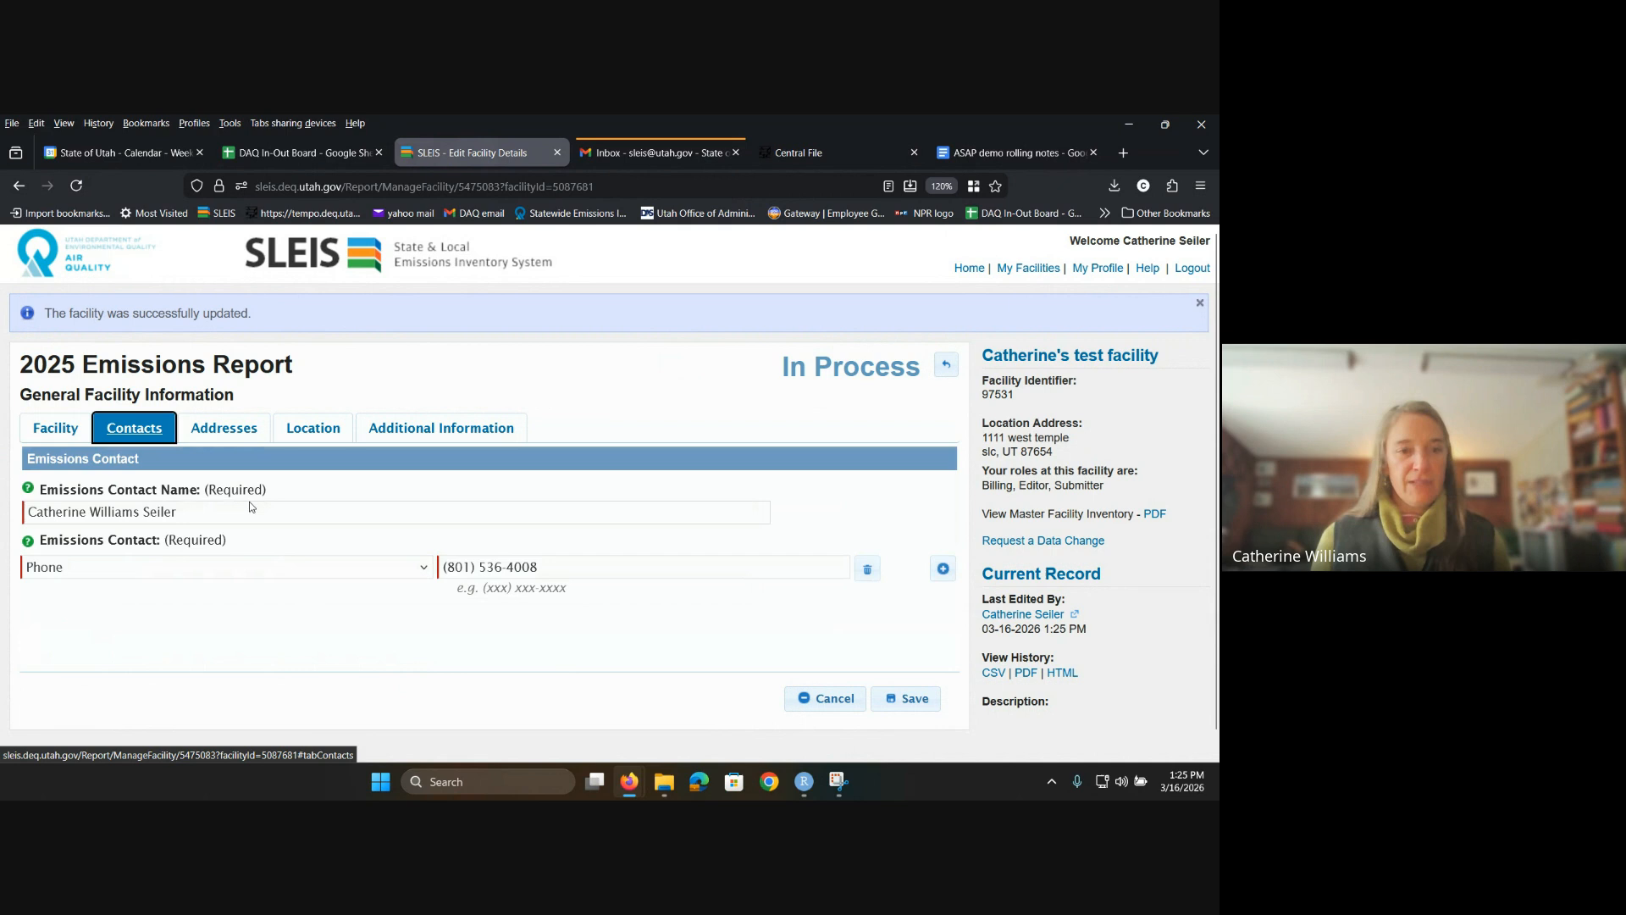
{"action": "left_click", "coordinate": [225, 432]}
{"action": "scroll", "coordinate": [319, 504], "scroll_direction": "down", "scroll_amount": 4}
{"action": "scroll", "coordinate": [318, 504], "scroll_direction": "up", "scroll_amount": 5}
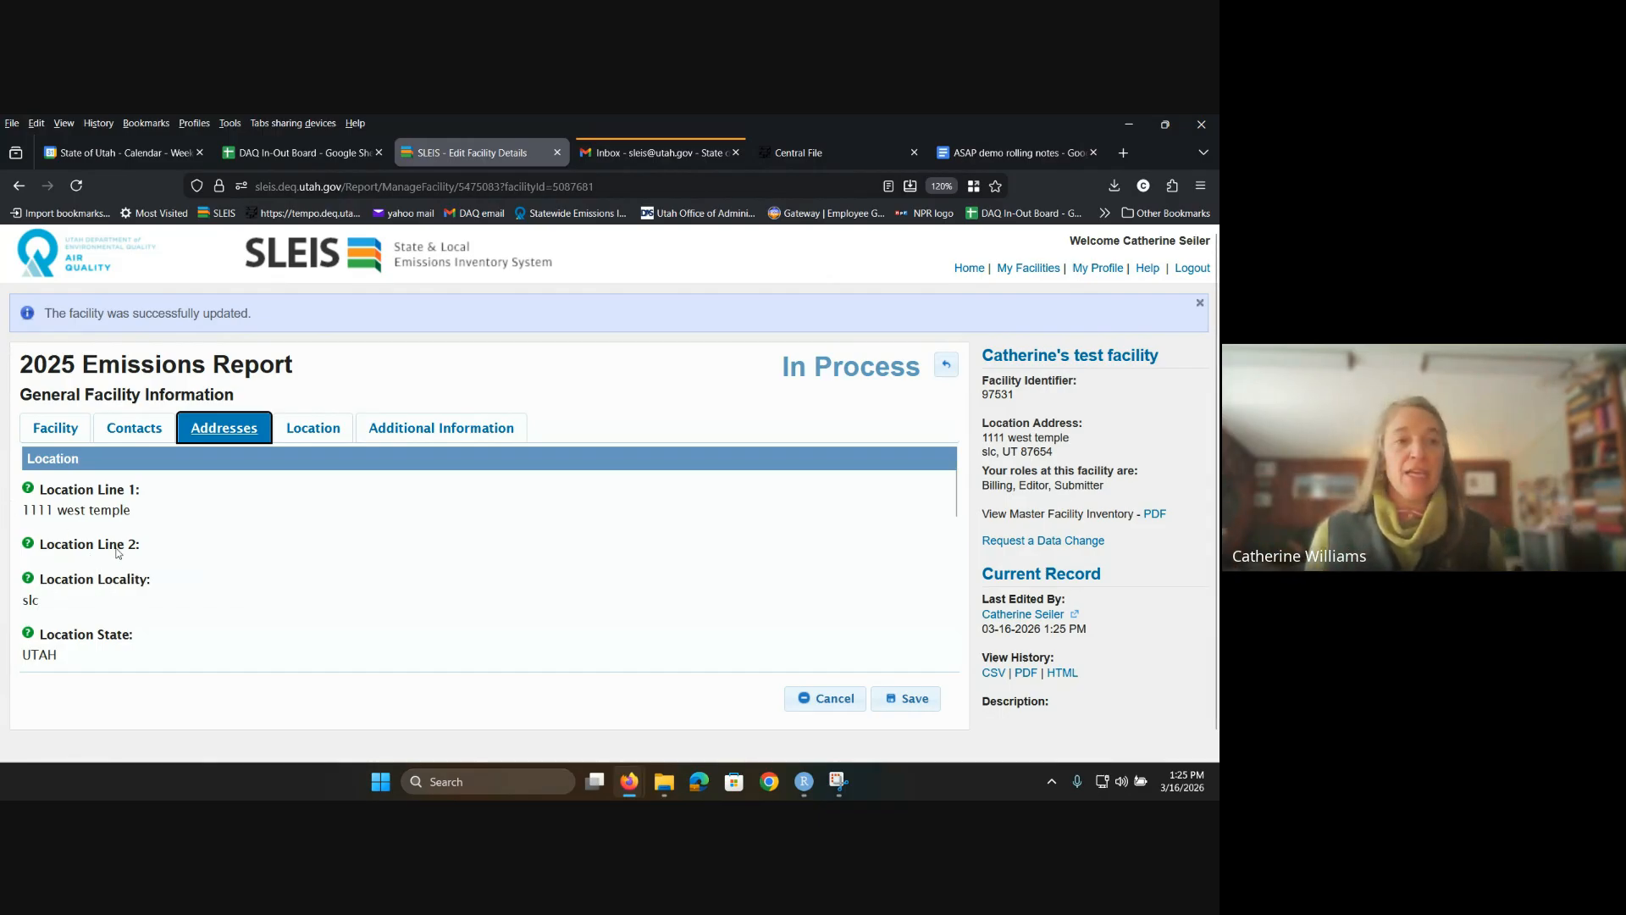
{"action": "scroll", "coordinate": [251, 498], "scroll_direction": "down", "scroll_amount": 3}
{"action": "scroll", "coordinate": [251, 498], "scroll_direction": "down", "scroll_amount": 3}
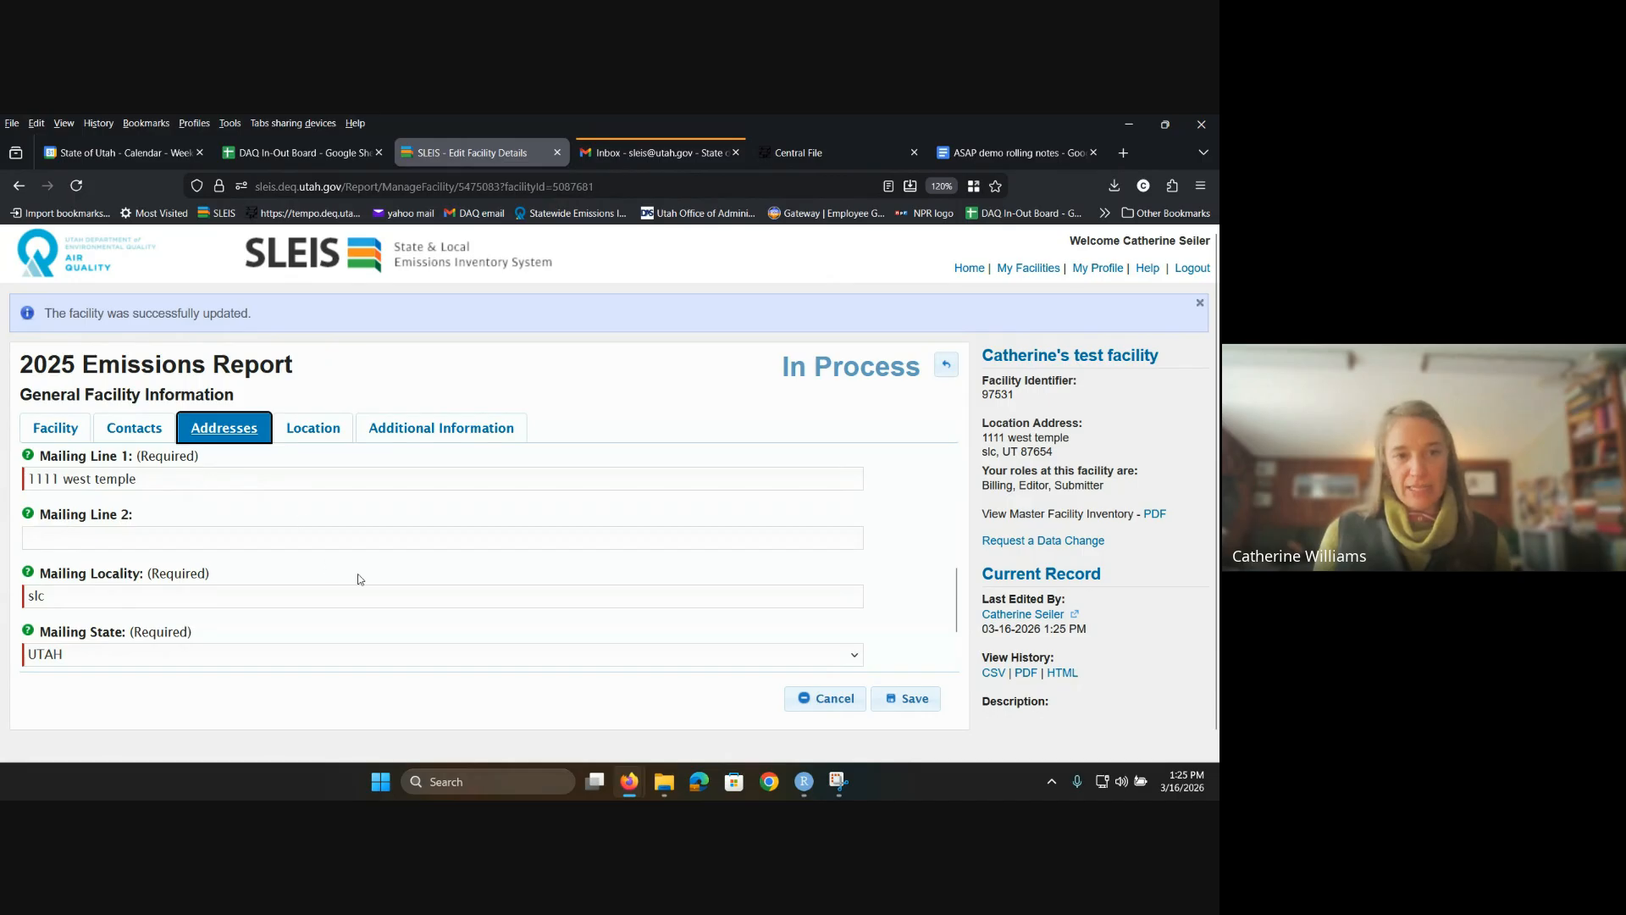
{"action": "scroll", "coordinate": [277, 639], "scroll_direction": "down", "scroll_amount": 3}
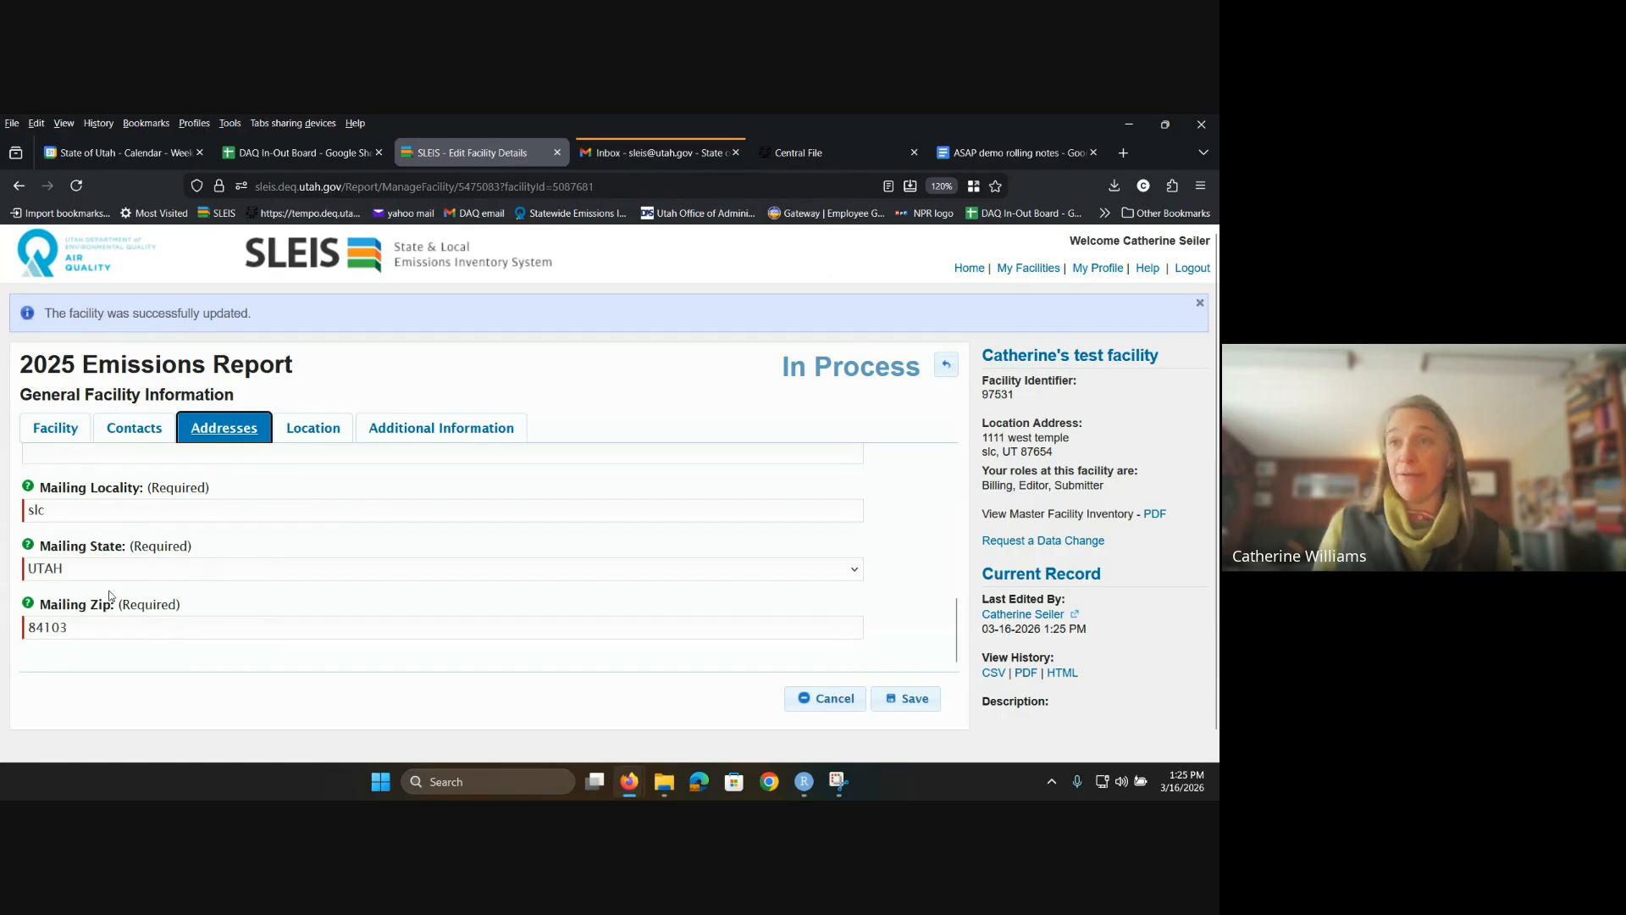
{"action": "scroll", "coordinate": [140, 587], "scroll_direction": "up", "scroll_amount": 1}
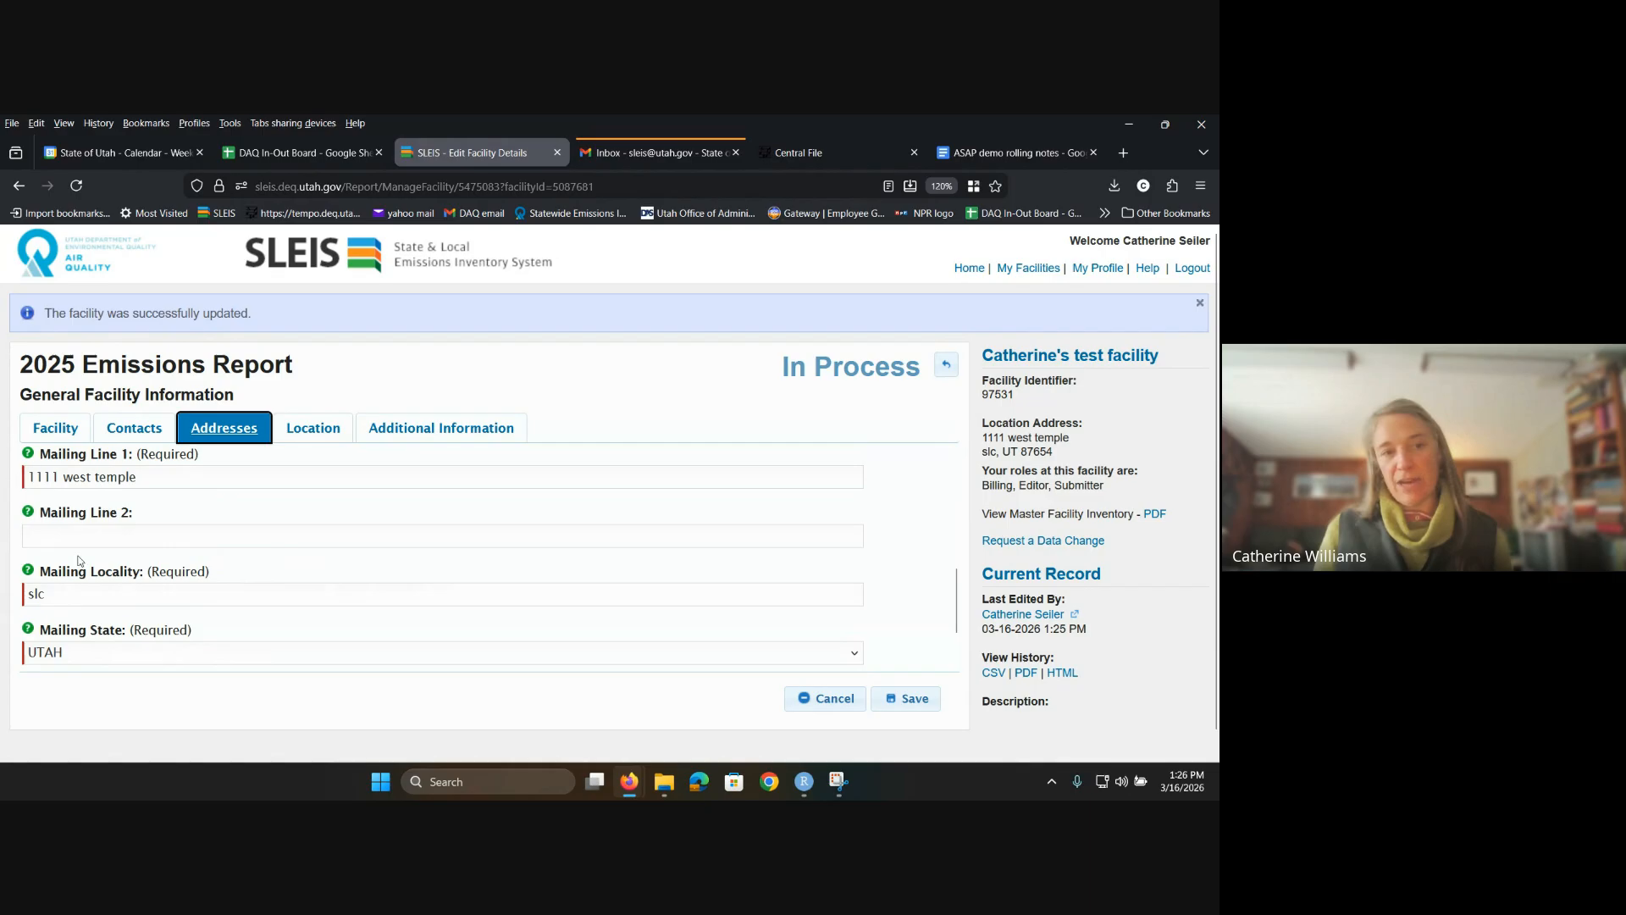
Step: Check the Location and Additional Information tabs, then save the facility details
{"action": "left_click", "coordinate": [313, 428]}
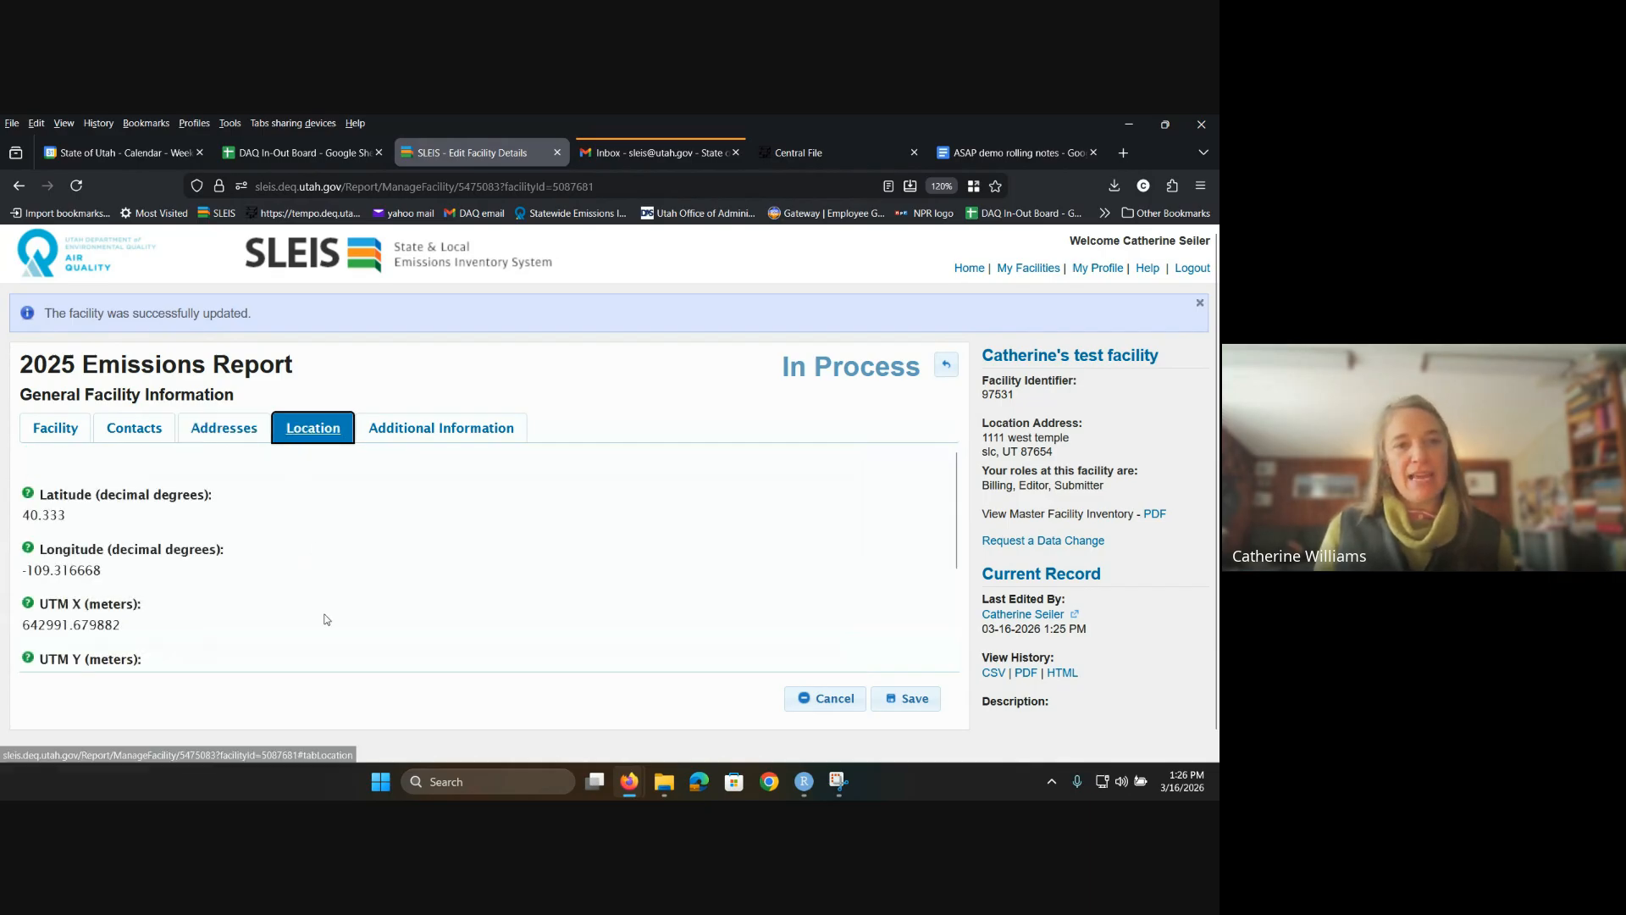
{"action": "scroll", "coordinate": [287, 601], "scroll_direction": "down", "scroll_amount": 3}
{"action": "scroll", "coordinate": [286, 600], "scroll_direction": "up", "scroll_amount": 3}
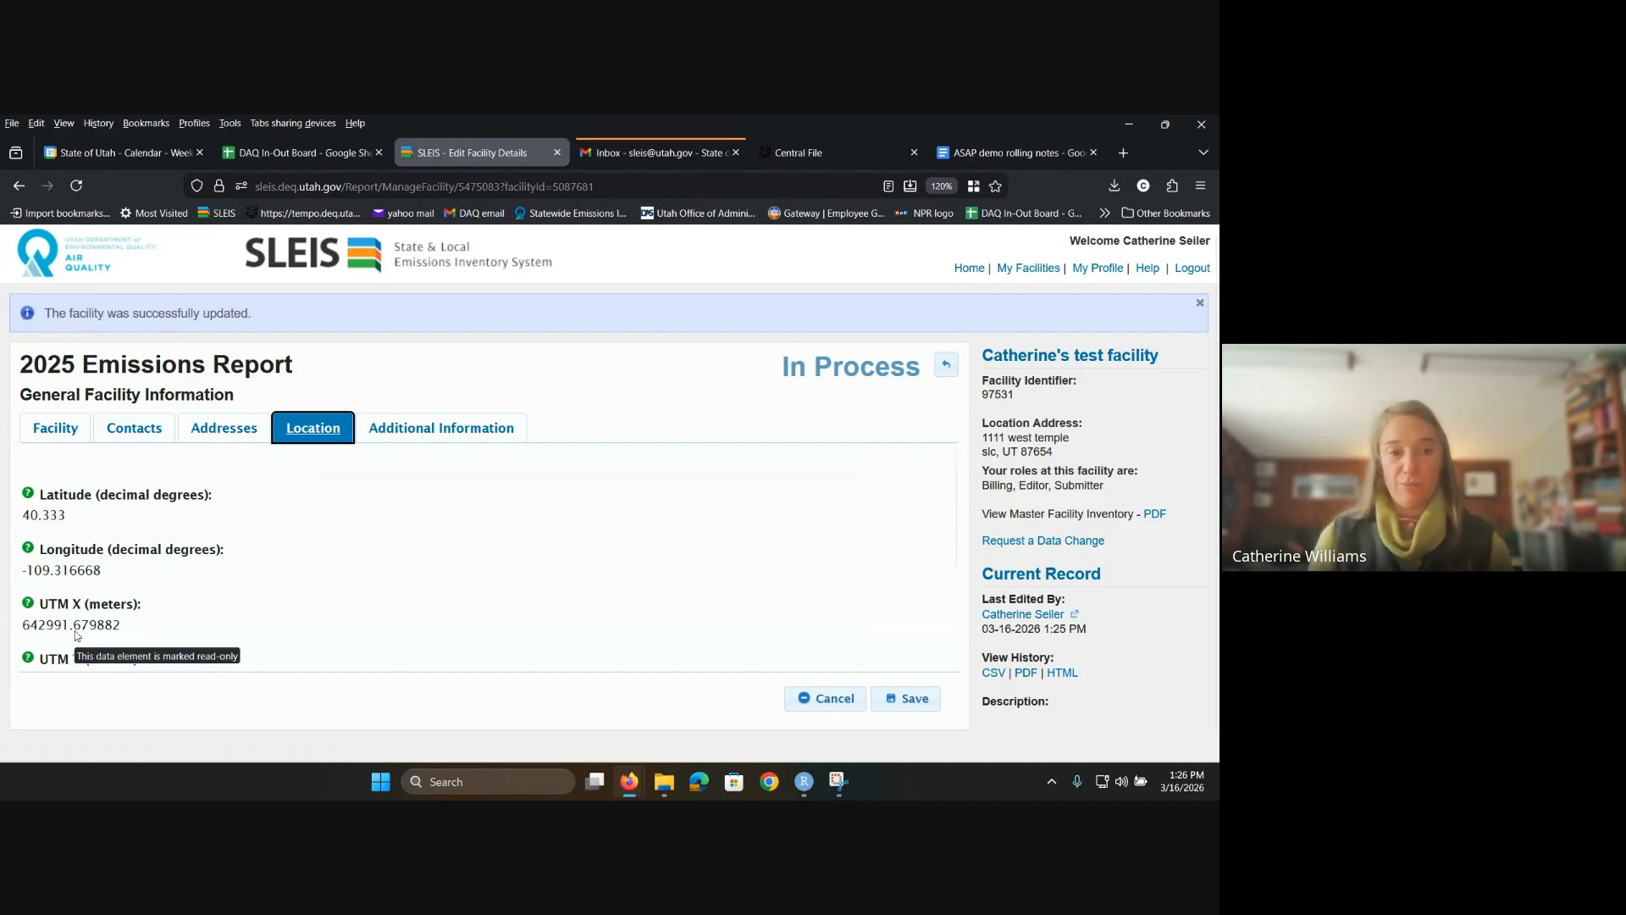
{"action": "left_click", "coordinate": [483, 432]}
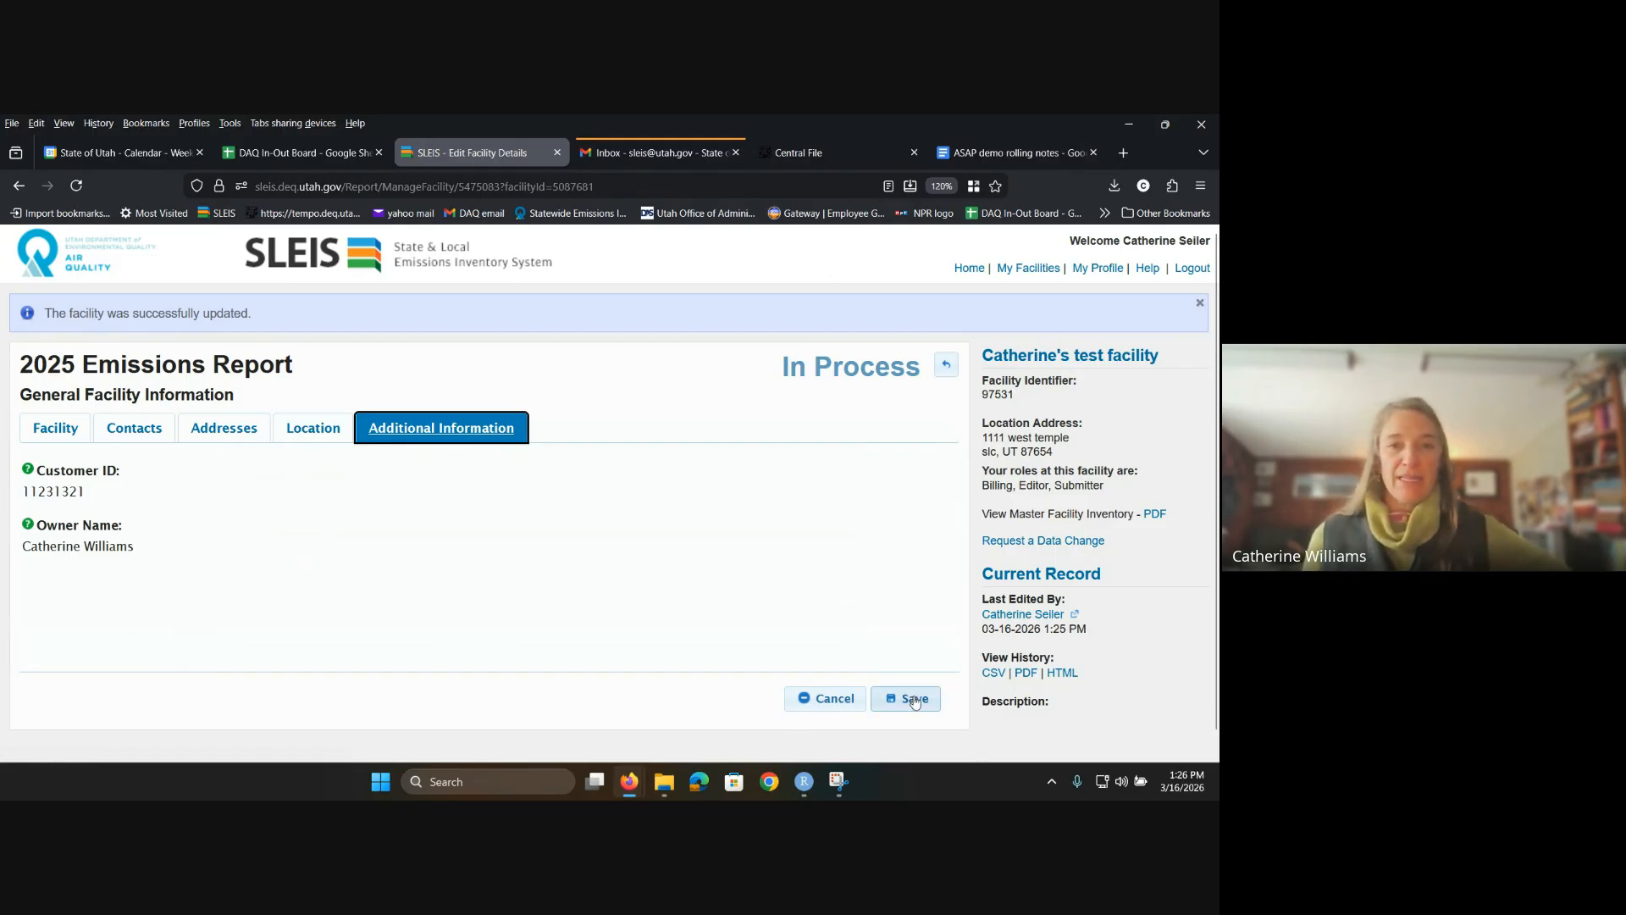
{"action": "left_click", "coordinate": [882, 700]}
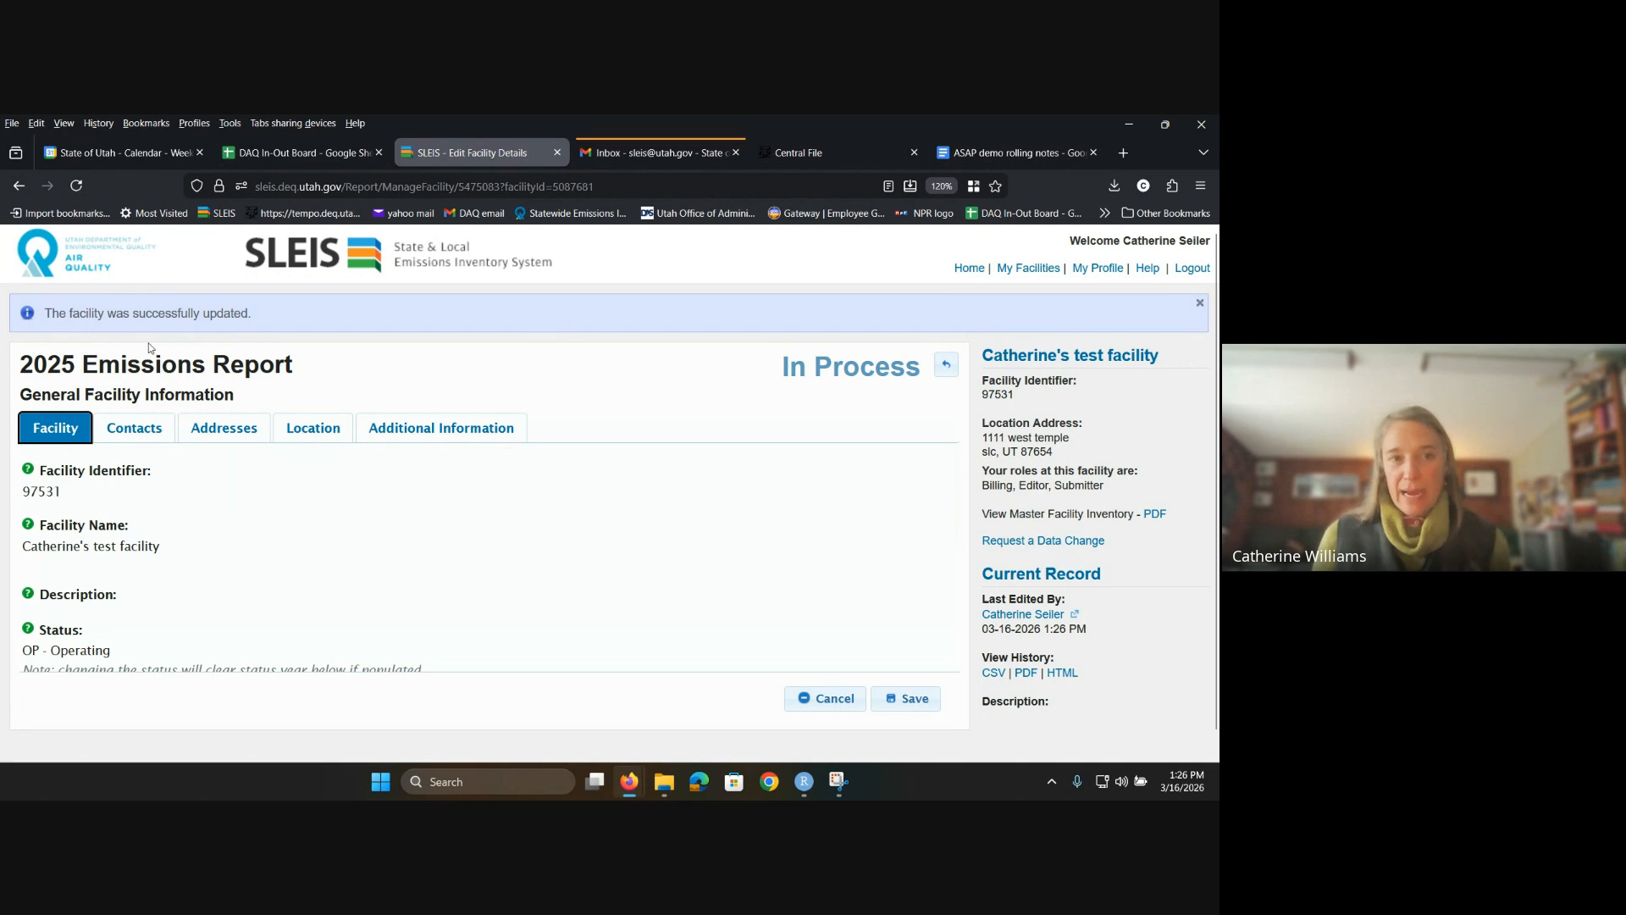
{"action": "left_click", "coordinate": [945, 369]}
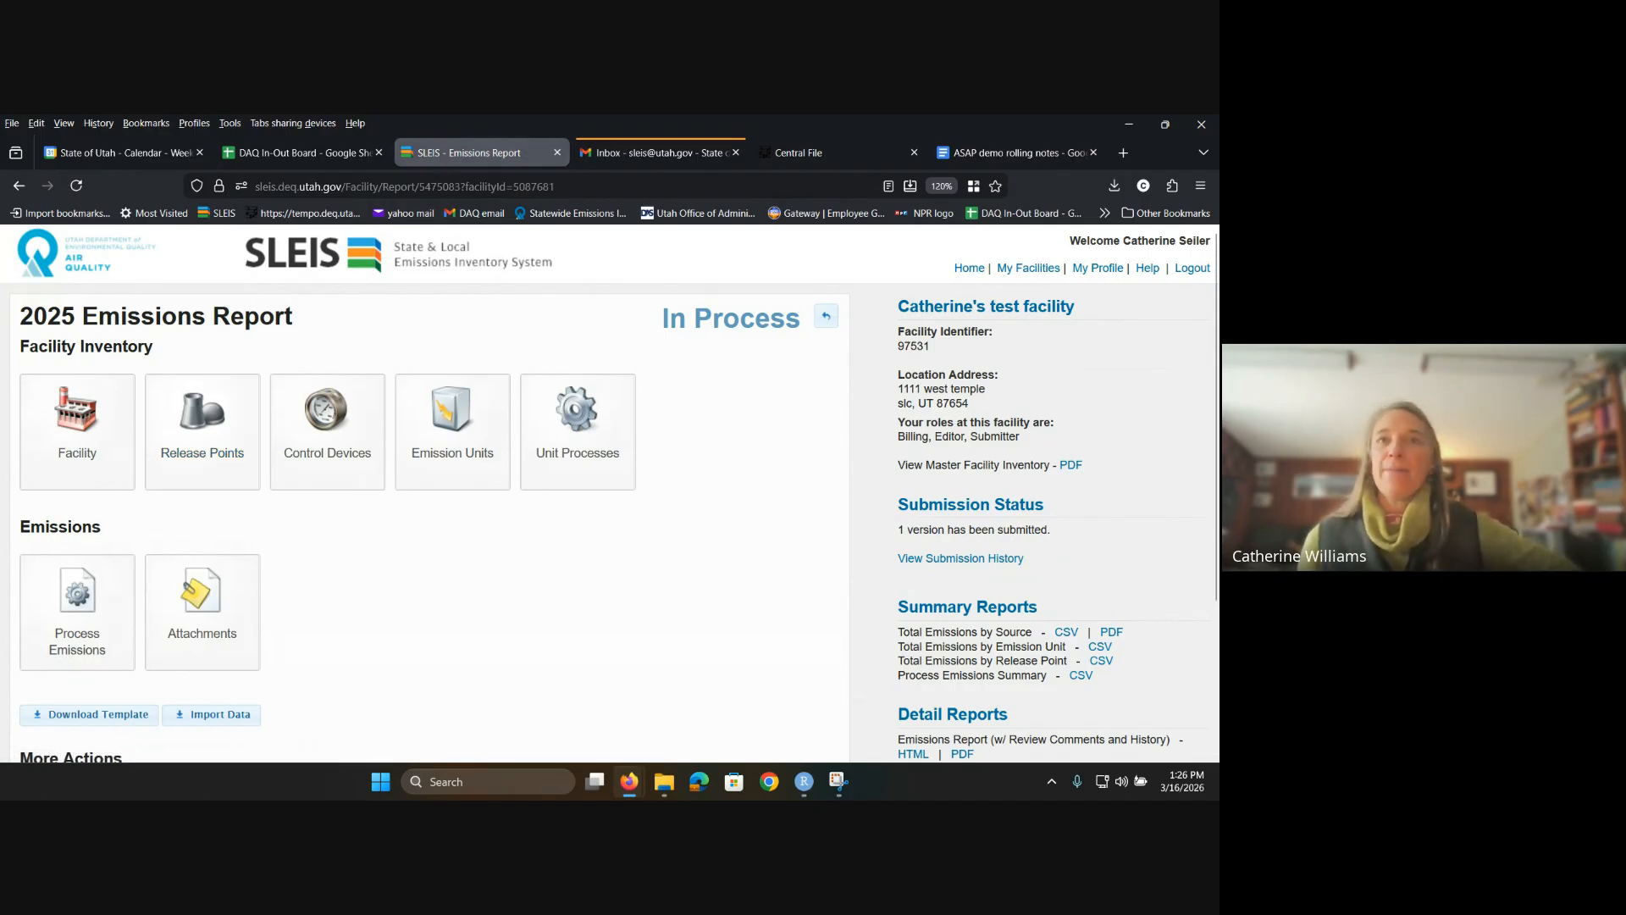
{"action": "left_click", "coordinate": [200, 451]}
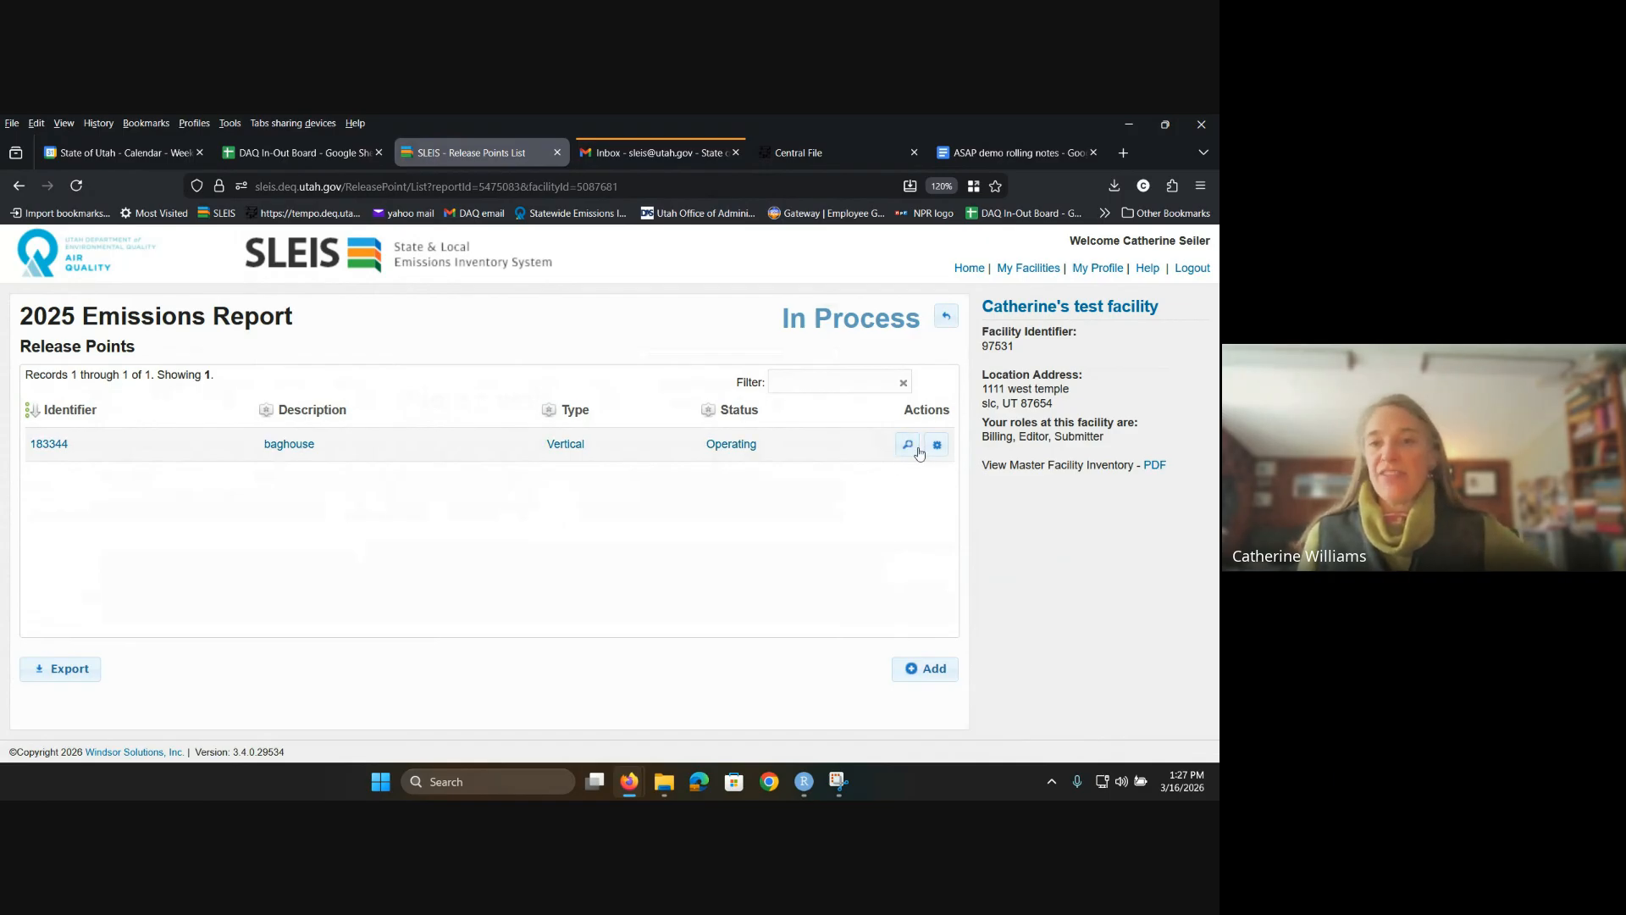
{"action": "left_click", "coordinate": [905, 452]}
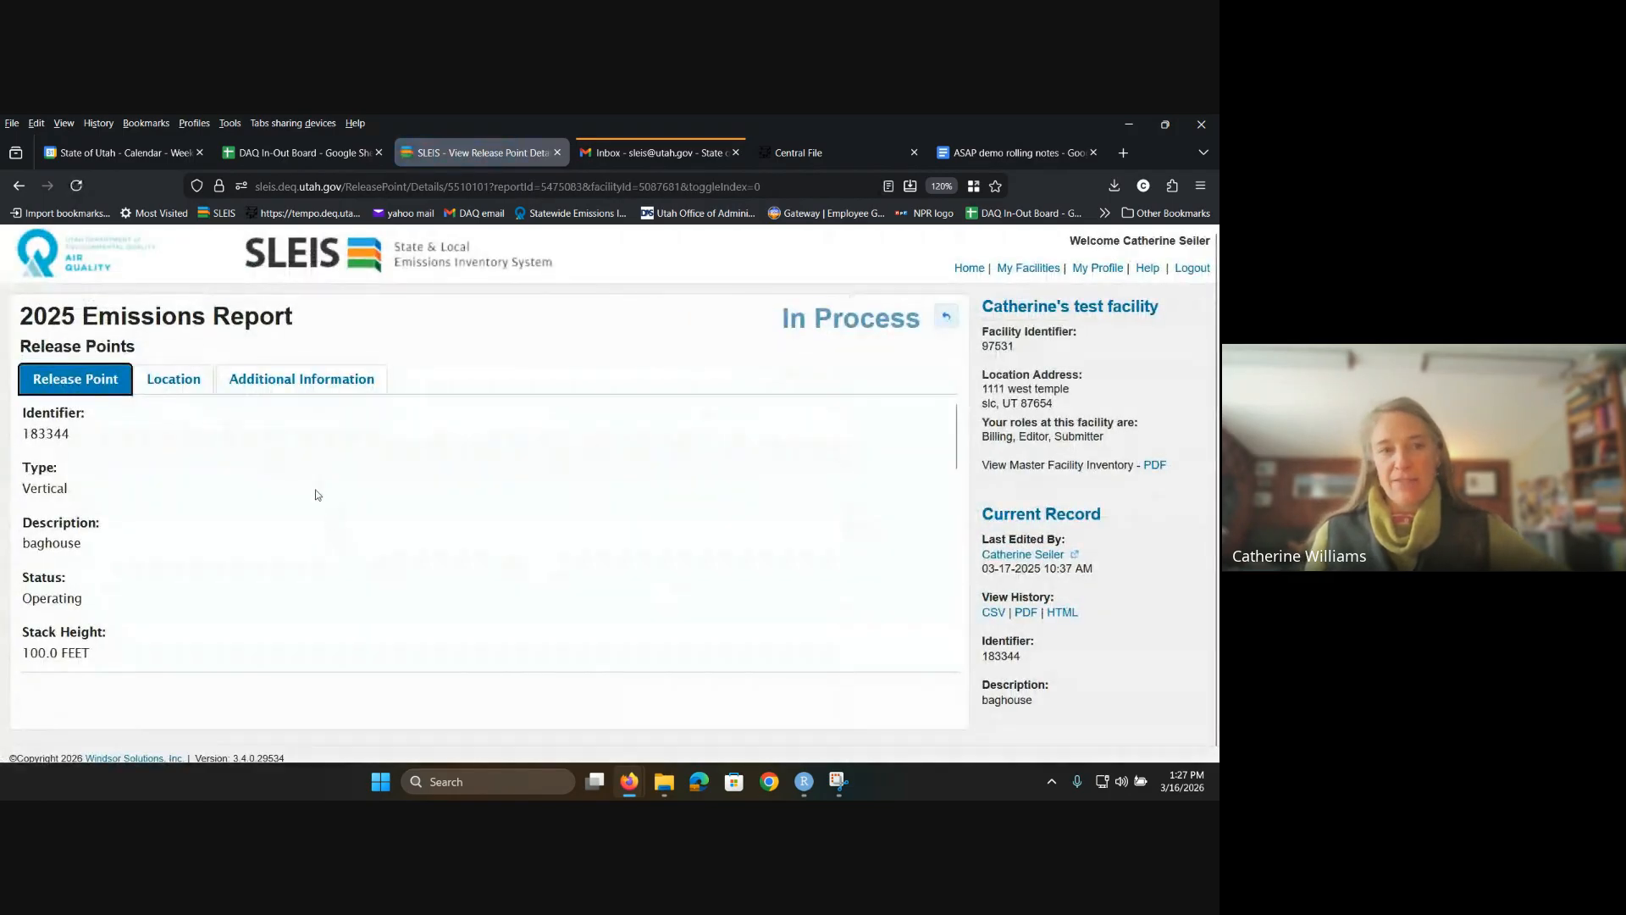
{"action": "scroll", "coordinate": [316, 494], "scroll_direction": "down", "scroll_amount": 10}
{"action": "scroll", "coordinate": [315, 497], "scroll_direction": "up", "scroll_amount": 10}
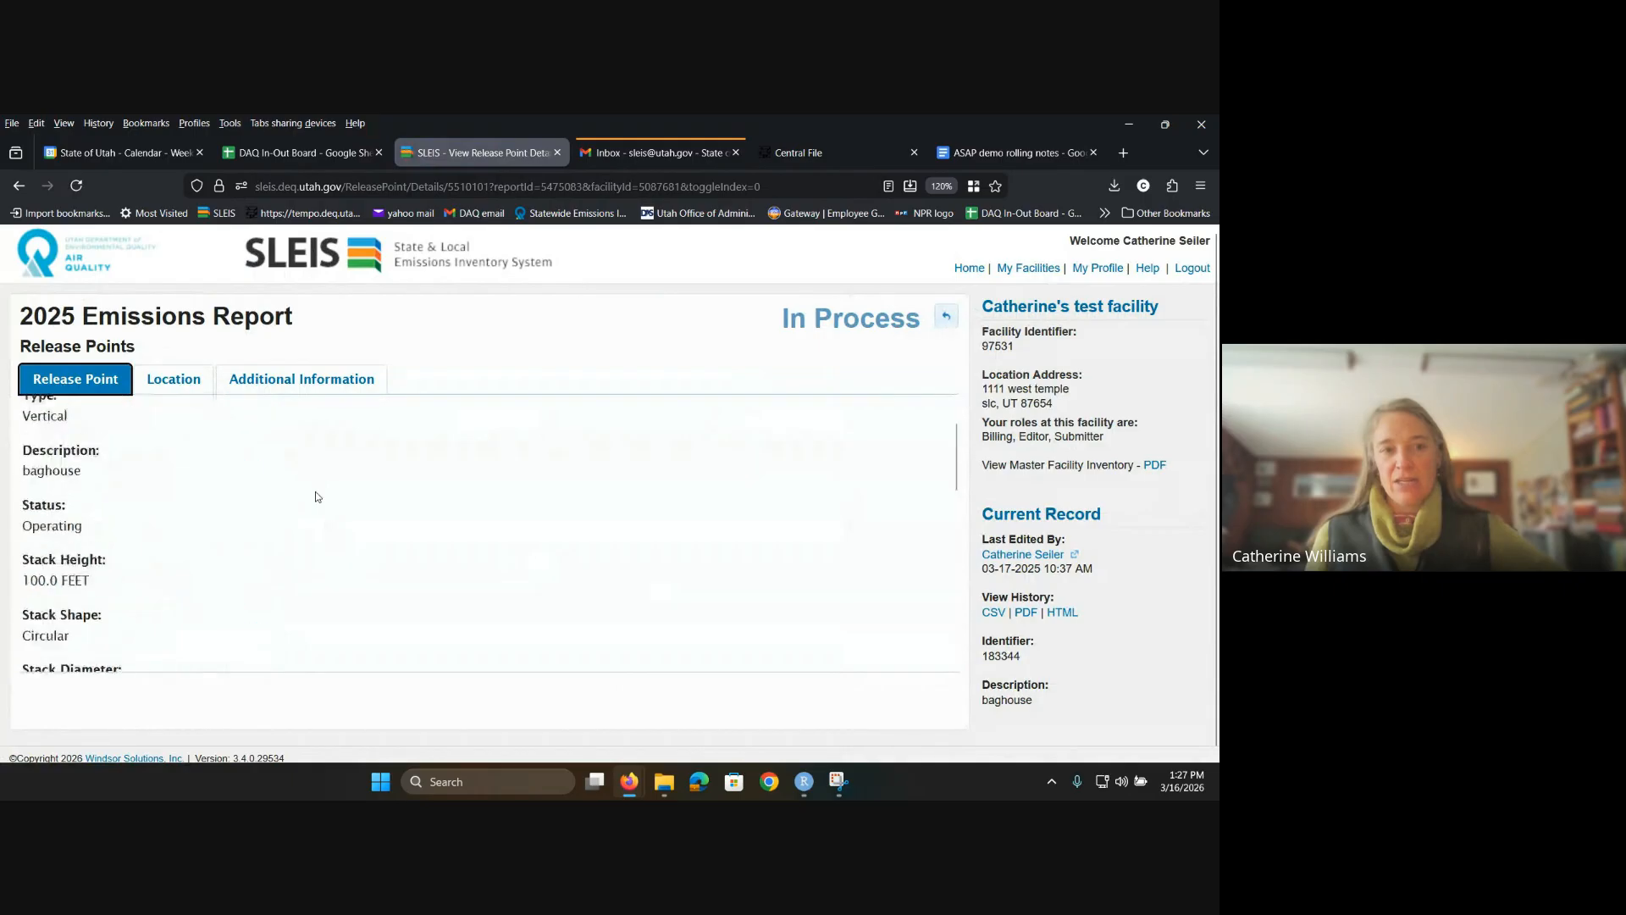
{"action": "scroll", "coordinate": [315, 496], "scroll_direction": "up", "scroll_amount": 2}
{"action": "left_click", "coordinate": [946, 316]}
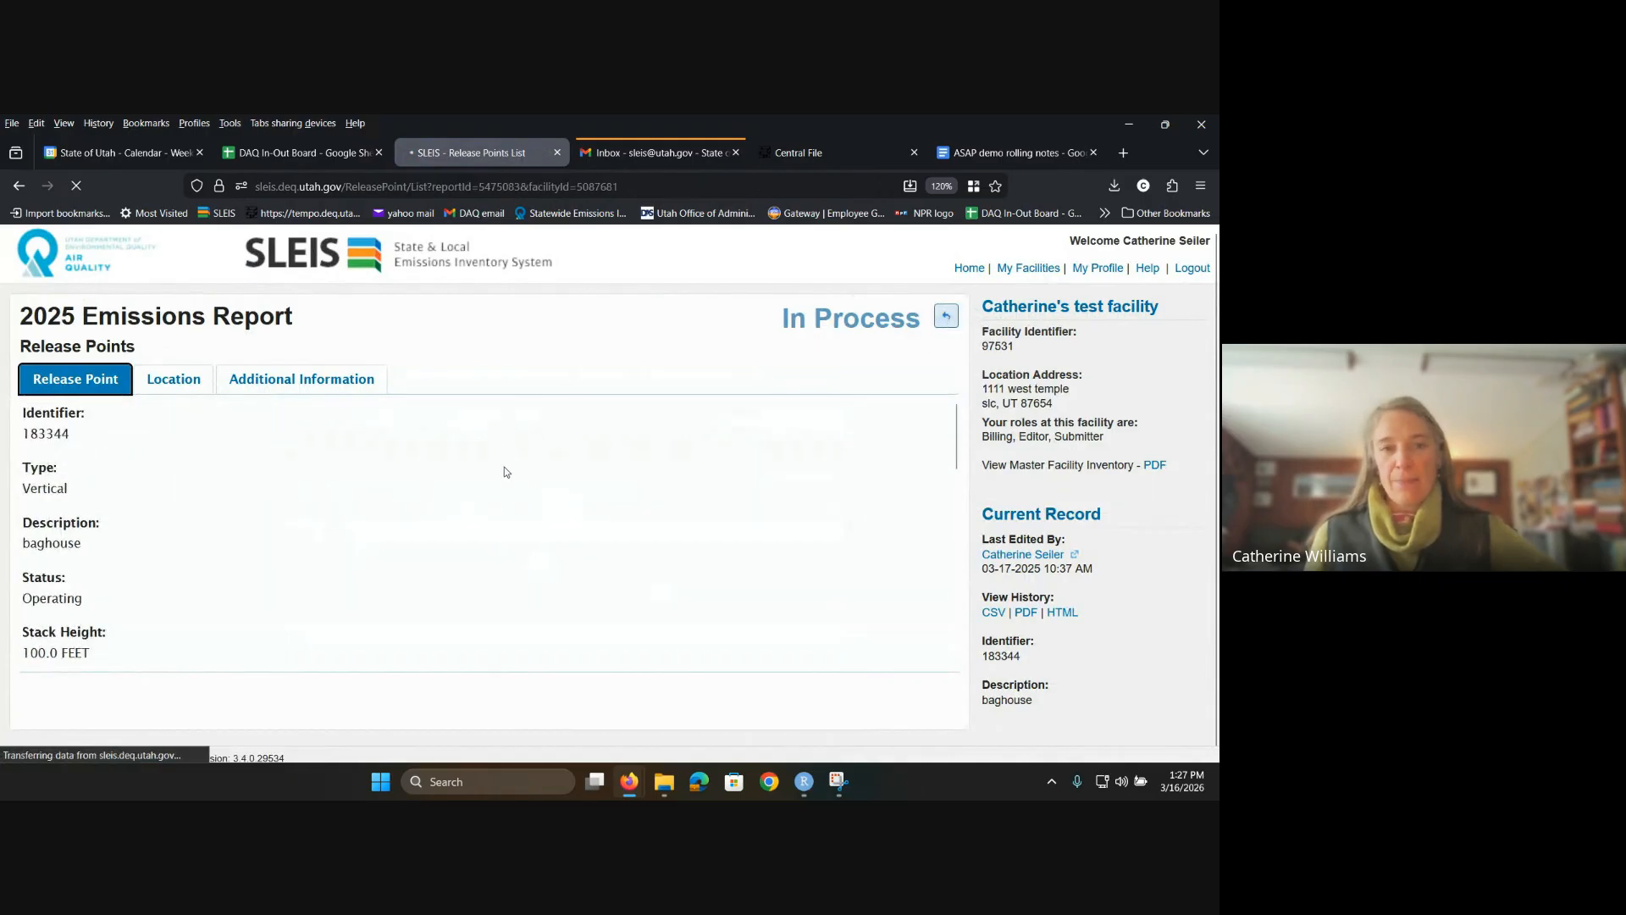
{"action": "left_click", "coordinate": [936, 447]}
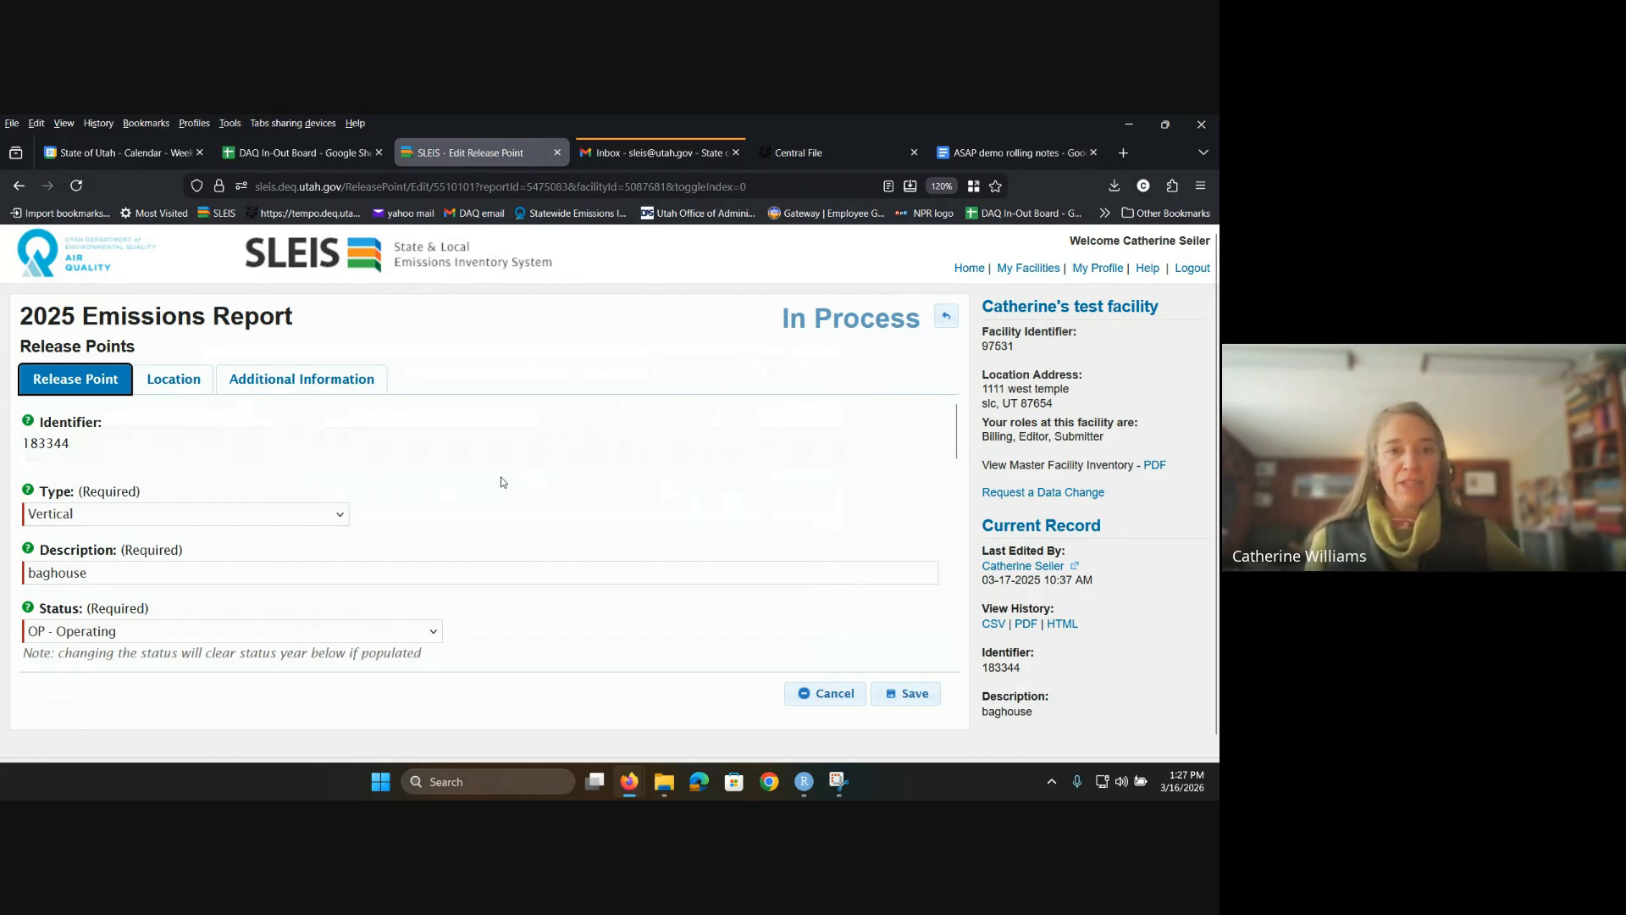
{"action": "scroll", "coordinate": [500, 483], "scroll_direction": "down", "scroll_amount": 2}
{"action": "left_click", "coordinate": [954, 321]}
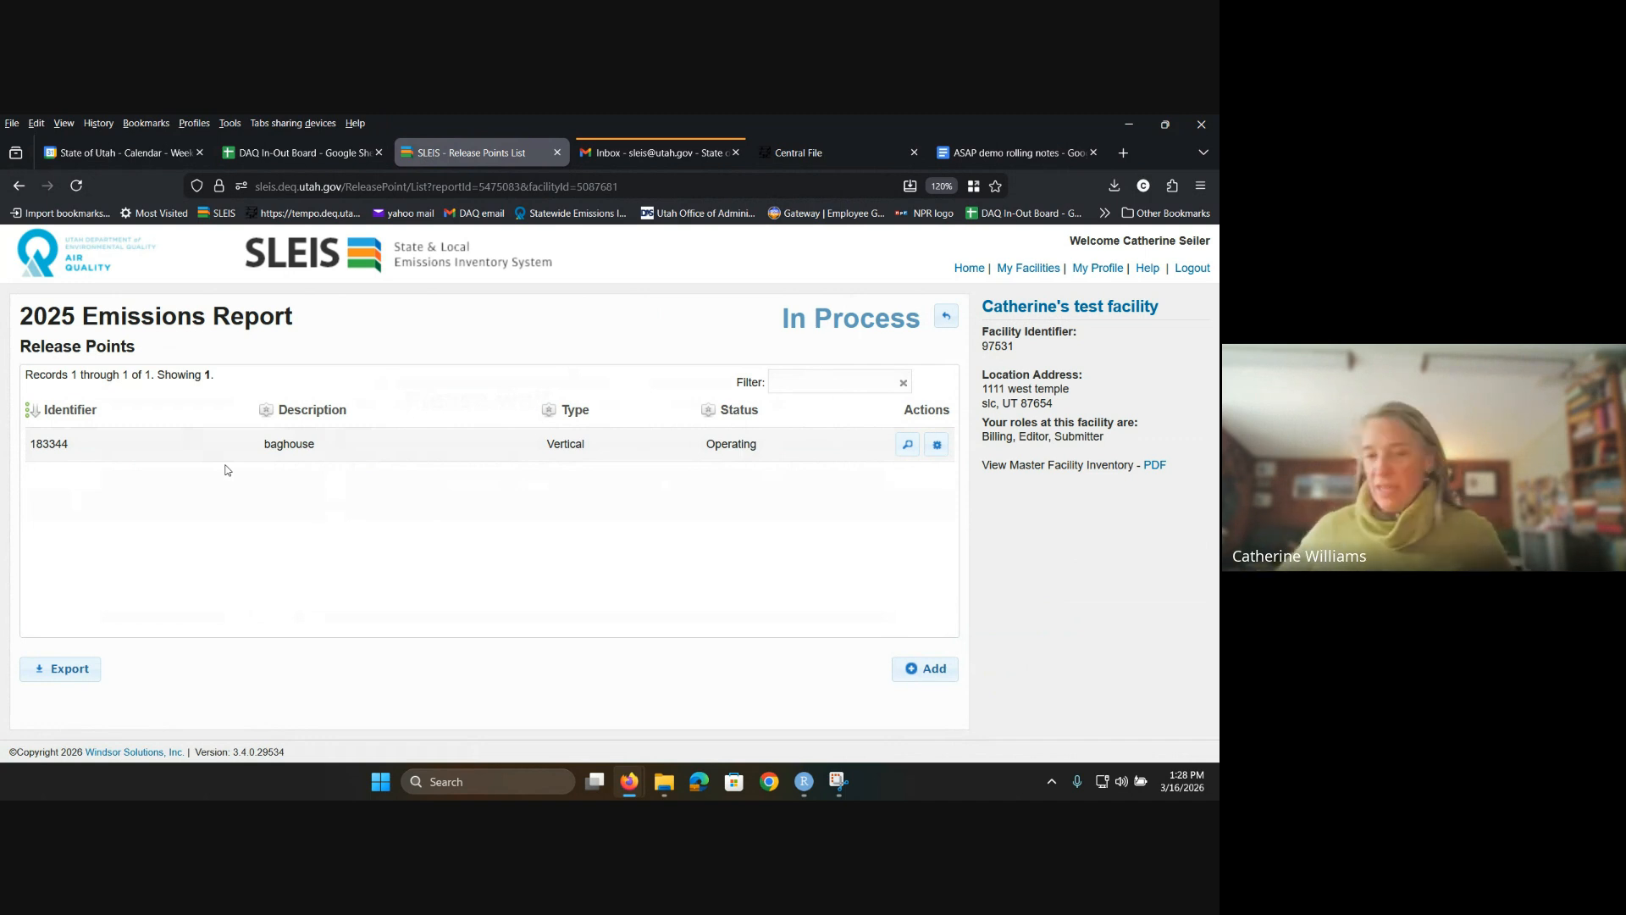
{"action": "left_click", "coordinate": [917, 675]}
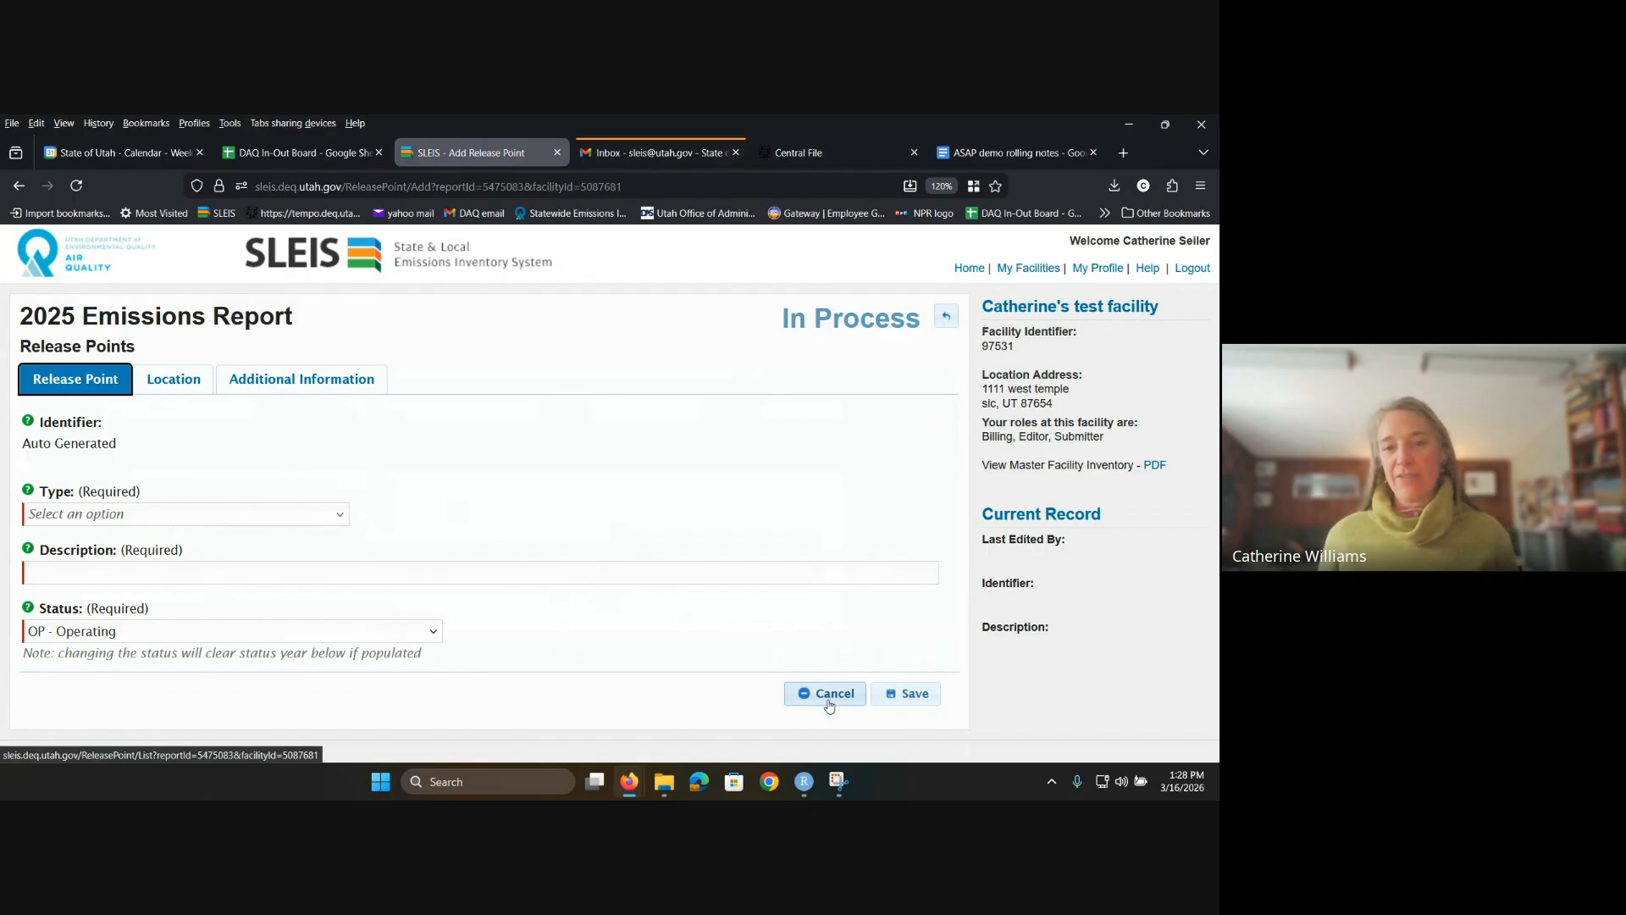
{"action": "left_click", "coordinate": [829, 704]}
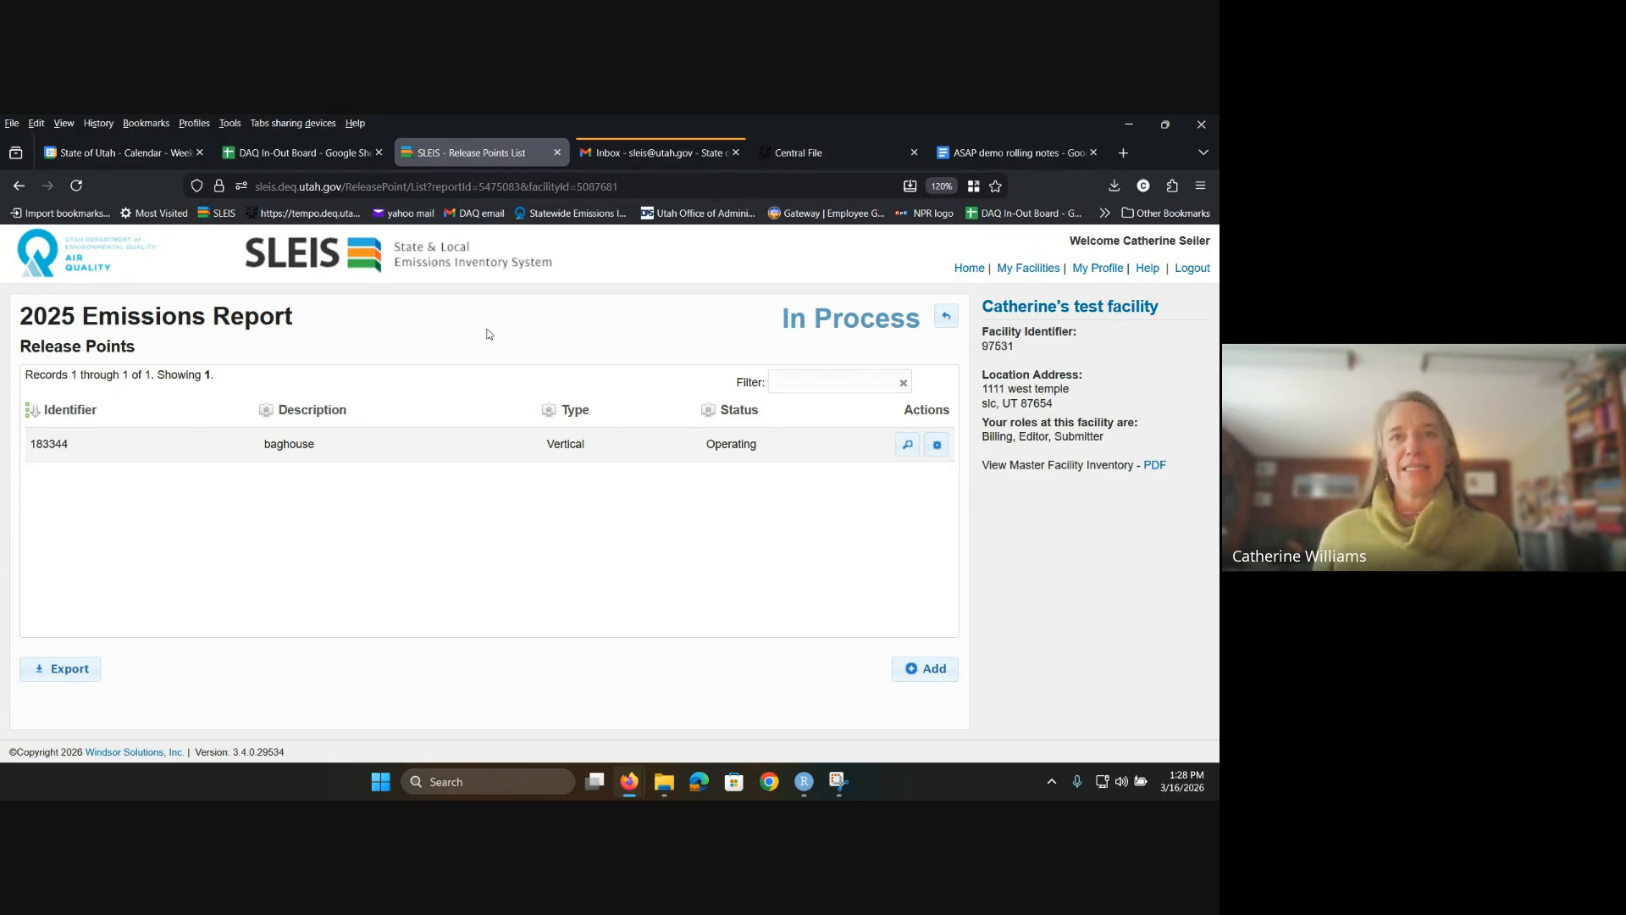
Step: Edit release point 183344, keeping status OP - Operating and leaving Status Year empty
{"action": "left_click", "coordinate": [937, 447]}
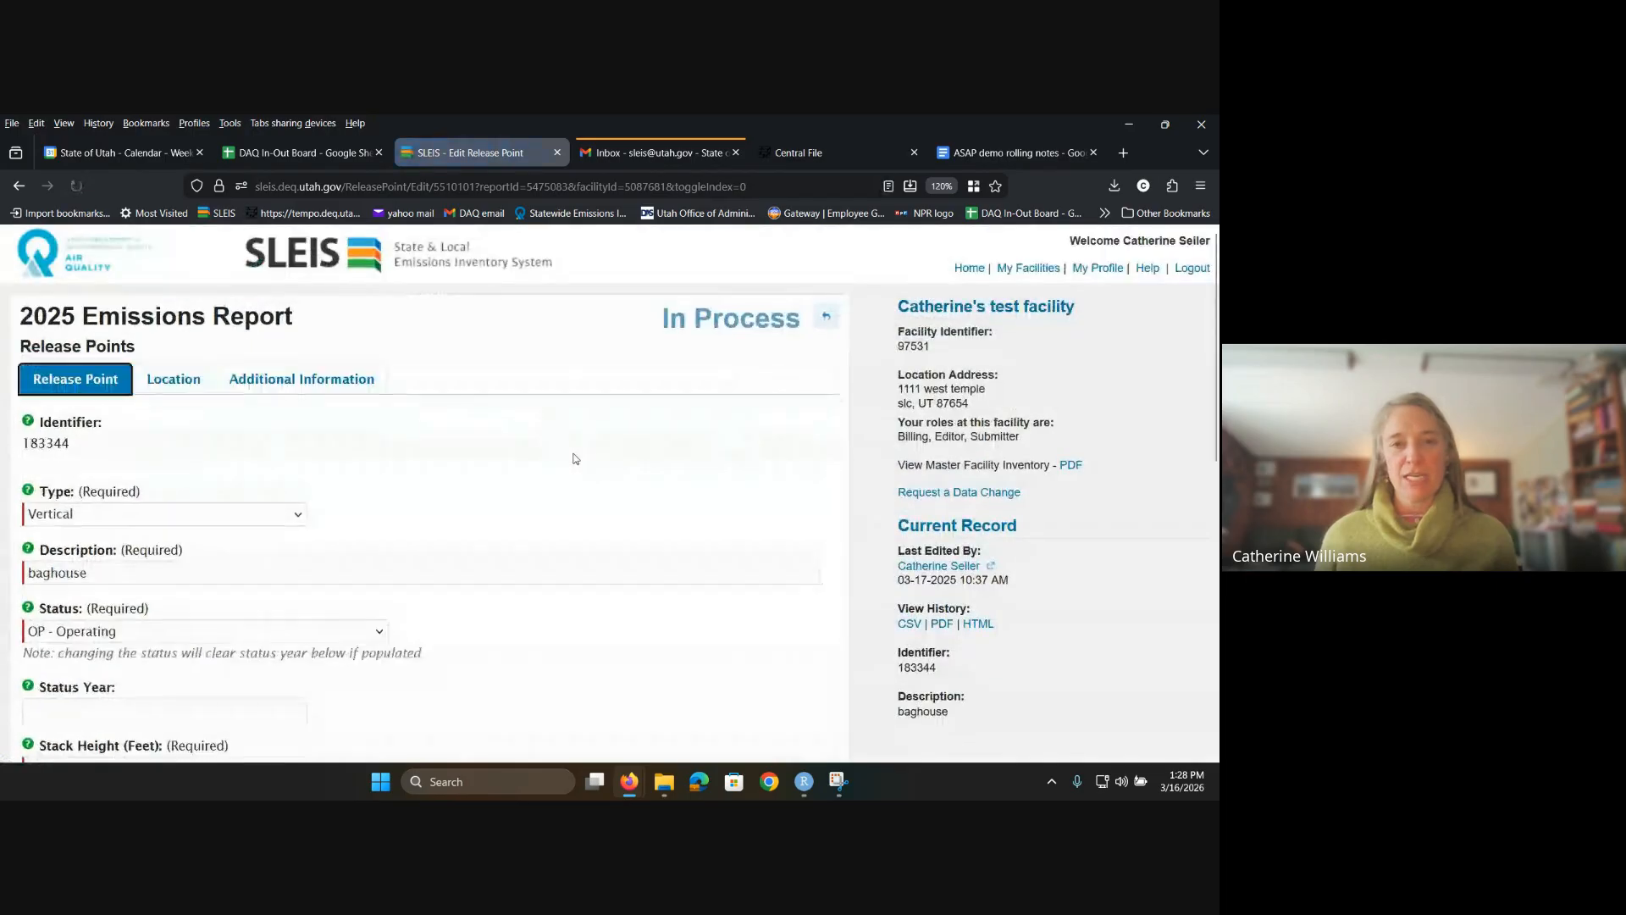
{"action": "scroll", "coordinate": [571, 461], "scroll_direction": "down", "scroll_amount": 1}
{"action": "scroll", "coordinate": [573, 459], "scroll_direction": "down", "scroll_amount": 1}
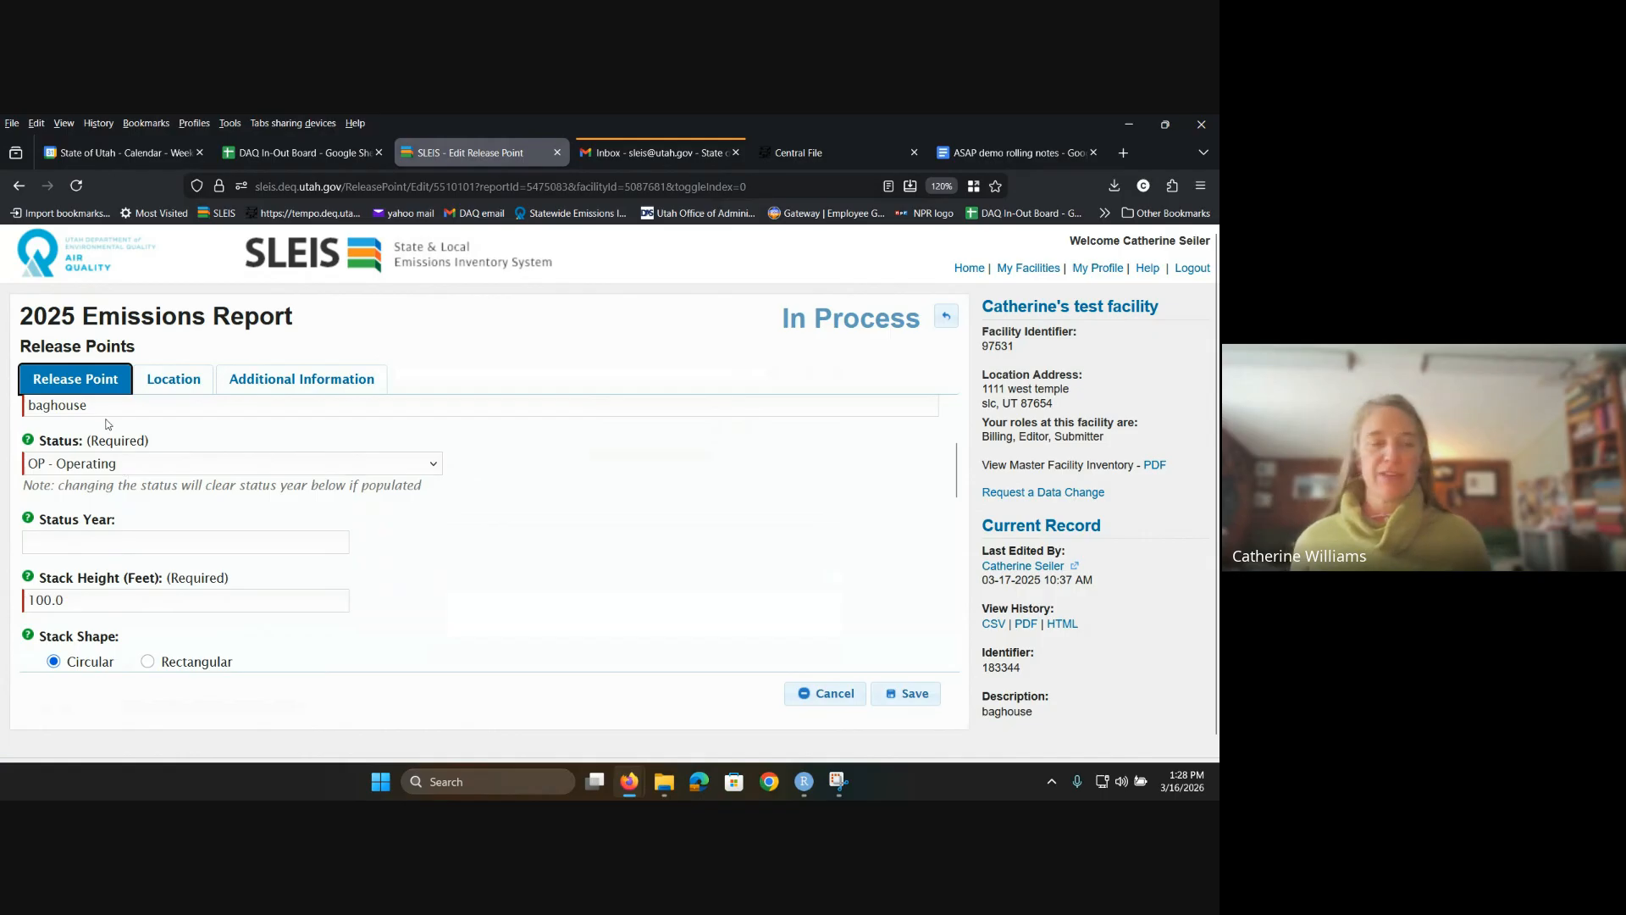
{"action": "left_click", "coordinate": [436, 469]}
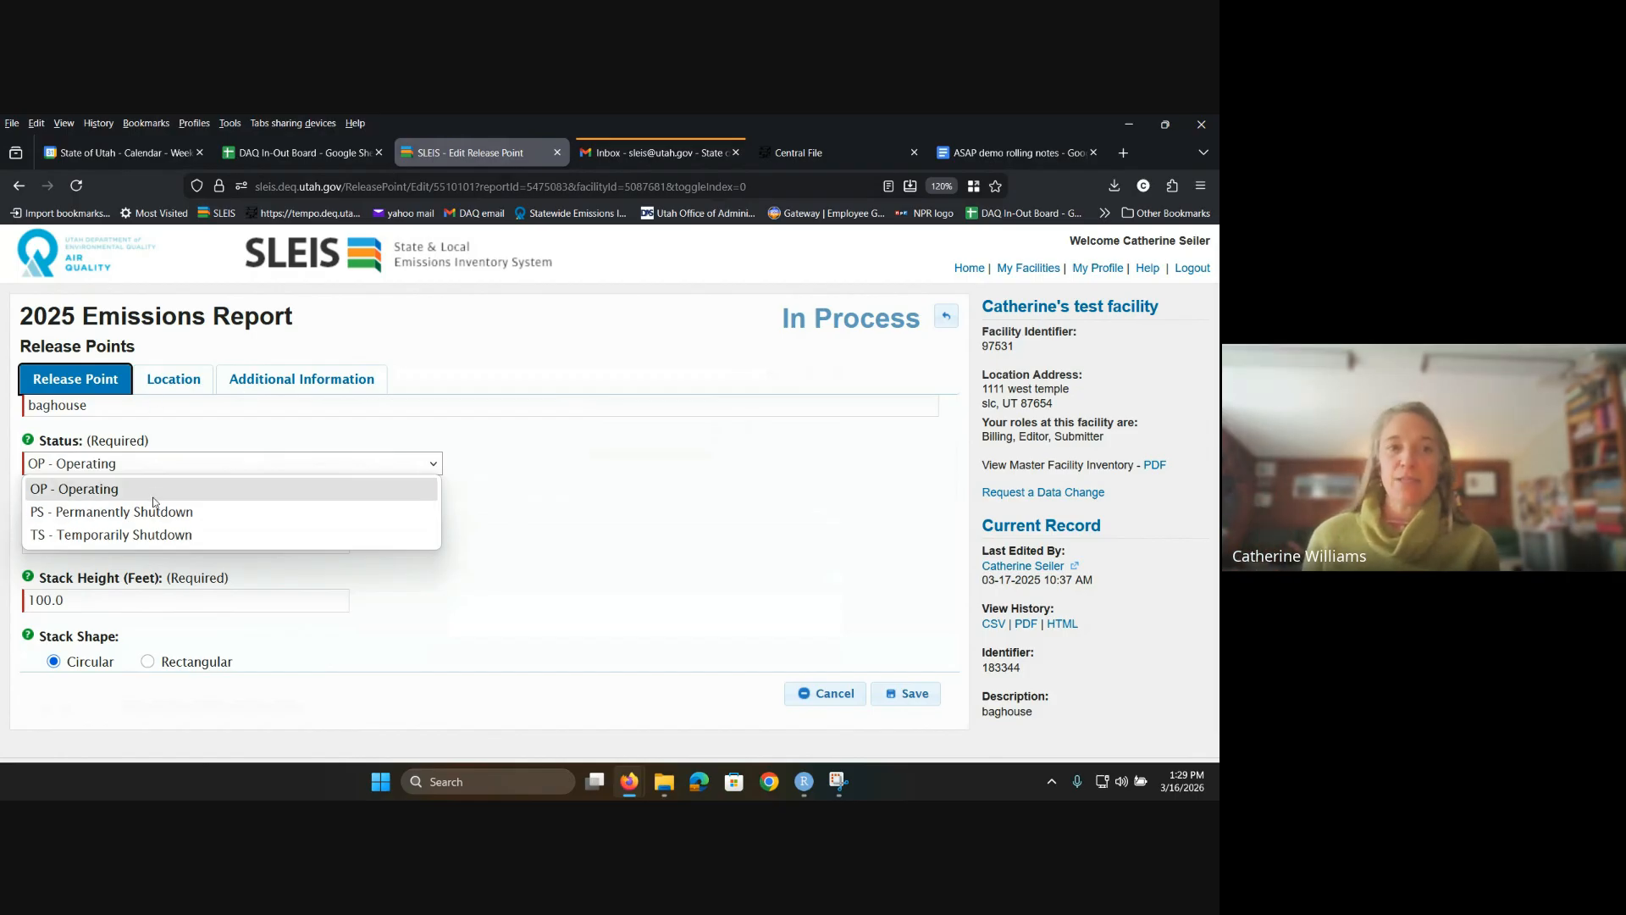
{"action": "left_click", "coordinate": [564, 540]}
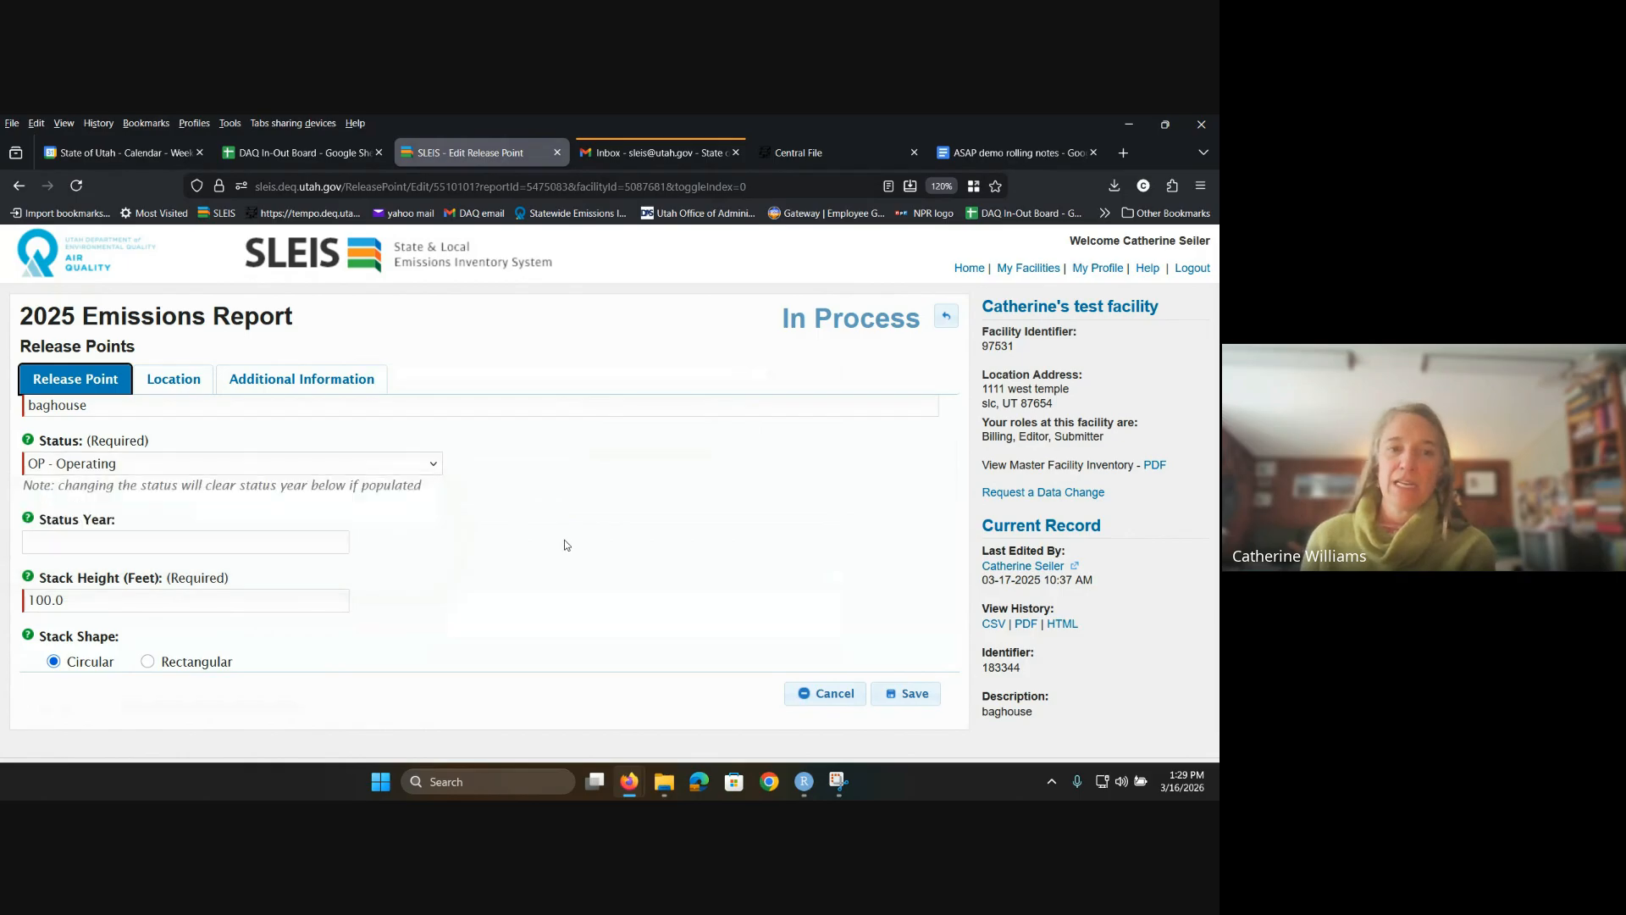
{"action": "left_click", "coordinate": [117, 543]}
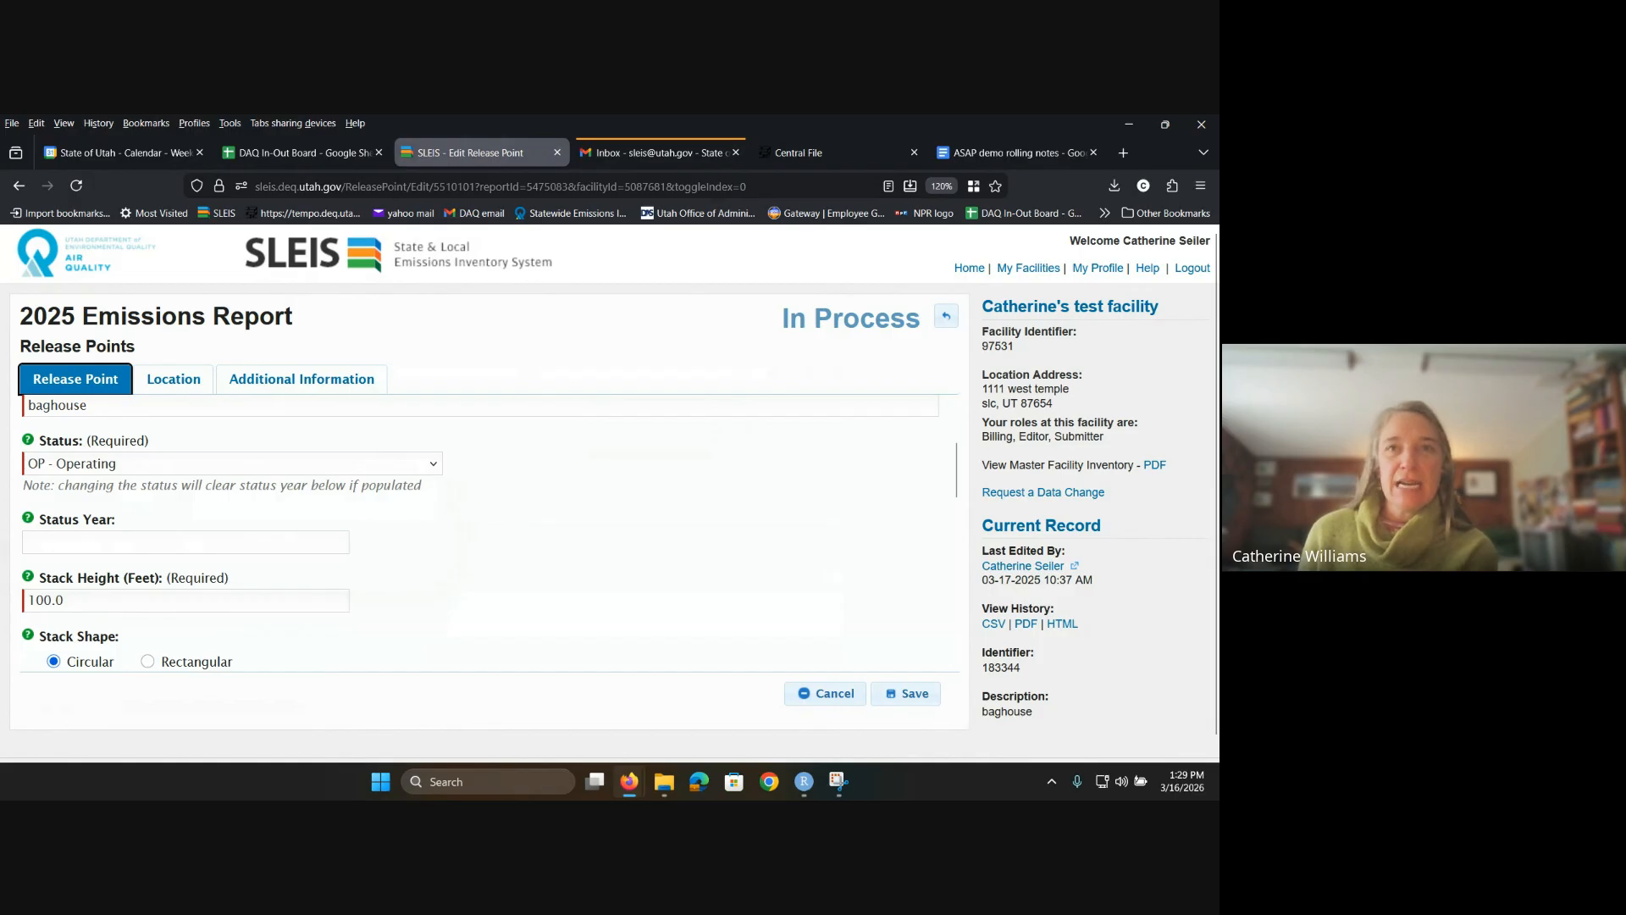
{"action": "scroll", "coordinate": [956, 410], "scroll_direction": "up", "scroll_amount": 2}
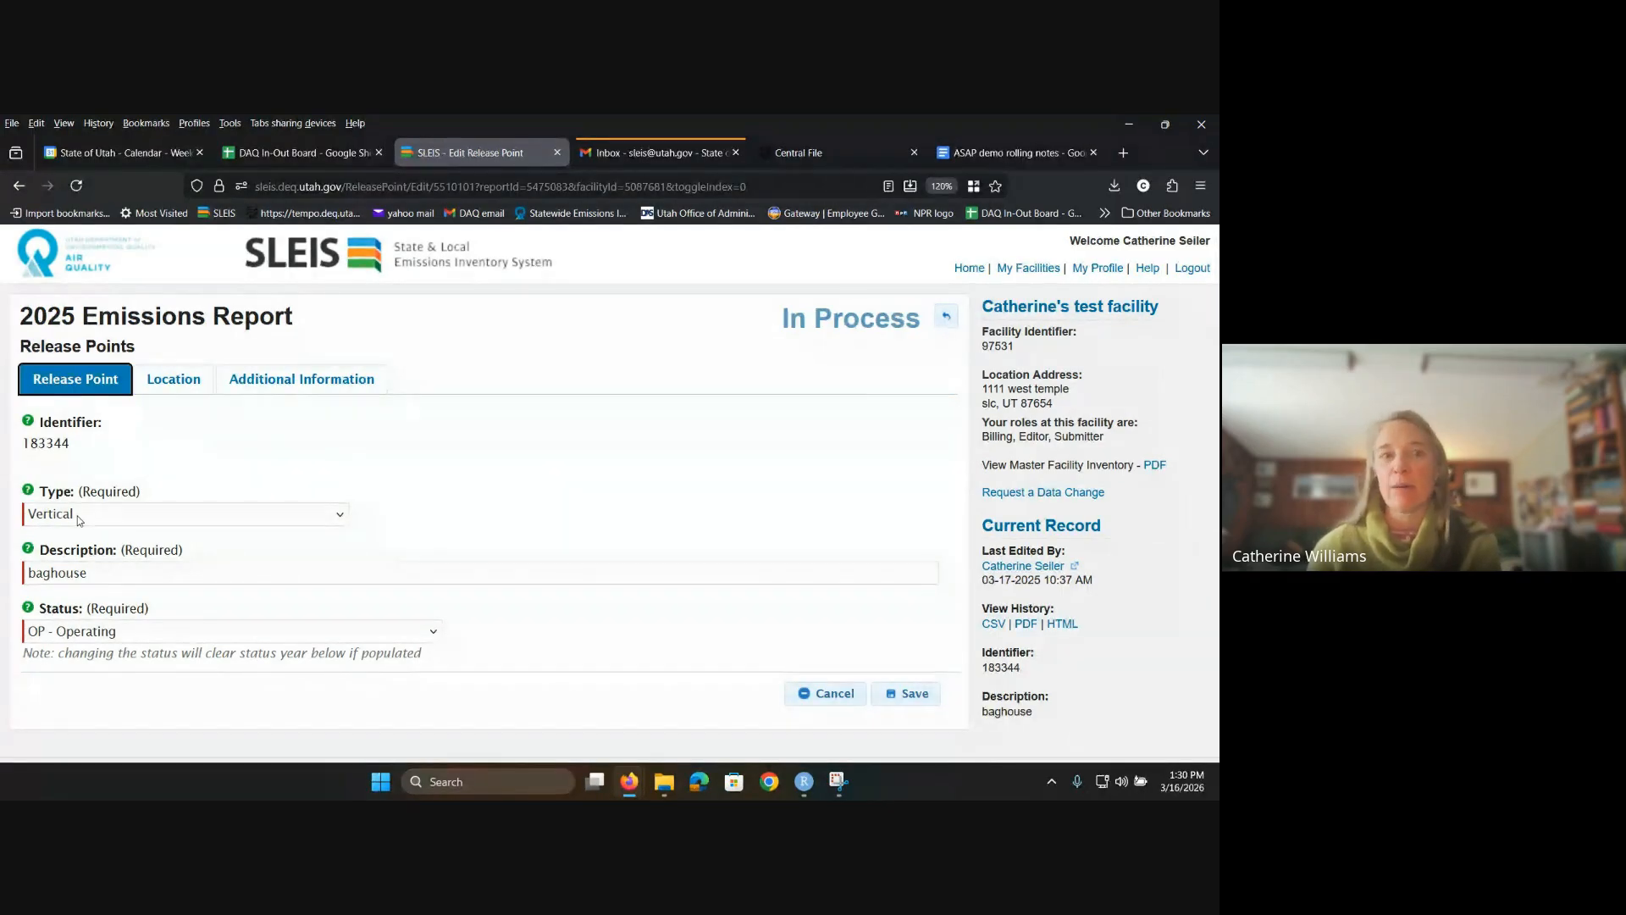
{"action": "left_click", "coordinate": [341, 519]}
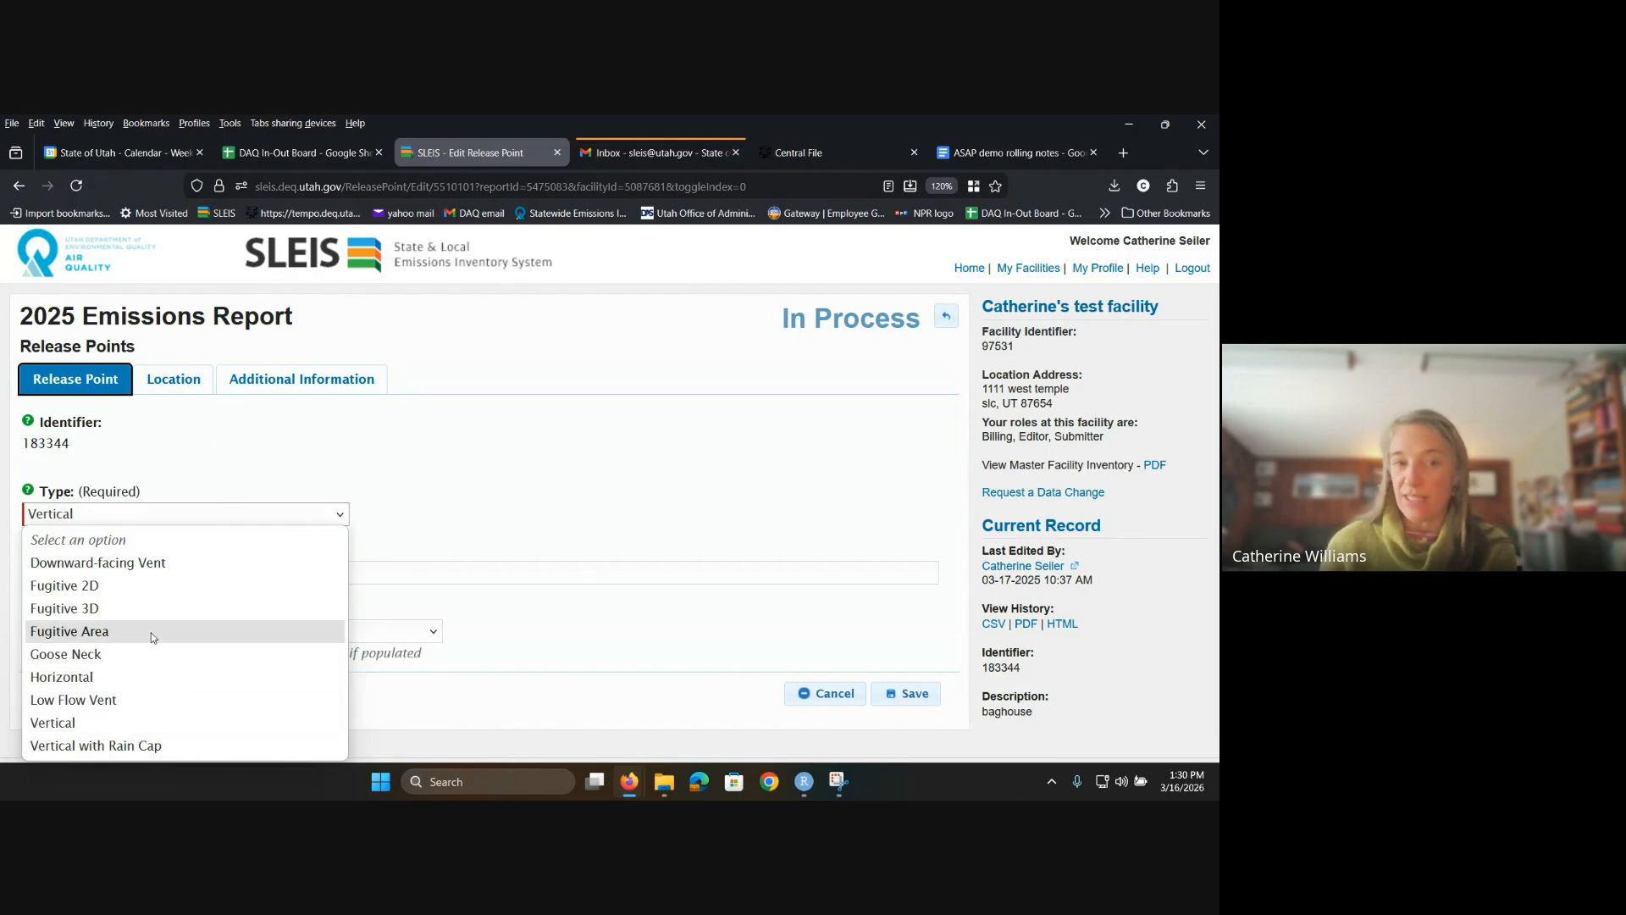
{"action": "left_click", "coordinate": [395, 506]}
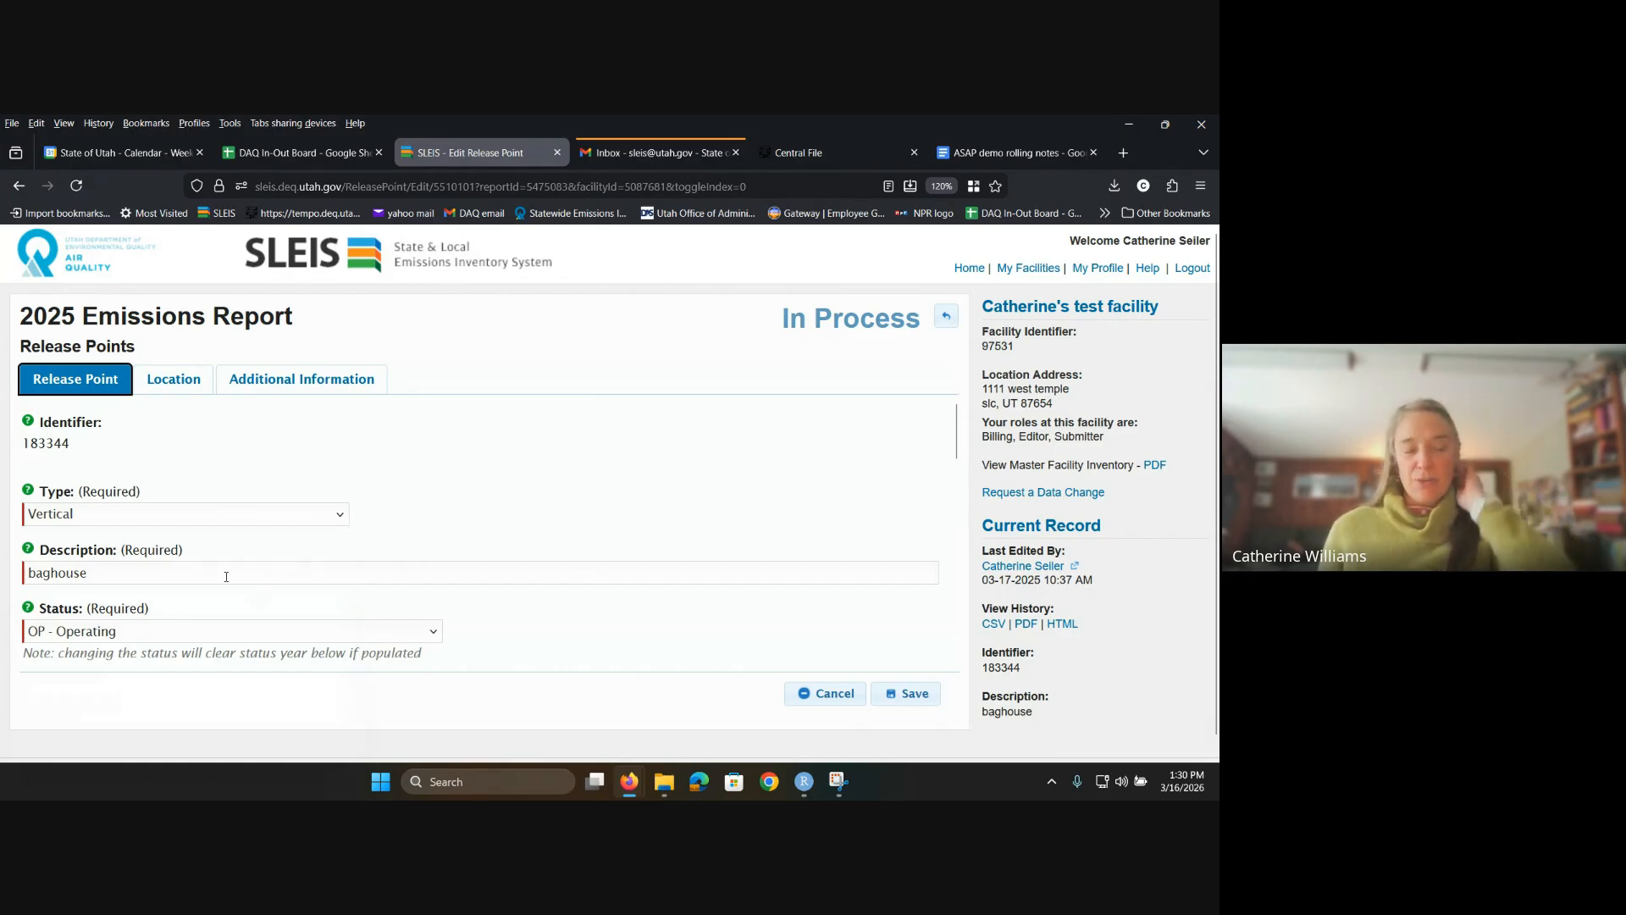
{"action": "scroll", "coordinate": [119, 577], "scroll_direction": "down", "scroll_amount": 2}
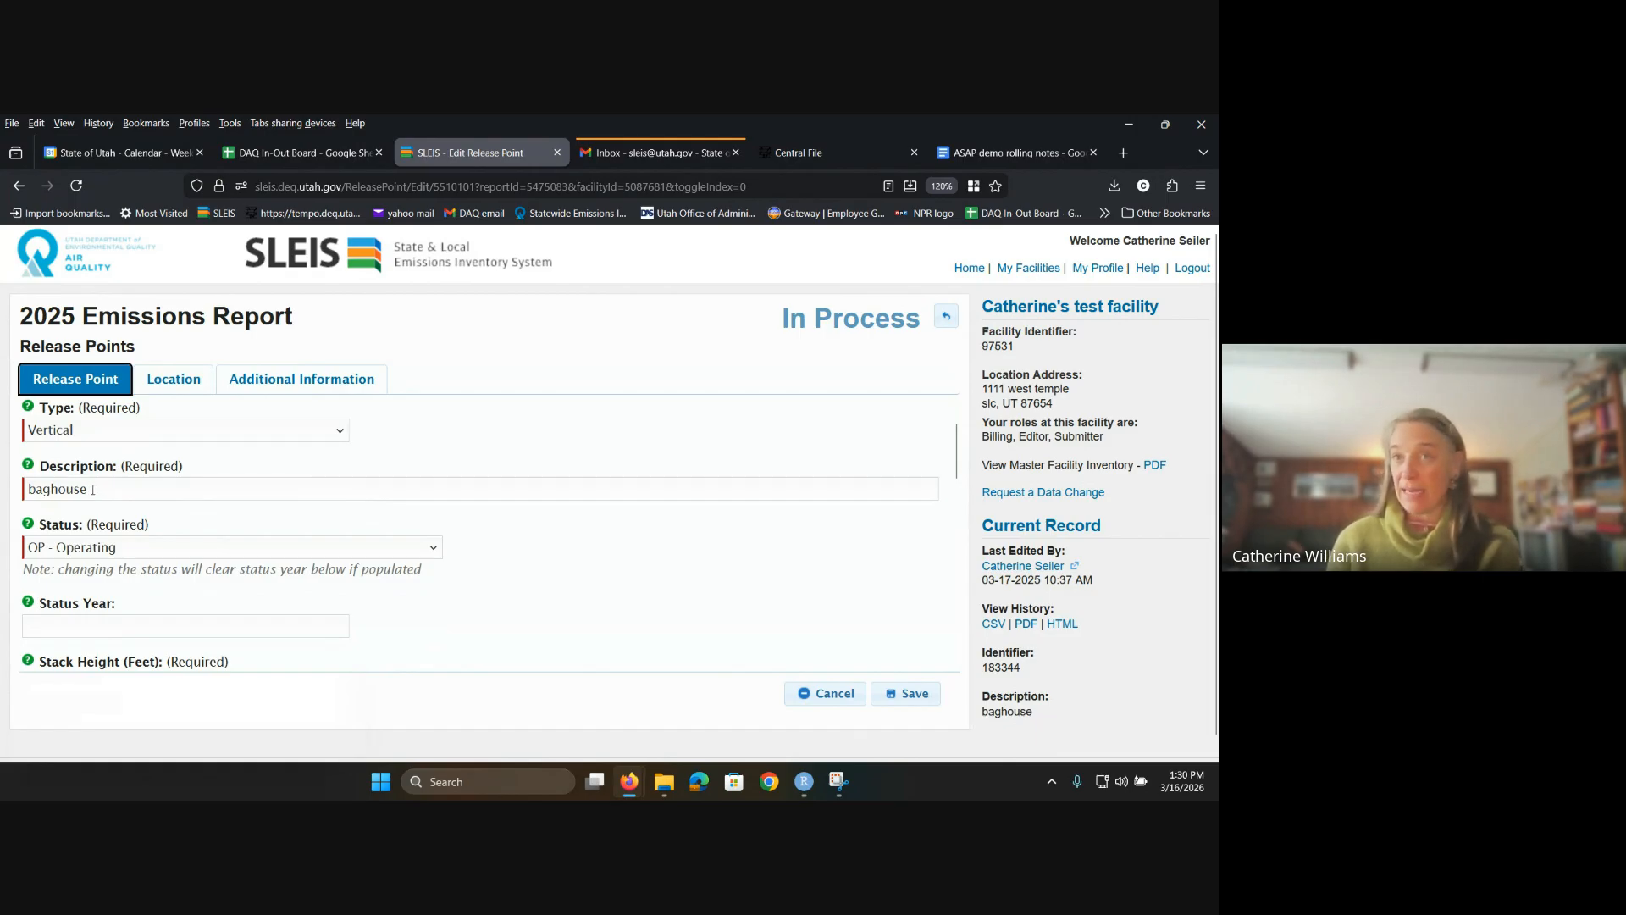
{"action": "scroll", "coordinate": [126, 493], "scroll_direction": "down", "scroll_amount": 4}
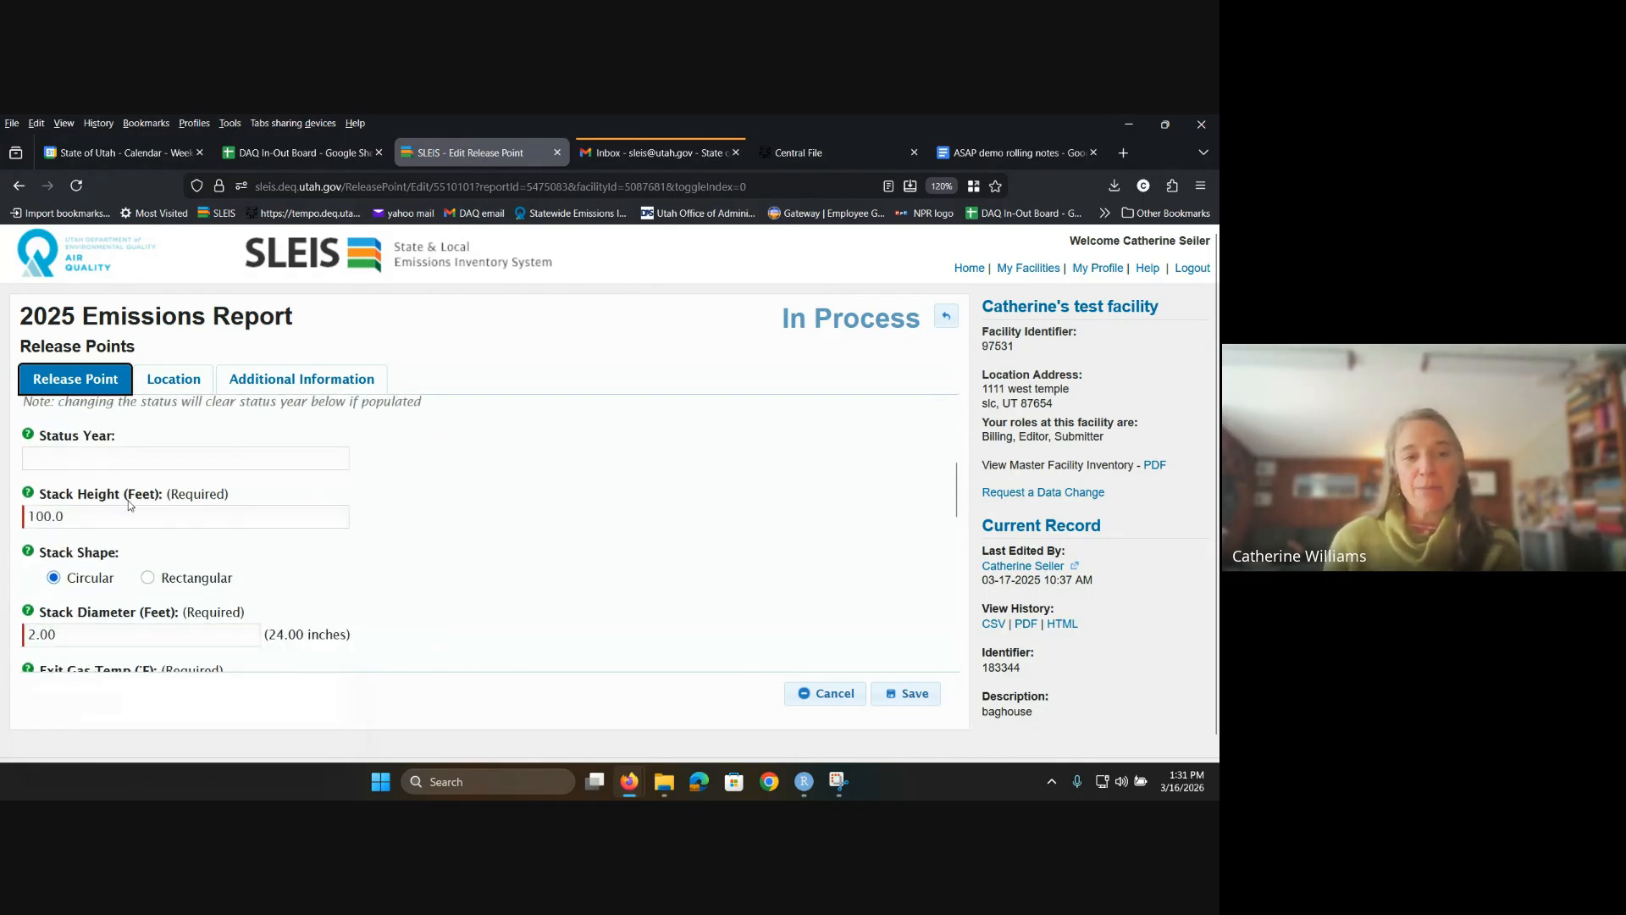
{"action": "scroll", "coordinate": [129, 500], "scroll_direction": "down", "scroll_amount": 2}
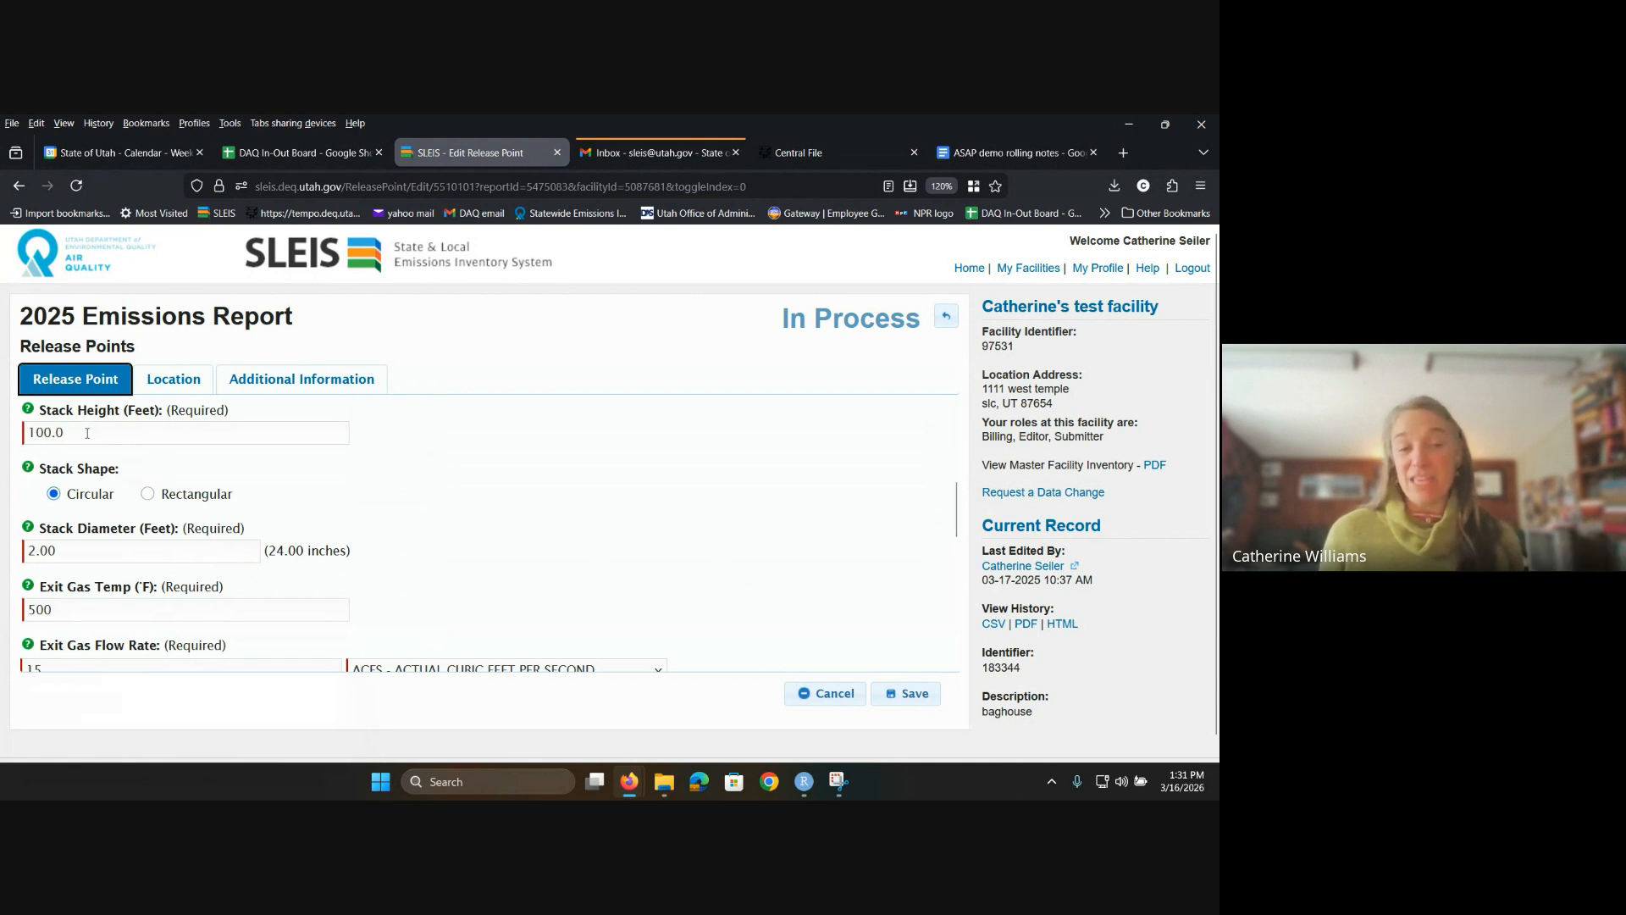
Step: Trim the stack height to 10 ft and switch the stack shape to rectangular, then back to circular
{"action": "left_click", "coordinate": [85, 428]}
{"action": "key", "text": "BackSpace"}
{"action": "key", "text": "BackSpace"}
{"action": "key", "text": "BackSpace"}
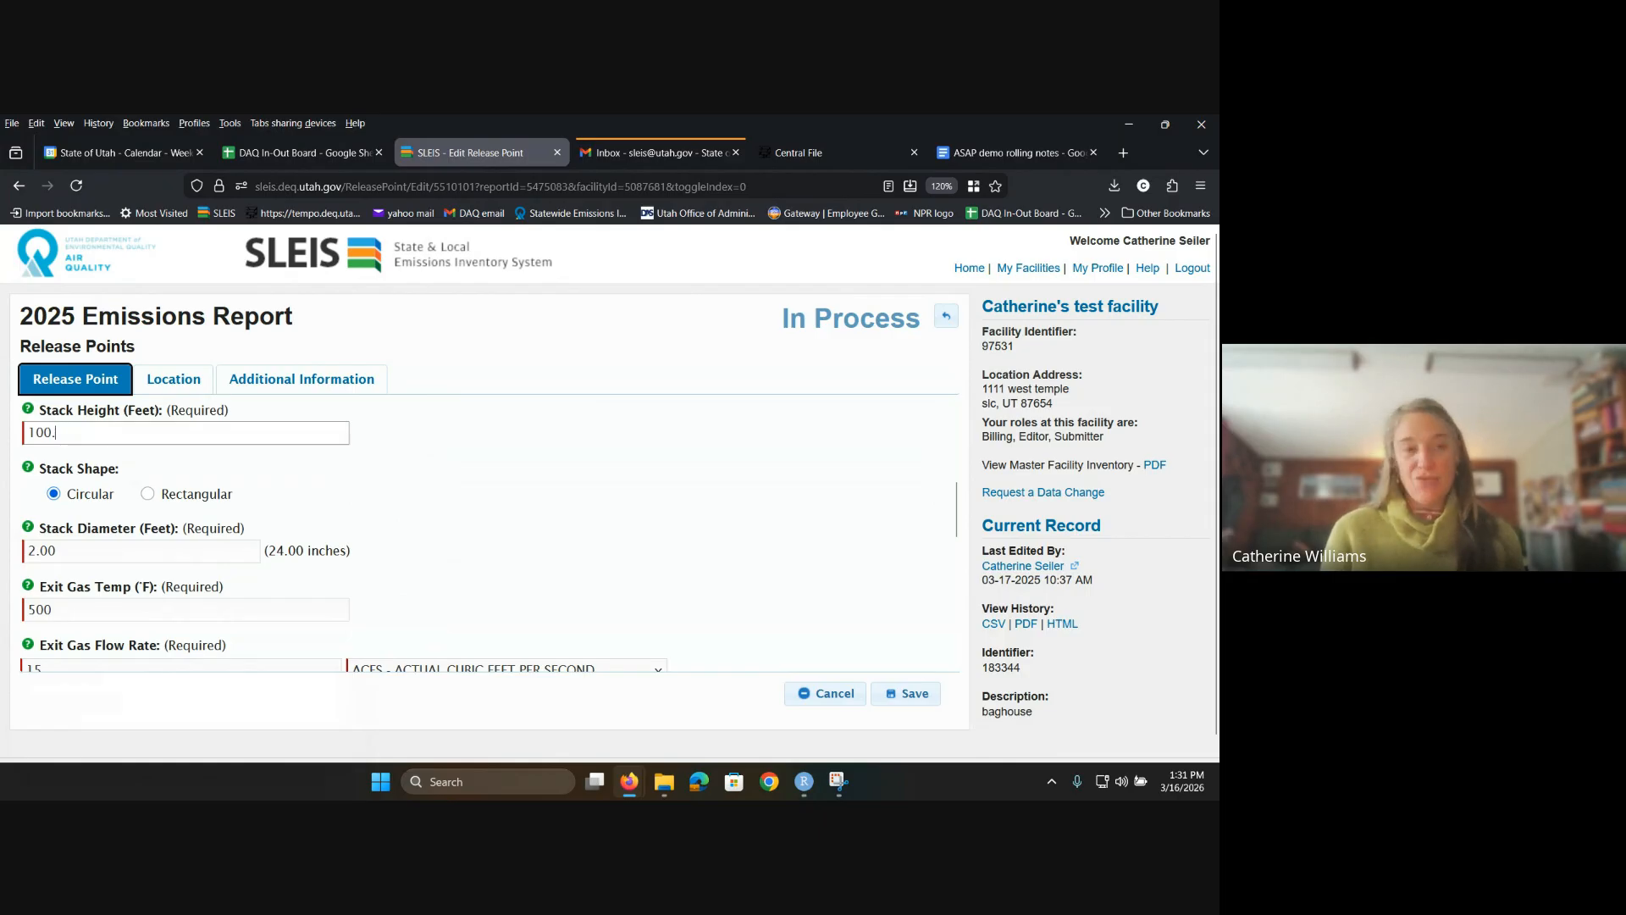
{"action": "key", "text": "Tab"}
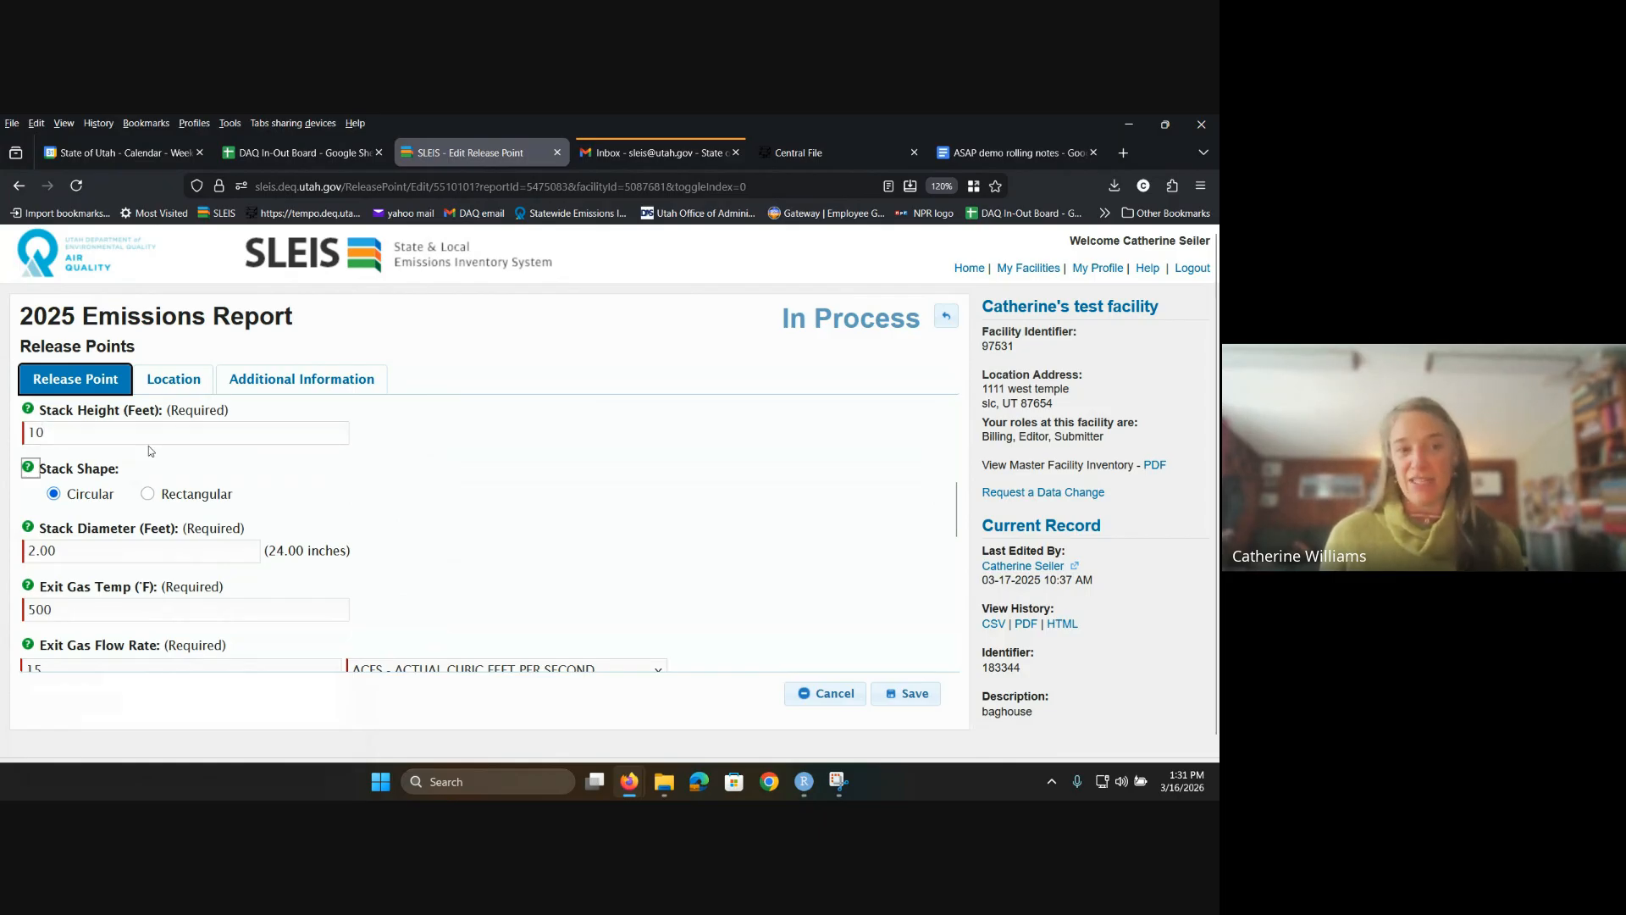
{"action": "left_click", "coordinate": [155, 493]}
{"action": "left_click", "coordinate": [154, 494]}
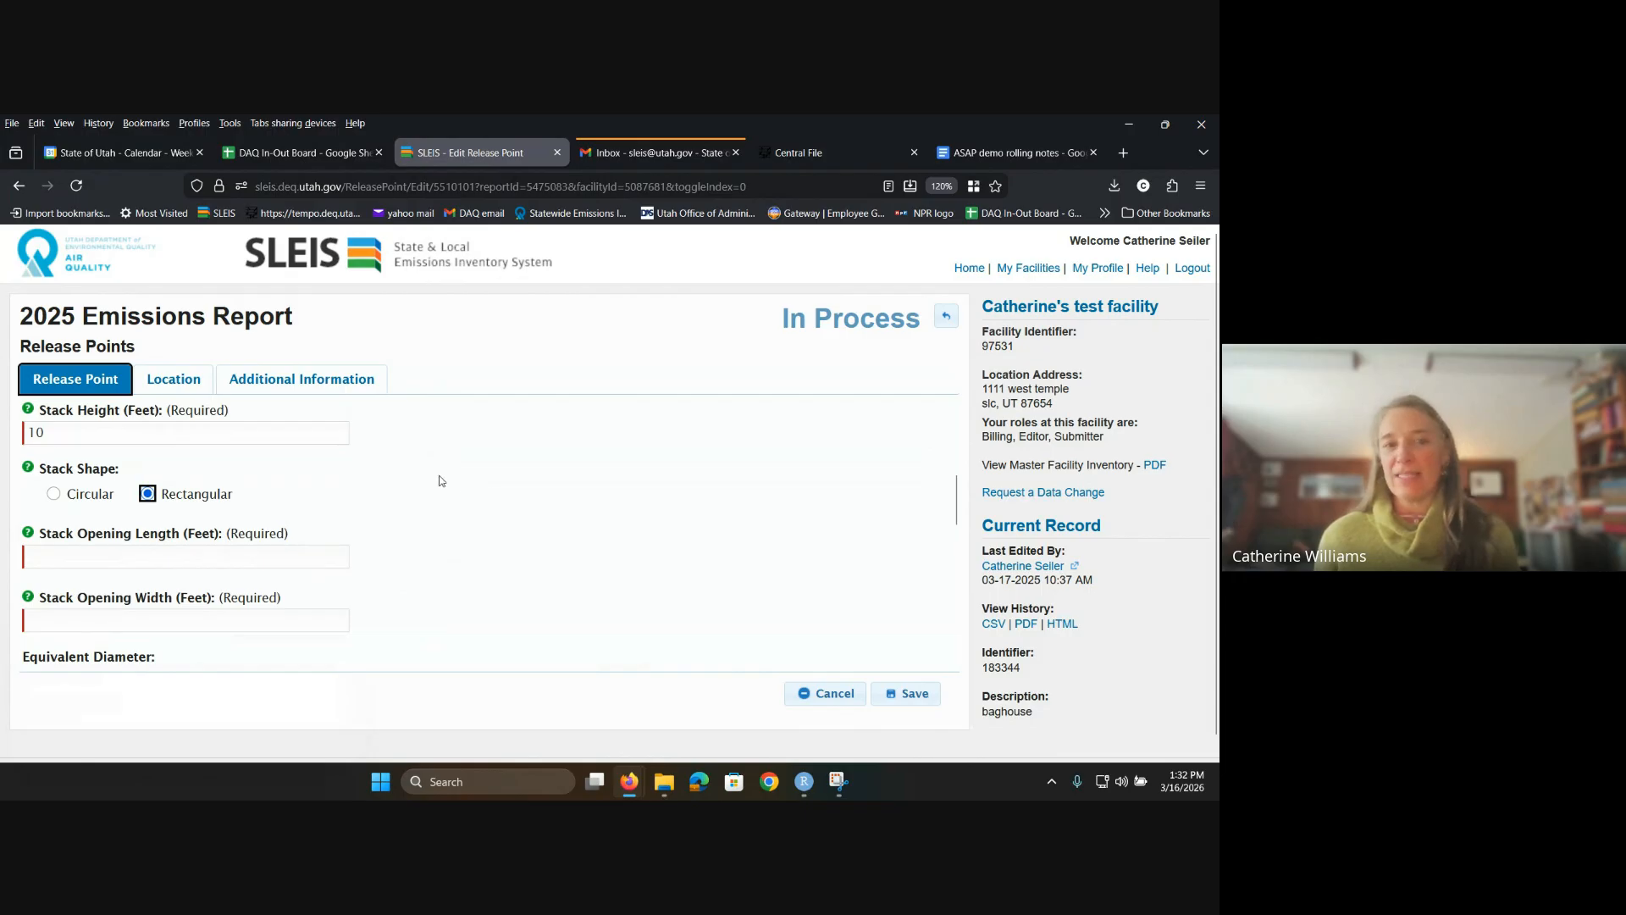
{"action": "left_click", "coordinate": [55, 496]}
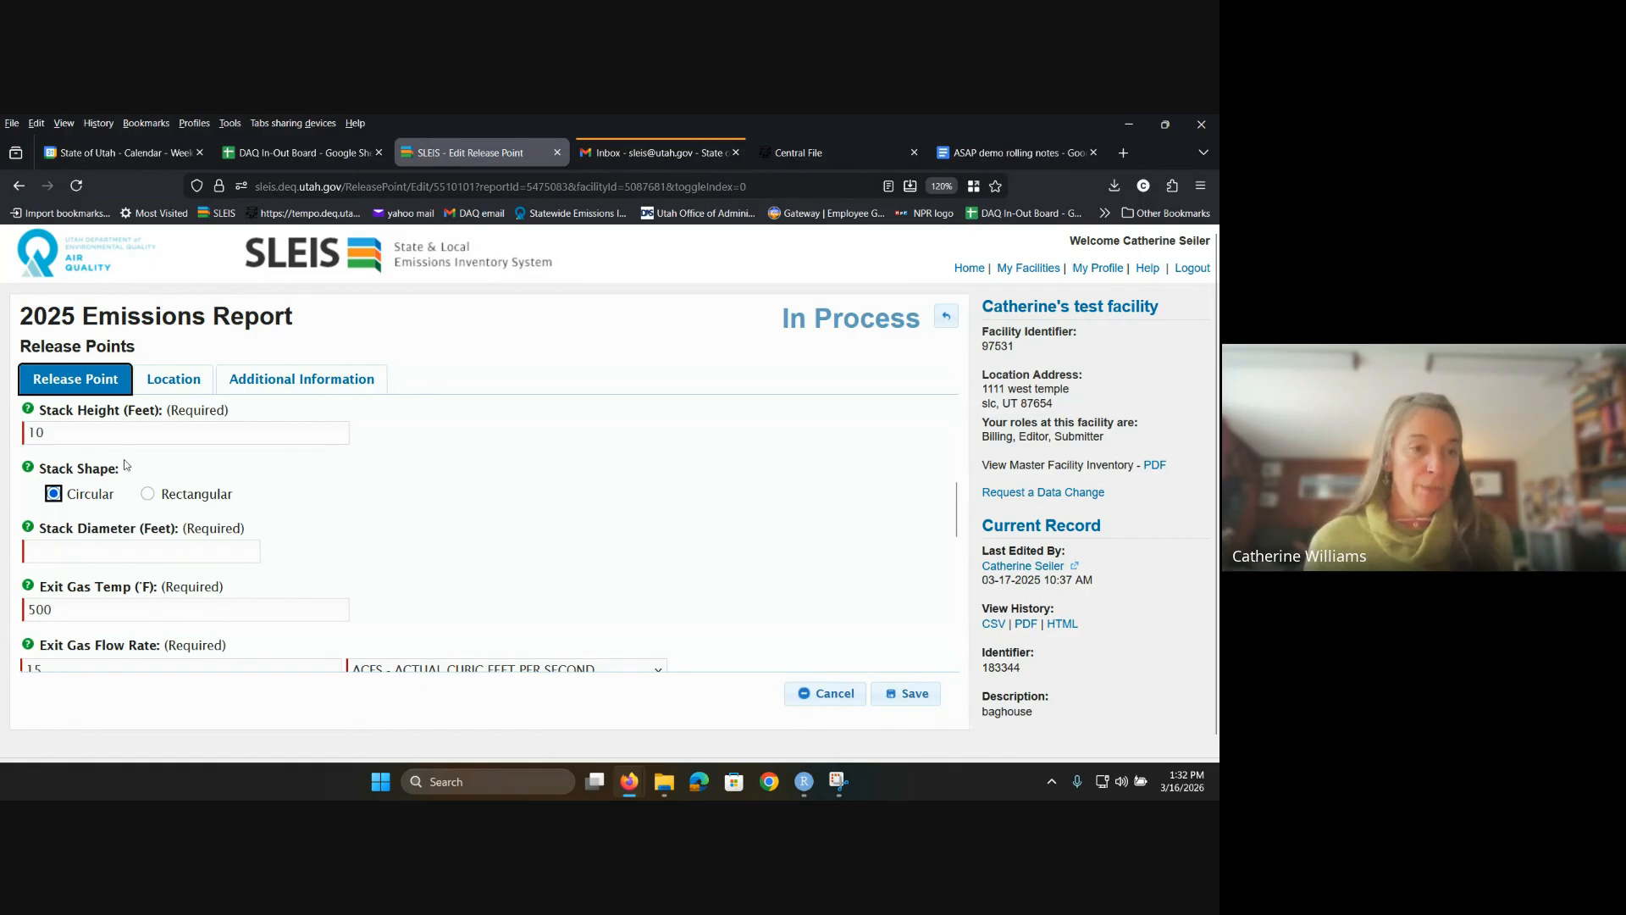
Step: Move past the stack diameter and change the exit gas temperature to 72 °F
{"action": "key", "text": "Tab"}
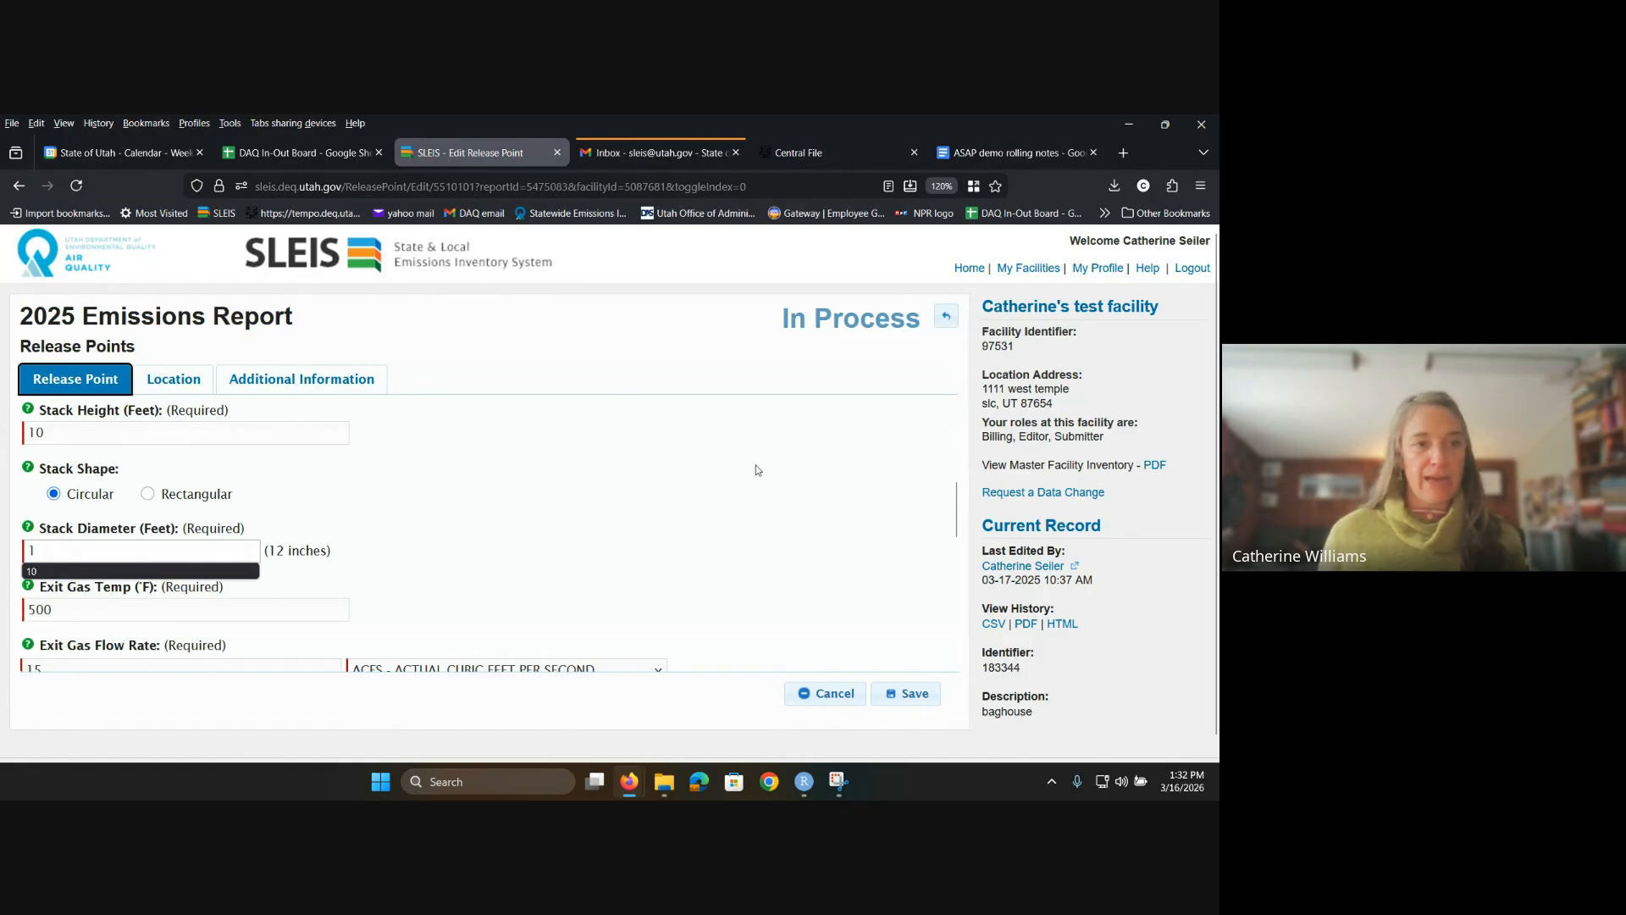
{"action": "left_click", "coordinate": [336, 612]}
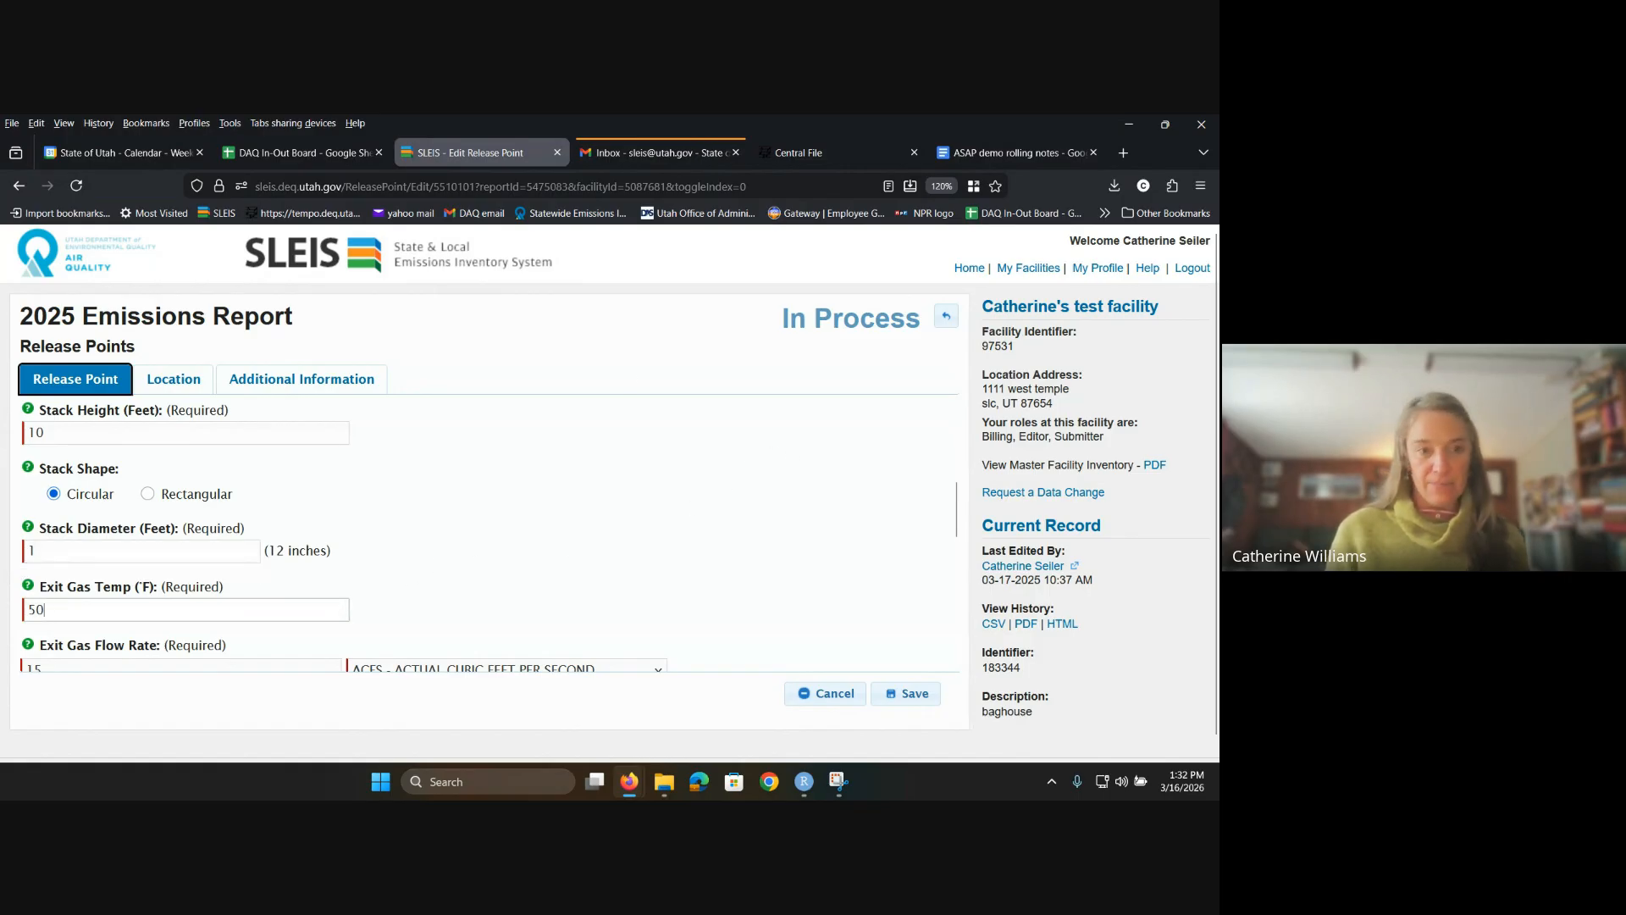
{"action": "key", "text": "BackSpace"}
{"action": "key", "text": "BackSpace"}
{"action": "type", "text": "72"}
{"action": "key", "text": "Tab"}
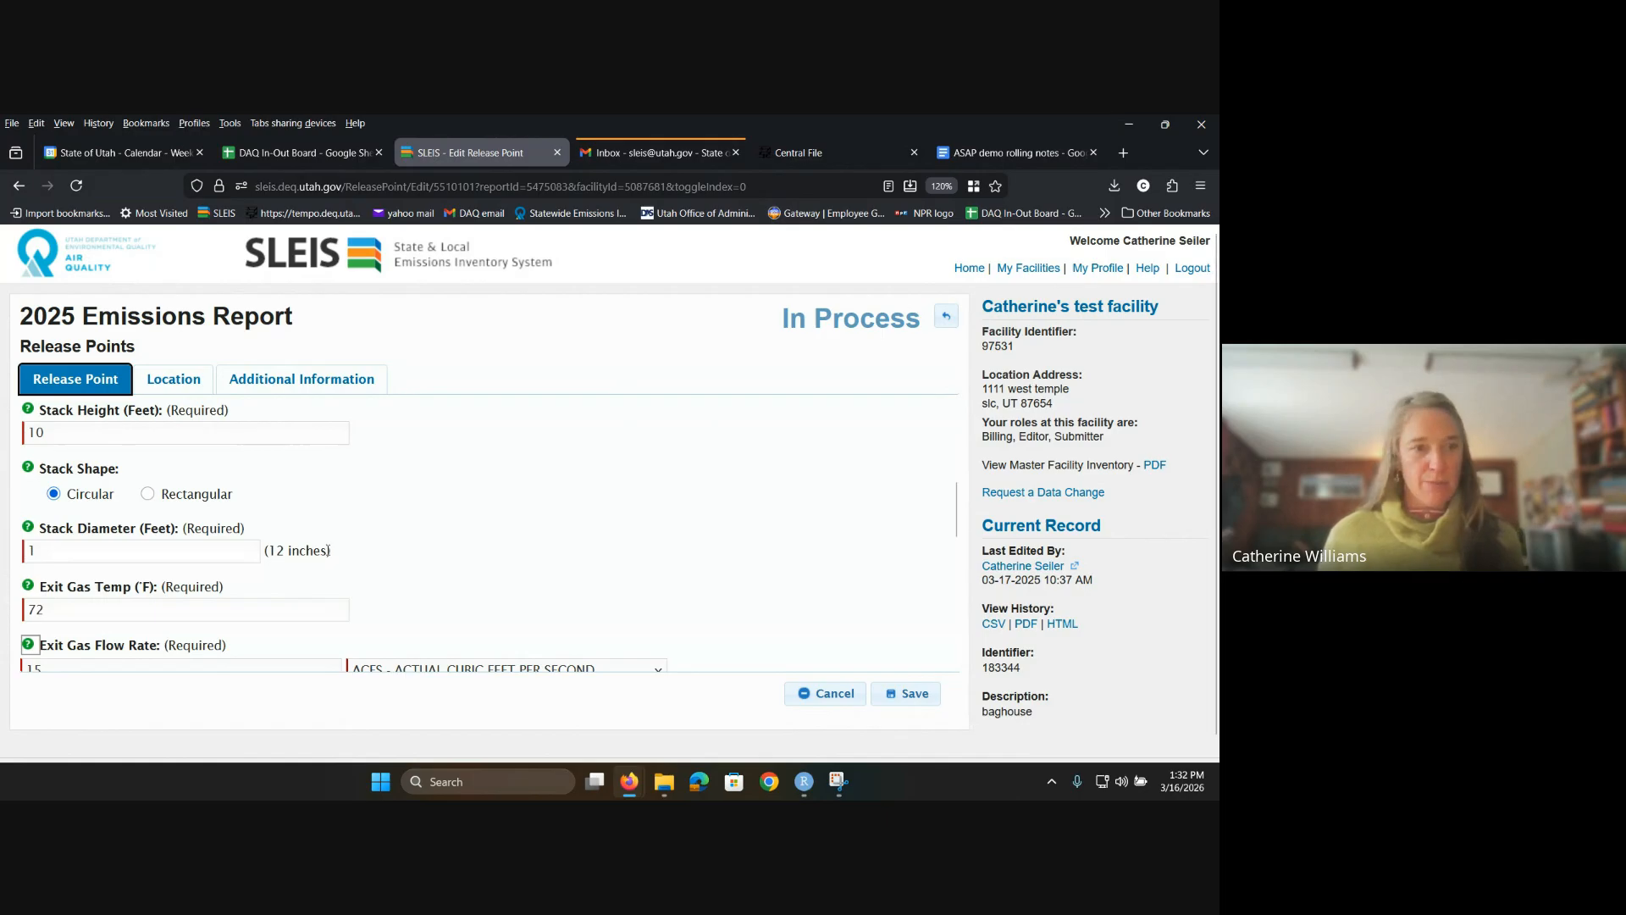
{"action": "scroll", "coordinate": [328, 551], "scroll_direction": "down", "scroll_amount": 2}
Step: Change the exit gas velocity to 12 FPS, leaving the flow rate at 15 ACFS
{"action": "left_click", "coordinate": [113, 496]}
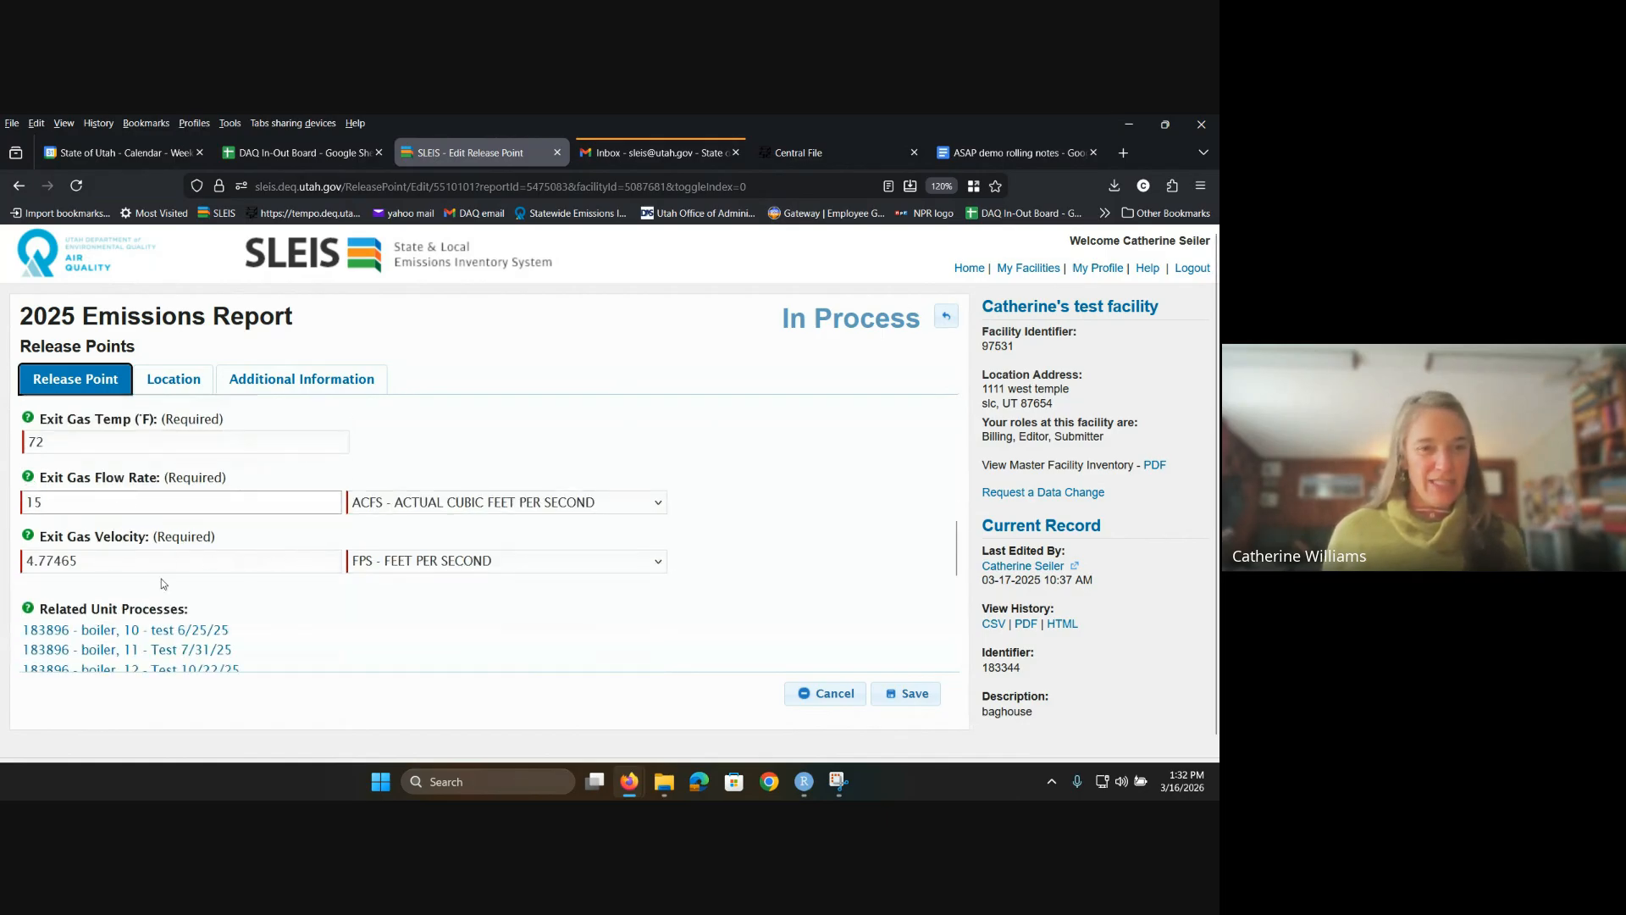
{"action": "key", "text": "Tab"}
{"action": "key", "text": "Tab"}
{"action": "key", "text": "Tab"}
{"action": "left_click", "coordinate": [75, 502]}
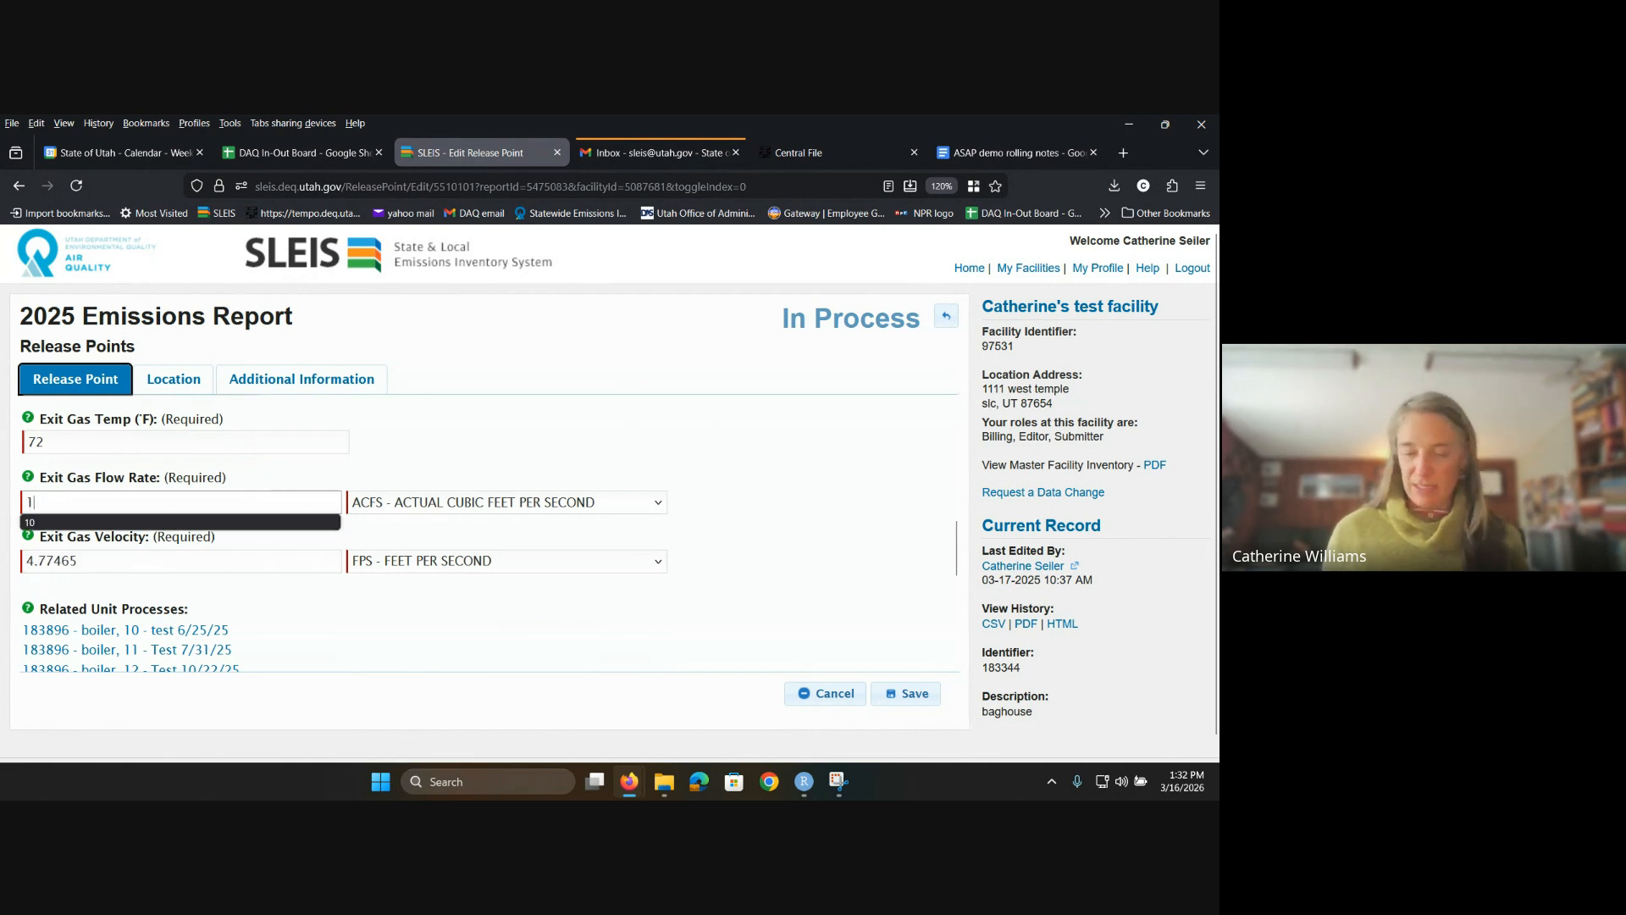
{"action": "key", "text": "Tab"}
{"action": "key", "text": "Tab"}
{"action": "key", "text": "Tab"}
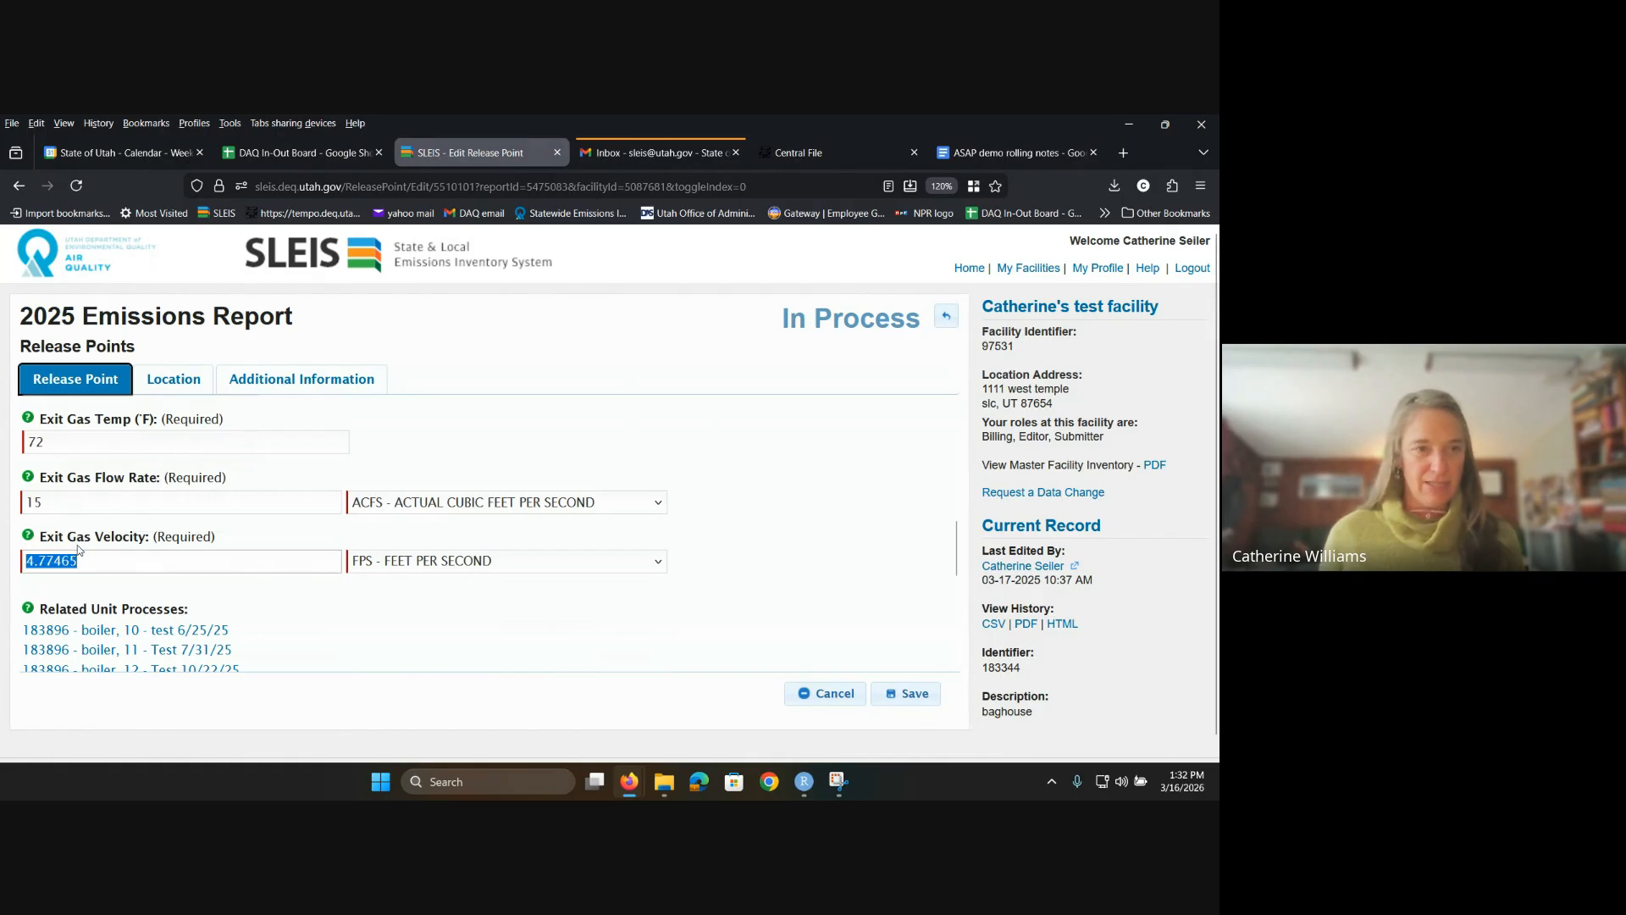
{"action": "key", "text": "Tab"}
{"action": "left_click", "coordinate": [89, 561]}
{"action": "key", "text": "BackSpace"}
{"action": "key", "text": "BackSpace"}
{"action": "key", "text": "BackSpace"}
{"action": "key", "text": "BackSpace"}
{"action": "key", "text": "BackSpace"}
{"action": "key", "text": "BackSpace"}
{"action": "key", "text": "BackSpace"}
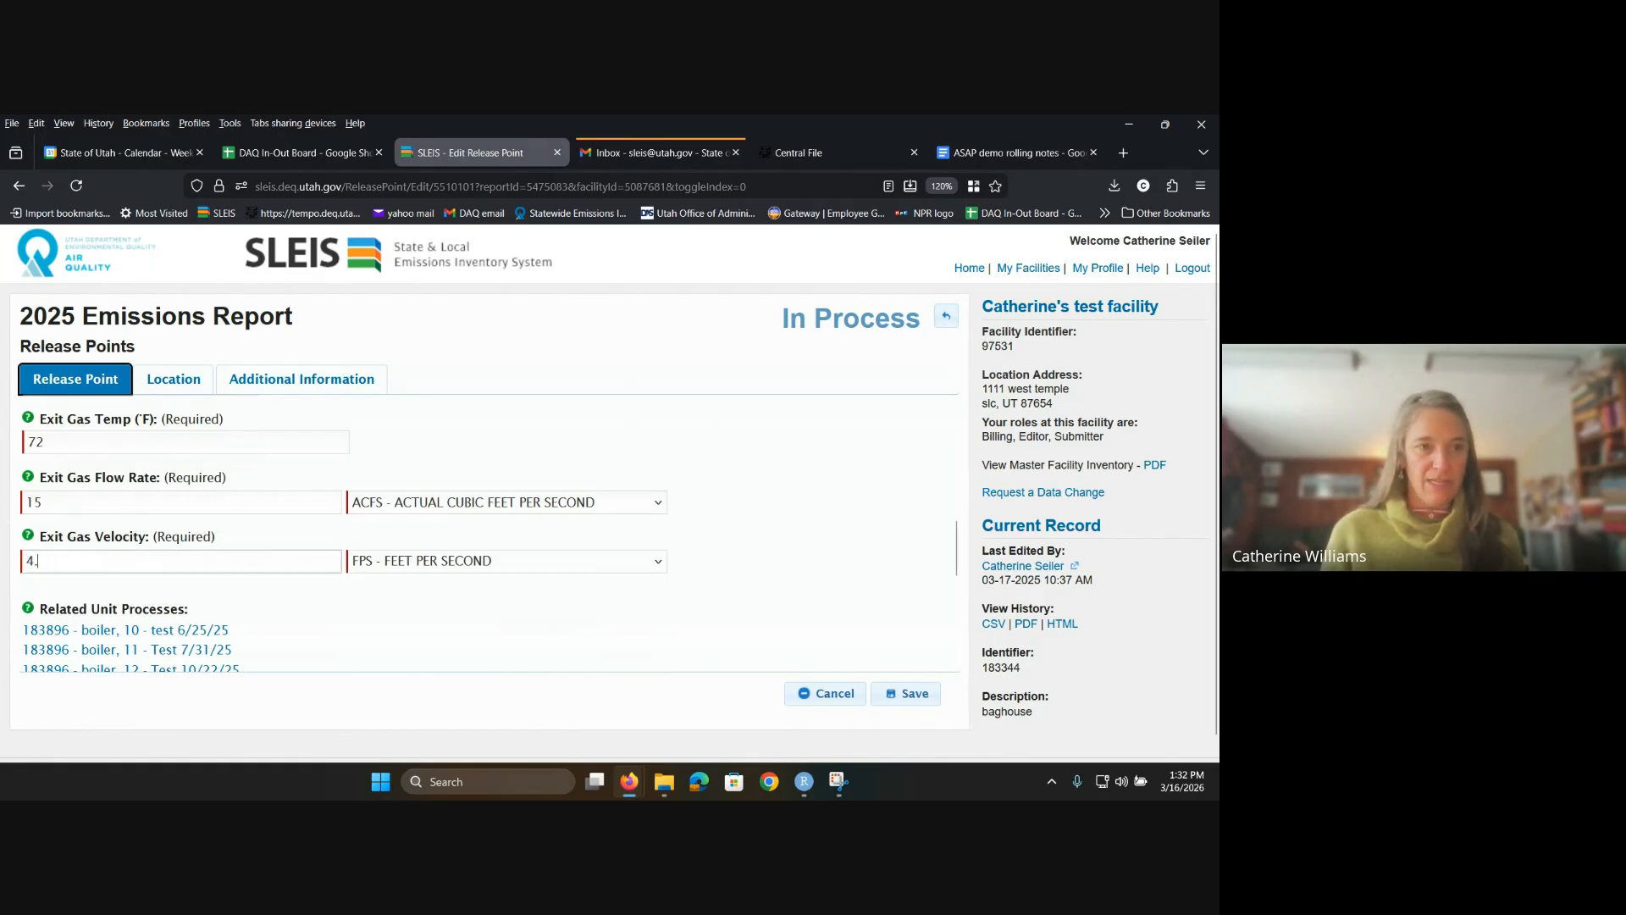
{"action": "type", "text": "12"}
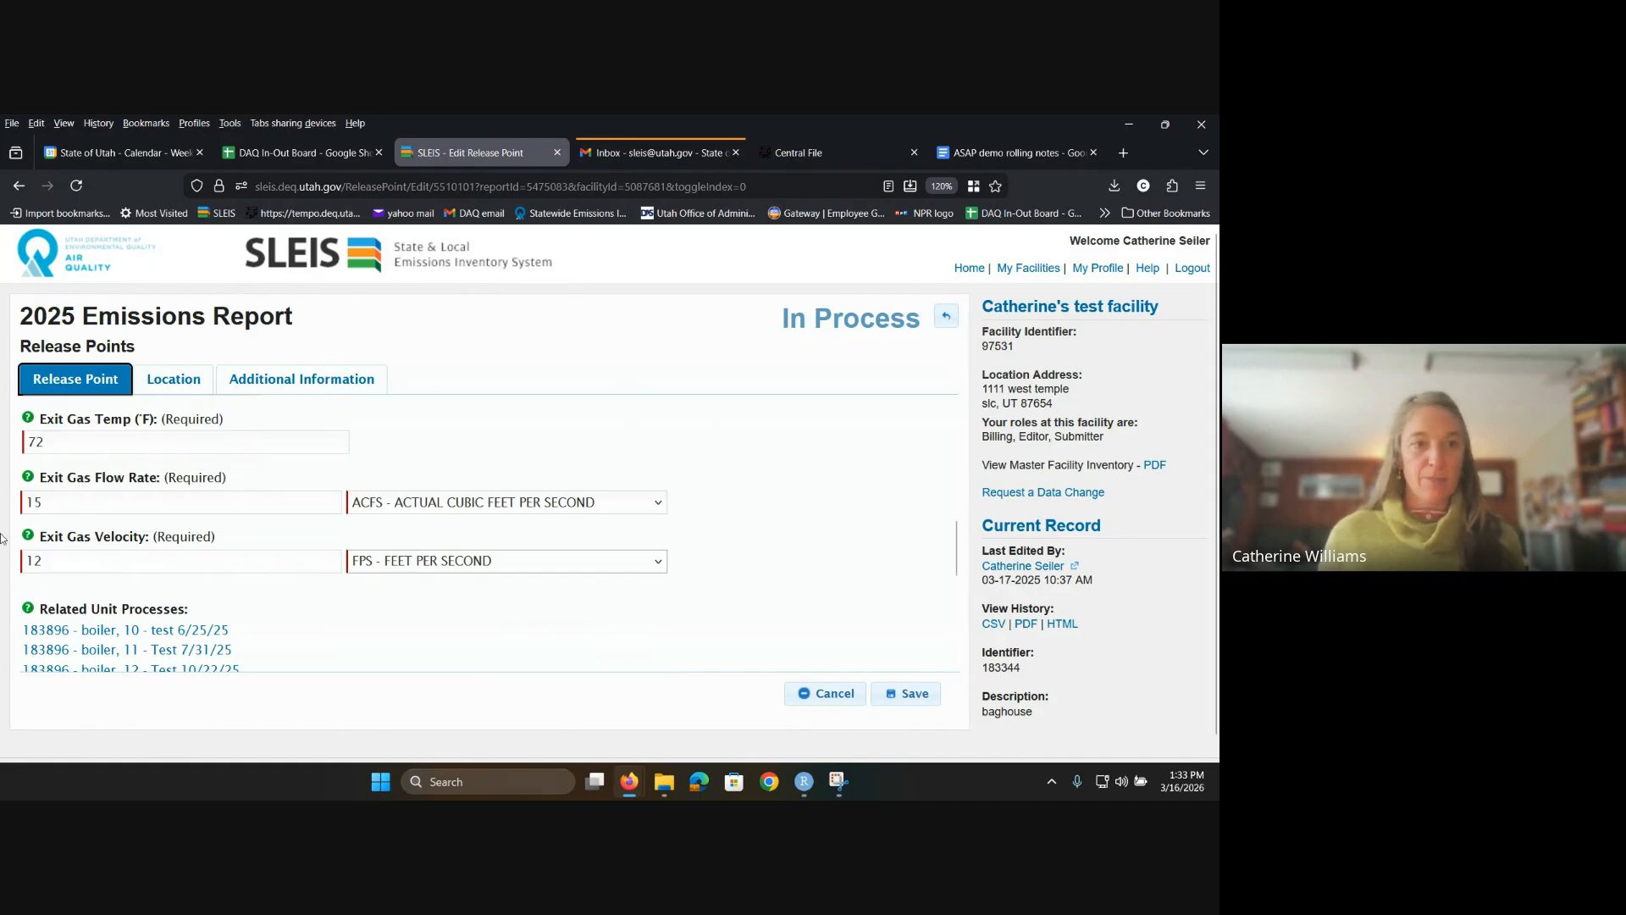
{"action": "scroll", "coordinate": [65, 526], "scroll_direction": "up", "scroll_amount": 5}
{"action": "scroll", "coordinate": [145, 594], "scroll_direction": "down", "scroll_amount": 5}
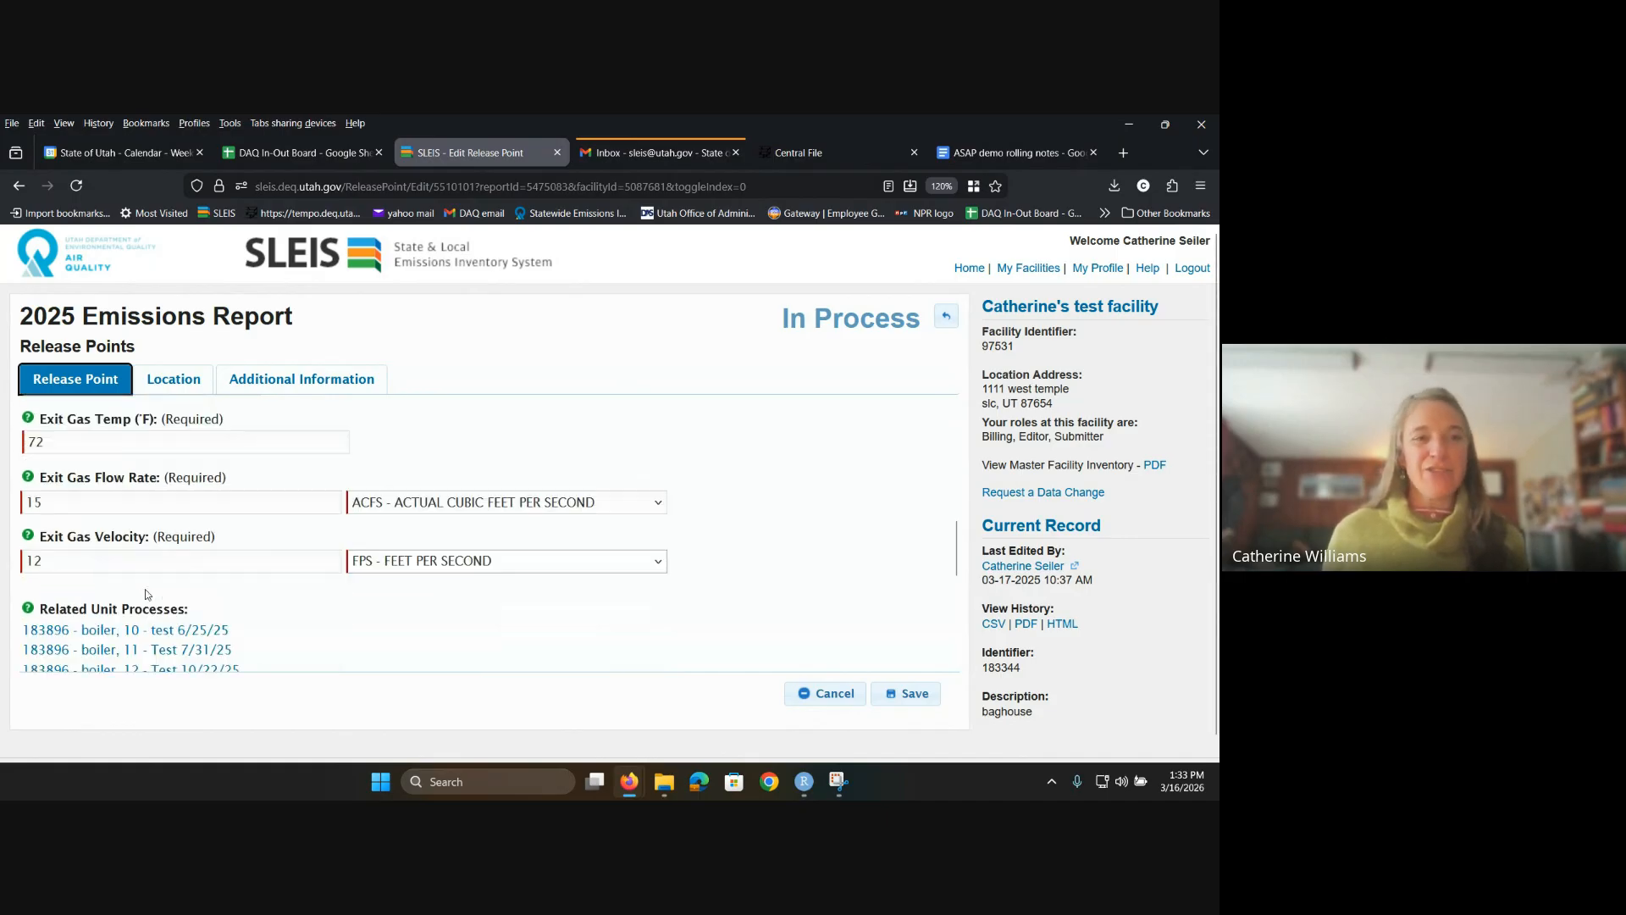
{"action": "left_click", "coordinate": [57, 509]}
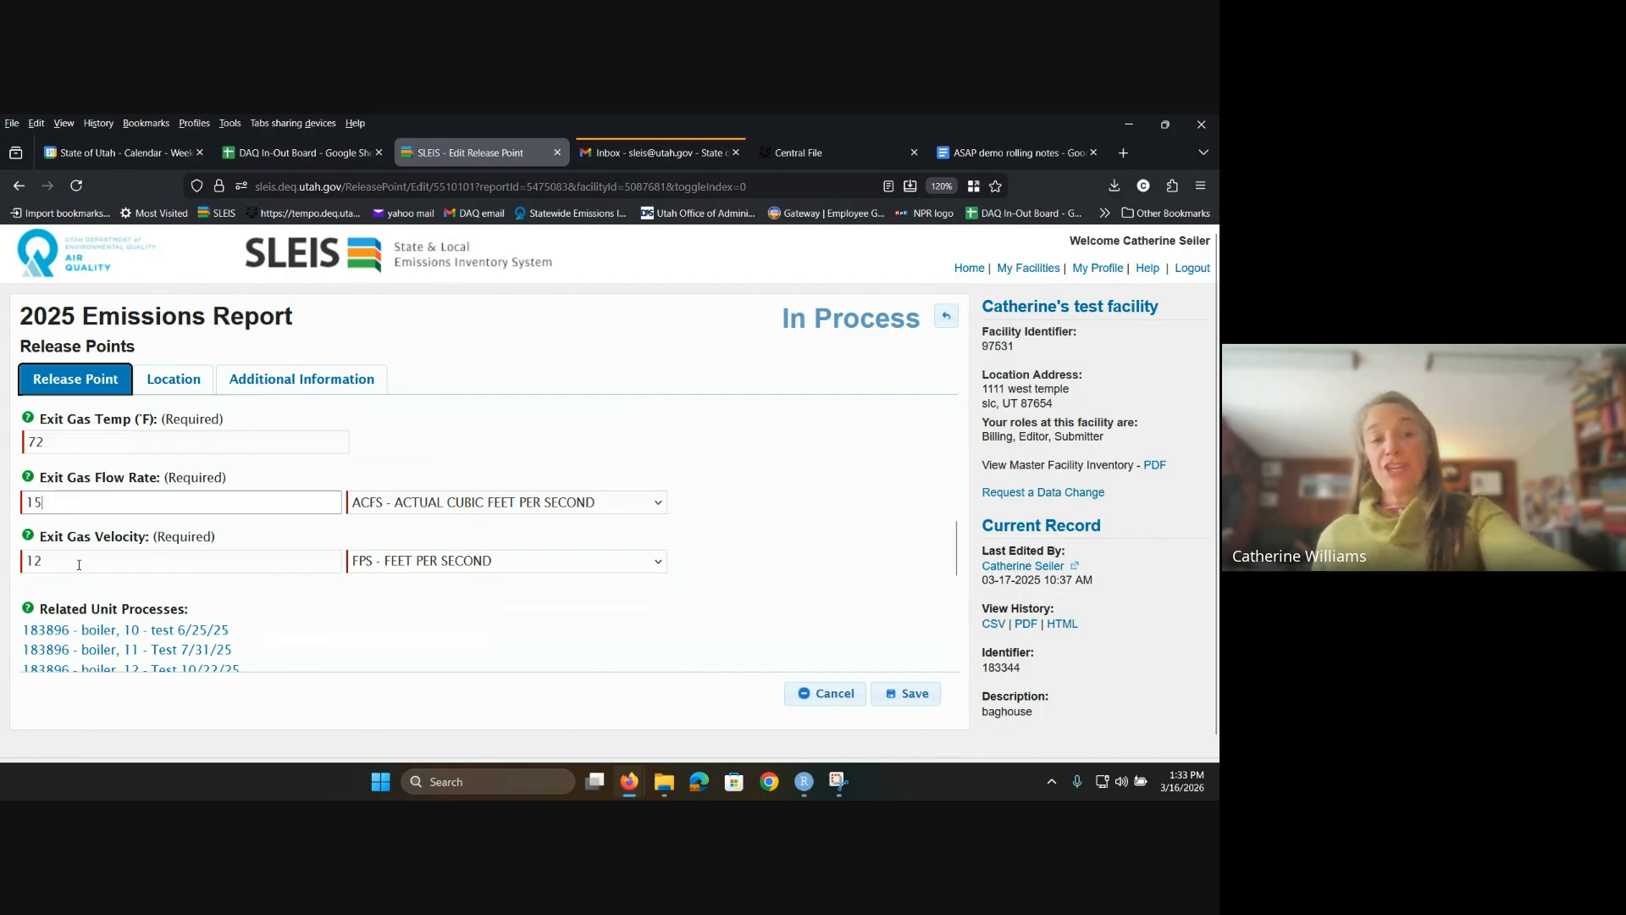
Step: Clear the stack height, diameter, exit gas temperature, flow rate and velocity fields
{"action": "scroll", "coordinate": [85, 562], "scroll_direction": "up", "scroll_amount": 2}
{"action": "scroll", "coordinate": [88, 562], "scroll_direction": "up", "scroll_amount": 3}
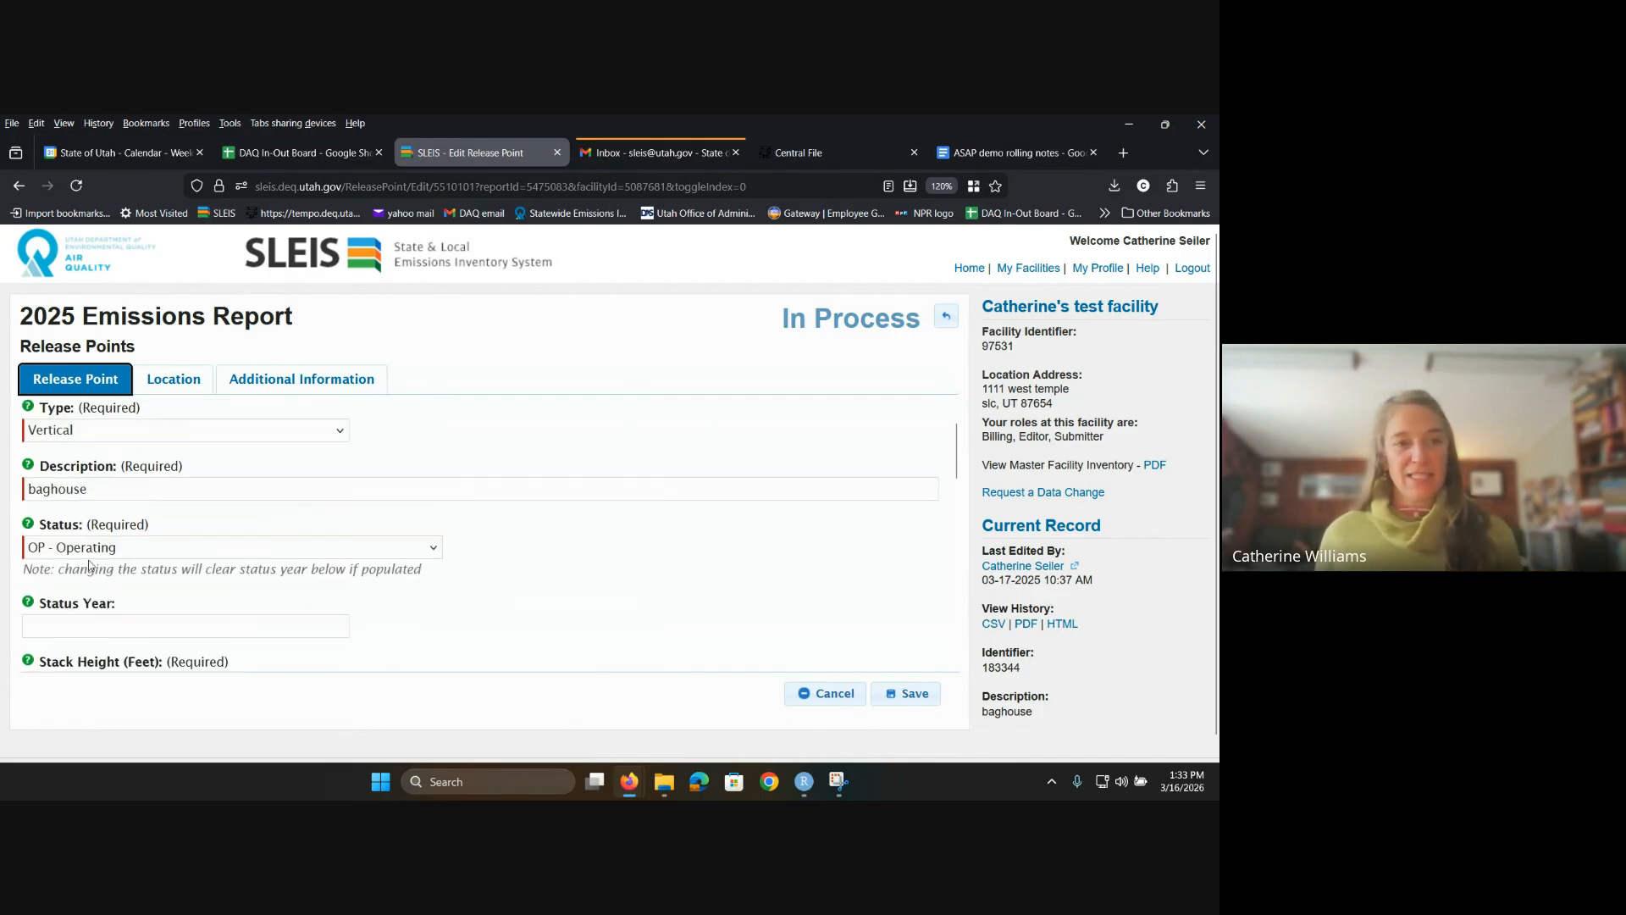
{"action": "scroll", "coordinate": [70, 582], "scroll_direction": "down", "scroll_amount": 3}
{"action": "scroll", "coordinate": [70, 562], "scroll_direction": "up", "scroll_amount": 1}
{"action": "left_click", "coordinate": [71, 520]}
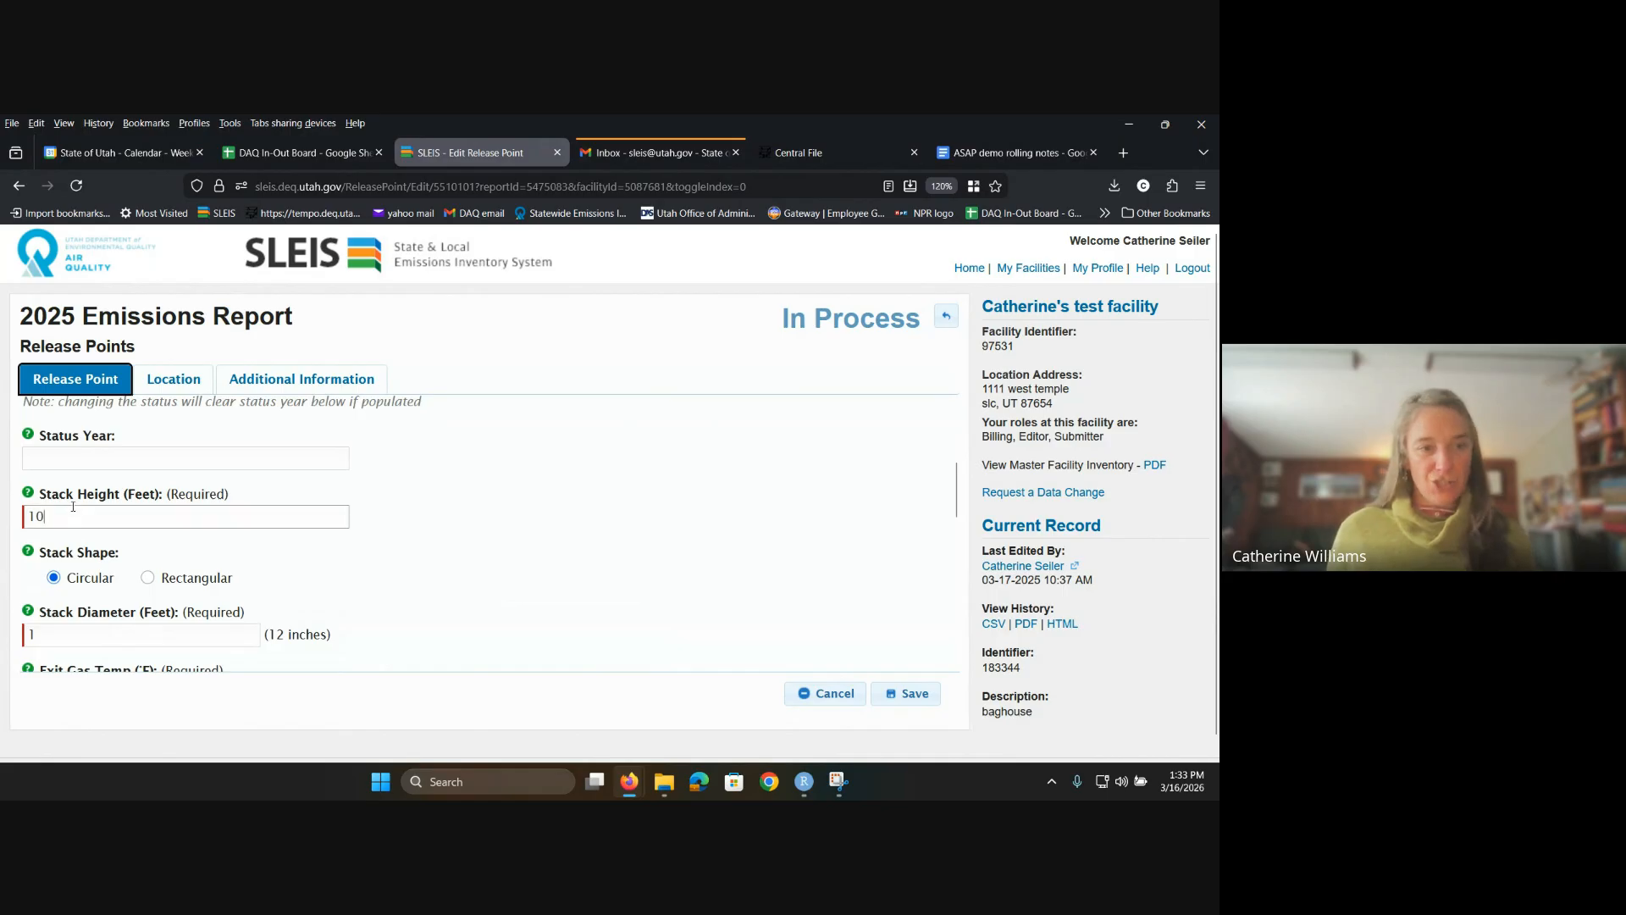
{"action": "key", "text": "BackSpace"}
{"action": "key", "text": "BackSpace"}
{"action": "key", "text": "Tab"}
{"action": "key", "text": "Tab"}
{"action": "key", "text": "Tab"}
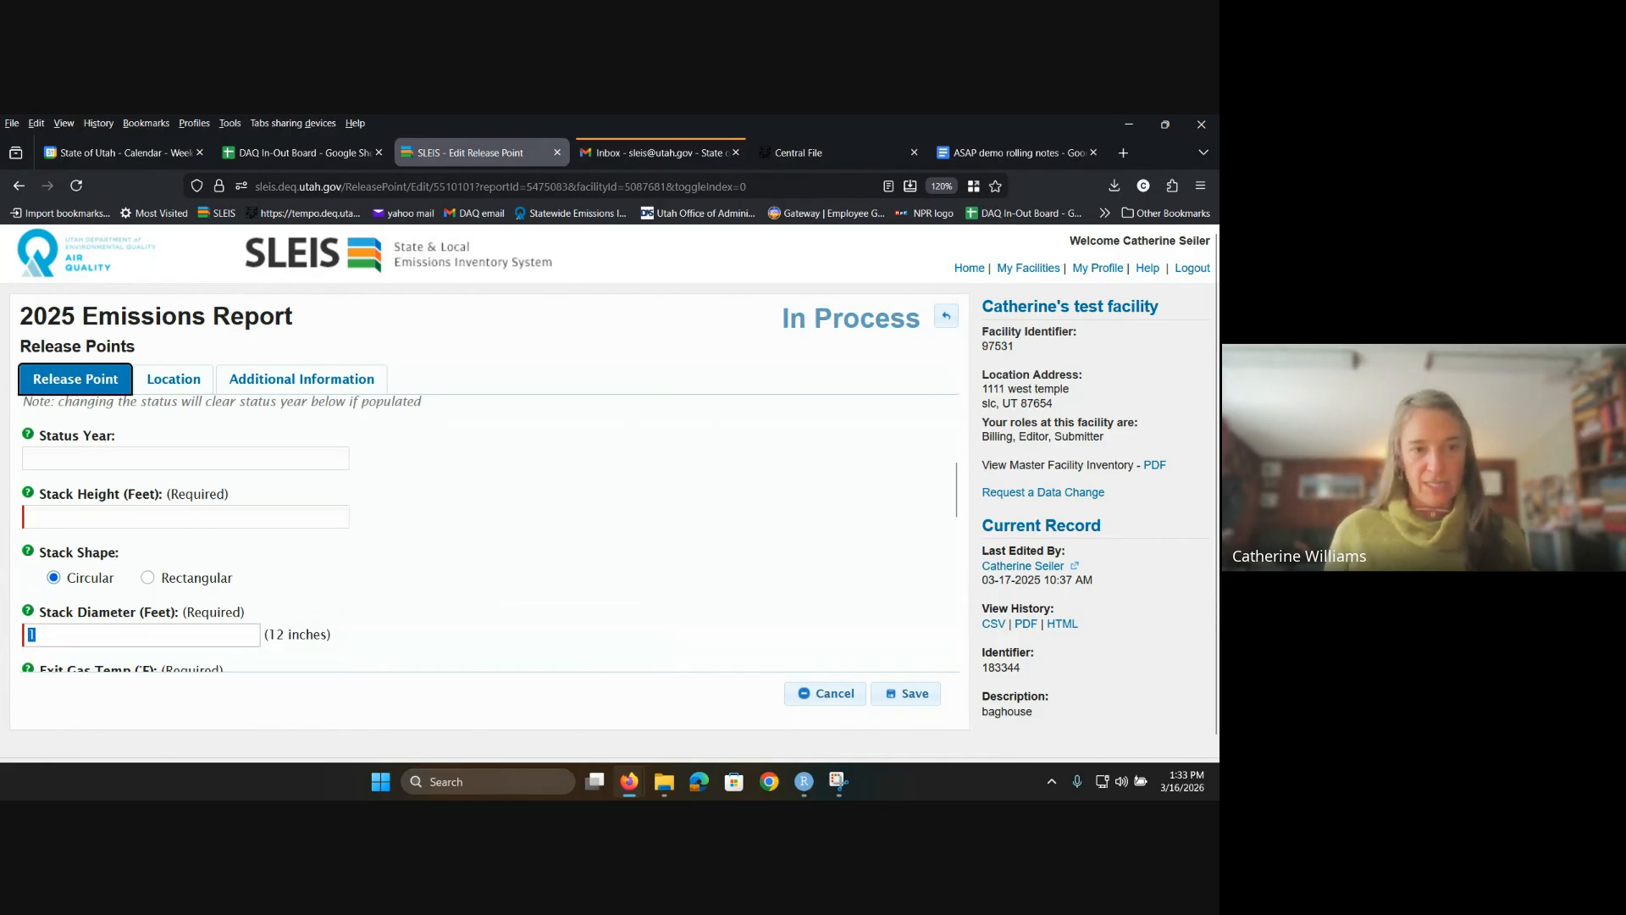
{"action": "key", "text": "BackSpace"}
{"action": "key", "text": "Tab"}
{"action": "key", "text": "Tab"}
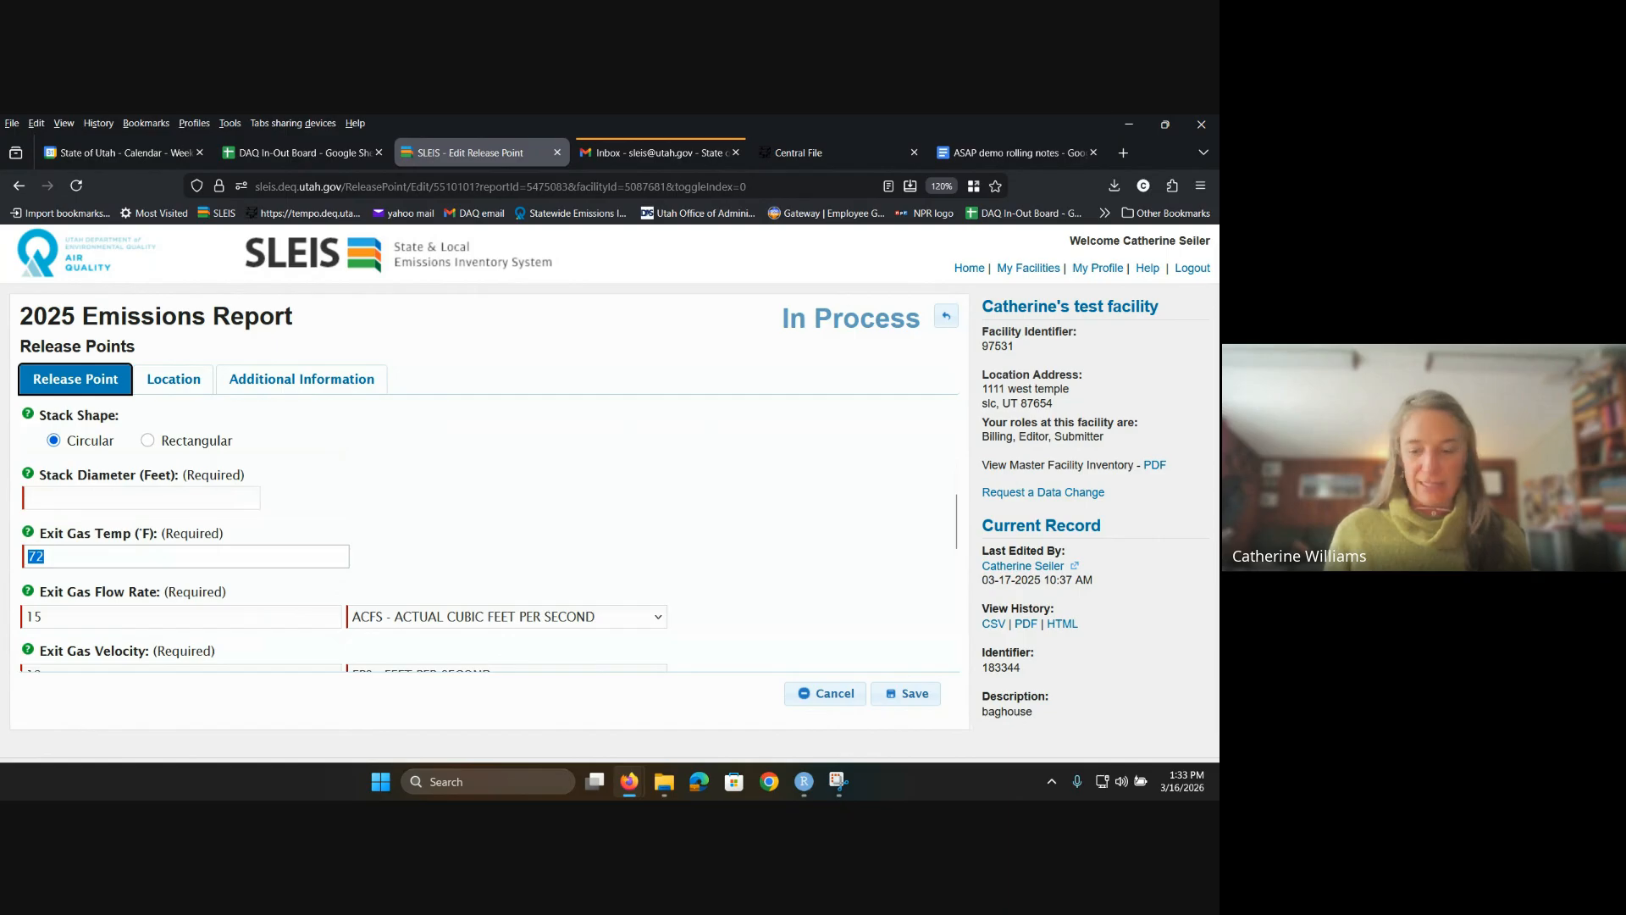
{"action": "key", "text": "BackSpace"}
{"action": "key", "text": "Tab"}
{"action": "key", "text": "Tab"}
{"action": "key", "text": "BackSpace"}
{"action": "key", "text": "Tab"}
{"action": "key", "text": "Tab"}
{"action": "key", "text": "Tab"}
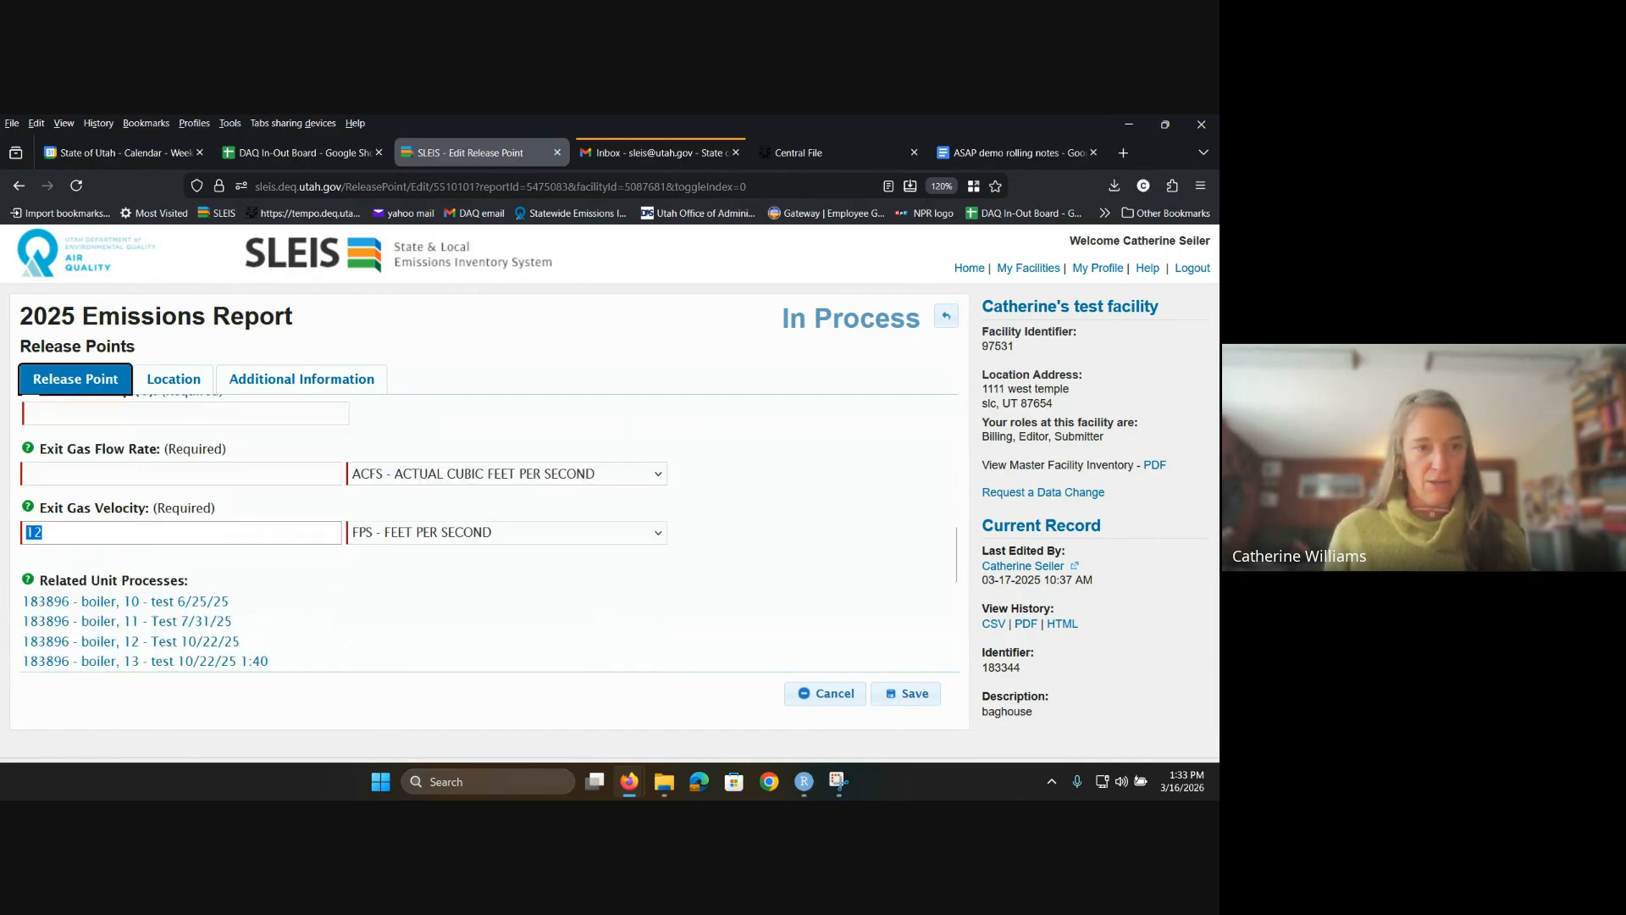
{"action": "key", "text": "BackSpace"}
{"action": "scroll", "coordinate": [405, 603], "scroll_direction": "up", "scroll_amount": 5}
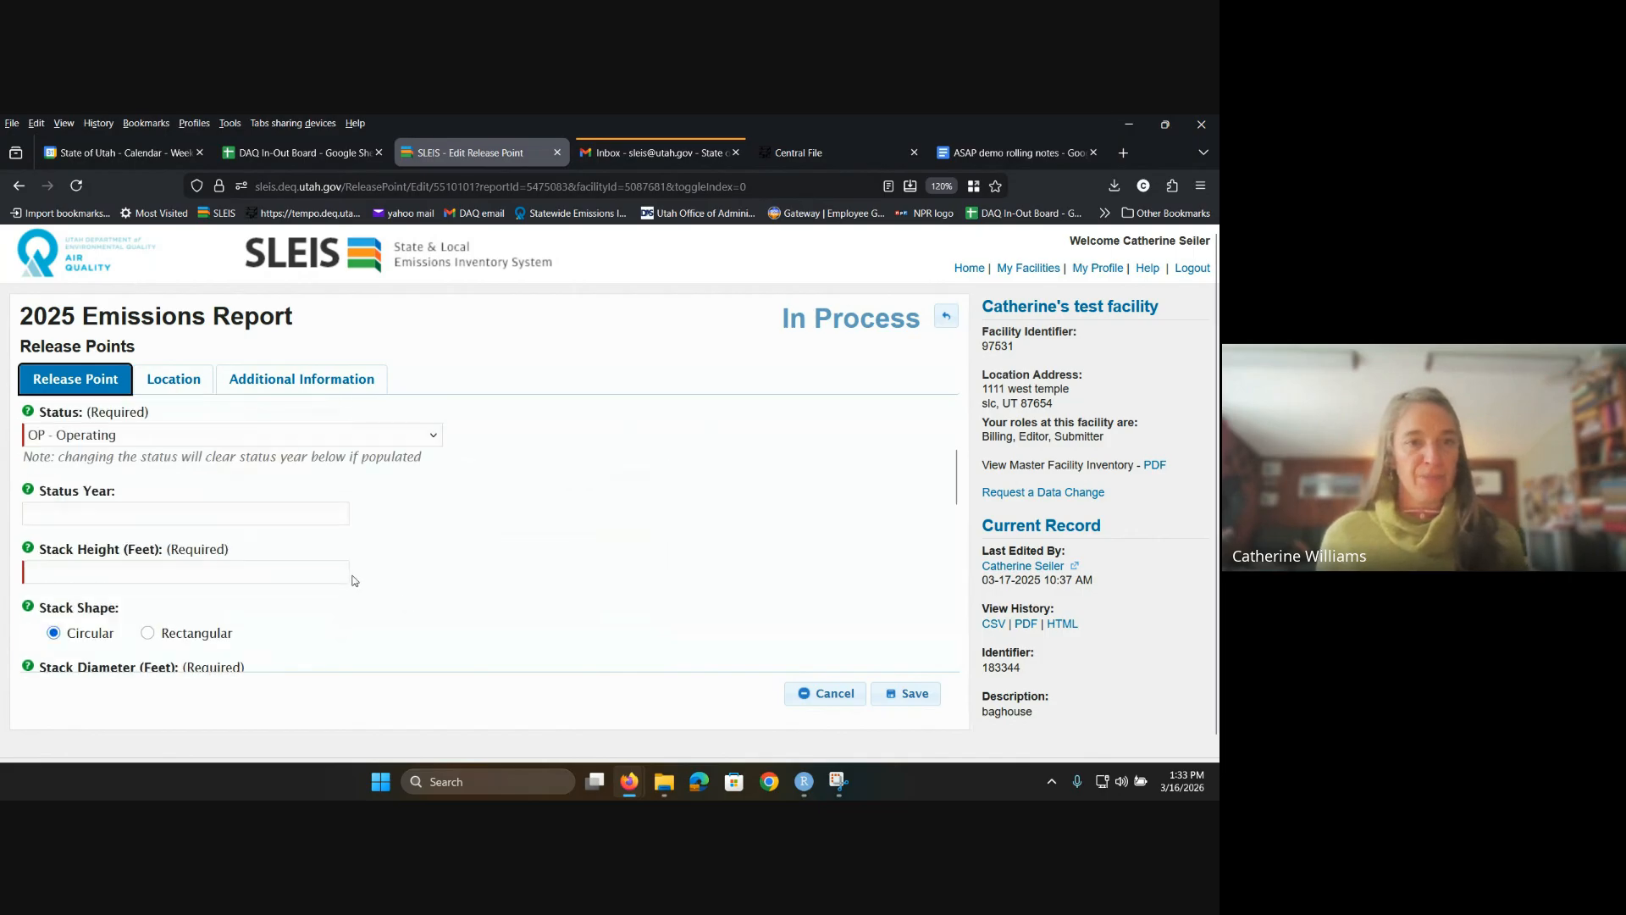
{"action": "scroll", "coordinate": [165, 502], "scroll_direction": "up", "scroll_amount": 1}
{"action": "scroll", "coordinate": [161, 507], "scroll_direction": "down", "scroll_amount": 2}
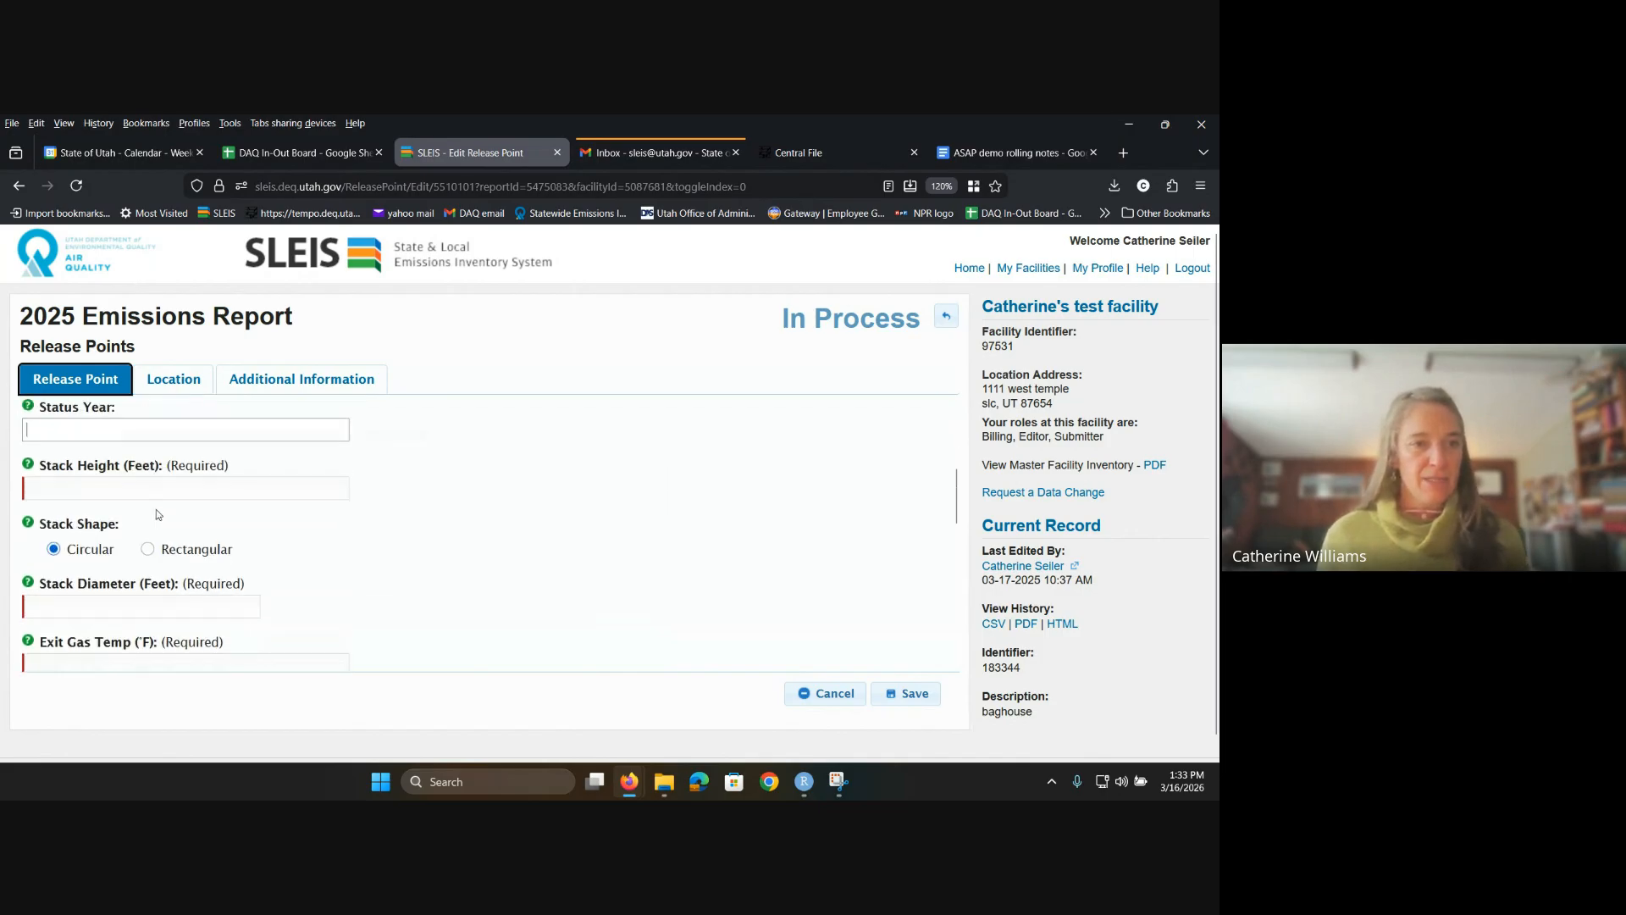
Step: Re-enter stack height 10, diameter 1, temperature 72 and flow 15 so velocity recalculates
{"action": "key", "text": "Tab"}
{"action": "type", "text": "10"}
{"action": "key", "text": "Tab"}
{"action": "key", "text": "Tab"}
{"action": "key", "text": "Tab"}
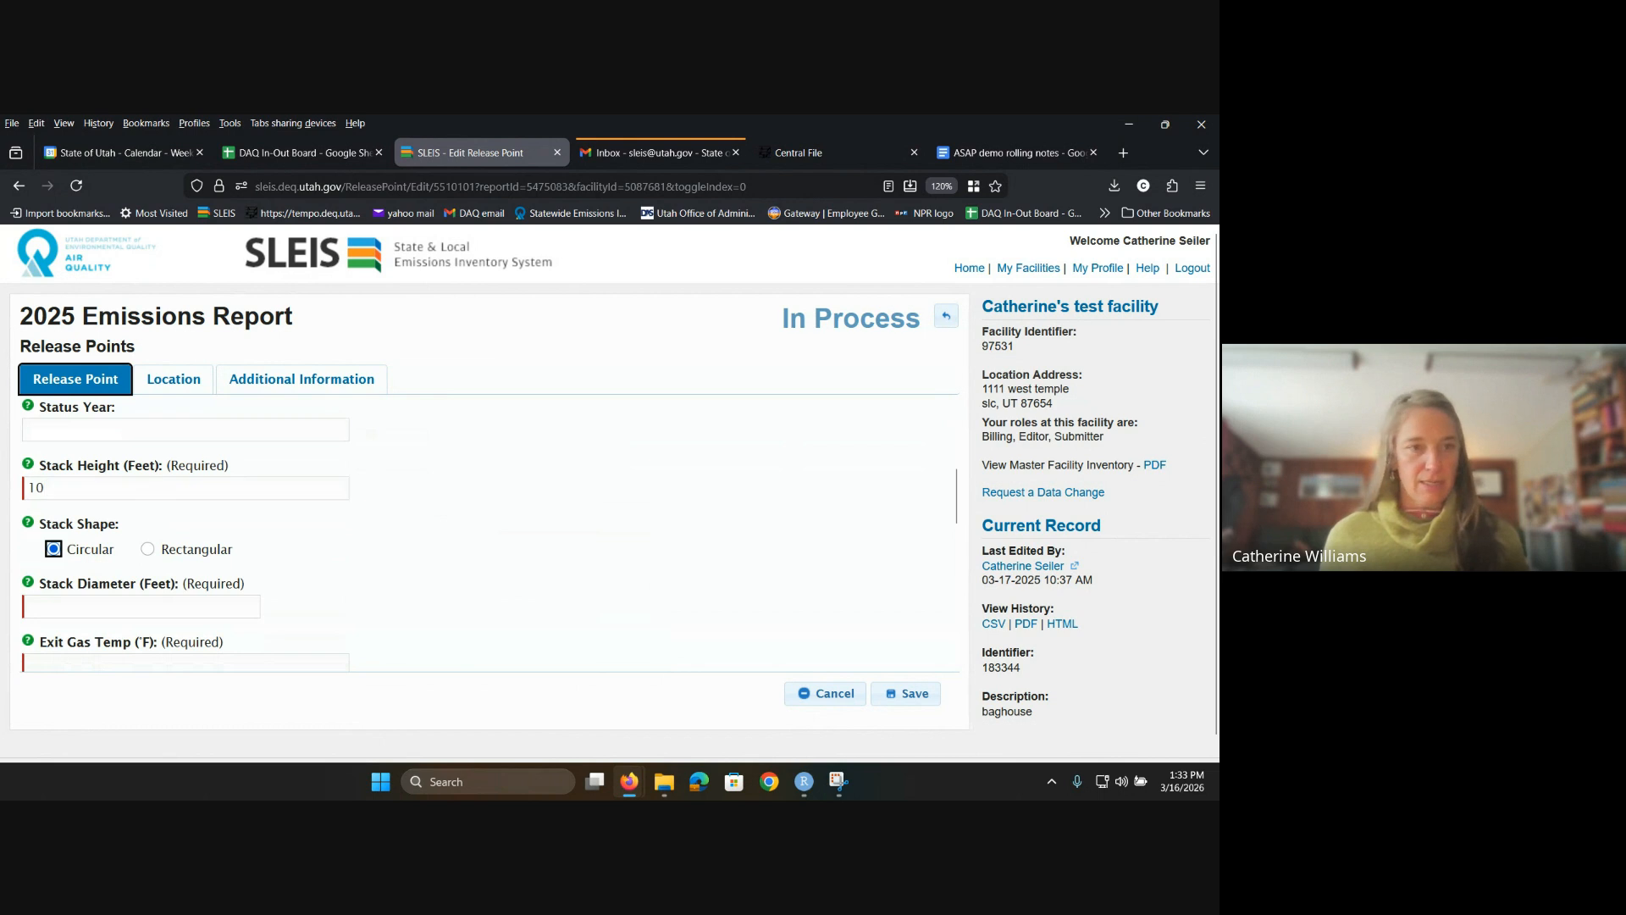
{"action": "type", "text": "1"}
{"action": "key", "text": "Tab"}
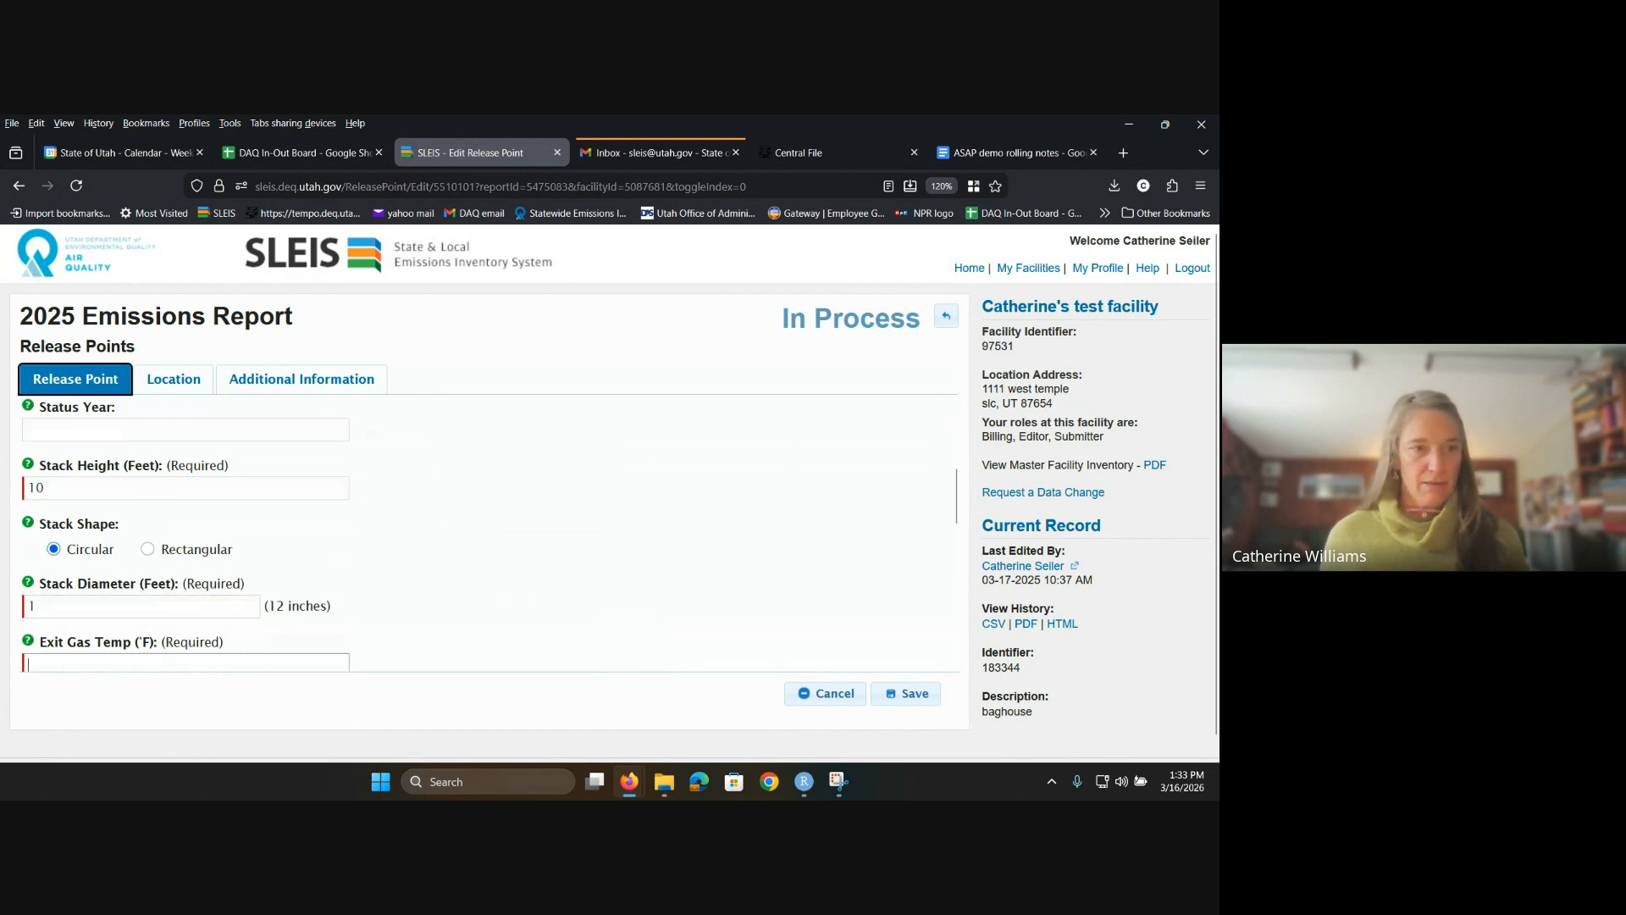
{"action": "type", "text": "72"}
{"action": "key", "text": "Tab"}
{"action": "key", "text": "Tab"}
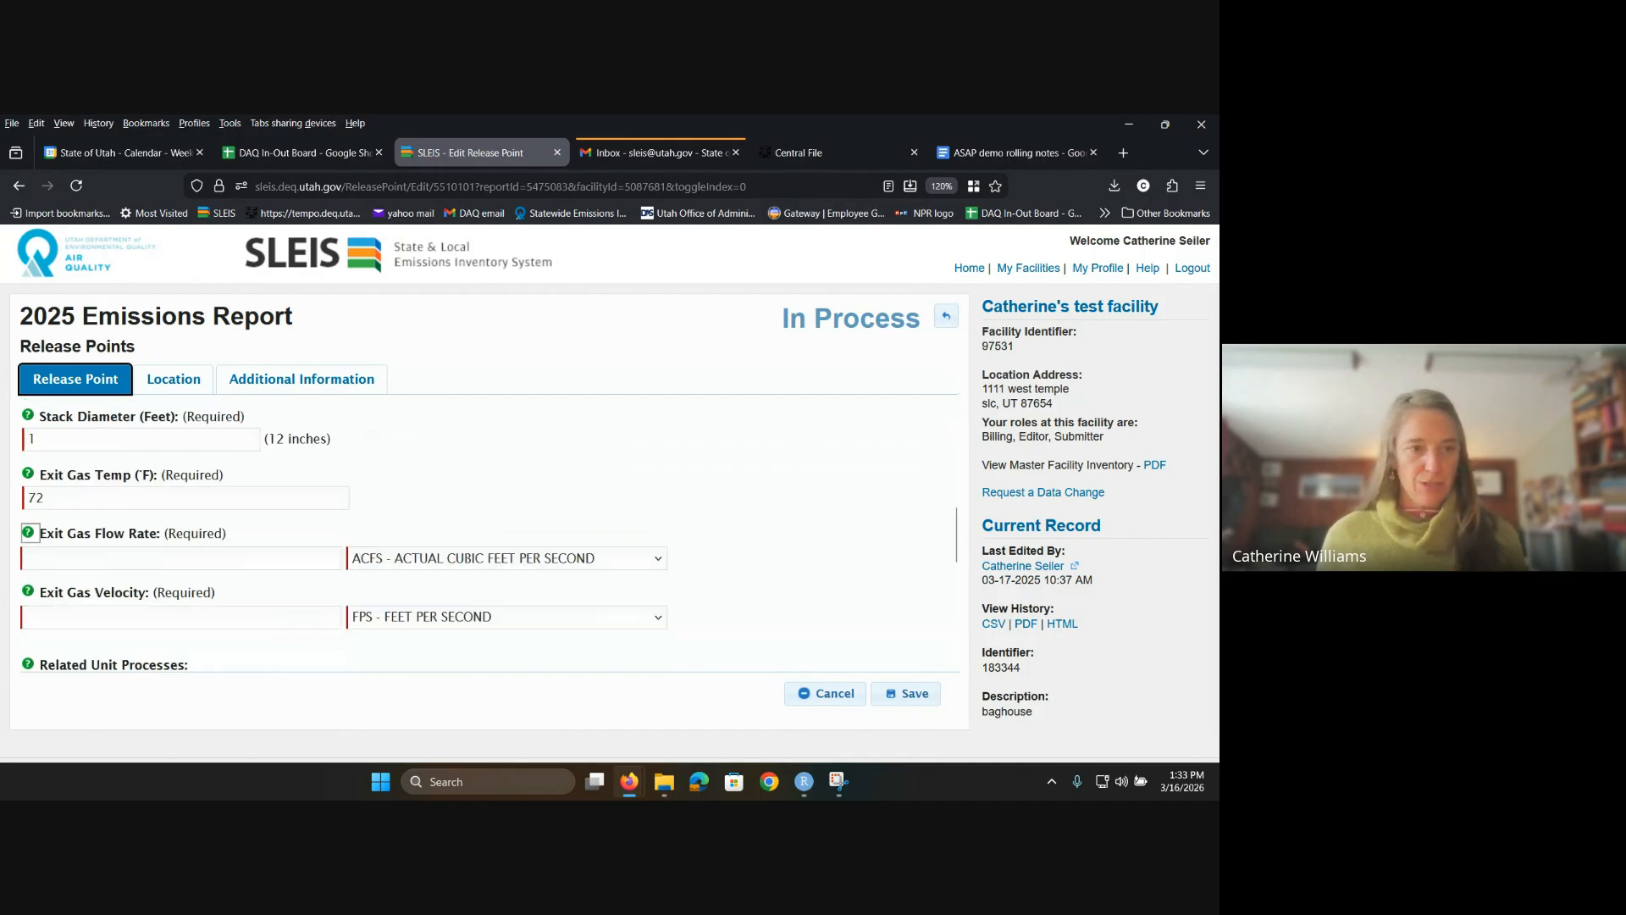
{"action": "type", "text": "15"}
{"action": "key", "text": "Tab"}
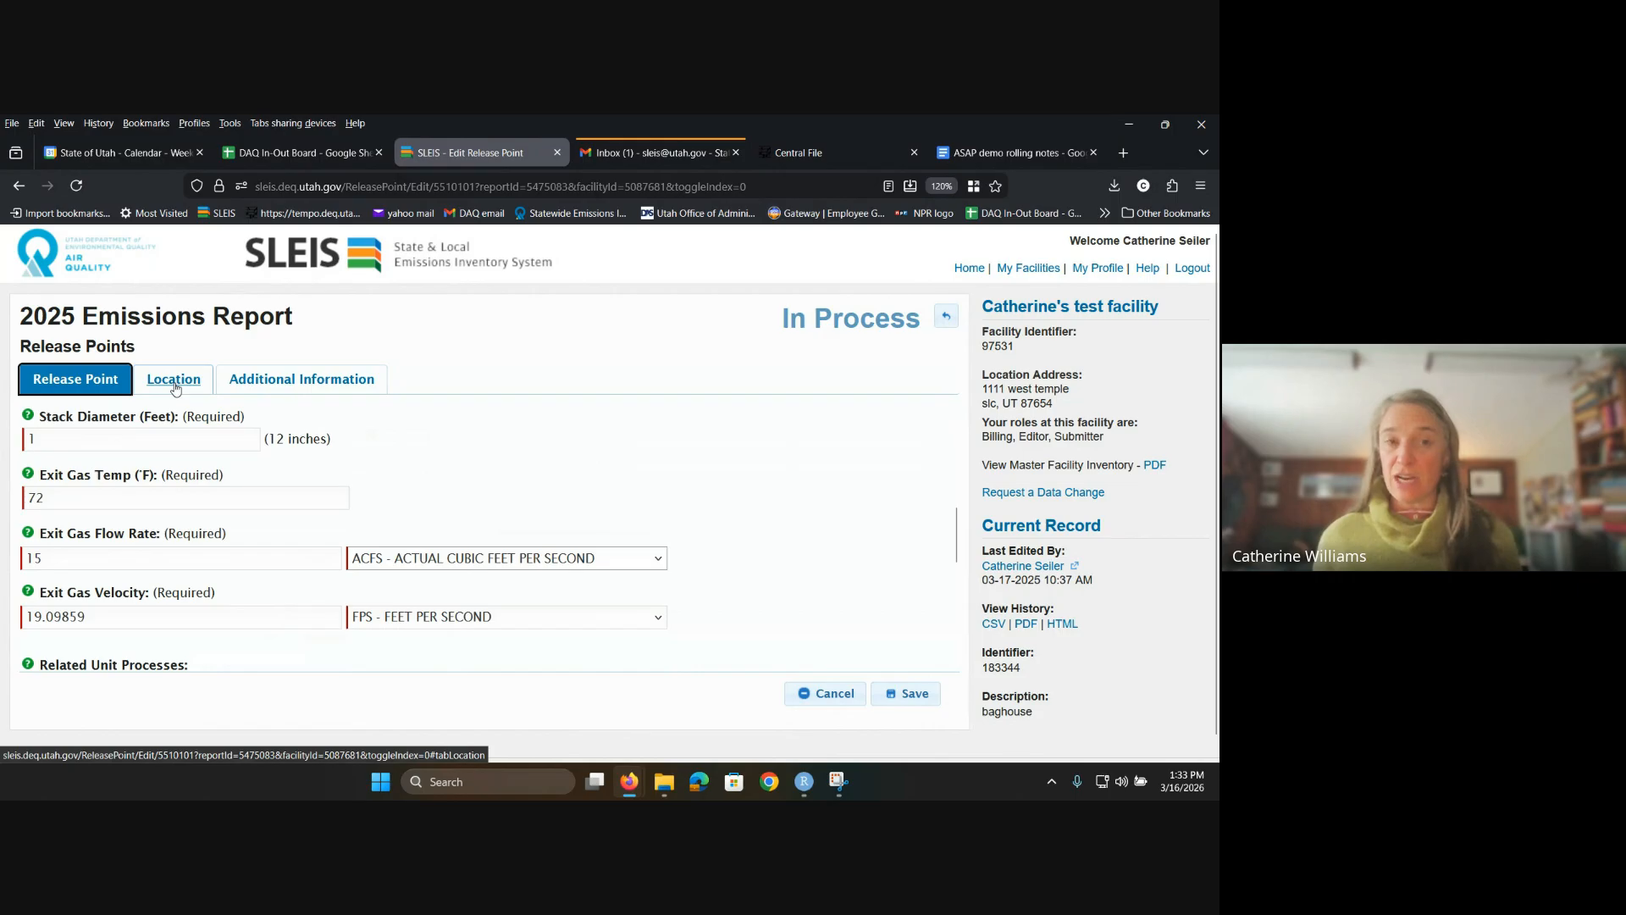
Step: Save the updated baghouse release point and view its Location details
{"action": "left_click", "coordinate": [906, 693]}
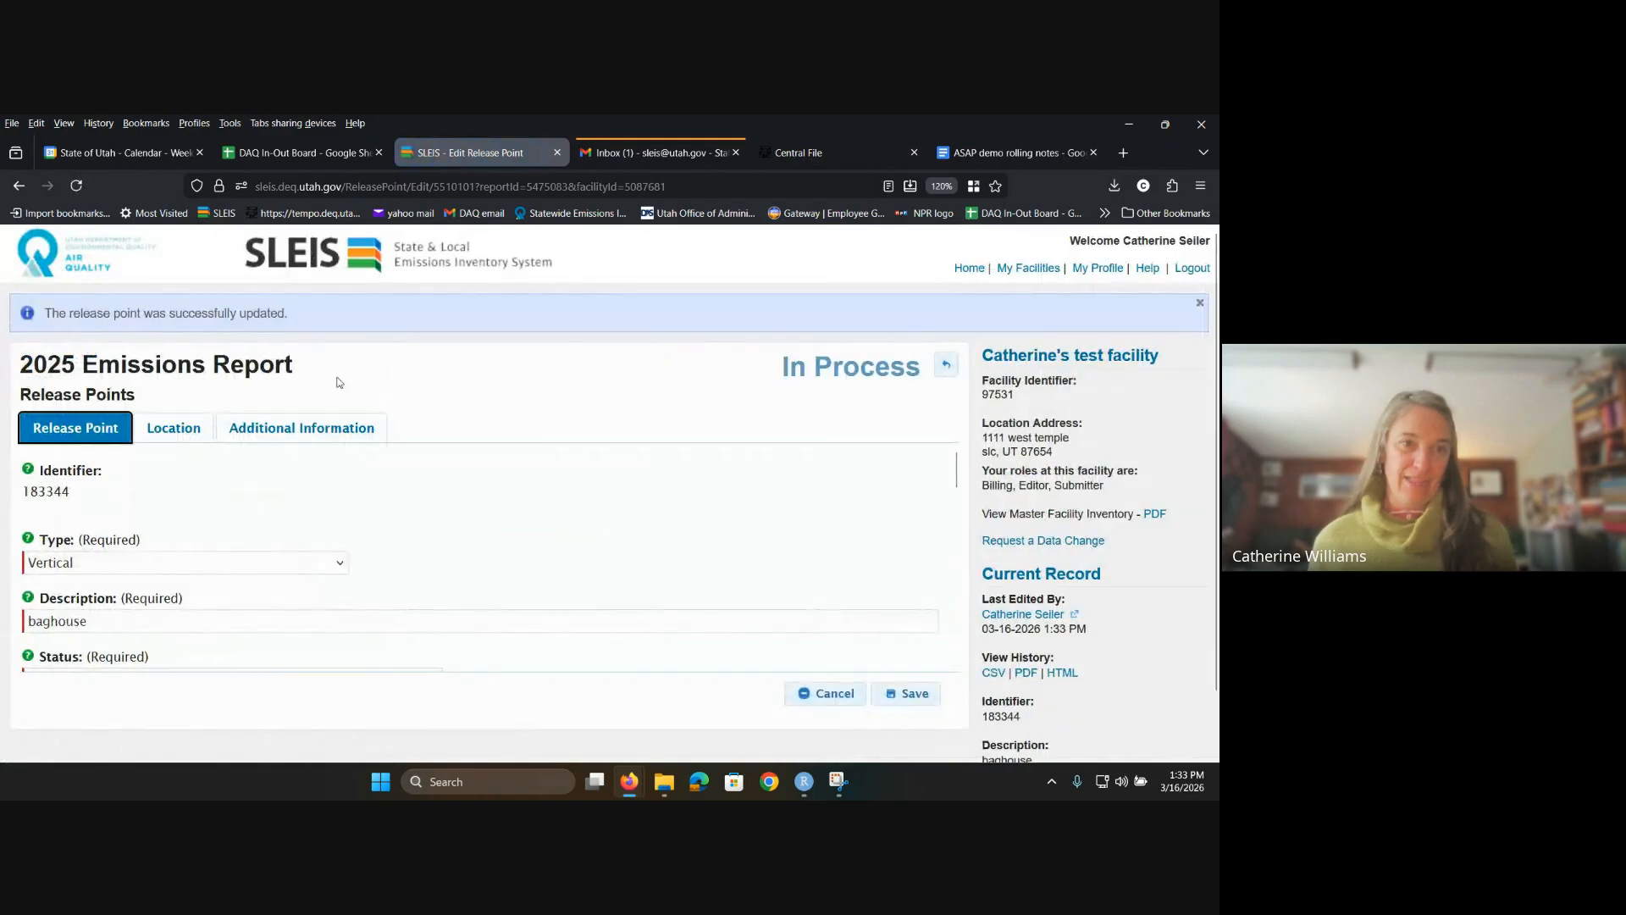
{"action": "left_click", "coordinate": [170, 440]}
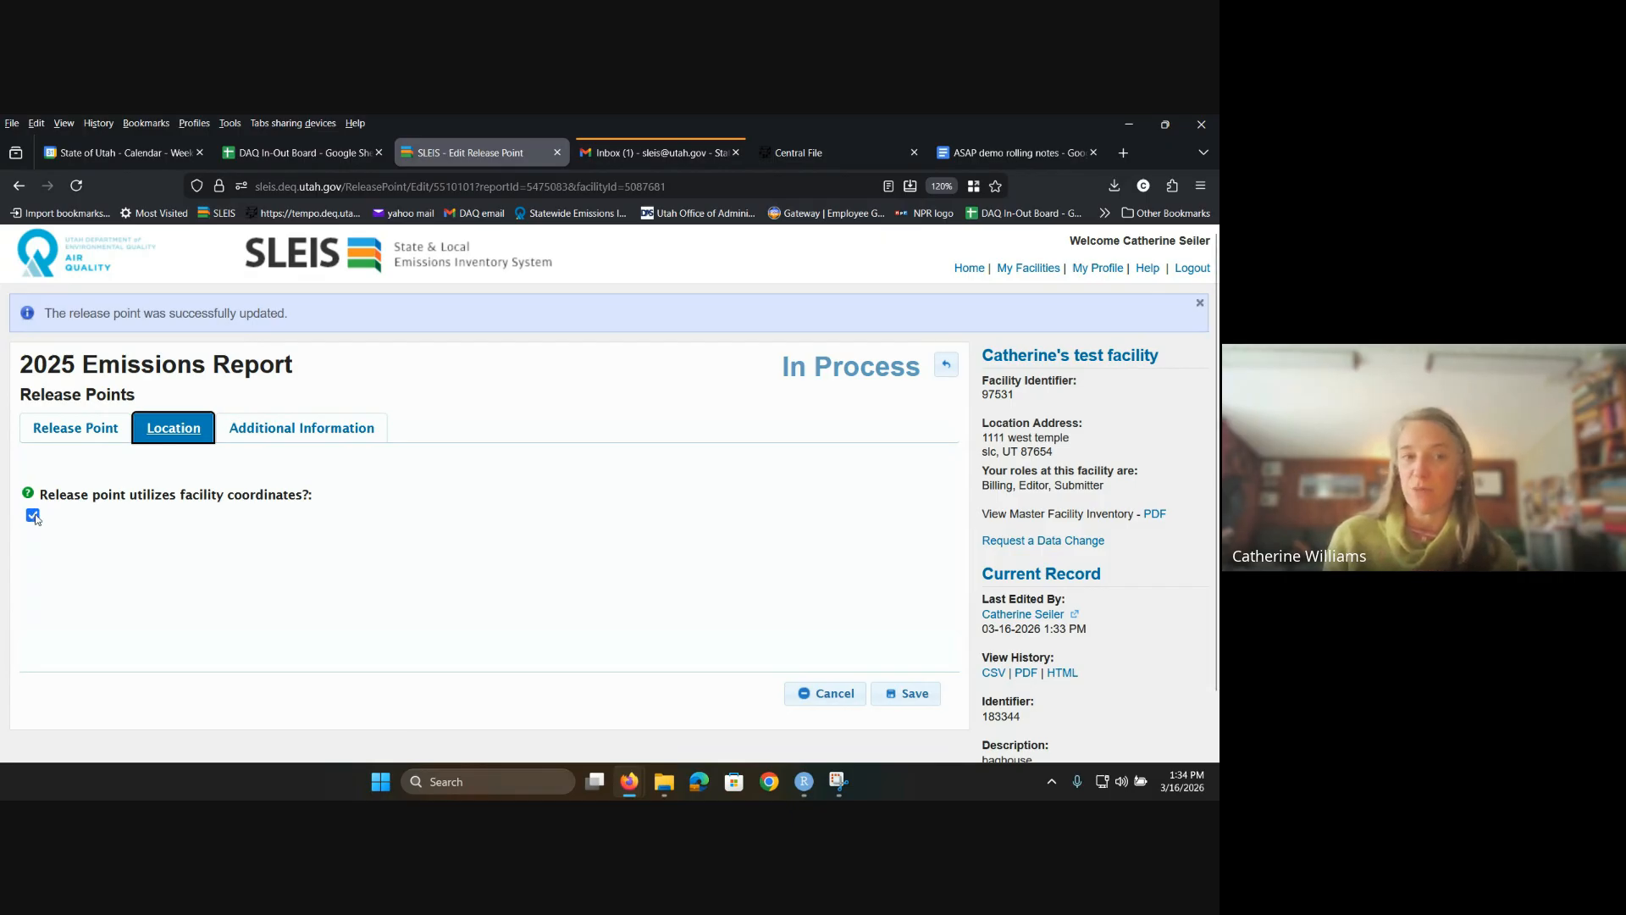
Step: Toggle 'Release point utilizes facility coordinates?' off and back on, then save the release point
{"action": "left_click", "coordinate": [34, 516]}
{"action": "scroll", "coordinate": [433, 508], "scroll_direction": "down", "scroll_amount": 2}
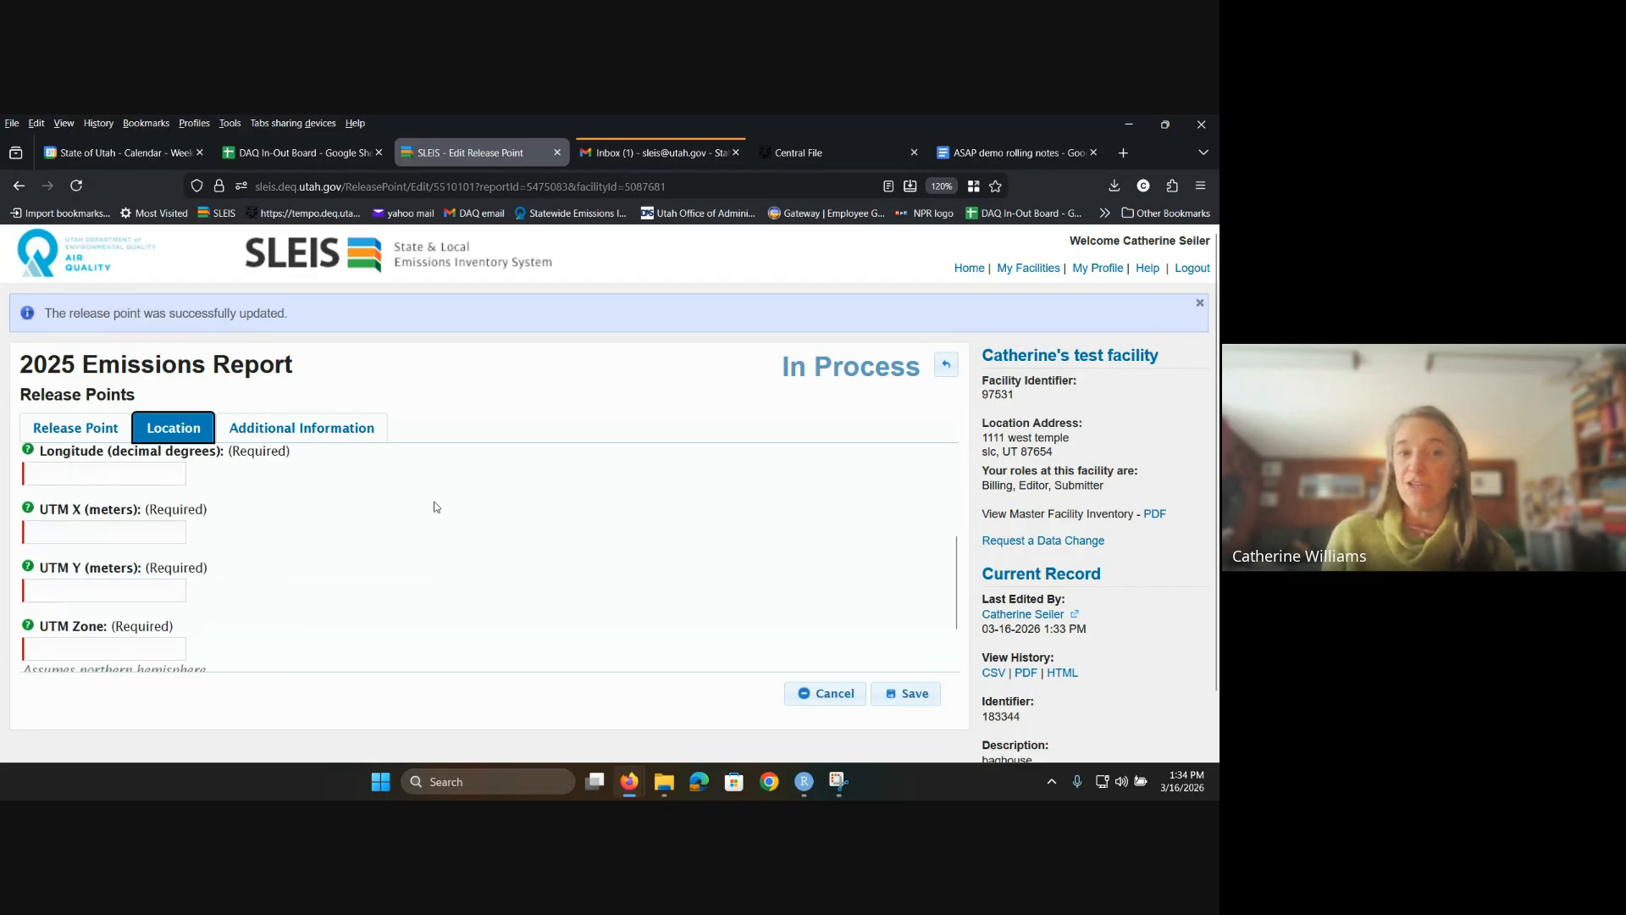
{"action": "scroll", "coordinate": [436, 511], "scroll_direction": "up", "scroll_amount": 2}
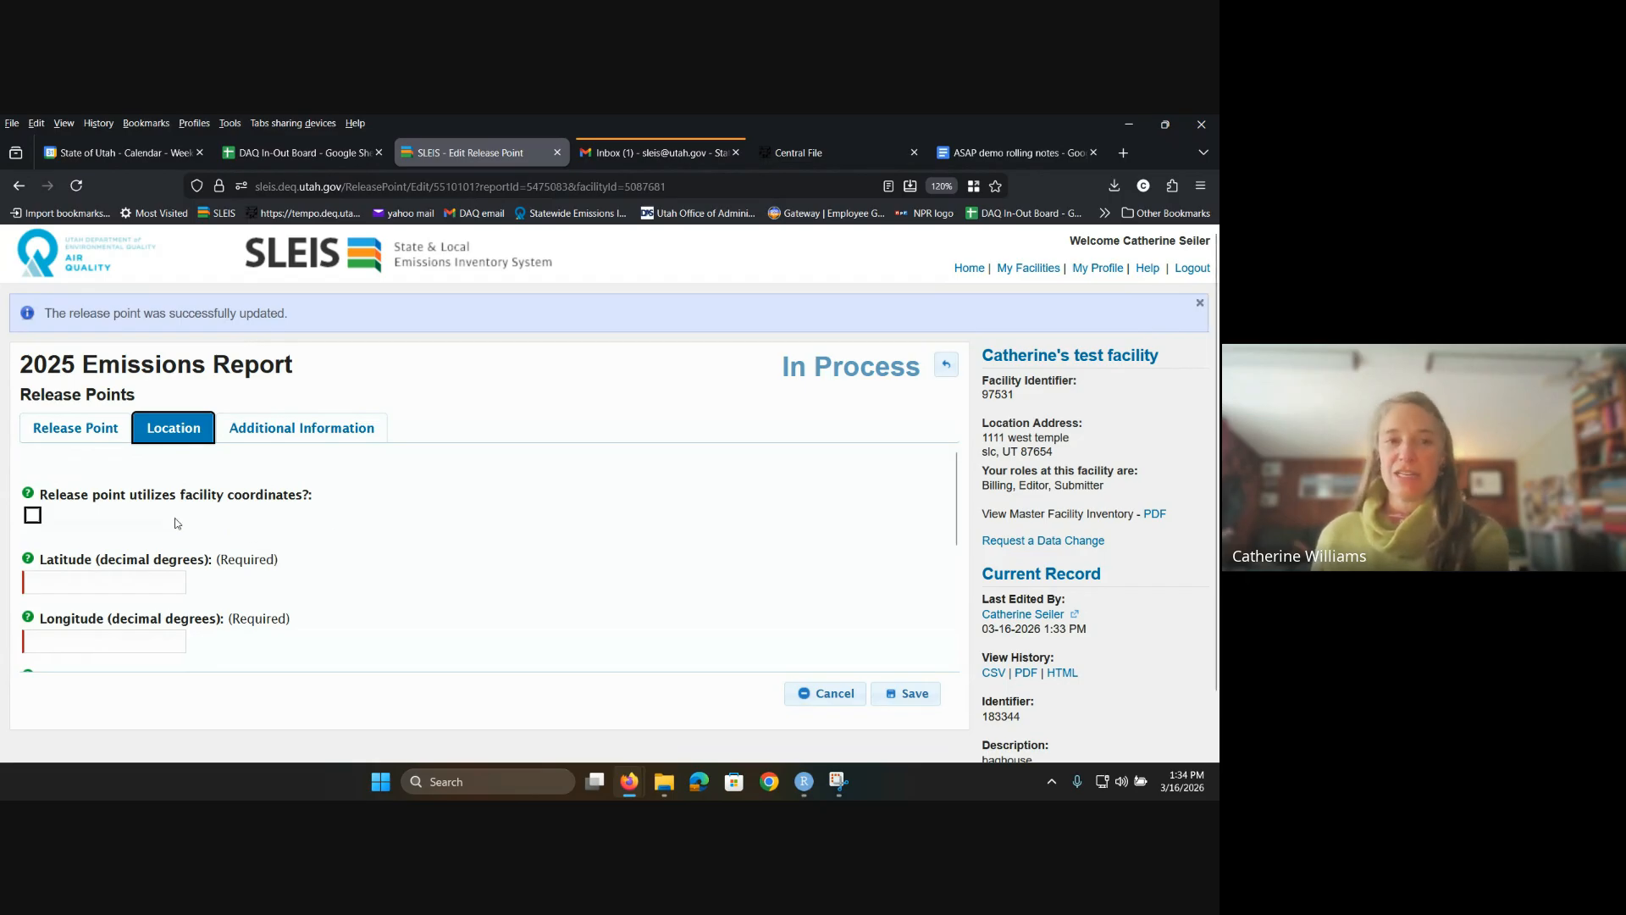
{"action": "left_click", "coordinate": [31, 516]}
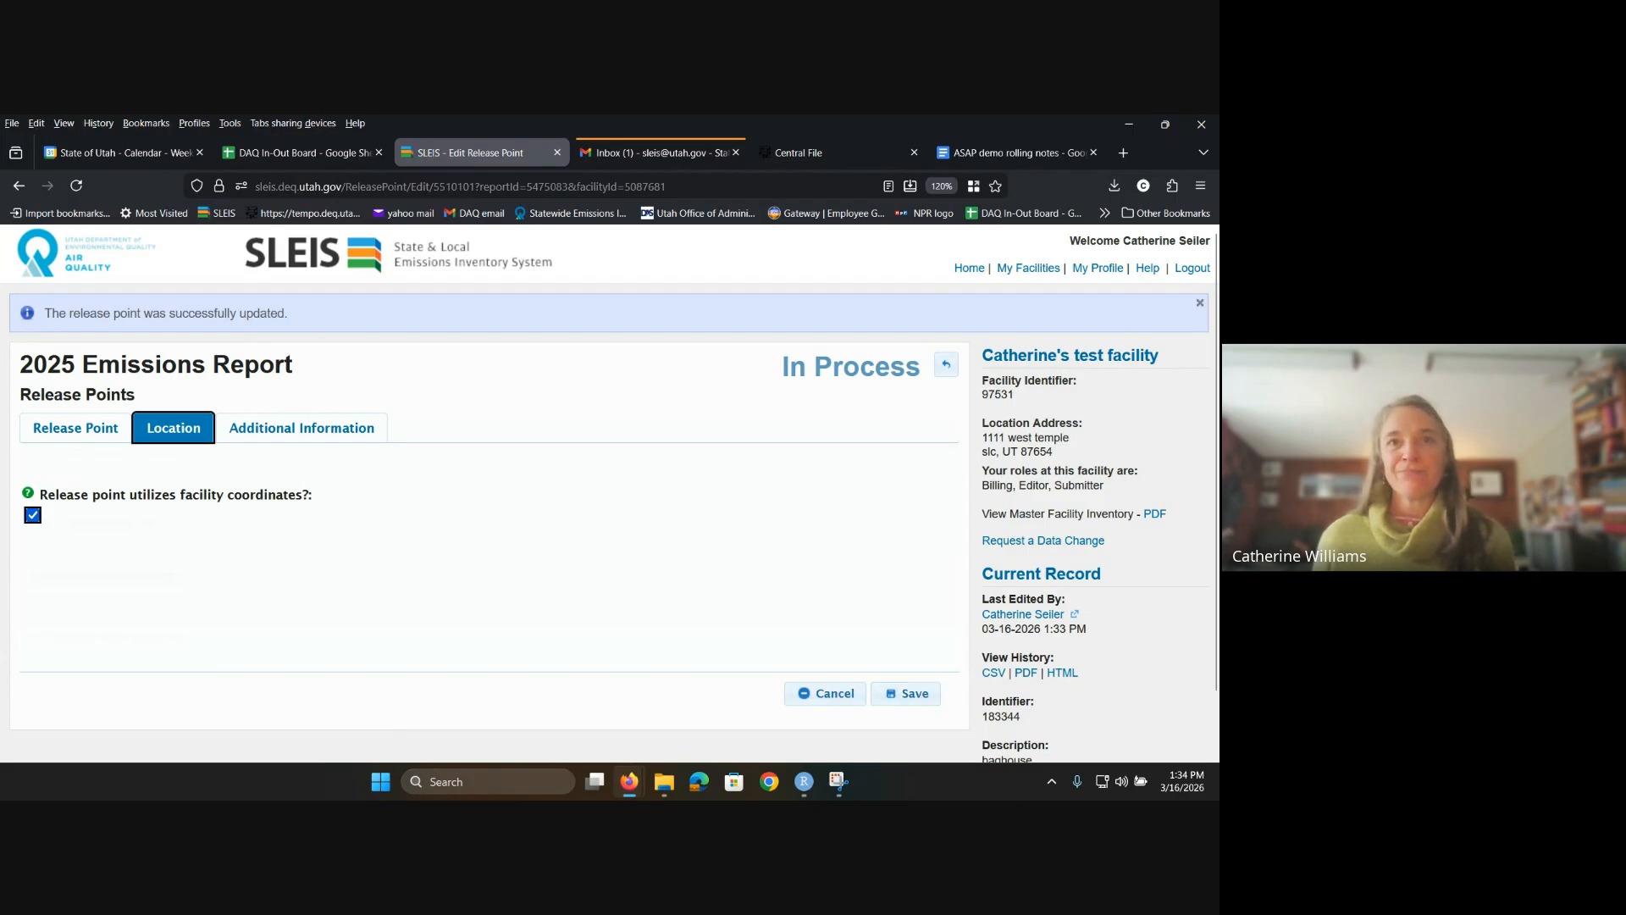
{"action": "left_click", "coordinate": [904, 696]}
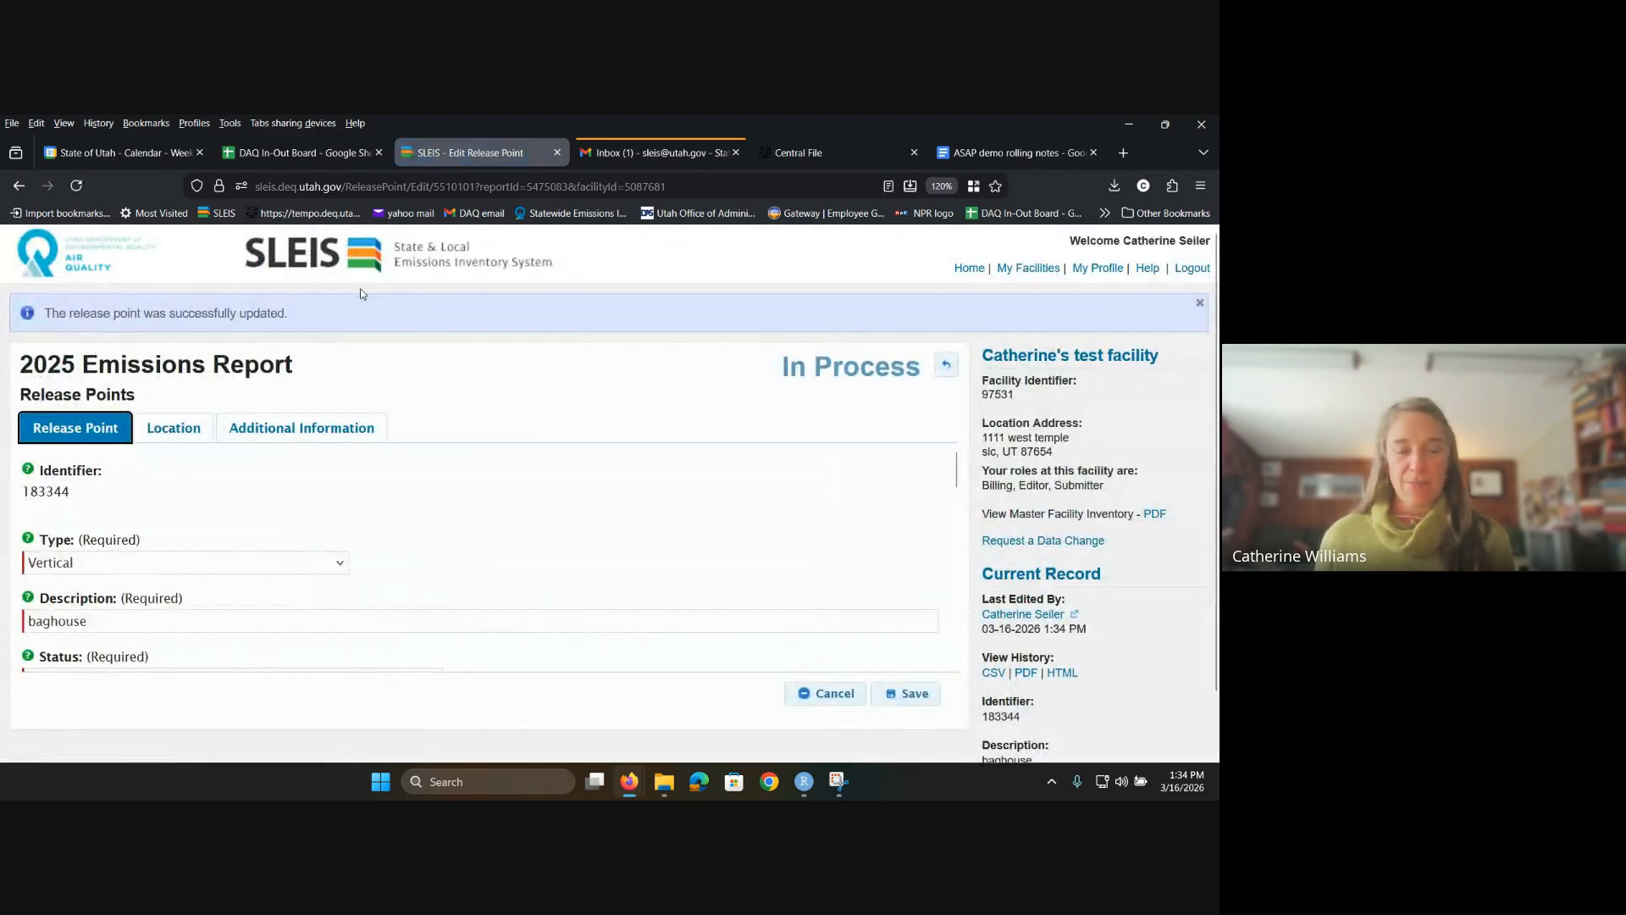
Step: Go back through the release point list to the 2025 Emissions Report overview
{"action": "left_click", "coordinate": [946, 365]}
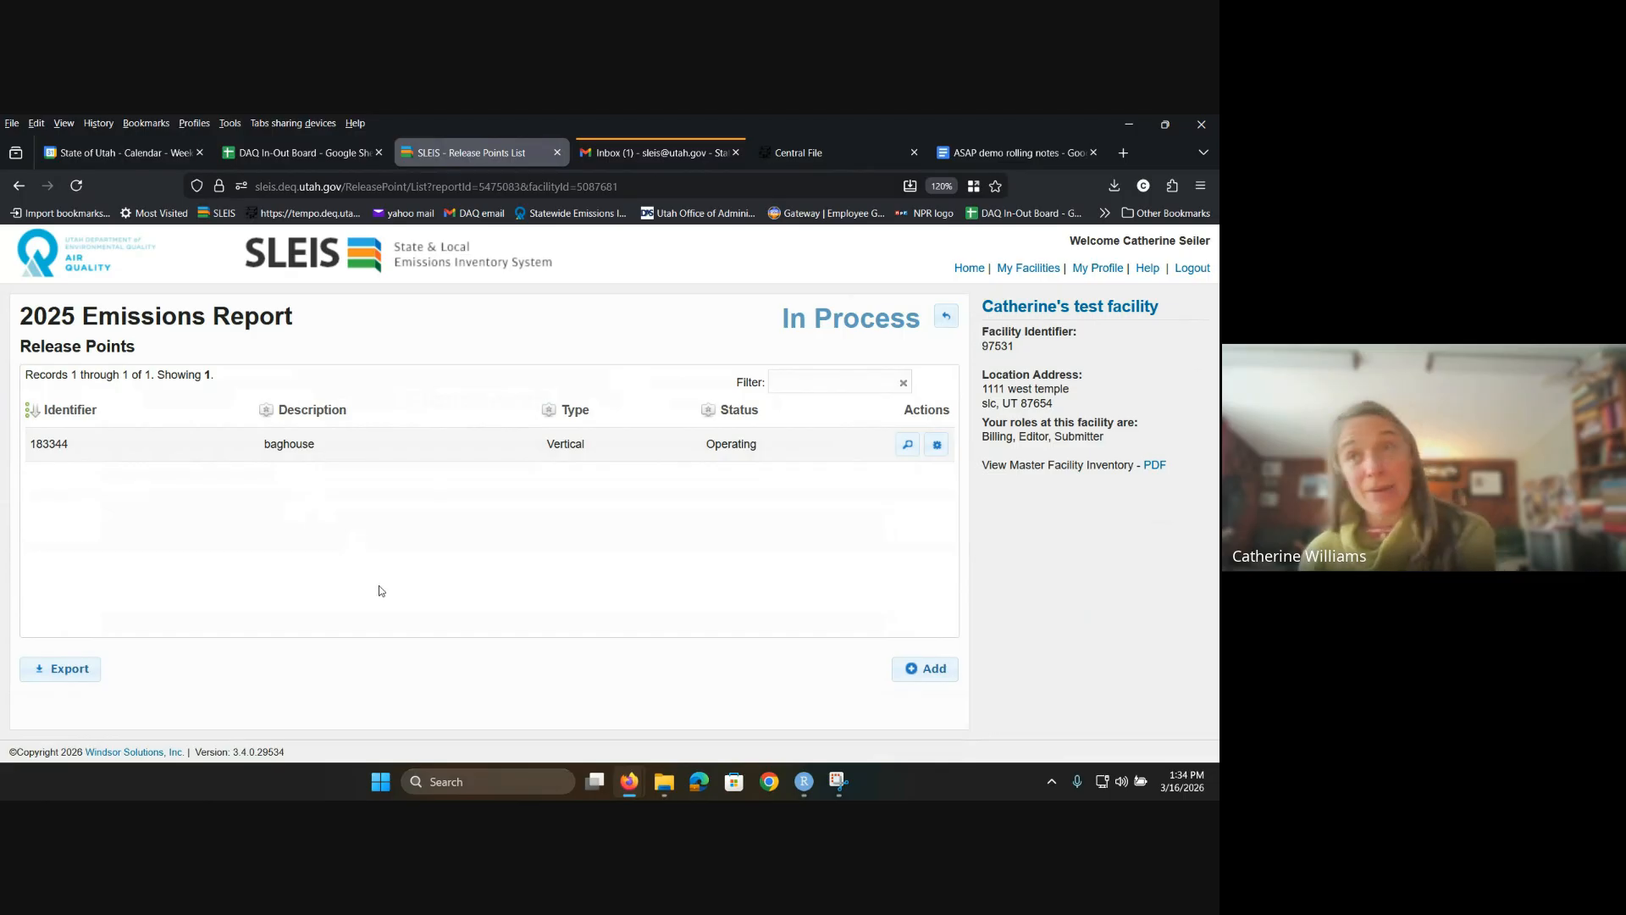
{"action": "left_click", "coordinate": [951, 321]}
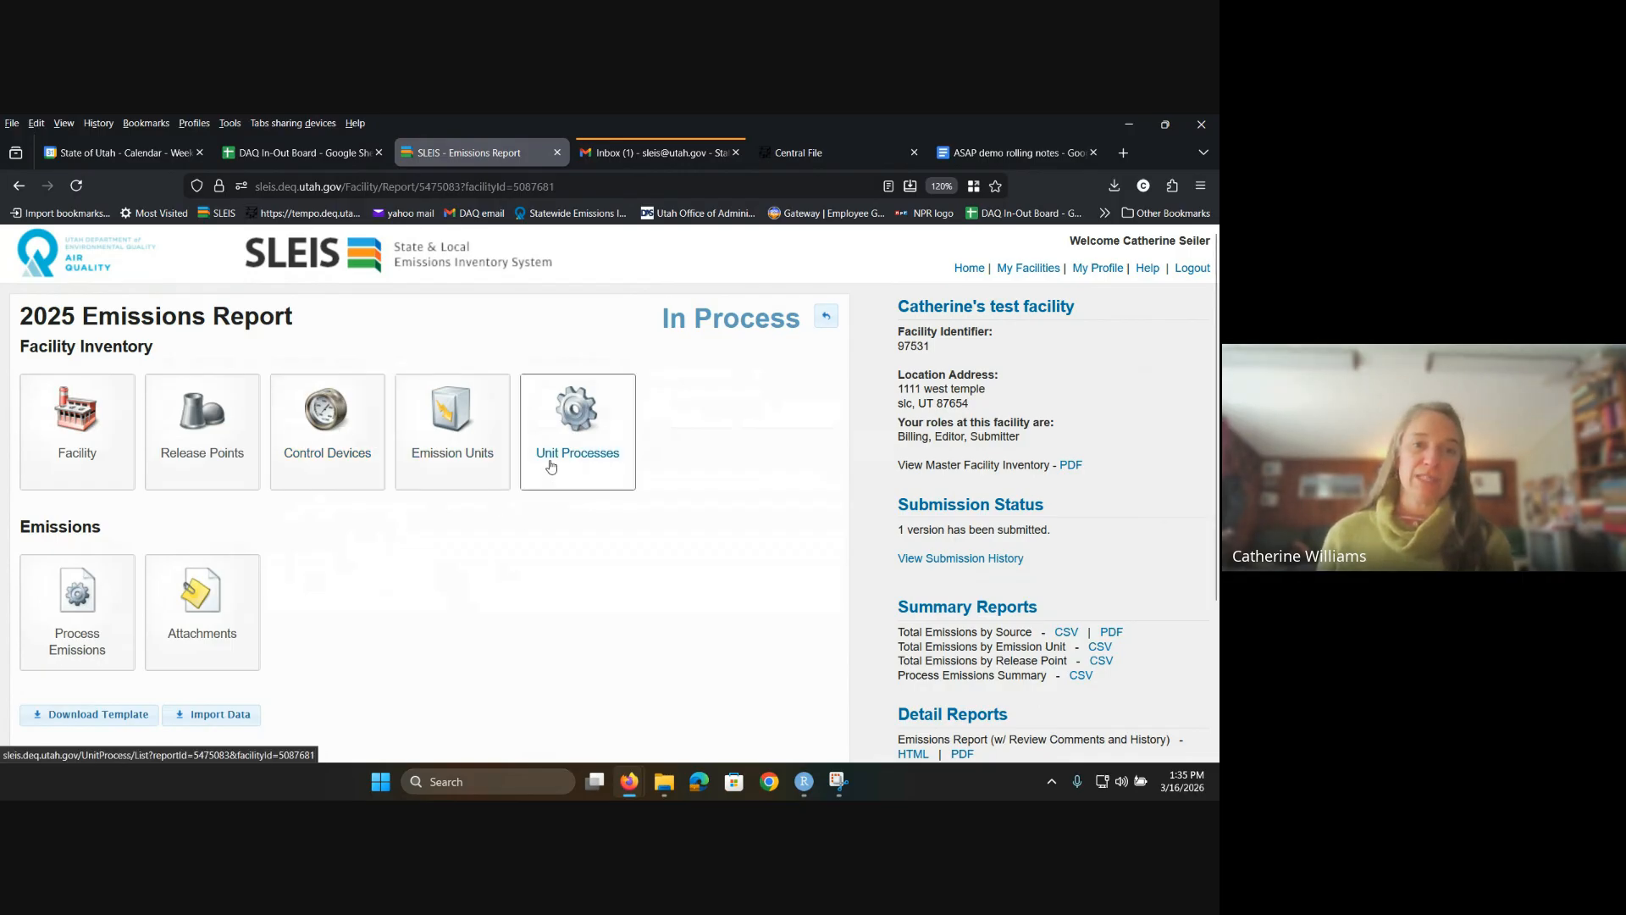
Step: Open the 2025 Unit Processes list and review the Natural Gas Boiler (6) details
{"action": "left_click", "coordinate": [551, 465]}
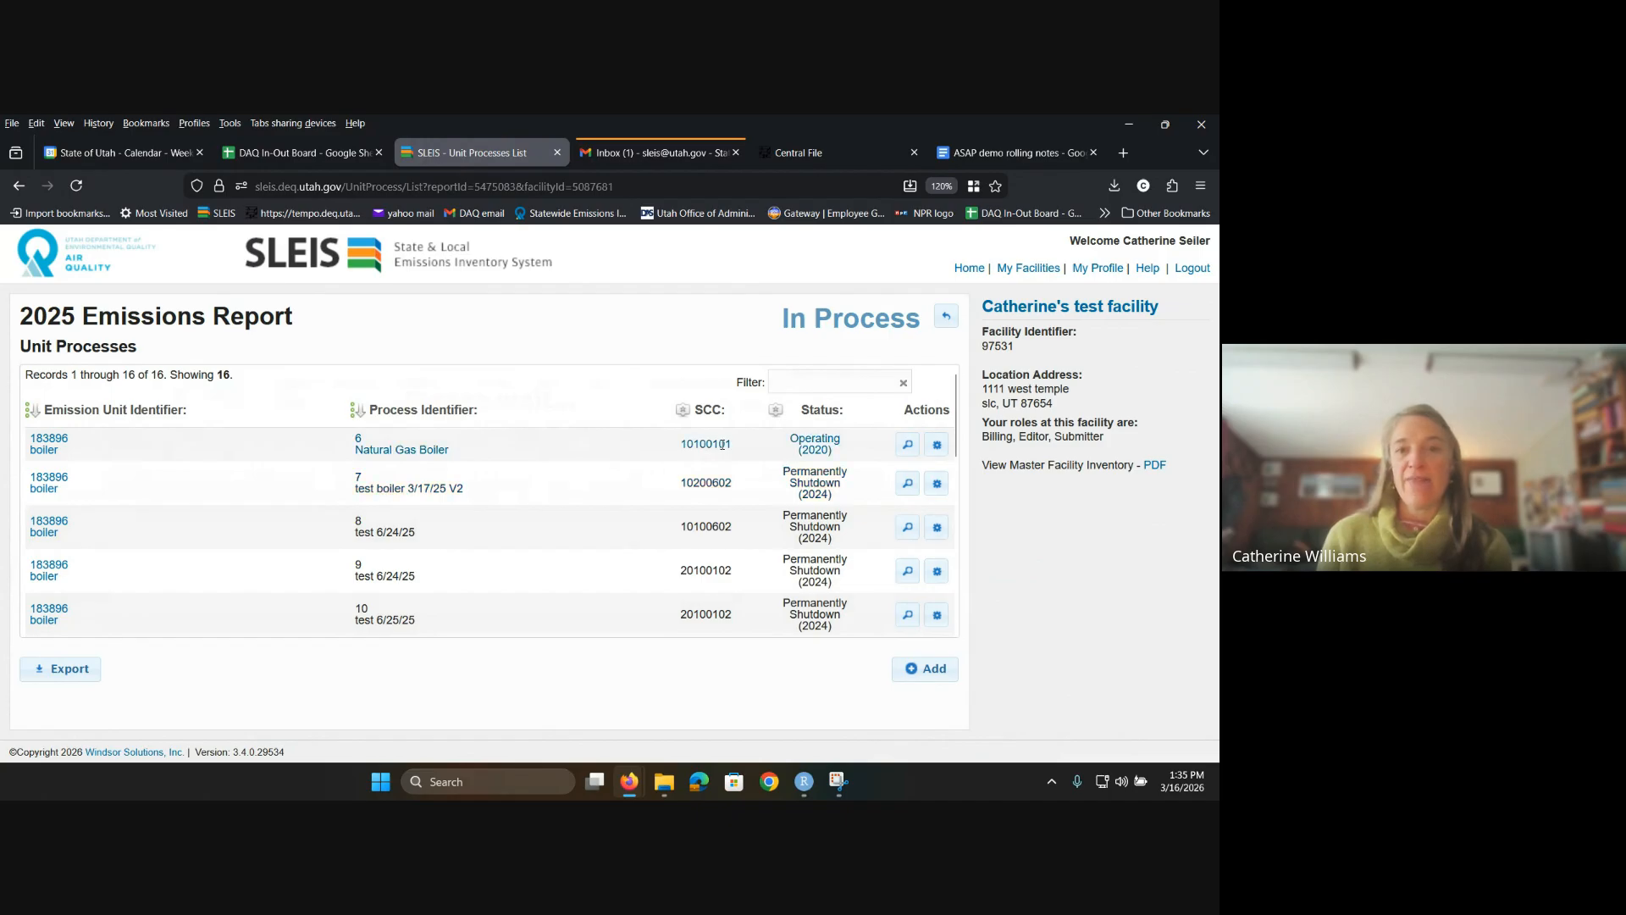
{"action": "mouse_move", "coordinate": [692, 442]}
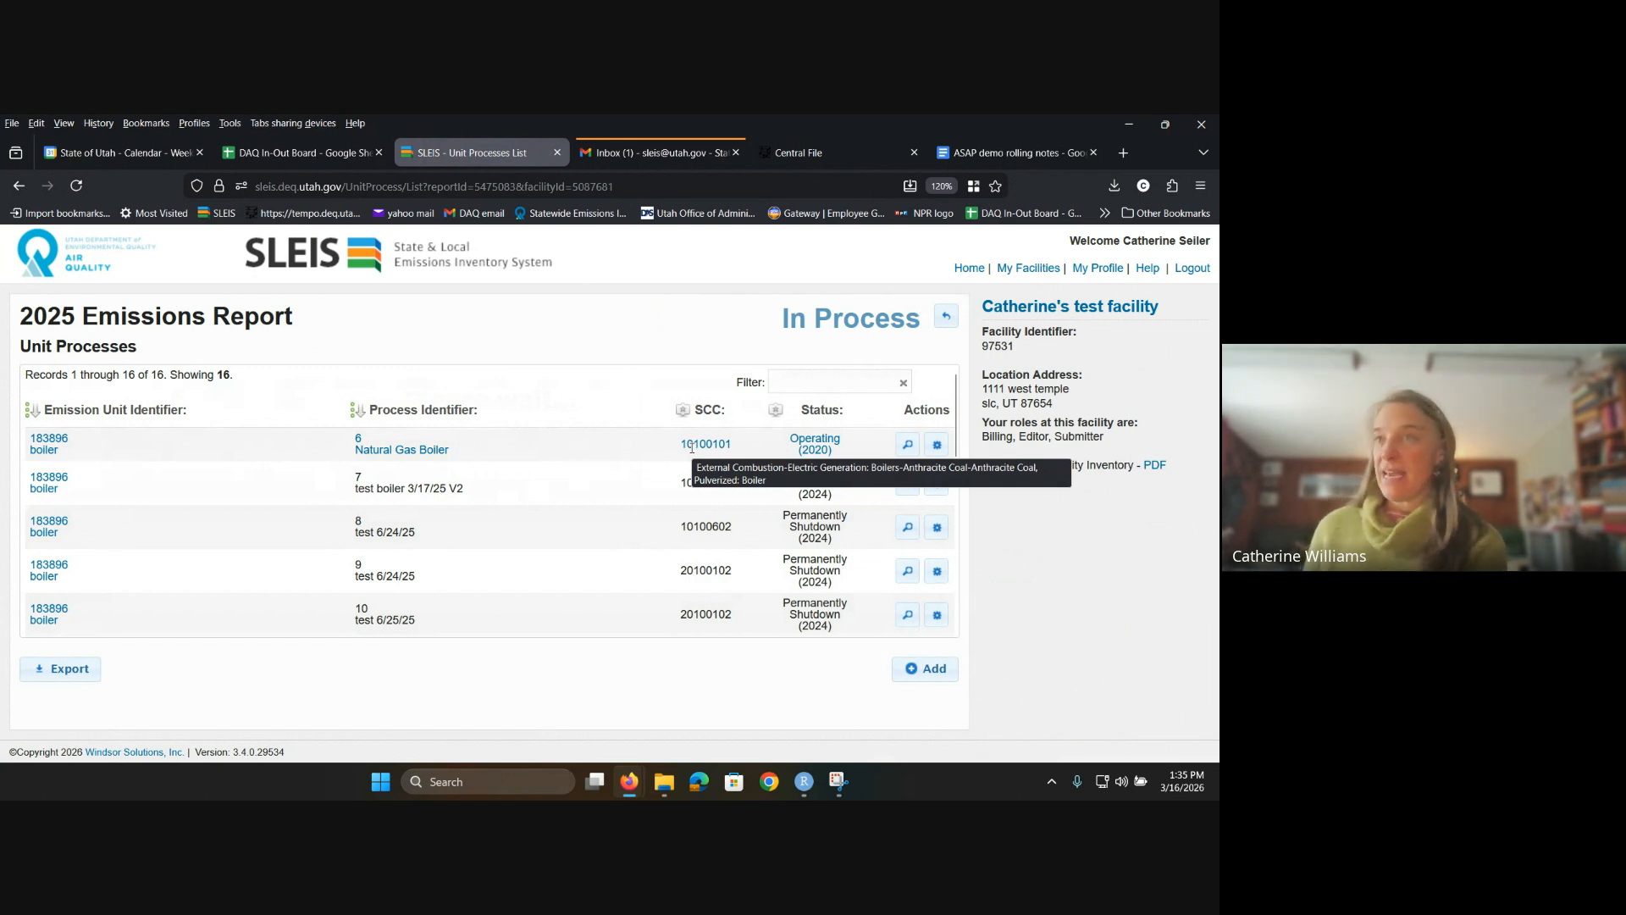
{"action": "left_click", "coordinate": [907, 446]}
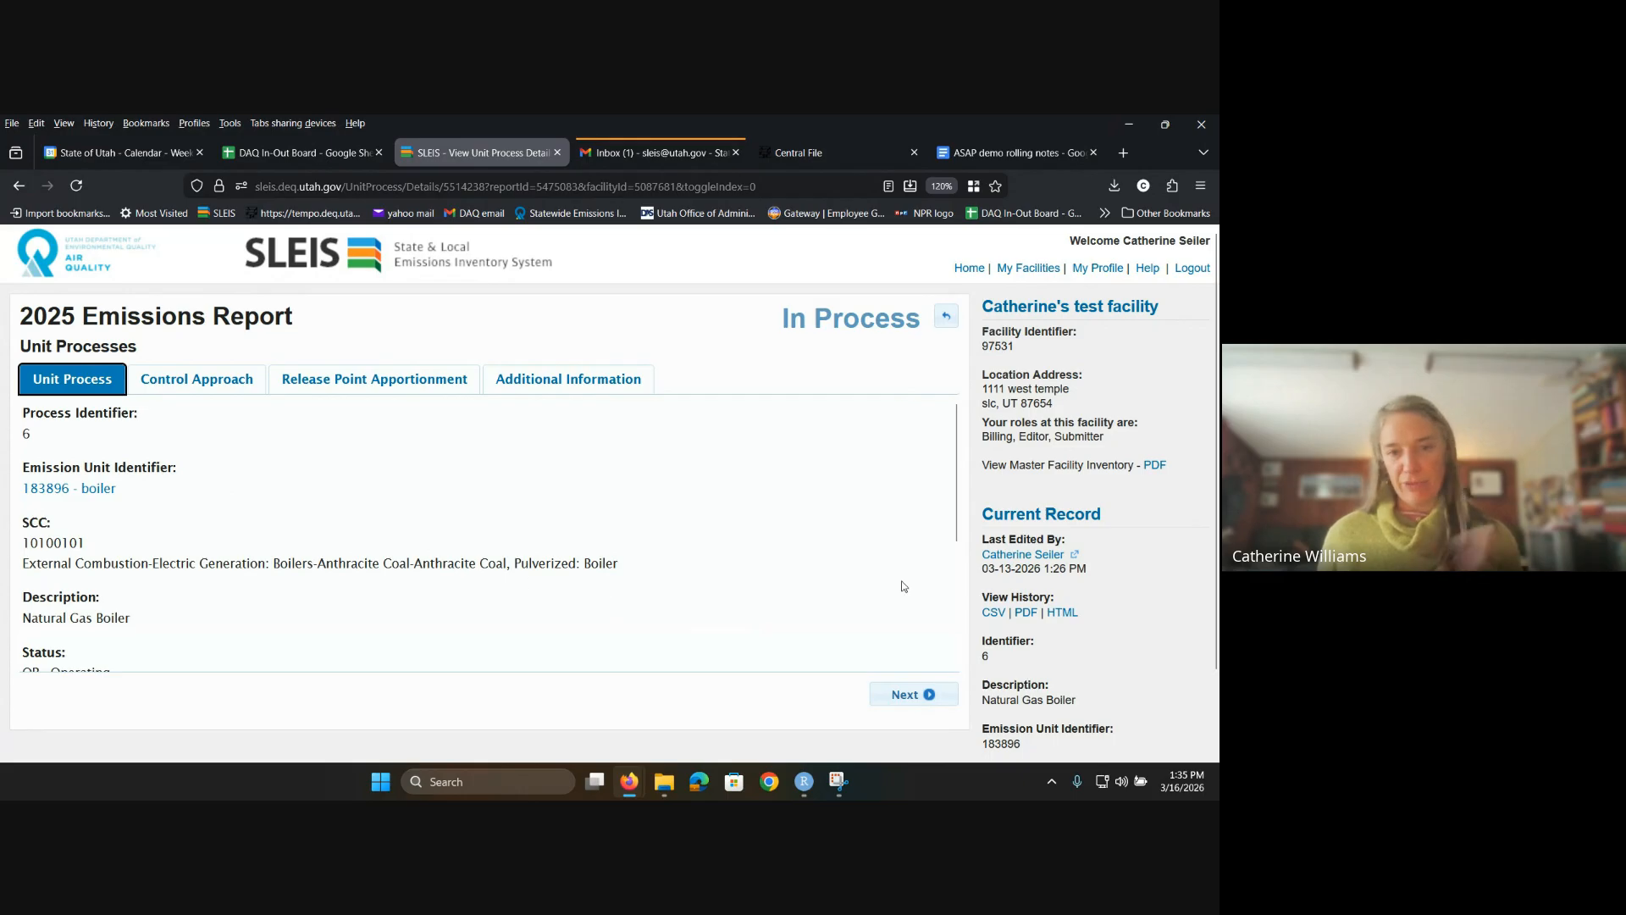
{"action": "left_click", "coordinate": [946, 316]}
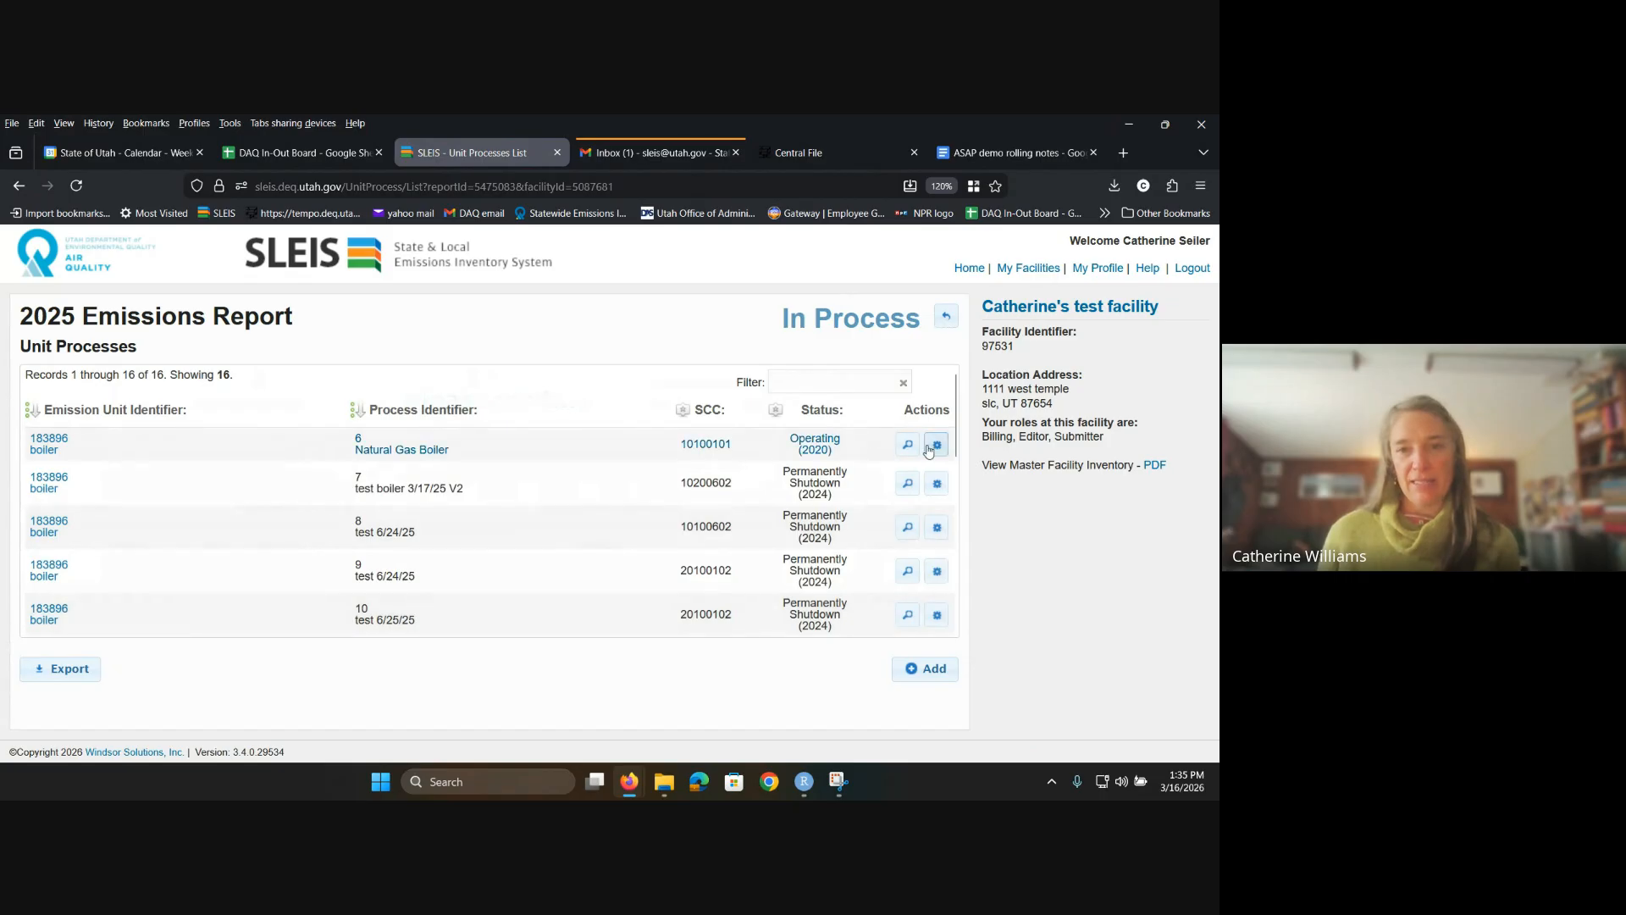
Step: Edit the Natural Gas Boiler (6) process, keeping External Combustion as its SCC category
{"action": "left_click", "coordinate": [935, 446]}
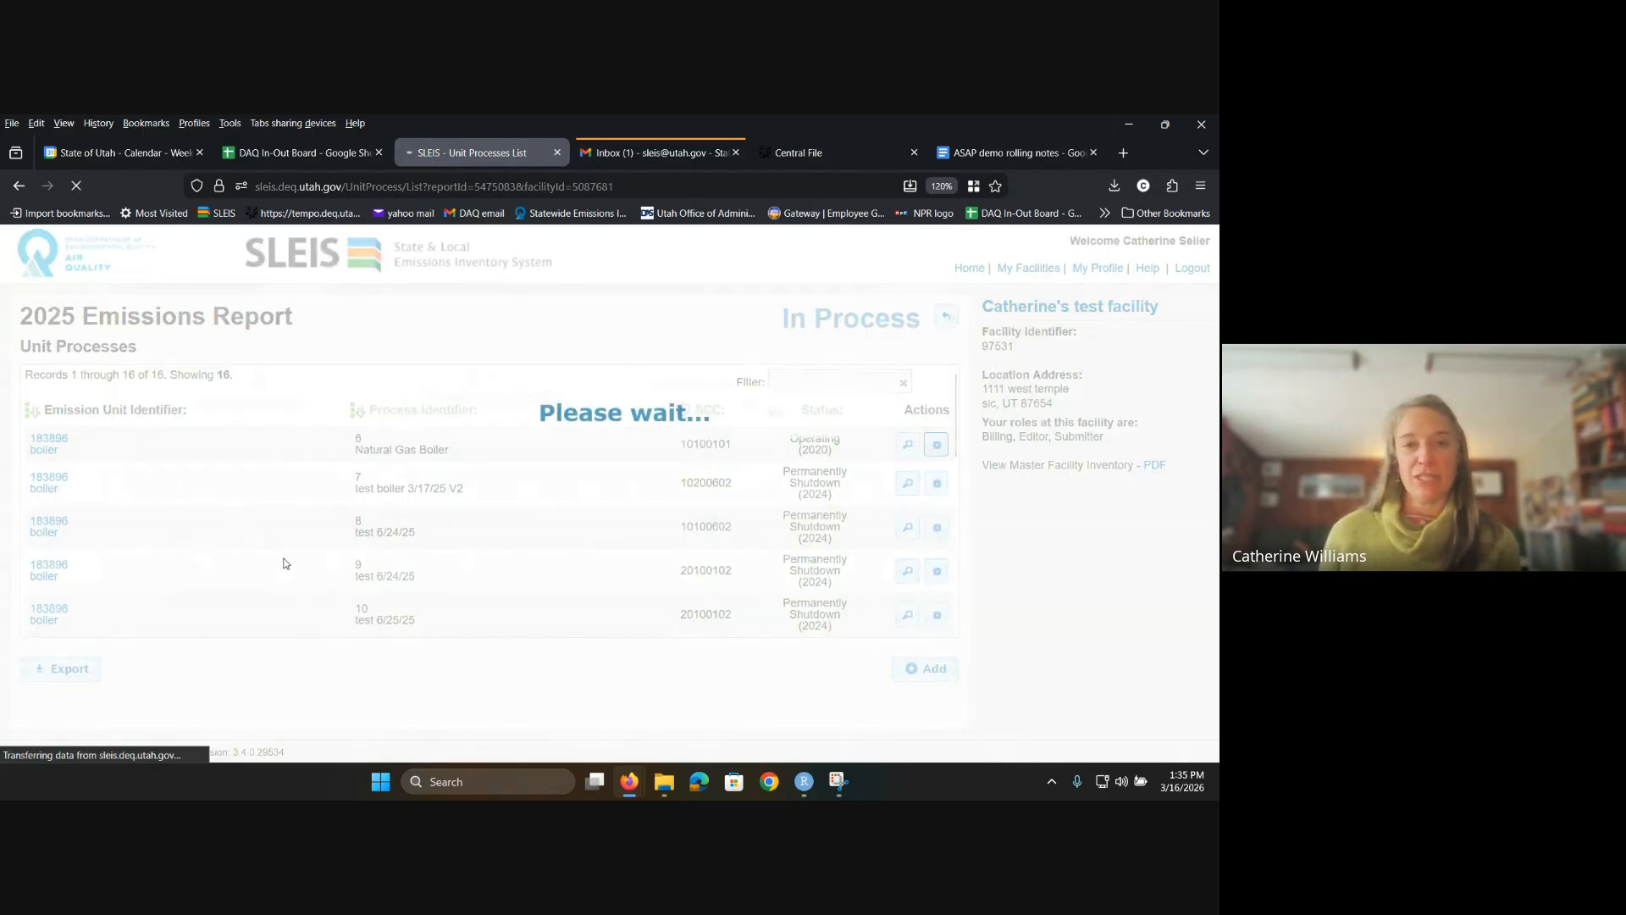
{"action": "scroll", "coordinate": [513, 566], "scroll_direction": "down", "scroll_amount": 2}
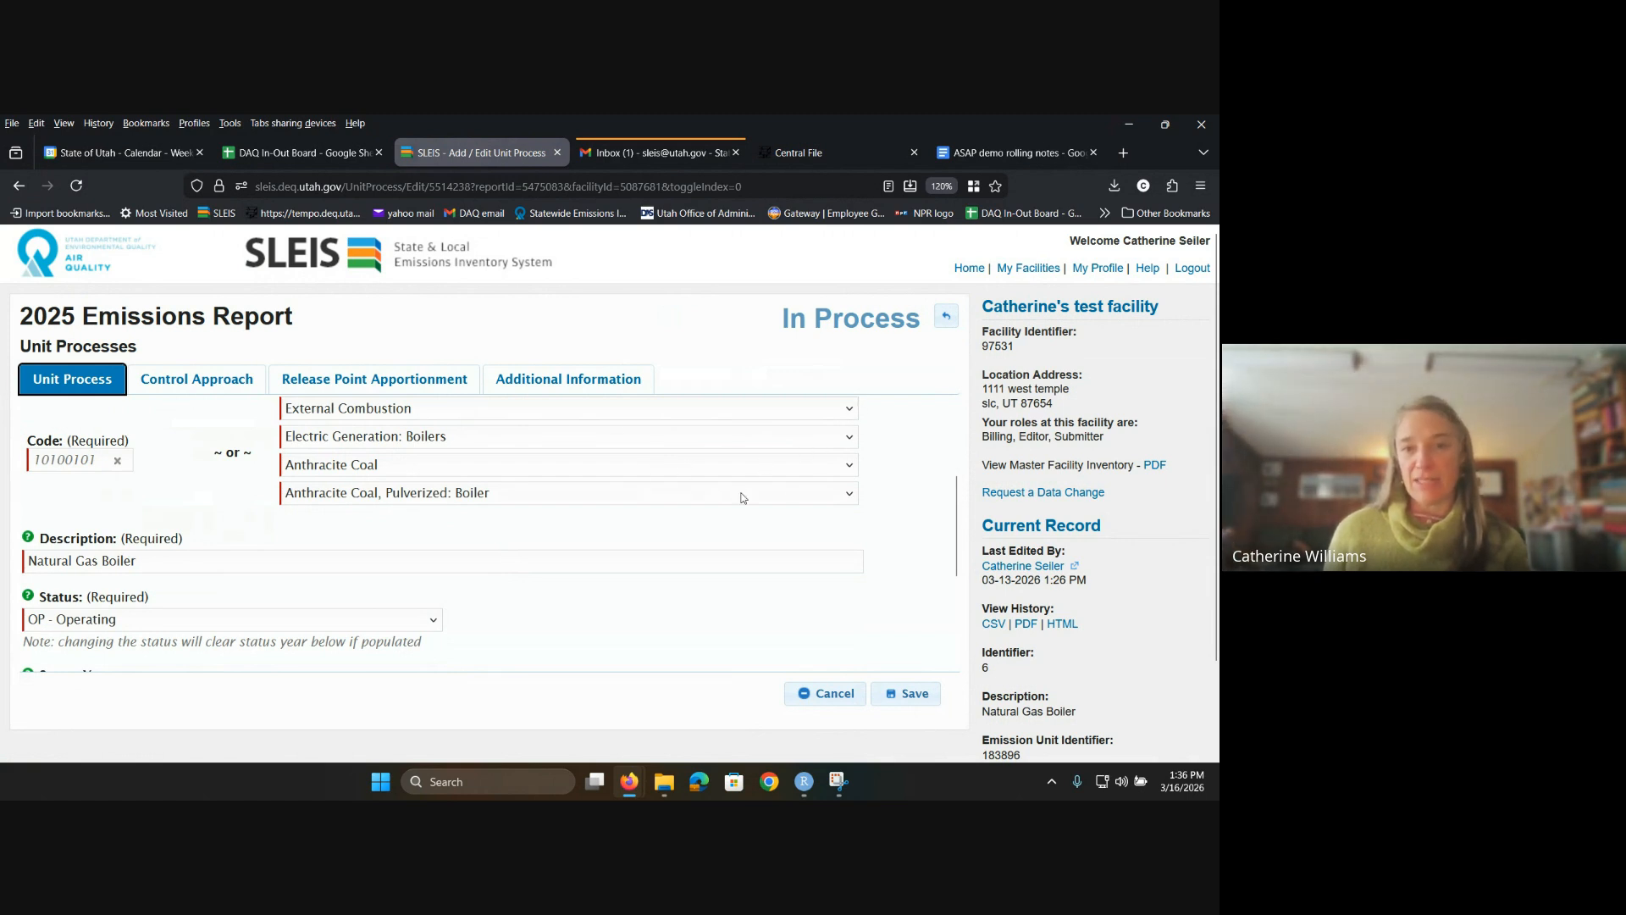
{"action": "left_click", "coordinate": [844, 417]}
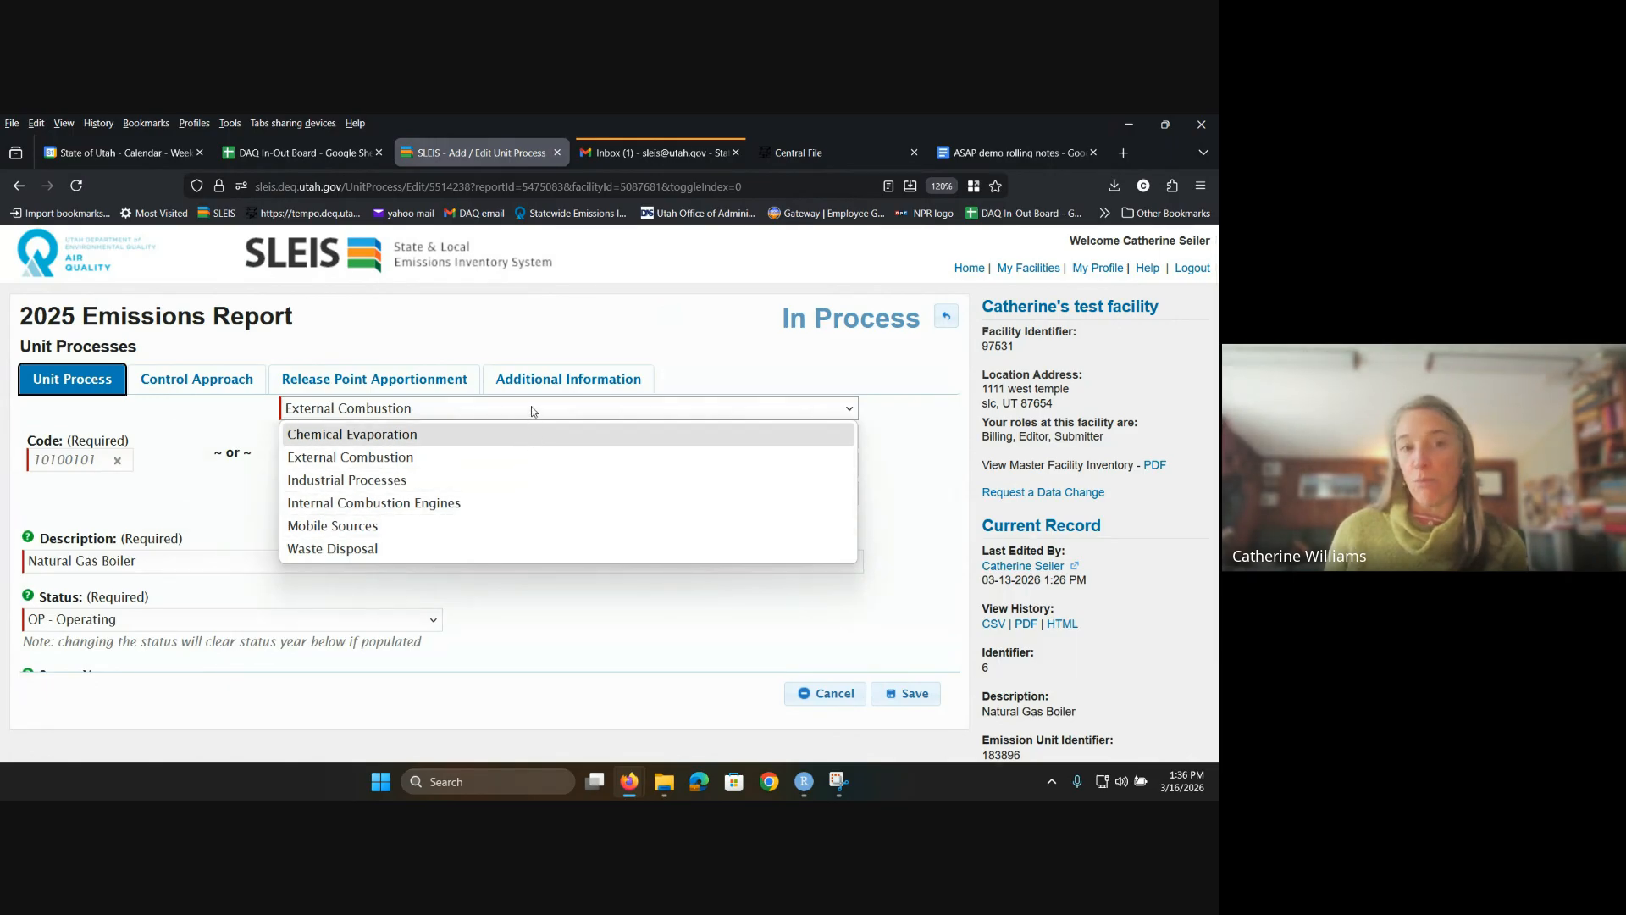
{"action": "left_click", "coordinate": [519, 458]}
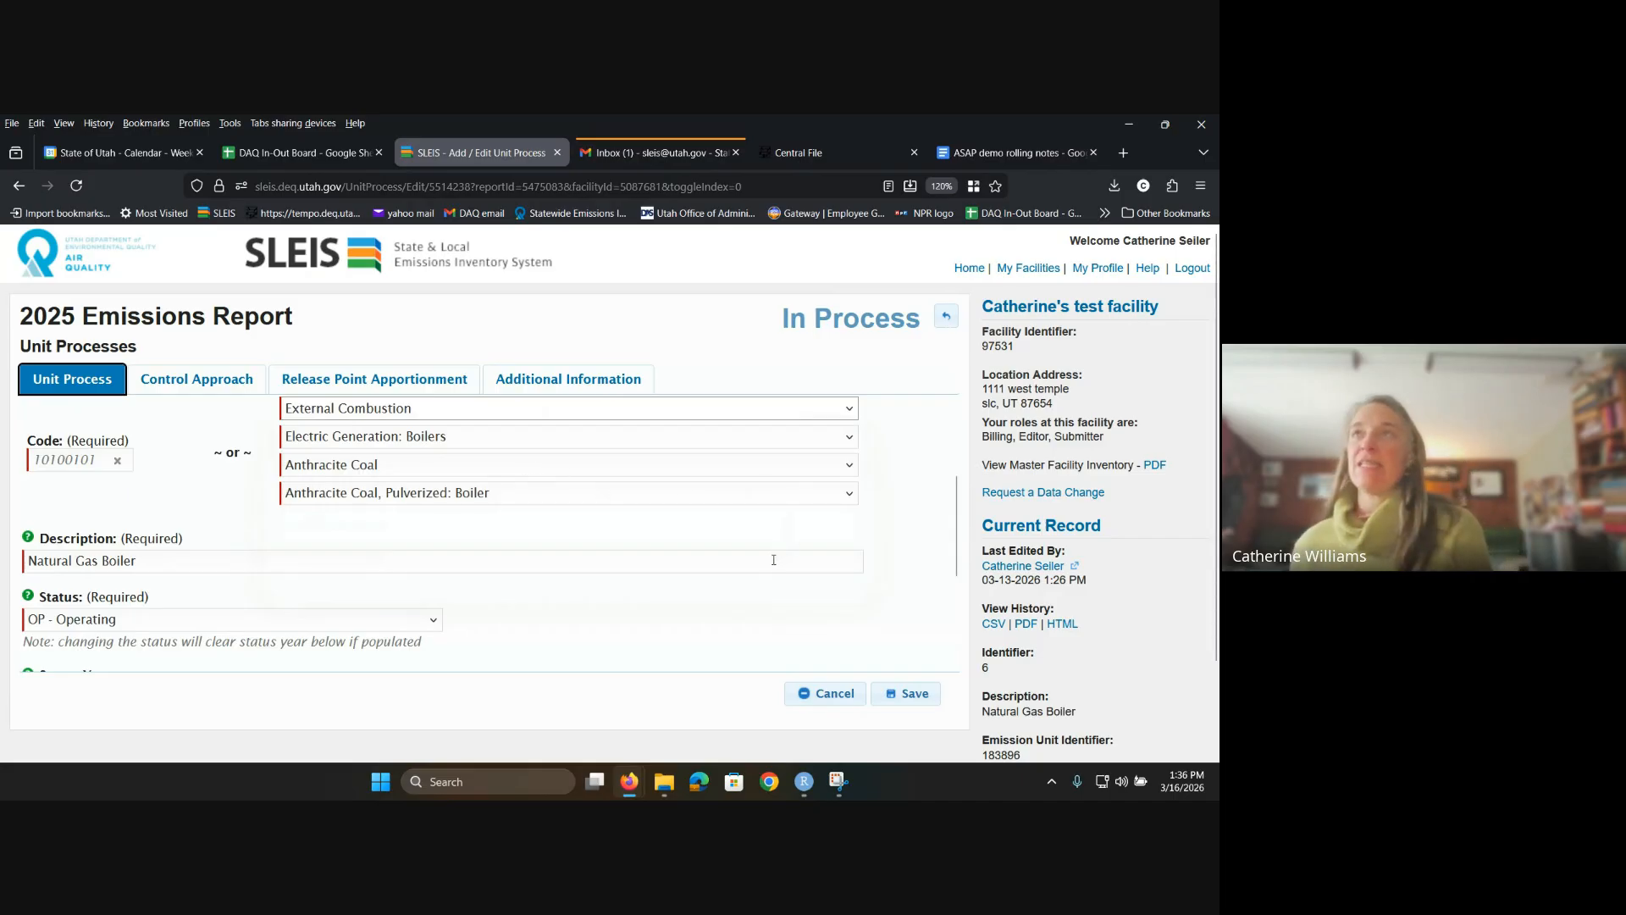
{"action": "scroll", "coordinate": [773, 560], "scroll_direction": "up", "scroll_amount": 3}
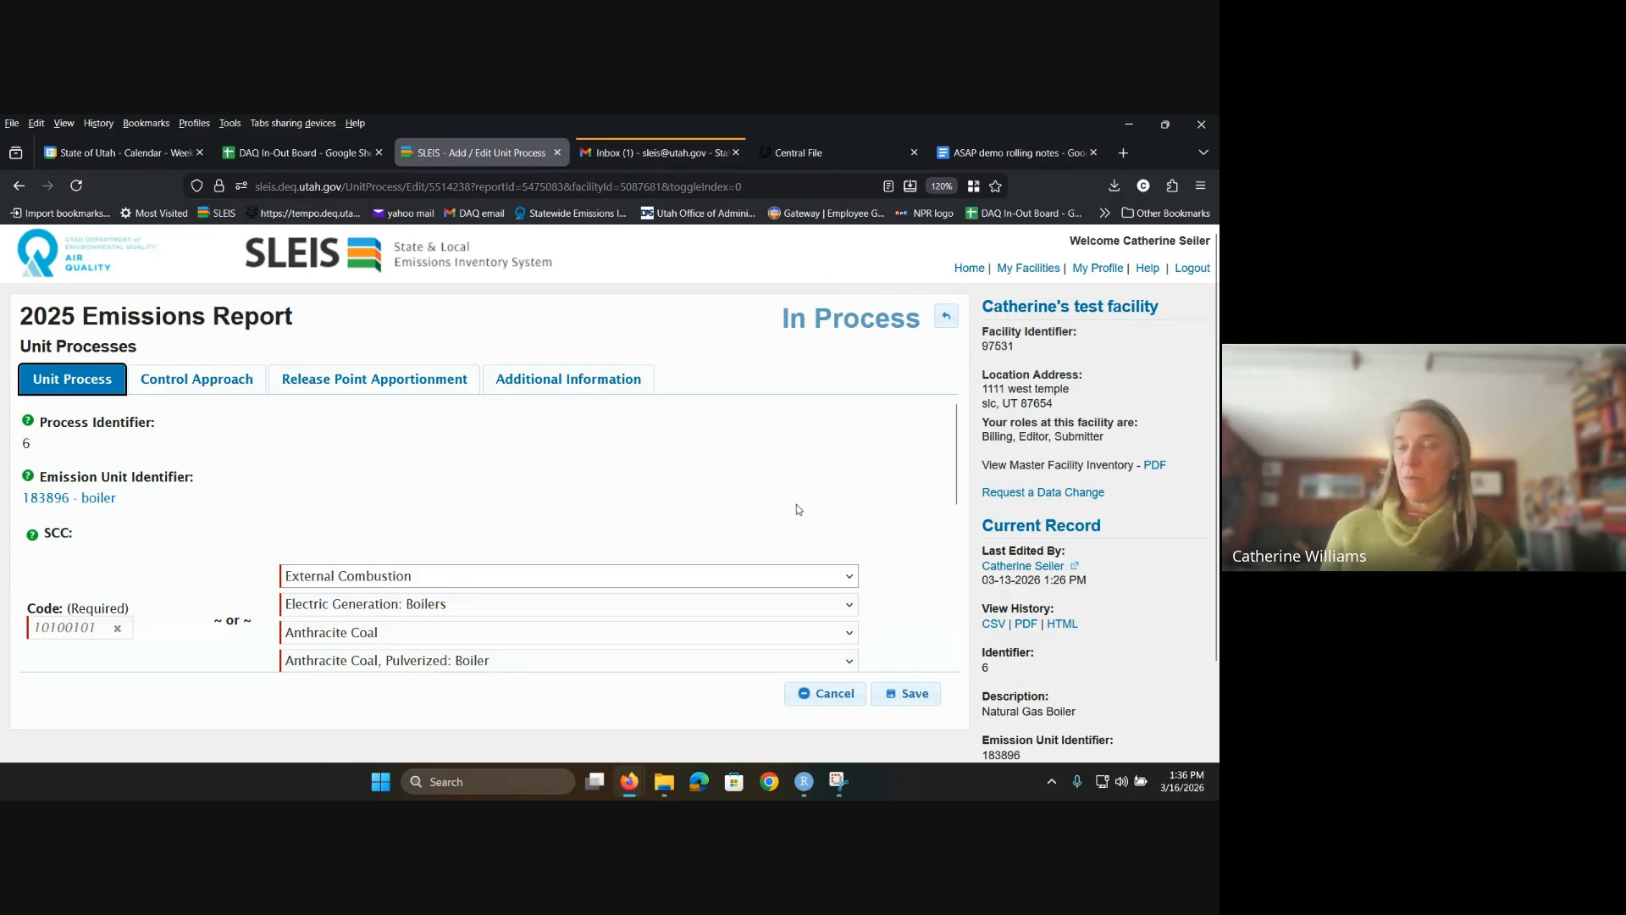
{"action": "scroll", "coordinate": [563, 542], "scroll_direction": "down", "scroll_amount": 2}
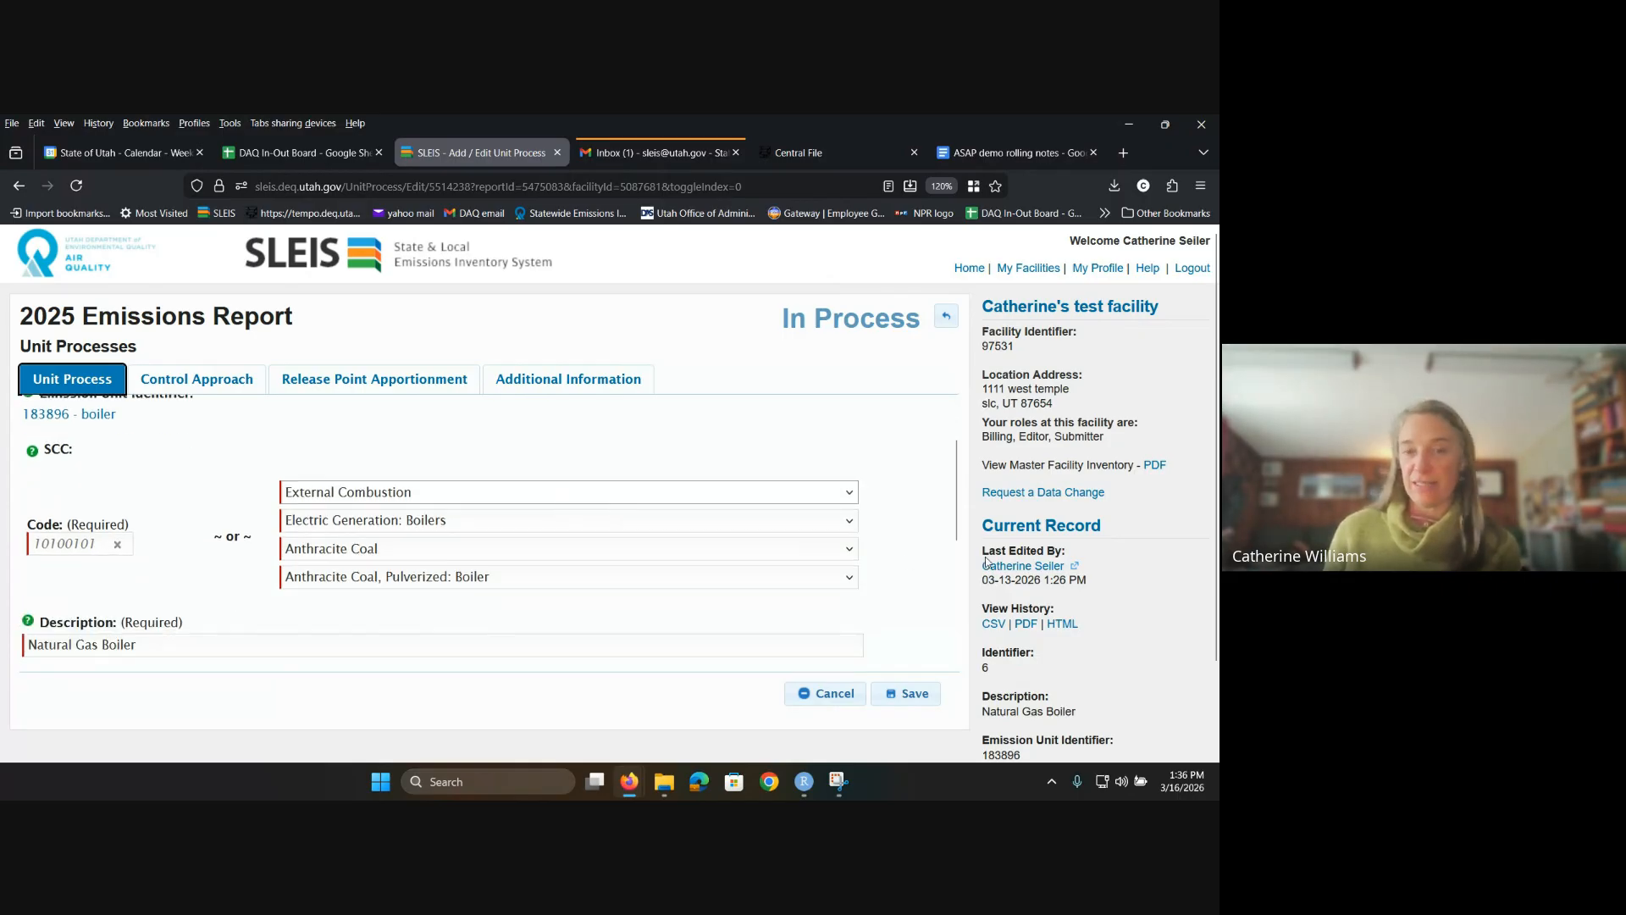
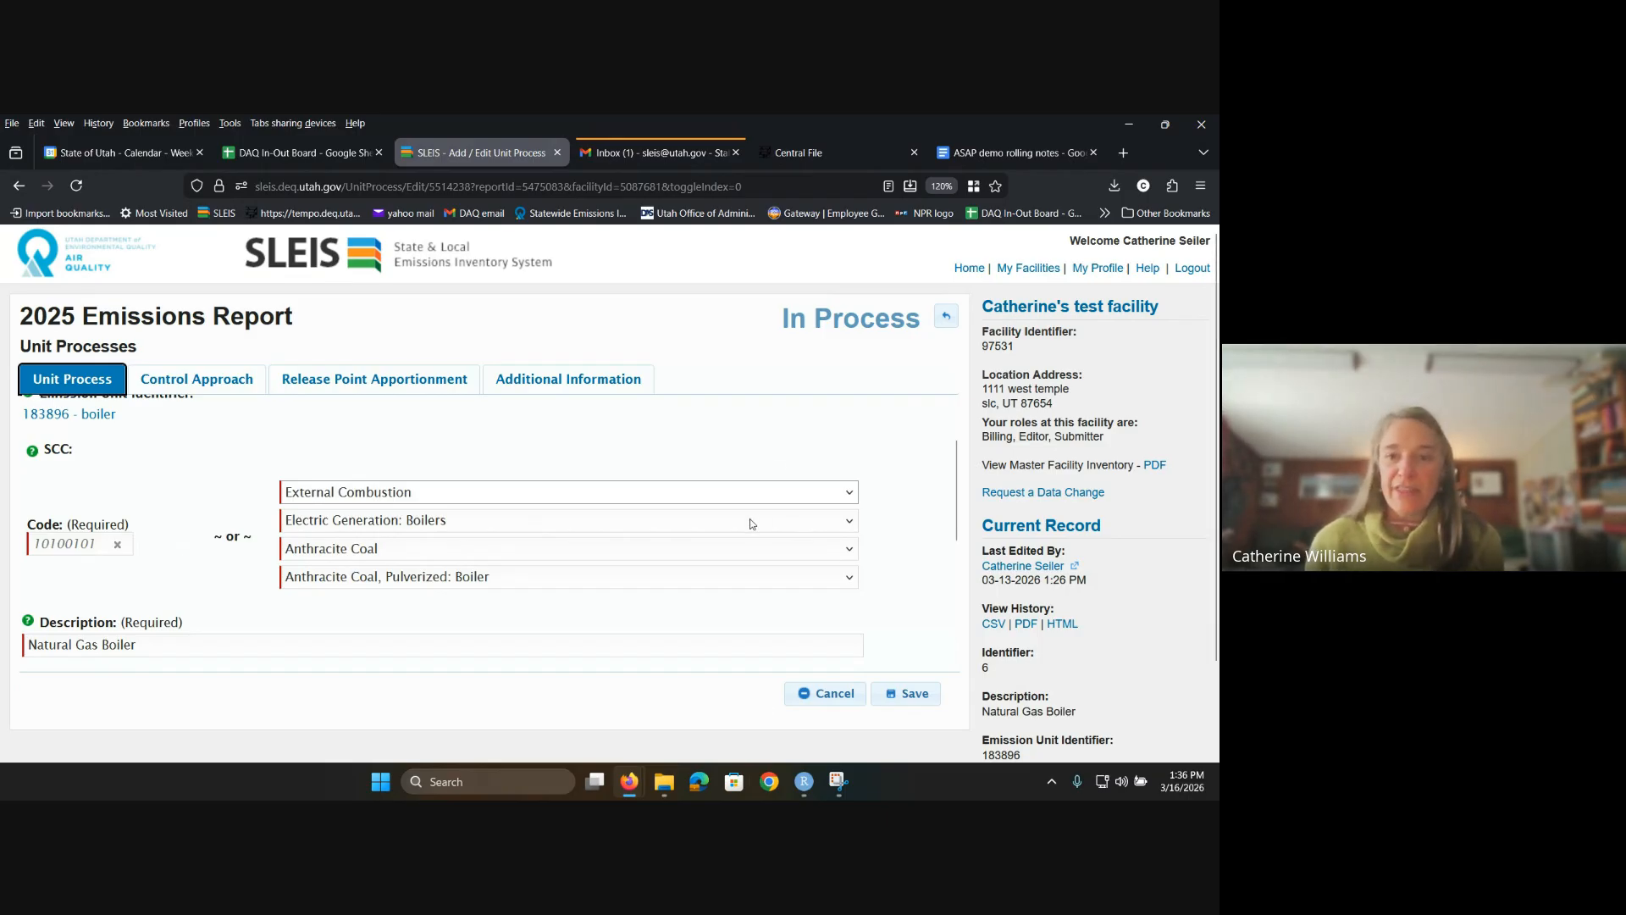
Step: Review the boiler's control approach and its 100% apportionment to release point 183344 - baghouse
{"action": "left_click", "coordinate": [196, 380]}
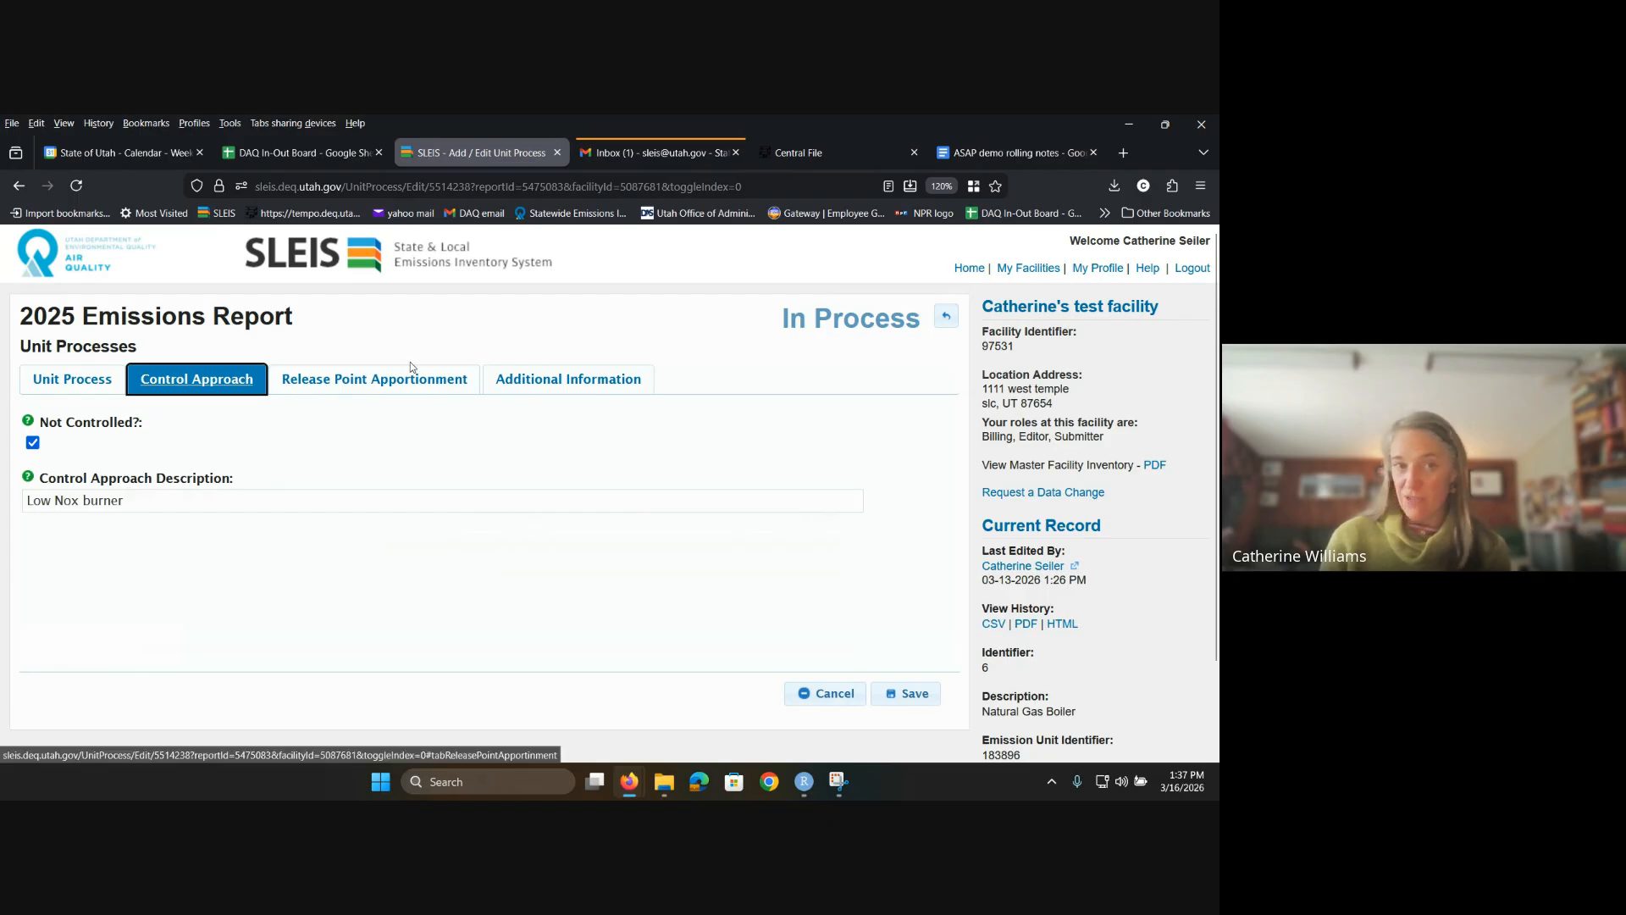
{"action": "left_click", "coordinate": [286, 380]}
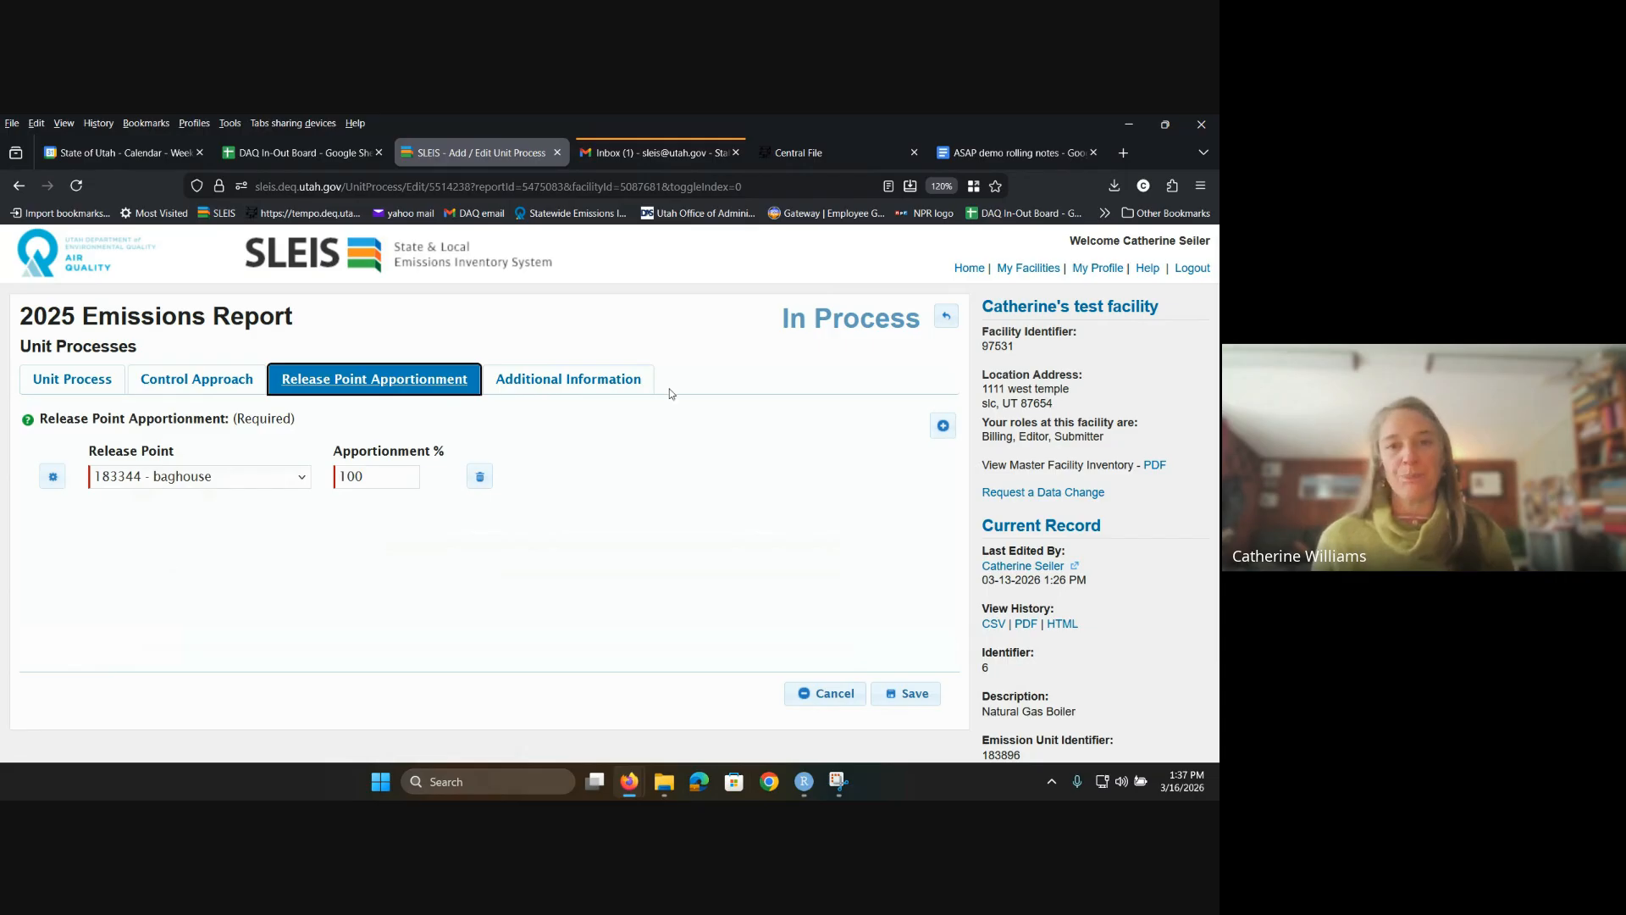
Step: Go back to the 2025 Unit Processes list and scroll through its 16 records
{"action": "left_click", "coordinate": [947, 316]}
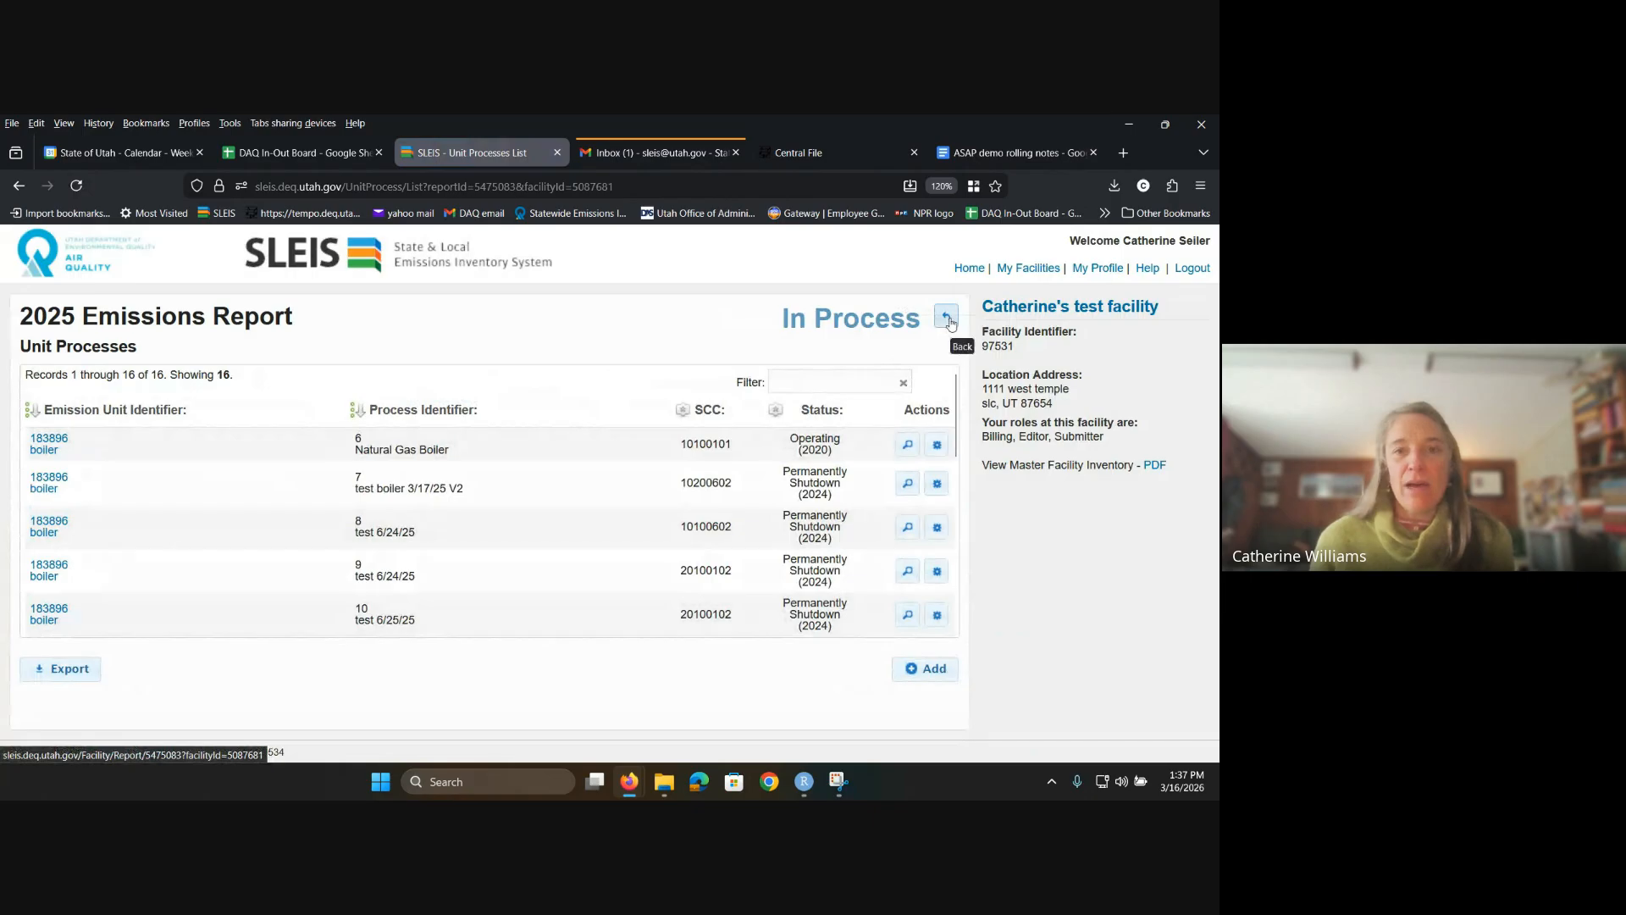
{"action": "scroll", "coordinate": [826, 474], "scroll_direction": "down", "scroll_amount": 1}
{"action": "scroll", "coordinate": [826, 474], "scroll_direction": "down", "scroll_amount": 10}
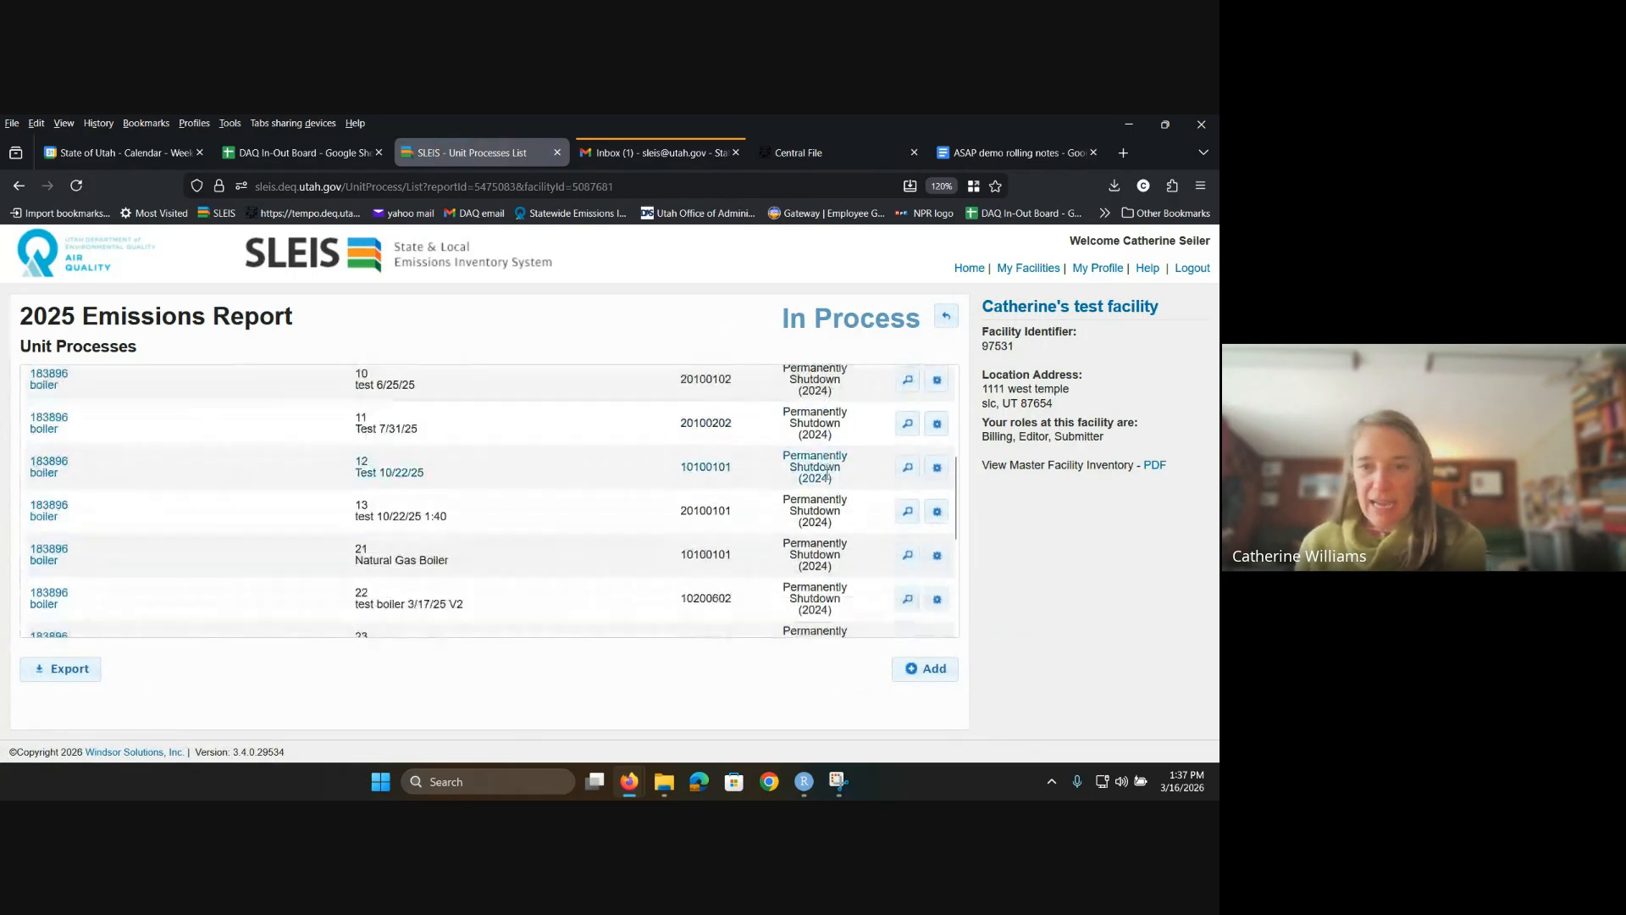
{"action": "scroll", "coordinate": [826, 479], "scroll_direction": "up", "scroll_amount": 10}
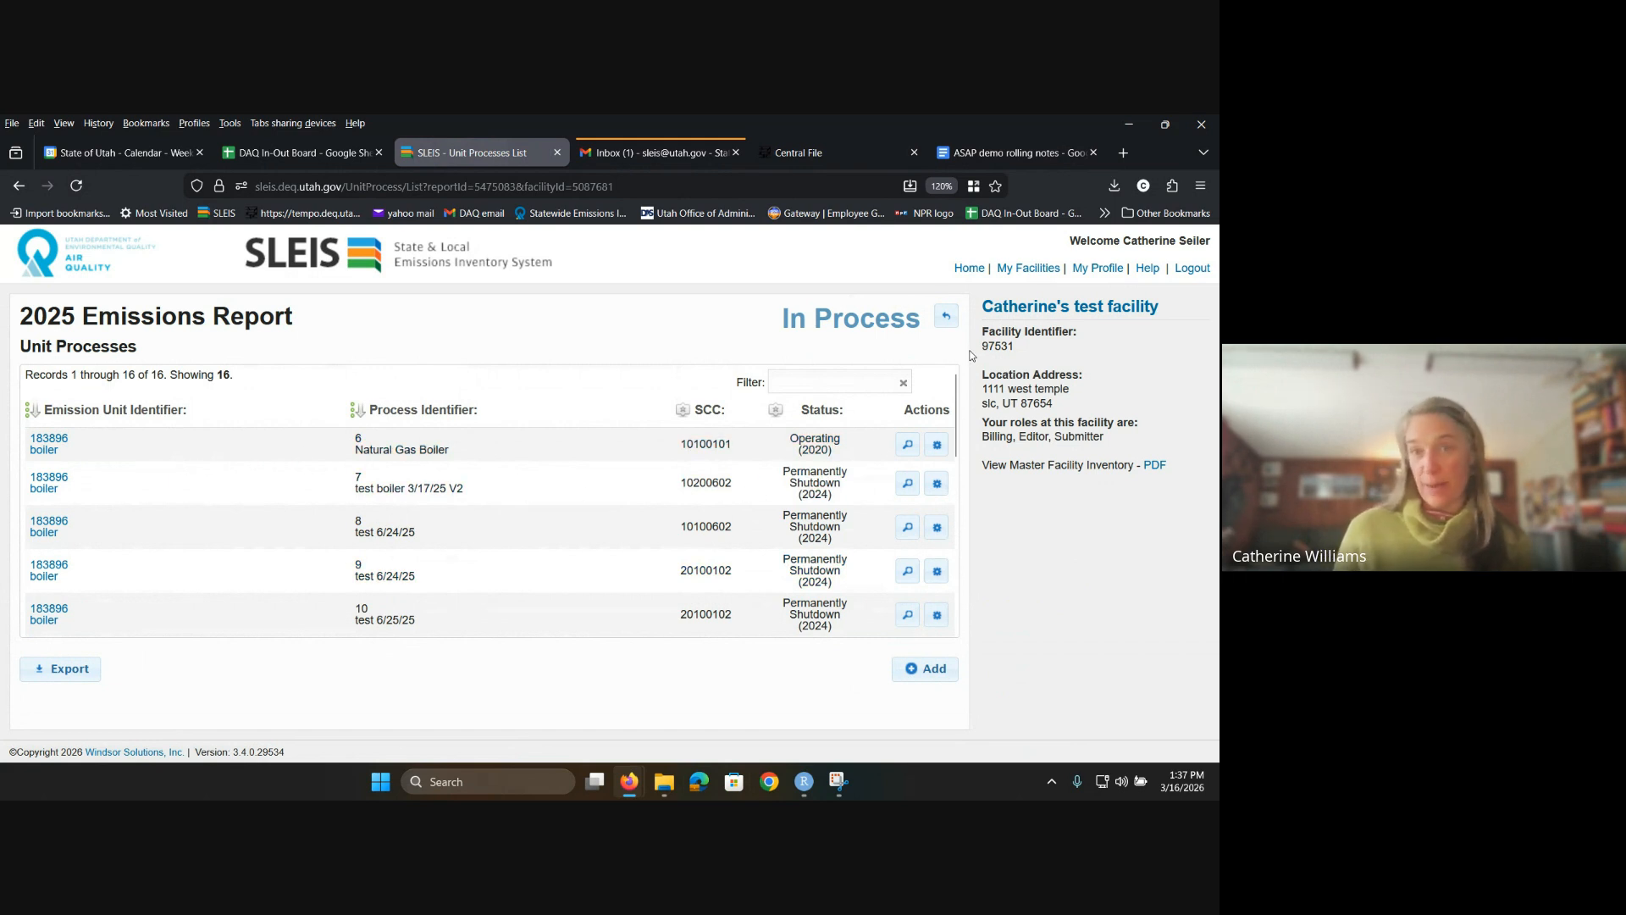
Step: Re-sort the unit processes by Status, SCC, then Status so the Operating boiler comes first
{"action": "left_click", "coordinate": [824, 414]}
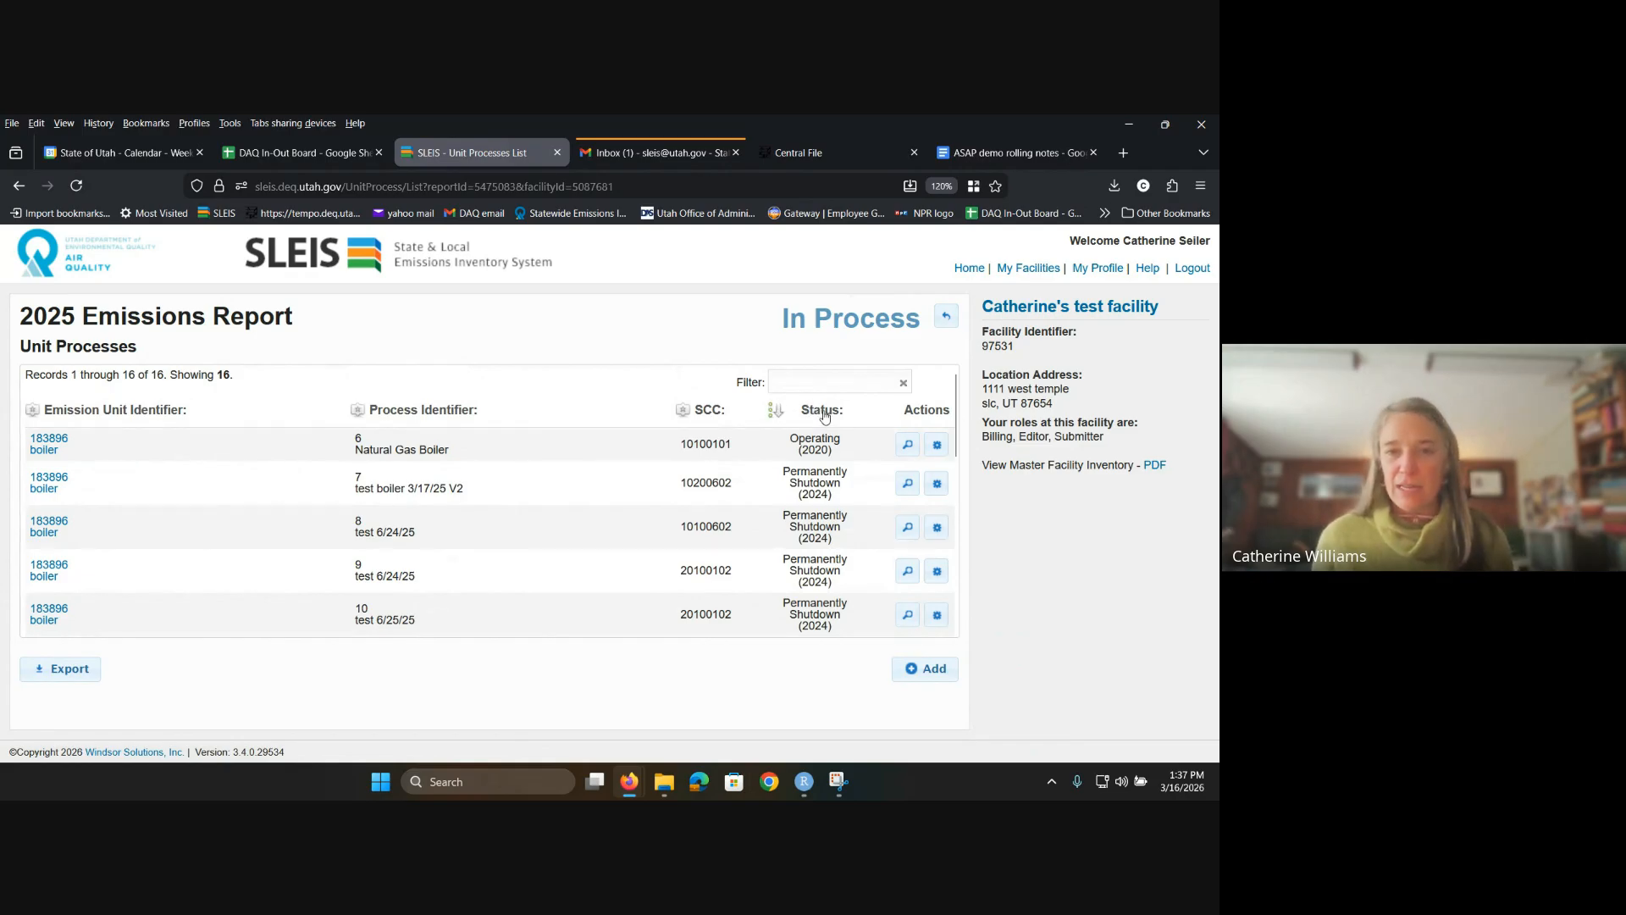
{"action": "left_click", "coordinate": [823, 413]}
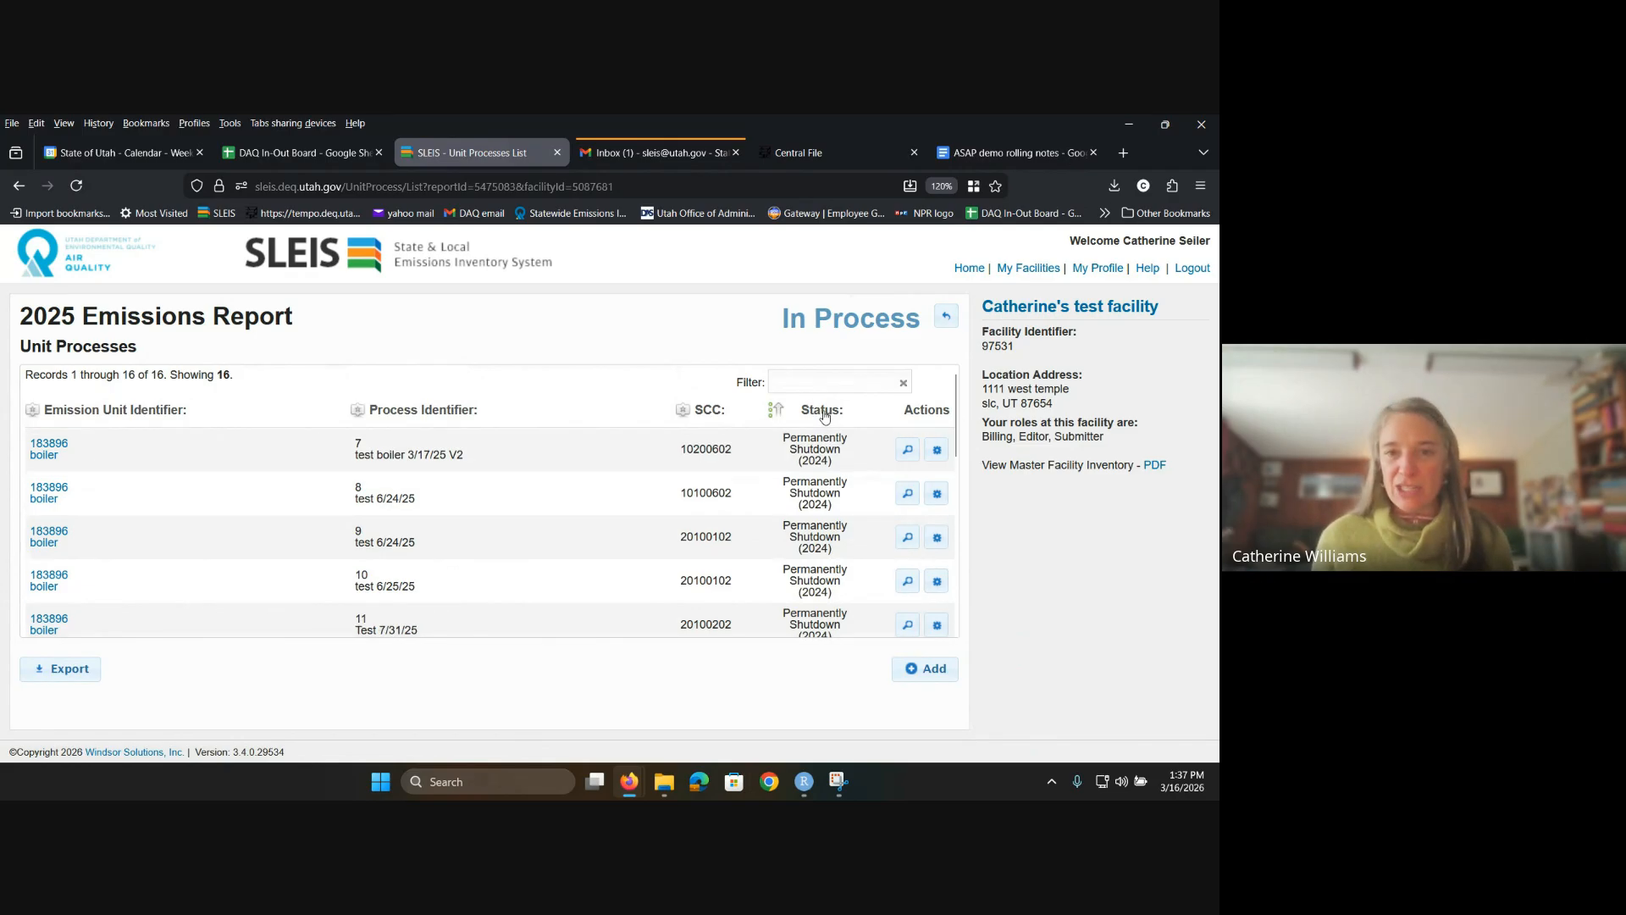
{"action": "left_click", "coordinate": [707, 413]}
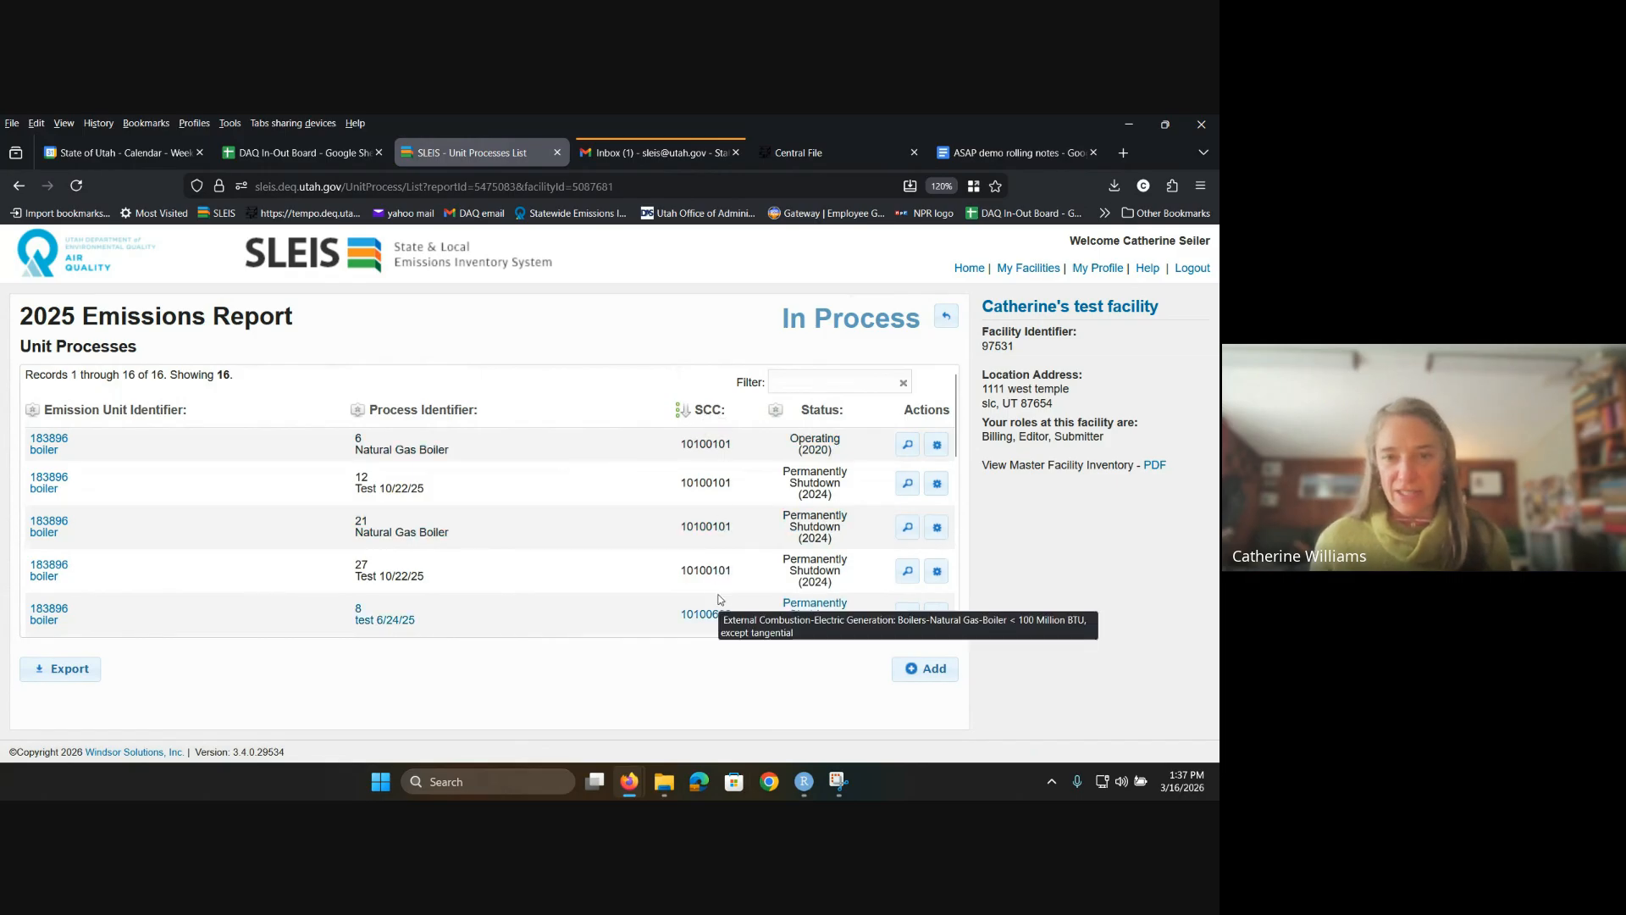
{"action": "left_click", "coordinate": [823, 410]}
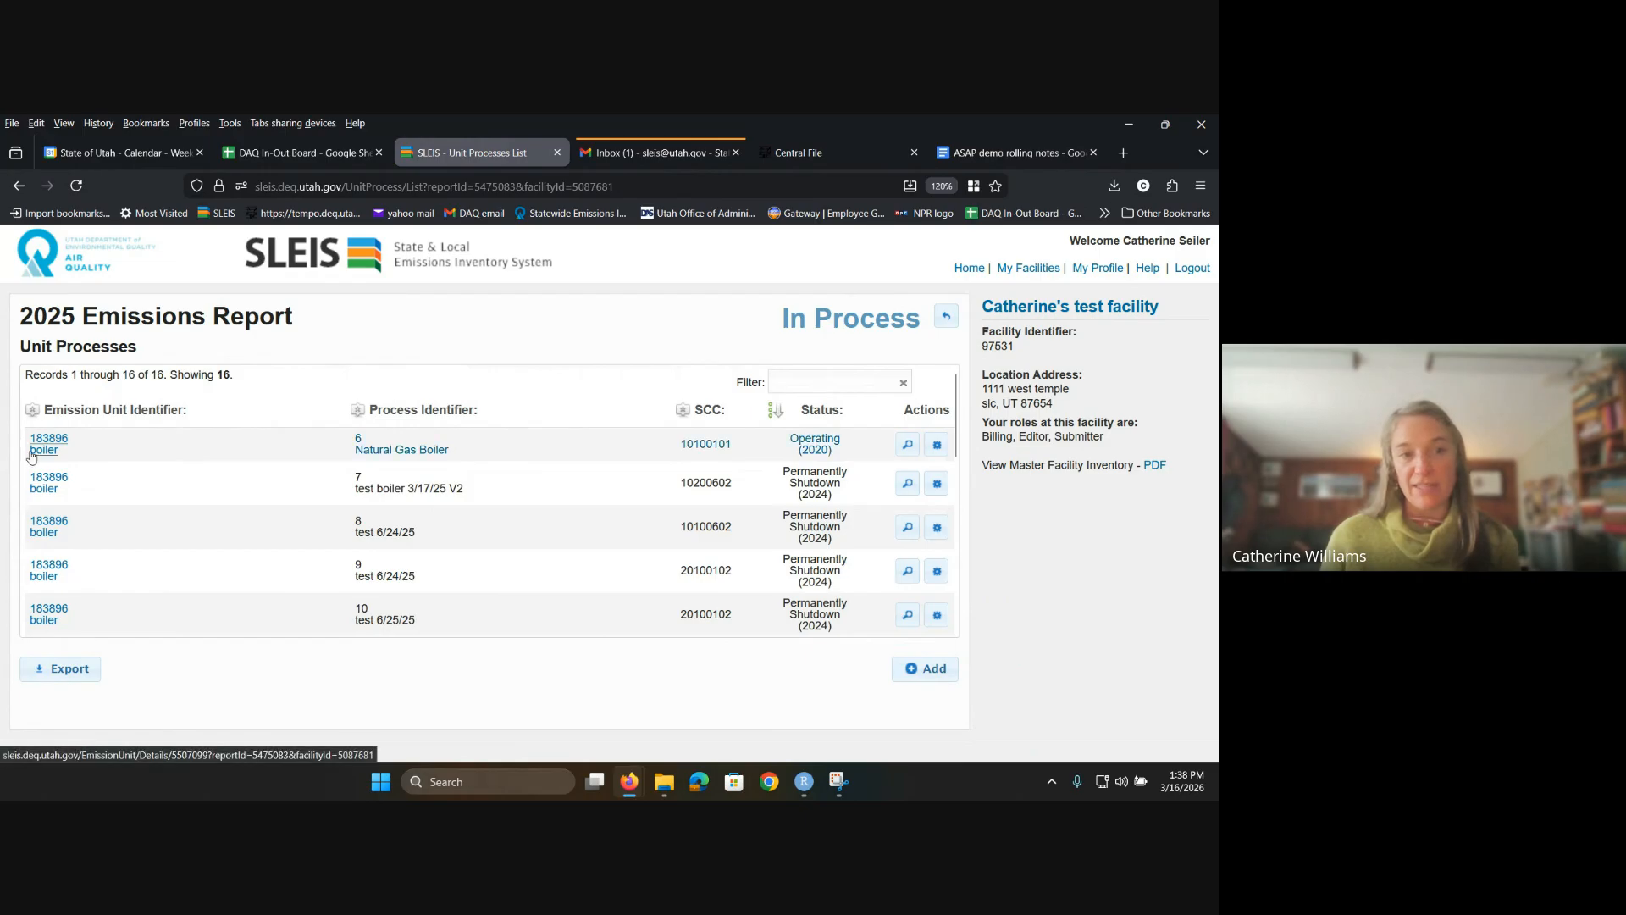
Step: Inspect the 183896 boiler emission unit's details, then return to the 2025 Emissions Report overview
{"action": "left_click", "coordinate": [34, 450]}
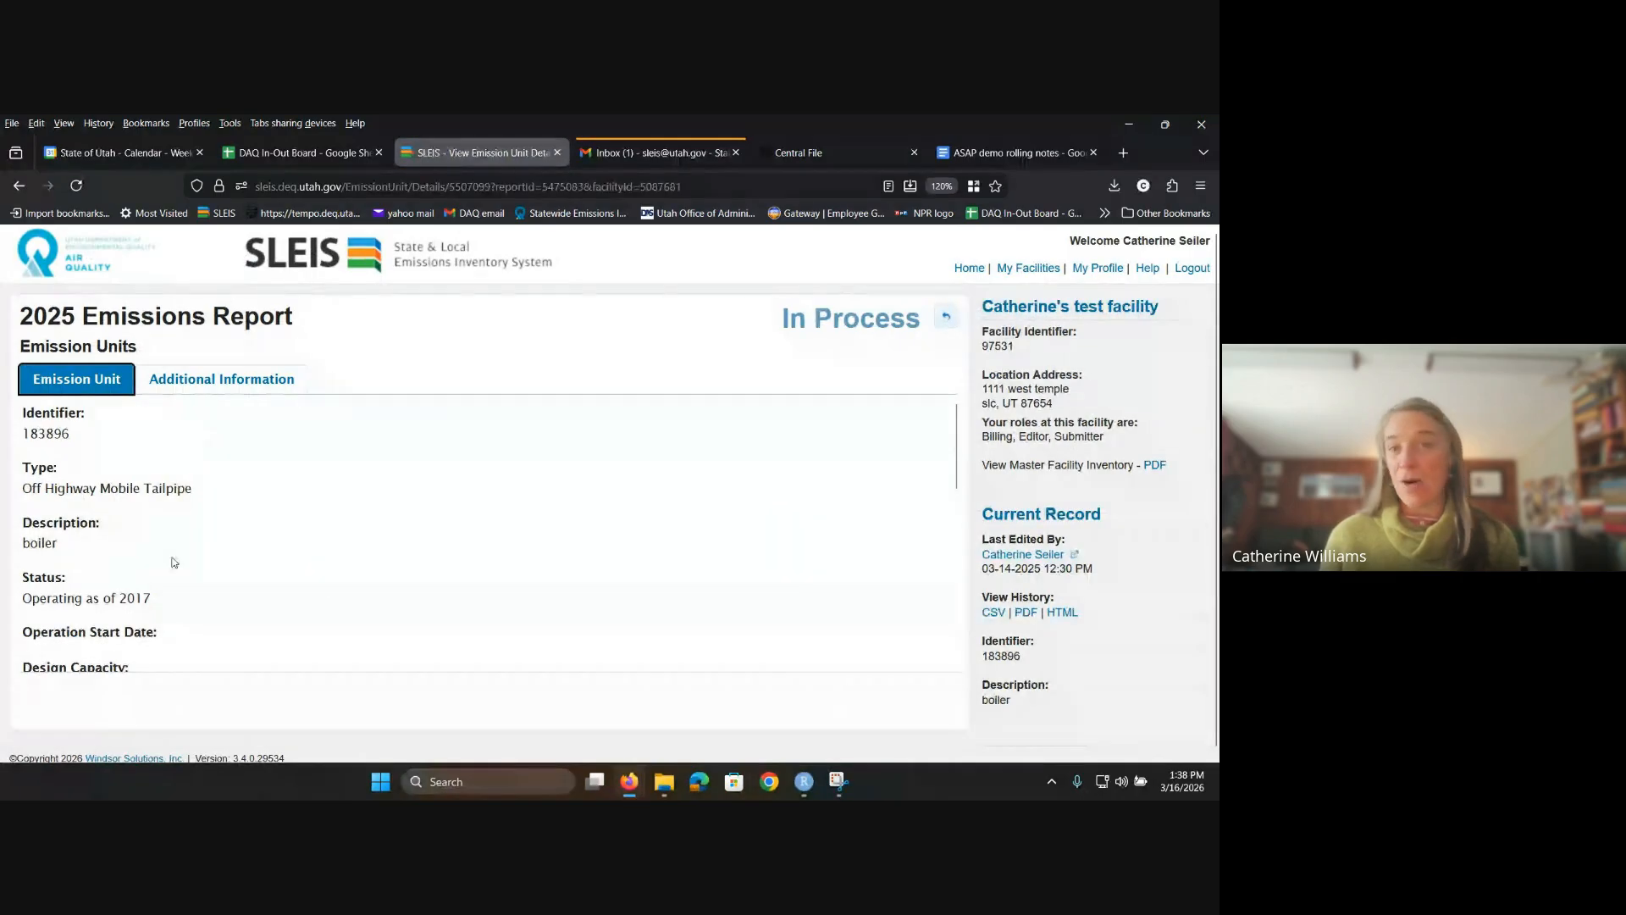
{"action": "scroll", "coordinate": [113, 437], "scroll_direction": "down", "scroll_amount": 3}
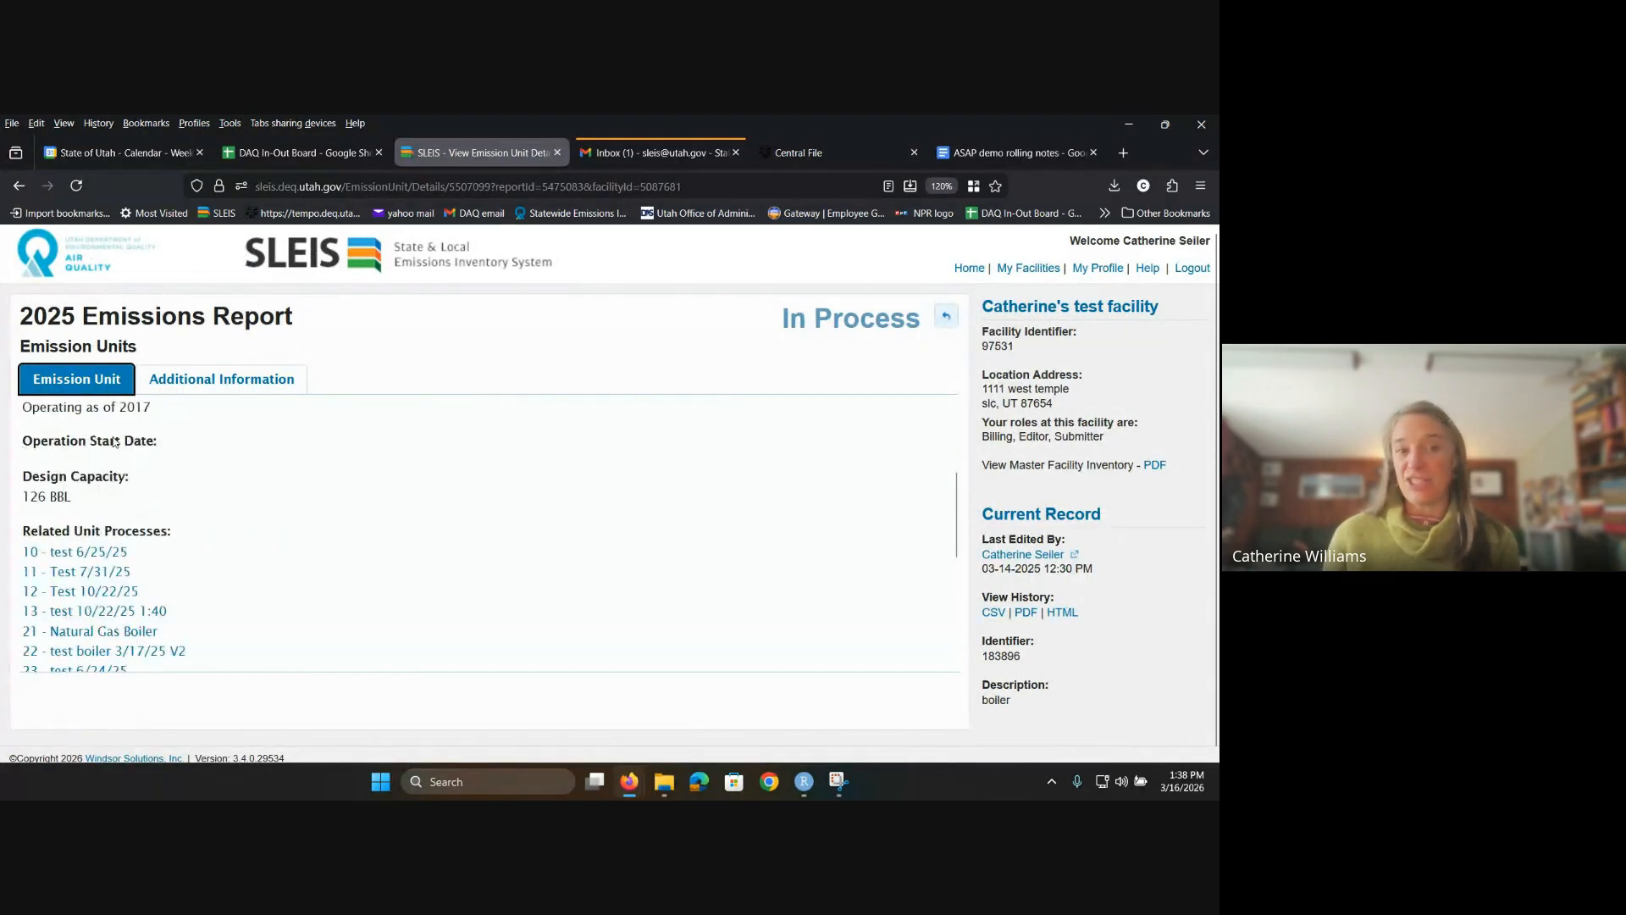
{"action": "scroll", "coordinate": [113, 437], "scroll_direction": "up", "scroll_amount": 3}
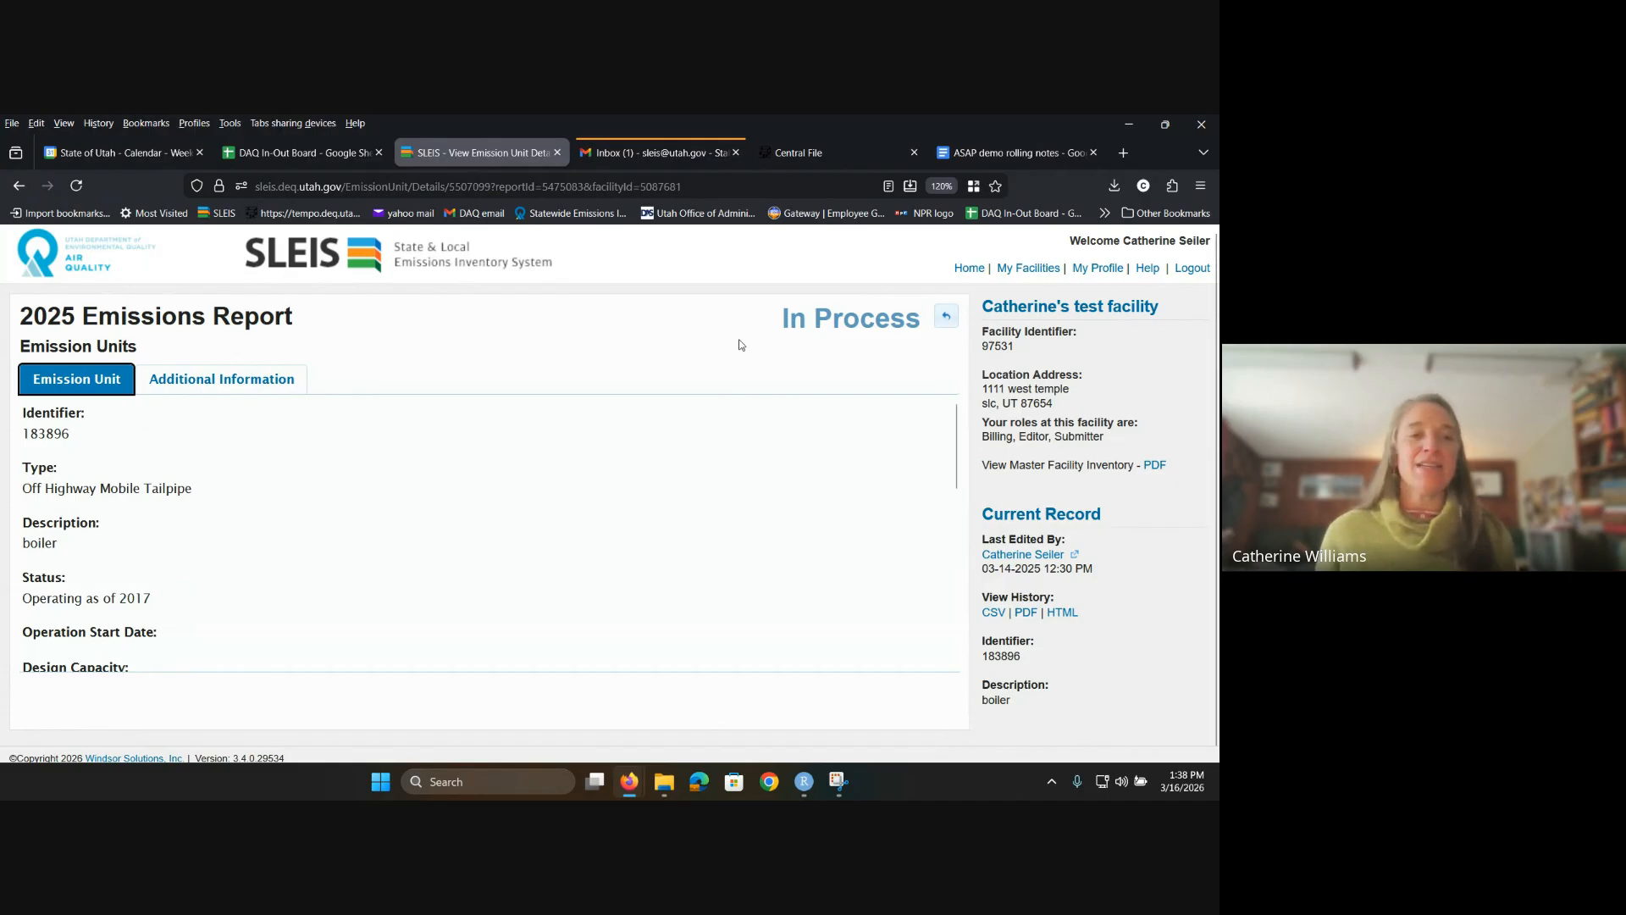
{"action": "left_click", "coordinate": [946, 318]}
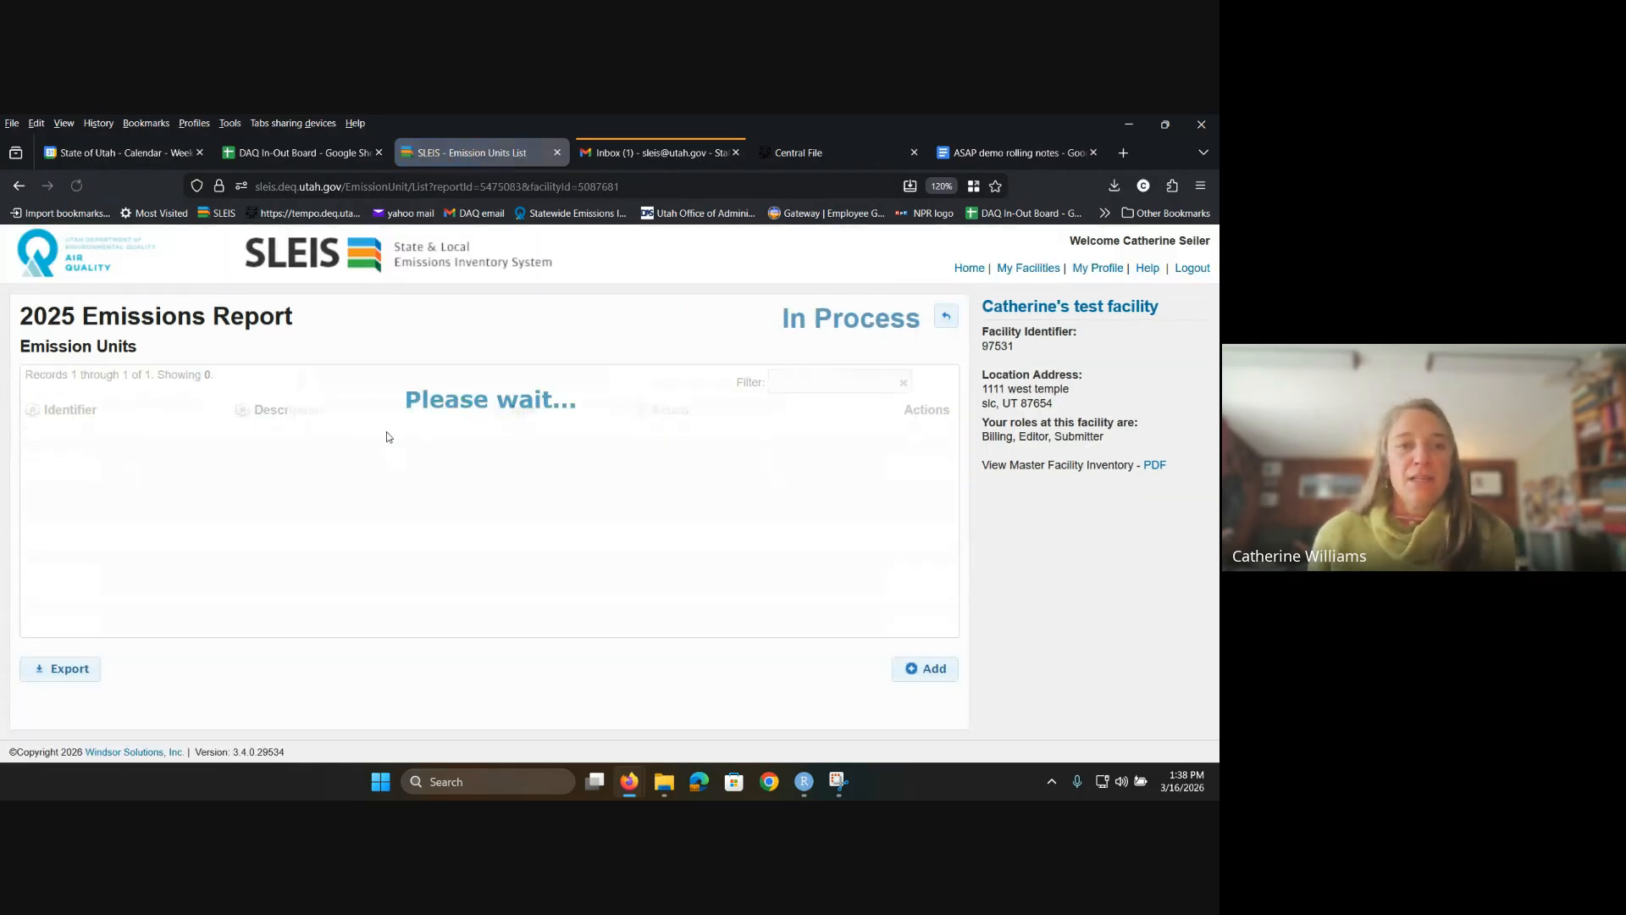
{"action": "left_click", "coordinate": [897, 343]}
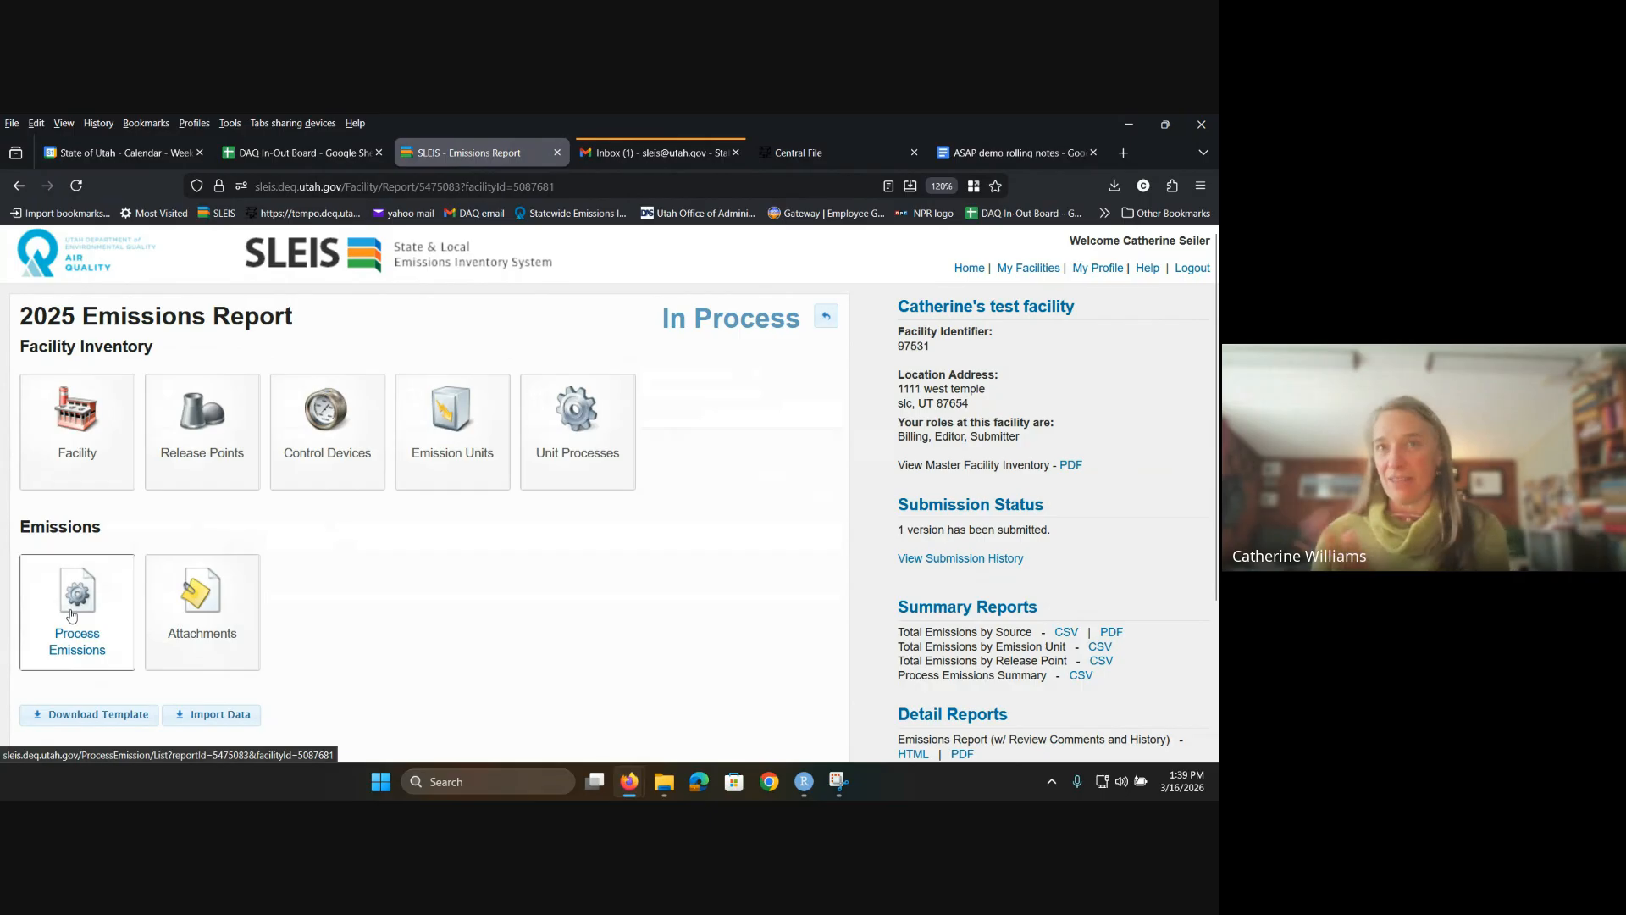
{"action": "left_click", "coordinate": [78, 626]}
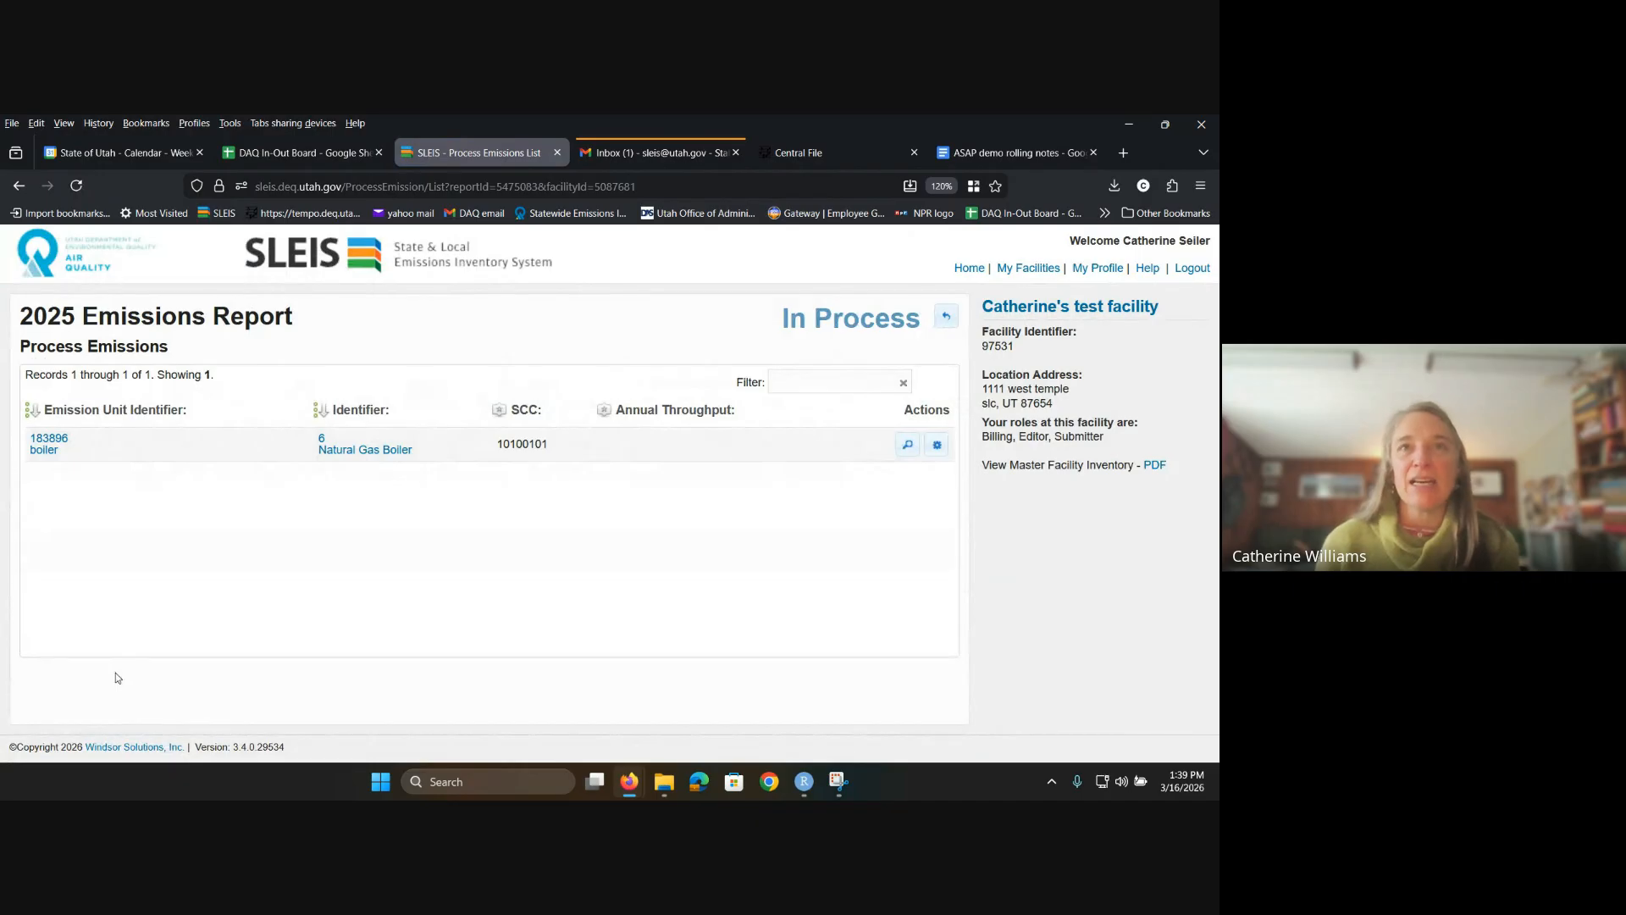
{"action": "left_click", "coordinate": [949, 322]}
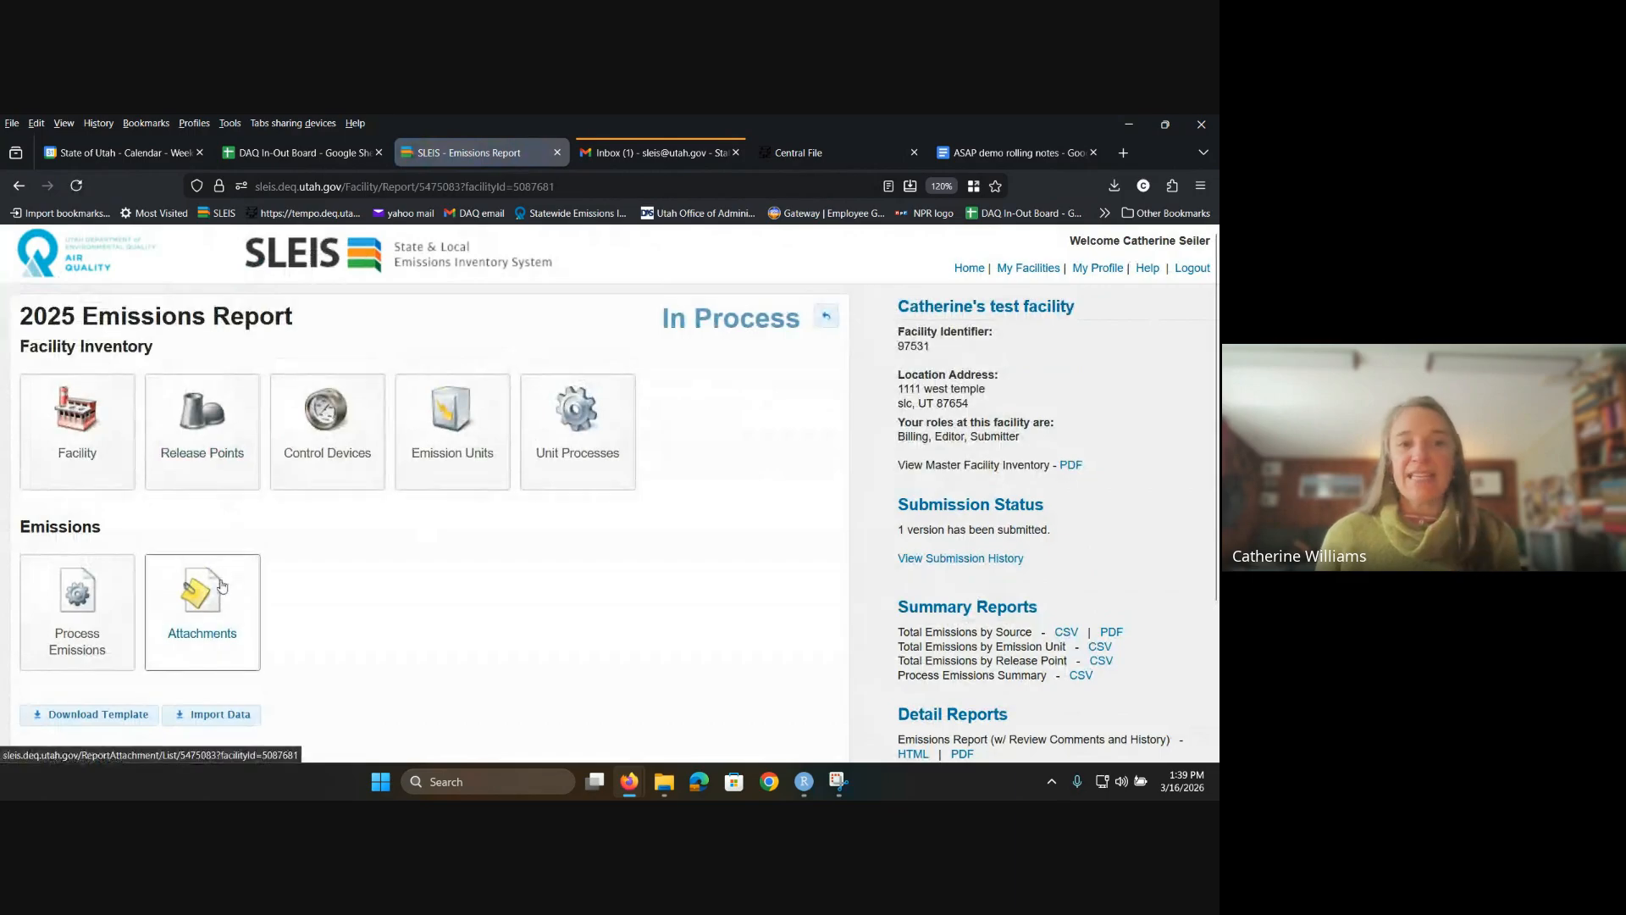
{"action": "left_click", "coordinate": [218, 597]}
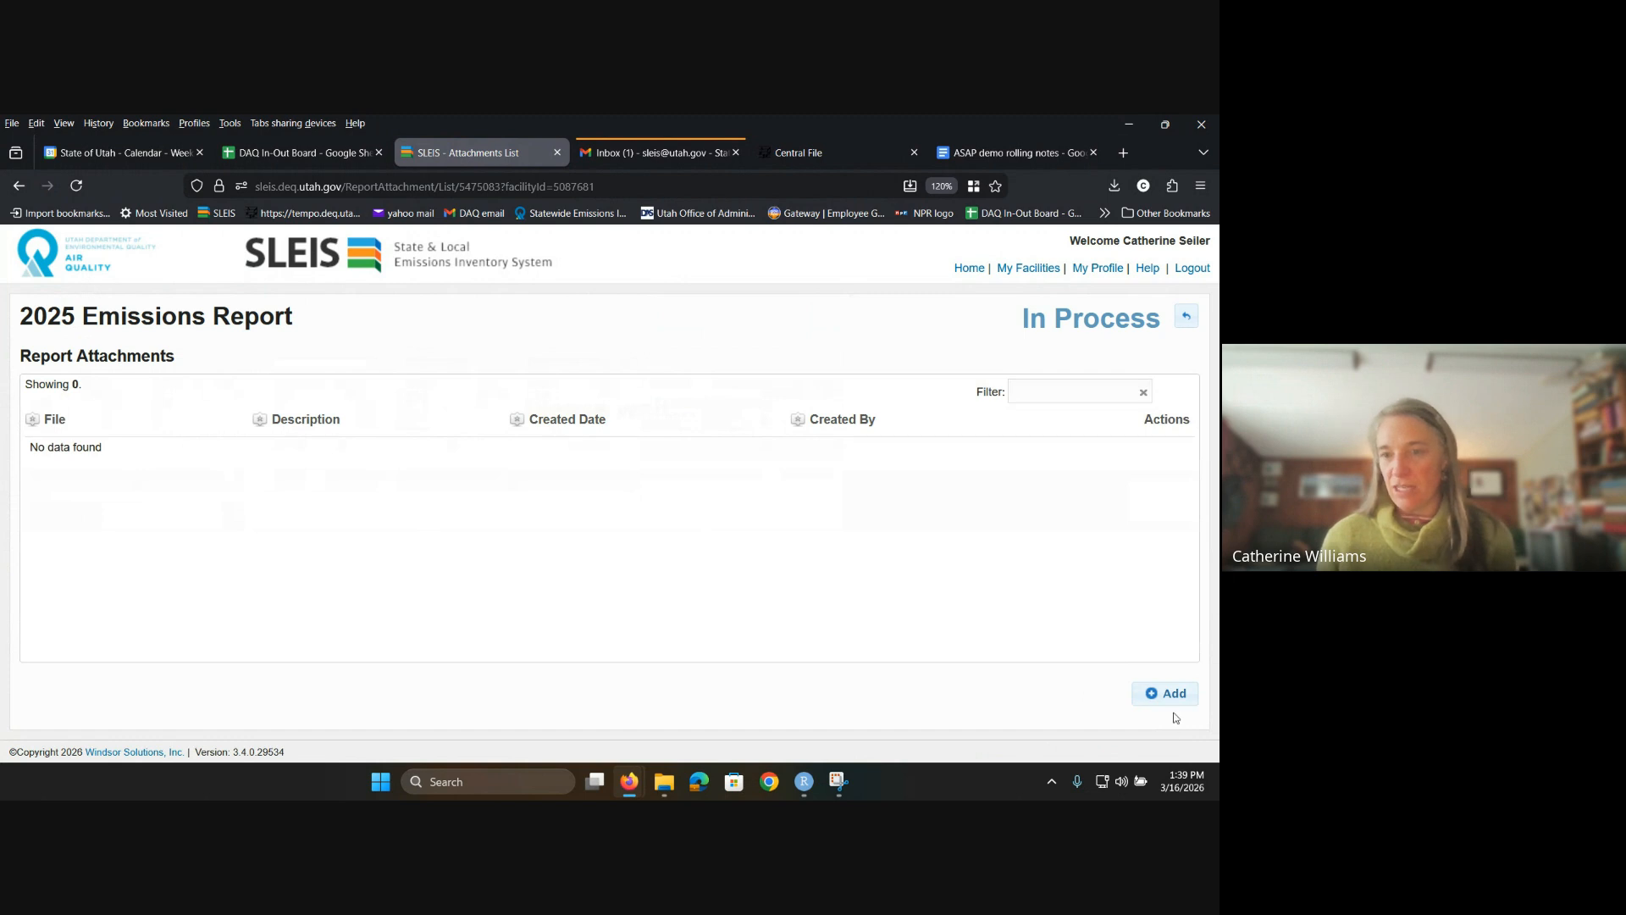
{"action": "left_click", "coordinate": [1167, 694]}
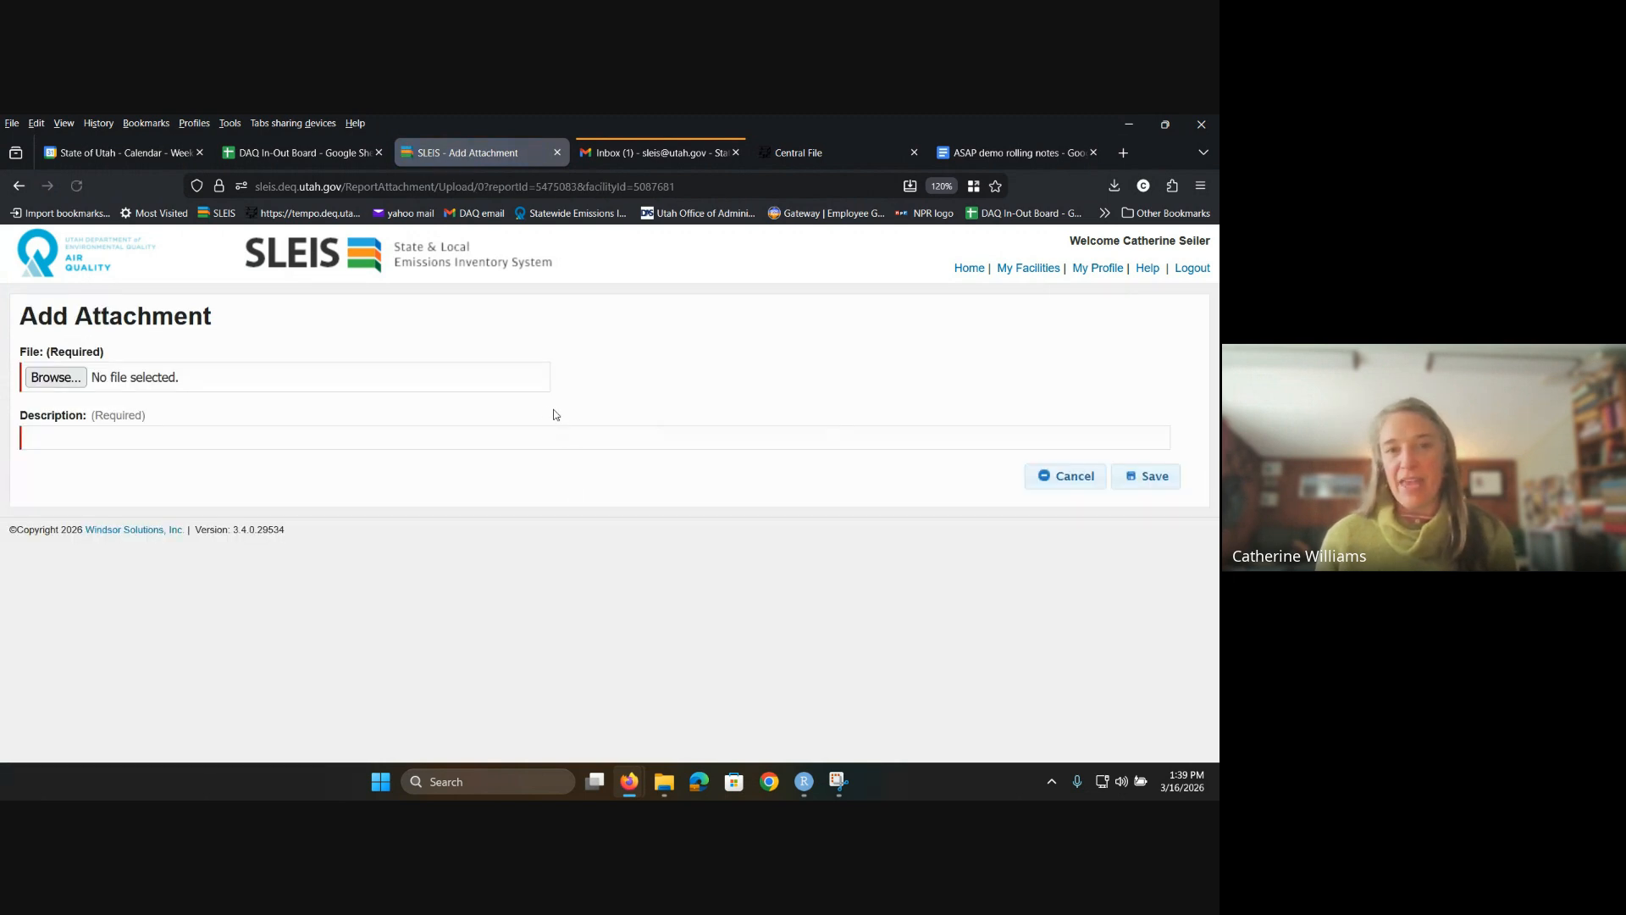
{"action": "left_click", "coordinate": [52, 378]}
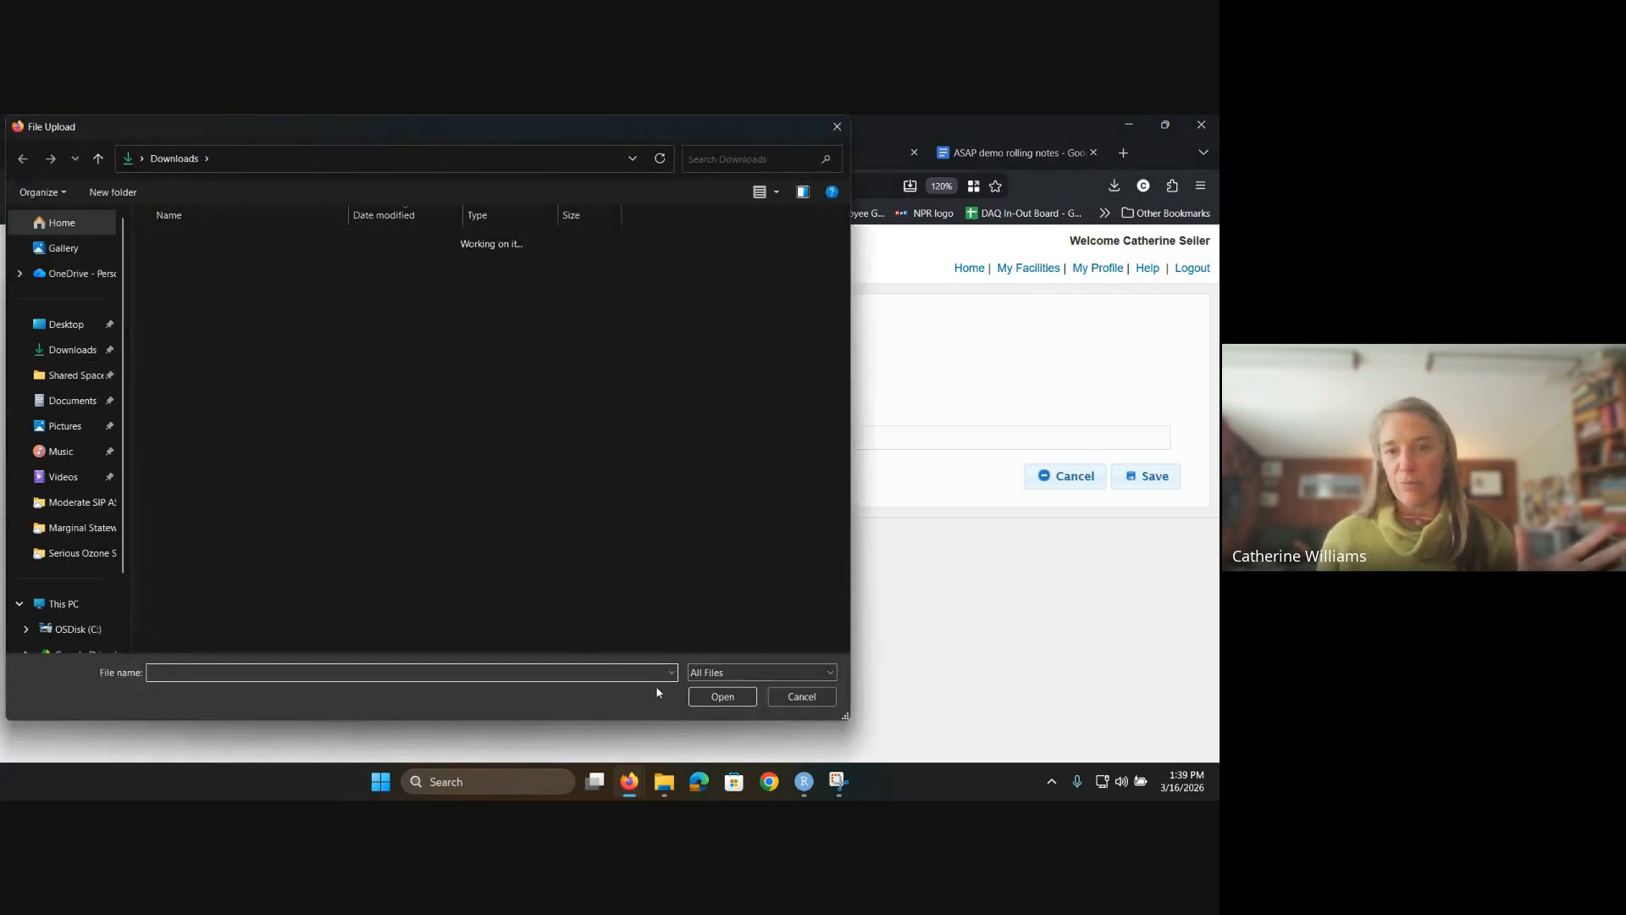
{"action": "left_click", "coordinate": [801, 697]}
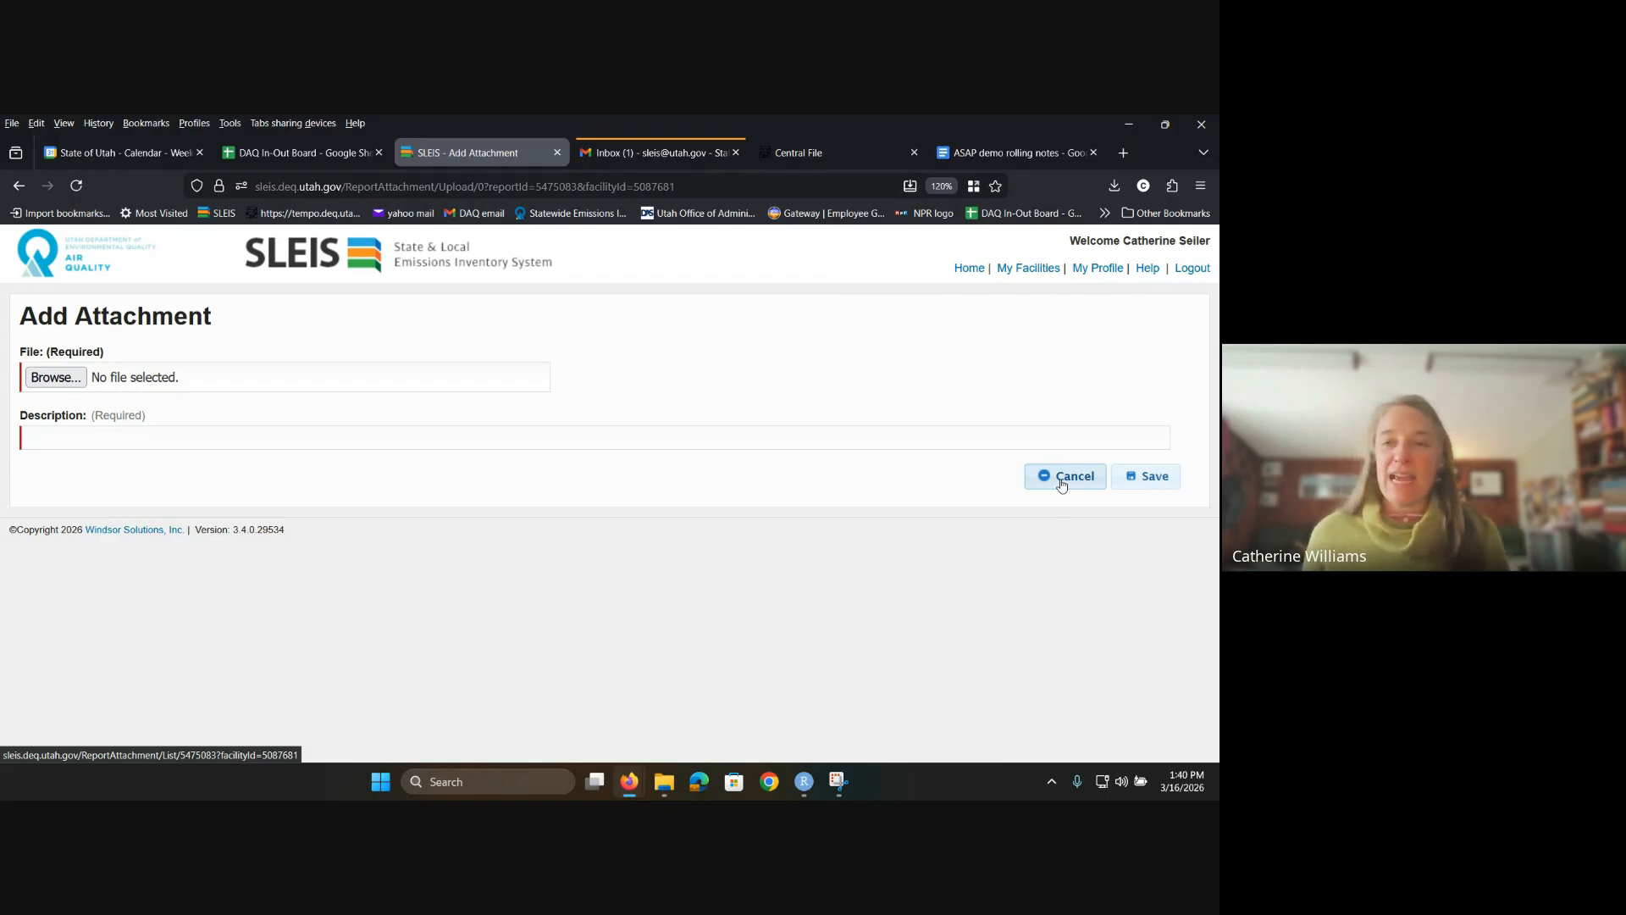
{"action": "left_click", "coordinate": [1062, 481]}
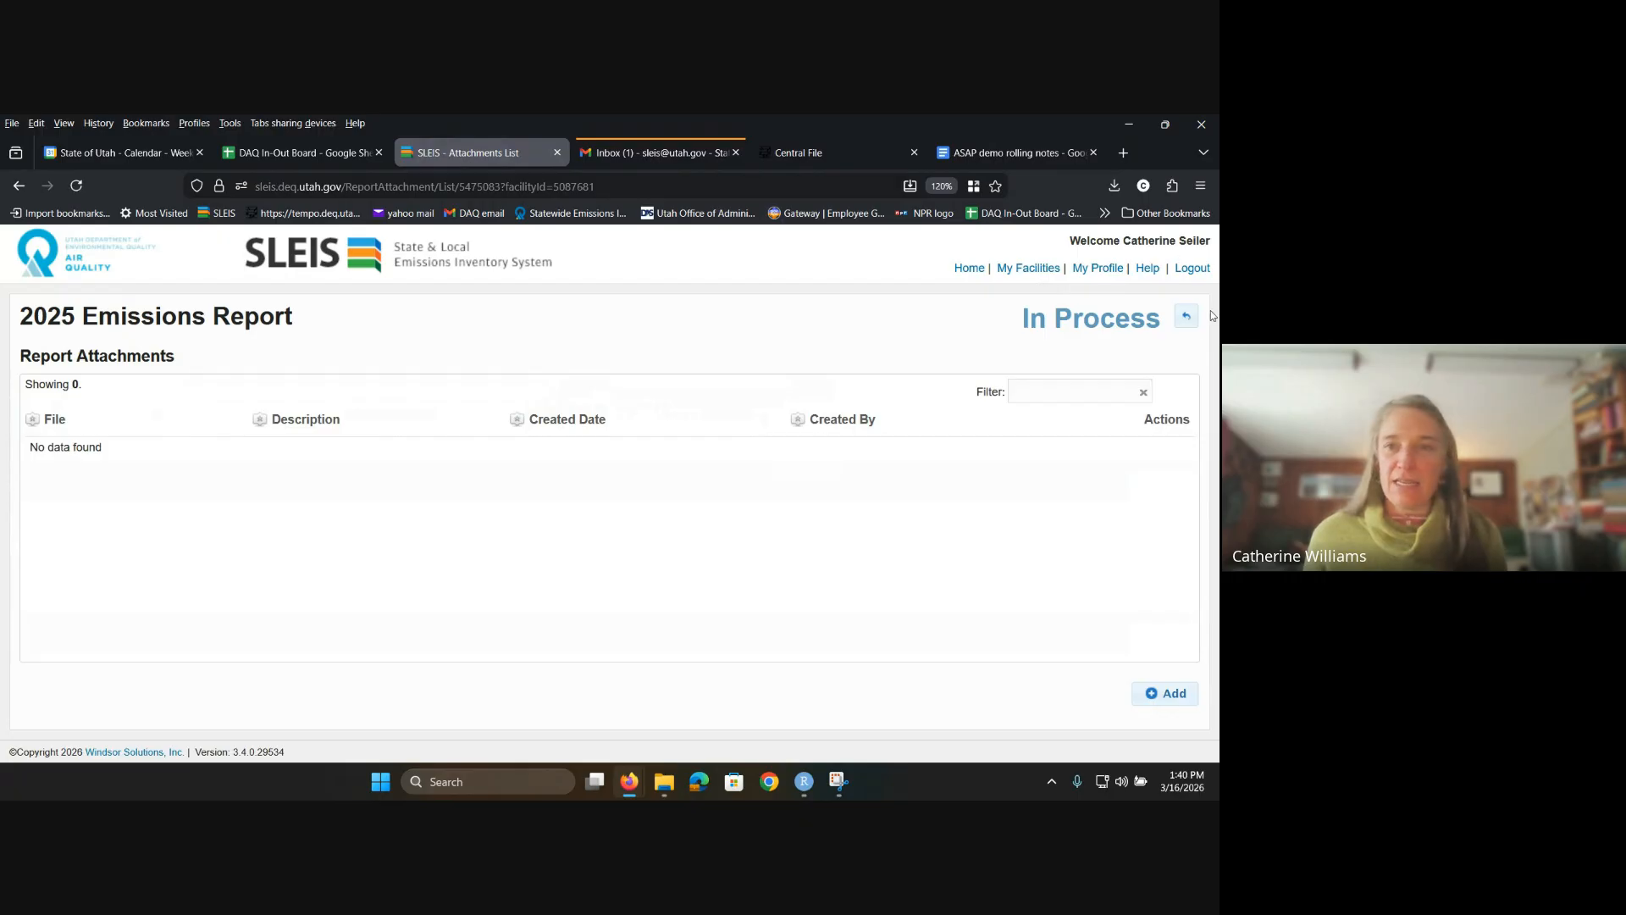
{"action": "left_click", "coordinate": [1186, 316]}
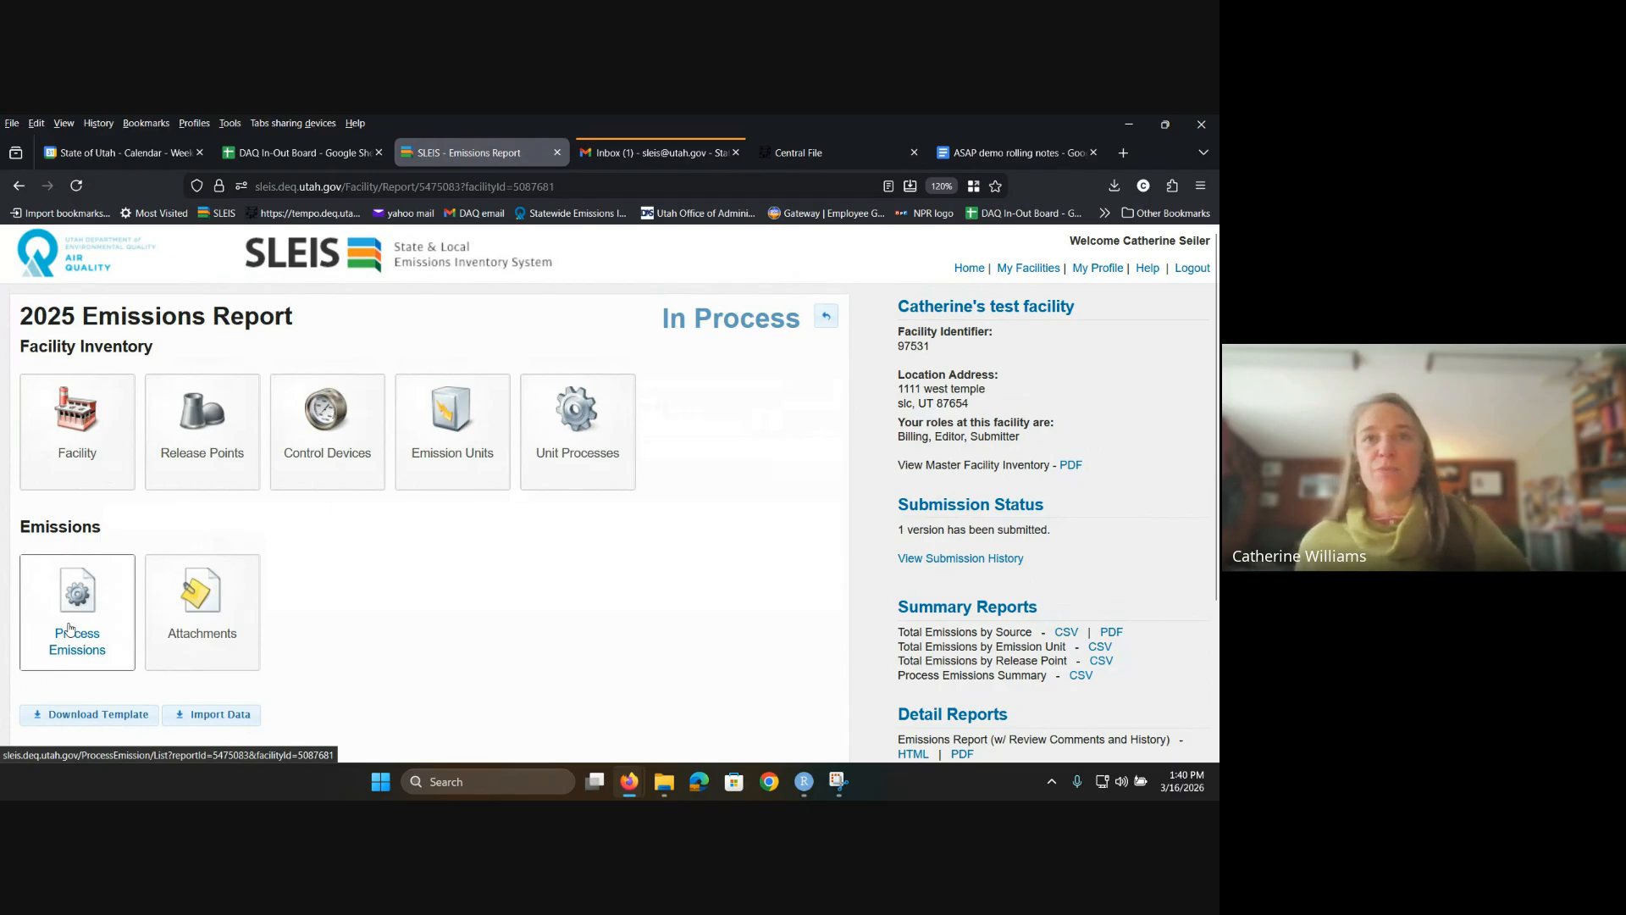
Step: Open Process Emissions and check the description of SCC 10100101 on the Natural Gas Boiler record
{"action": "left_click", "coordinate": [69, 629]}
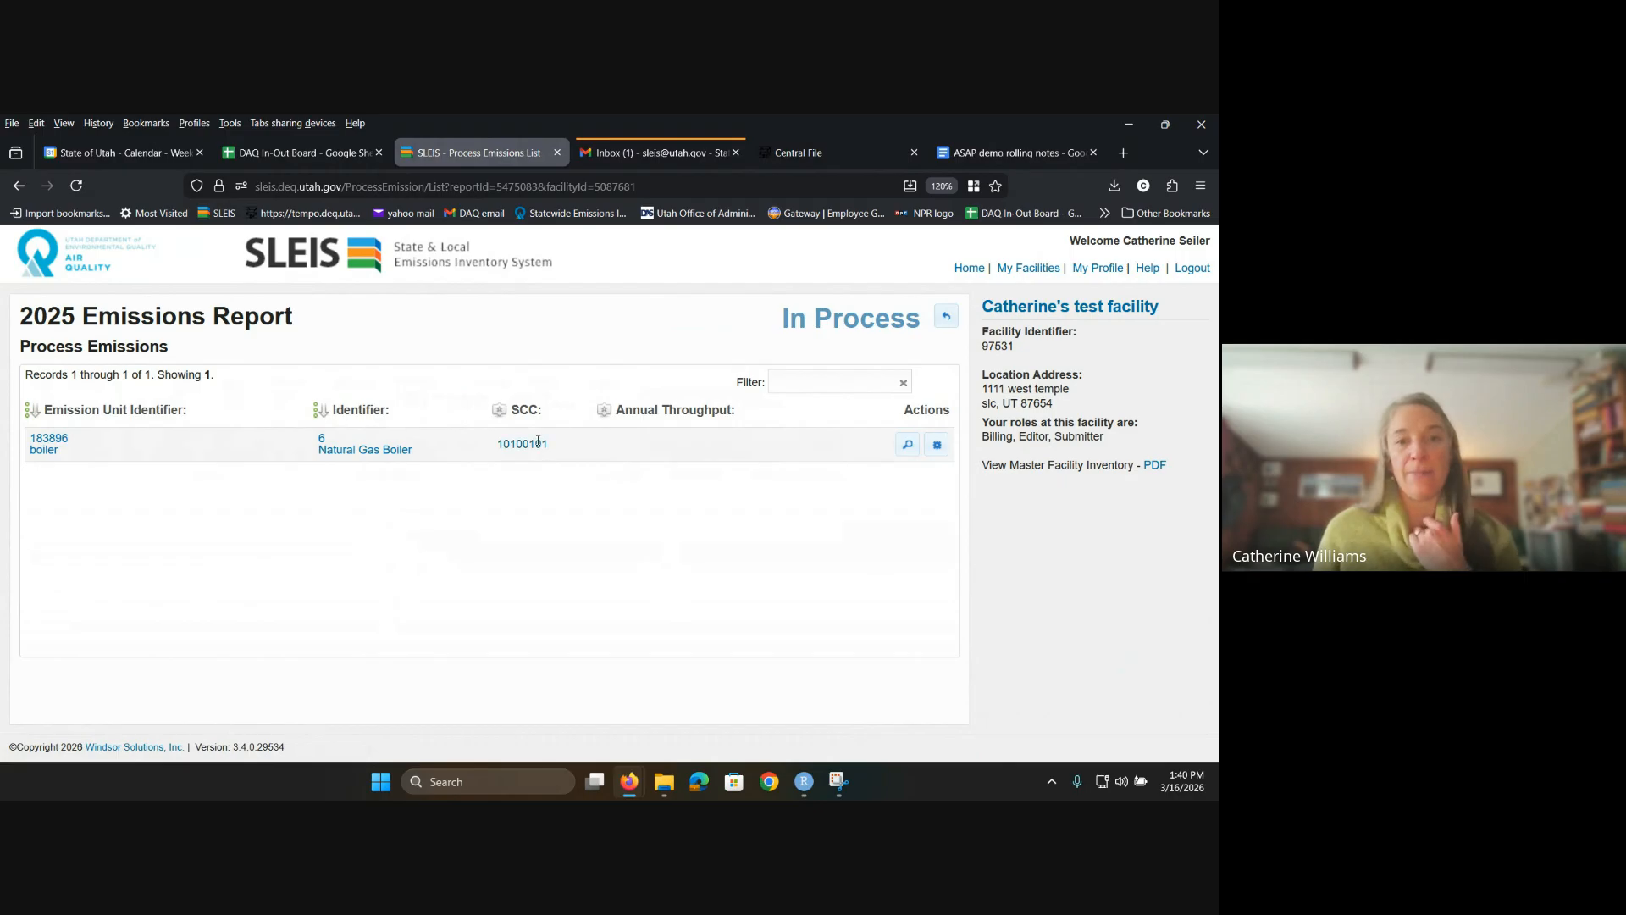
{"action": "mouse_move", "coordinate": [537, 440]}
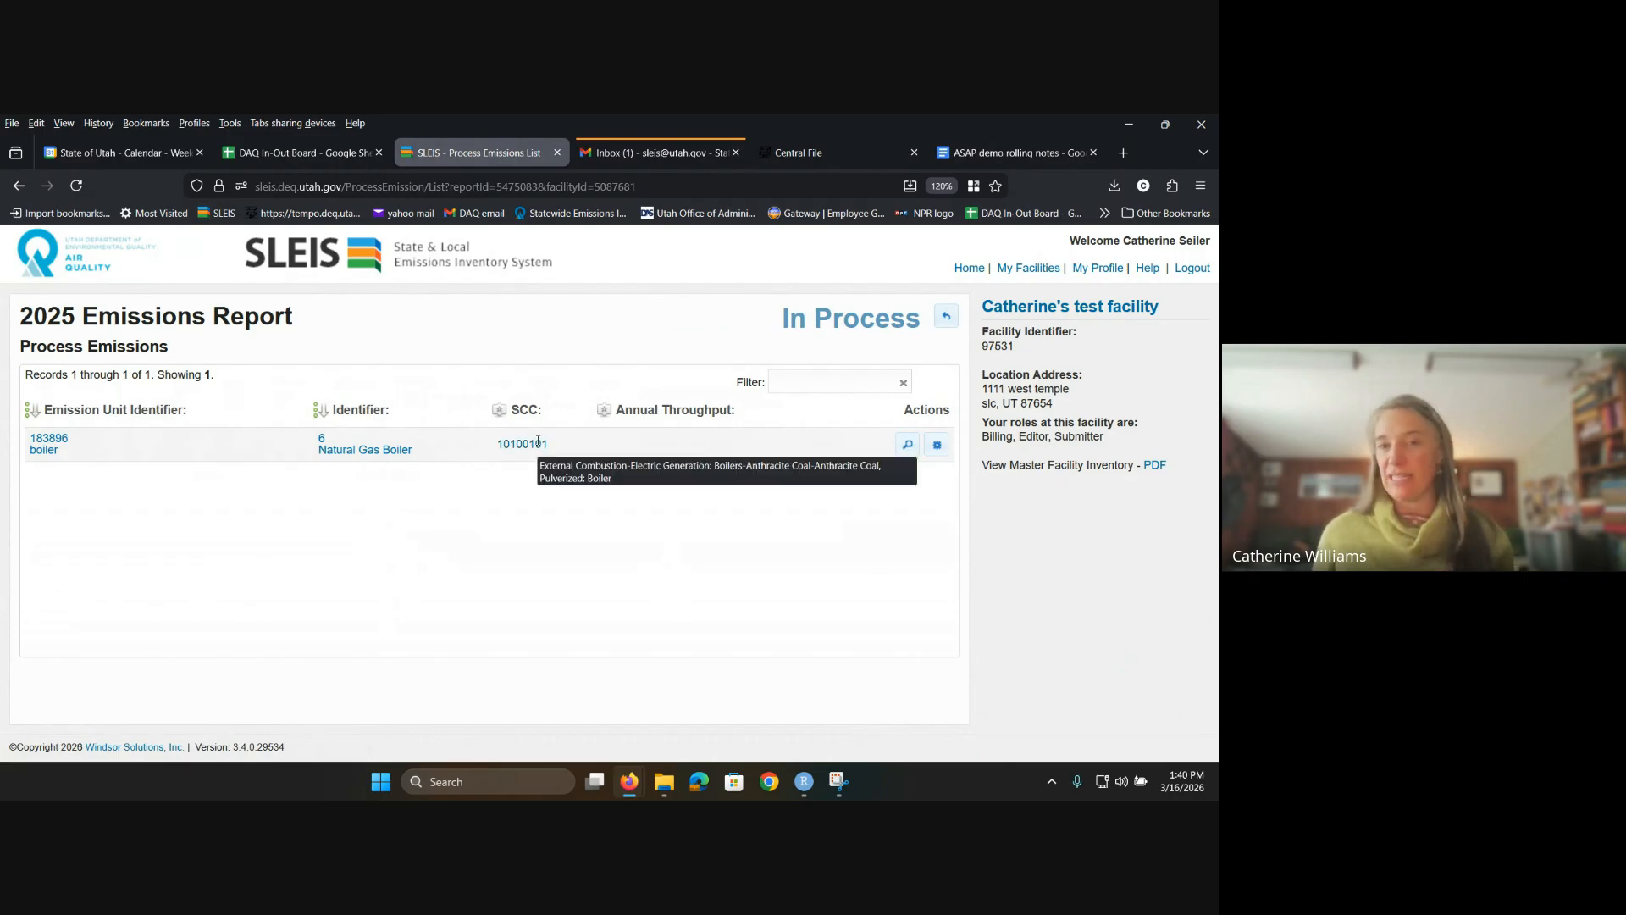
{"action": "left_click", "coordinate": [937, 445]}
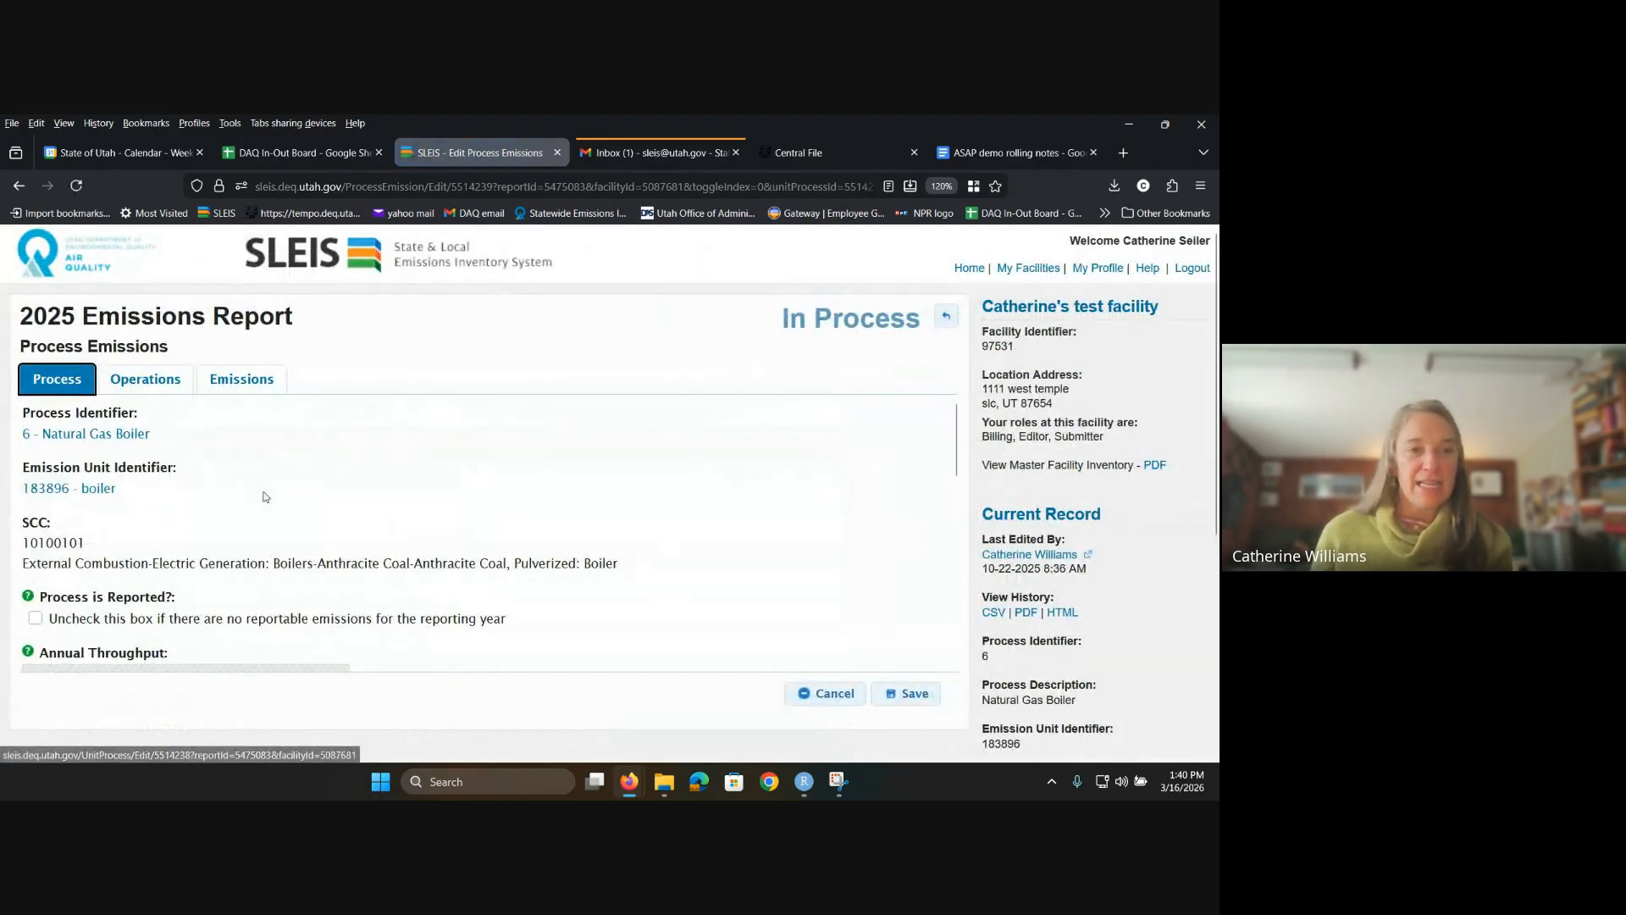
{"action": "scroll", "coordinate": [261, 494], "scroll_direction": "down", "scroll_amount": 2}
{"action": "scroll", "coordinate": [272, 507], "scroll_direction": "up", "scroll_amount": 2}
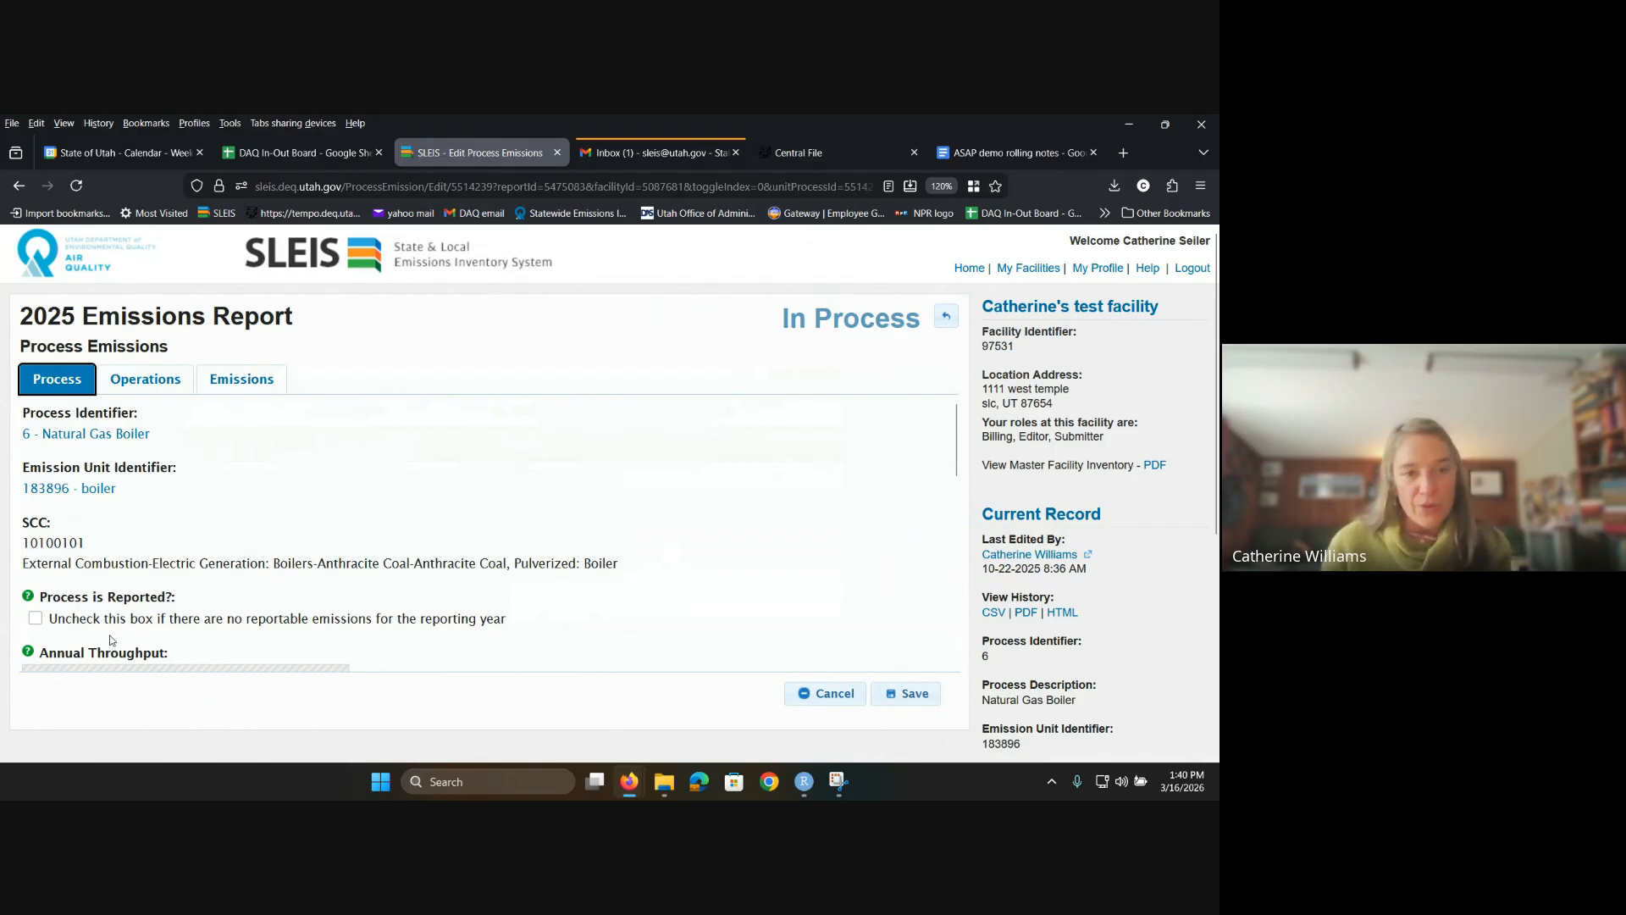
{"action": "scroll", "coordinate": [96, 616], "scroll_direction": "down", "scroll_amount": 2}
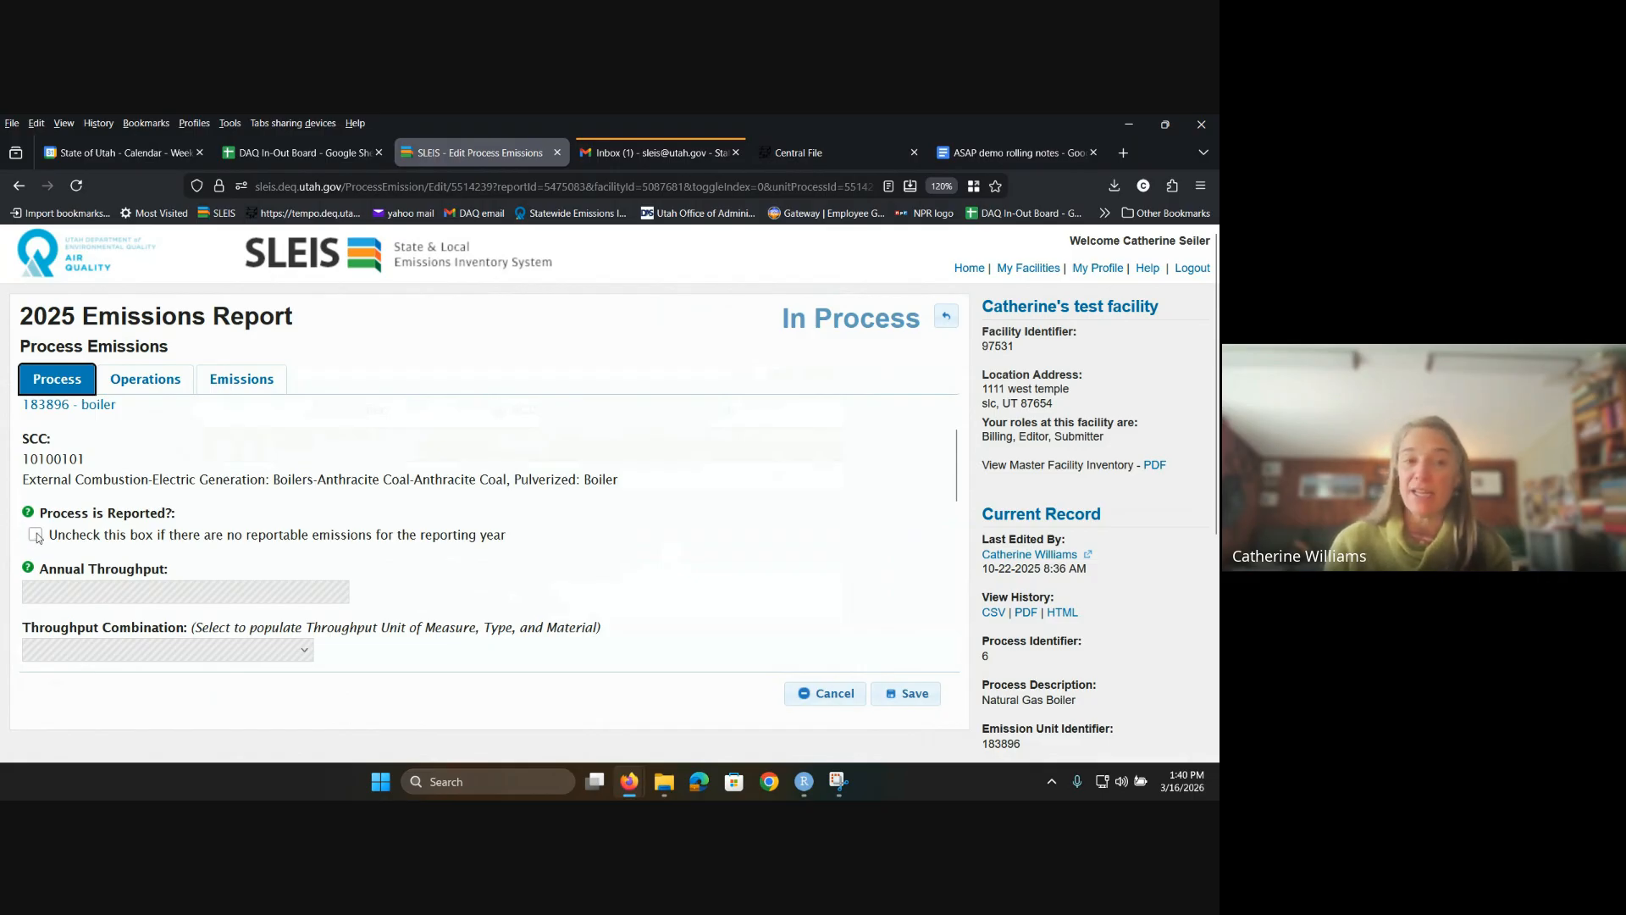
{"action": "left_click", "coordinate": [35, 535]}
{"action": "scroll", "coordinate": [204, 675], "scroll_direction": "down", "scroll_amount": 2}
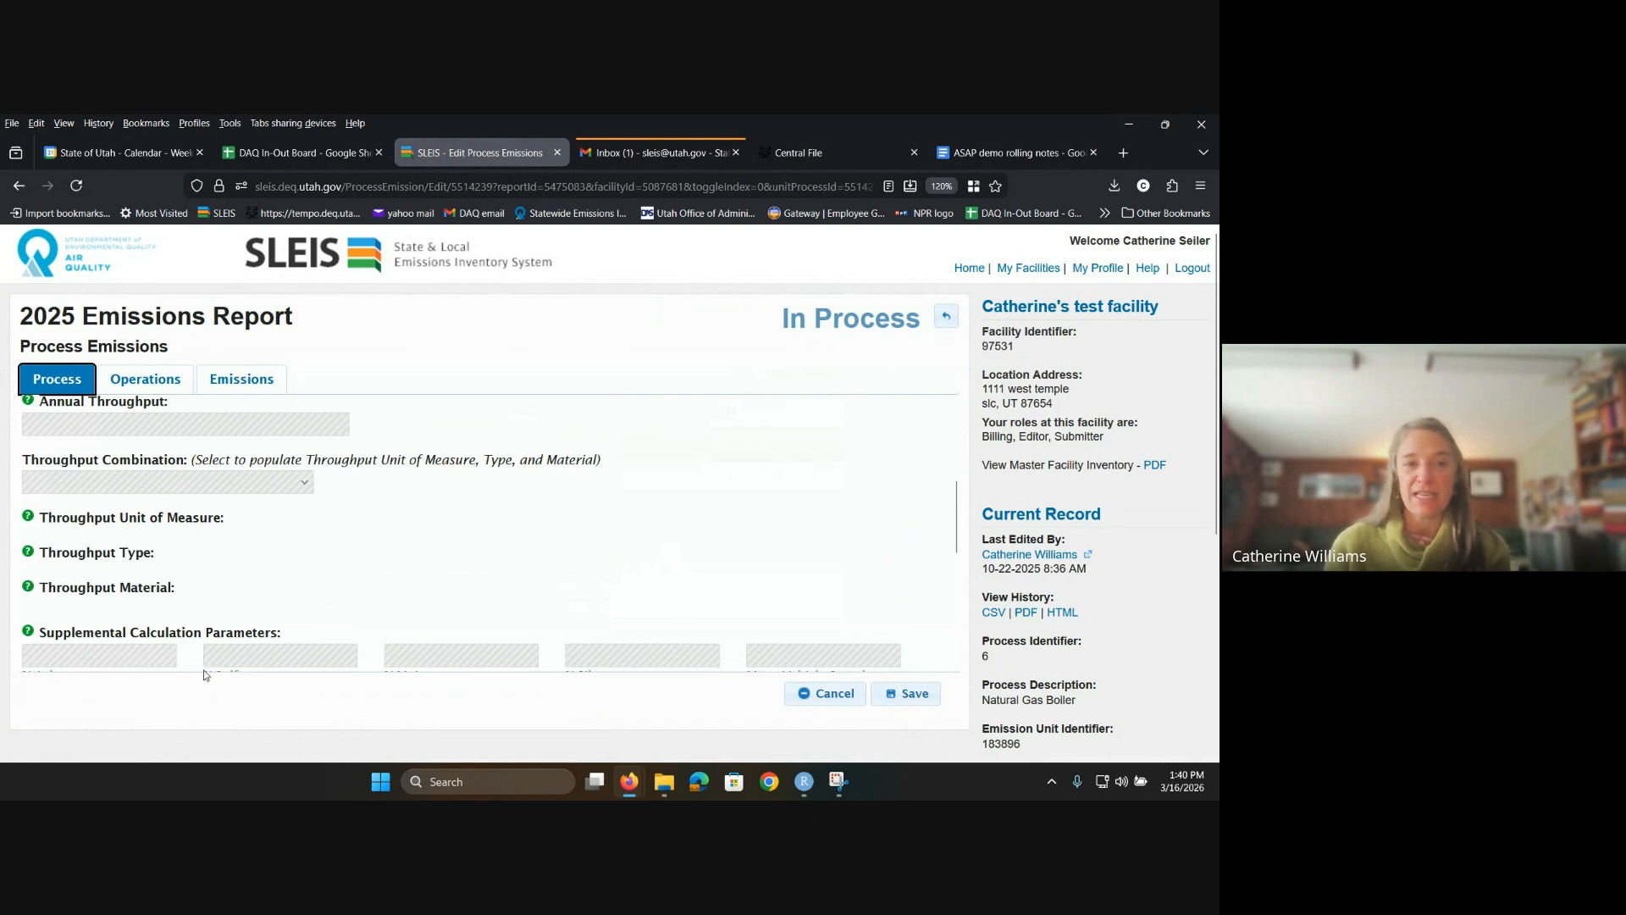
{"action": "scroll", "coordinate": [205, 675], "scroll_direction": "down", "scroll_amount": 3}
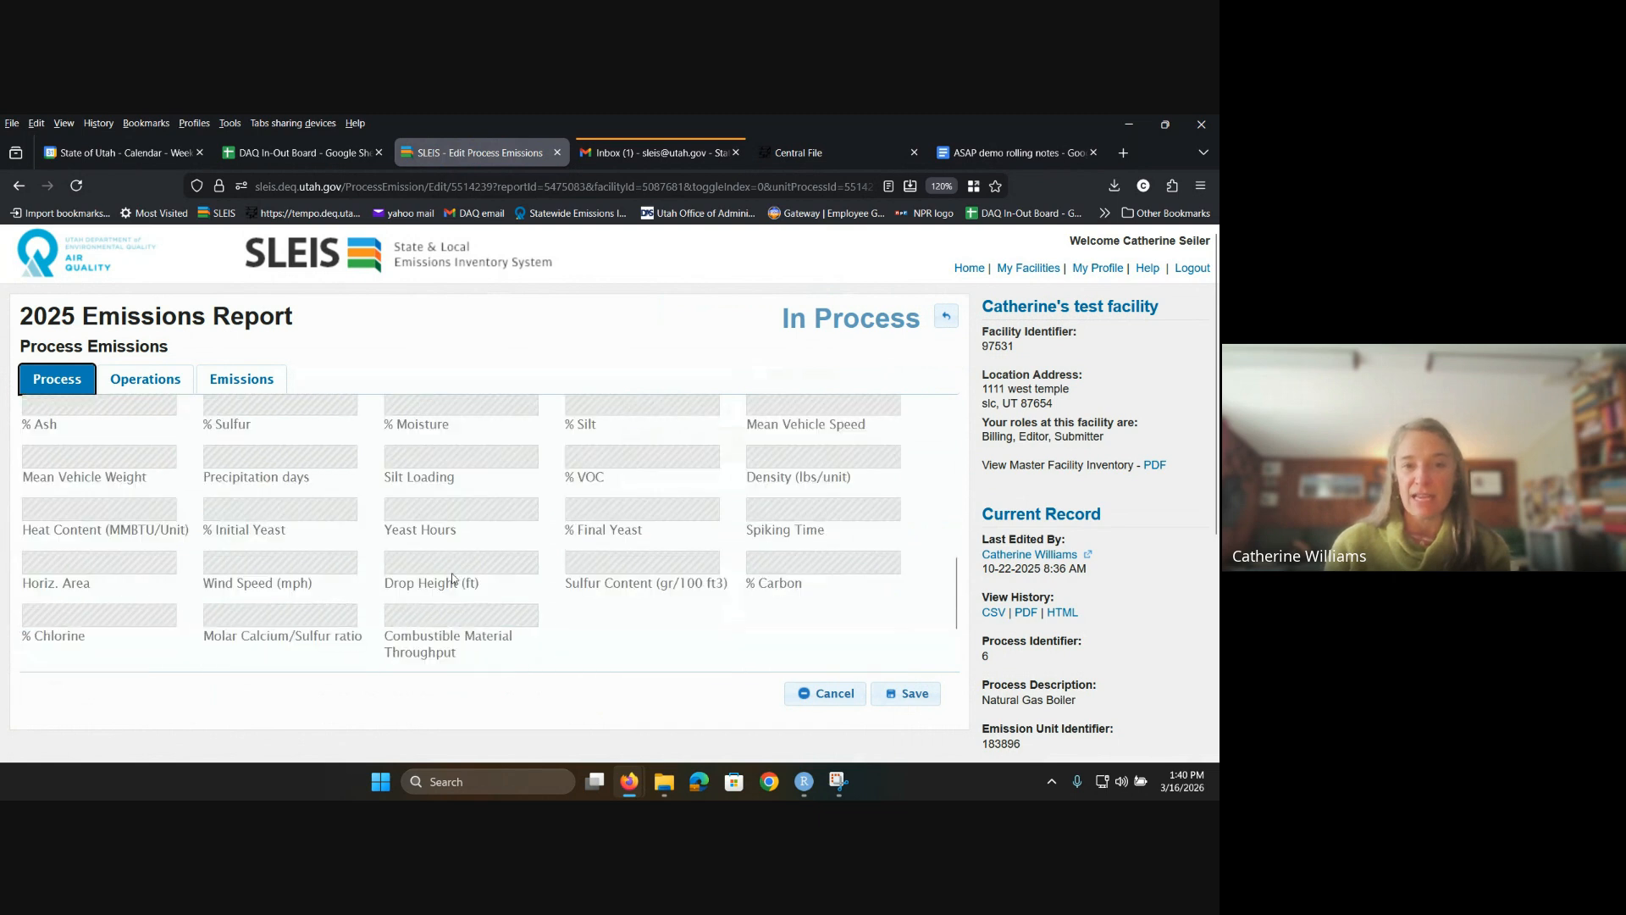
{"action": "left_click", "coordinate": [218, 386]}
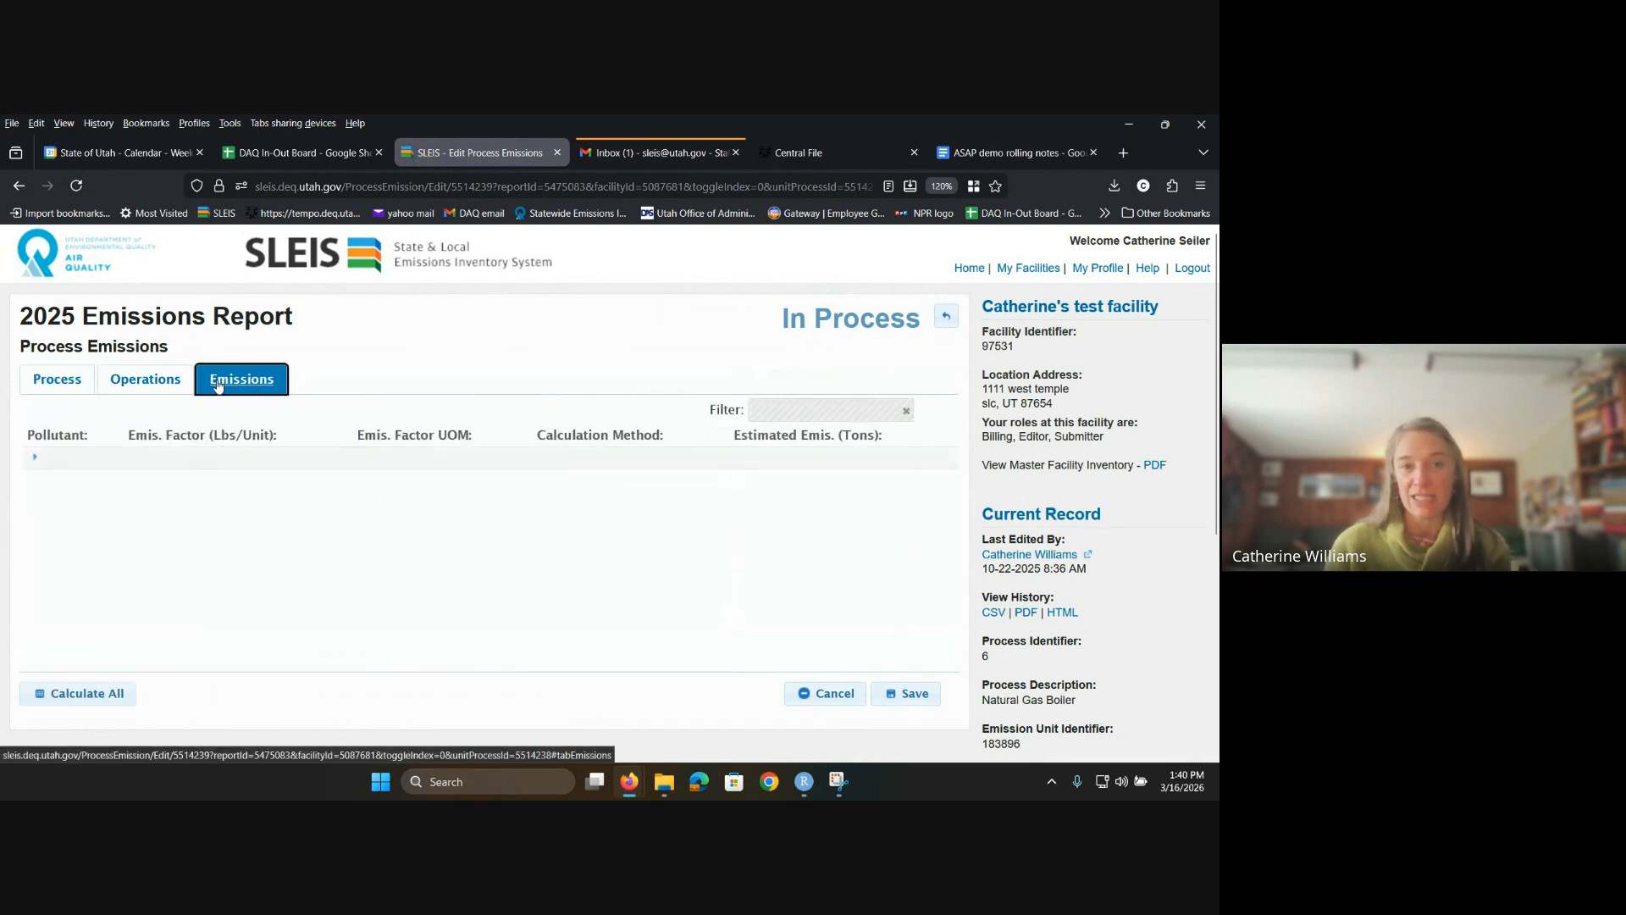
{"action": "left_click", "coordinate": [157, 388]}
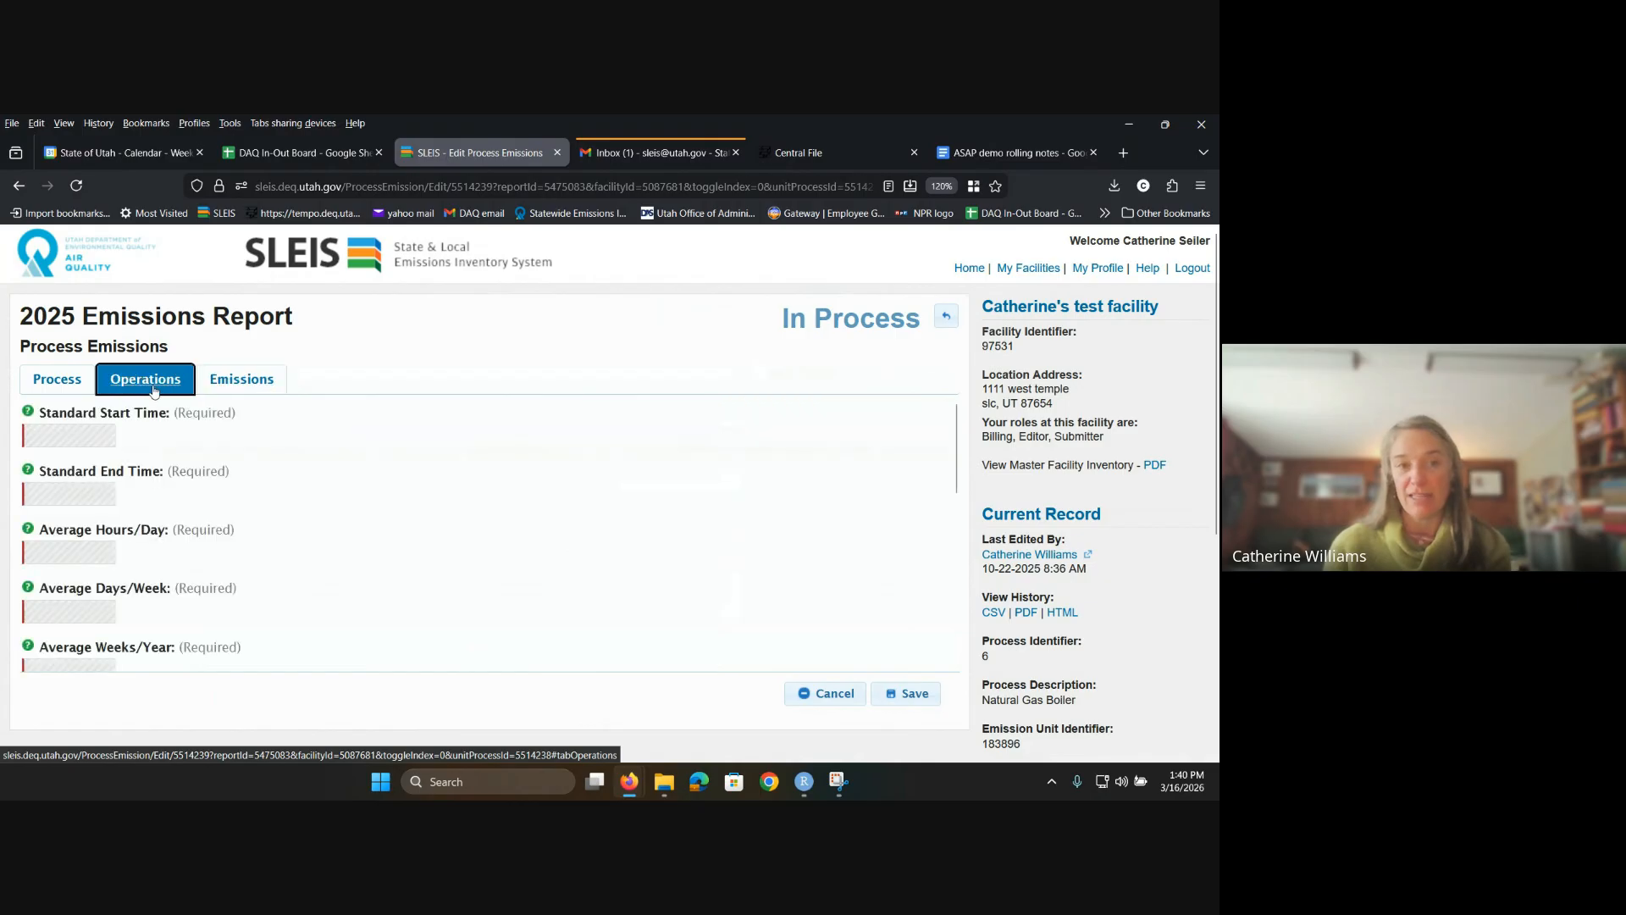
{"action": "left_click", "coordinate": [73, 378]}
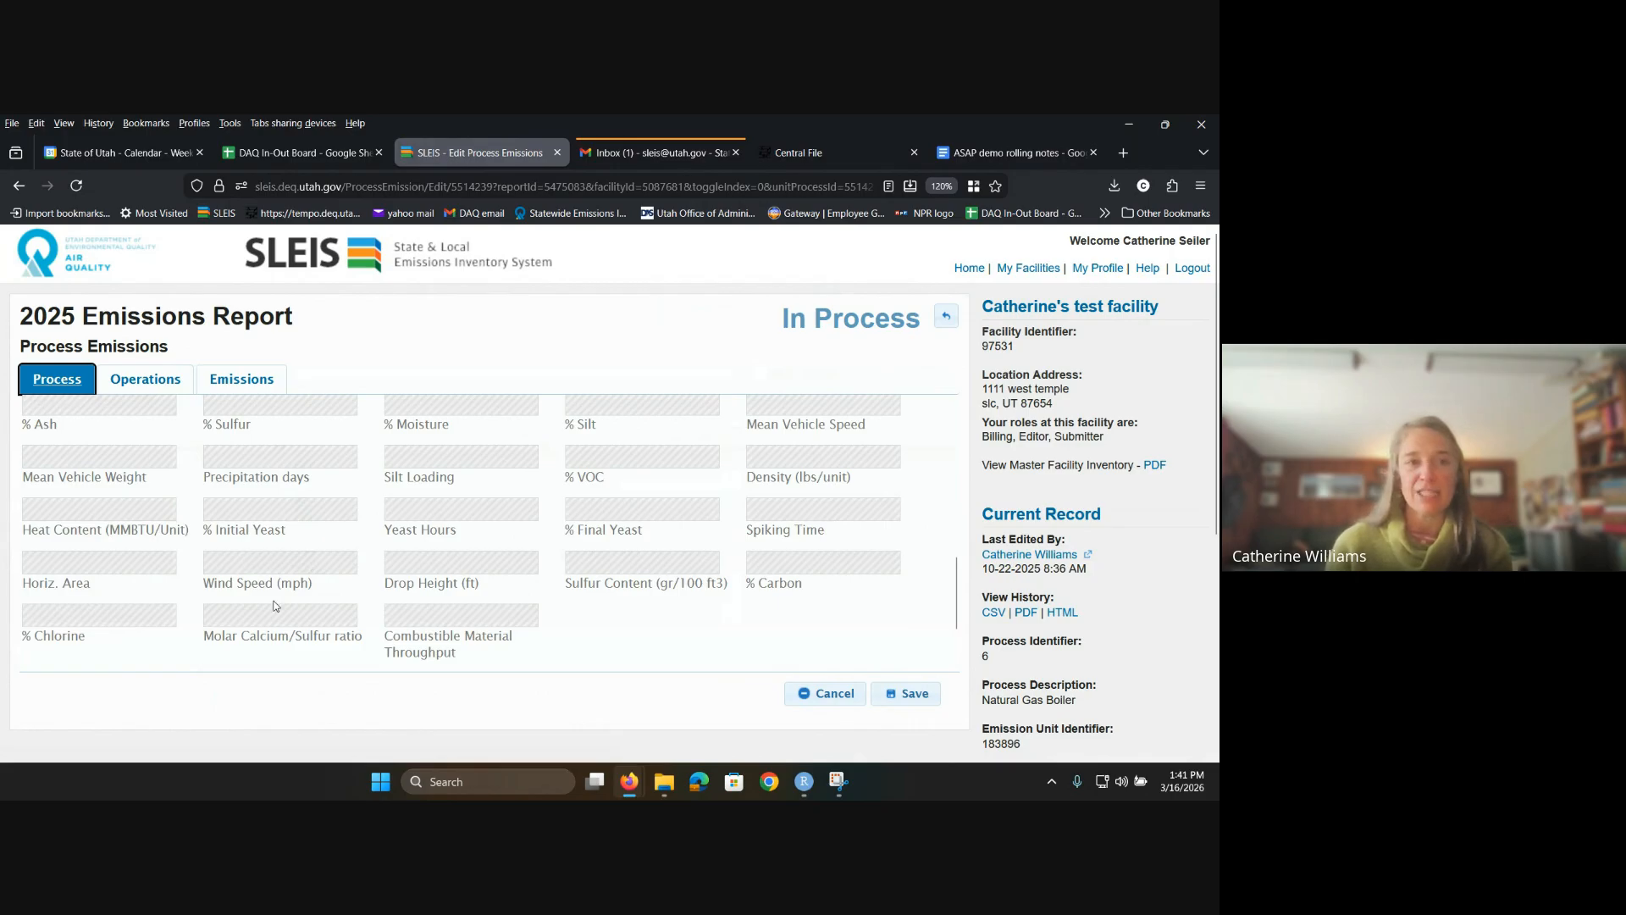
{"action": "scroll", "coordinate": [274, 607], "scroll_direction": "up", "scroll_amount": 10}
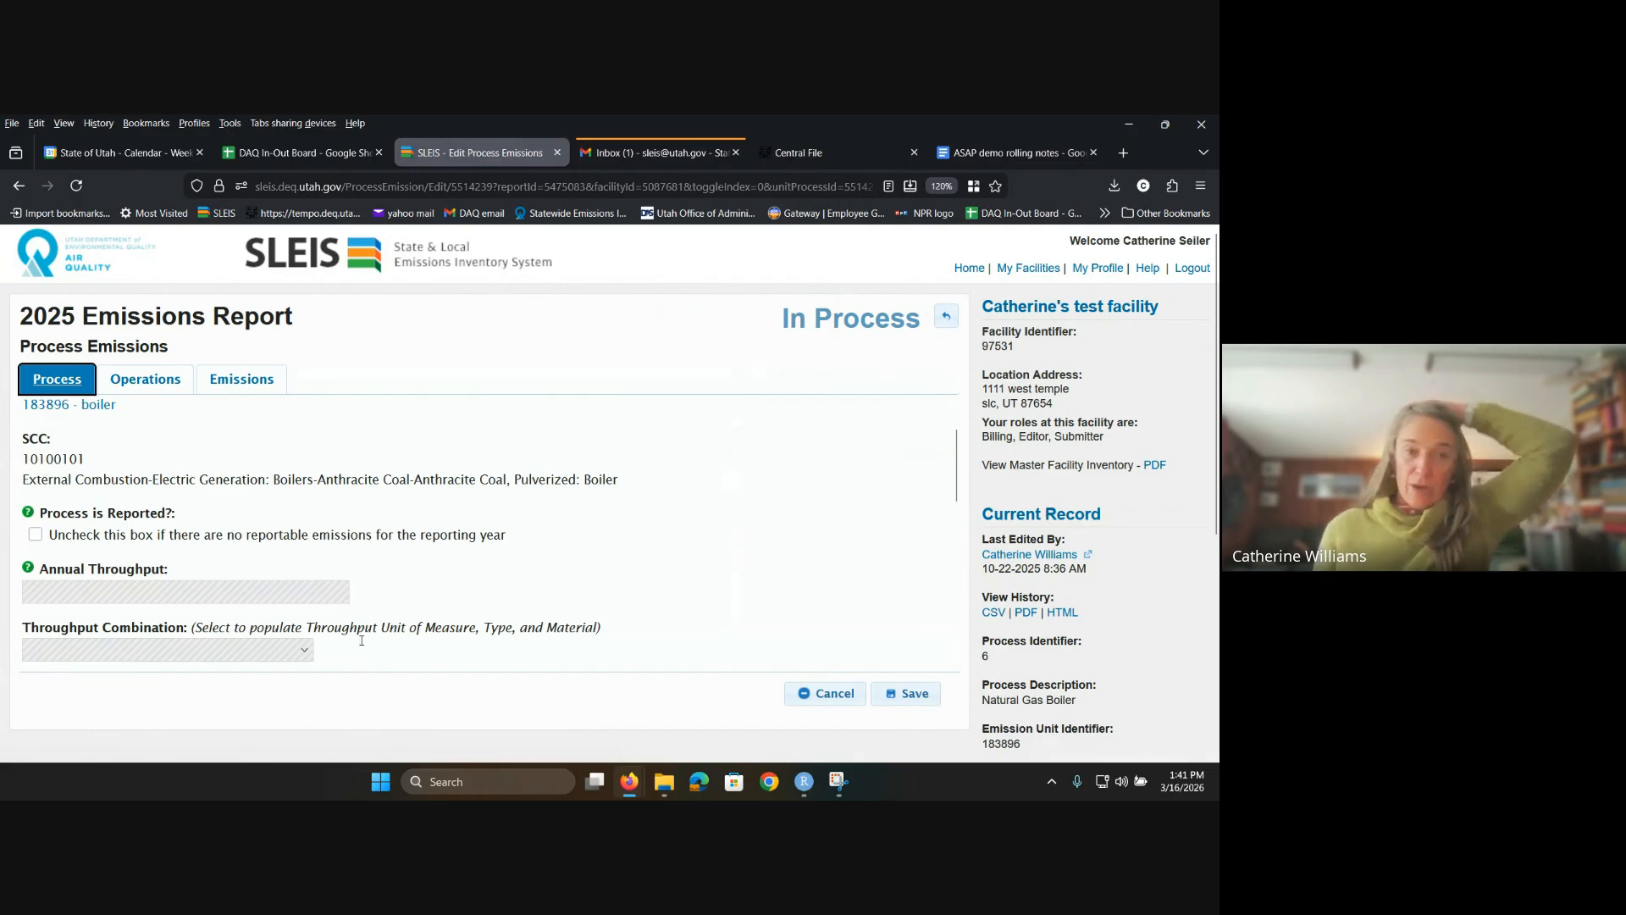
Step: Tick 'Process is Reported' for the Natural Gas Boiler process
{"action": "left_click", "coordinate": [35, 535]}
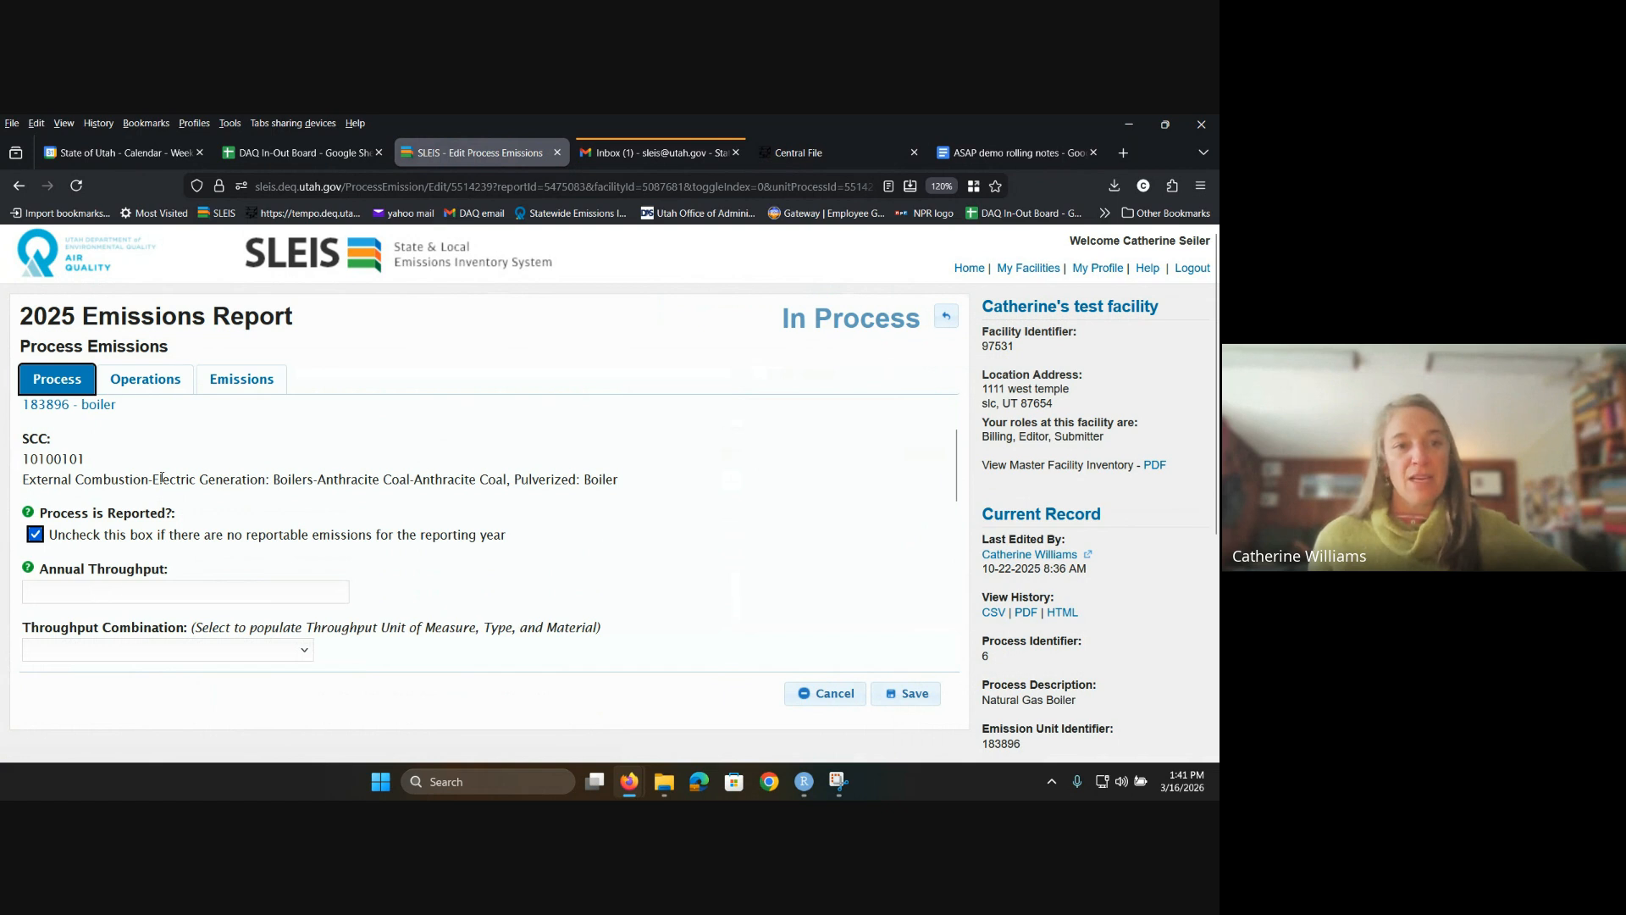
{"action": "scroll", "coordinate": [162, 478], "scroll_direction": "down", "scroll_amount": 1}
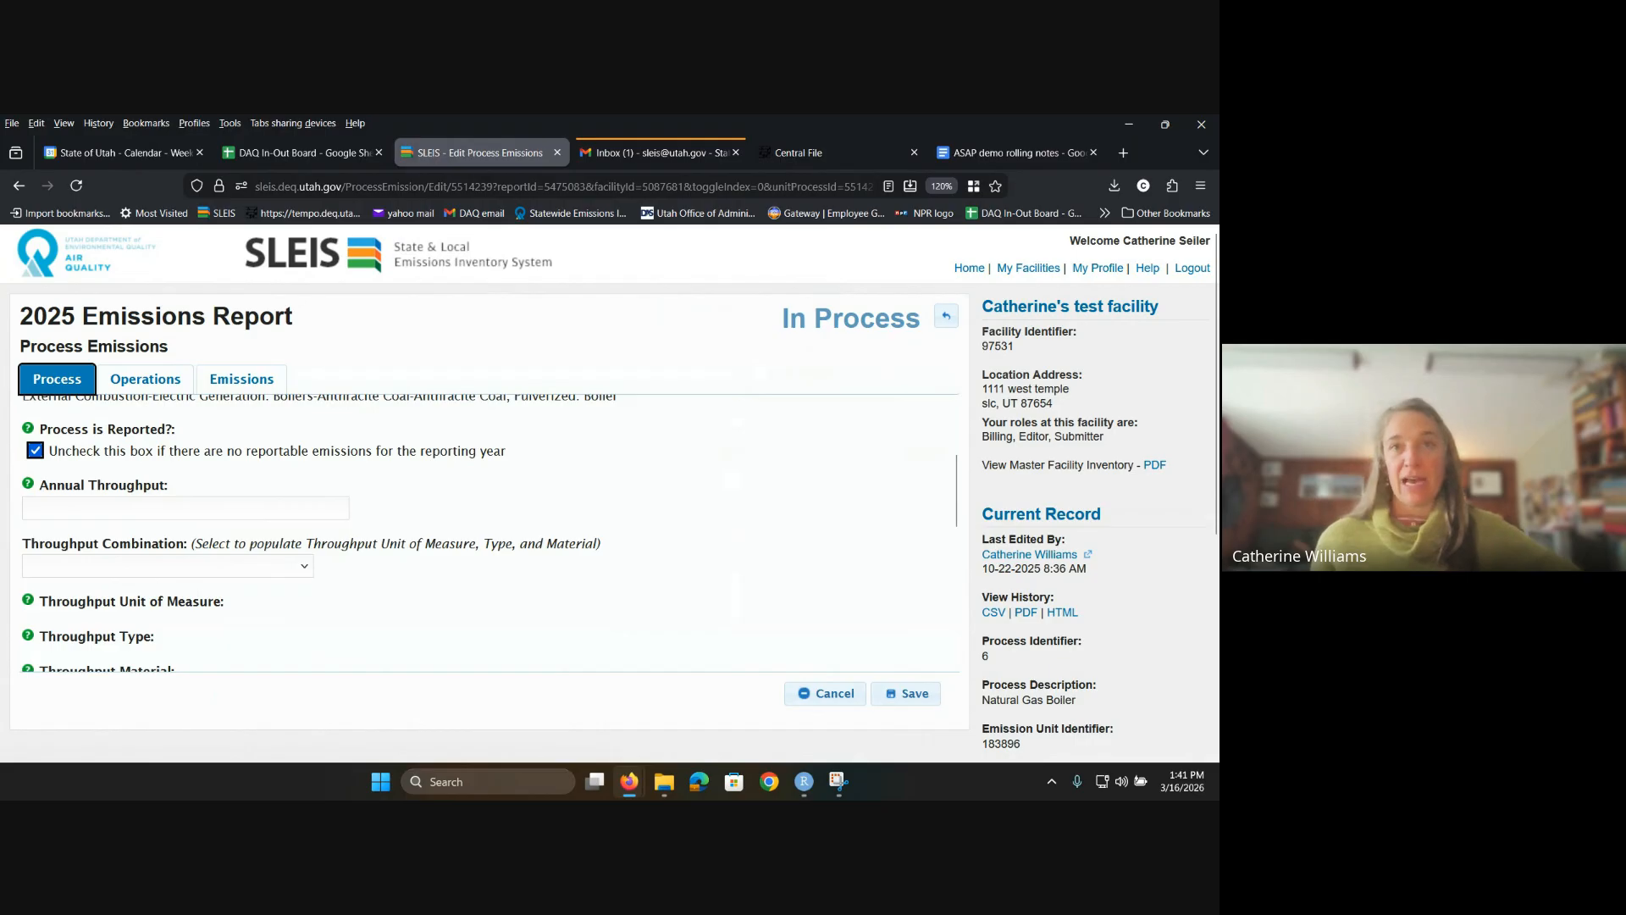
Step: Enter annual throughput 10 with combination TON - TONS | I - Input | 640 - Anthracite
{"action": "key", "text": "Tab"}
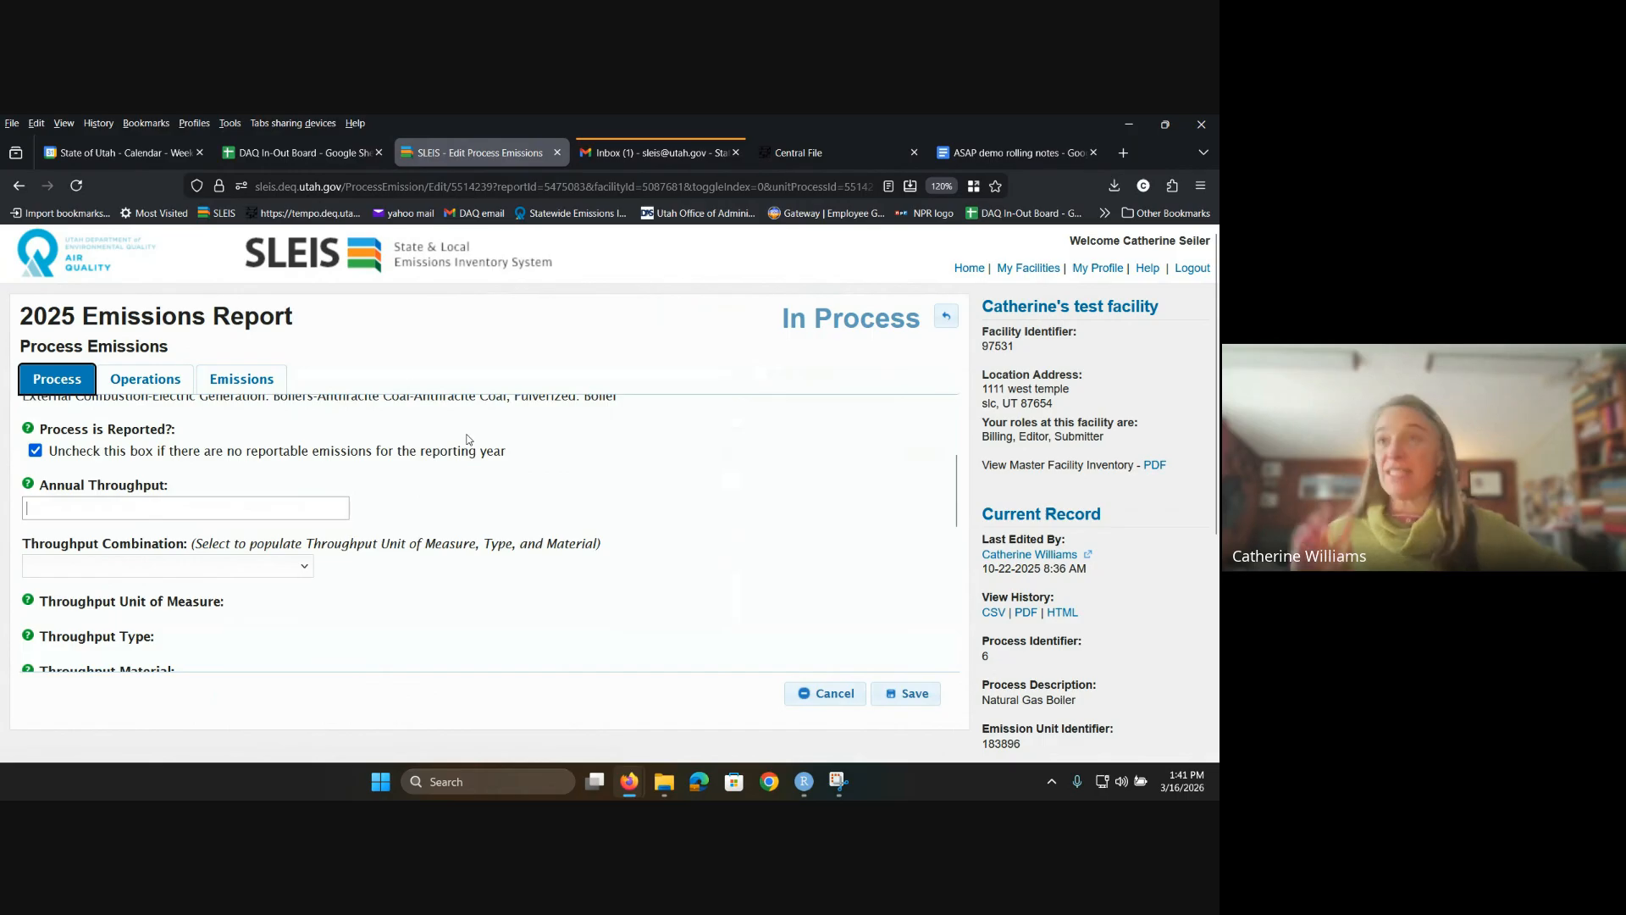
{"action": "type", "text": "10"}
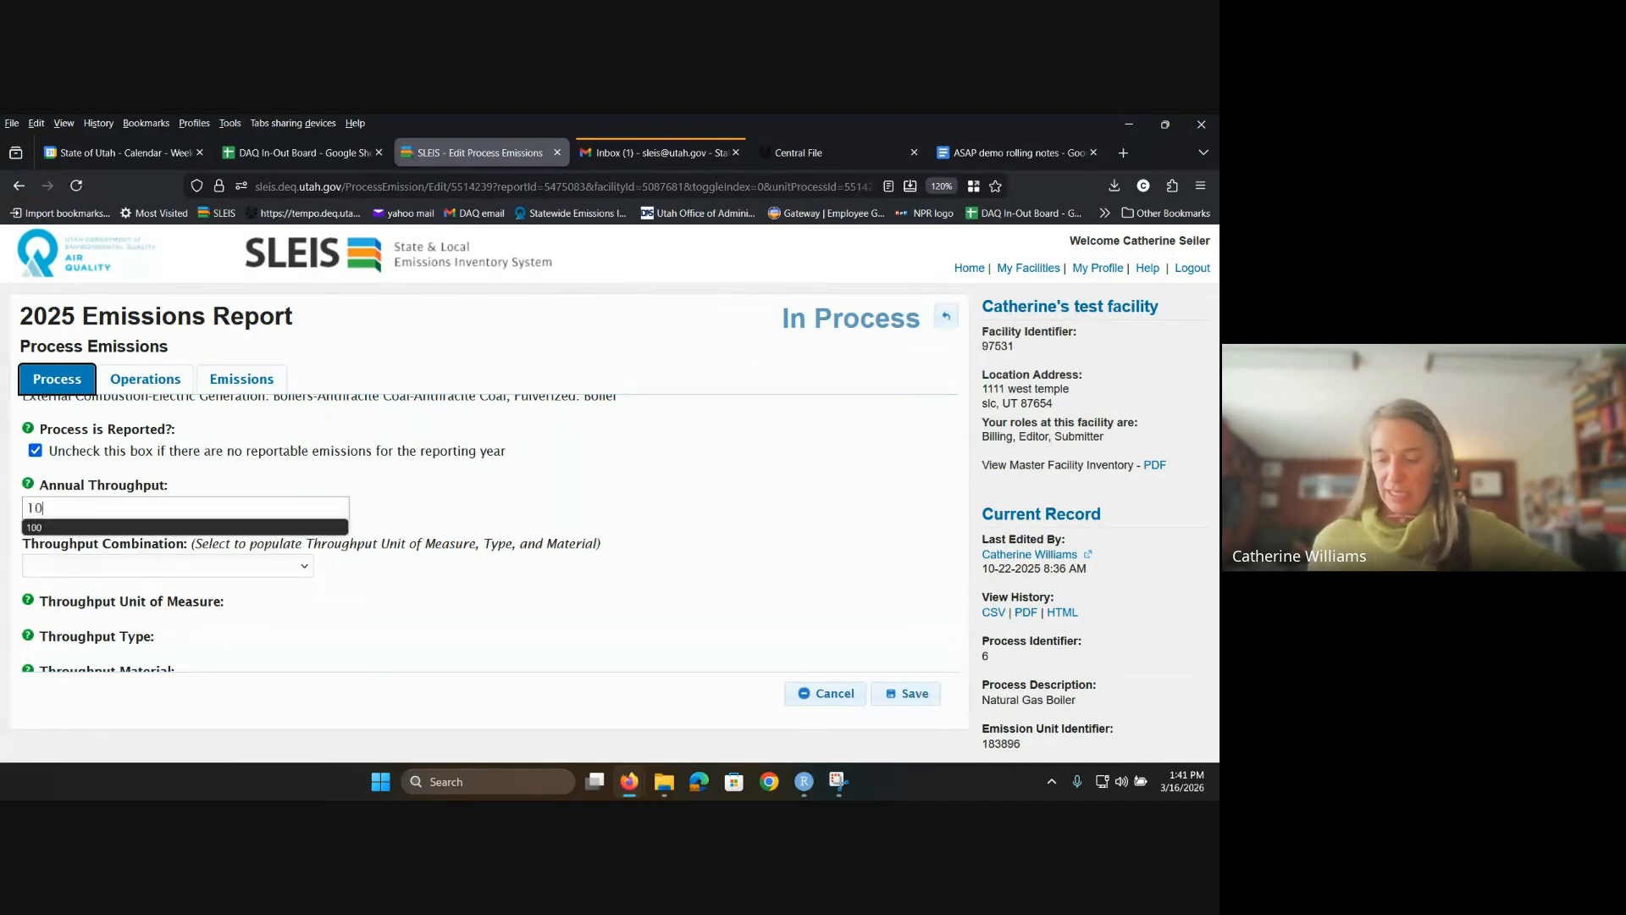
{"action": "left_click", "coordinate": [501, 510]}
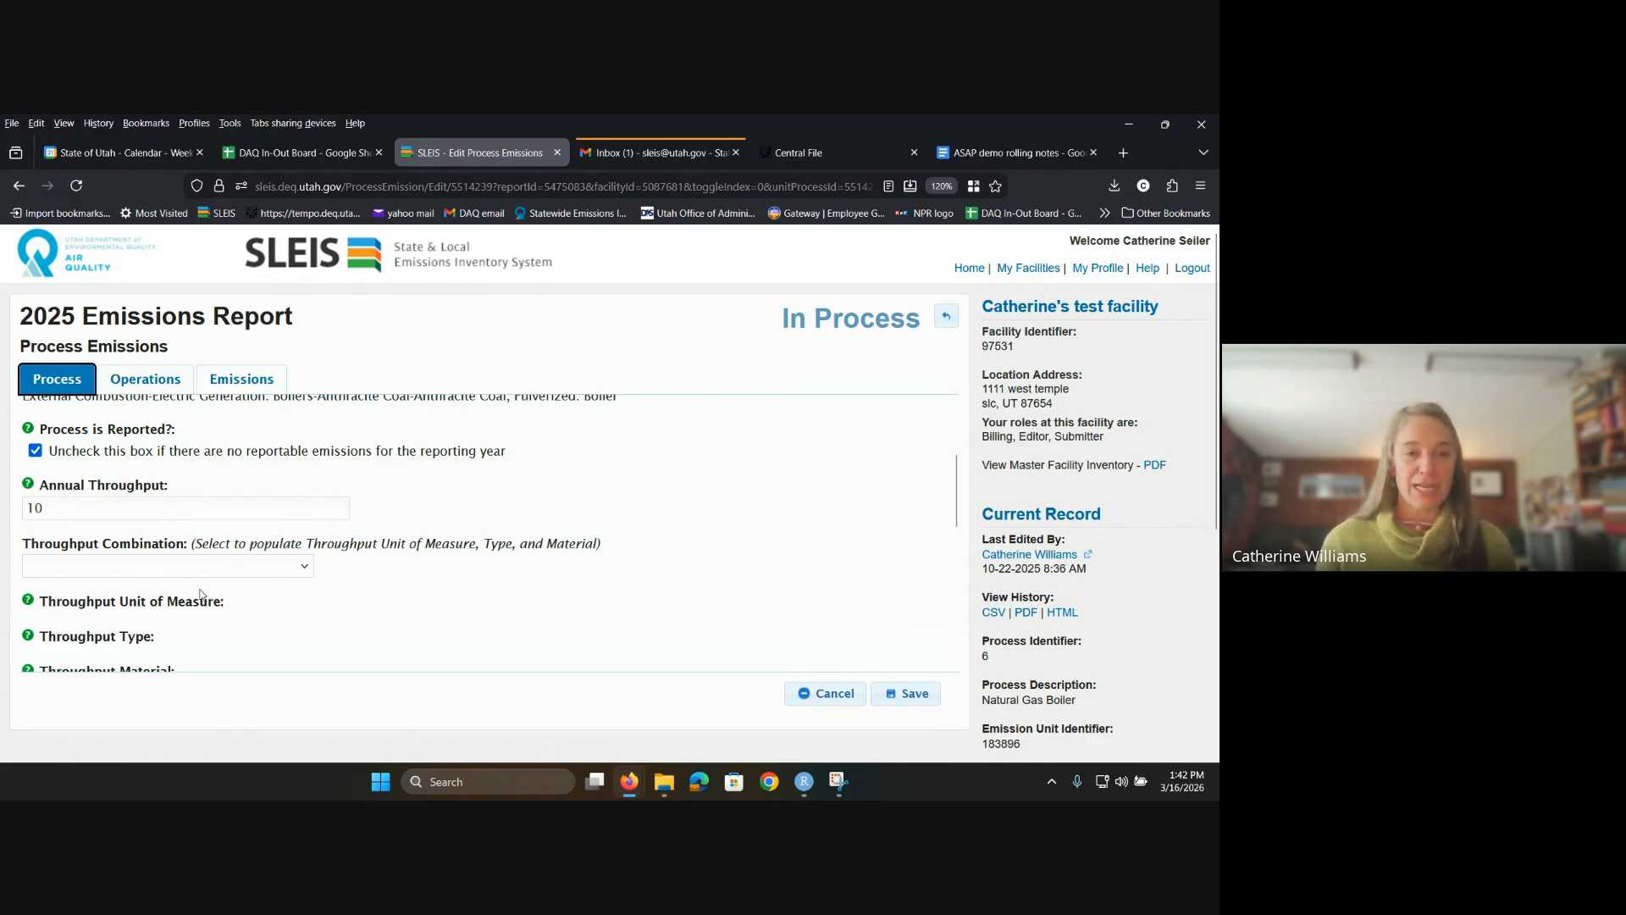
{"action": "left_click", "coordinate": [307, 567]}
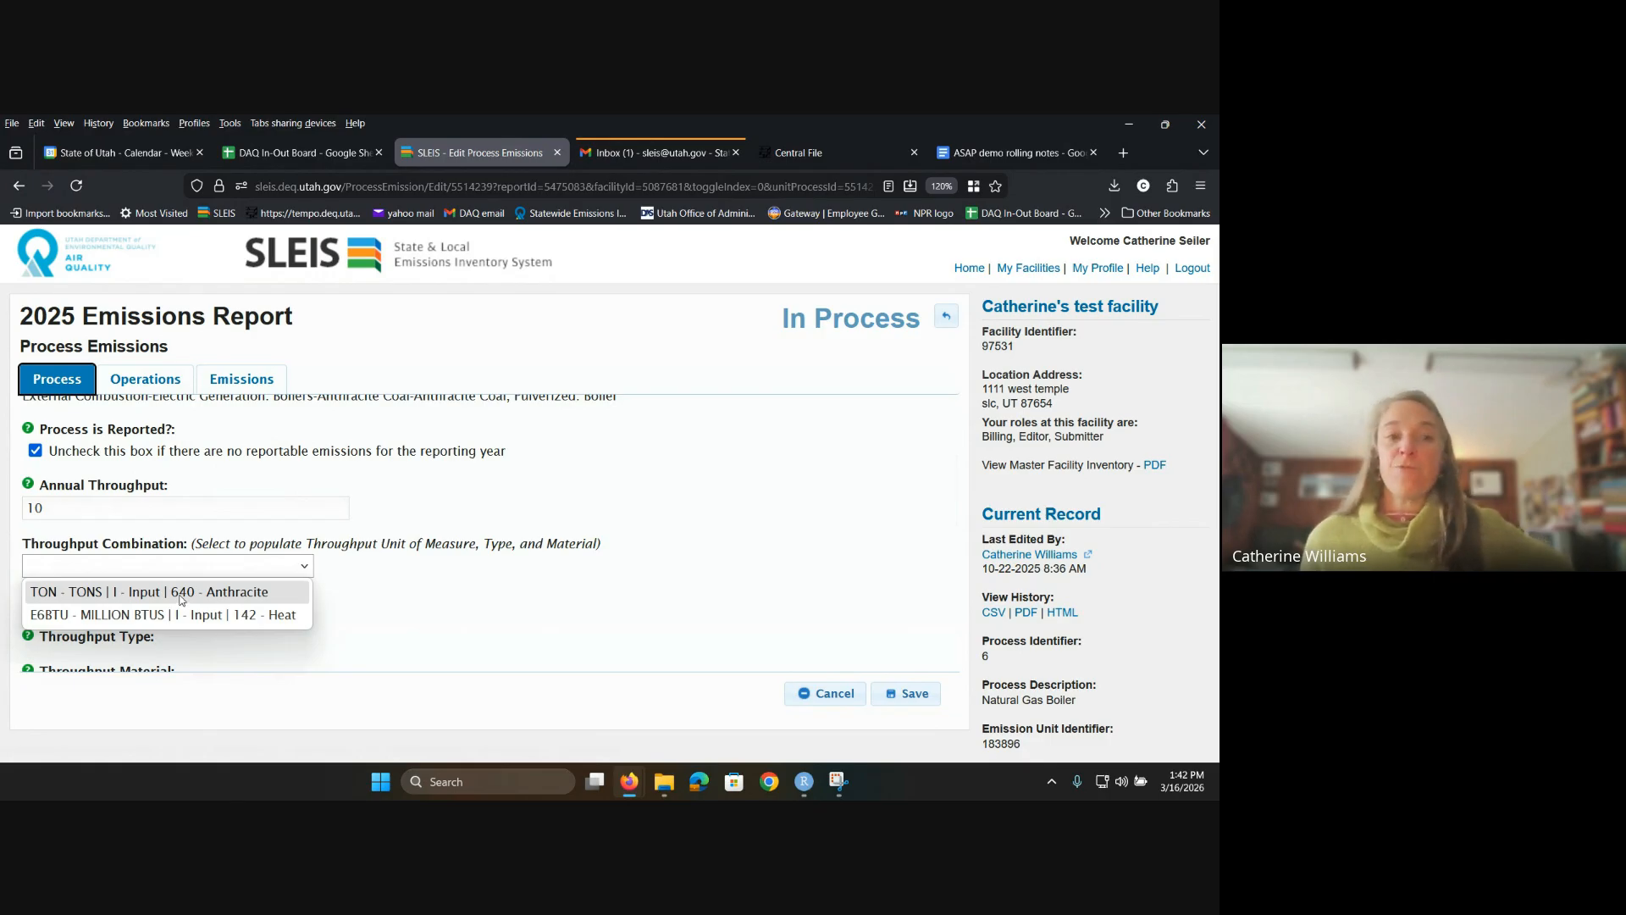
{"action": "left_click", "coordinate": [131, 598]}
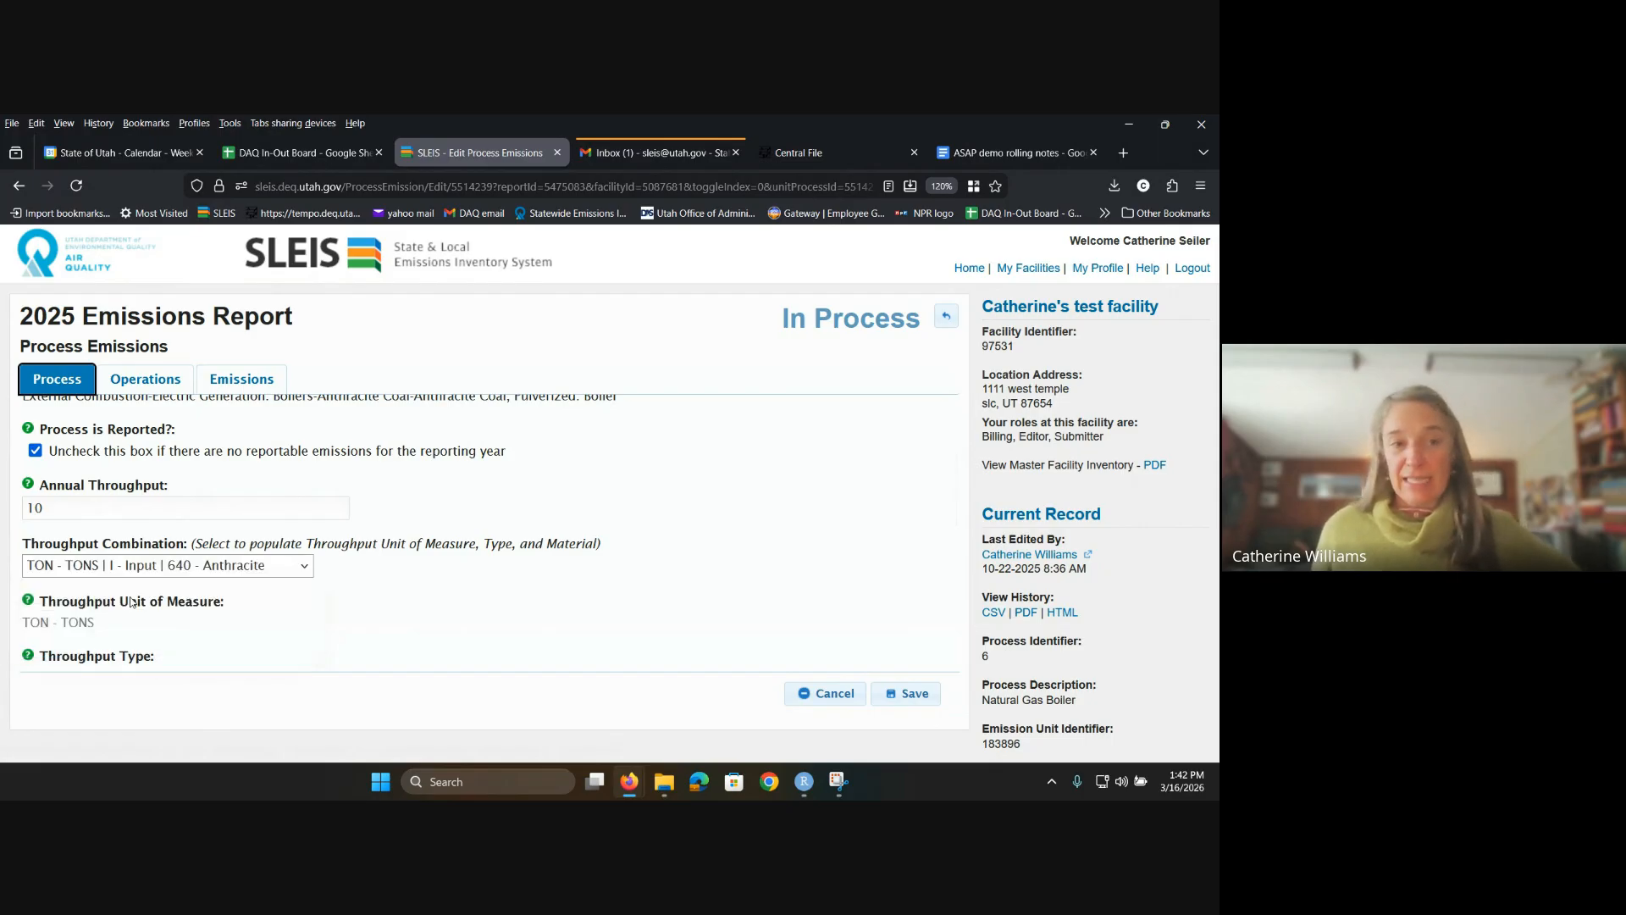
Step: Save the process and review the validation error's required Emissions fields before returning to the Process tab
{"action": "left_click", "coordinate": [909, 694]}
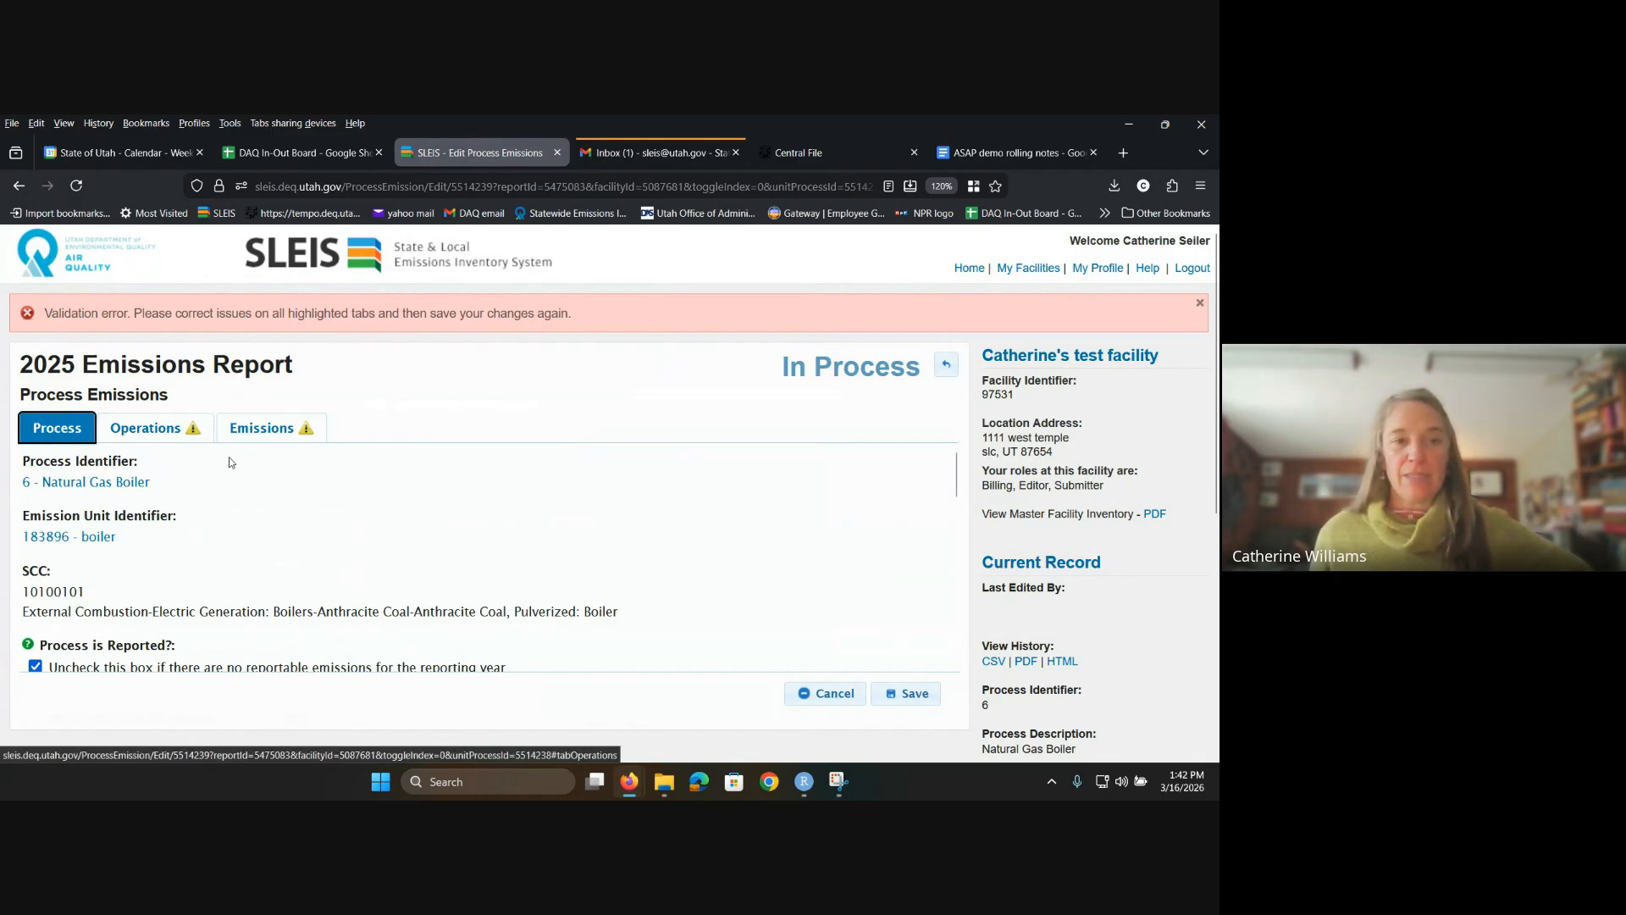
{"action": "scroll", "coordinate": [229, 456], "scroll_direction": "down", "scroll_amount": 2}
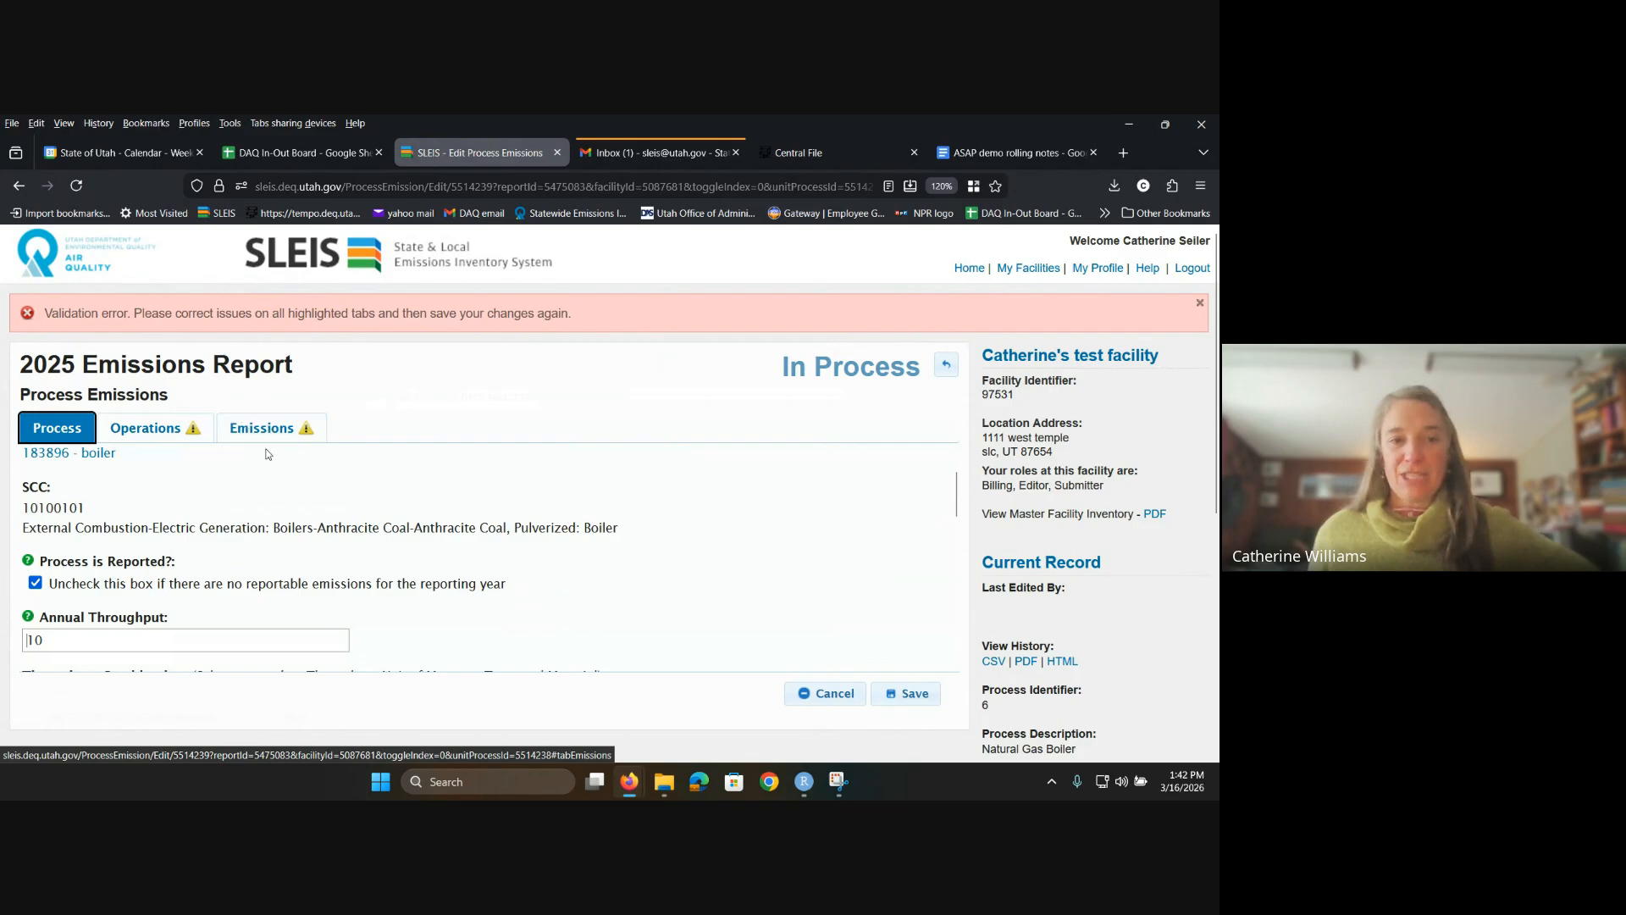
{"action": "left_click", "coordinate": [265, 432]}
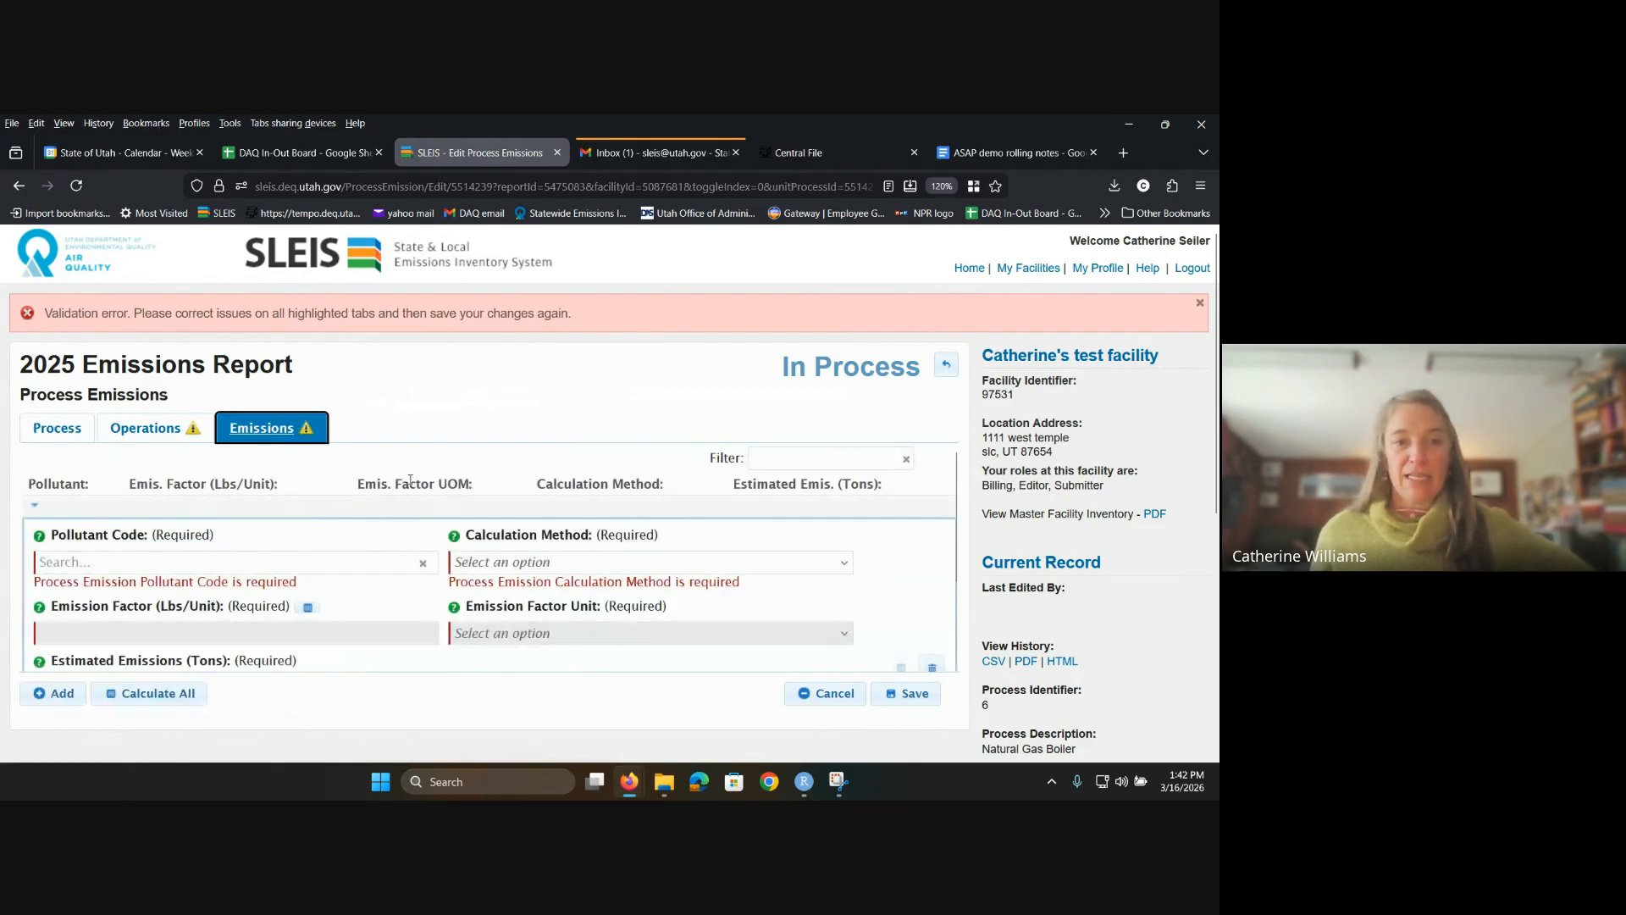
{"action": "scroll", "coordinate": [410, 471], "scroll_direction": "down", "scroll_amount": 2}
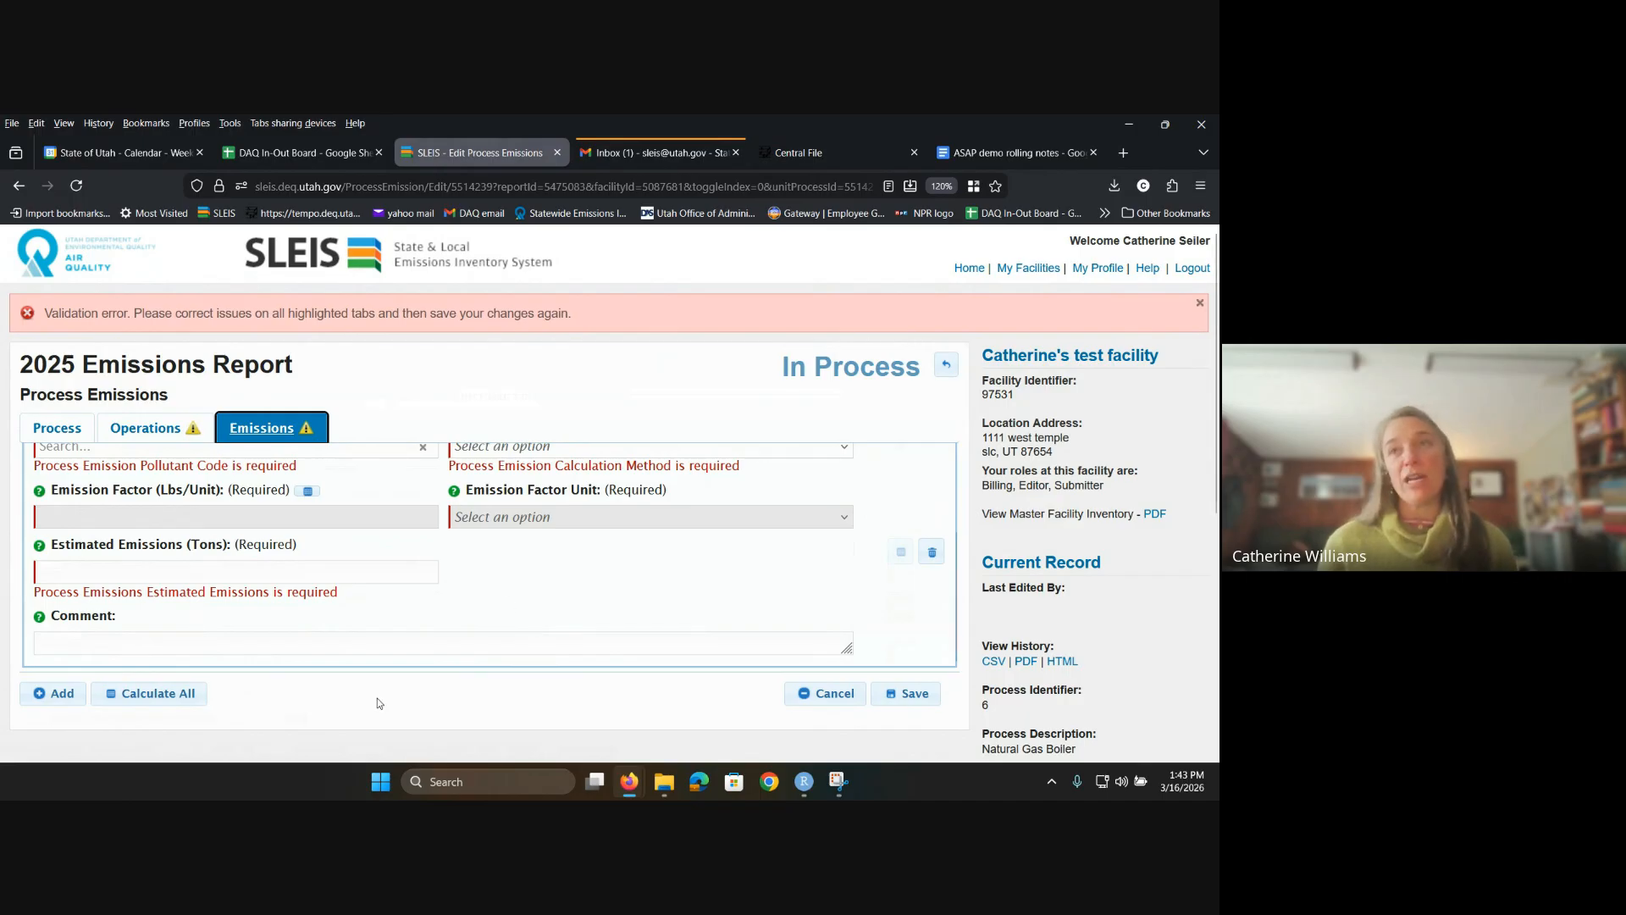
{"action": "left_click", "coordinate": [58, 428]}
{"action": "scroll", "coordinate": [100, 550], "scroll_direction": "up", "scroll_amount": 1}
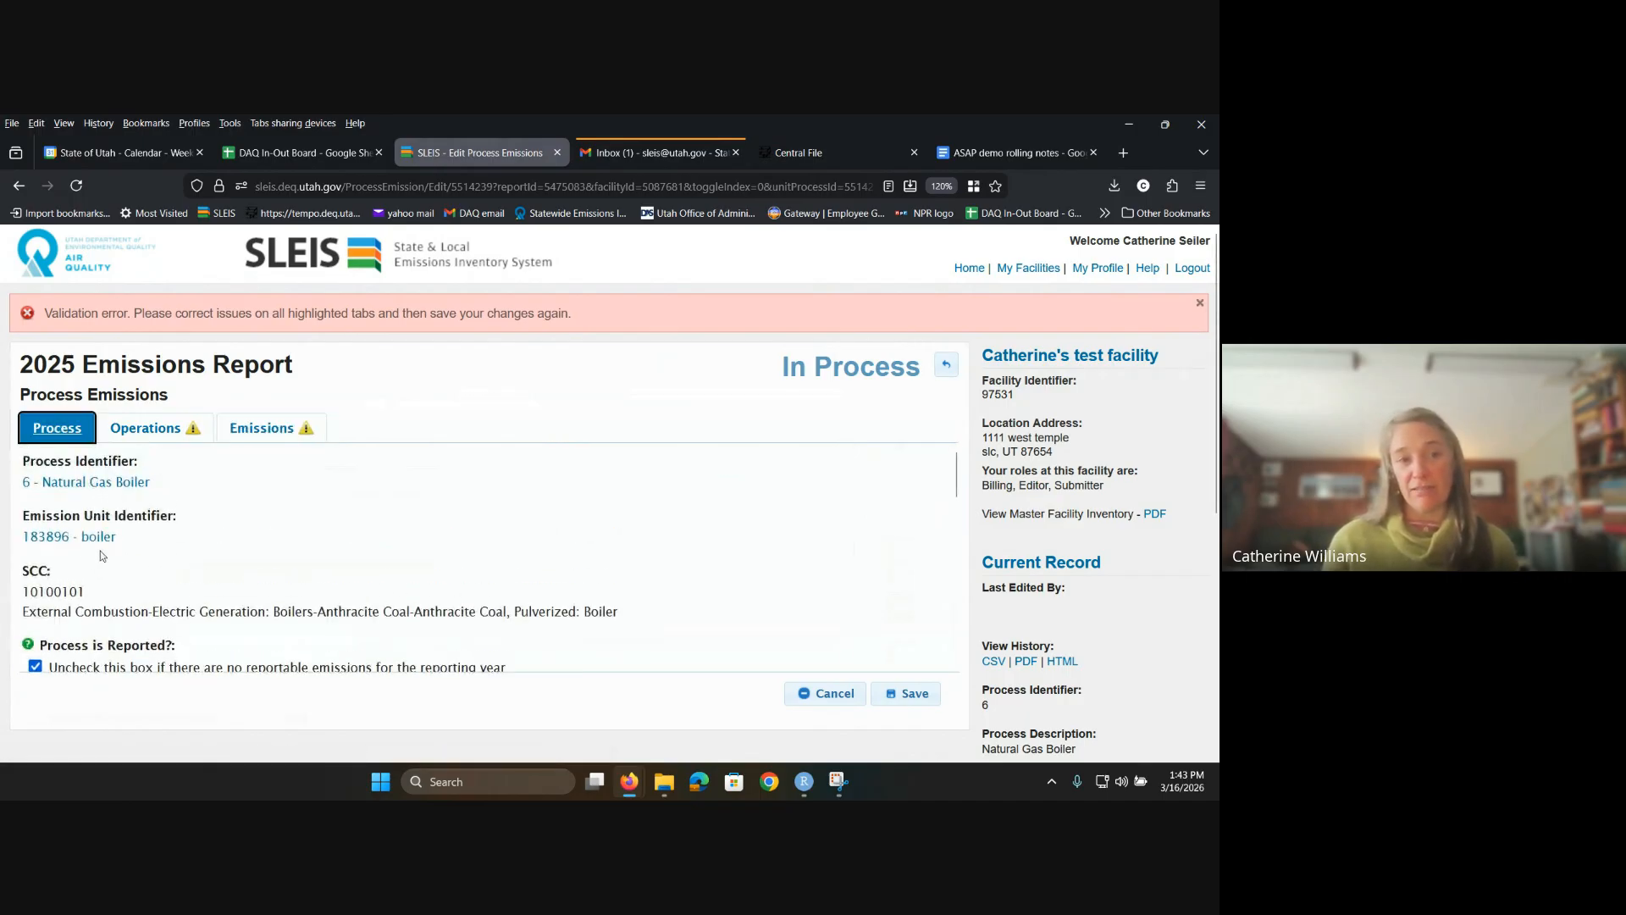
{"action": "scroll", "coordinate": [34, 608], "scroll_direction": "down", "scroll_amount": 1}
Step: Keep the process reported with its pollutants, re-enter annual throughput 10, and bring up the Emissions form
{"action": "left_click", "coordinate": [35, 583]}
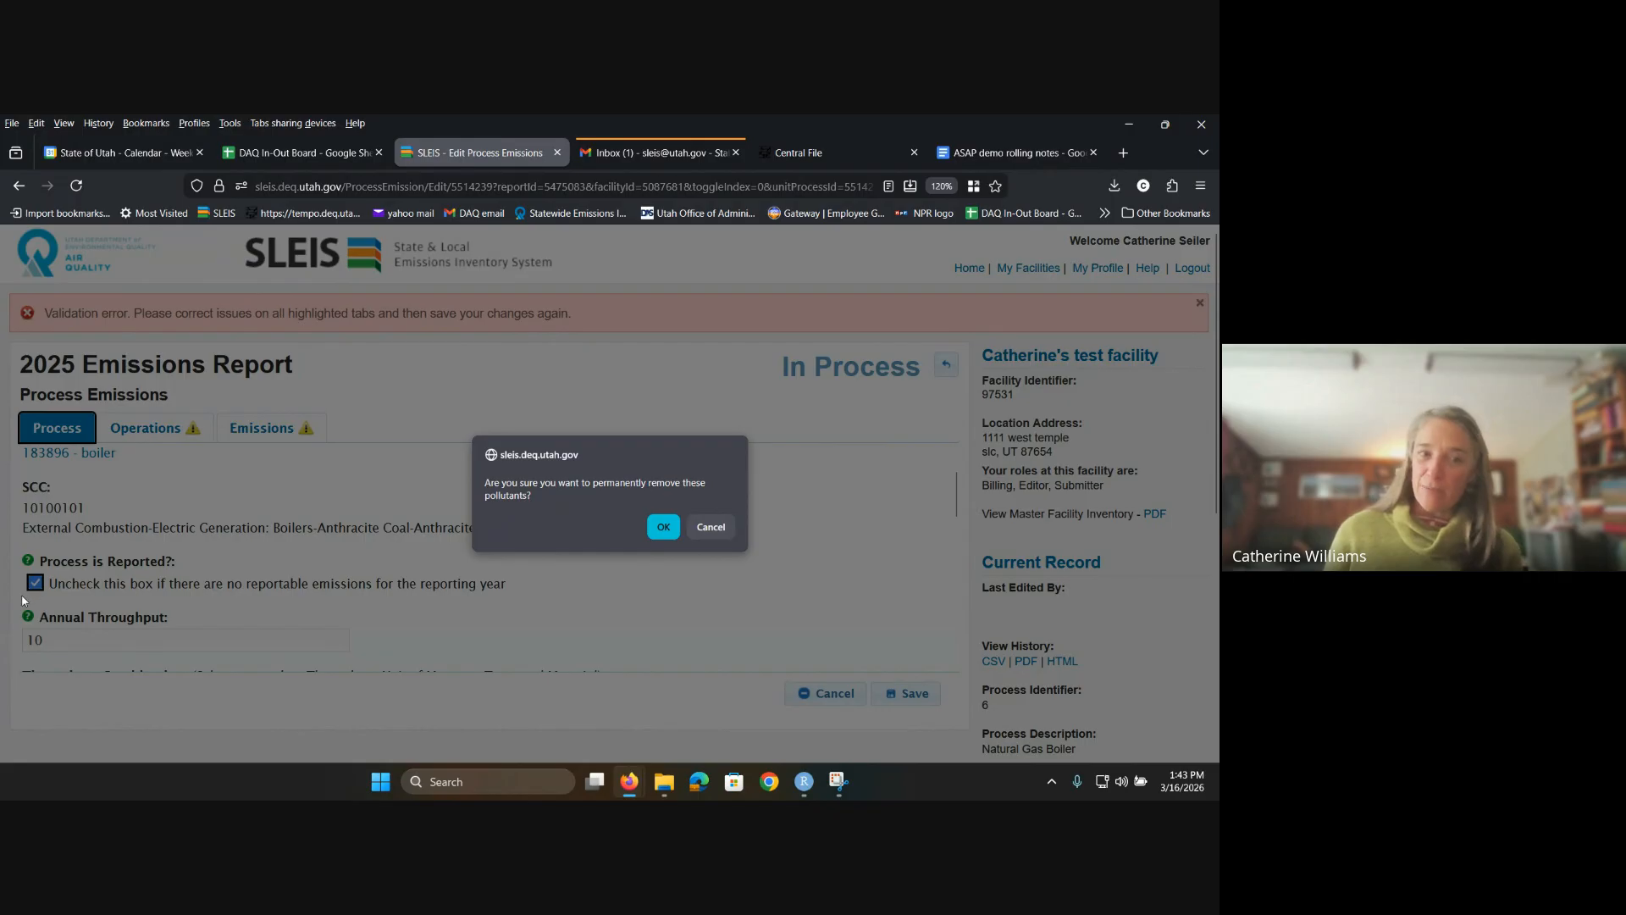
{"action": "left_click", "coordinate": [711, 527]}
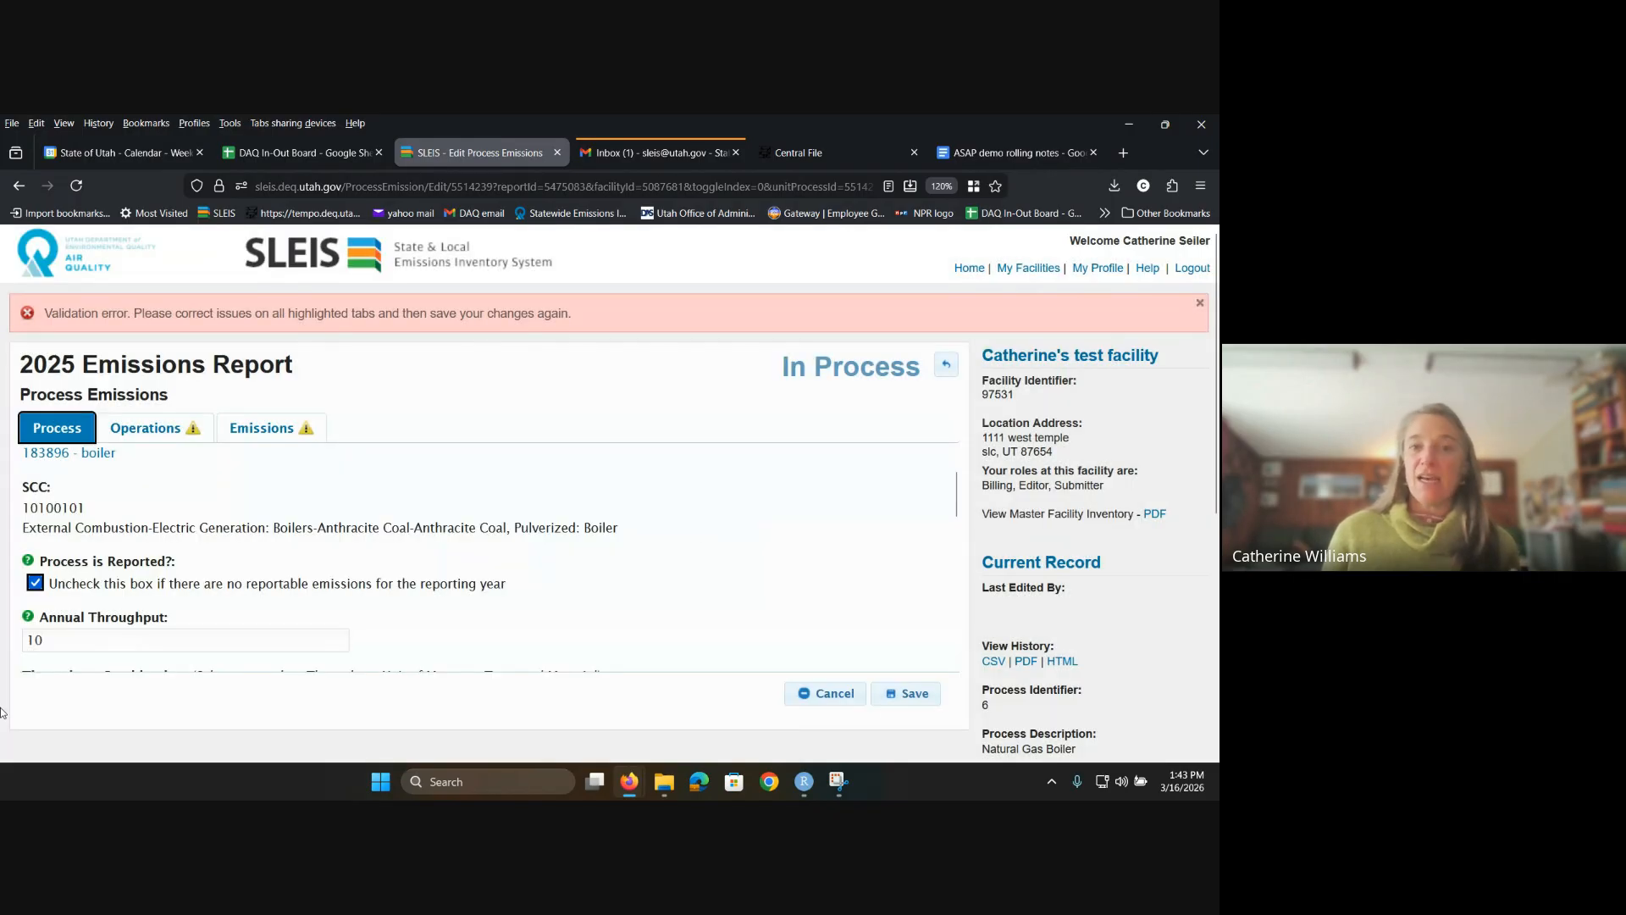
{"action": "left_click", "coordinate": [67, 641]}
{"action": "key", "text": "BackSpace"}
{"action": "key", "text": "BackSpace"}
{"action": "type", "text": "0"}
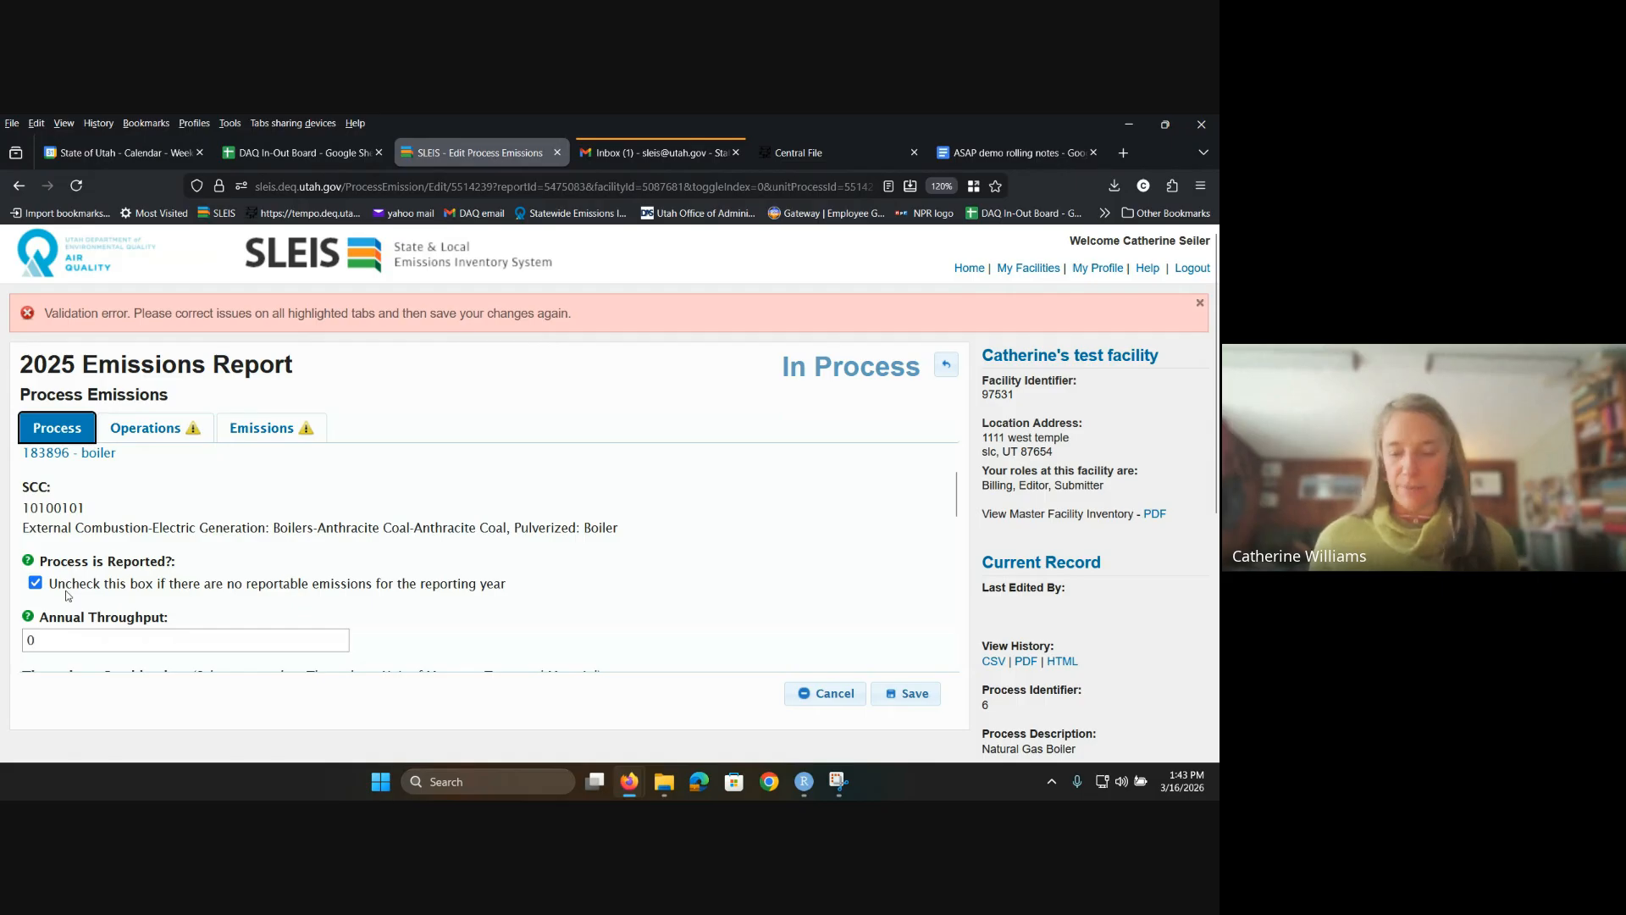
{"action": "key", "text": "BackSpace"}
{"action": "type", "text": "10"}
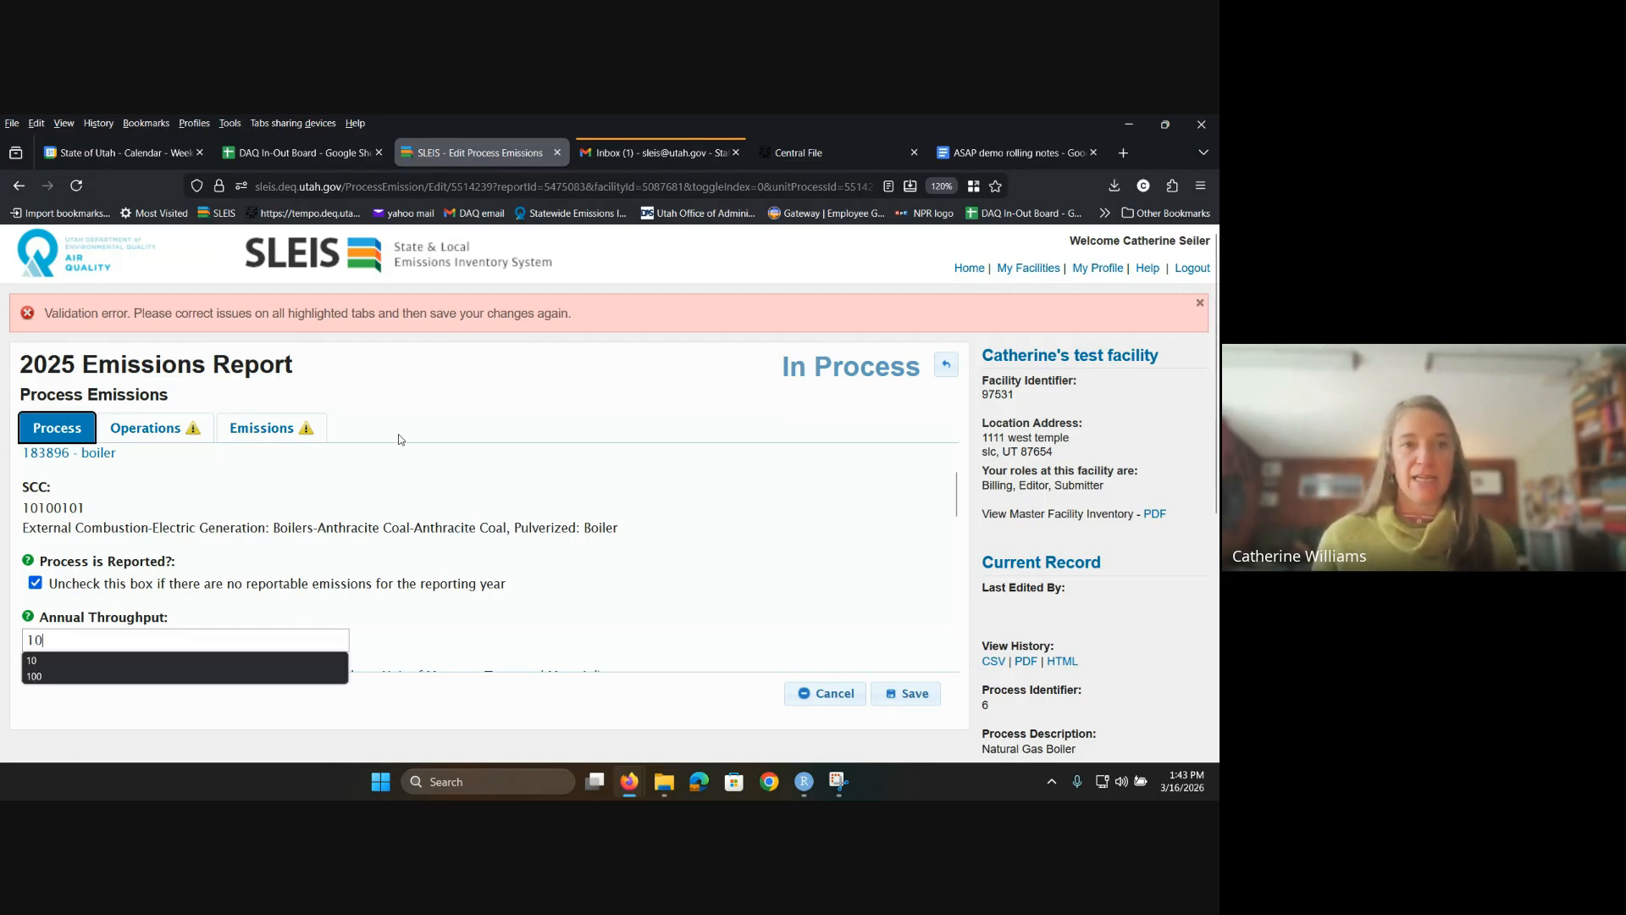
{"action": "left_click", "coordinate": [292, 429]}
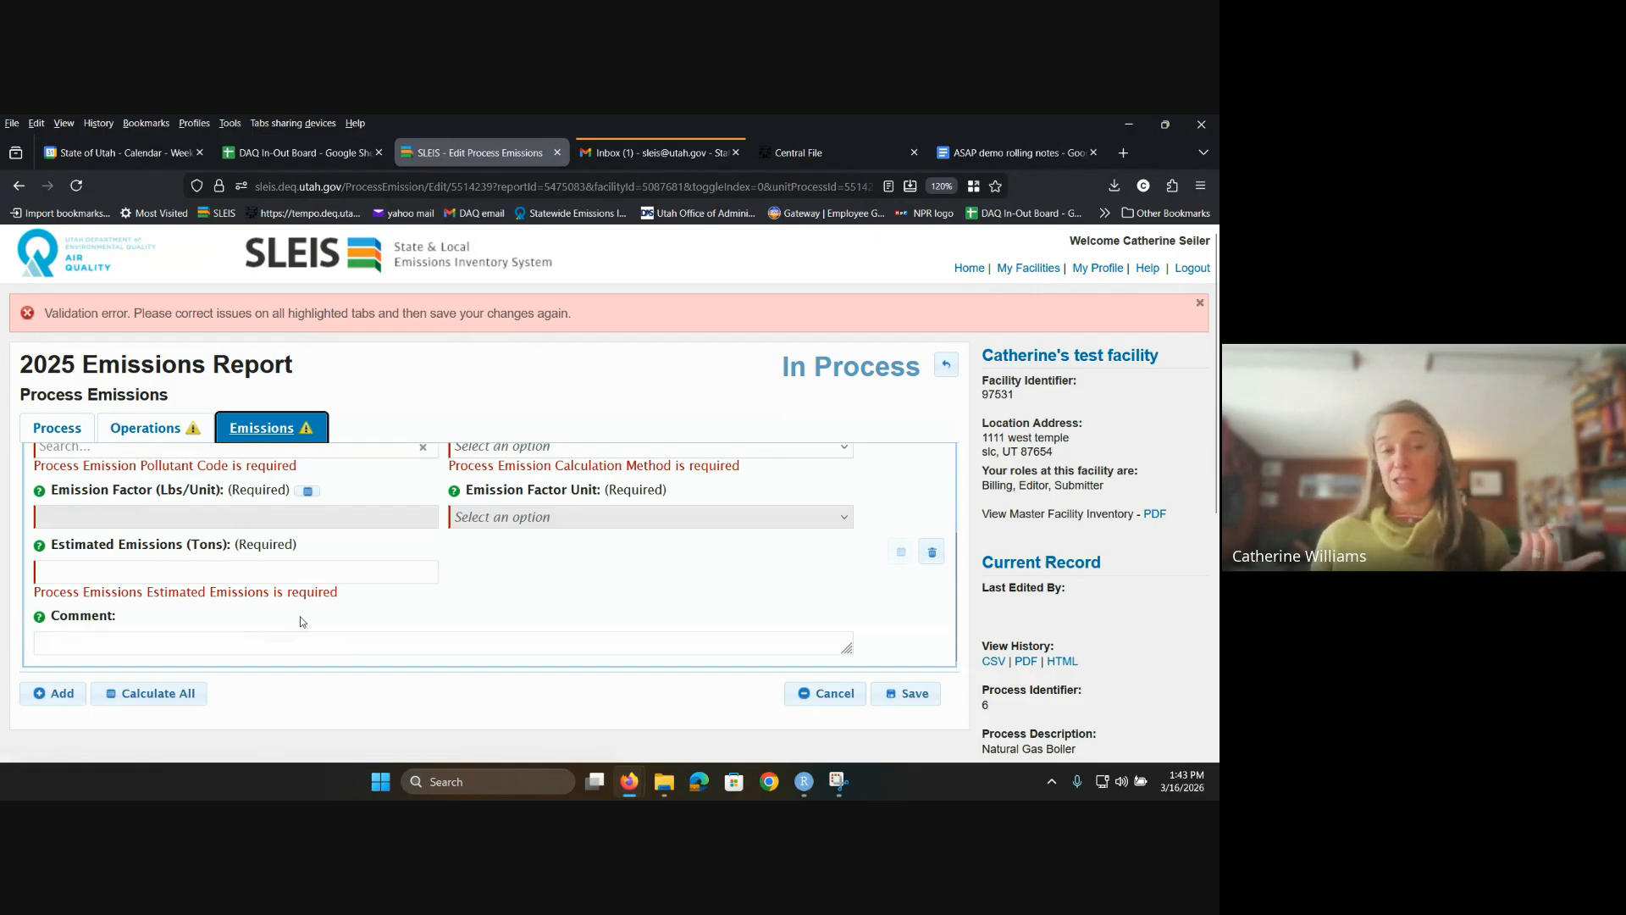
Step: Search 'PM1' and set the pollutant code to PM10-PRI - PM10 Primary (Filt + Cond)
{"action": "scroll", "coordinate": [301, 622], "scroll_direction": "up", "scroll_amount": 2}
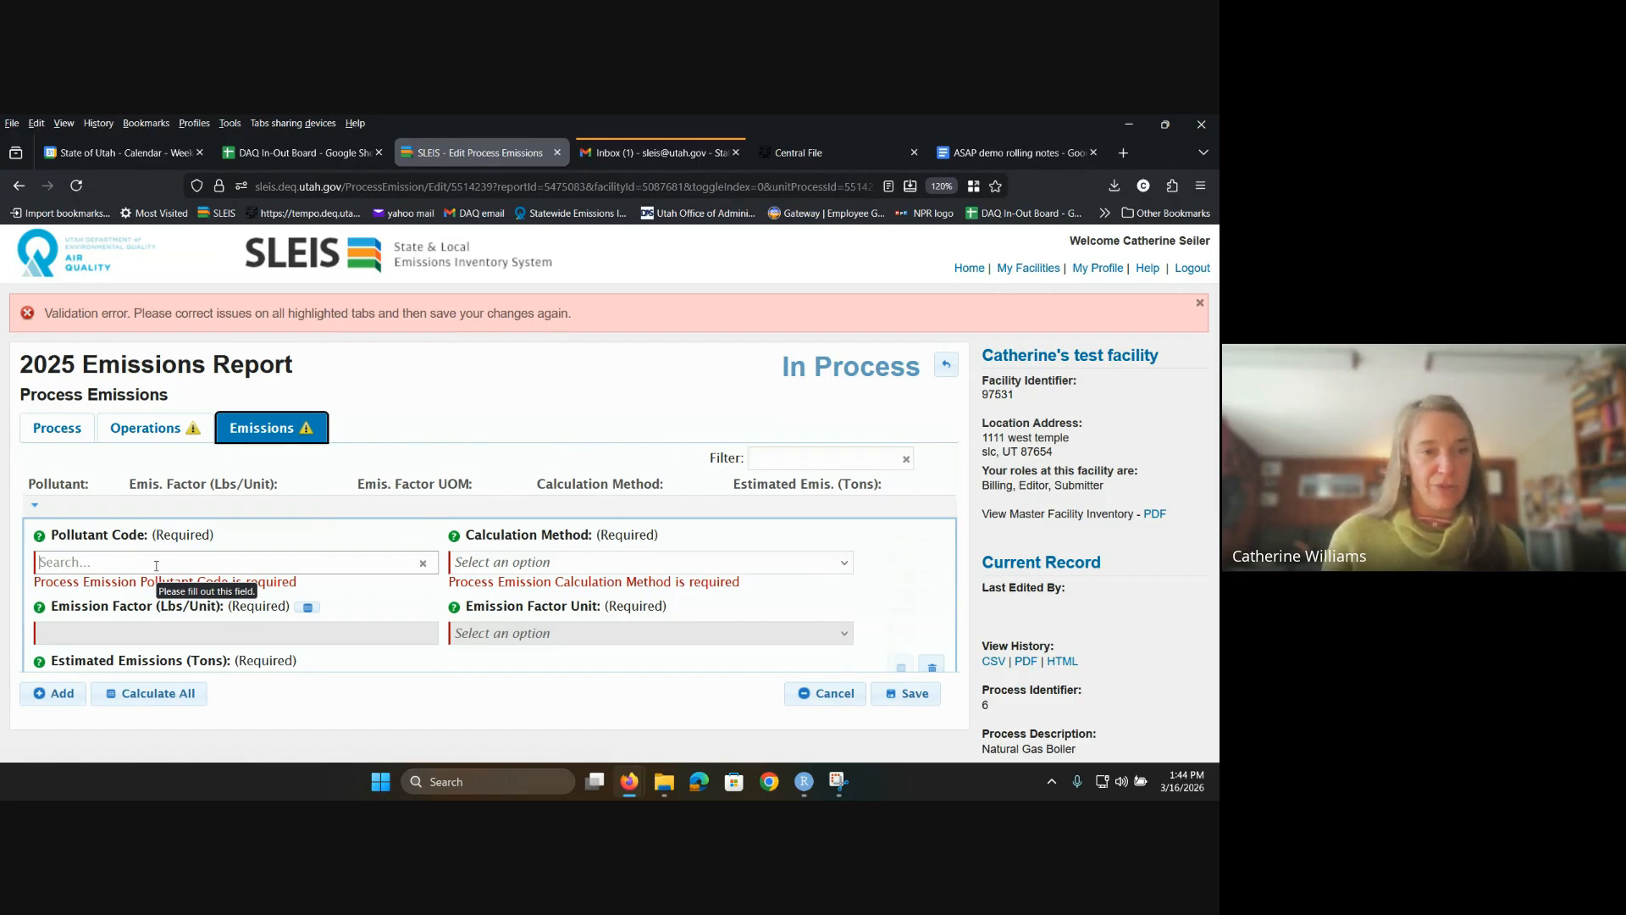
{"action": "type", "text": "P"}
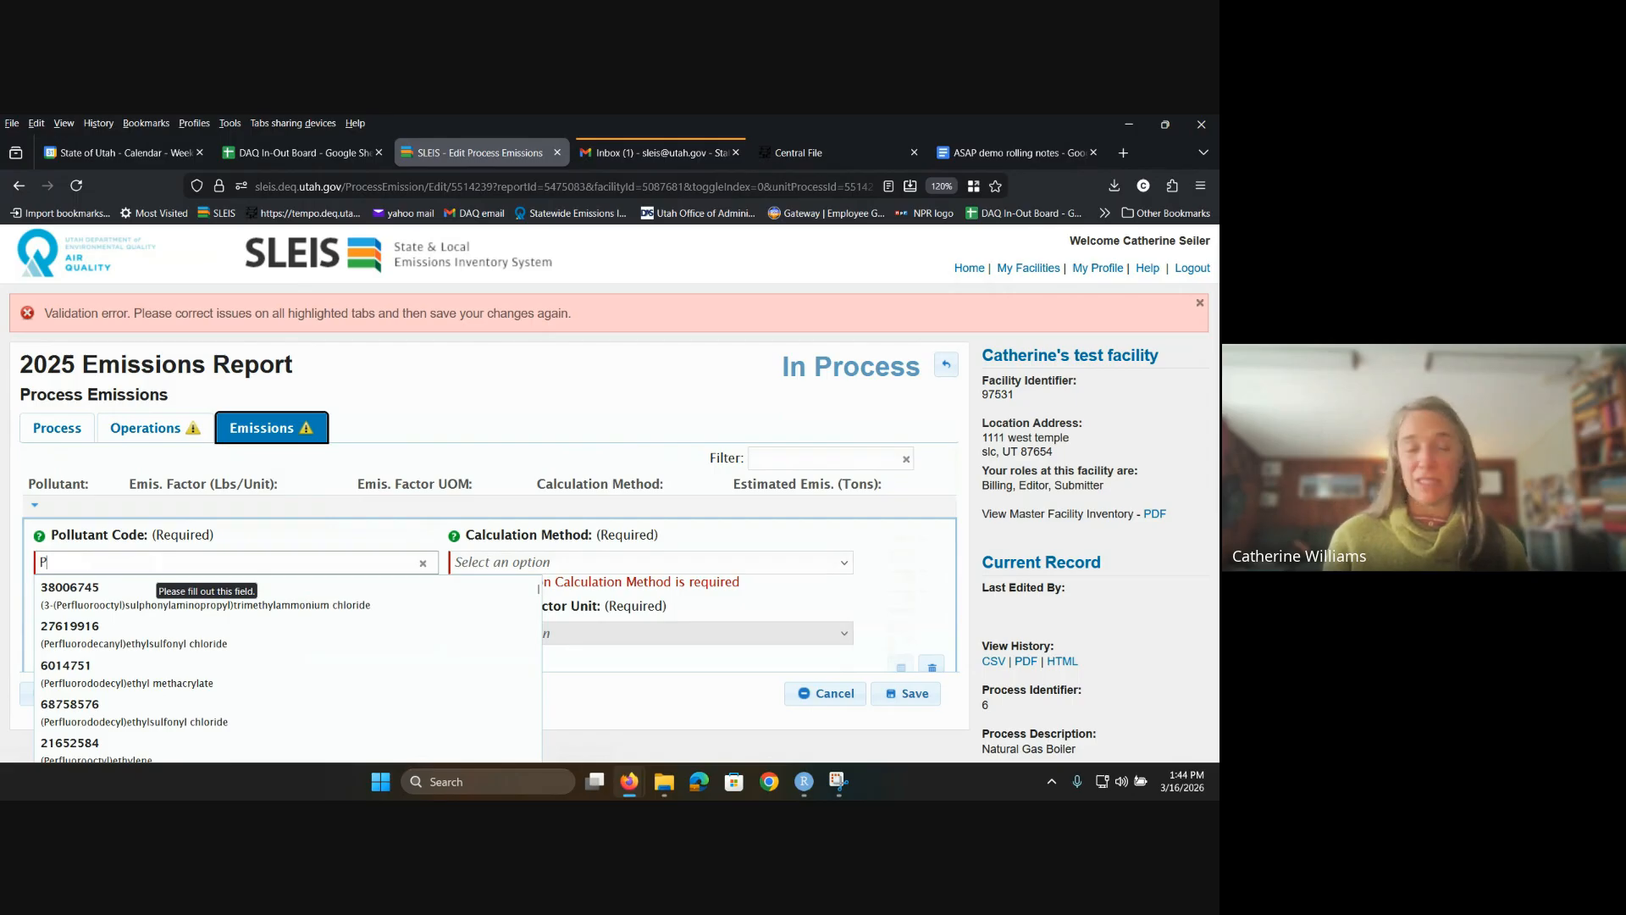
{"action": "type", "text": "M"}
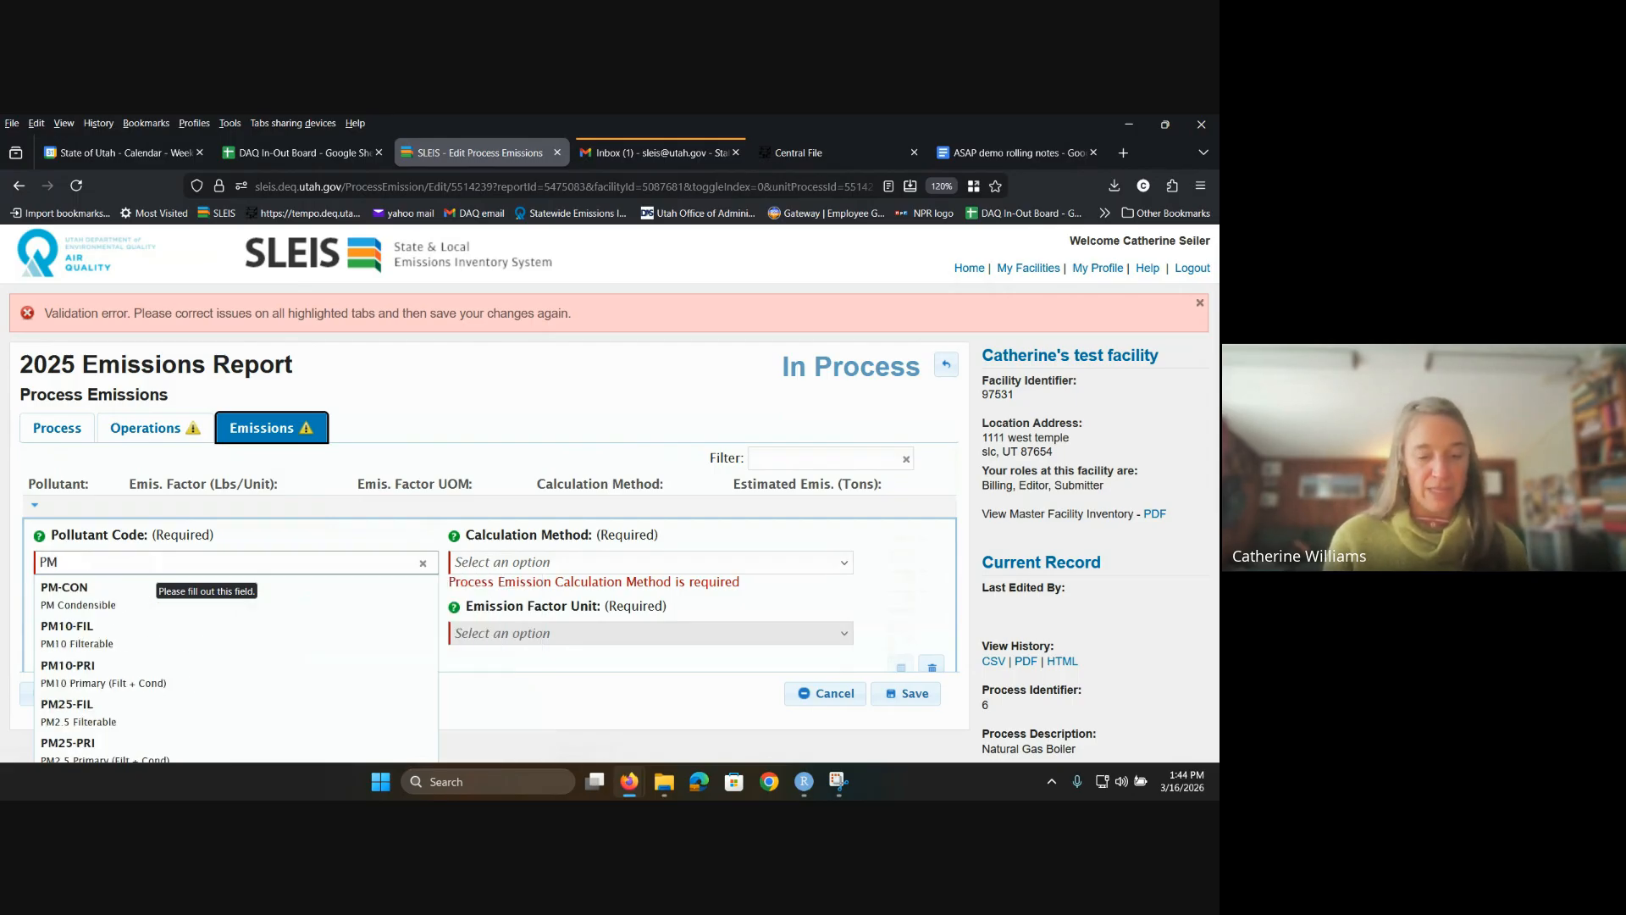
{"action": "type", "text": "1"}
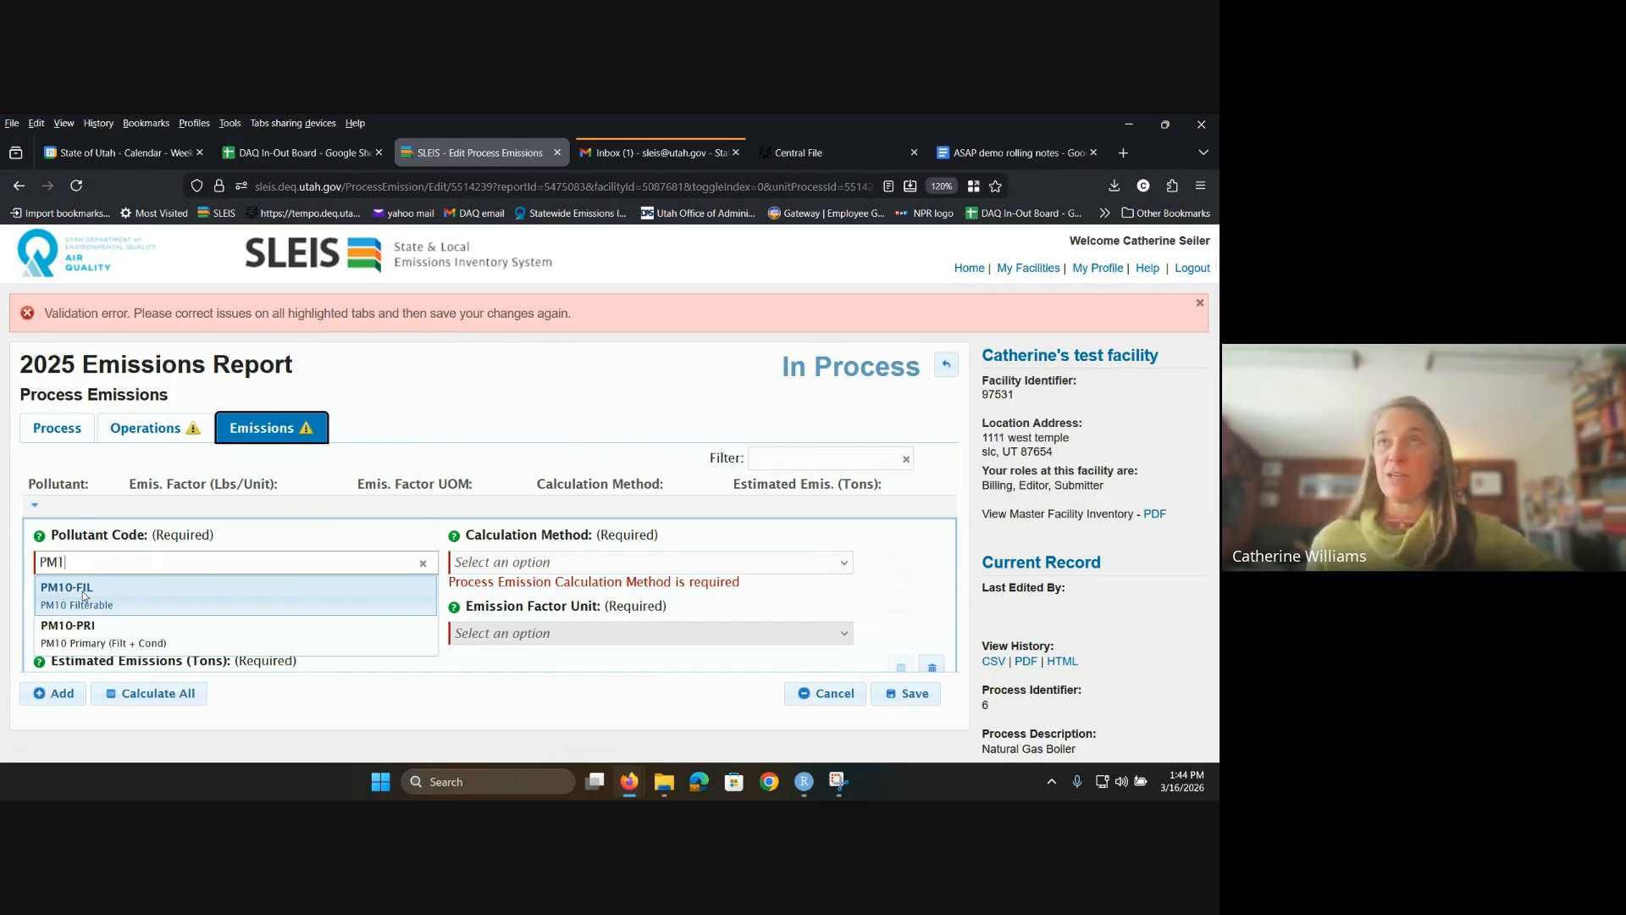
{"action": "left_click", "coordinate": [108, 635]}
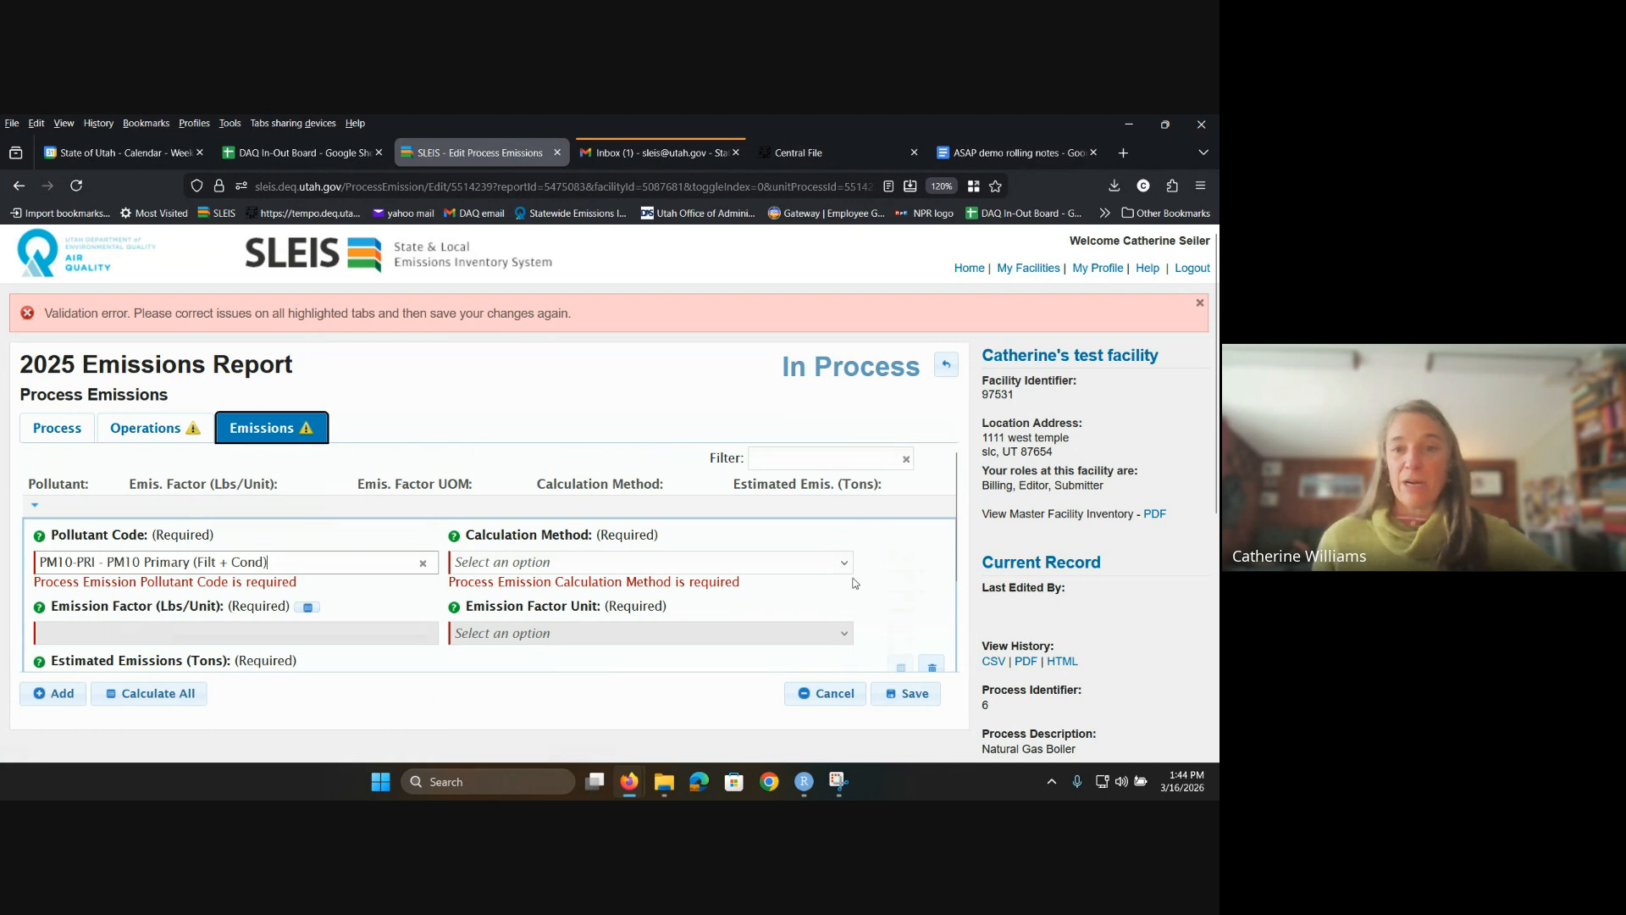
Step: Set the PM10-PRI calculation method to 2_2 - Engineering Judgement (pre-control EF)
{"action": "left_click", "coordinate": [744, 562]}
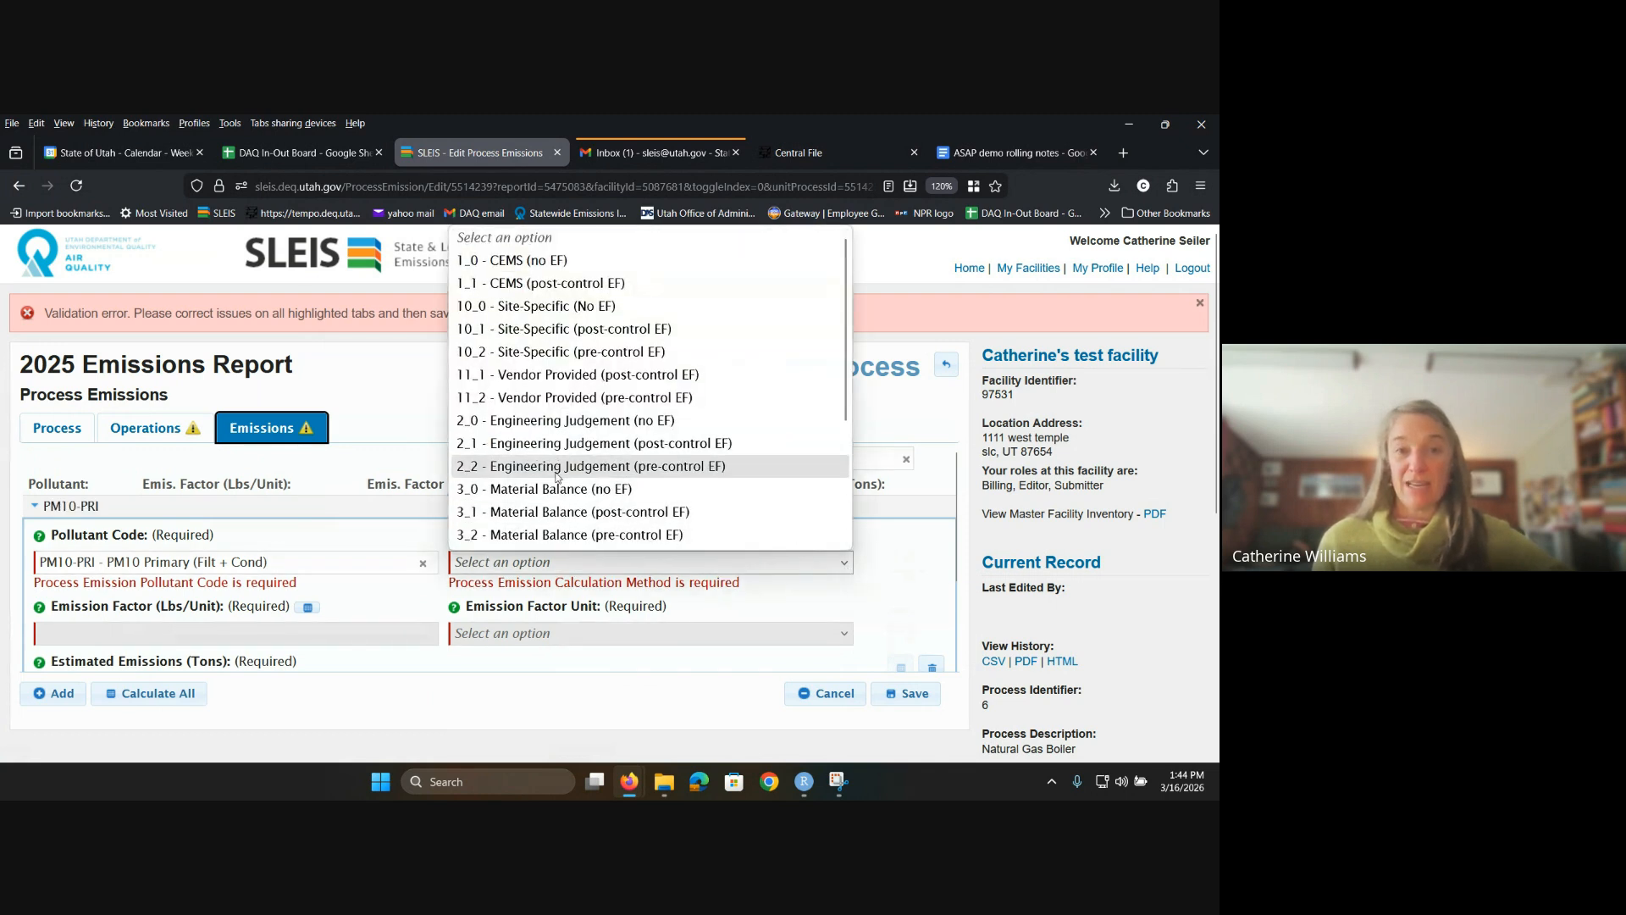
{"action": "scroll", "coordinate": [557, 477], "scroll_direction": "down", "scroll_amount": 3}
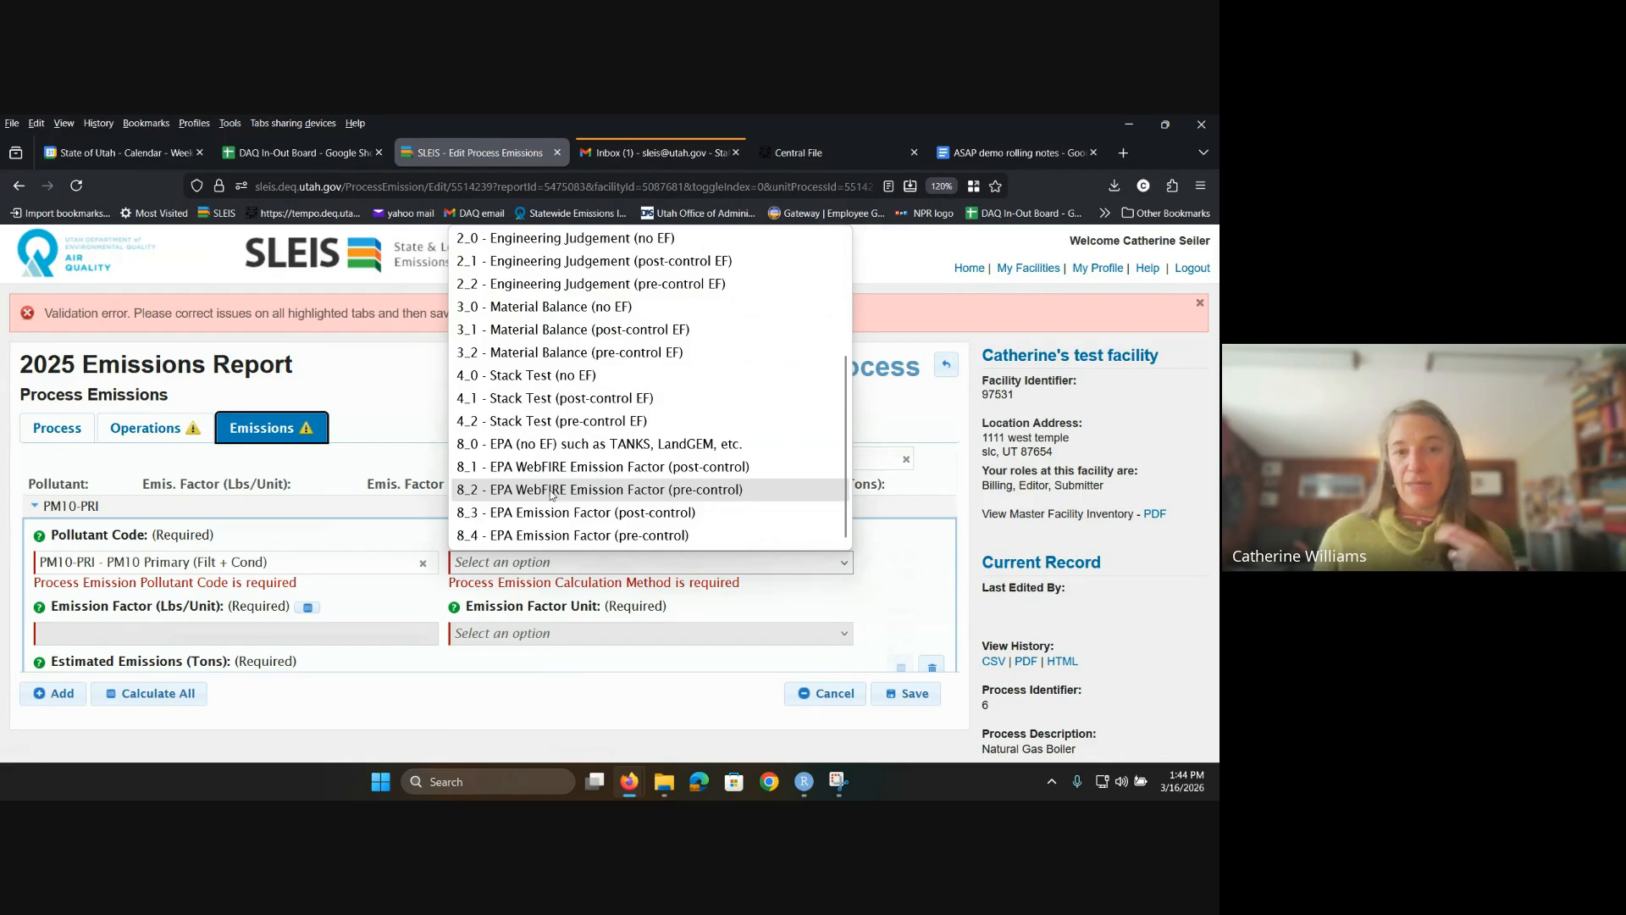
{"action": "left_click", "coordinate": [550, 491]}
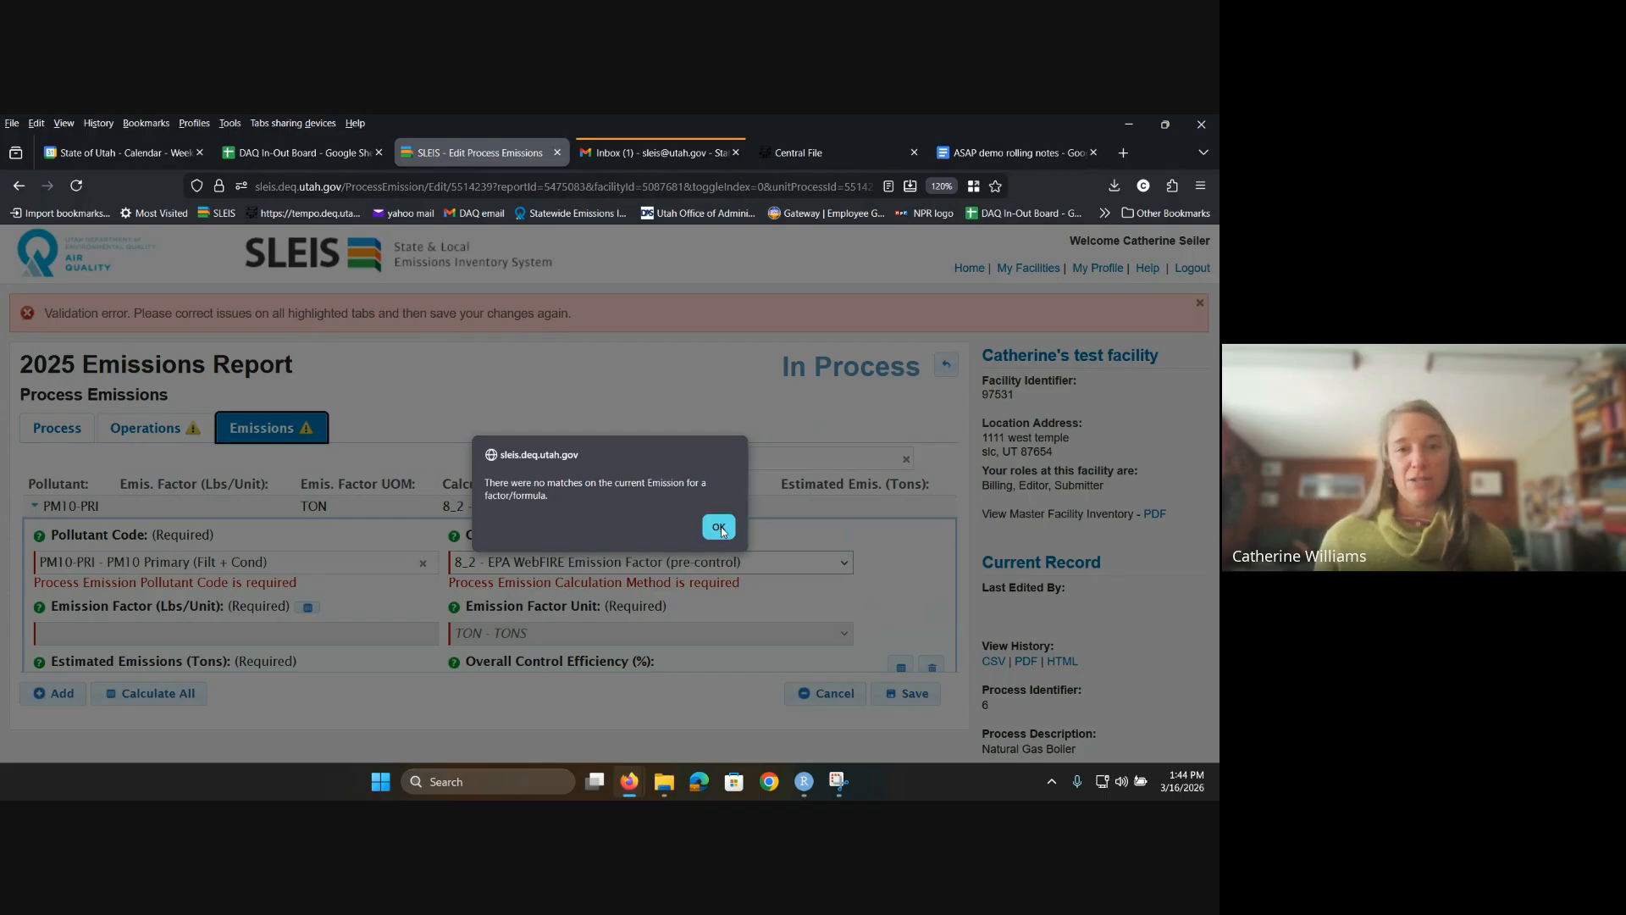
{"action": "left_click", "coordinate": [720, 526]}
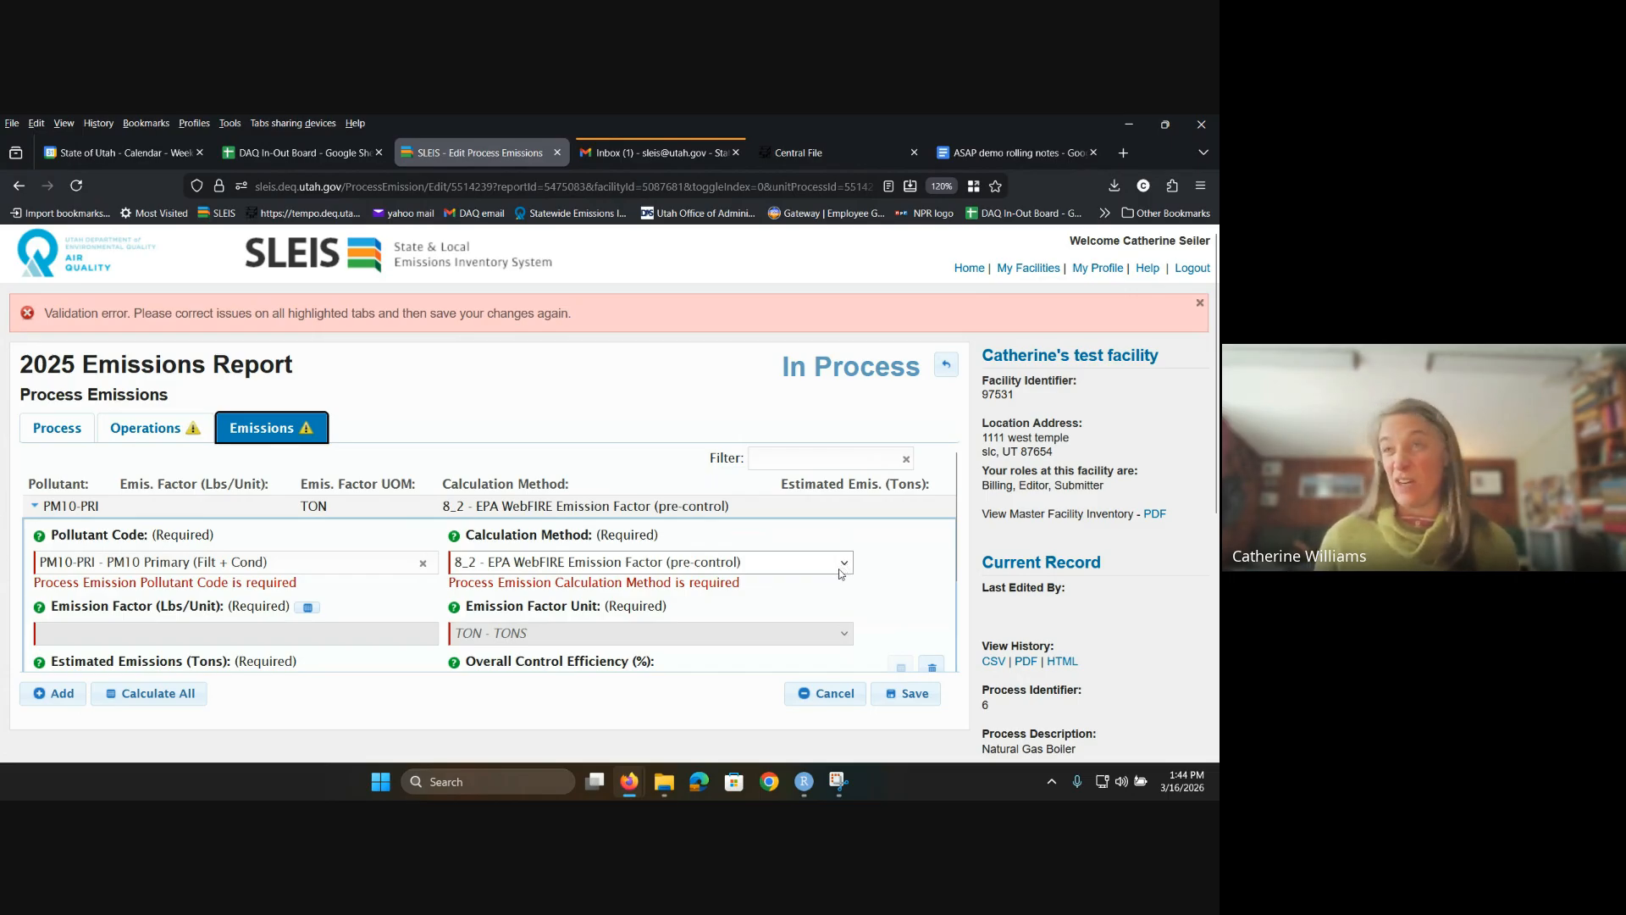
{"action": "left_click", "coordinate": [851, 565]}
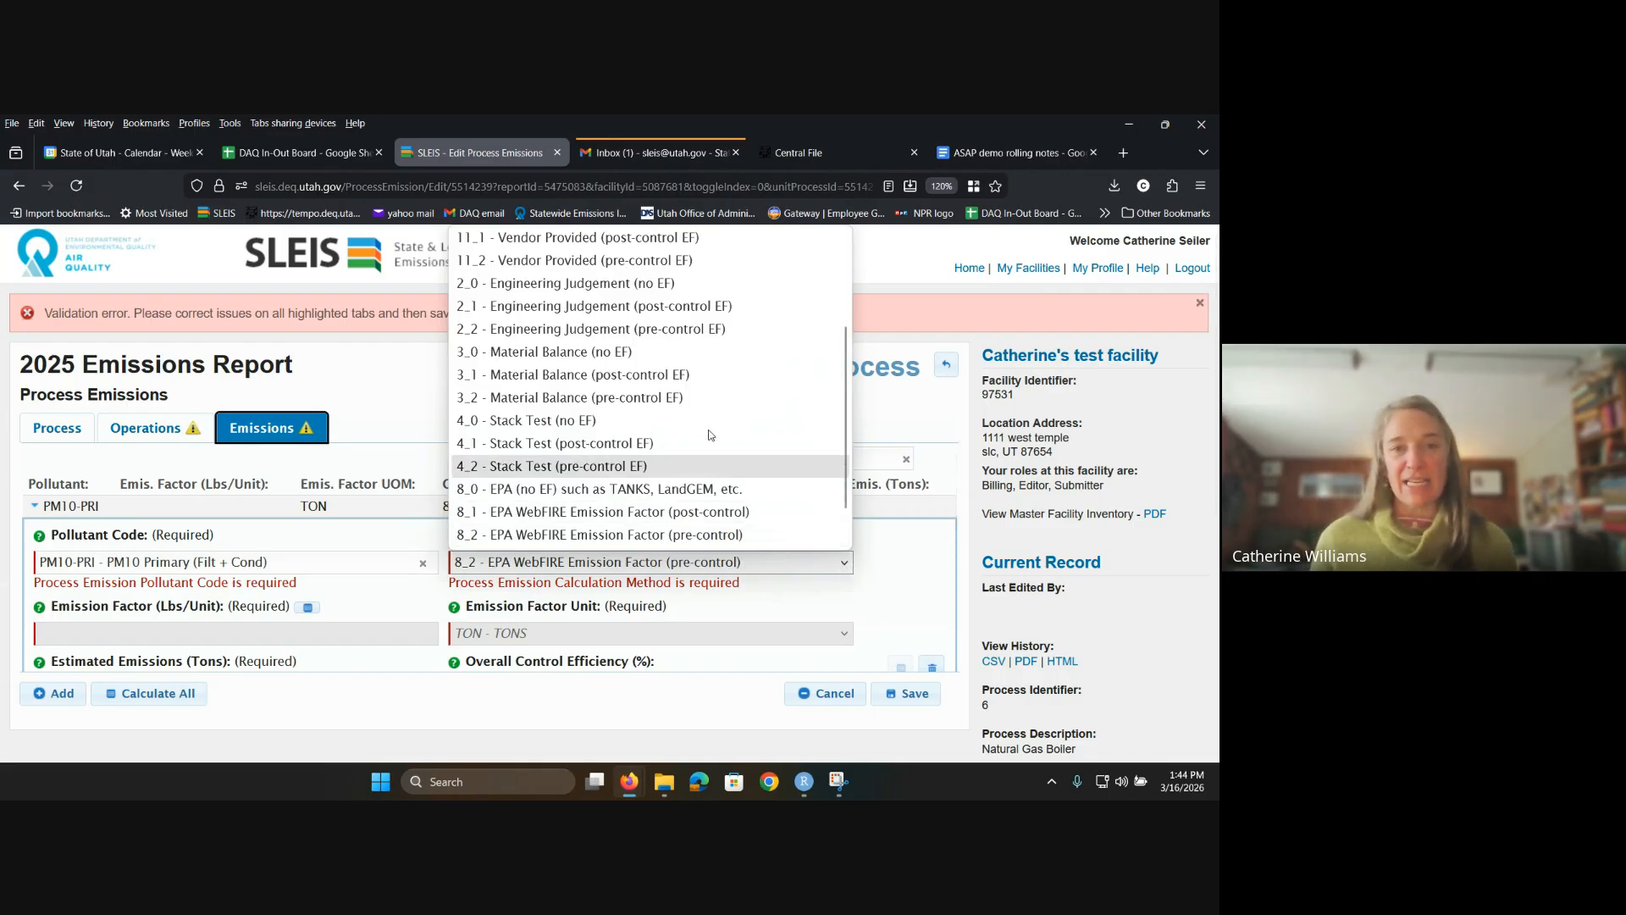
{"action": "left_click", "coordinate": [599, 330]}
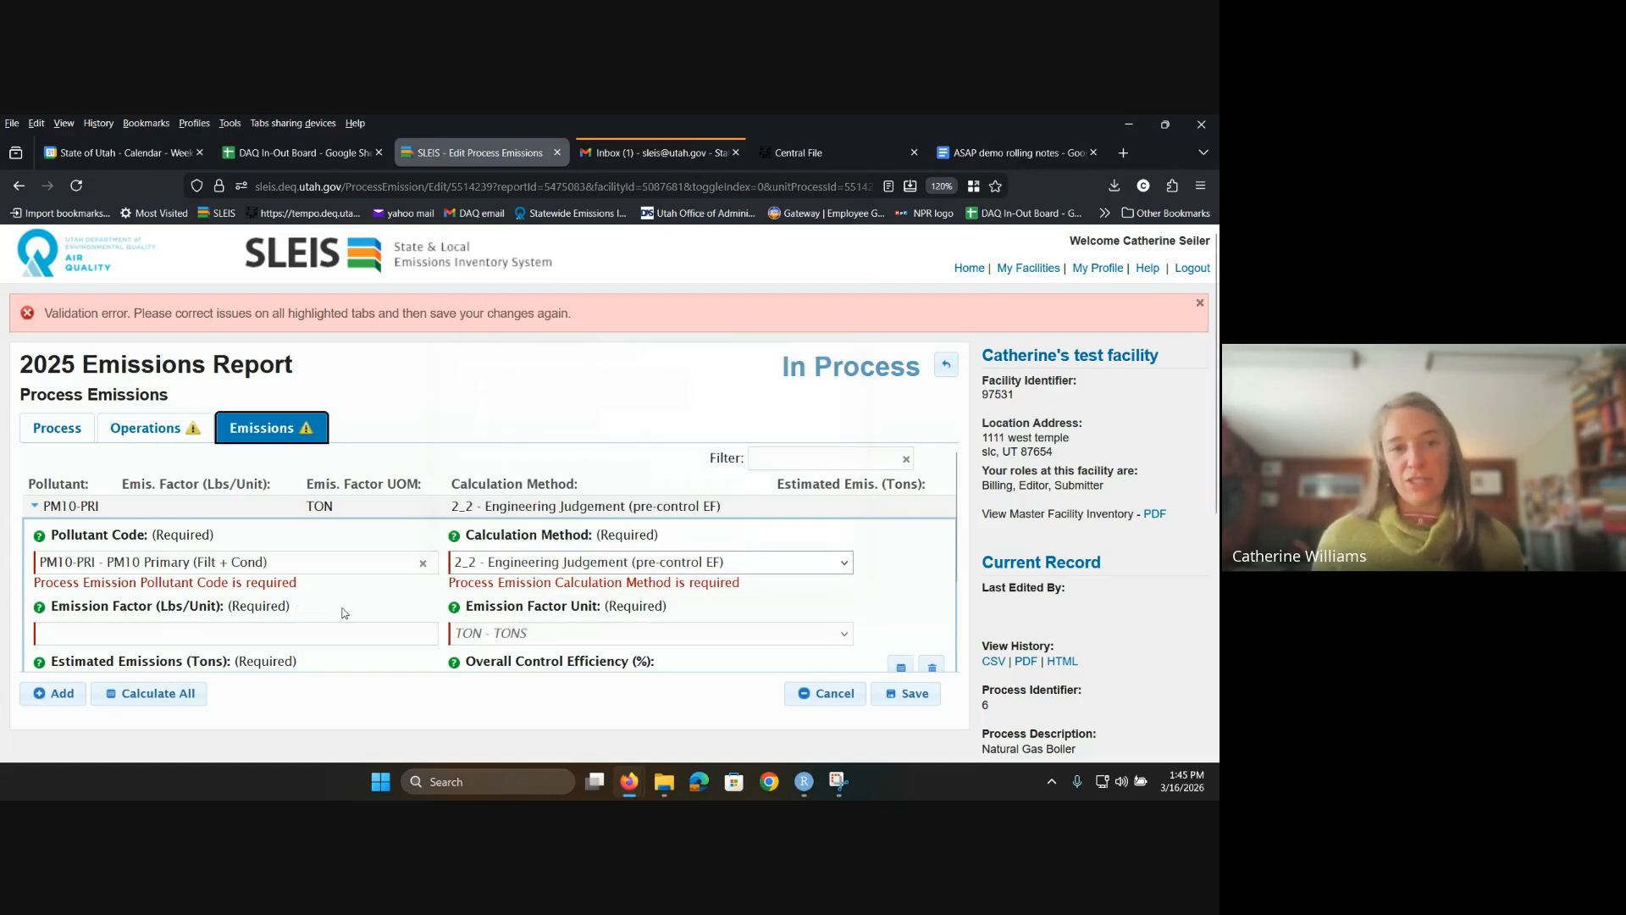
Step: Give PM10-PRI an emission factor of 10 and save it
{"action": "left_click", "coordinate": [271, 642]}
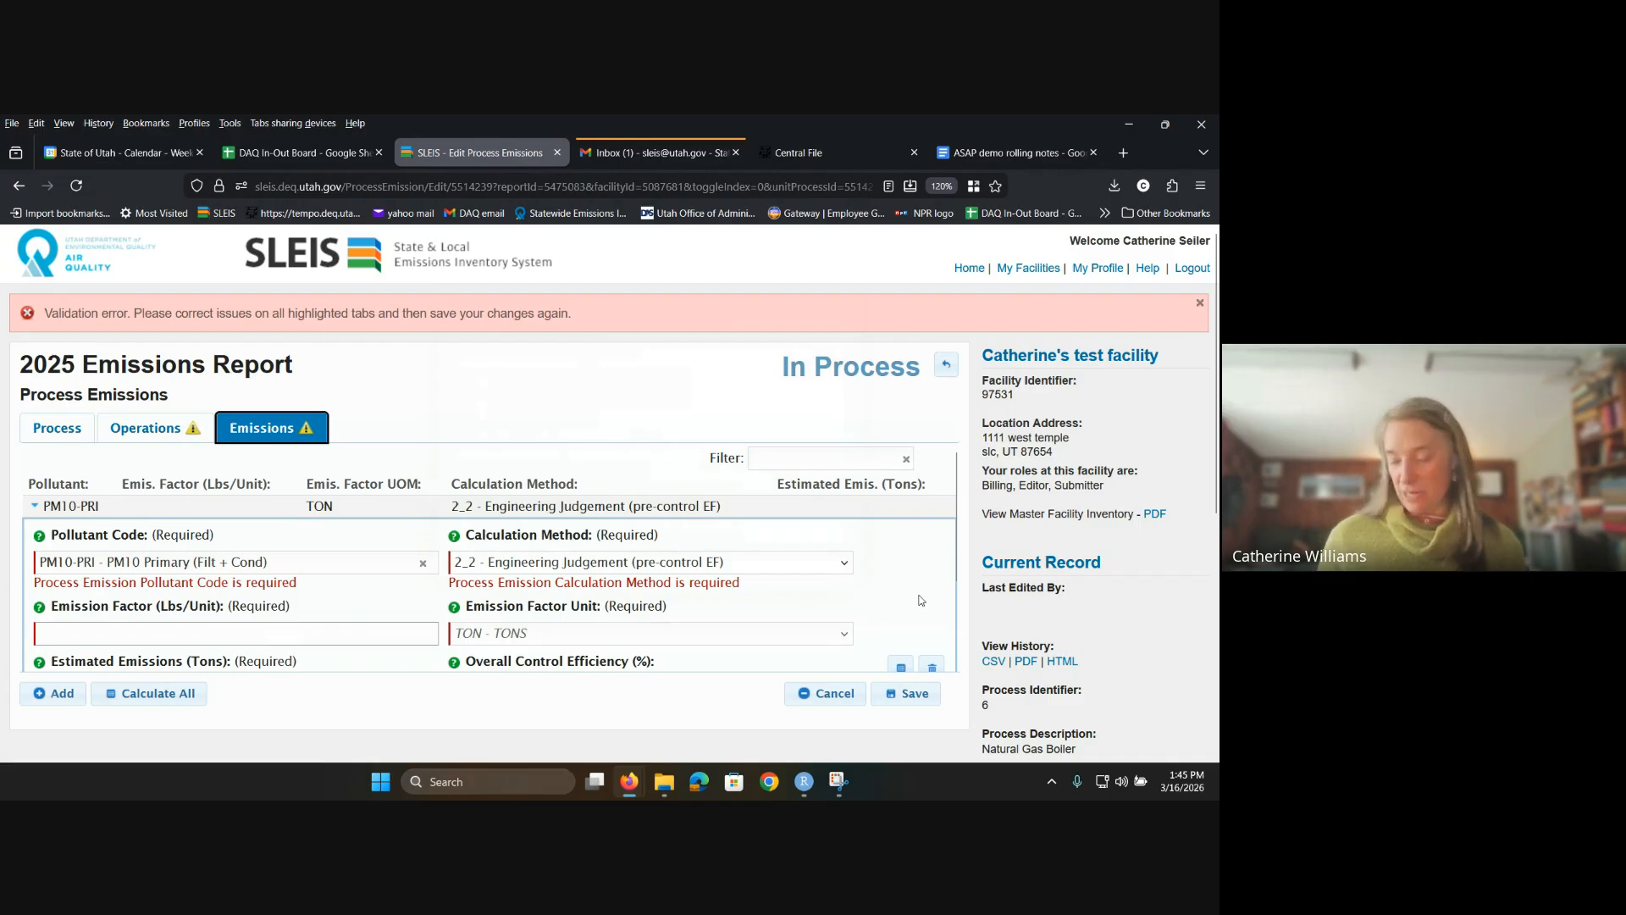
{"action": "type", "text": "10"}
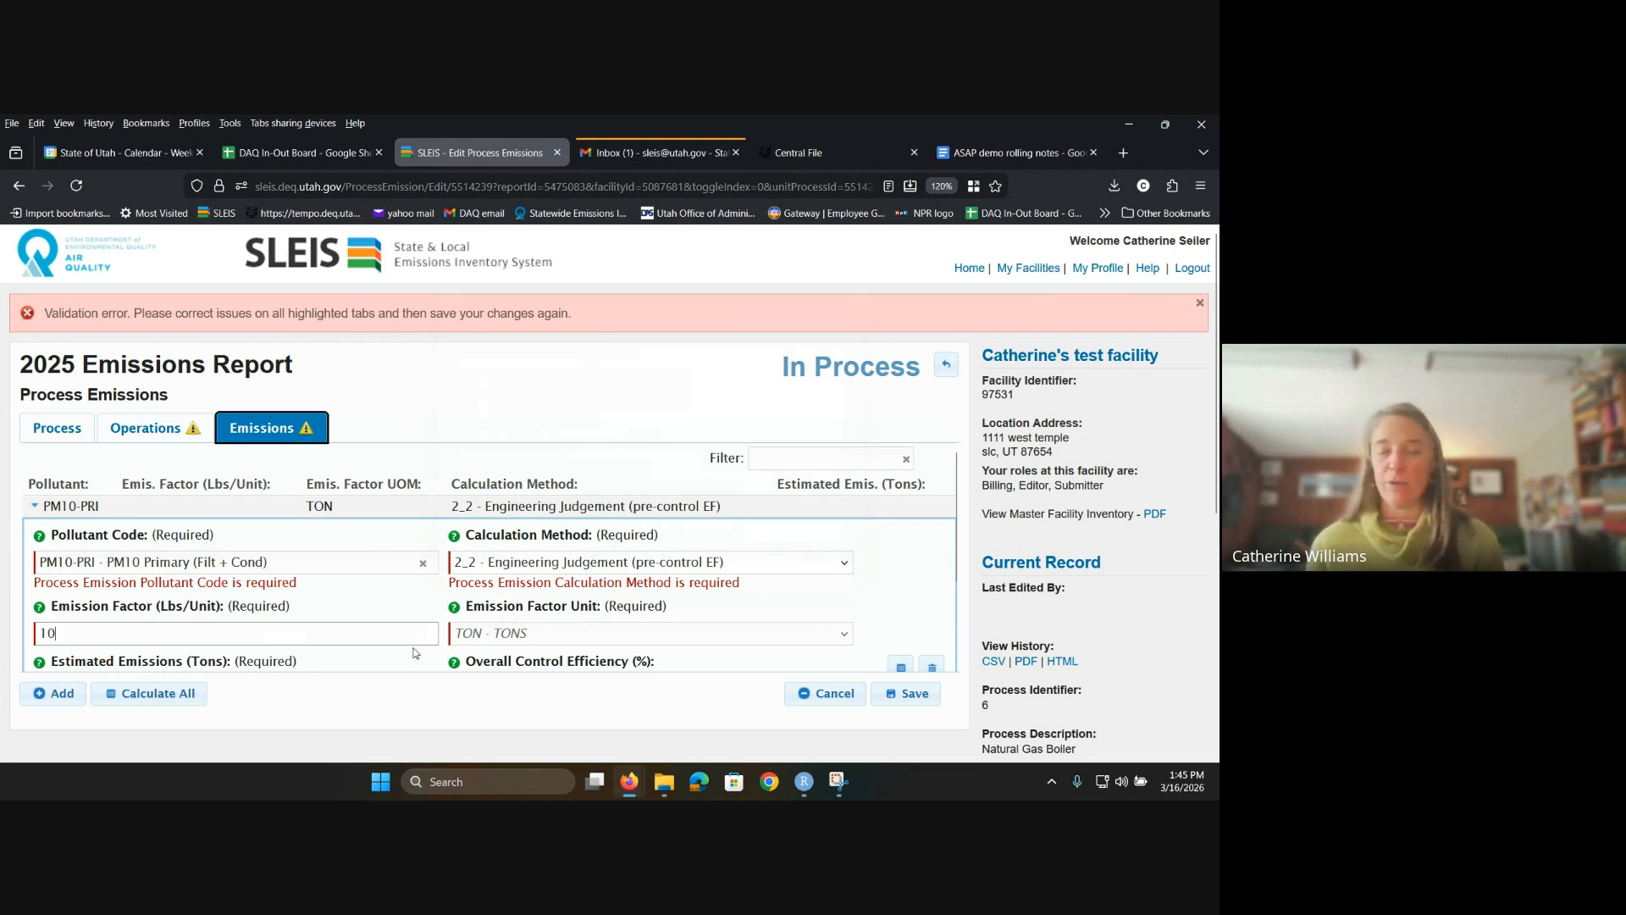
{"action": "scroll", "coordinate": [475, 618], "scroll_direction": "down", "scroll_amount": 2}
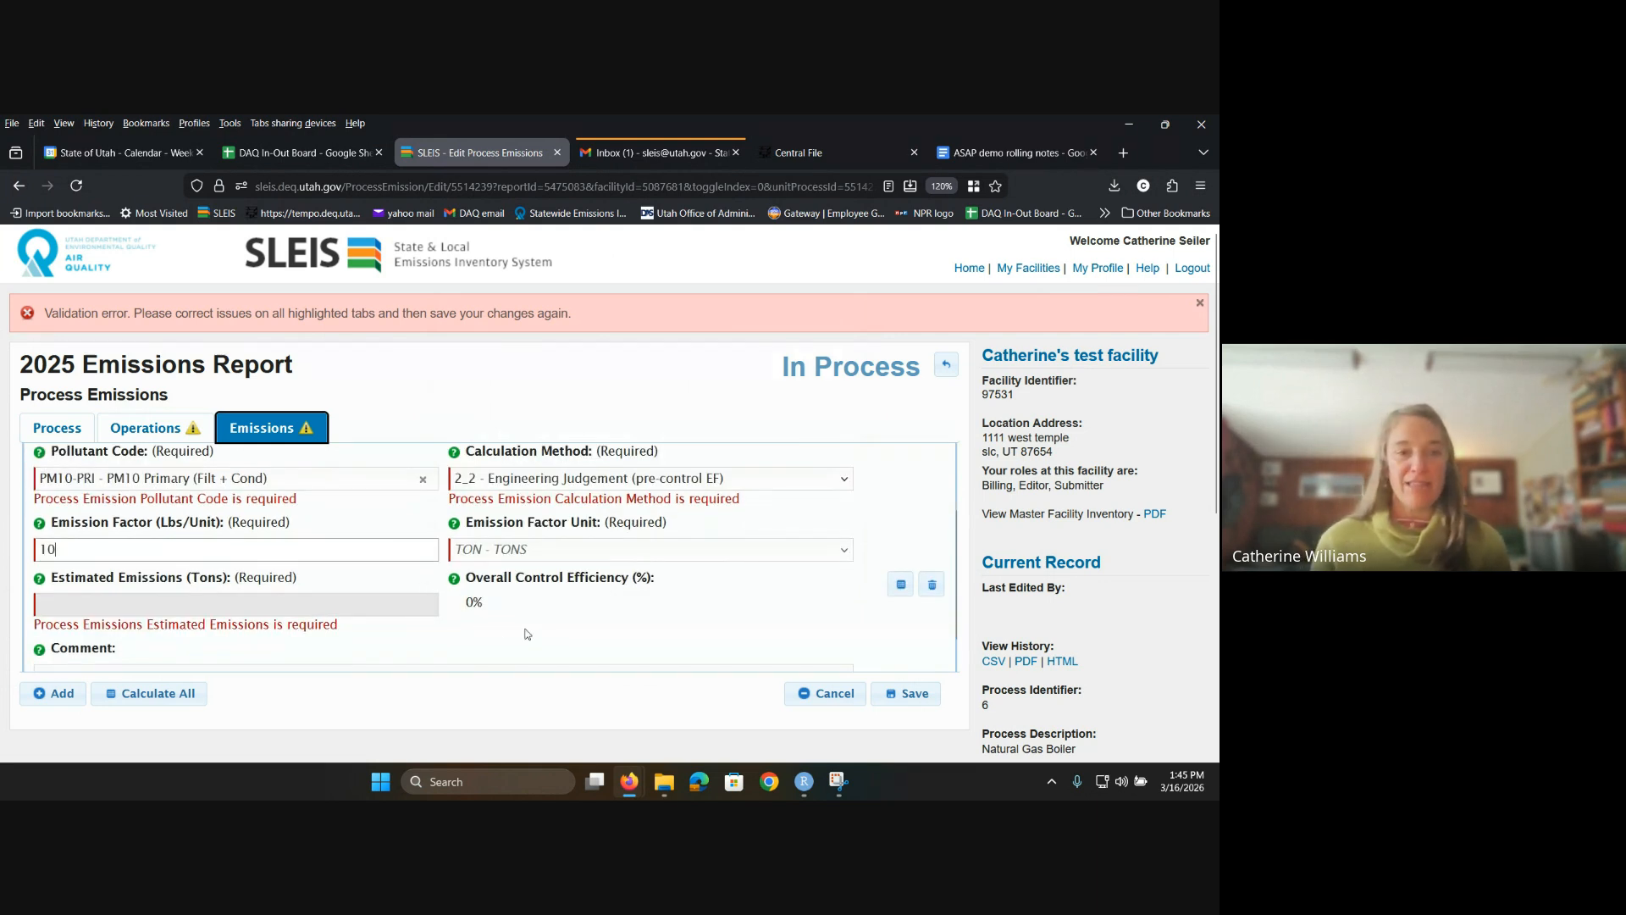
{"action": "scroll", "coordinate": [831, 664], "scroll_direction": "up", "scroll_amount": 1}
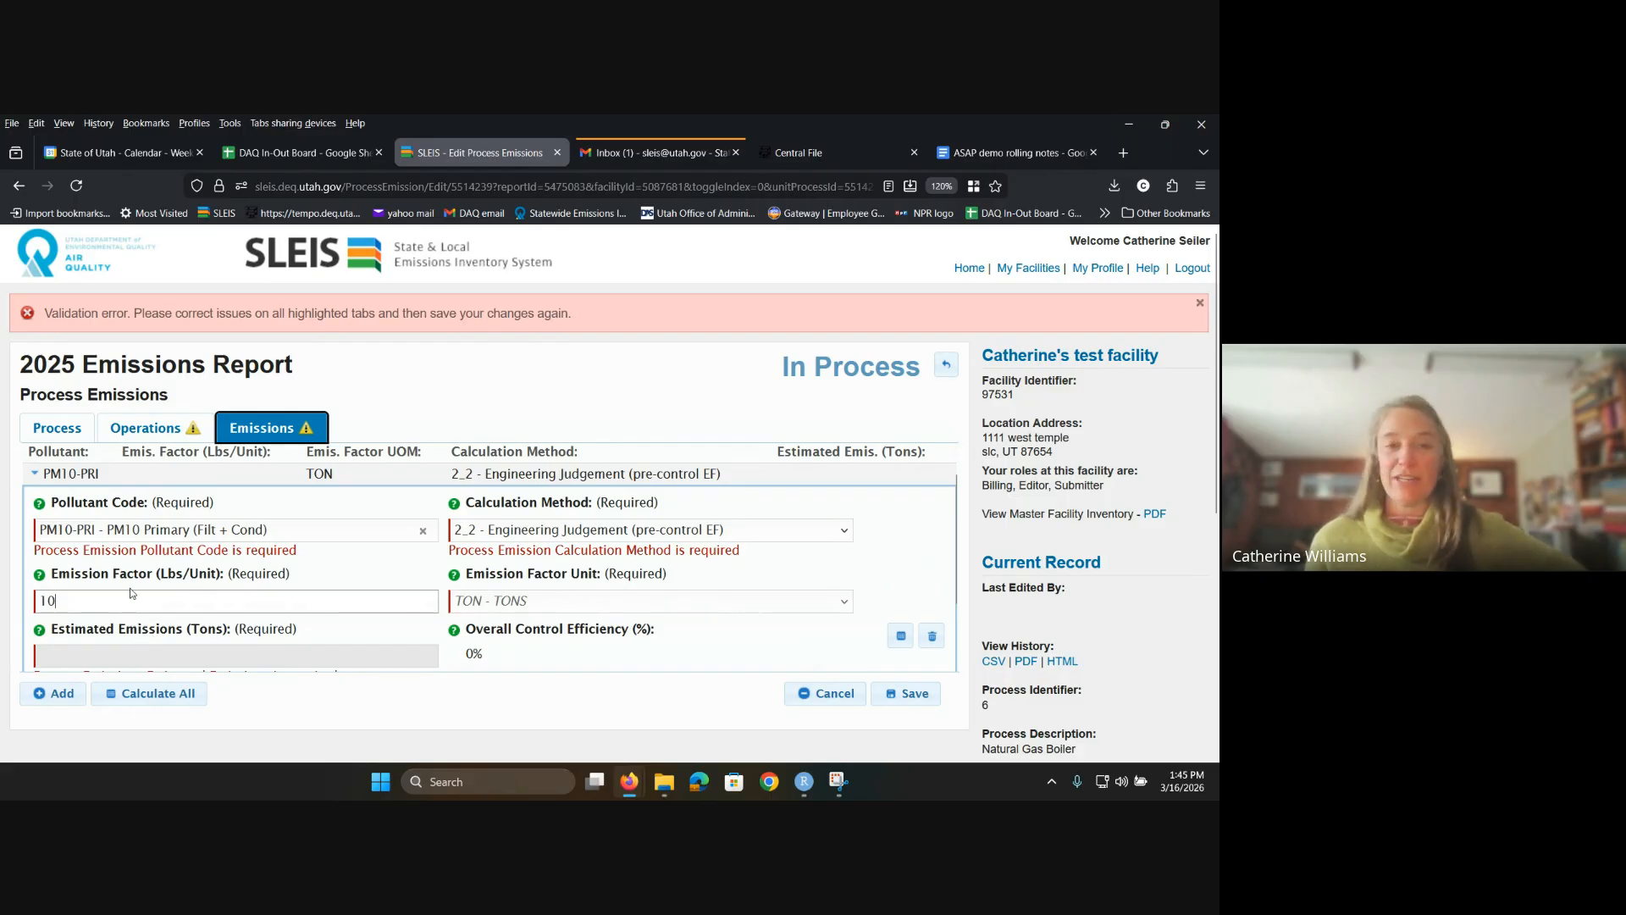
{"action": "left_click", "coordinate": [910, 700]}
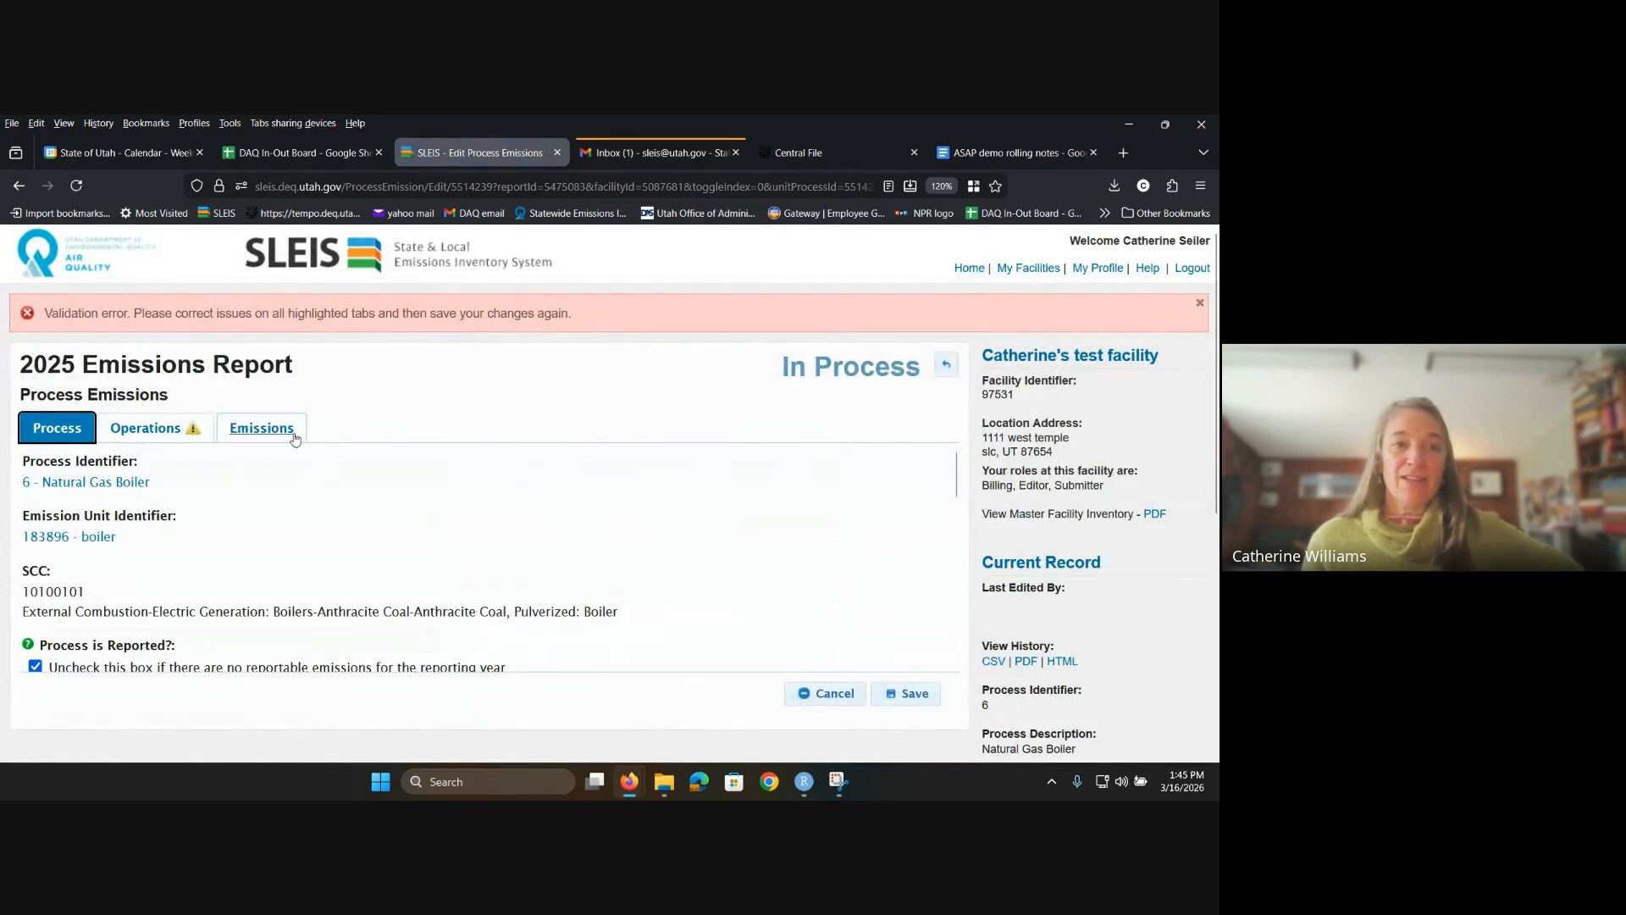
Step: Add a NOX - Nitrogen Oxides emission using the 8_2 WebFIRE pre-control factor of 18
{"action": "left_click", "coordinate": [294, 437]}
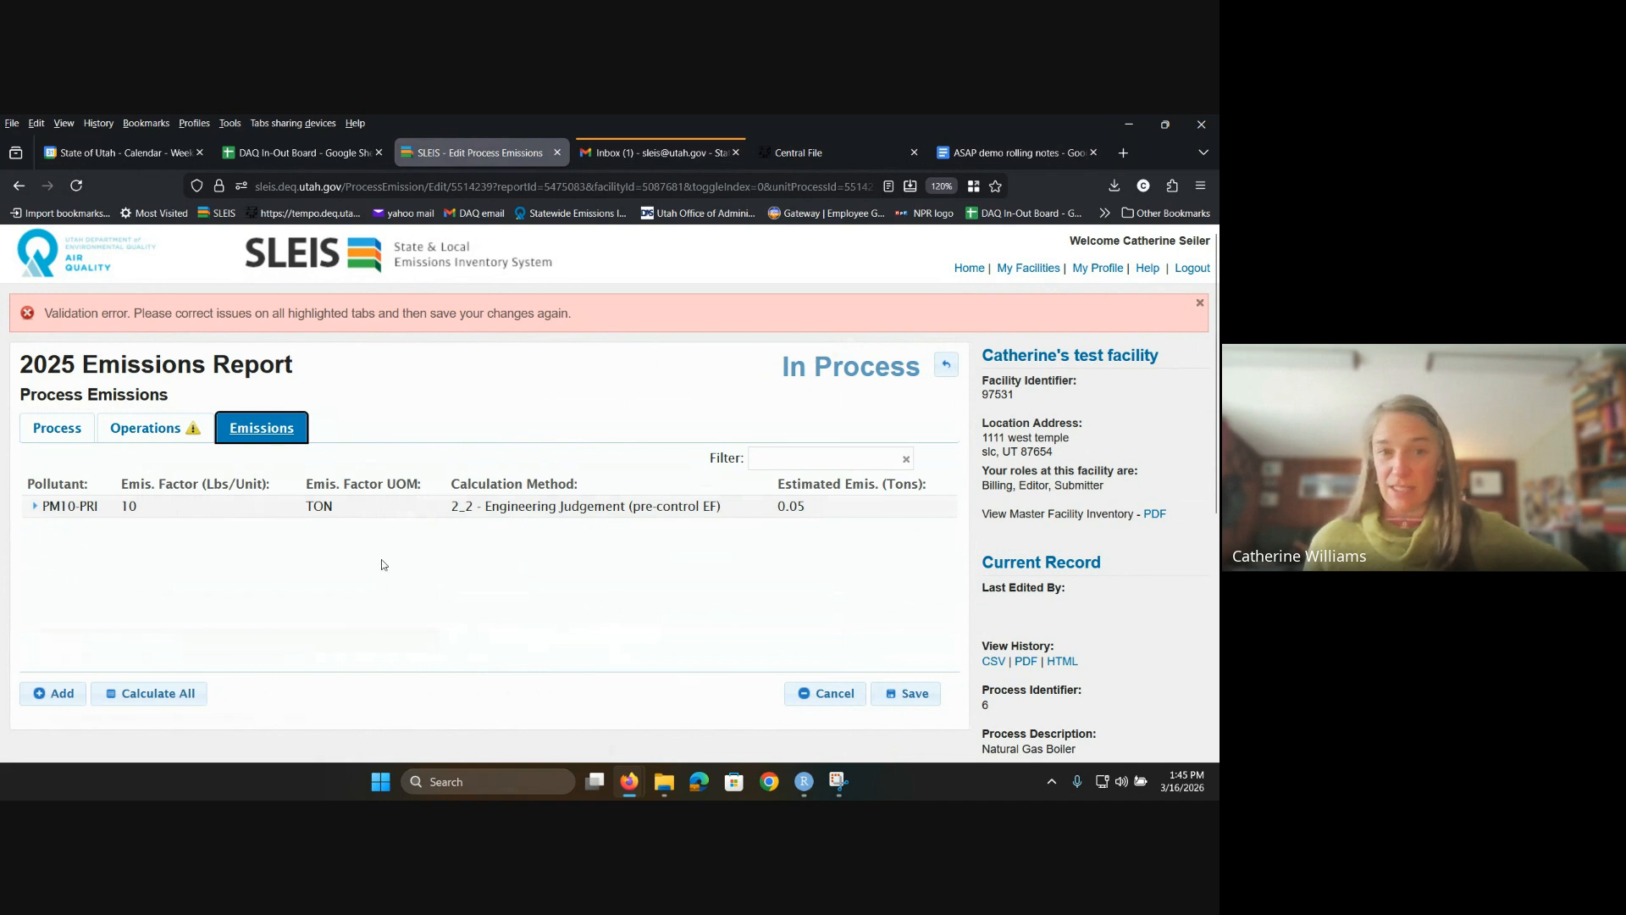
{"action": "left_click", "coordinate": [54, 697]}
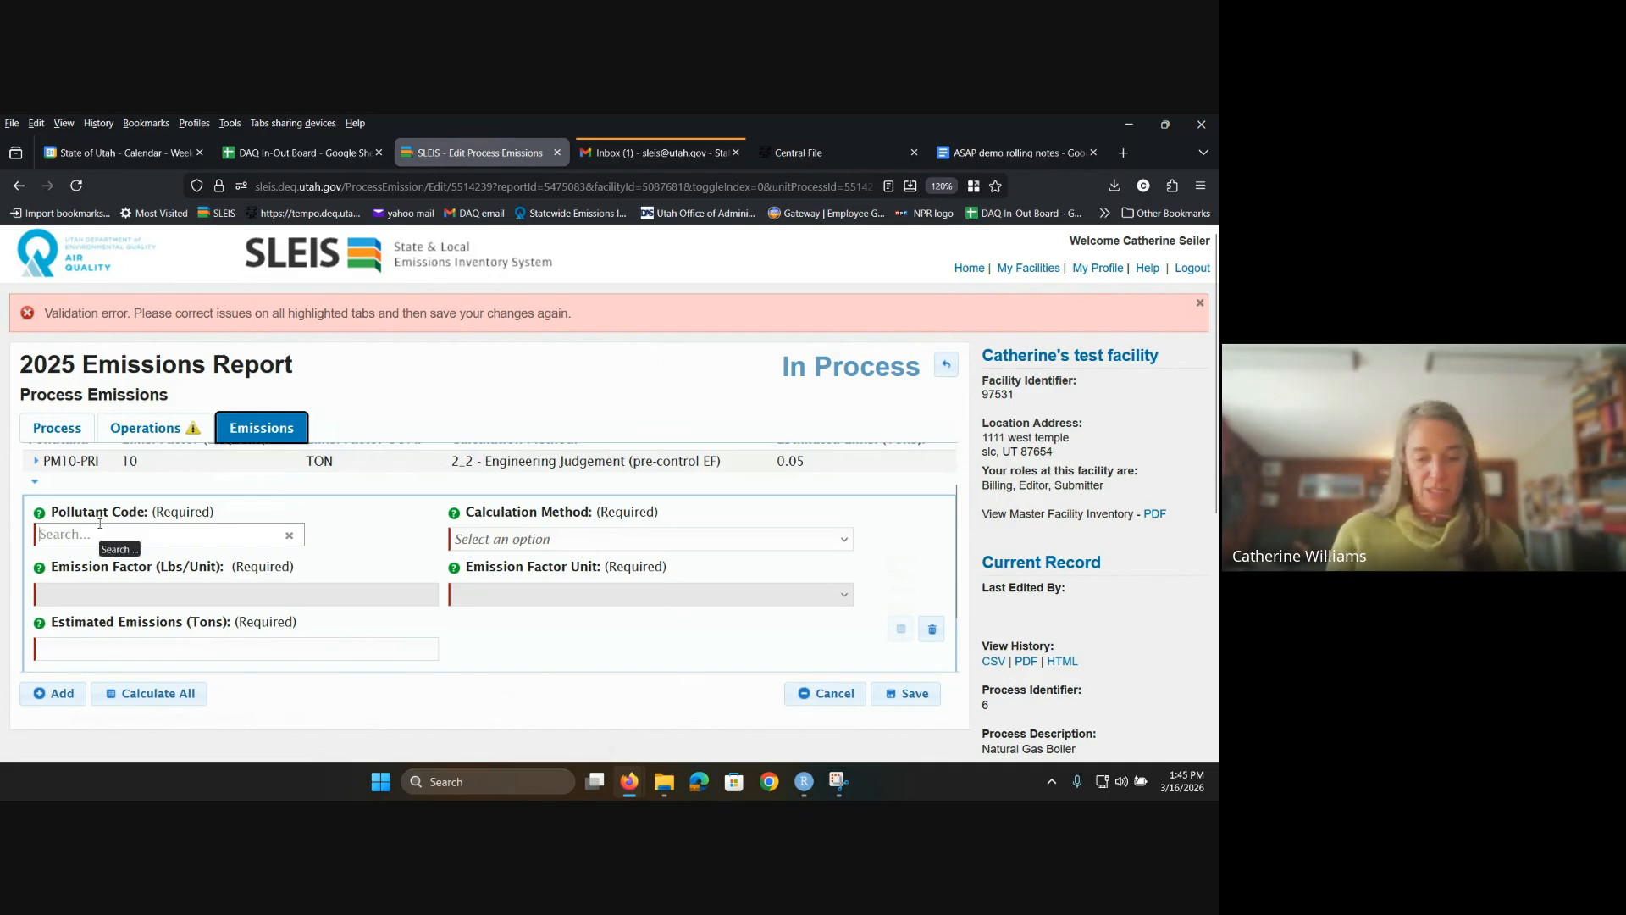
{"action": "type", "text": "NOx"}
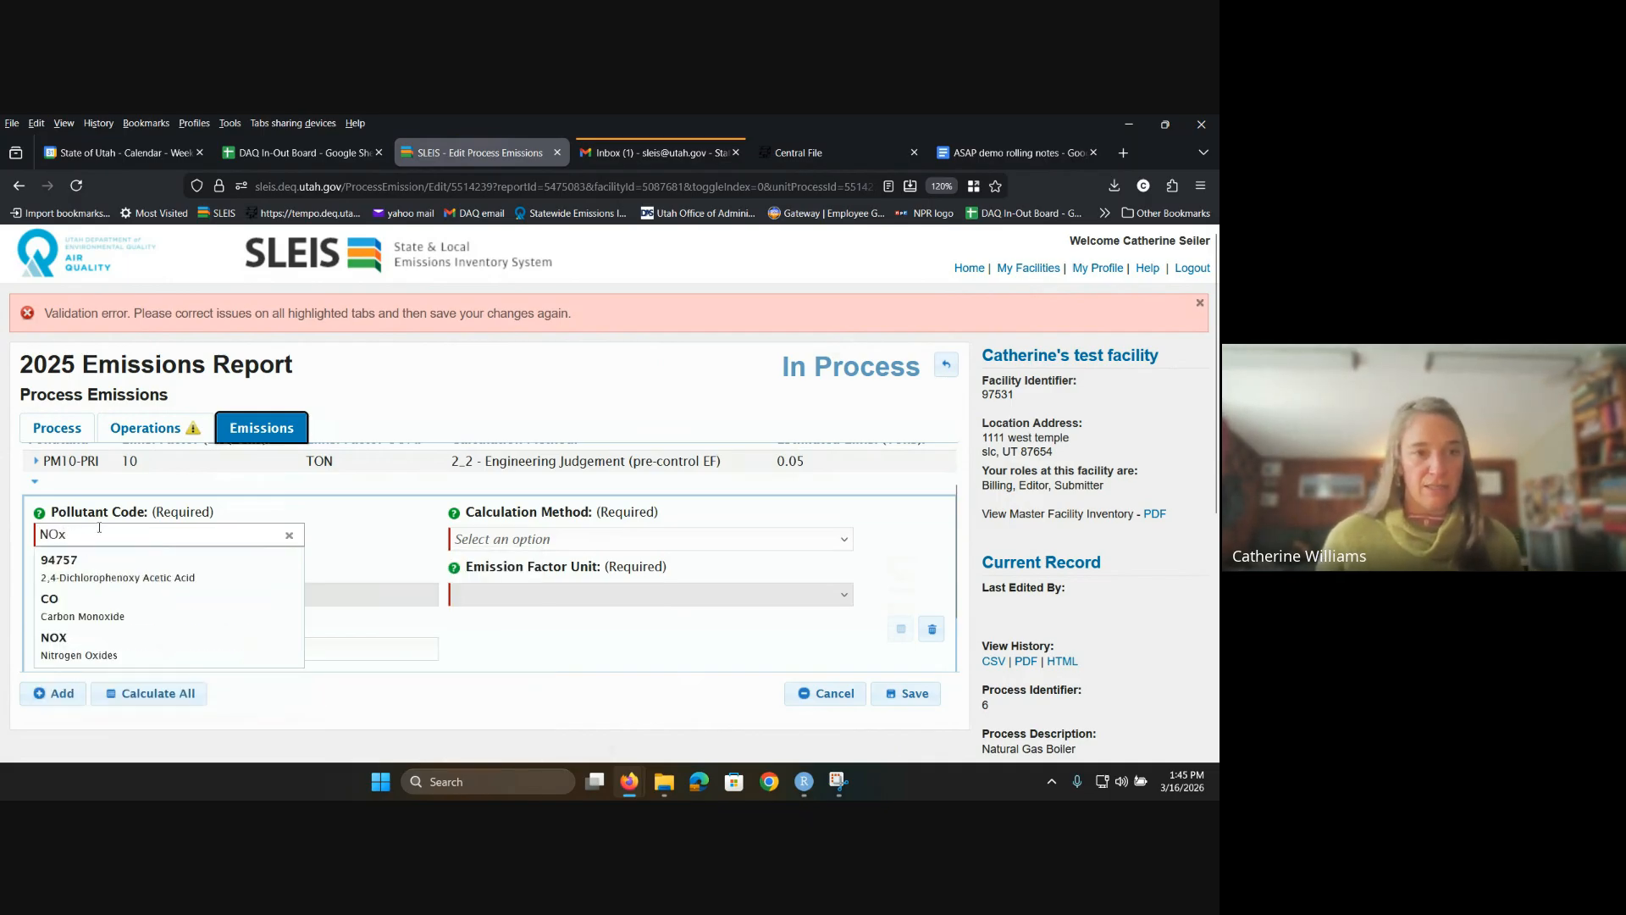
{"action": "left_click", "coordinate": [54, 644]}
{"action": "left_click", "coordinate": [670, 539]}
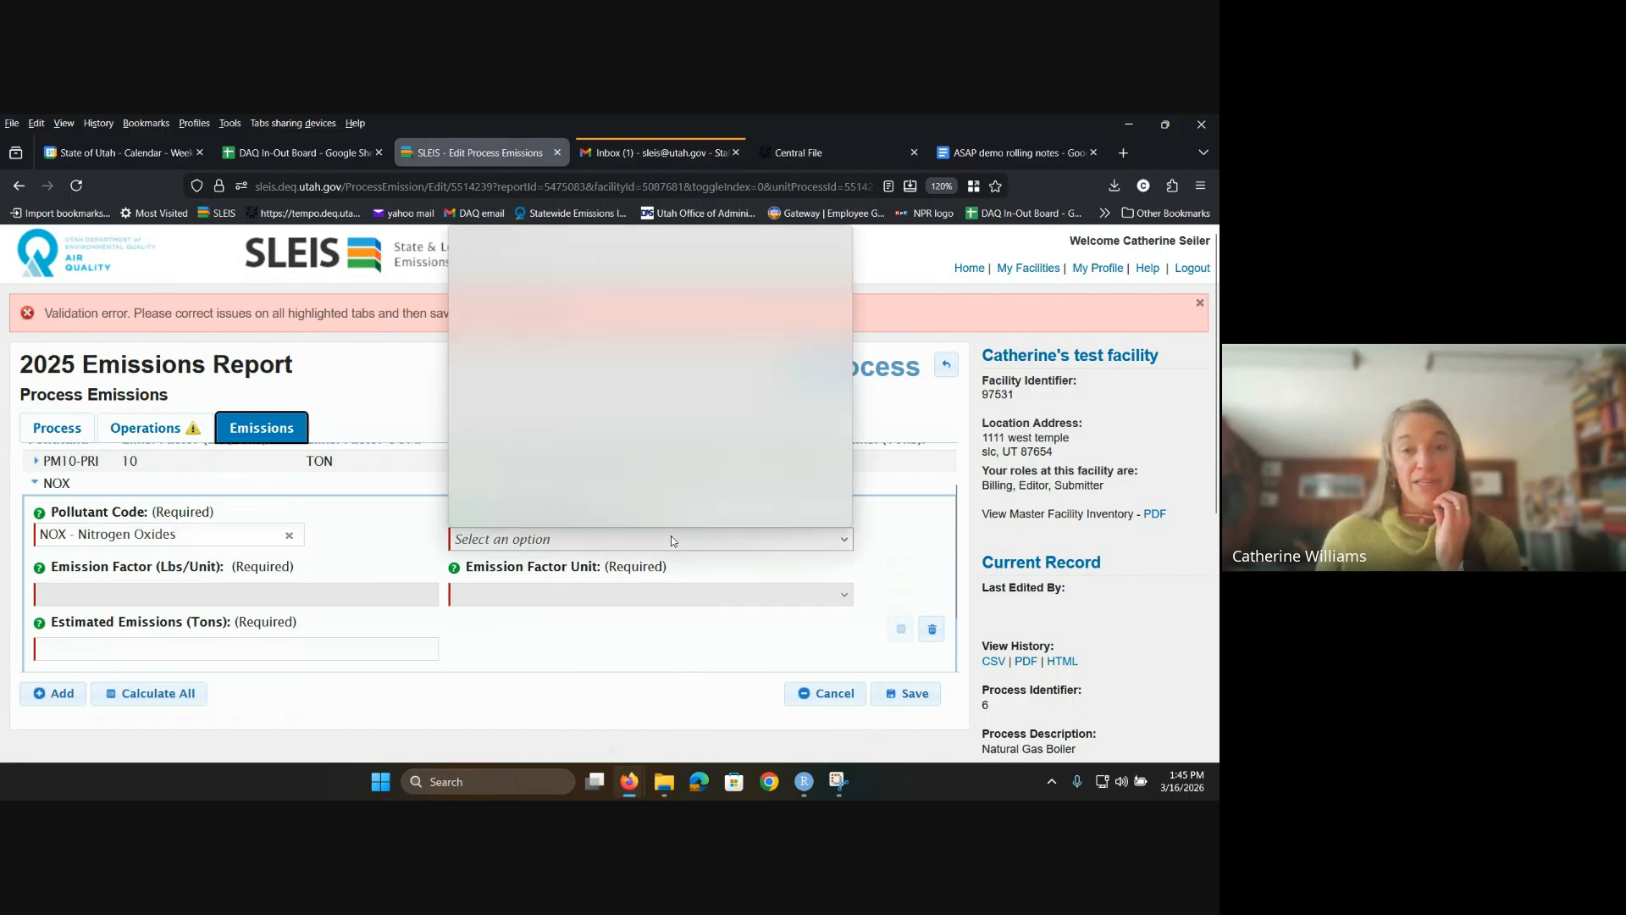
{"action": "scroll", "coordinate": [659, 523], "scroll_direction": "down", "scroll_amount": 3}
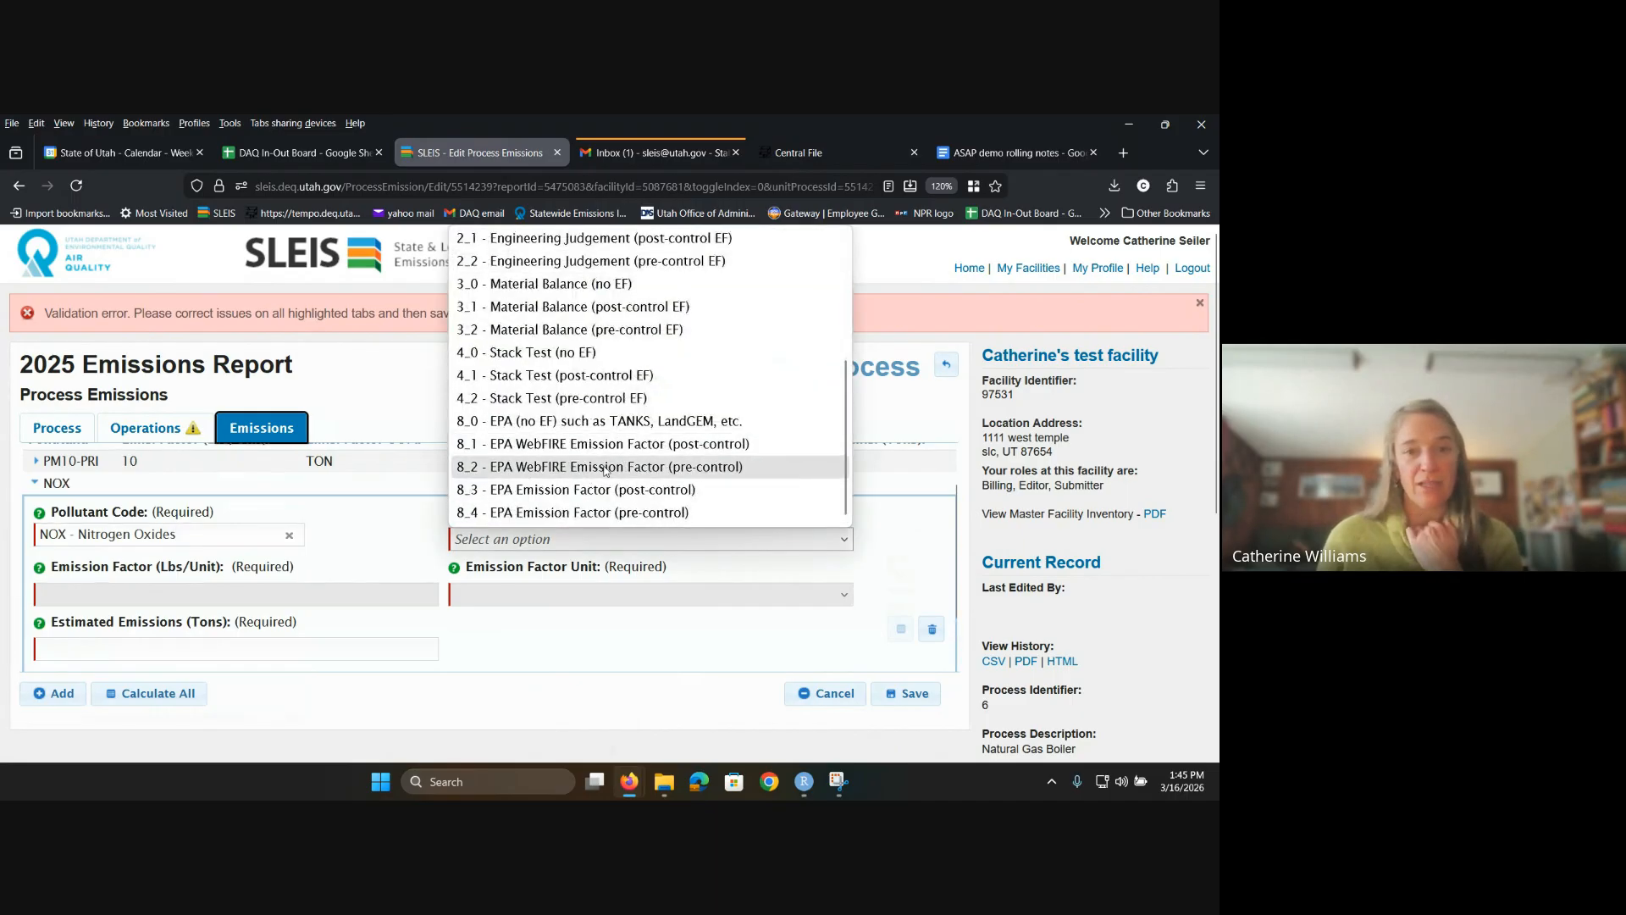
{"action": "left_click", "coordinate": [606, 467]}
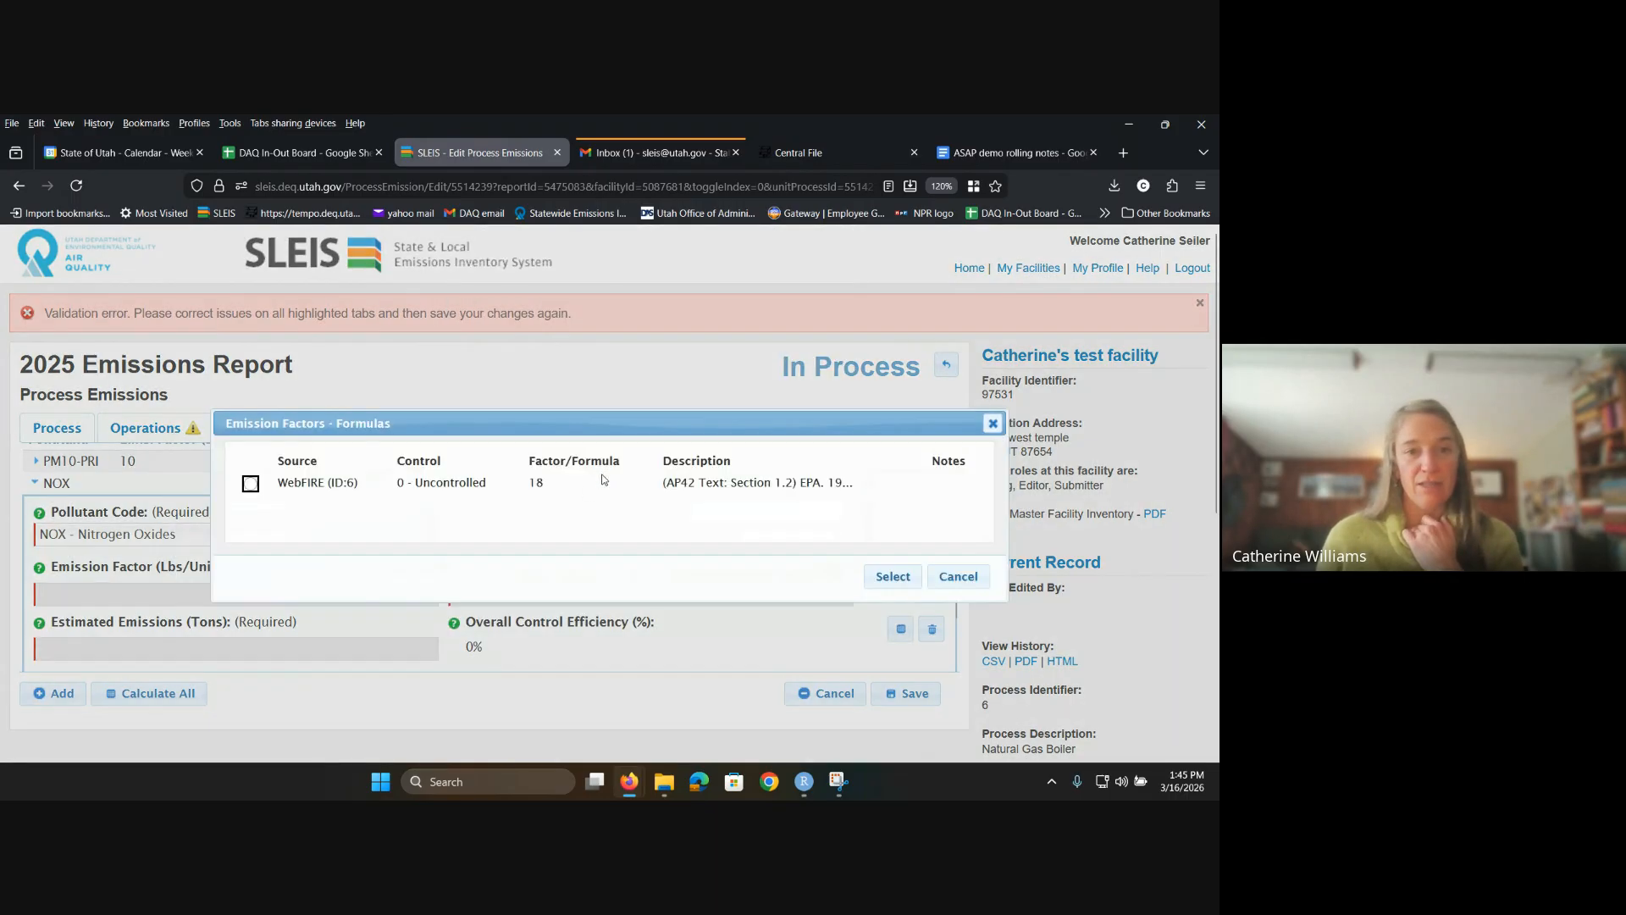
{"action": "left_click", "coordinate": [251, 486]}
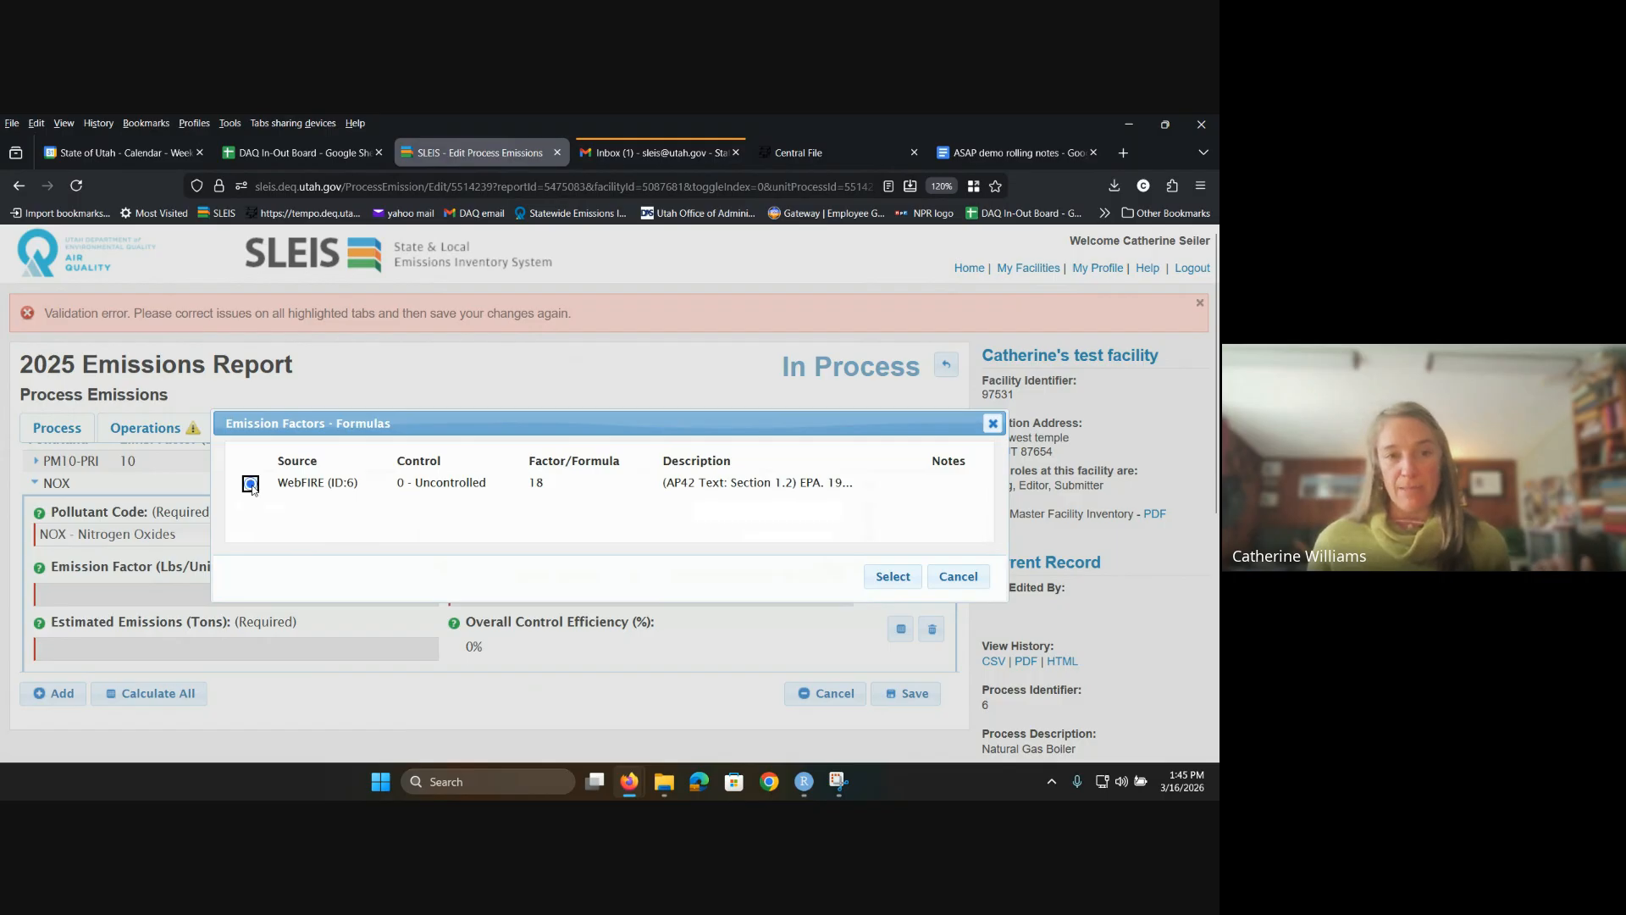
{"action": "left_click", "coordinate": [893, 576]}
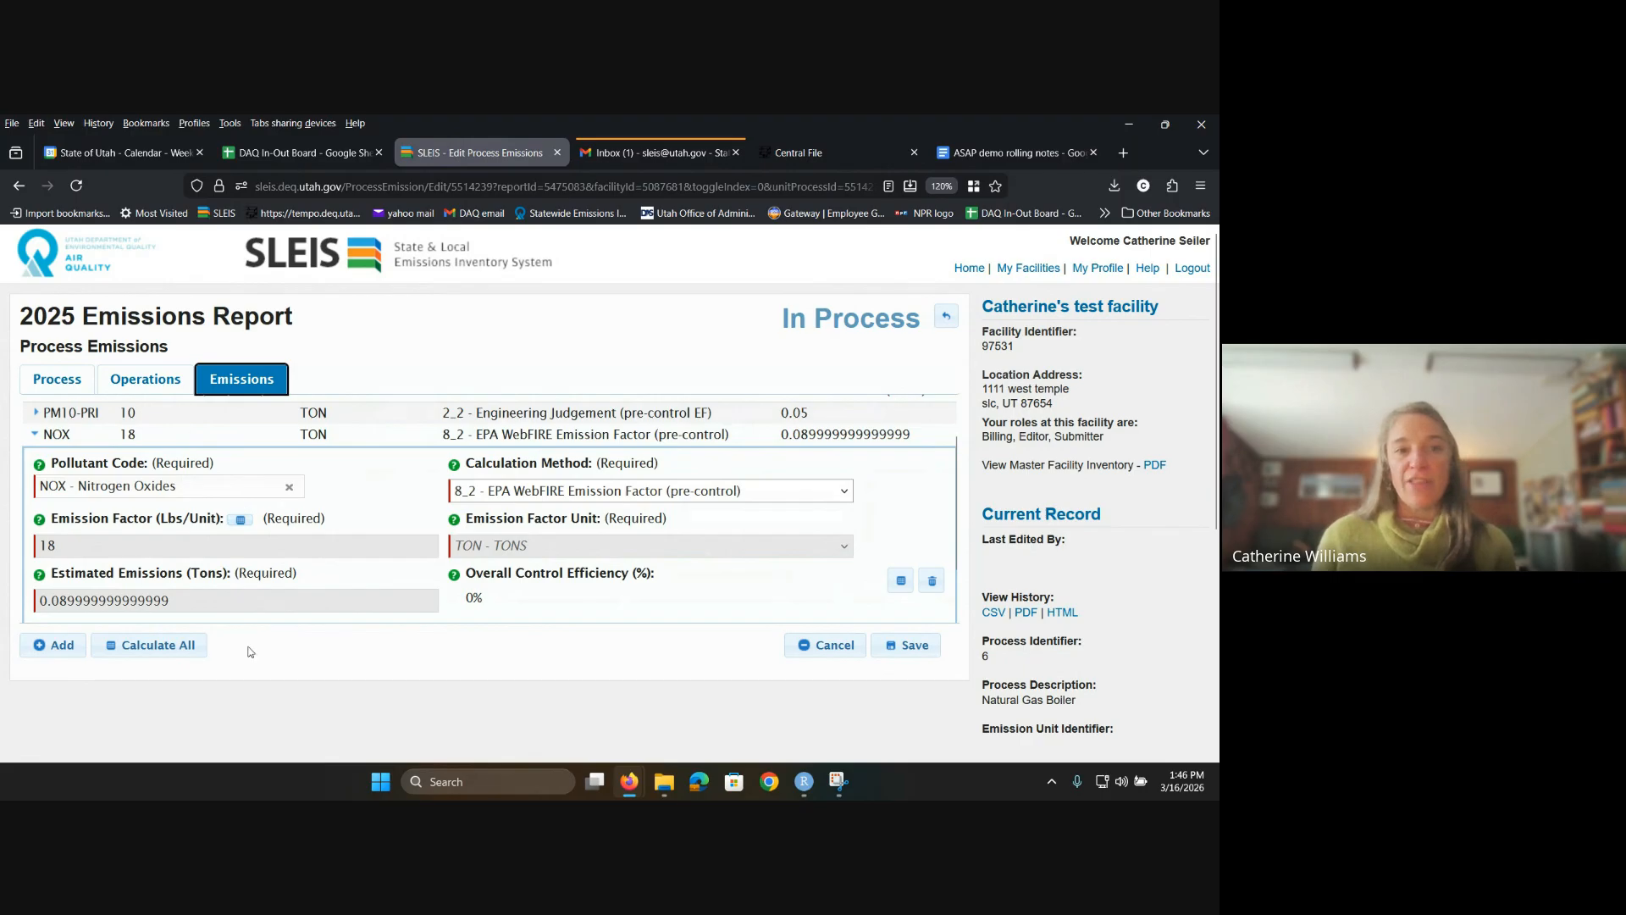
{"action": "left_click", "coordinate": [144, 375]}
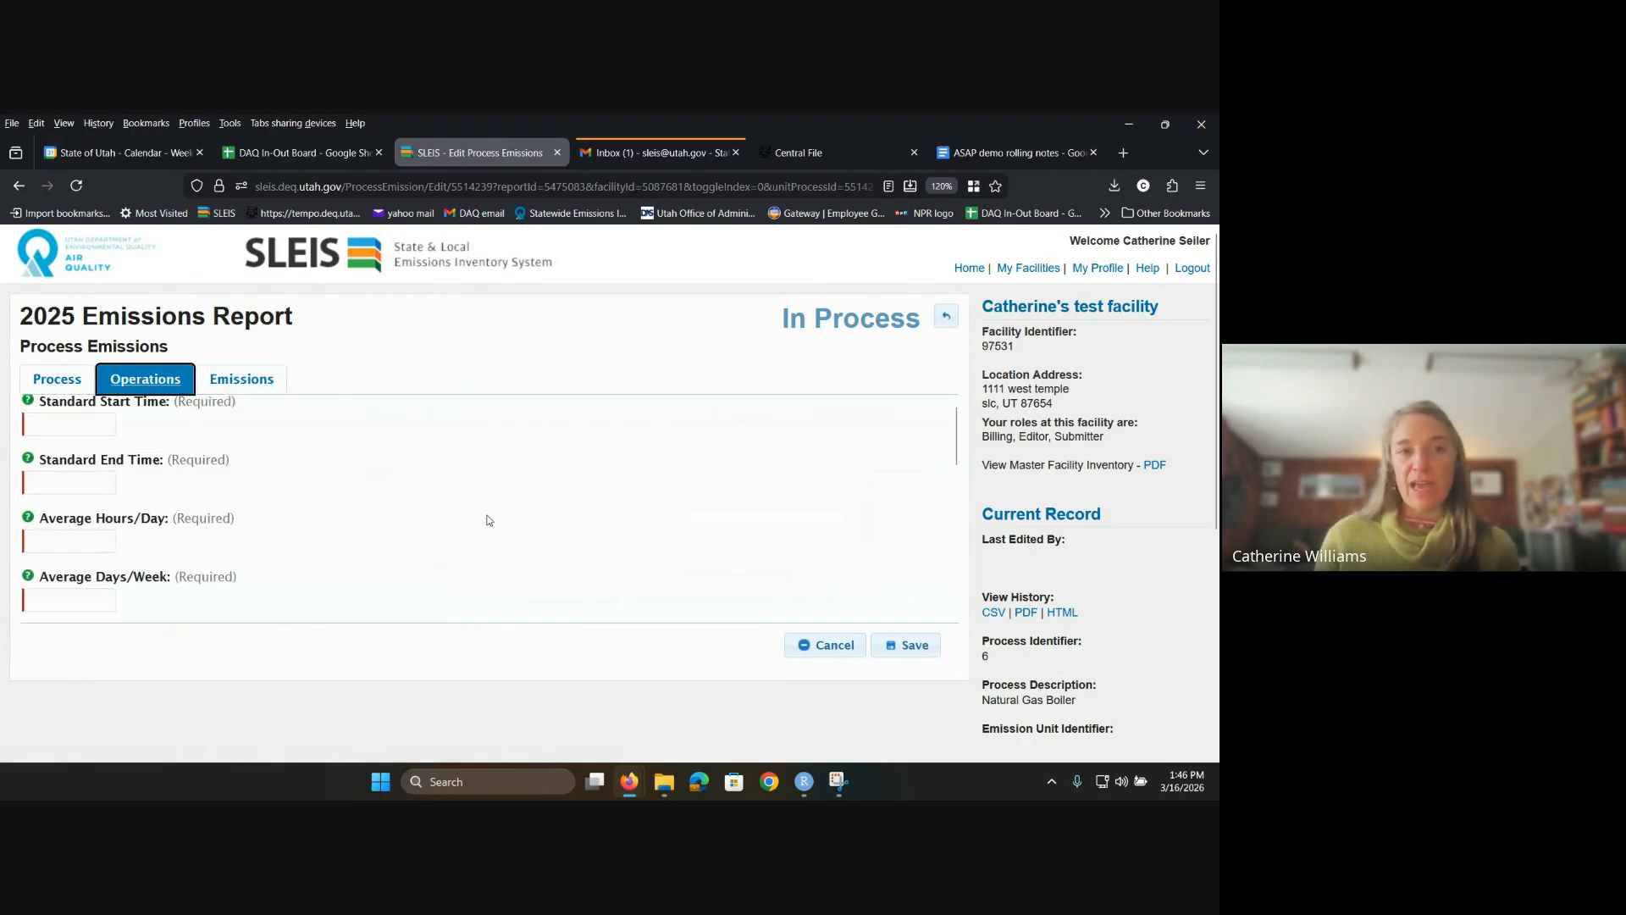
Step: Set the boiler's standard start time to 08:00 AM
{"action": "scroll", "coordinate": [489, 521], "scroll_direction": "down", "scroll_amount": 3}
{"action": "scroll", "coordinate": [488, 521], "scroll_direction": "up", "scroll_amount": 2}
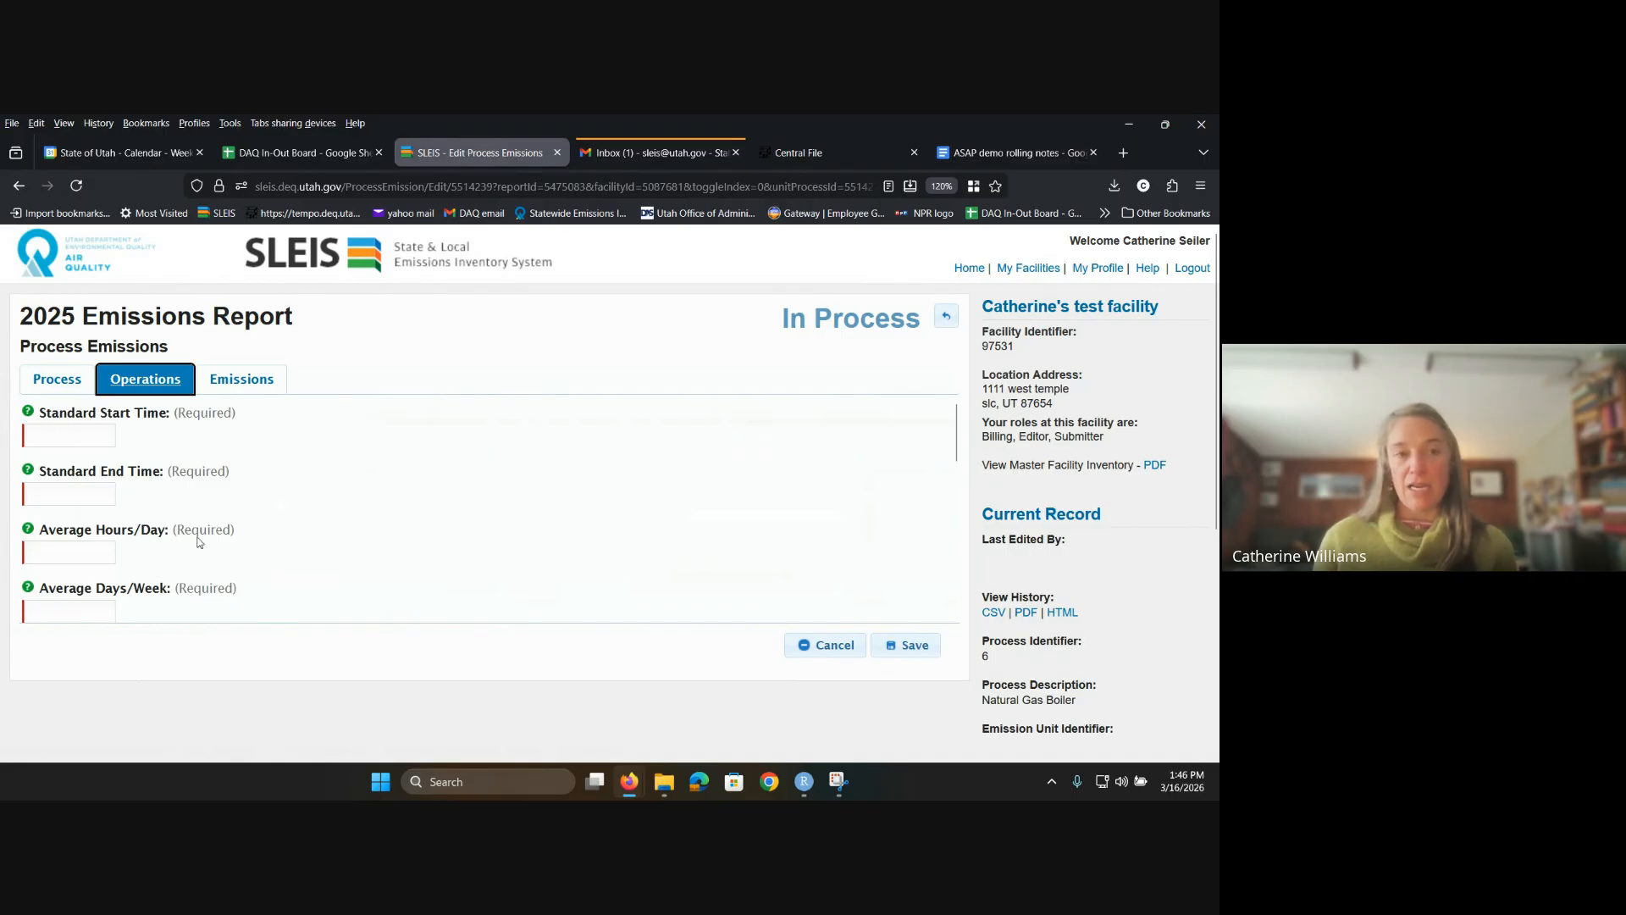
{"action": "left_click", "coordinate": [74, 434]}
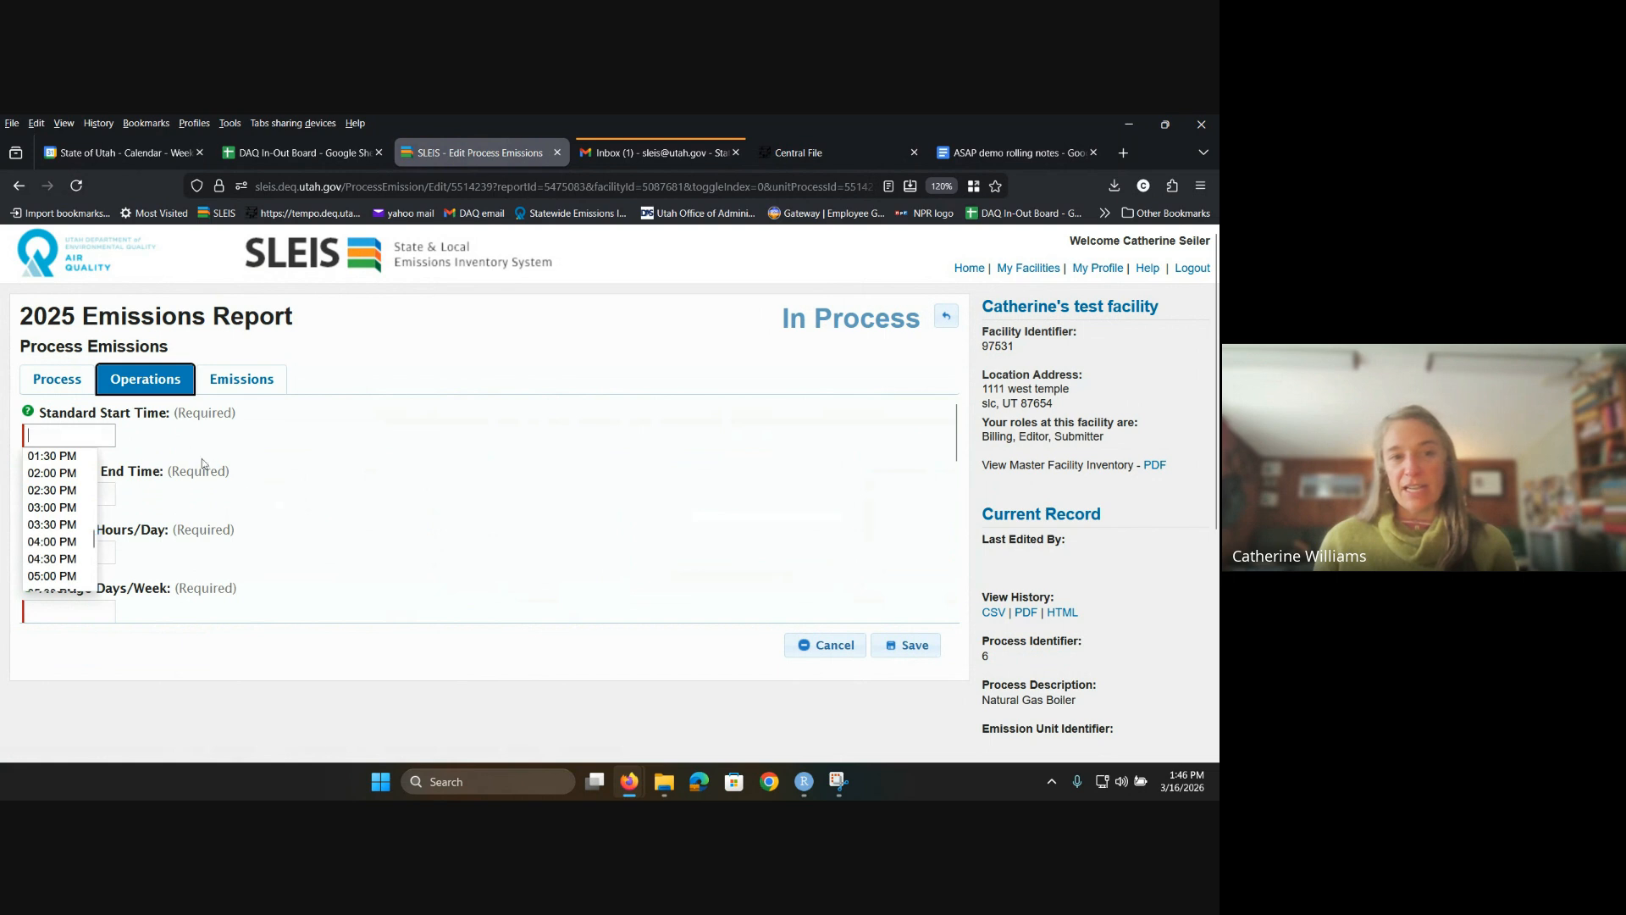
{"action": "left_click", "coordinate": [253, 487]}
{"action": "left_click", "coordinate": [63, 431]}
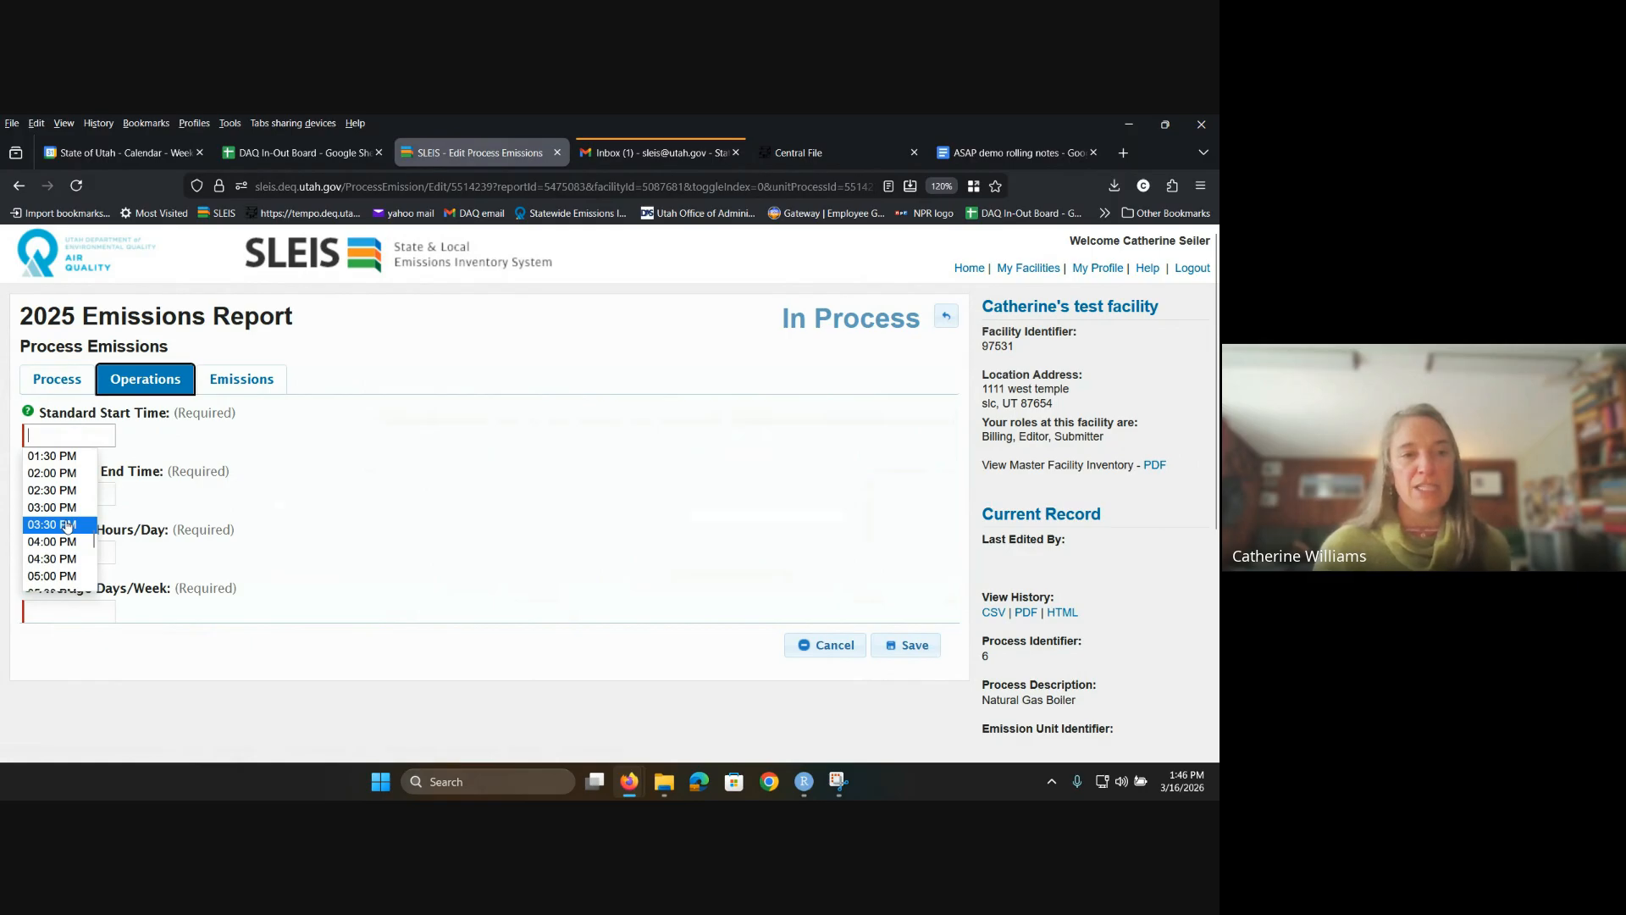
{"action": "scroll", "coordinate": [67, 526], "scroll_direction": "up", "scroll_amount": 2}
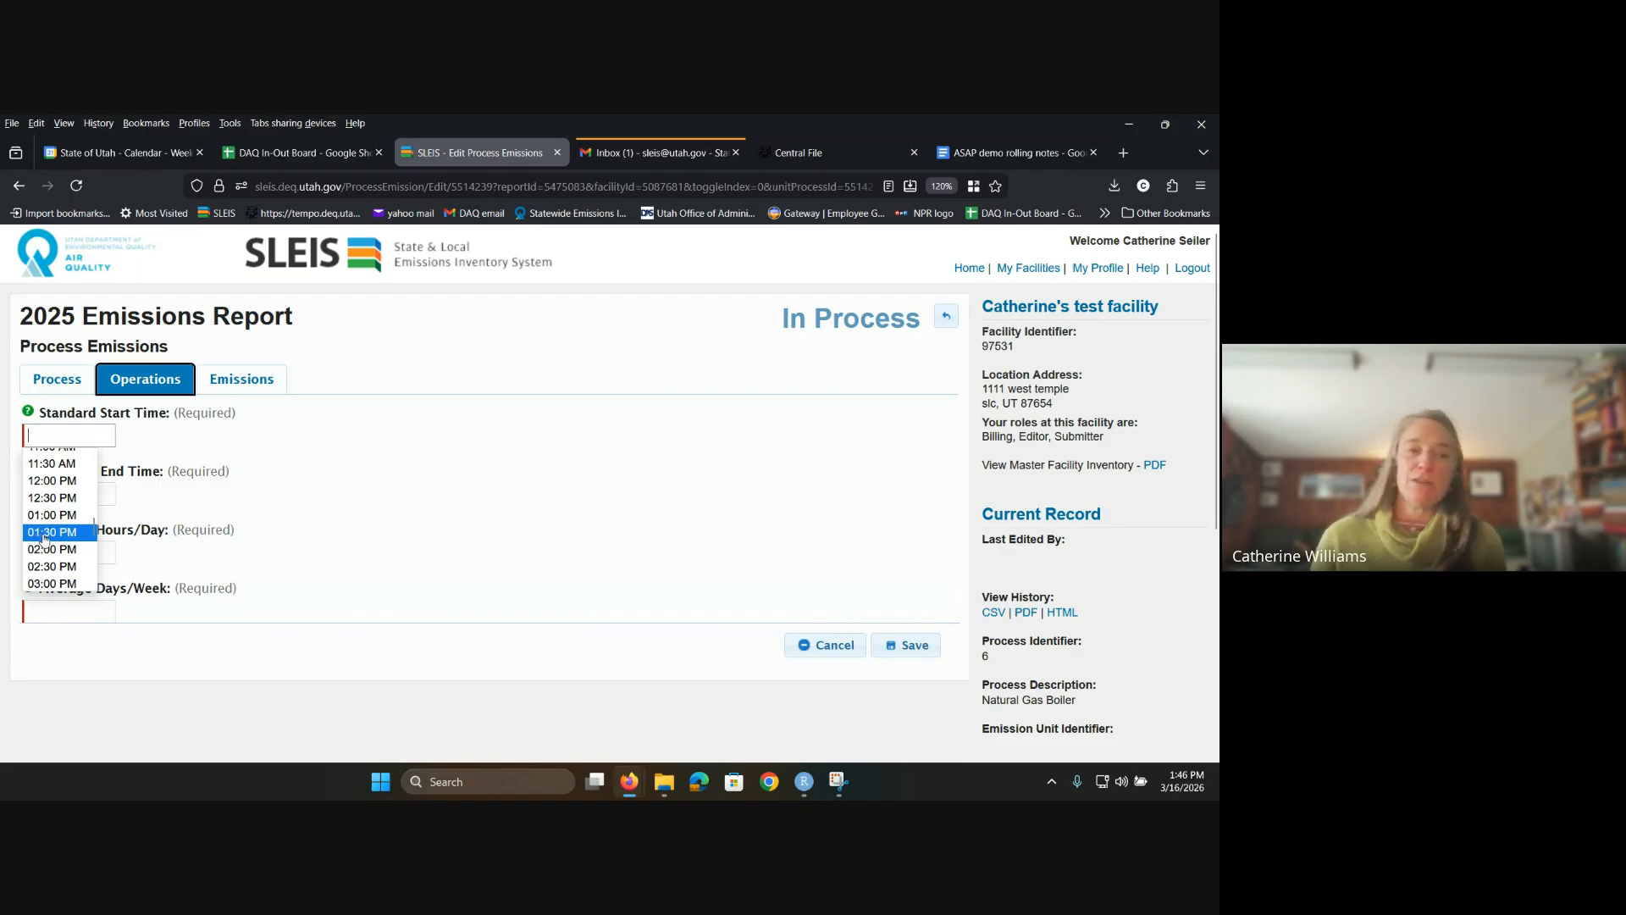
{"action": "scroll", "coordinate": [47, 530], "scroll_direction": "up", "scroll_amount": 2}
{"action": "scroll", "coordinate": [48, 527], "scroll_direction": "up", "scroll_amount": 2}
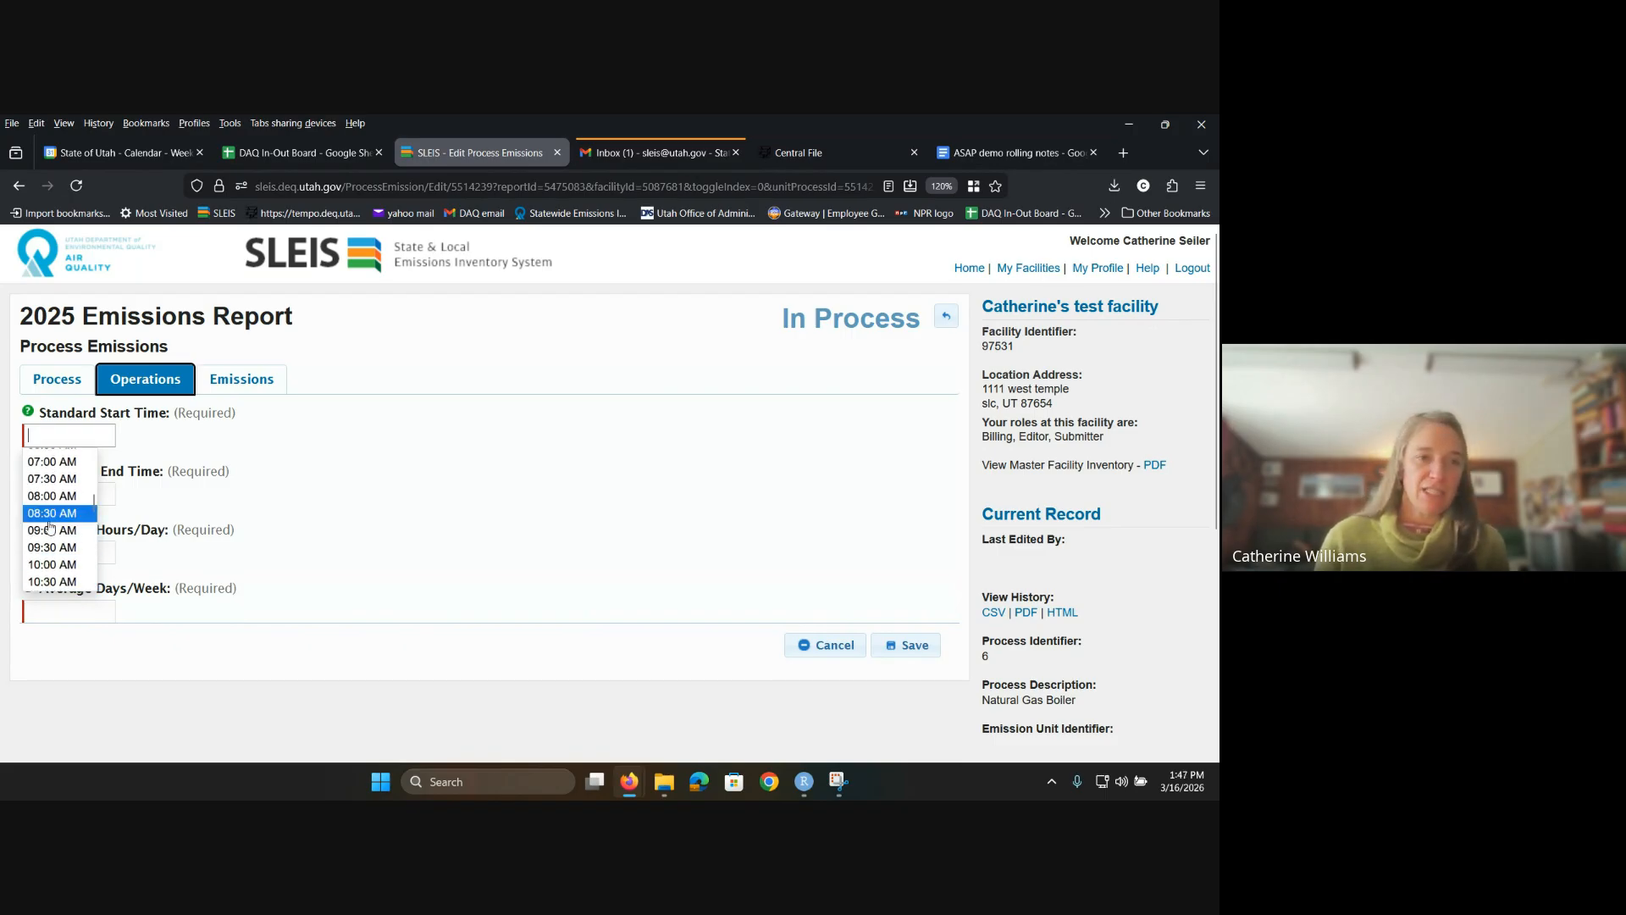
{"action": "left_click", "coordinate": [58, 502]}
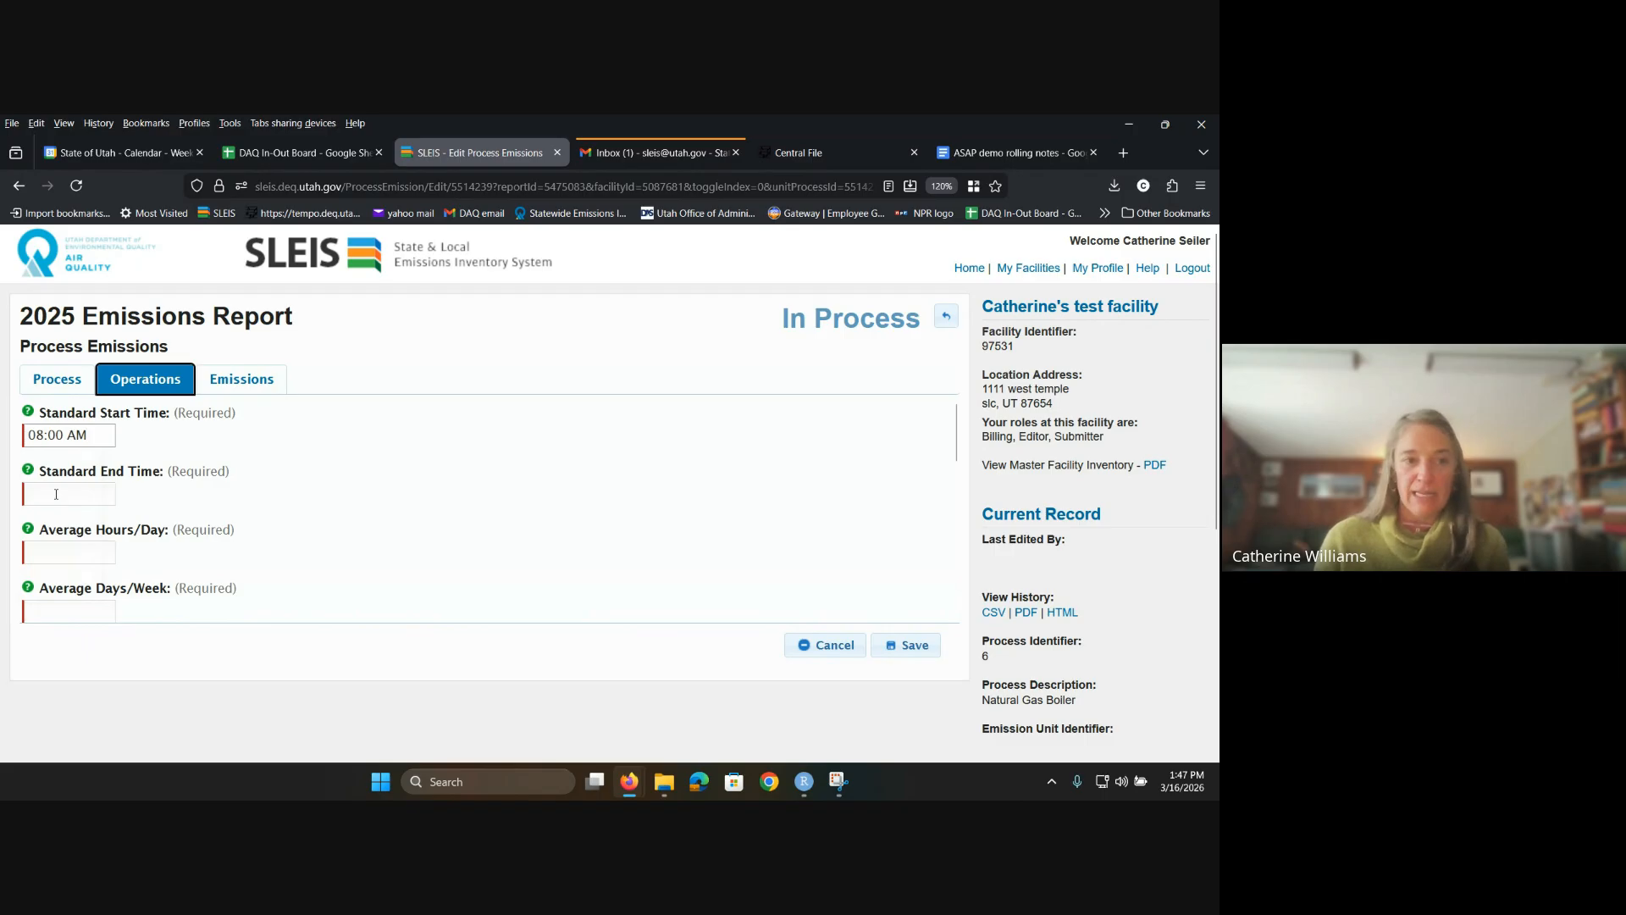
Step: Set the standard end time to 05:00 PM
{"action": "left_click", "coordinate": [58, 496]}
{"action": "scroll", "coordinate": [59, 597], "scroll_direction": "down", "scroll_amount": 1}
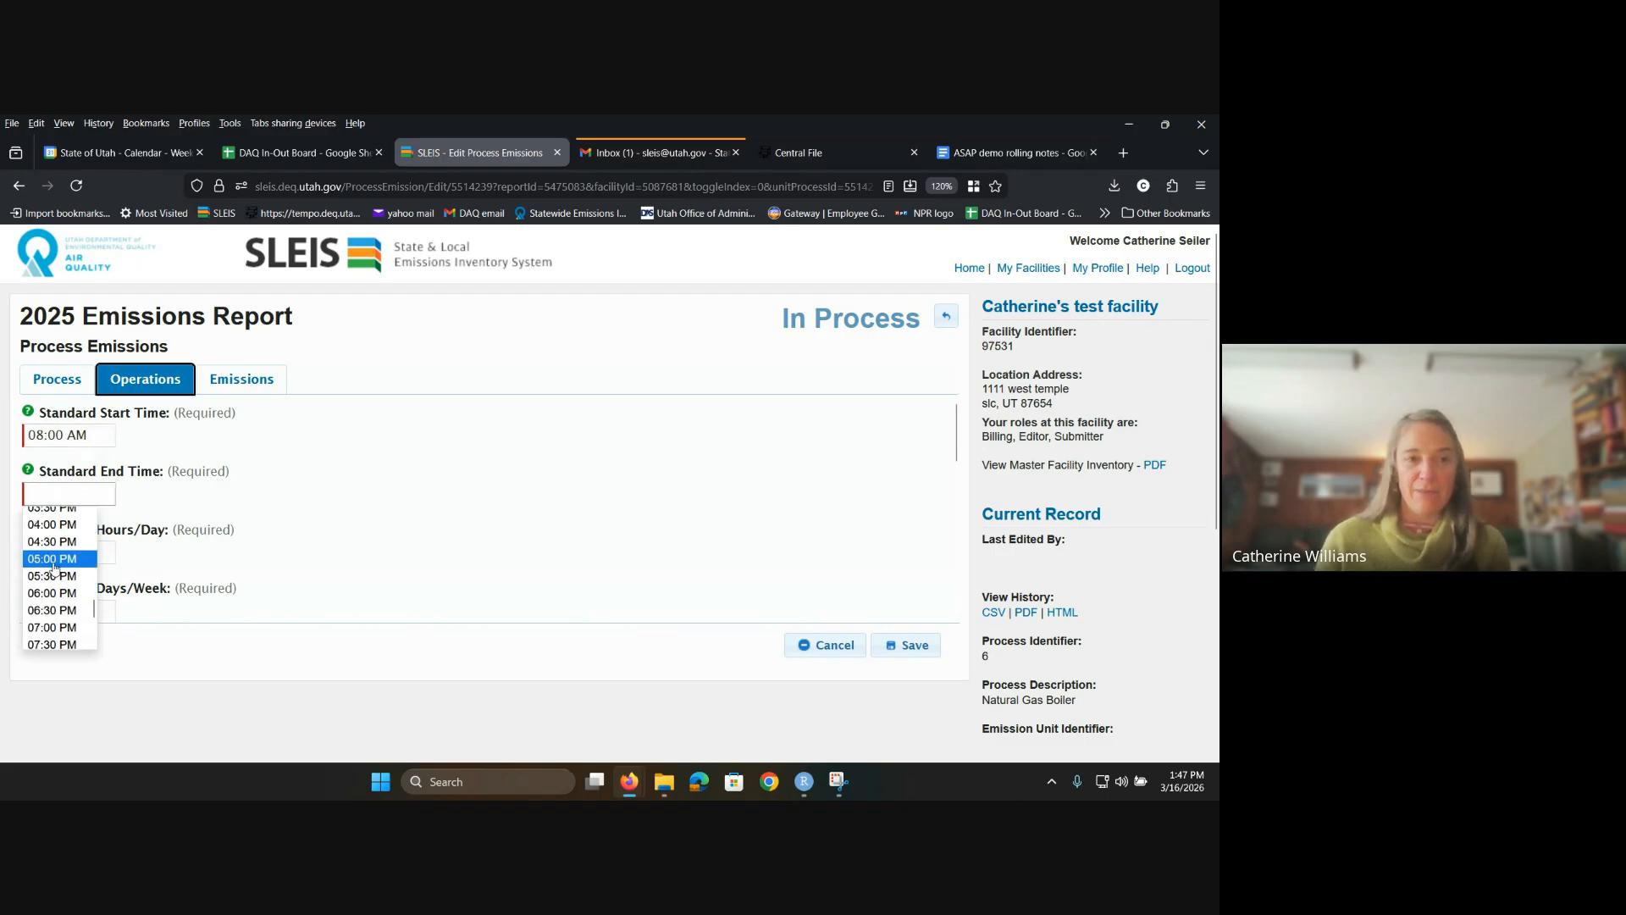
{"action": "left_click", "coordinate": [54, 559]}
{"action": "scroll", "coordinate": [197, 518], "scroll_direction": "down", "scroll_amount": 1}
{"action": "scroll", "coordinate": [127, 538], "scroll_direction": "up", "scroll_amount": 1}
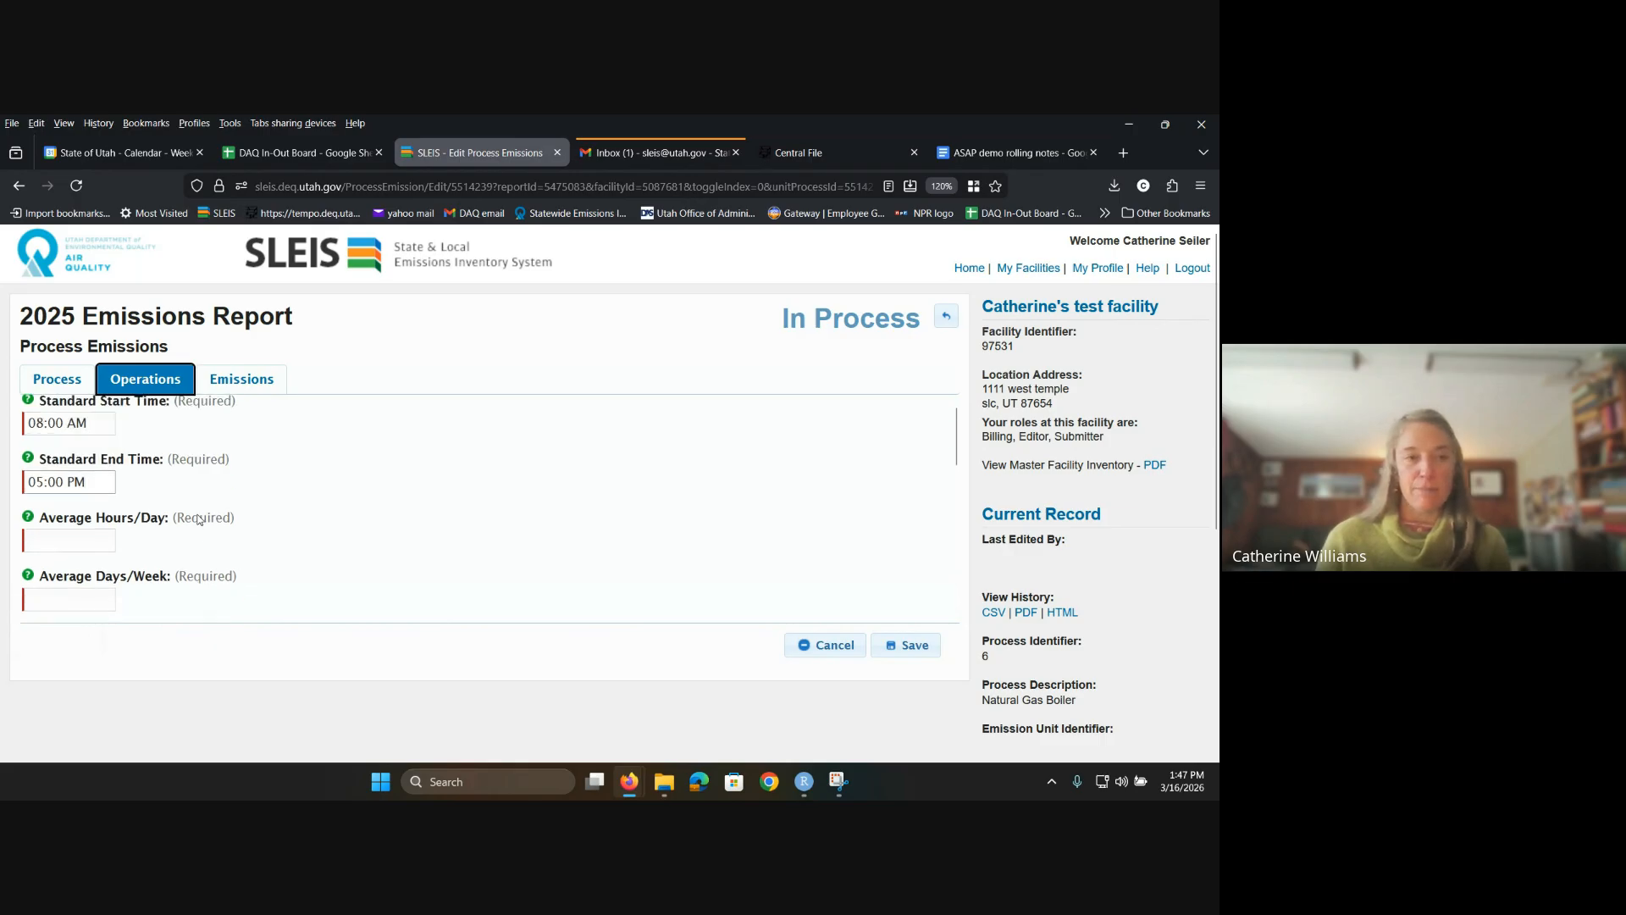
{"action": "left_click", "coordinate": [55, 559]}
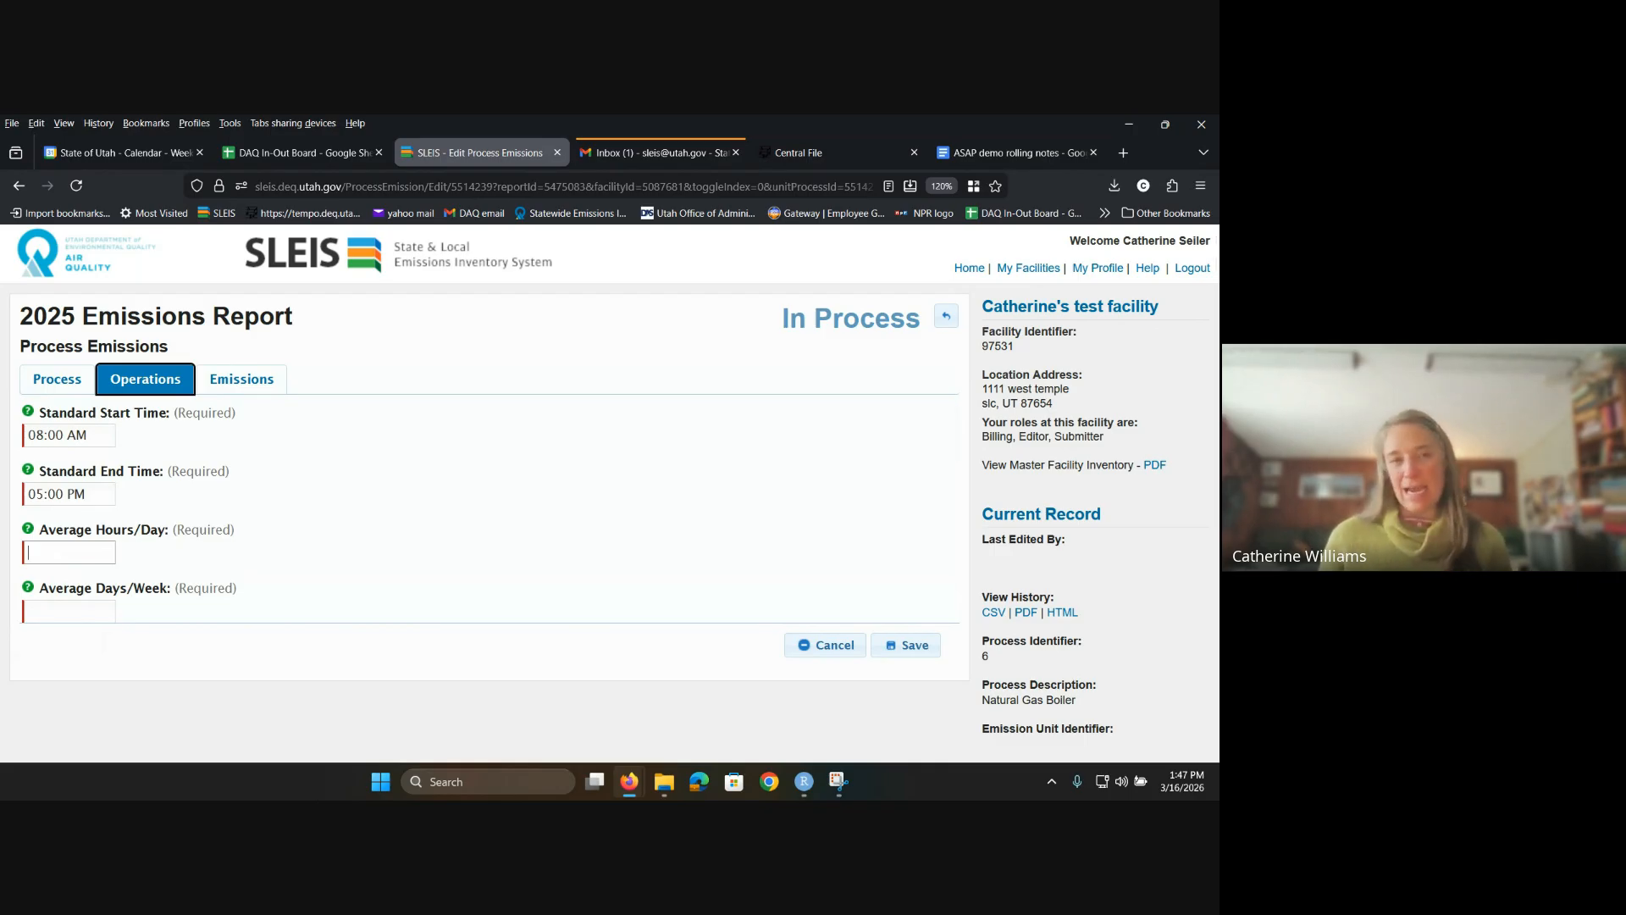
Step: Enter 8 average hours per day in the operating schedule
{"action": "type", "text": "8"}
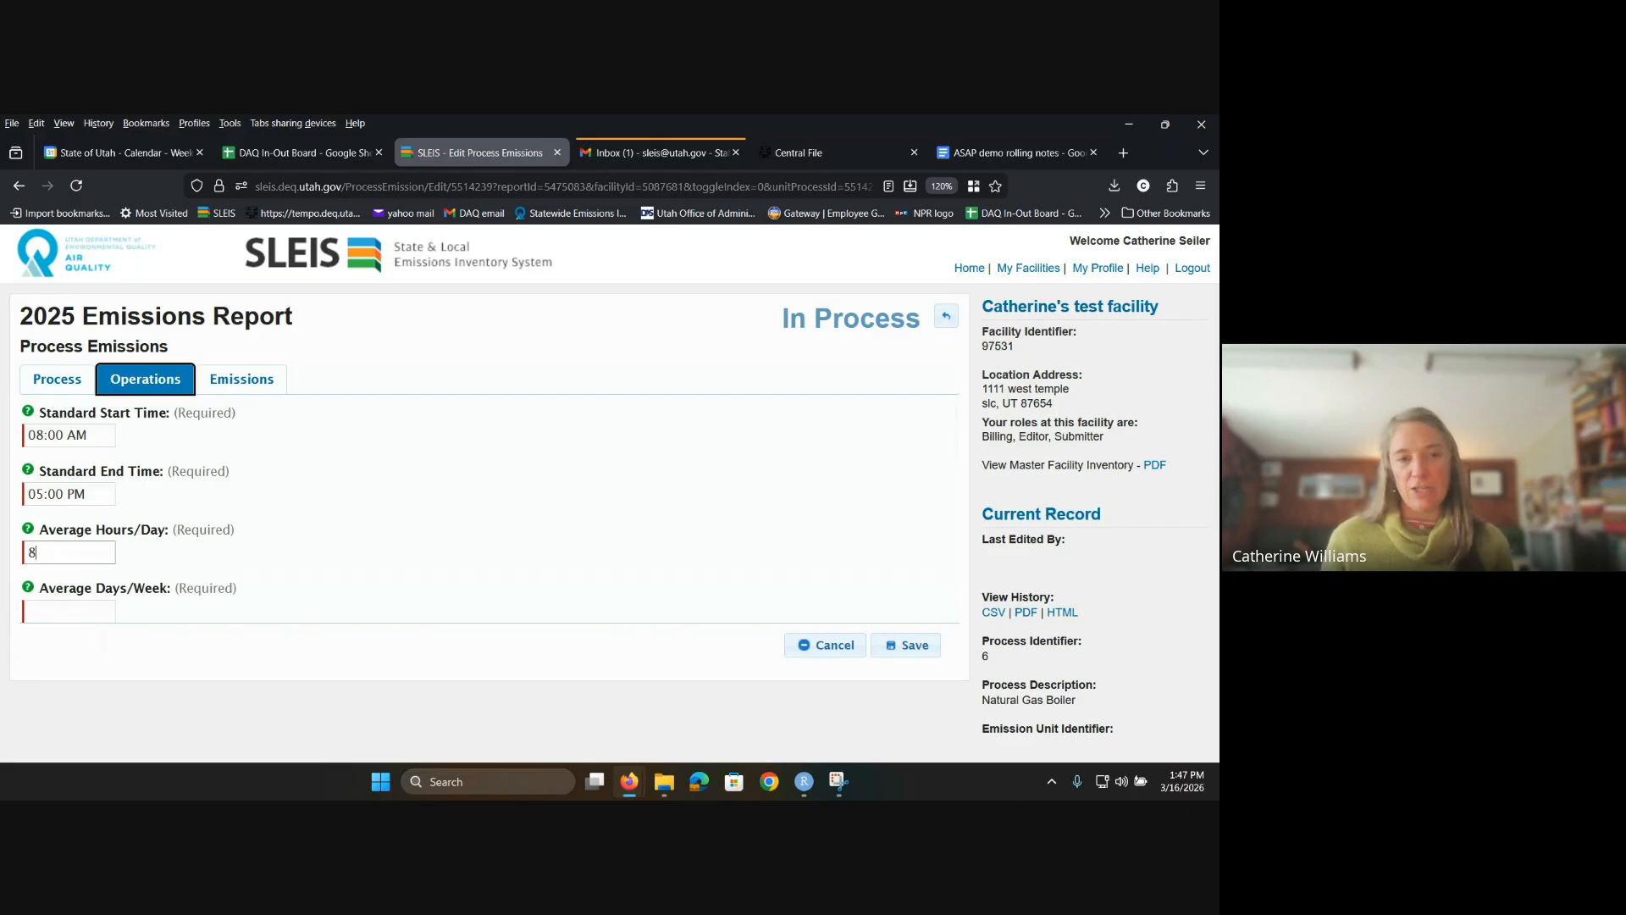
{"action": "key", "text": "Tab"}
{"action": "key", "text": "Tab"}
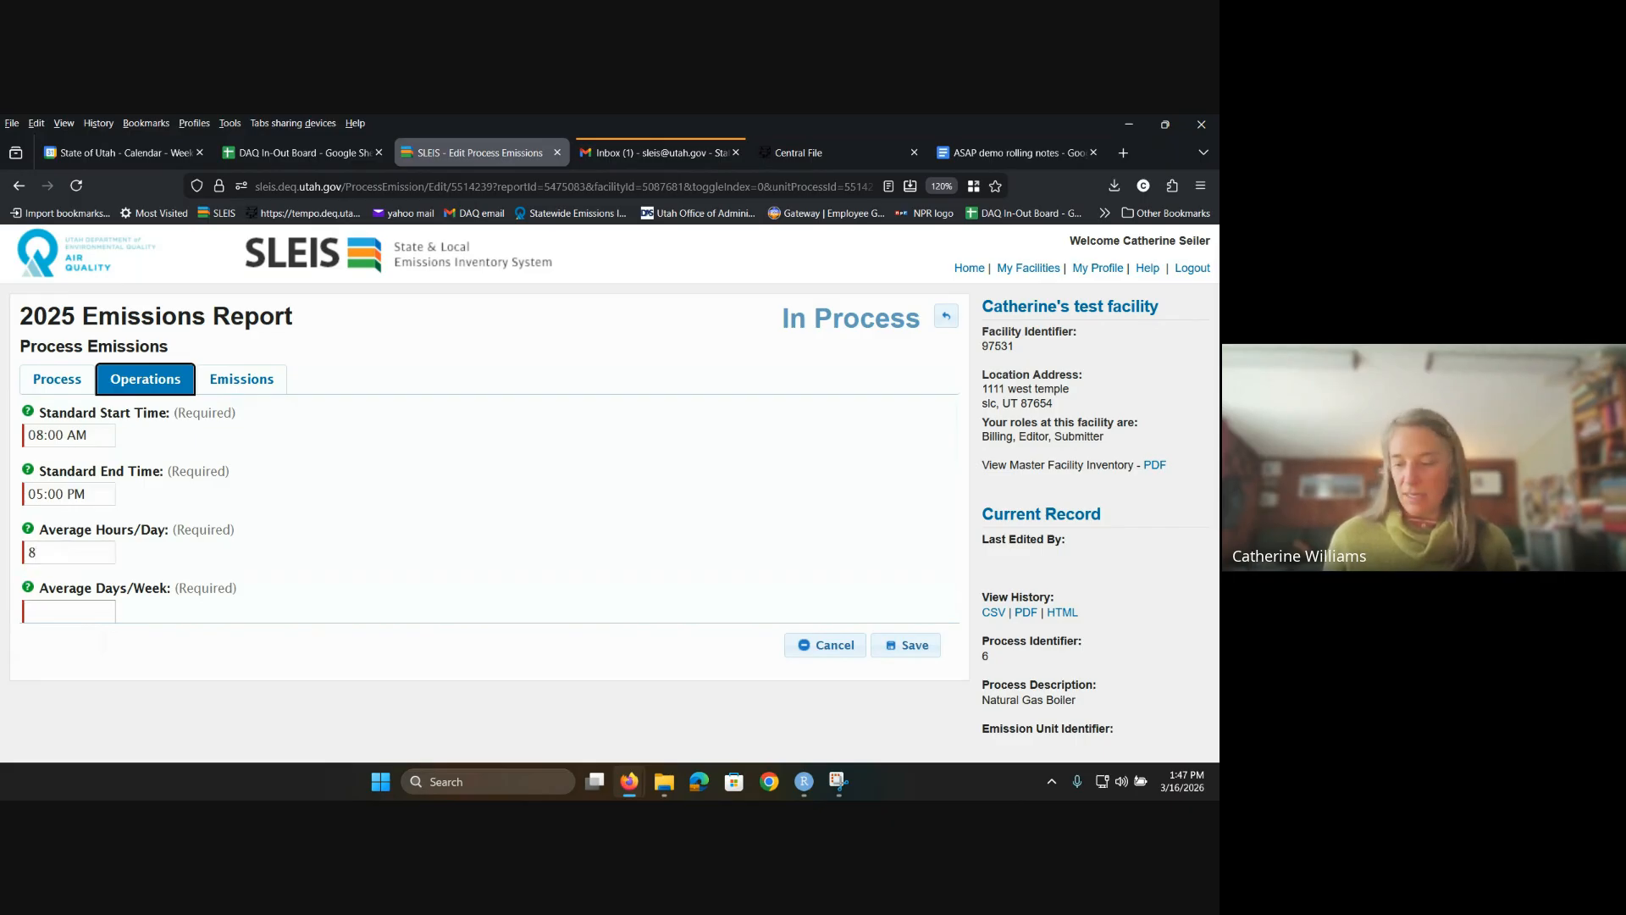
{"action": "type", "text": "52"}
{"action": "key", "text": "Tab"}
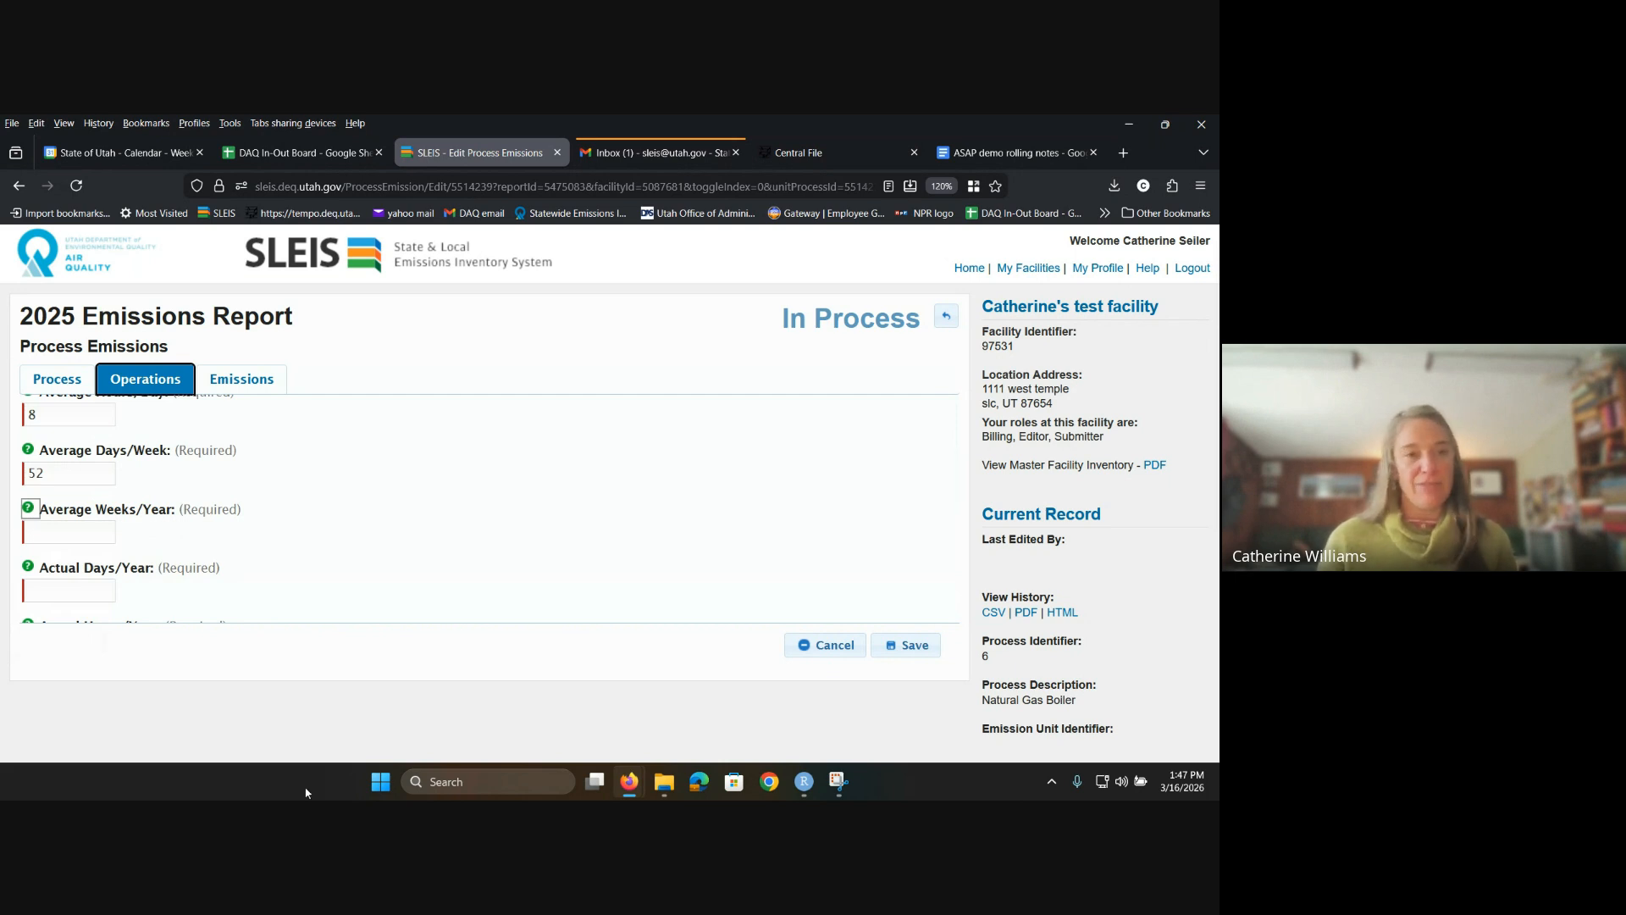
Step: Change days per week to 5 with 52 weeks/year, giving 260.0 days and 2080.0 hours
{"action": "double_click", "coordinate": [74, 479]}
{"action": "key", "text": "BackSpace"}
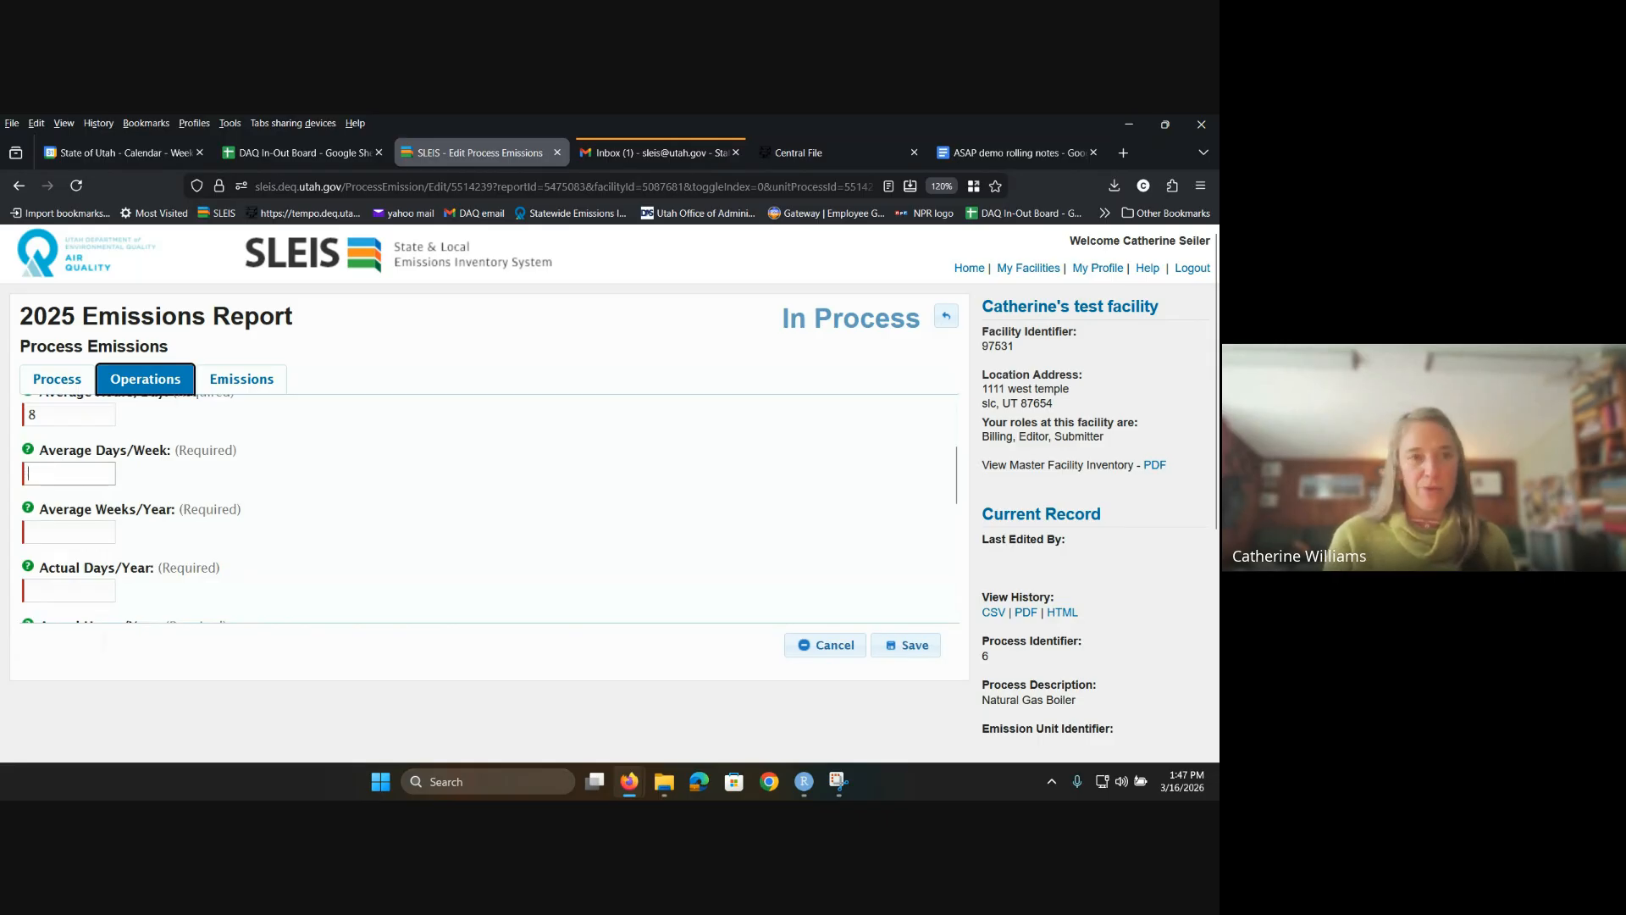
{"action": "type", "text": "5"}
{"action": "key", "text": "Tab"}
{"action": "key", "text": "Tab"}
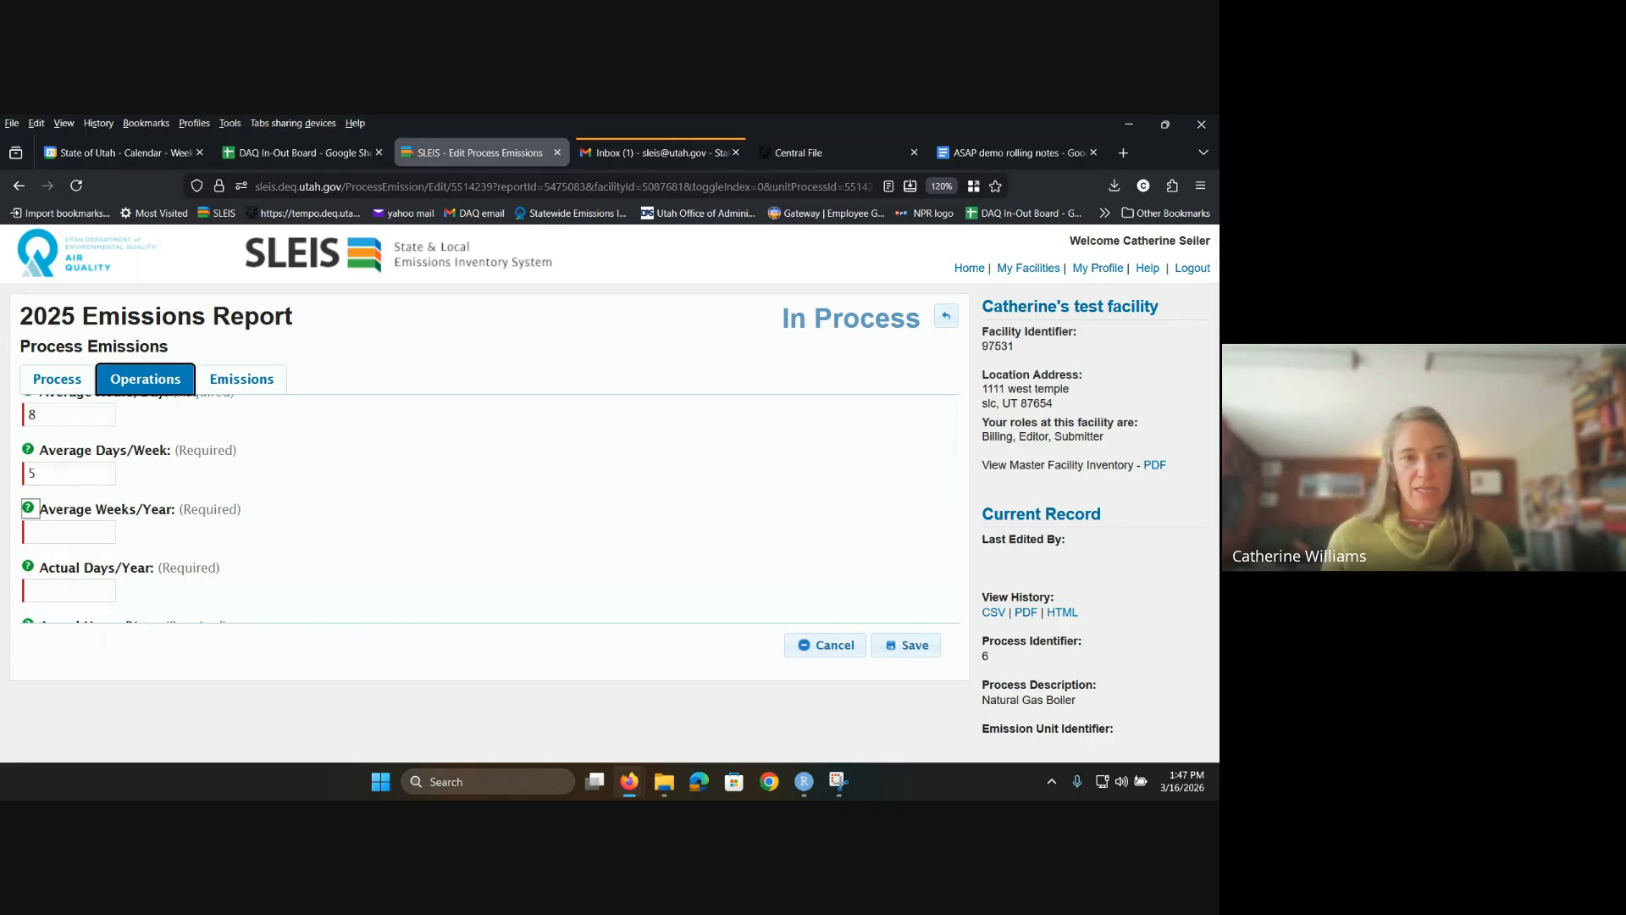
{"action": "type", "text": "52"}
{"action": "key", "text": "Tab"}
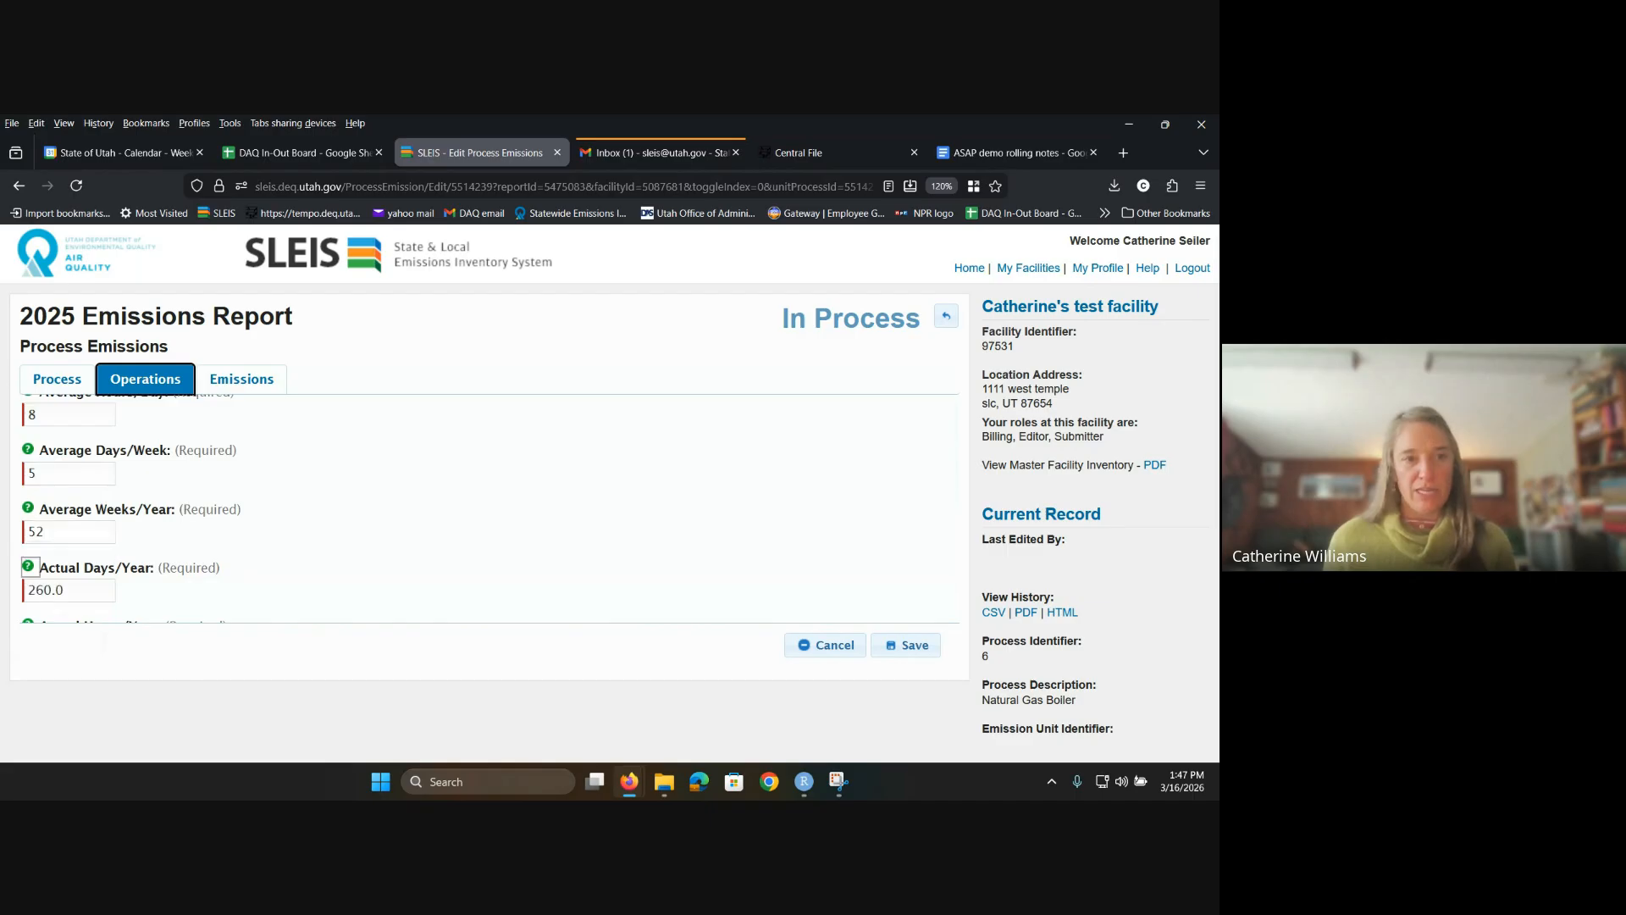
{"action": "scroll", "coordinate": [132, 549], "scroll_direction": "down", "scroll_amount": 2}
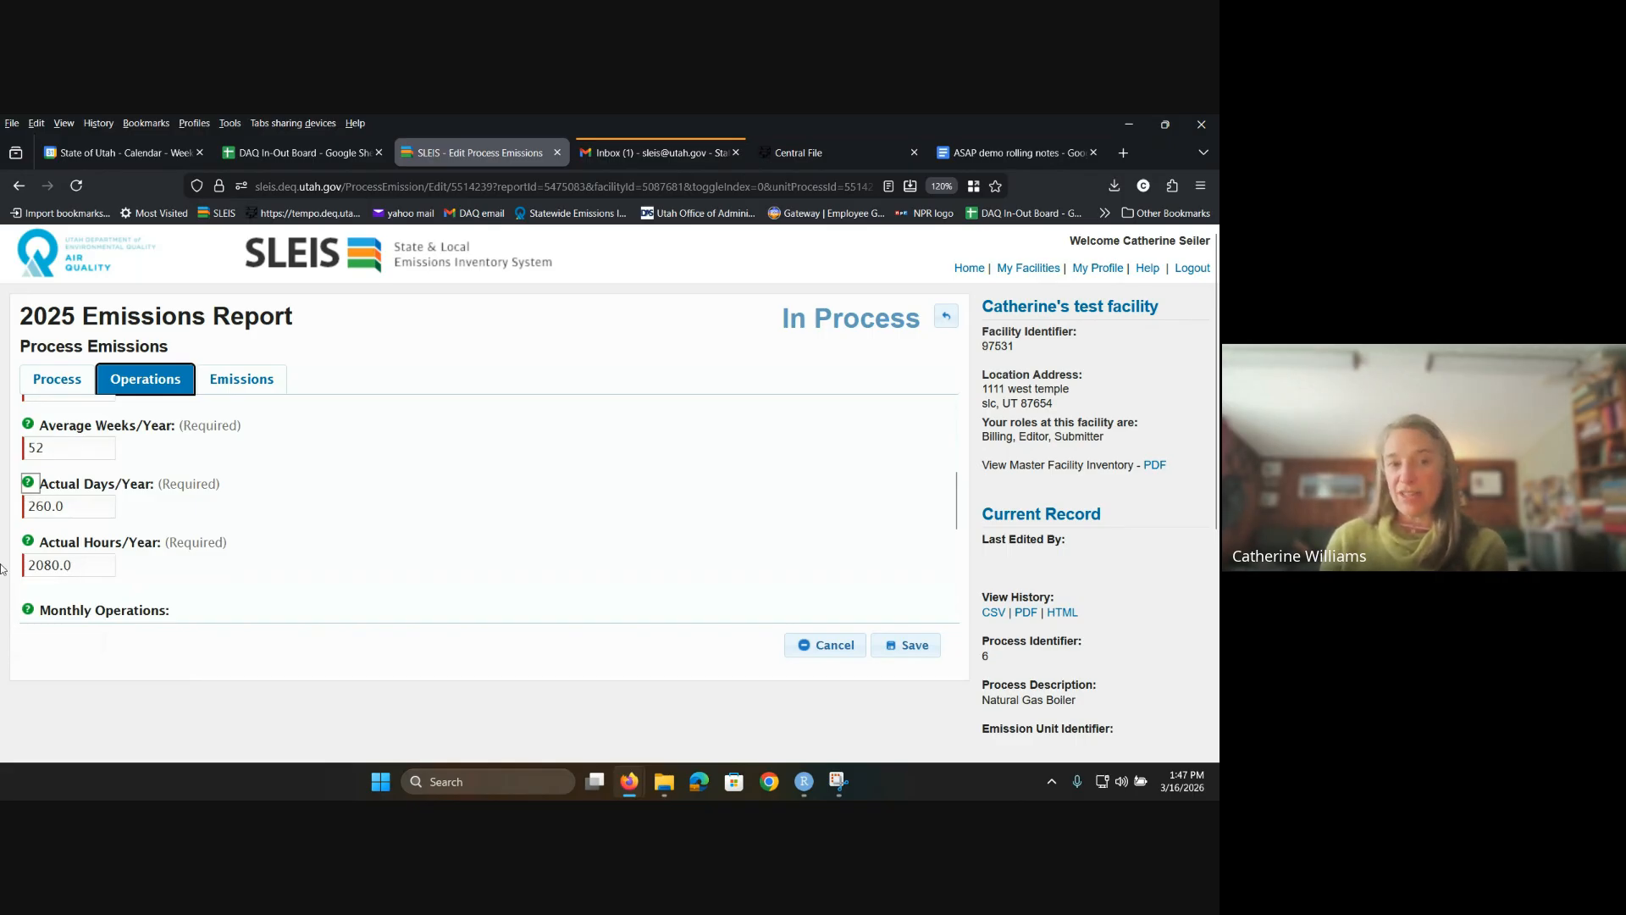
{"action": "scroll", "coordinate": [52, 473], "scroll_direction": "up", "scroll_amount": 1}
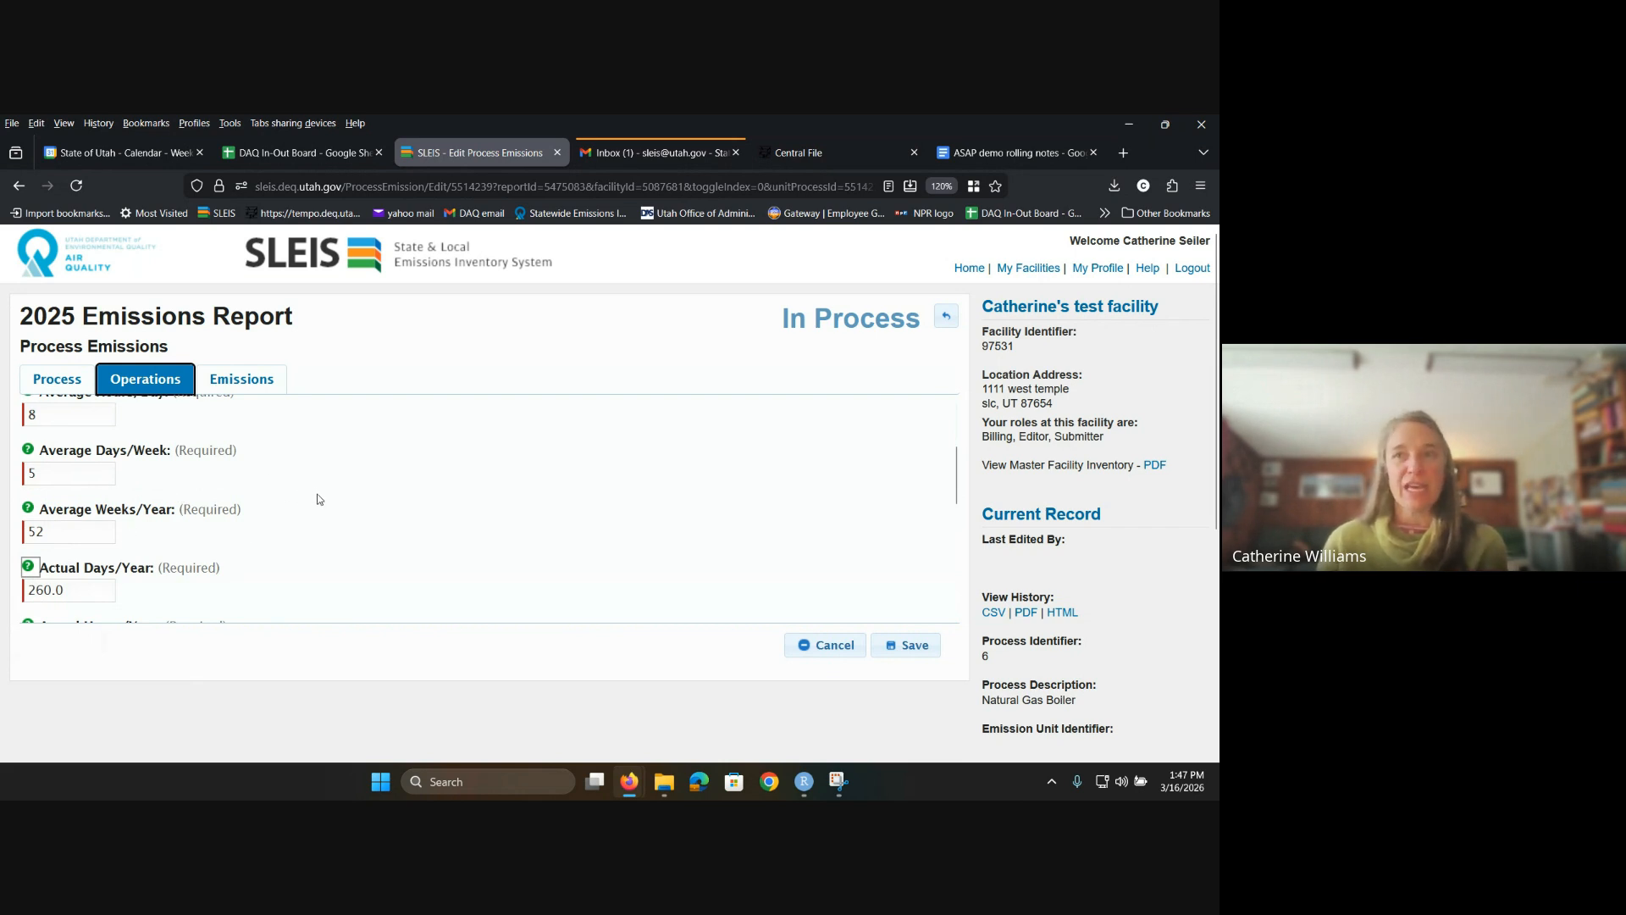
{"action": "scroll", "coordinate": [337, 471], "scroll_direction": "down", "scroll_amount": 1}
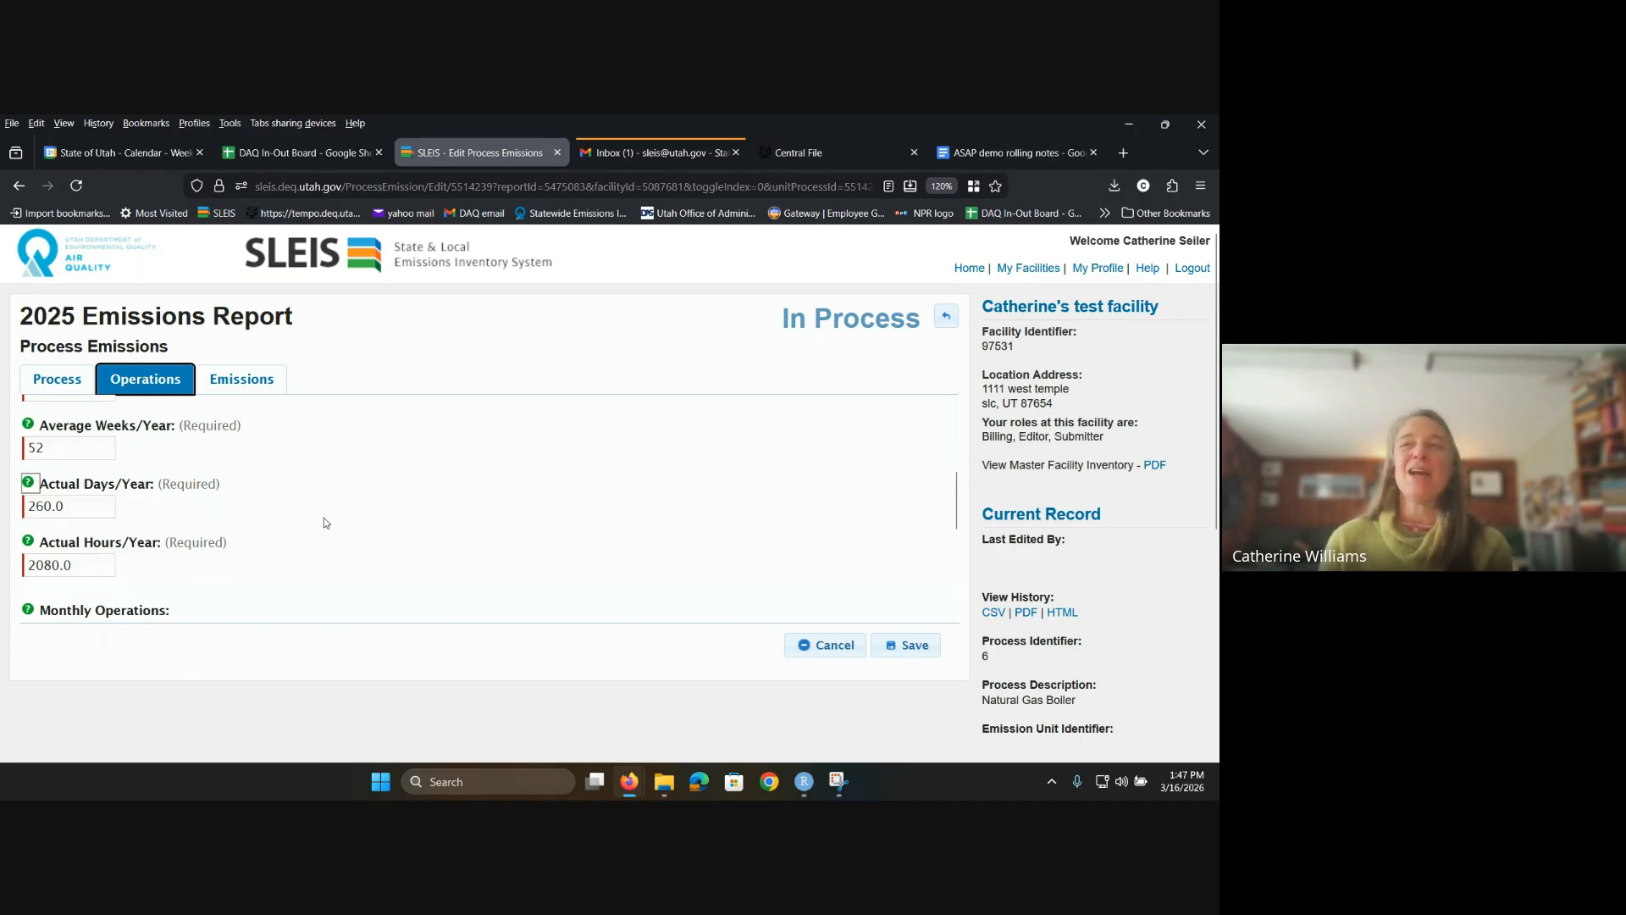
{"action": "scroll", "coordinate": [325, 536], "scroll_direction": "down", "scroll_amount": 1}
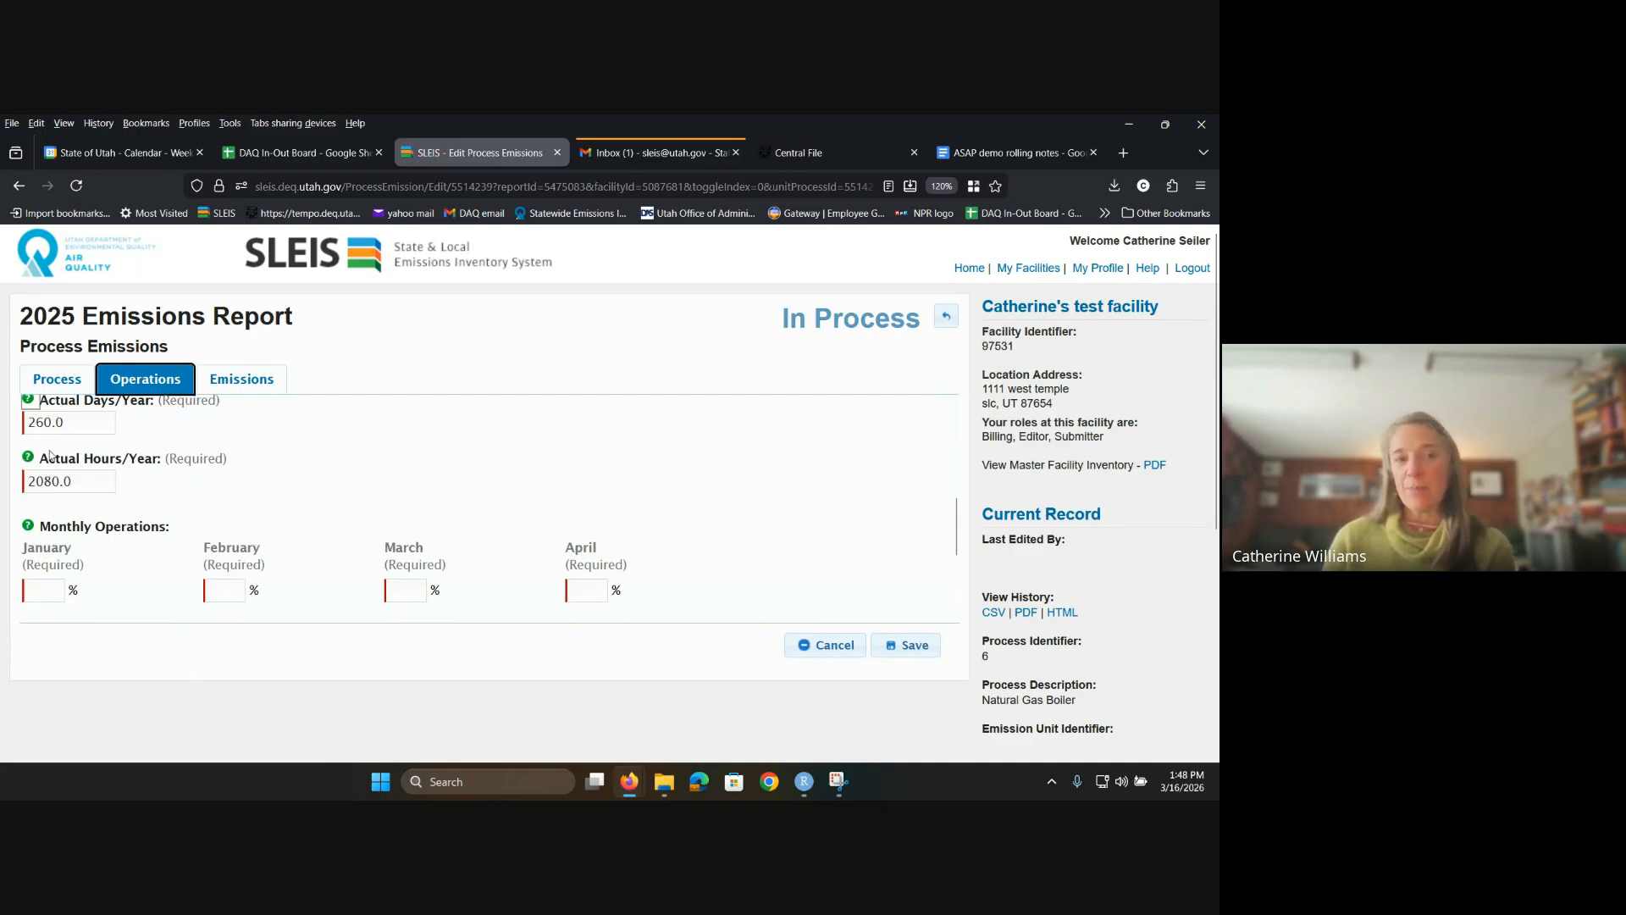
{"action": "scroll", "coordinate": [50, 455], "scroll_direction": "up", "scroll_amount": 2}
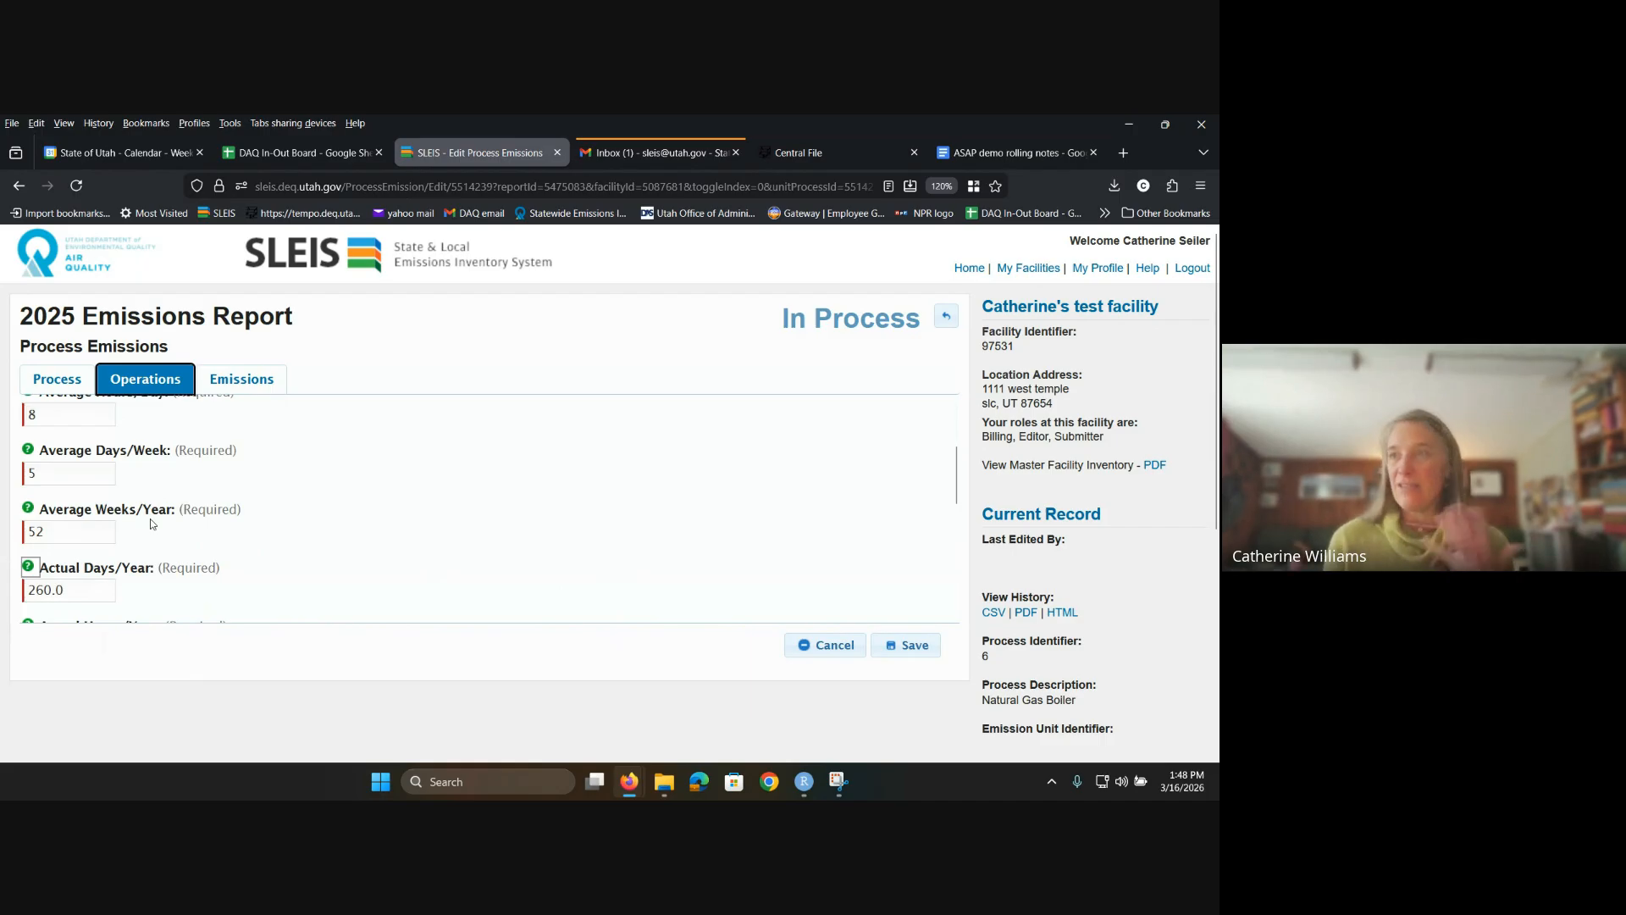
{"action": "scroll", "coordinate": [109, 521], "scroll_direction": "down", "scroll_amount": 2}
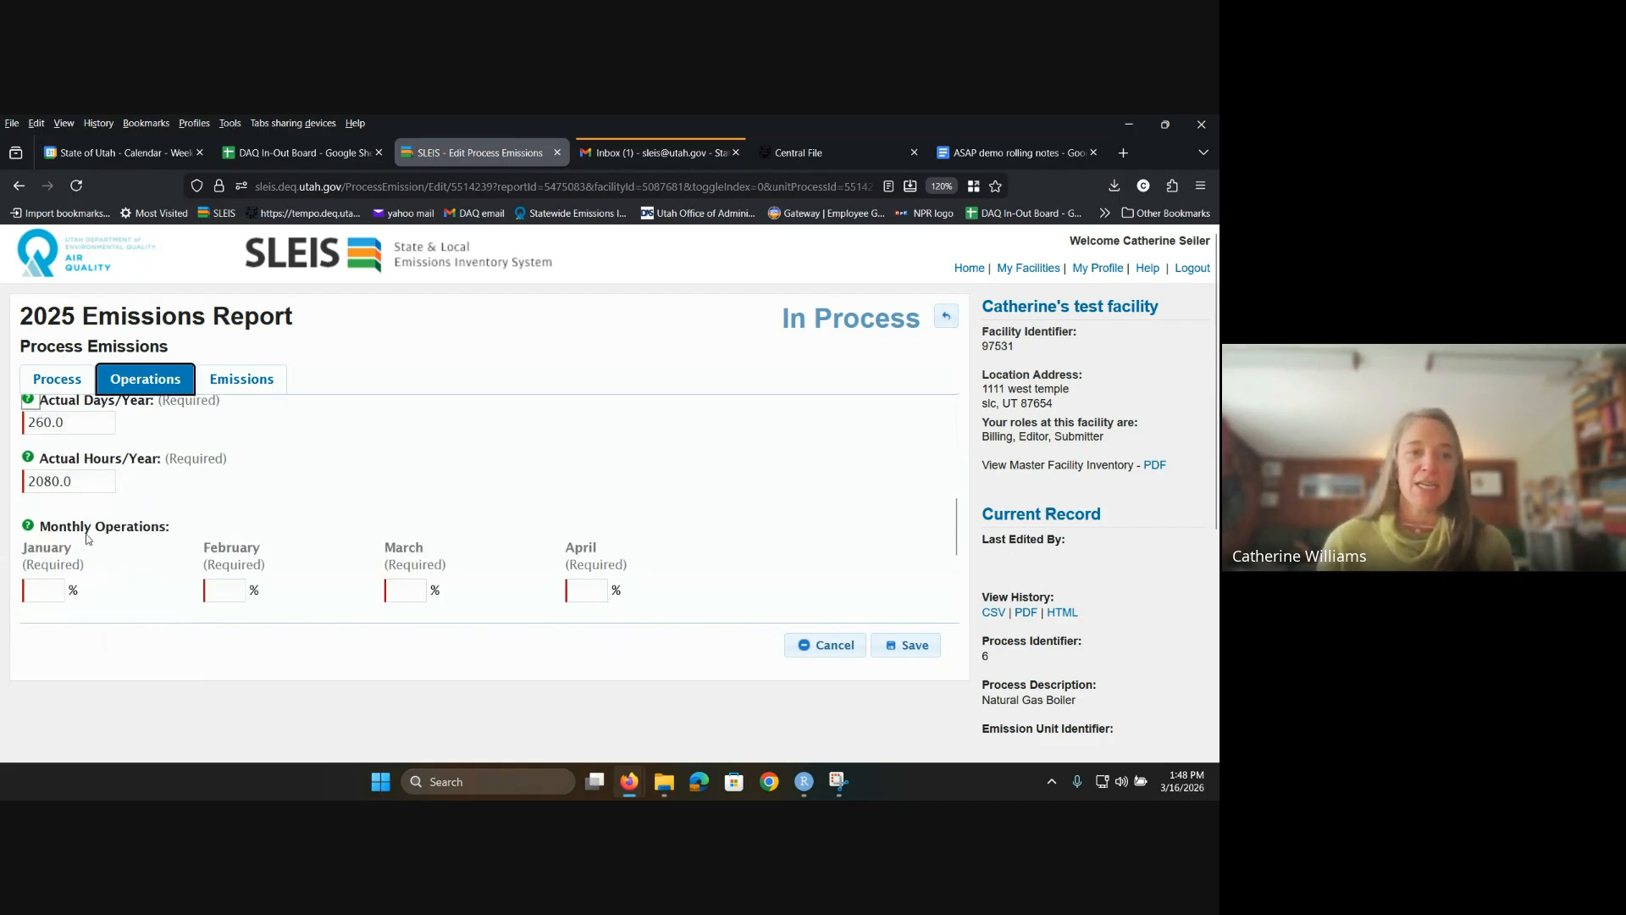
{"action": "left_click", "coordinate": [28, 527]}
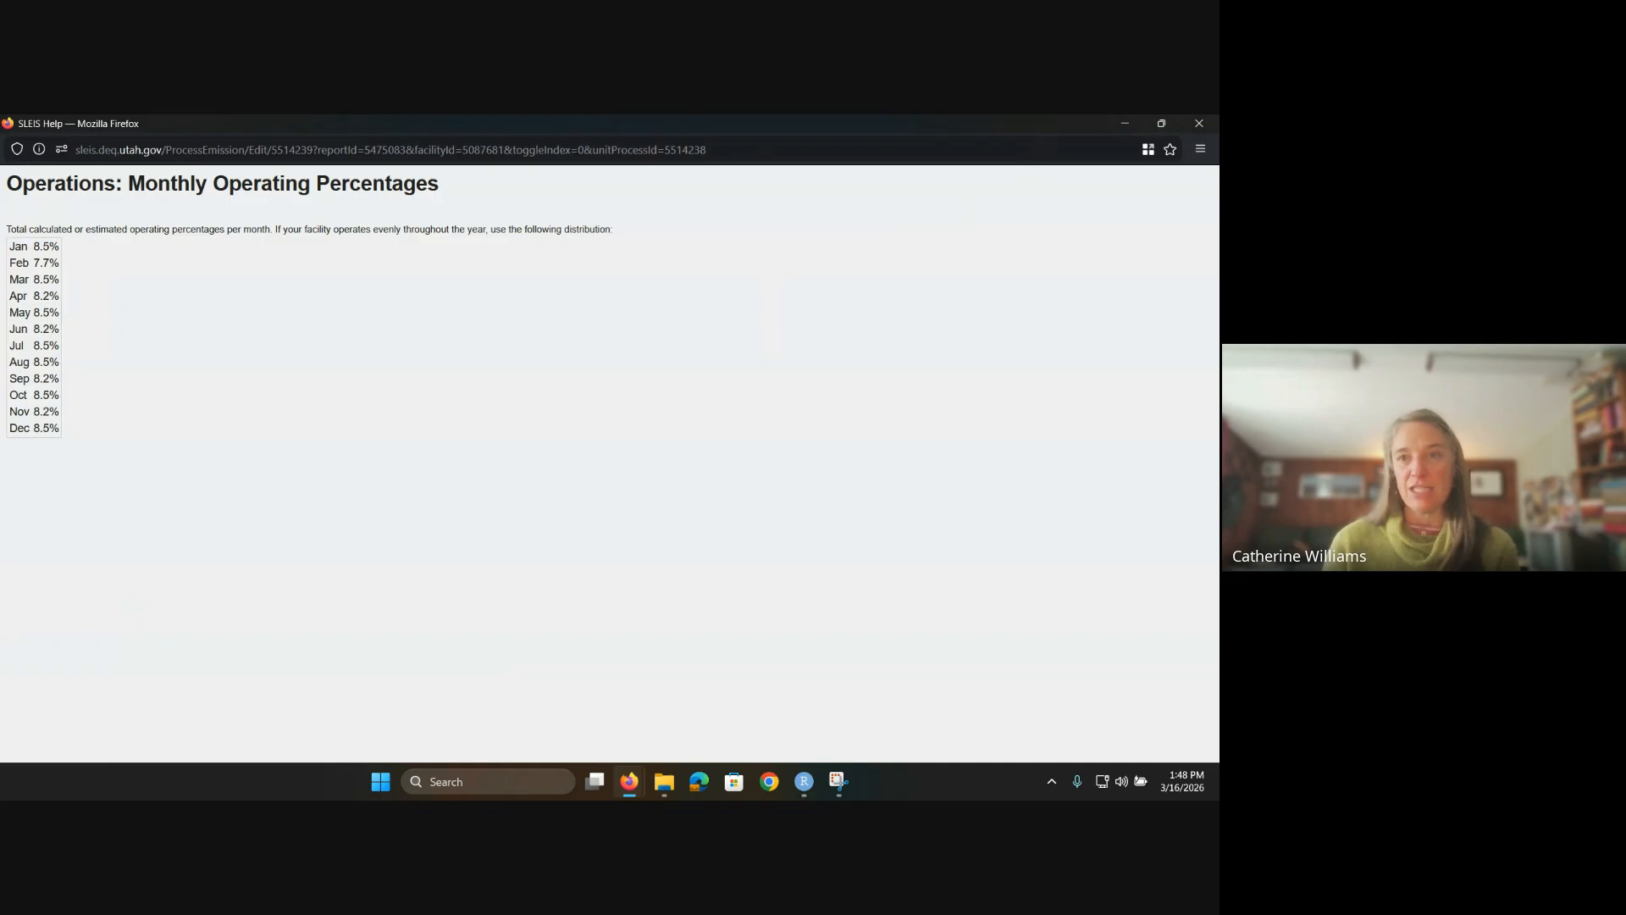
{"action": "left_click", "coordinate": [1199, 123]}
{"action": "scroll", "coordinate": [228, 579], "scroll_direction": "down", "scroll_amount": 1}
{"action": "scroll", "coordinate": [228, 578], "scroll_direction": "down", "scroll_amount": 1}
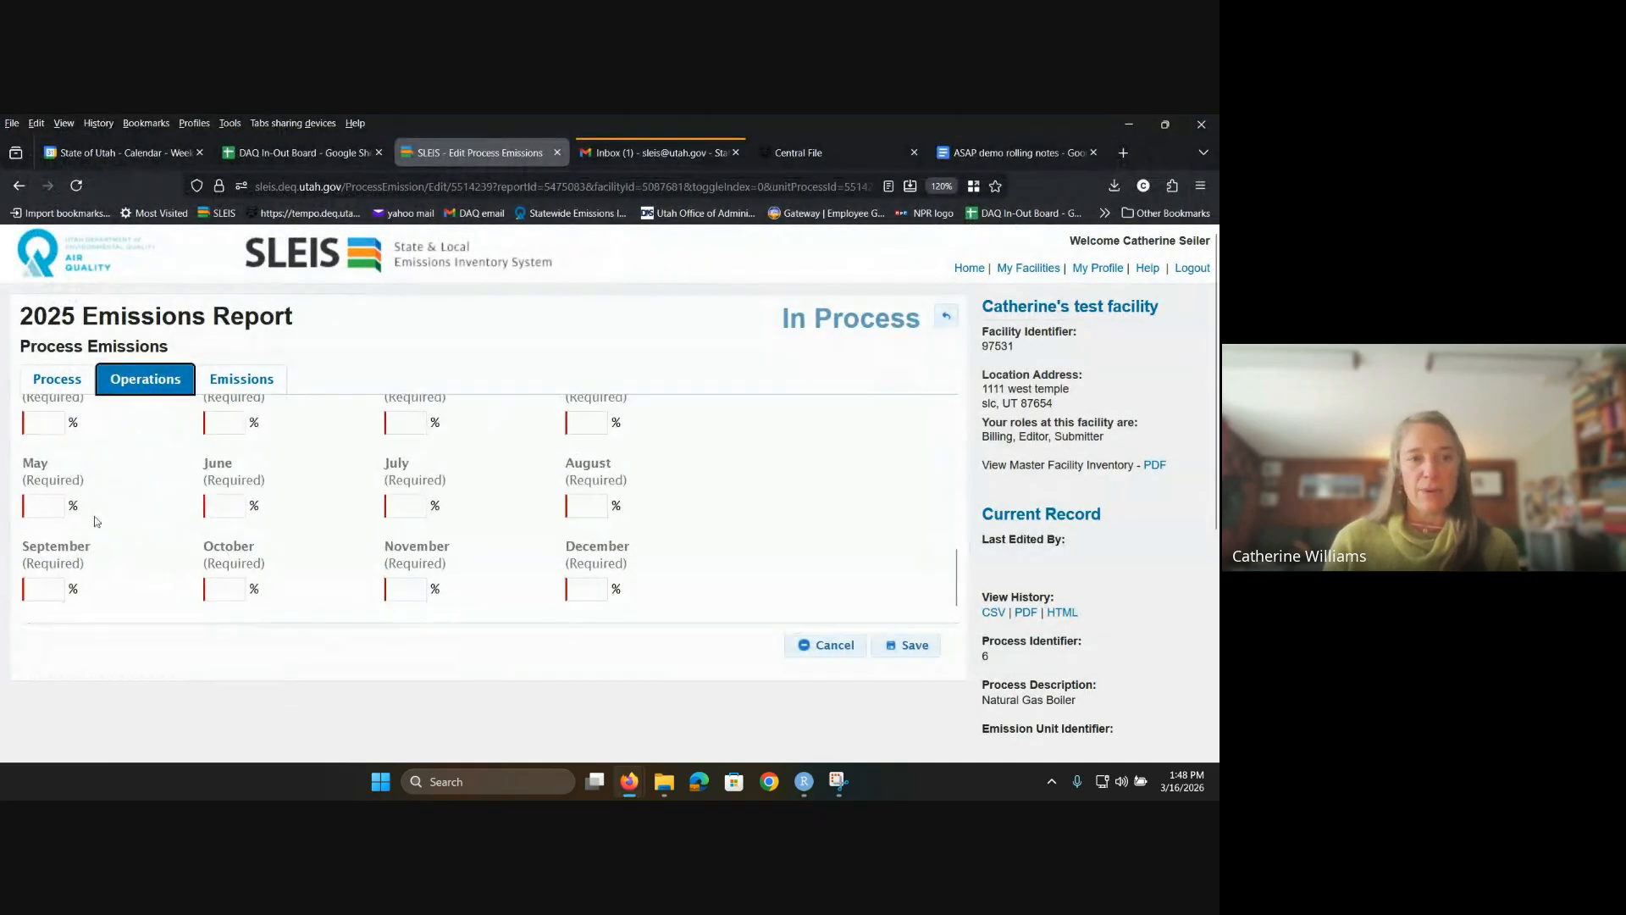
Step: Enter January–May operating percentages of 8.5, 7.7, 8.5, 8.2 and 8.5
{"action": "scroll", "coordinate": [99, 507], "scroll_direction": "up", "scroll_amount": 1}
{"action": "type", "text": "8.5"}
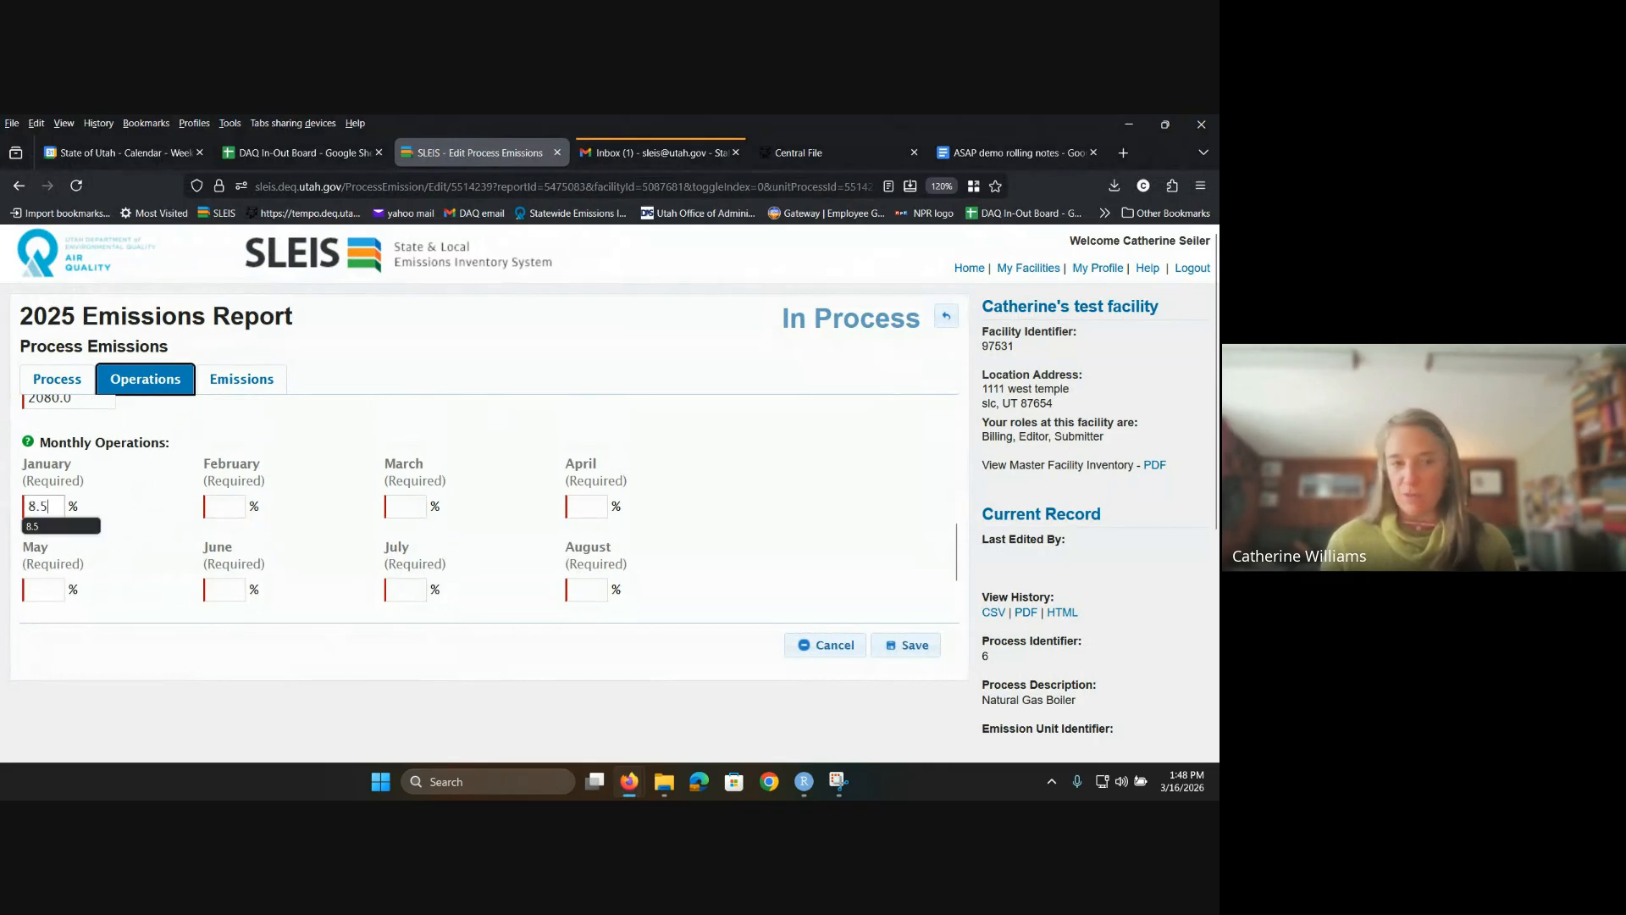
{"action": "key", "text": "Tab"}
{"action": "type", "text": "7.7"}
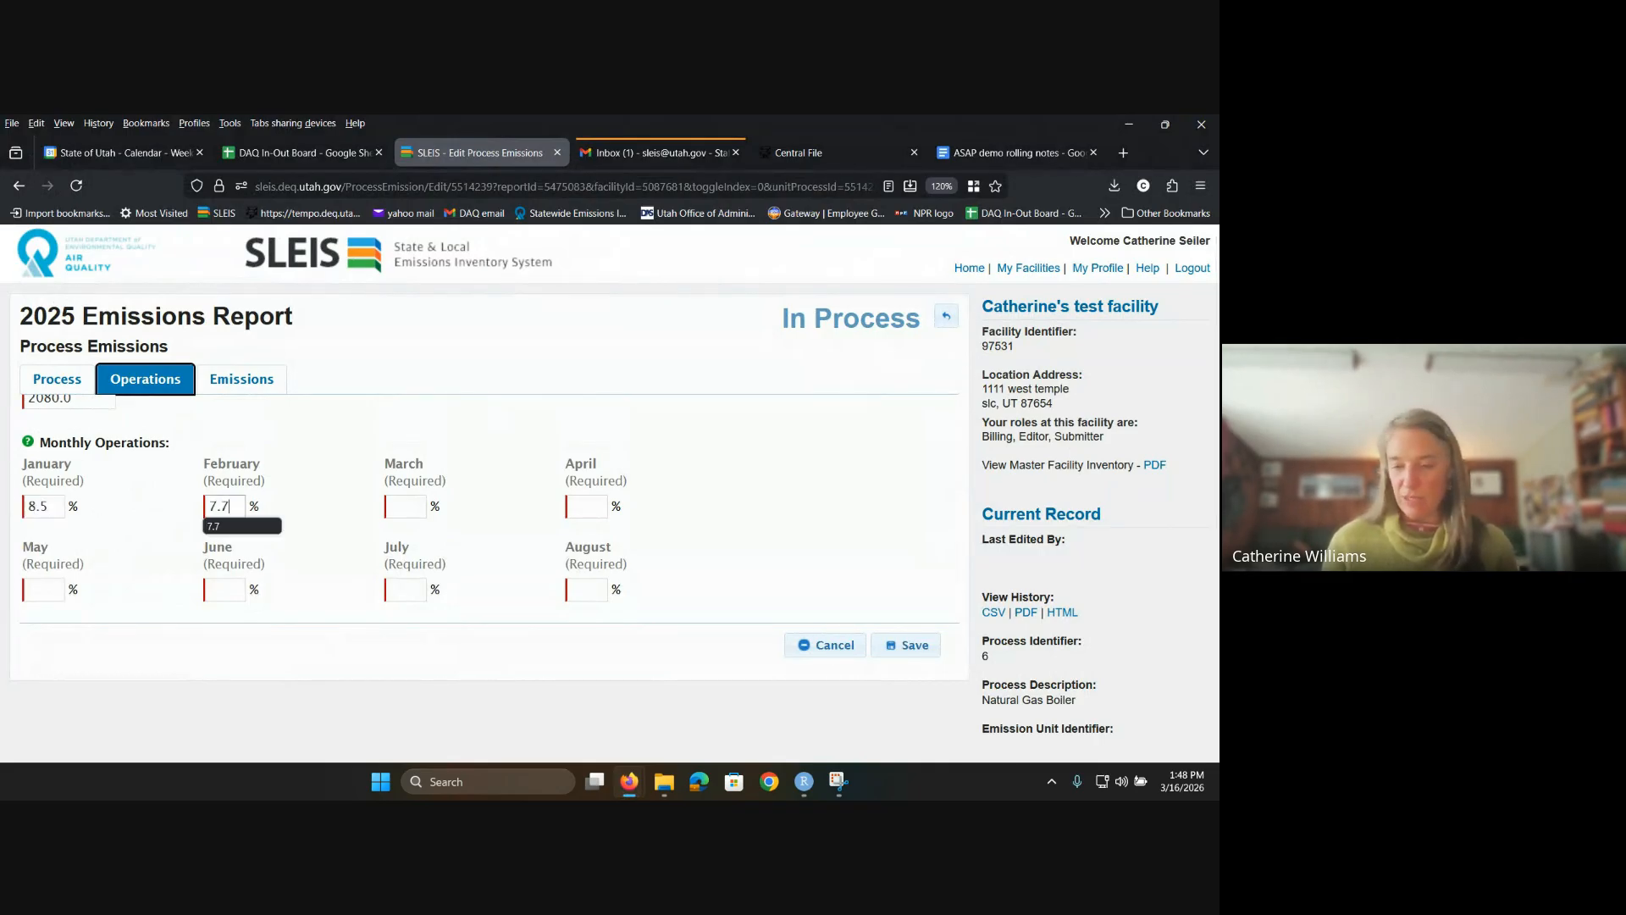
{"action": "key", "text": "Tab"}
{"action": "type", "text": "8.5"}
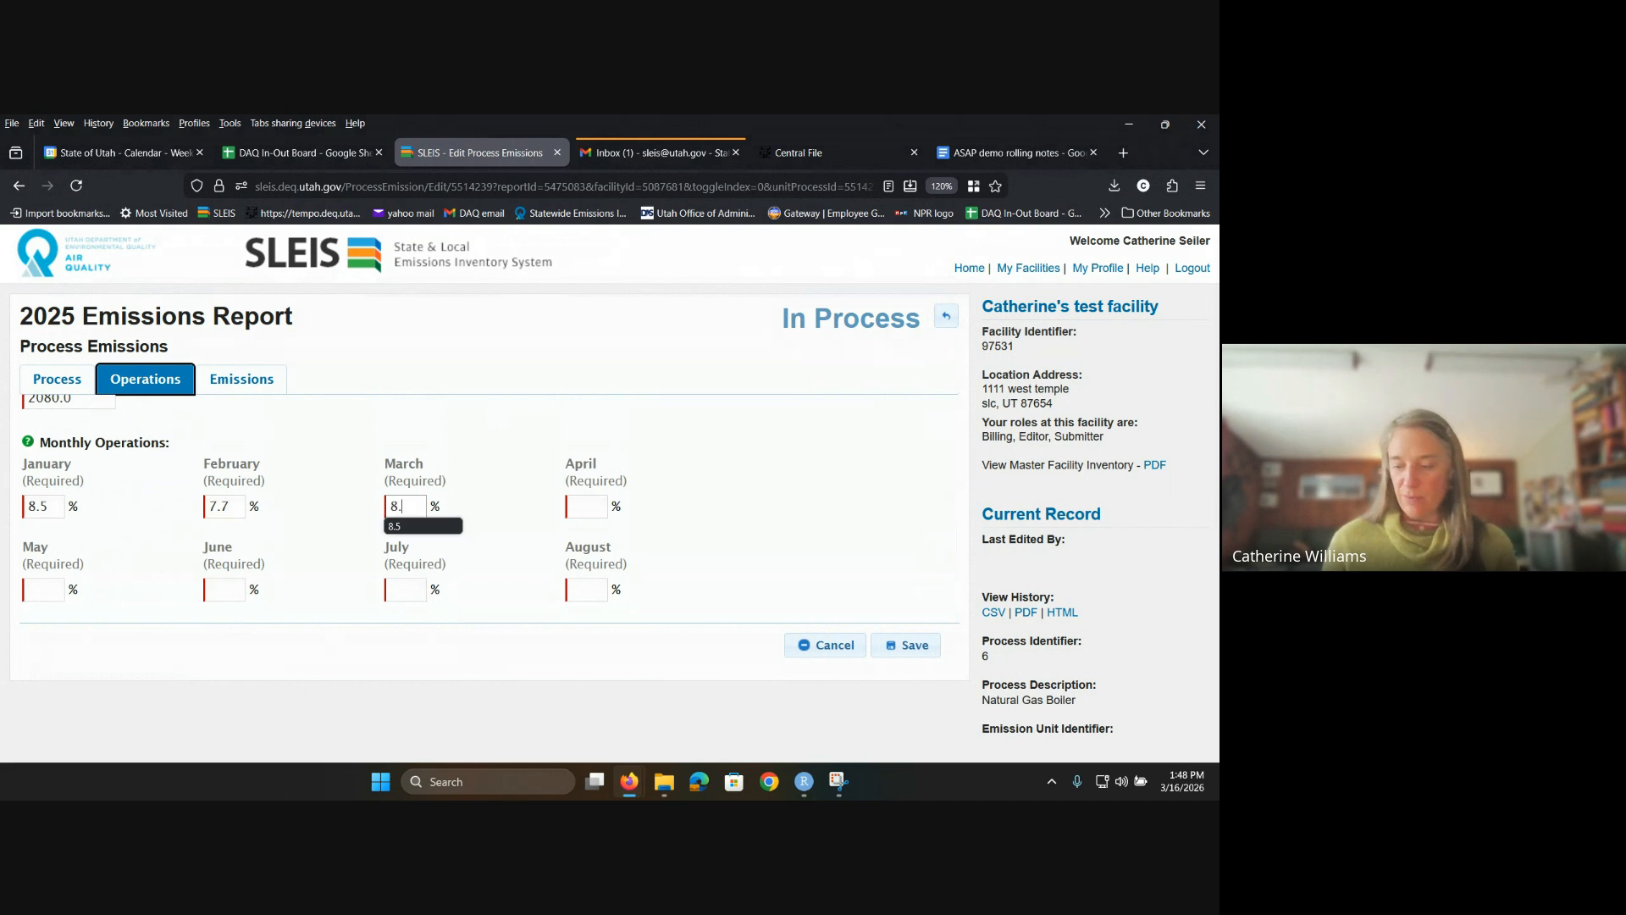
{"action": "key", "text": "Tab"}
{"action": "type", "text": "8.2"}
{"action": "key", "text": "Tab"}
{"action": "type", "text": "8"}
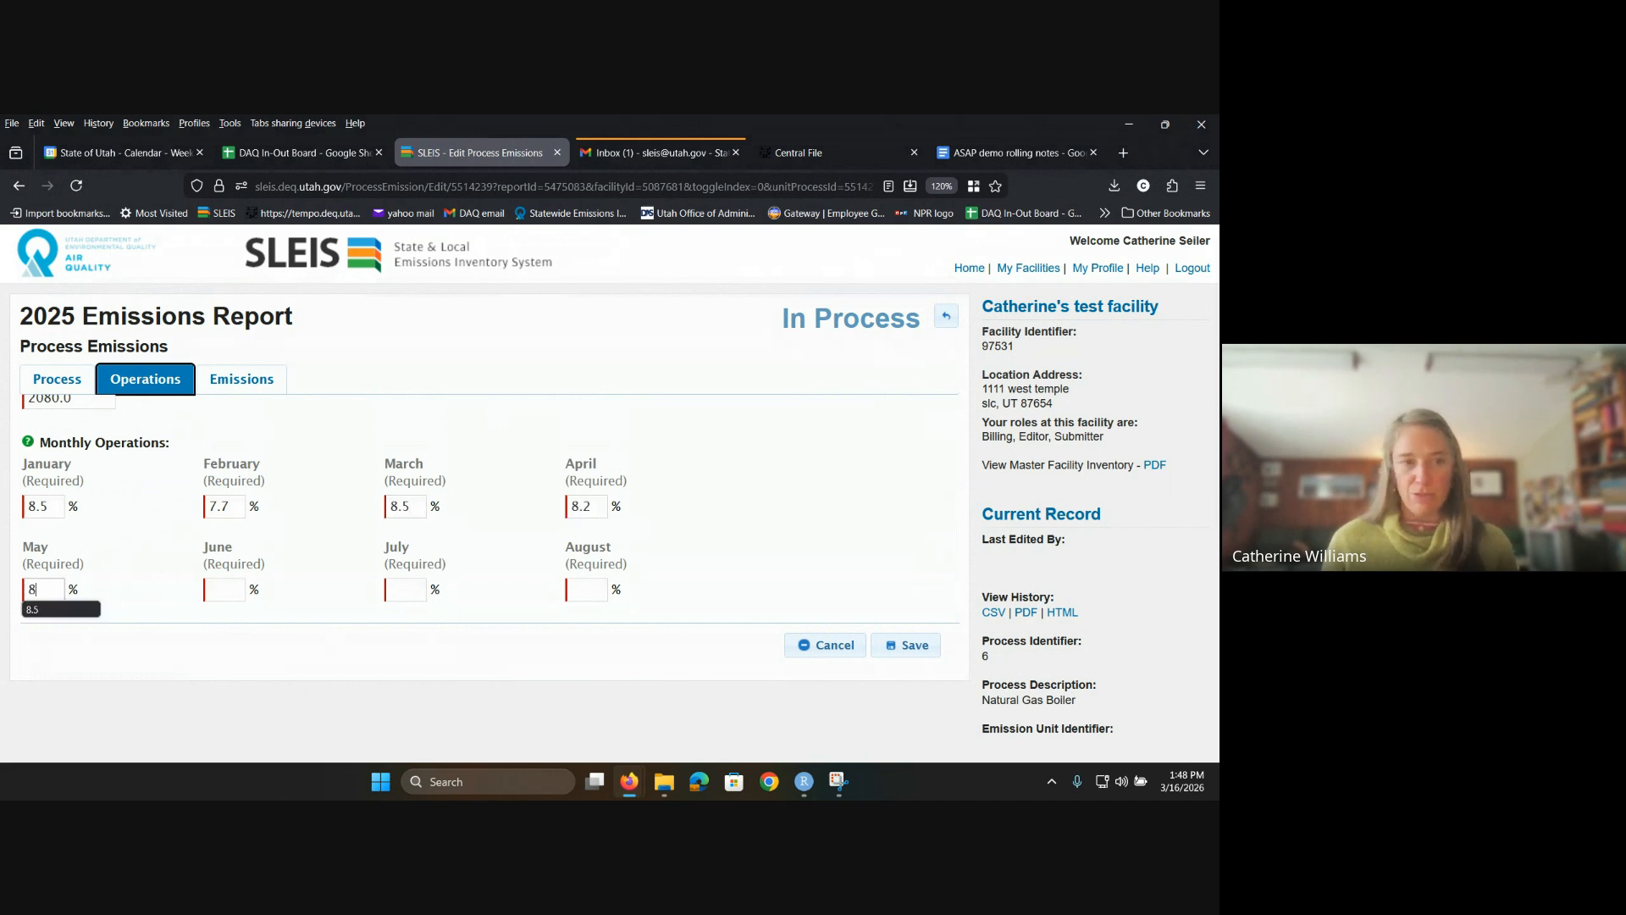
{"action": "type", "text": ".5"}
{"action": "key", "text": "Tab"}
Step: Fill June–December with 8.5, 8.5, 8.5, 8.2, 8.5, 8.2, 8.5 and save the percentages
{"action": "type", "text": "8.5"}
{"action": "key", "text": "Tab"}
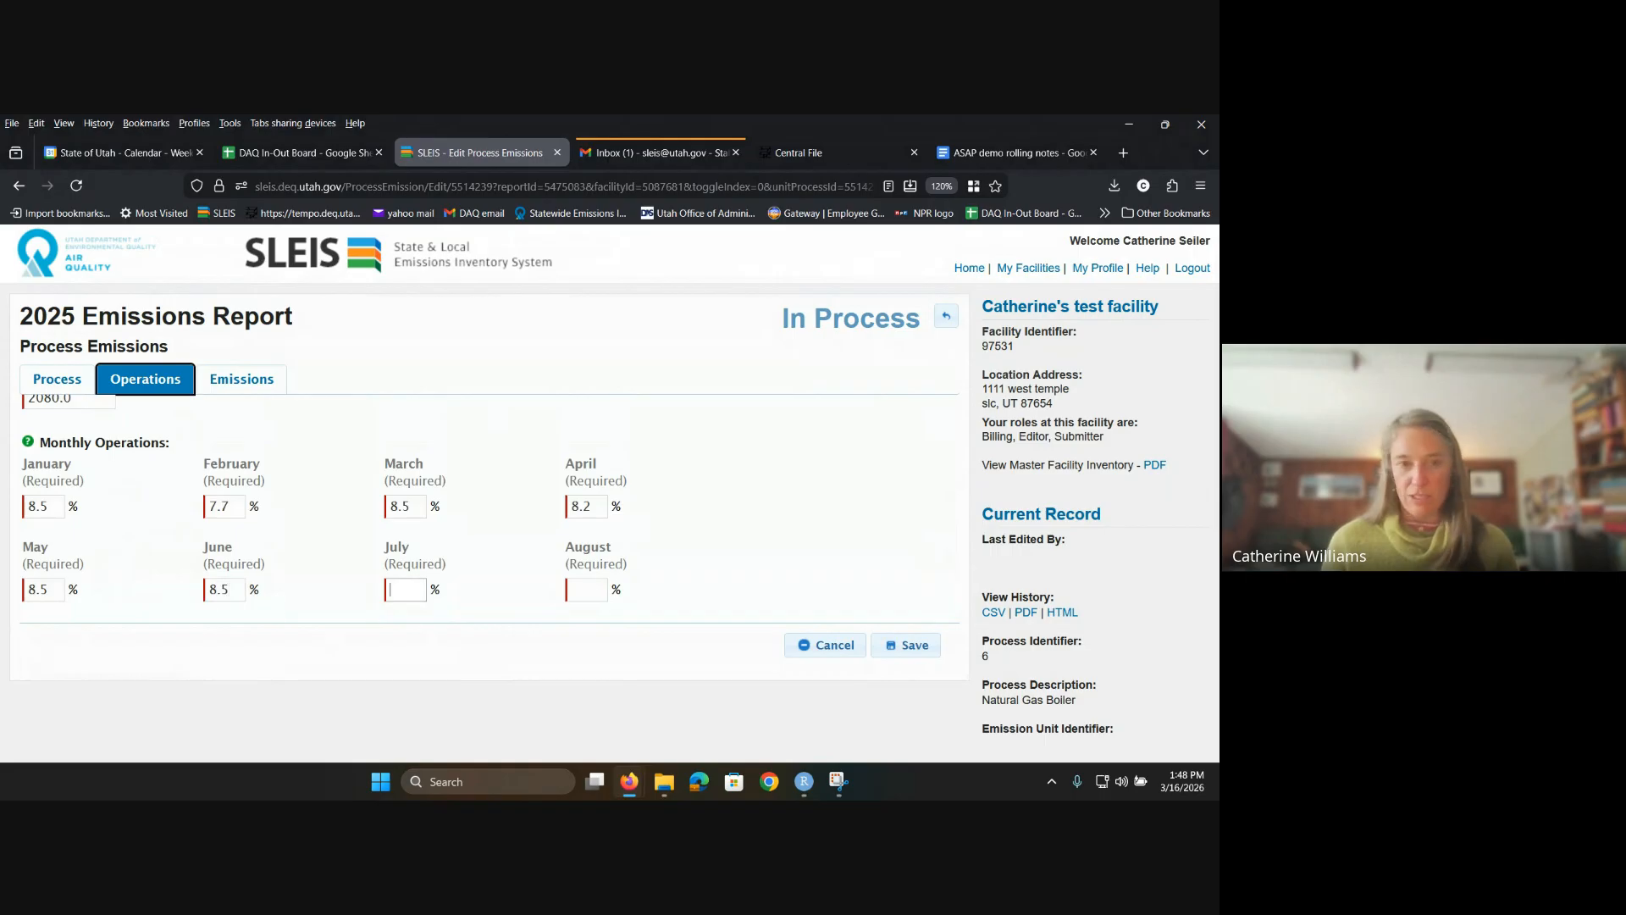
{"action": "type", "text": "8.5"}
{"action": "key", "text": "Tab"}
{"action": "type", "text": "8.5"}
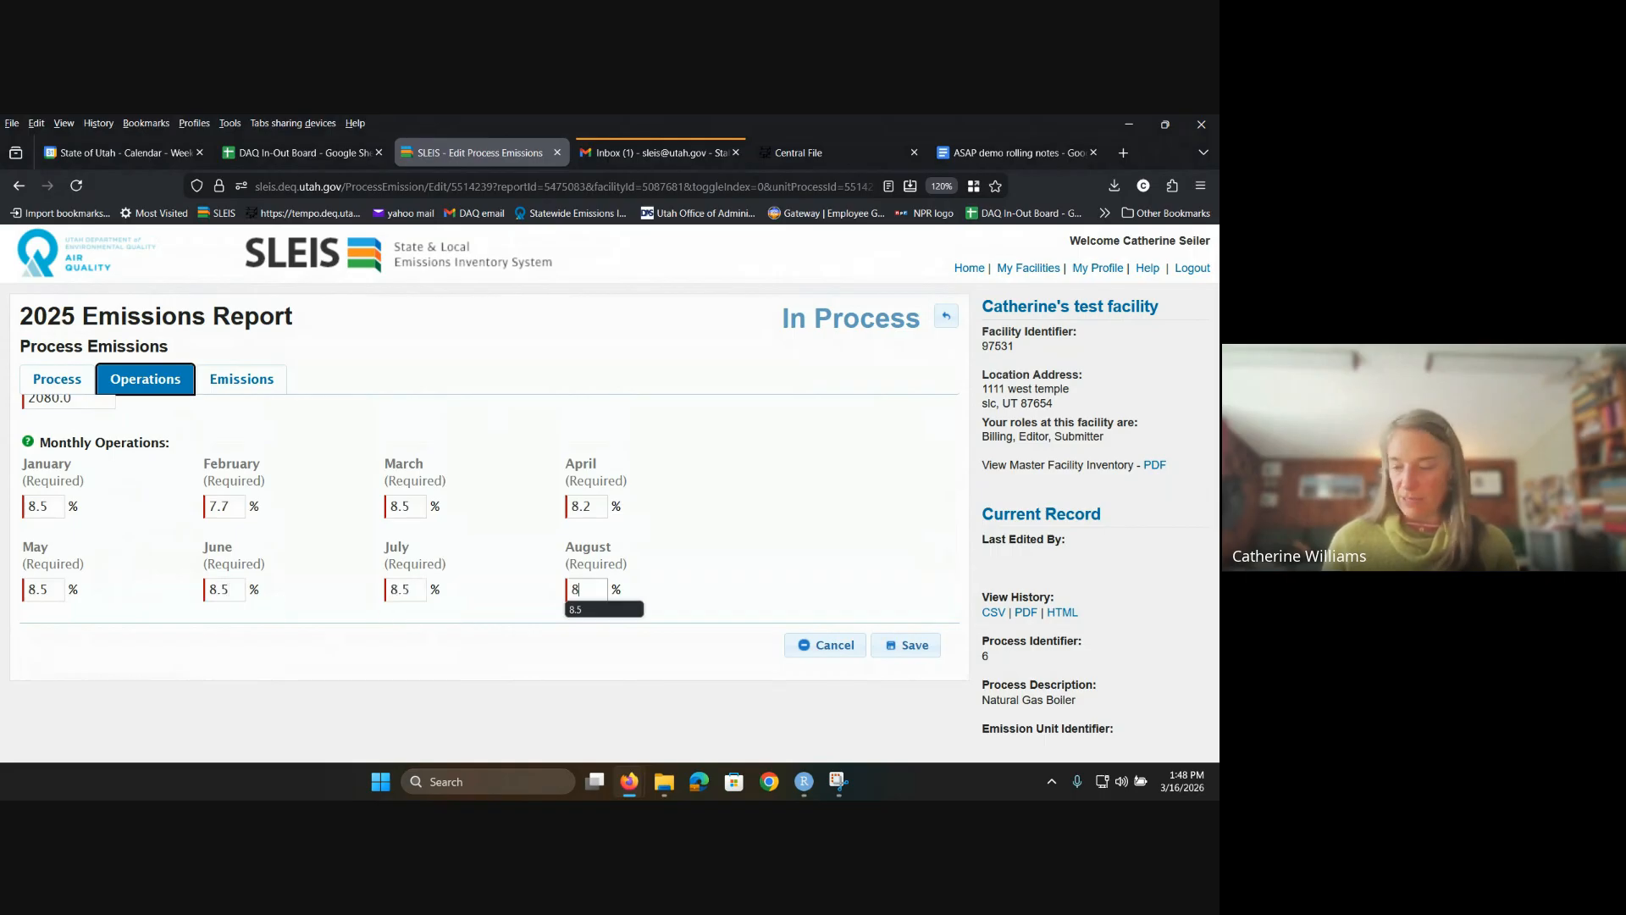
{"action": "key", "text": "Tab"}
{"action": "type", "text": "8.2"}
{"action": "key", "text": "Tab"}
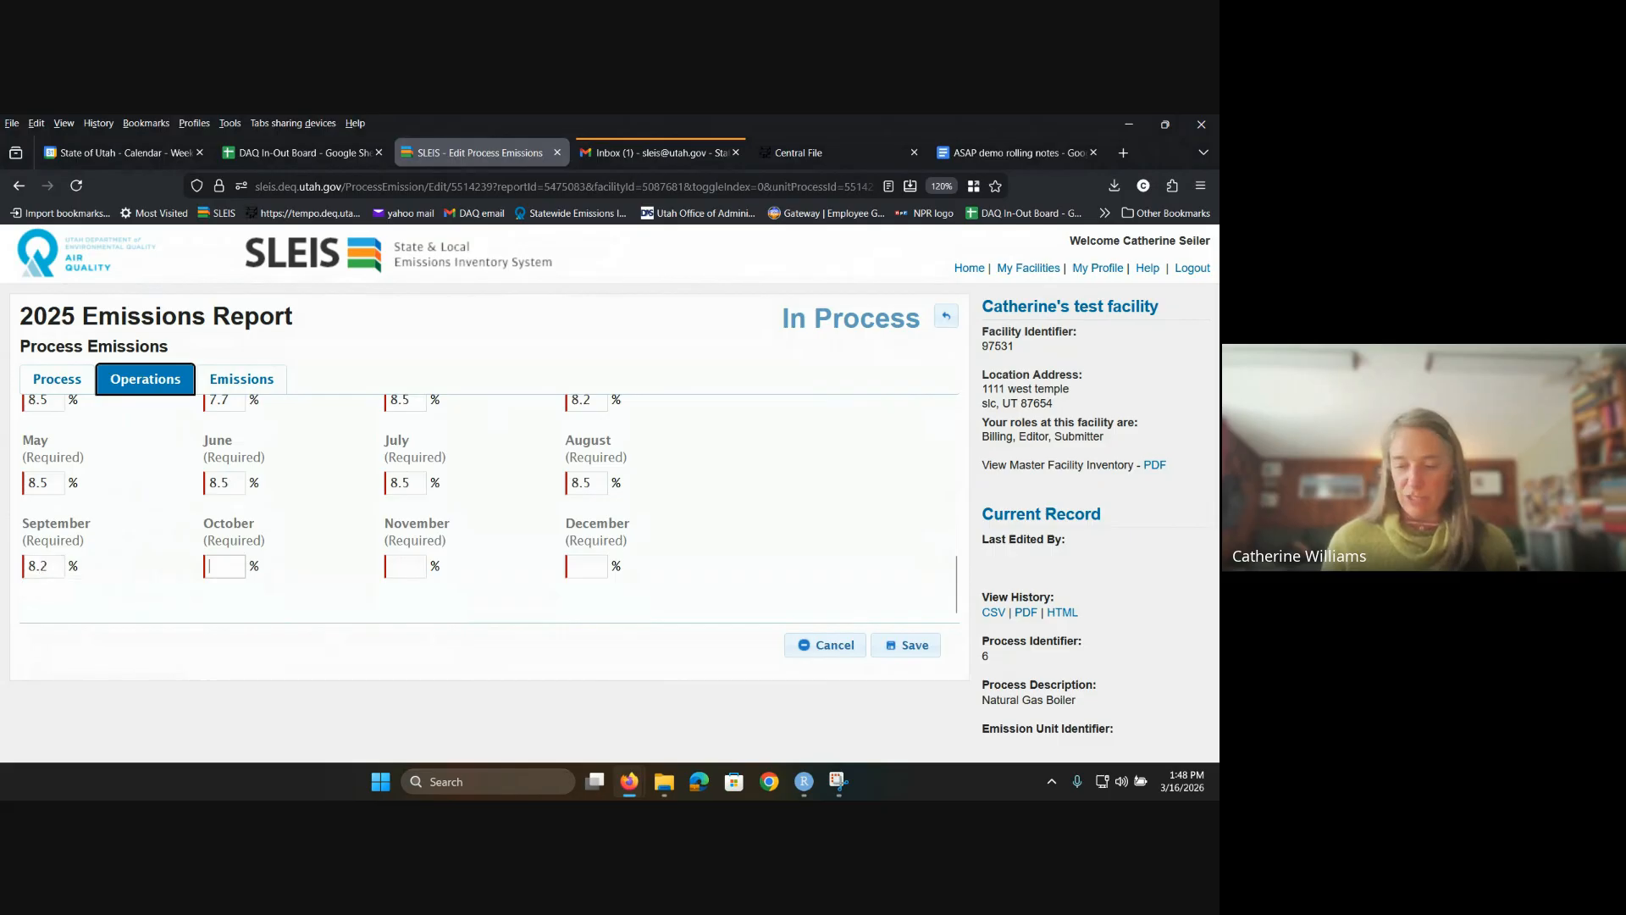
{"action": "type", "text": "8.5"}
{"action": "key", "text": "Tab"}
{"action": "type", "text": "8.2"}
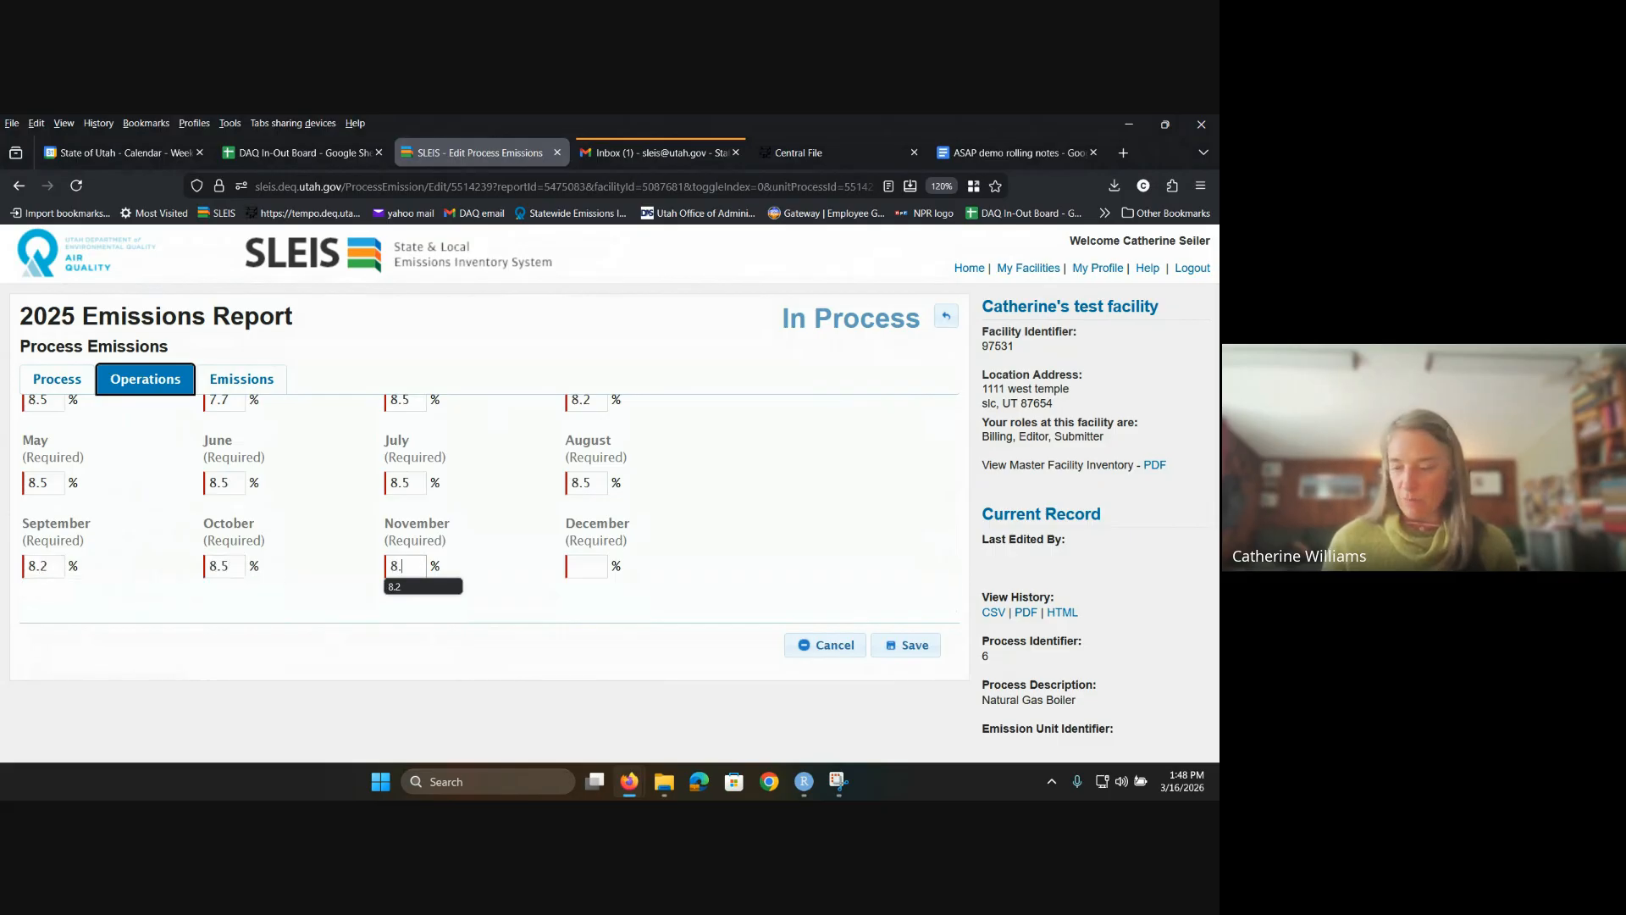
{"action": "key", "text": "Tab"}
{"action": "type", "text": "8.5"}
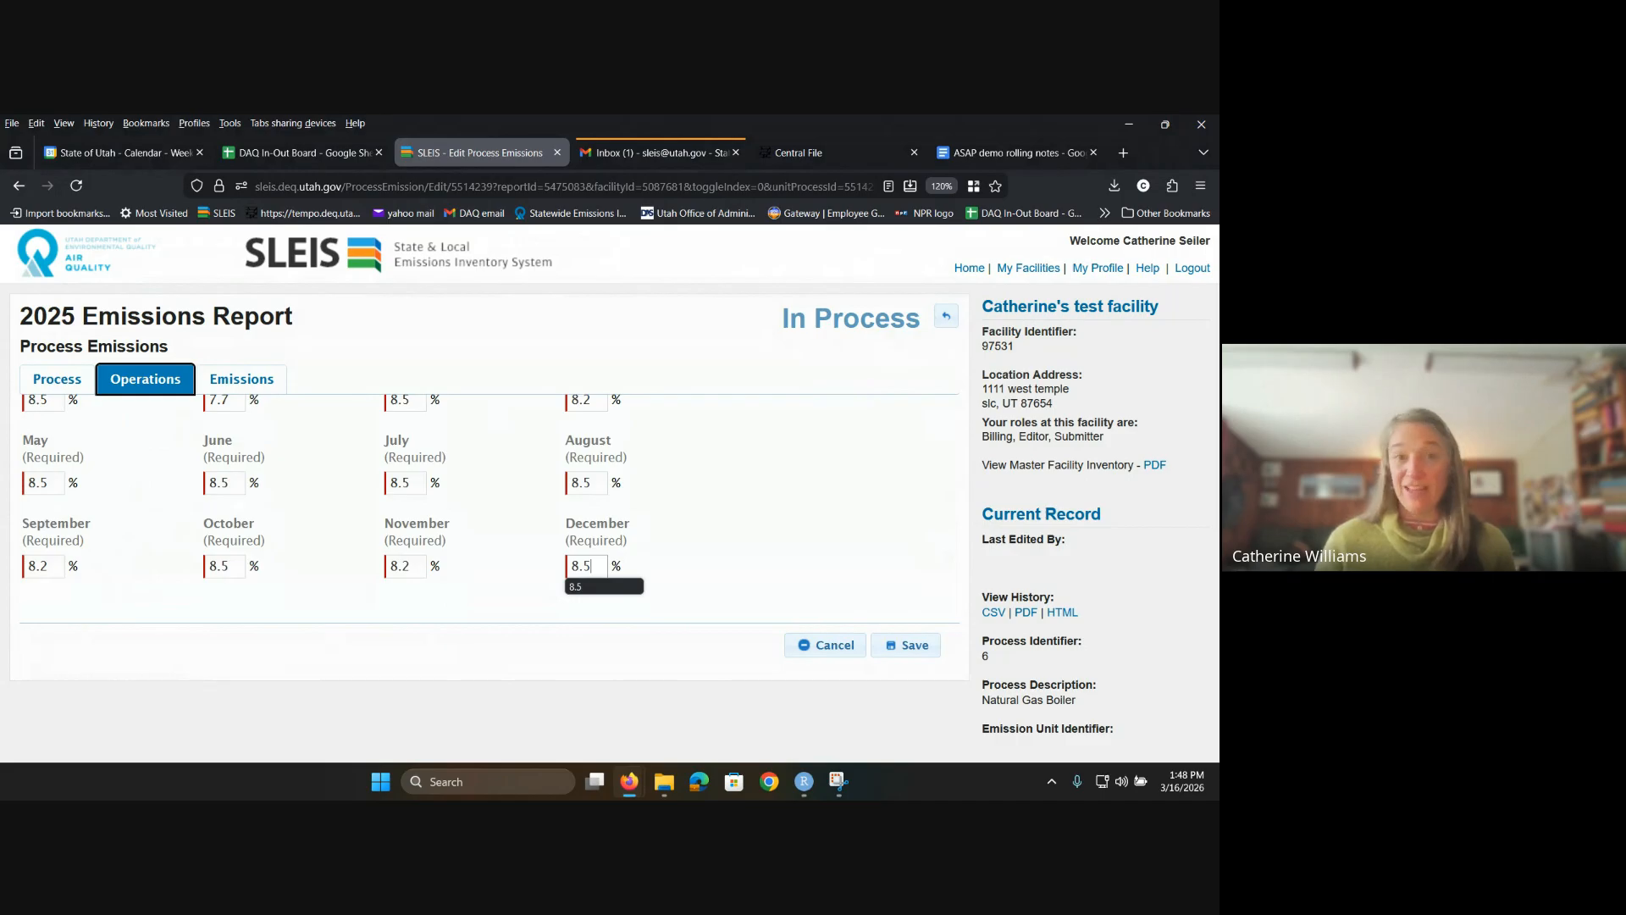
{"action": "left_click", "coordinate": [912, 652]}
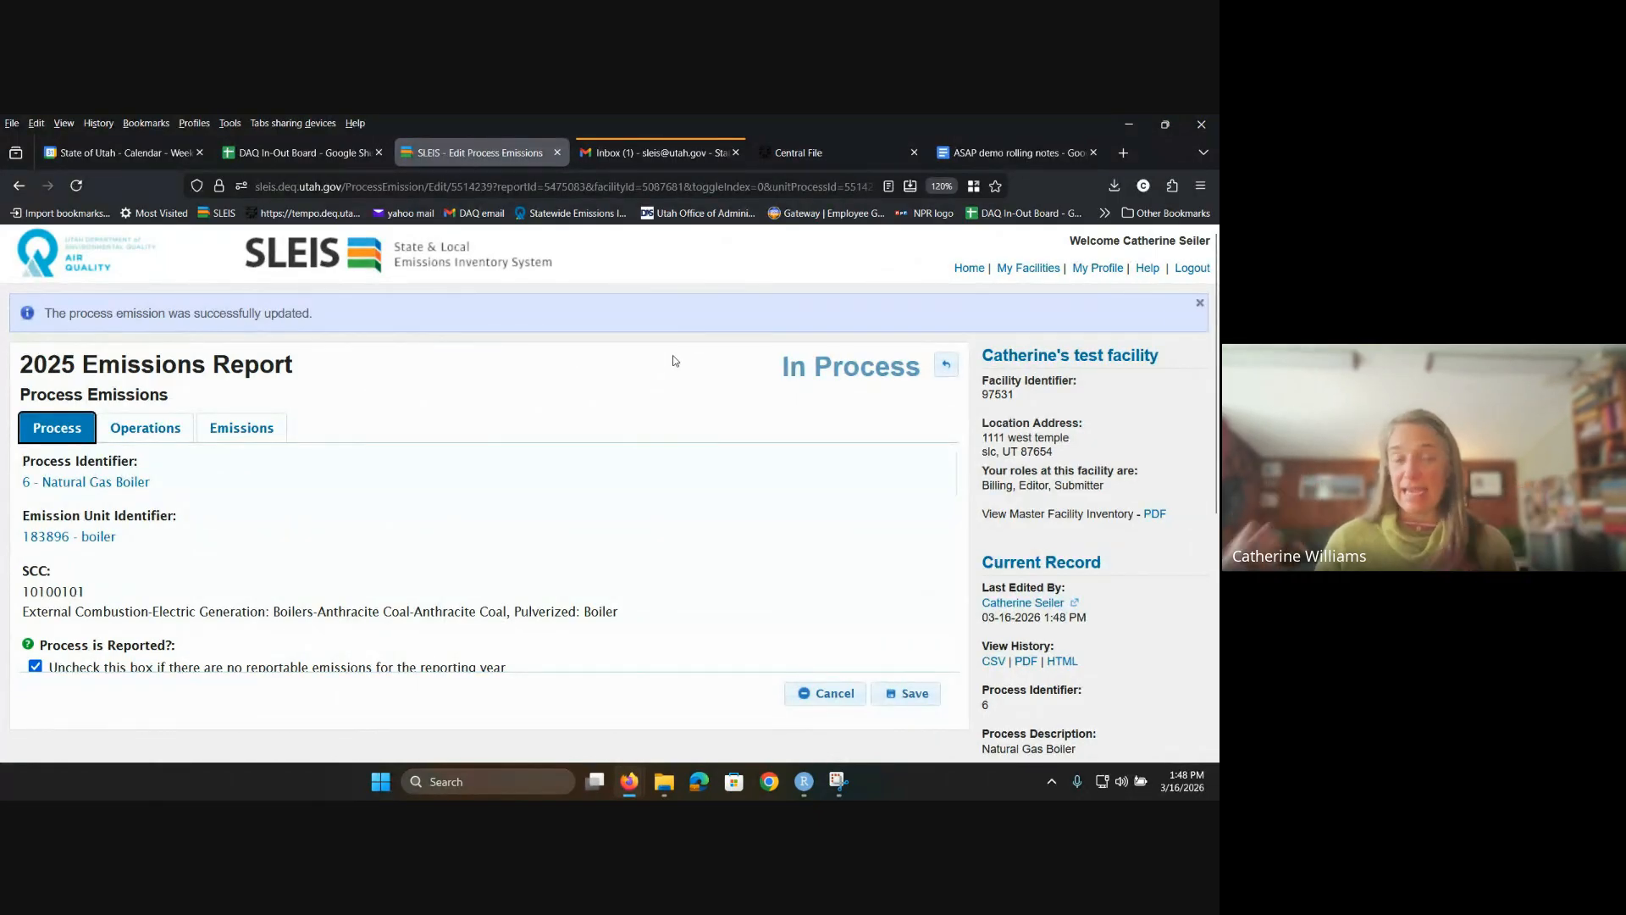
Step: Return to the Process Emissions list and open the Natural Gas Boiler record for editing
{"action": "scroll", "coordinate": [569, 524], "scroll_direction": "down", "scroll_amount": 3}
{"action": "scroll", "coordinate": [569, 523], "scroll_direction": "down", "scroll_amount": 10}
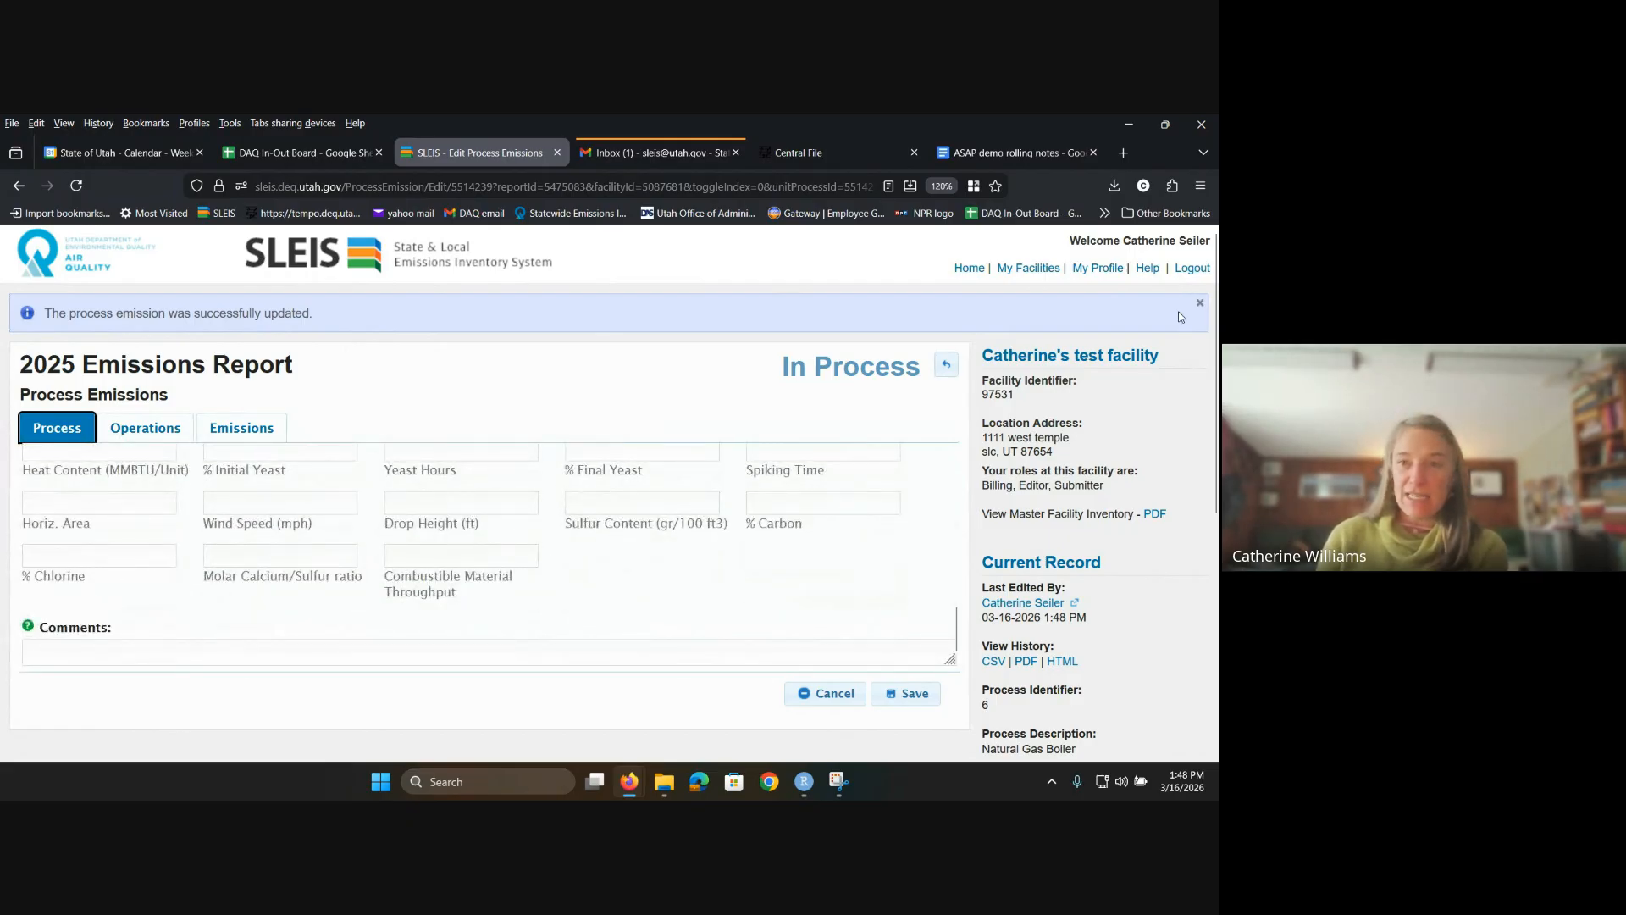
{"action": "left_click", "coordinate": [946, 364]}
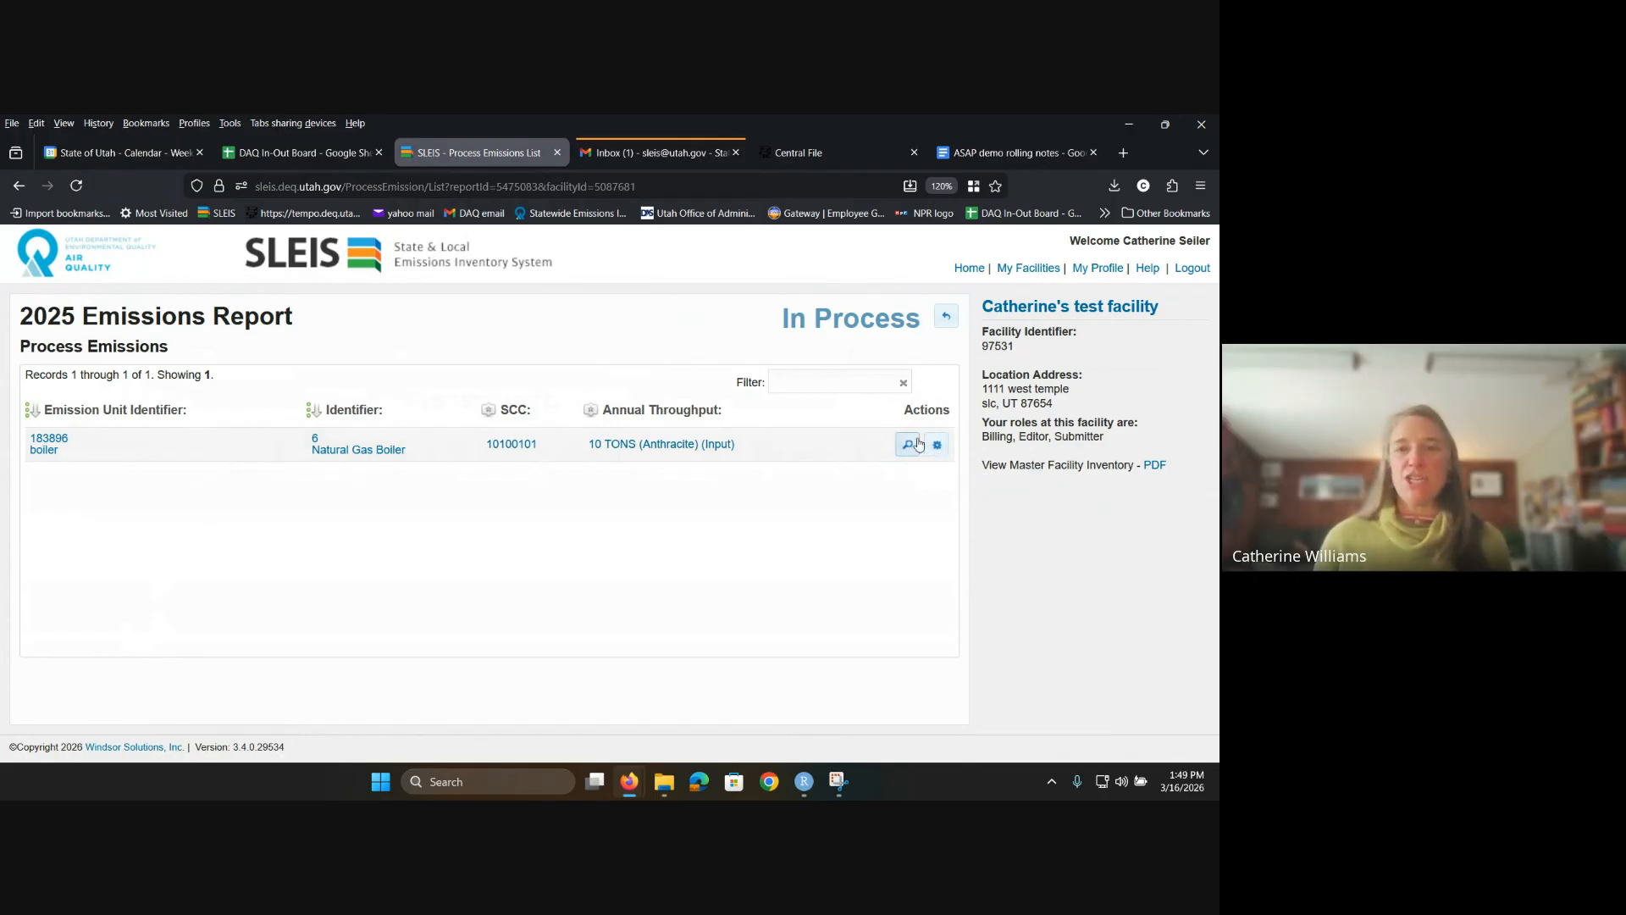
{"action": "left_click", "coordinate": [938, 448]}
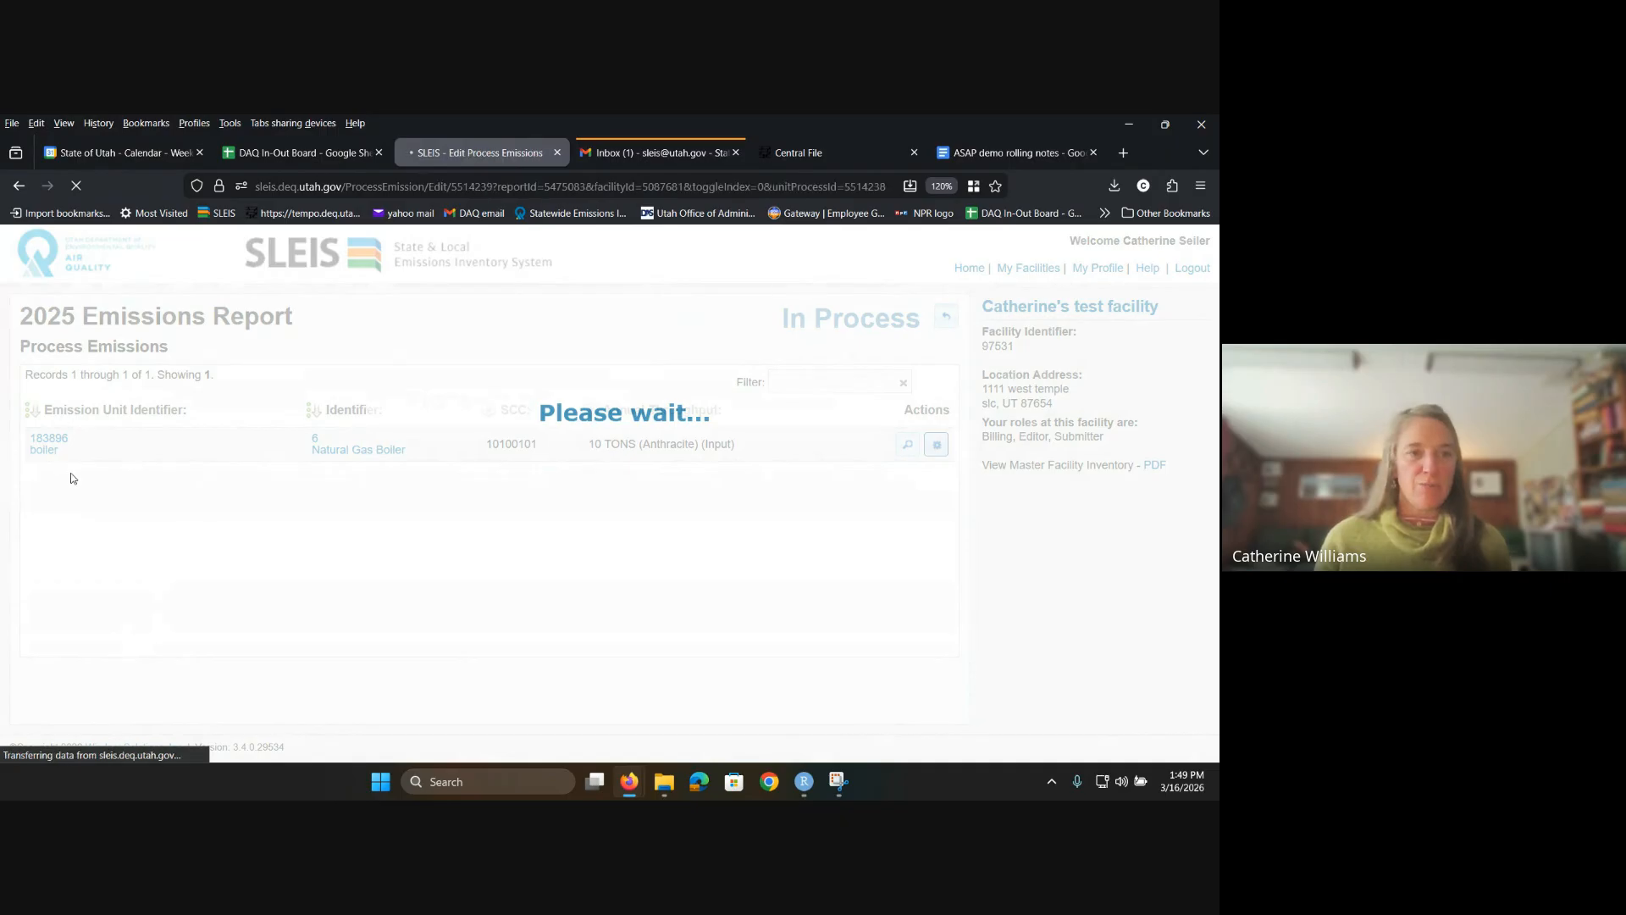
Step: Set the standard operating hours to 12:00 AM–11:30 PM and save the process emission
{"action": "left_click", "coordinate": [140, 379]}
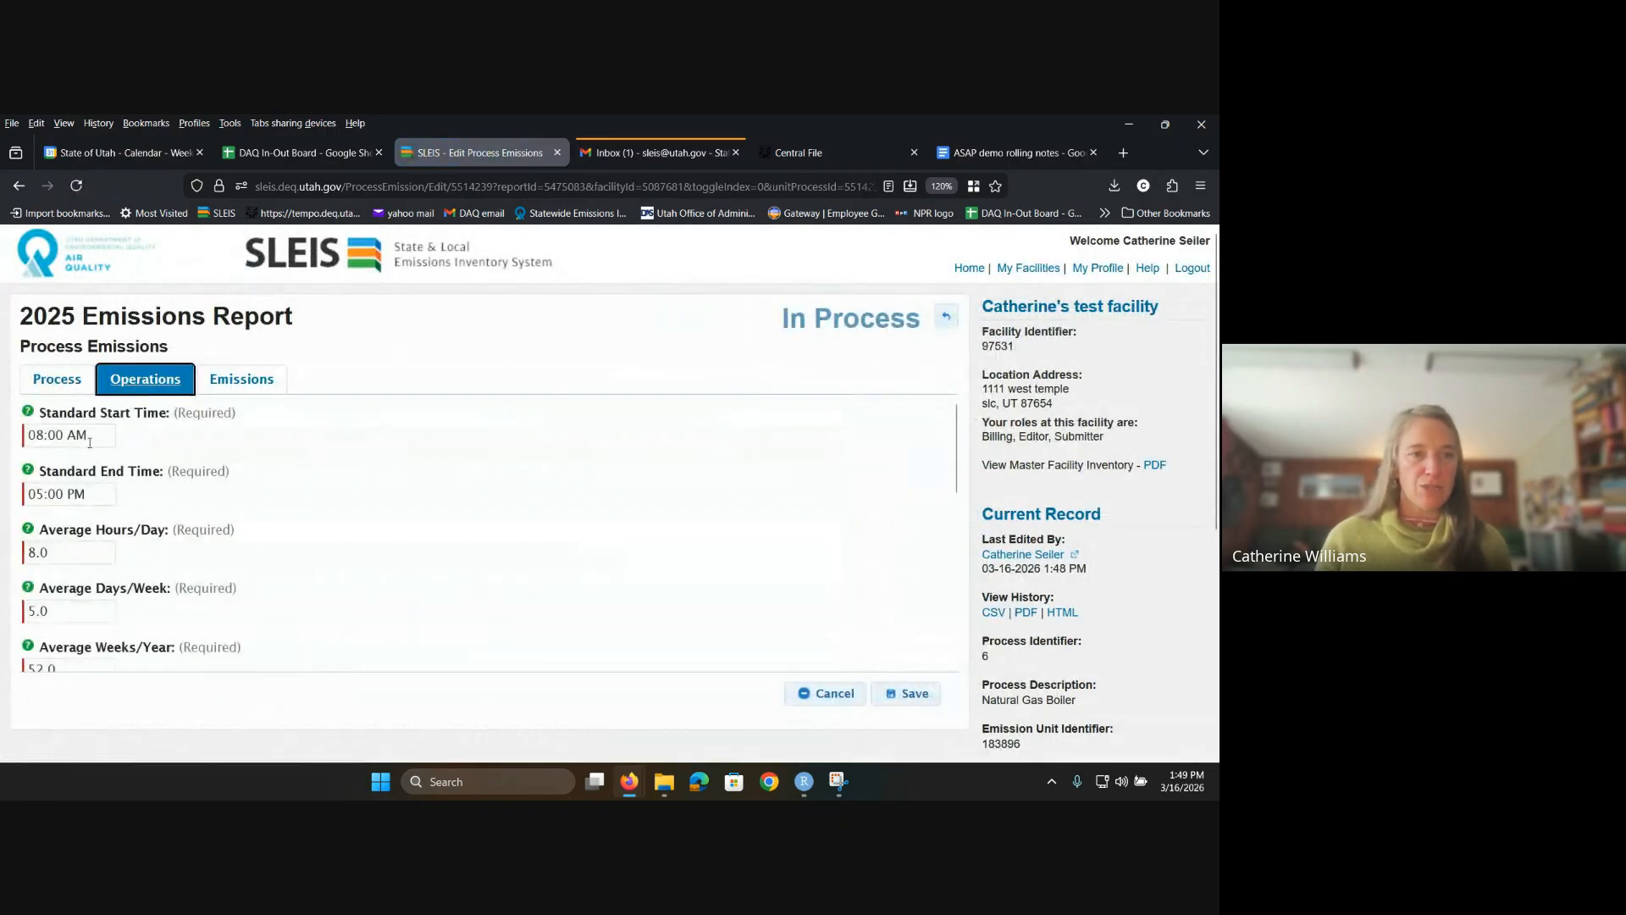
{"action": "left_click", "coordinate": [88, 437]}
{"action": "scroll", "coordinate": [83, 520], "scroll_direction": "up", "scroll_amount": 5}
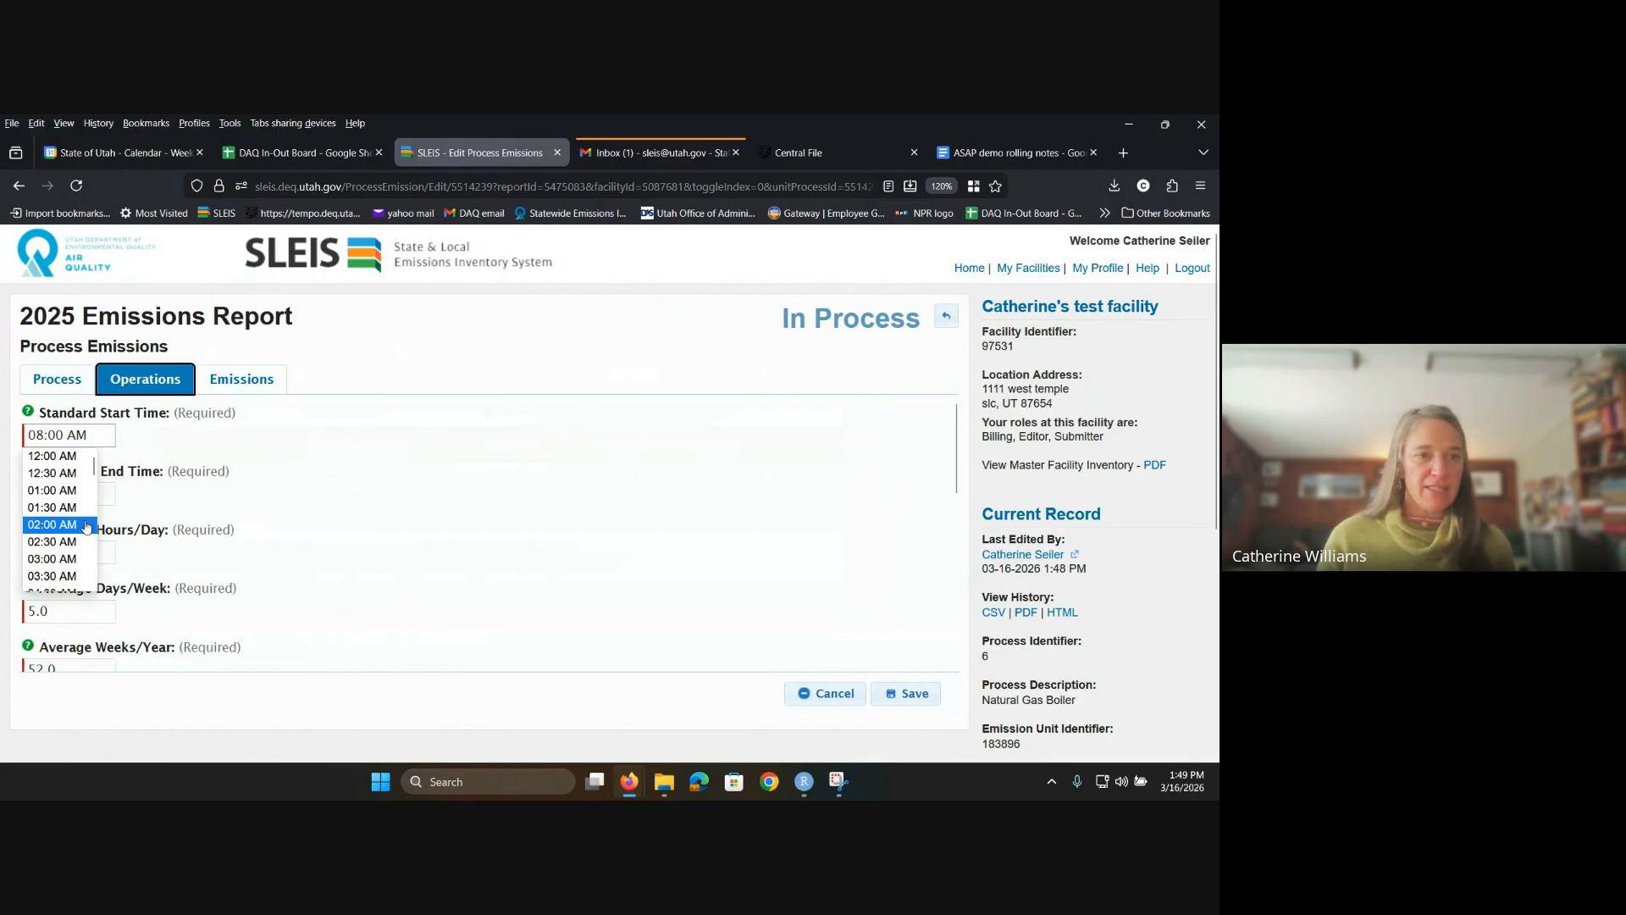
{"action": "left_click", "coordinate": [63, 457]}
{"action": "left_click", "coordinate": [62, 493]}
{"action": "scroll", "coordinate": [57, 584], "scroll_direction": "down", "scroll_amount": 8}
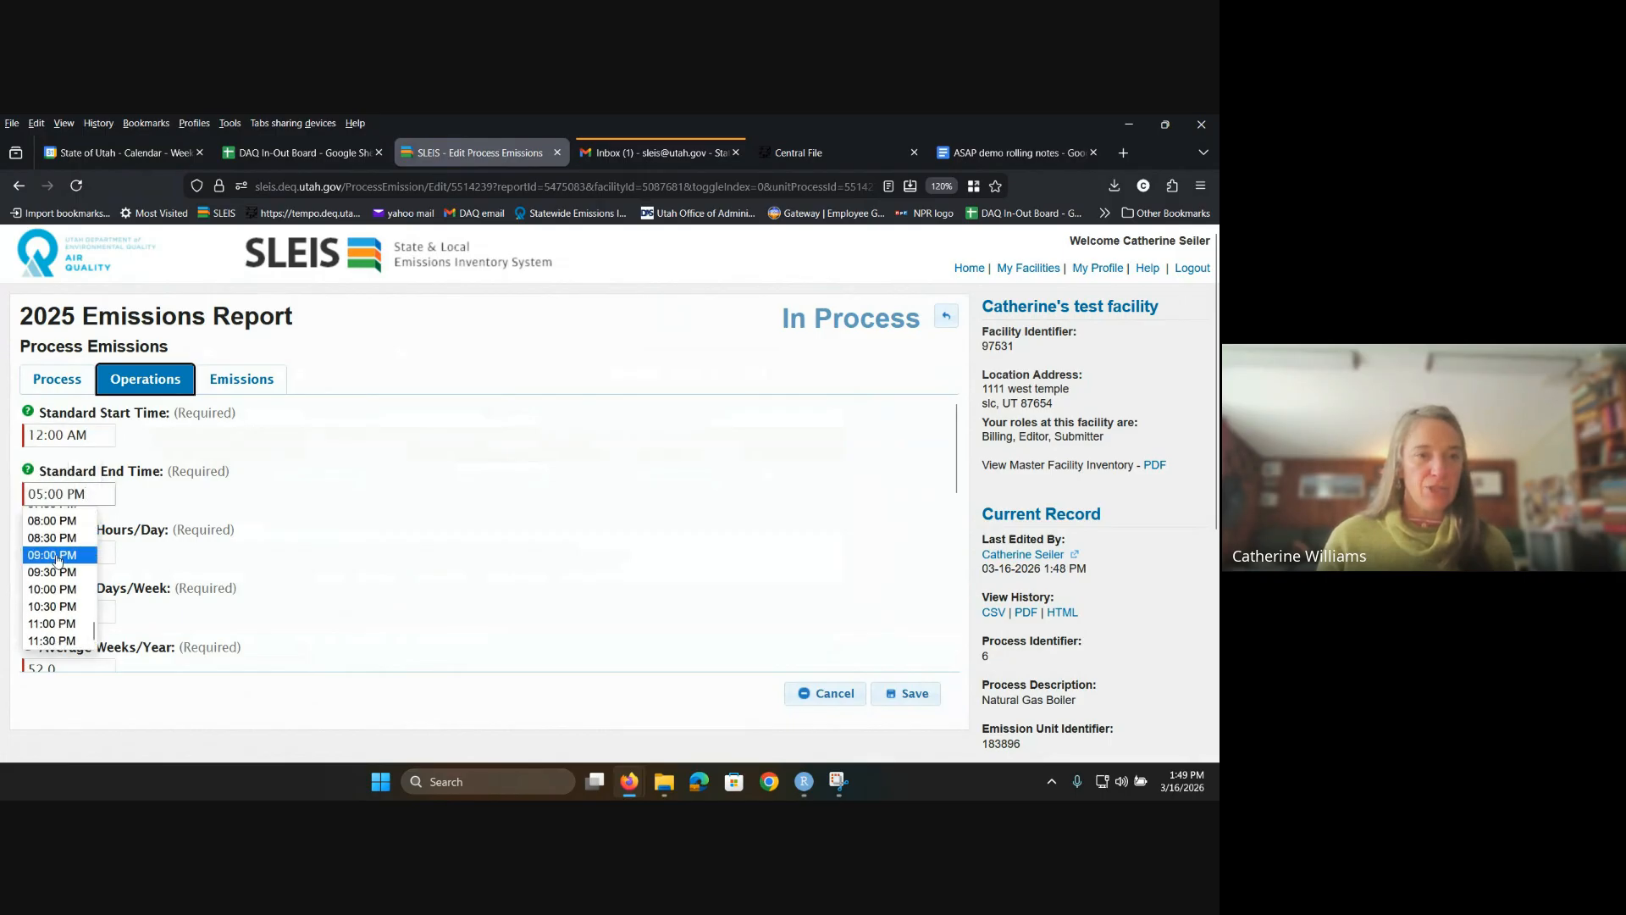
{"action": "scroll", "coordinate": [58, 596], "scroll_direction": "up", "scroll_amount": 8}
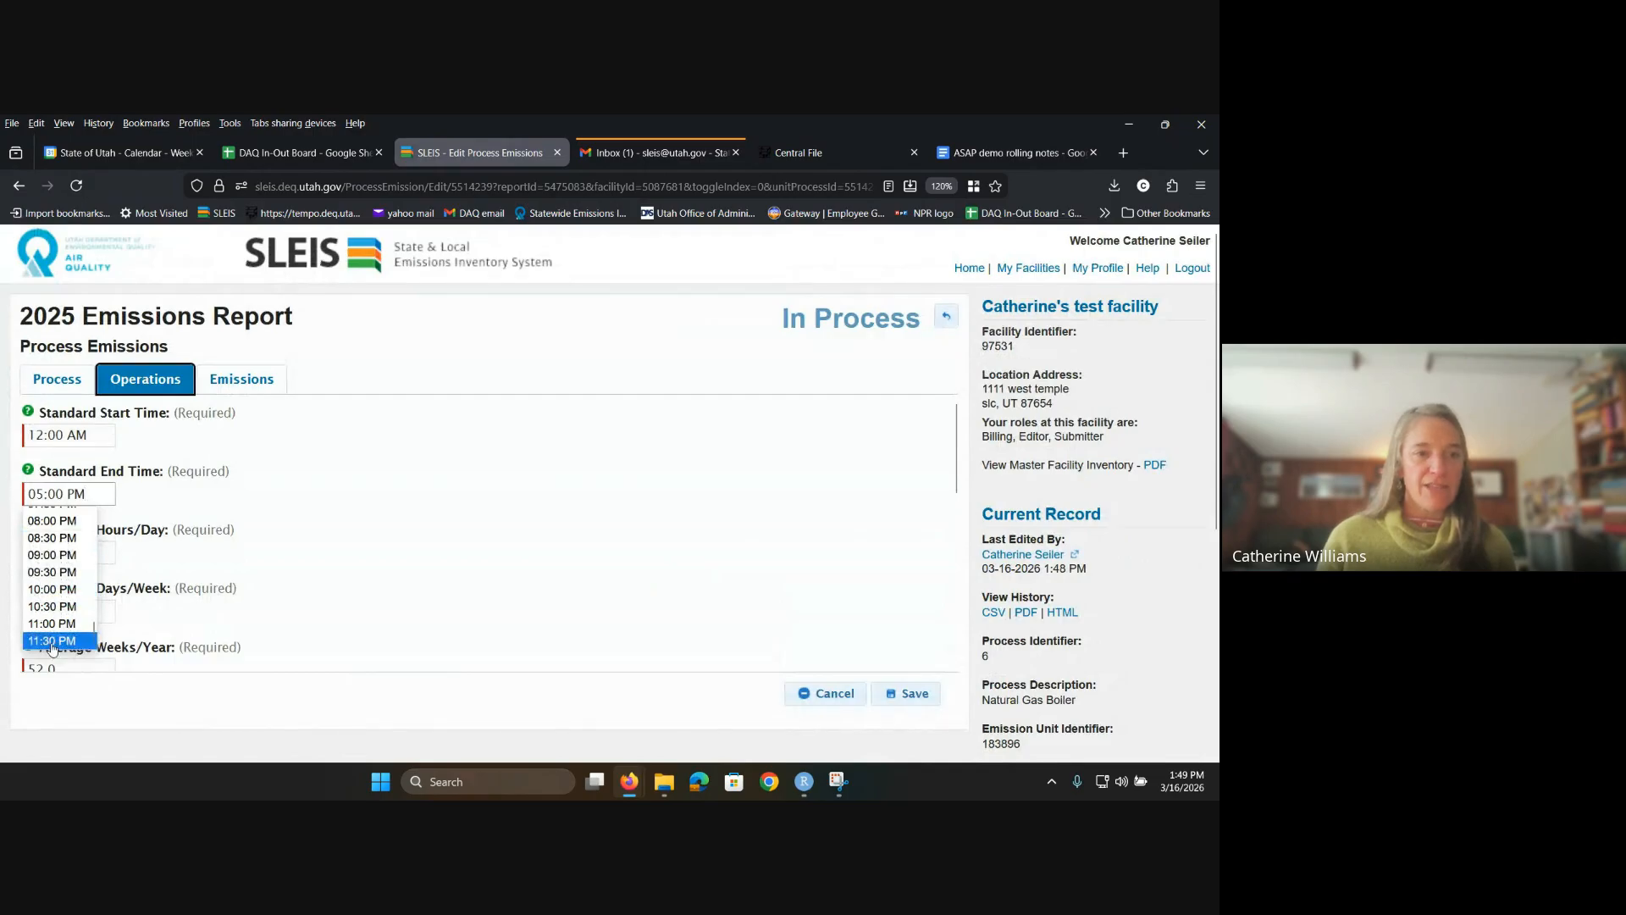
{"action": "left_click", "coordinate": [83, 642]}
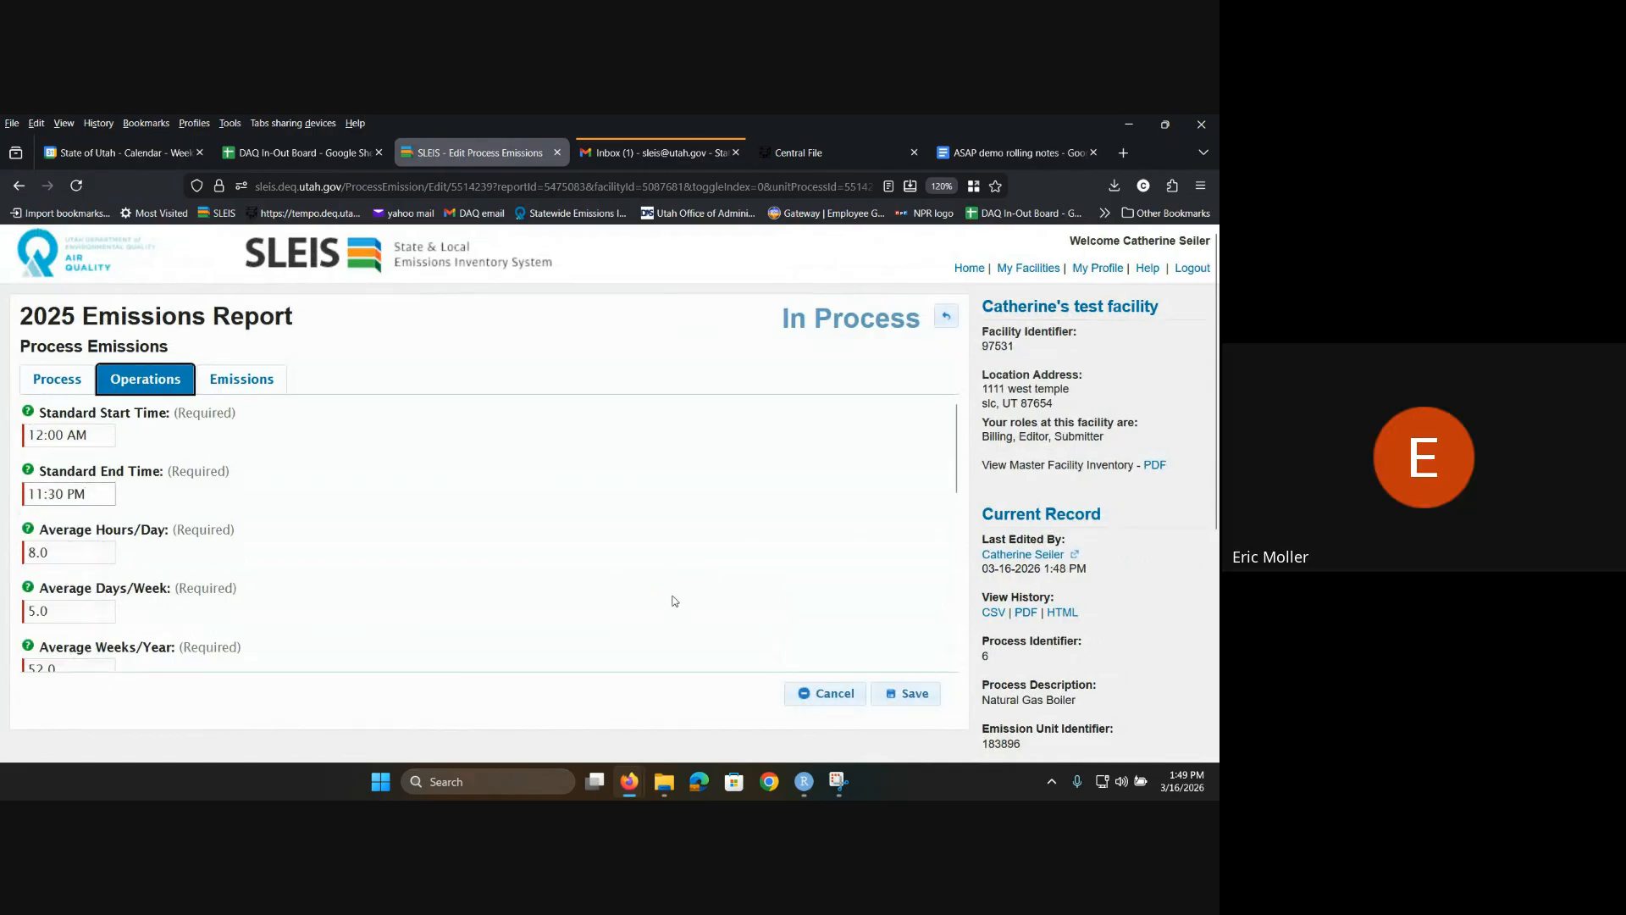
{"action": "left_click", "coordinate": [906, 692]}
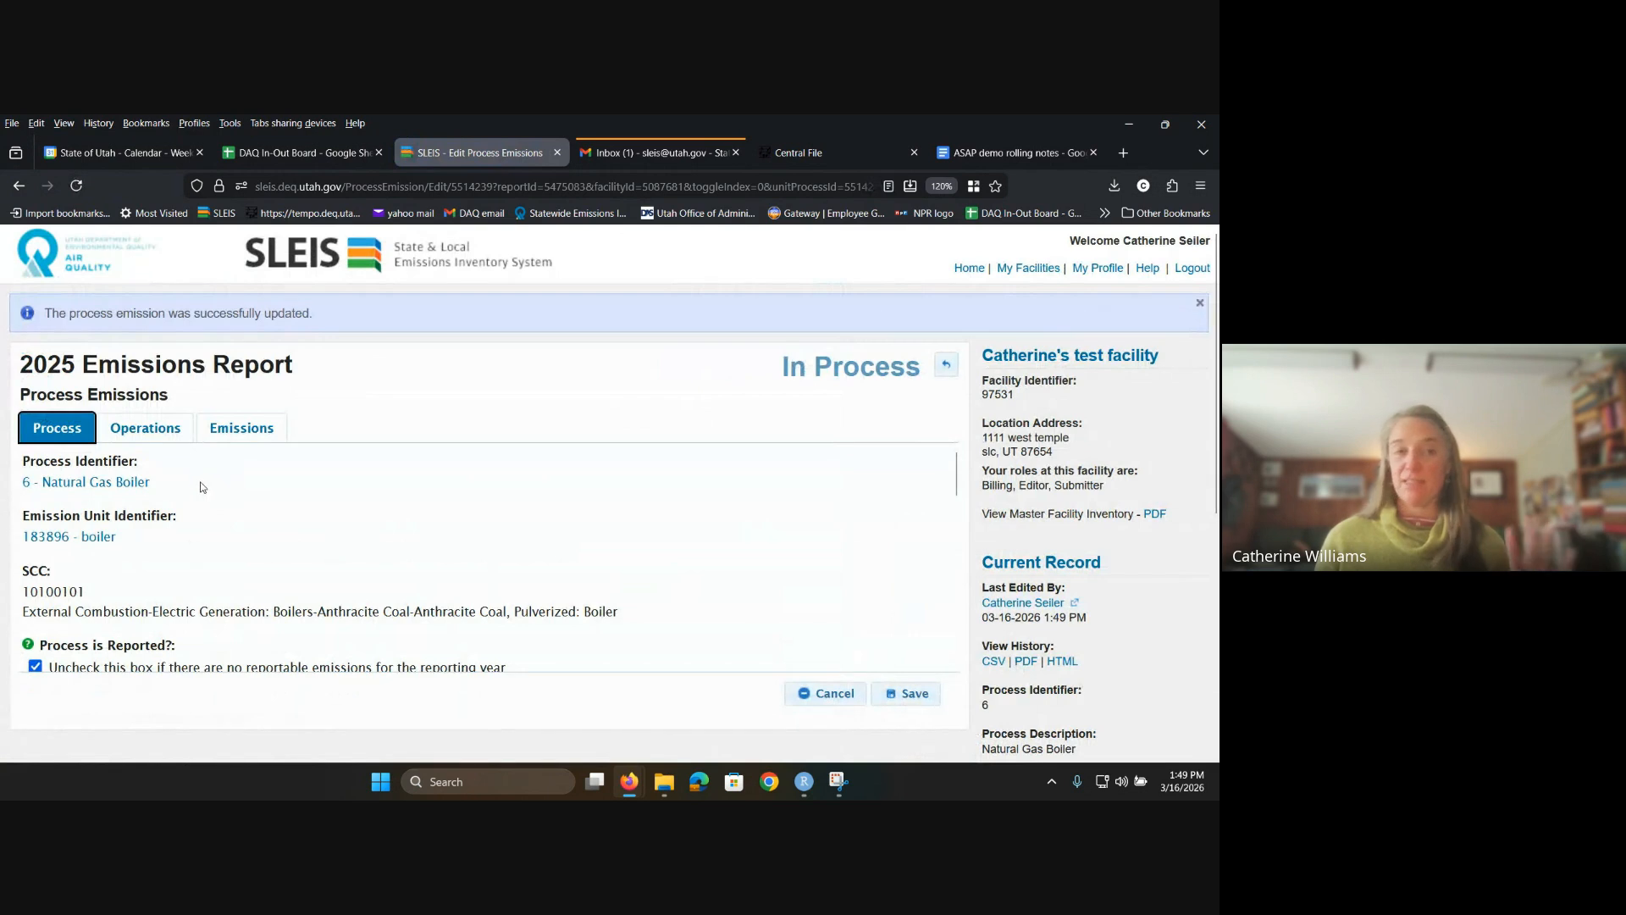
Step: Check the boiler's operating schedule, then show its Emissions table with PM10-PRI and NOX
{"action": "left_click", "coordinate": [134, 434]}
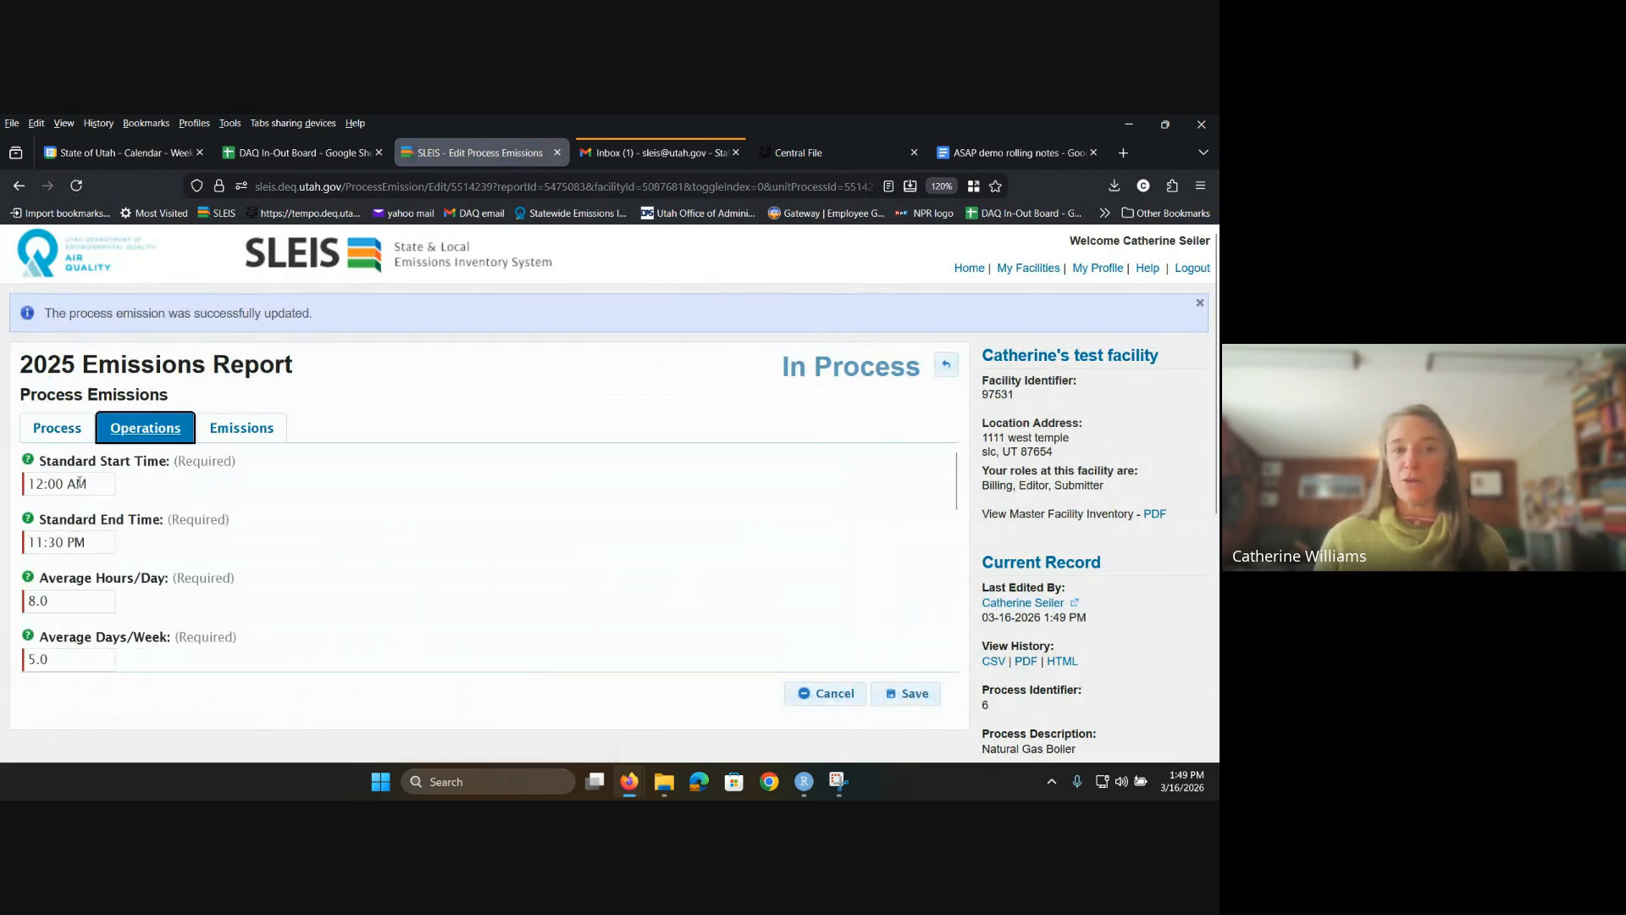
{"action": "scroll", "coordinate": [88, 608], "scroll_direction": "down", "scroll_amount": 2}
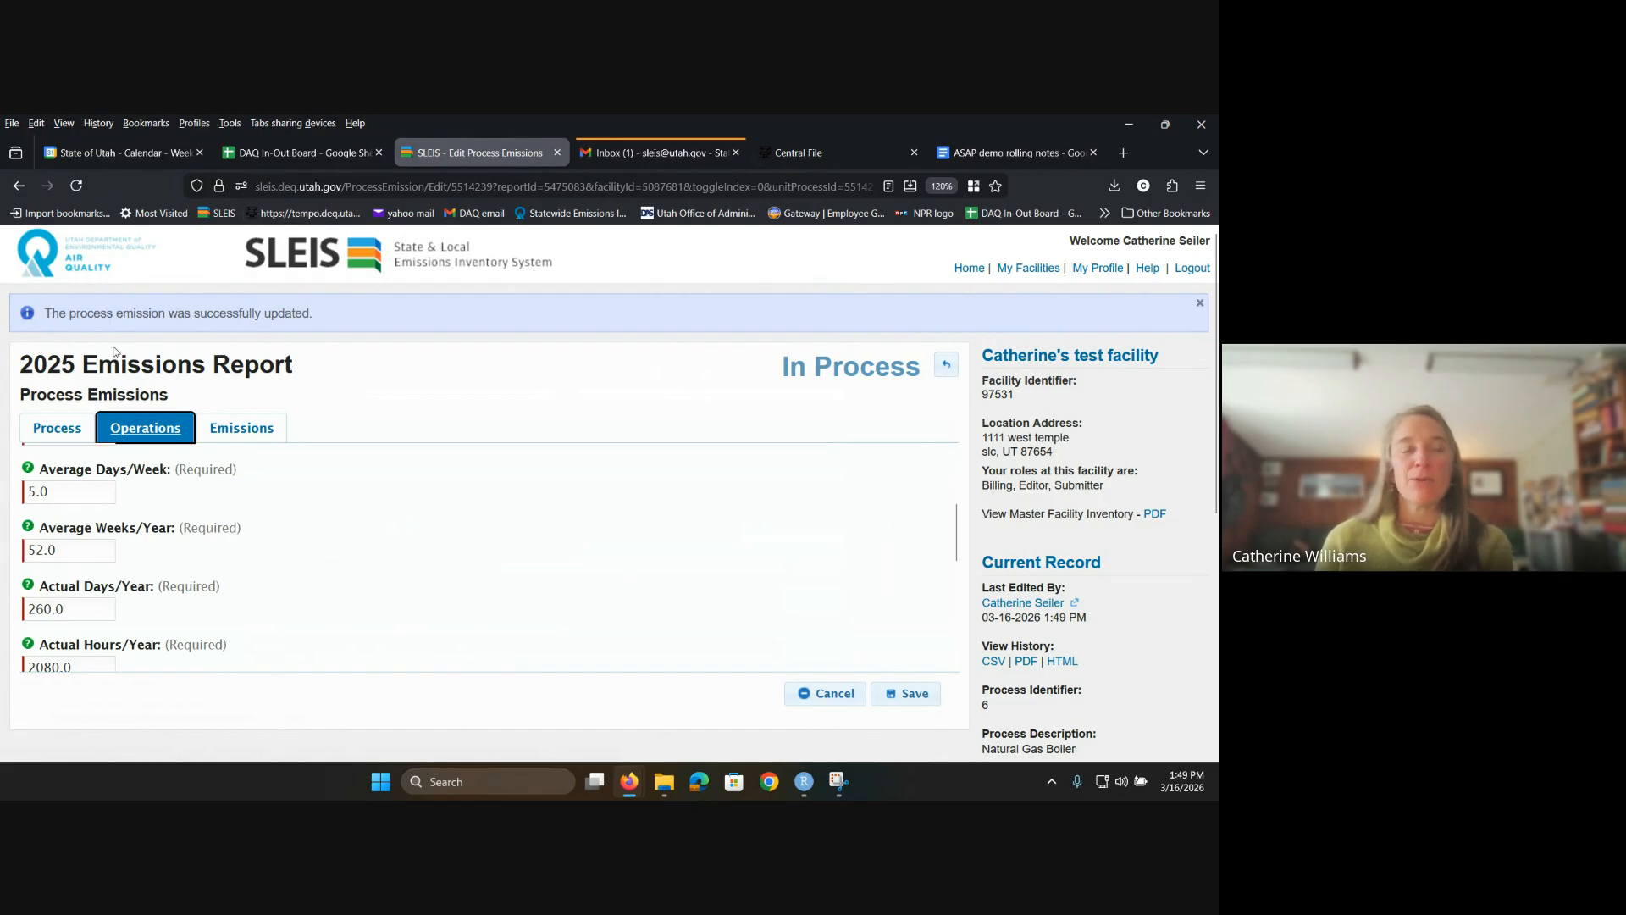
{"action": "left_click", "coordinate": [237, 427]}
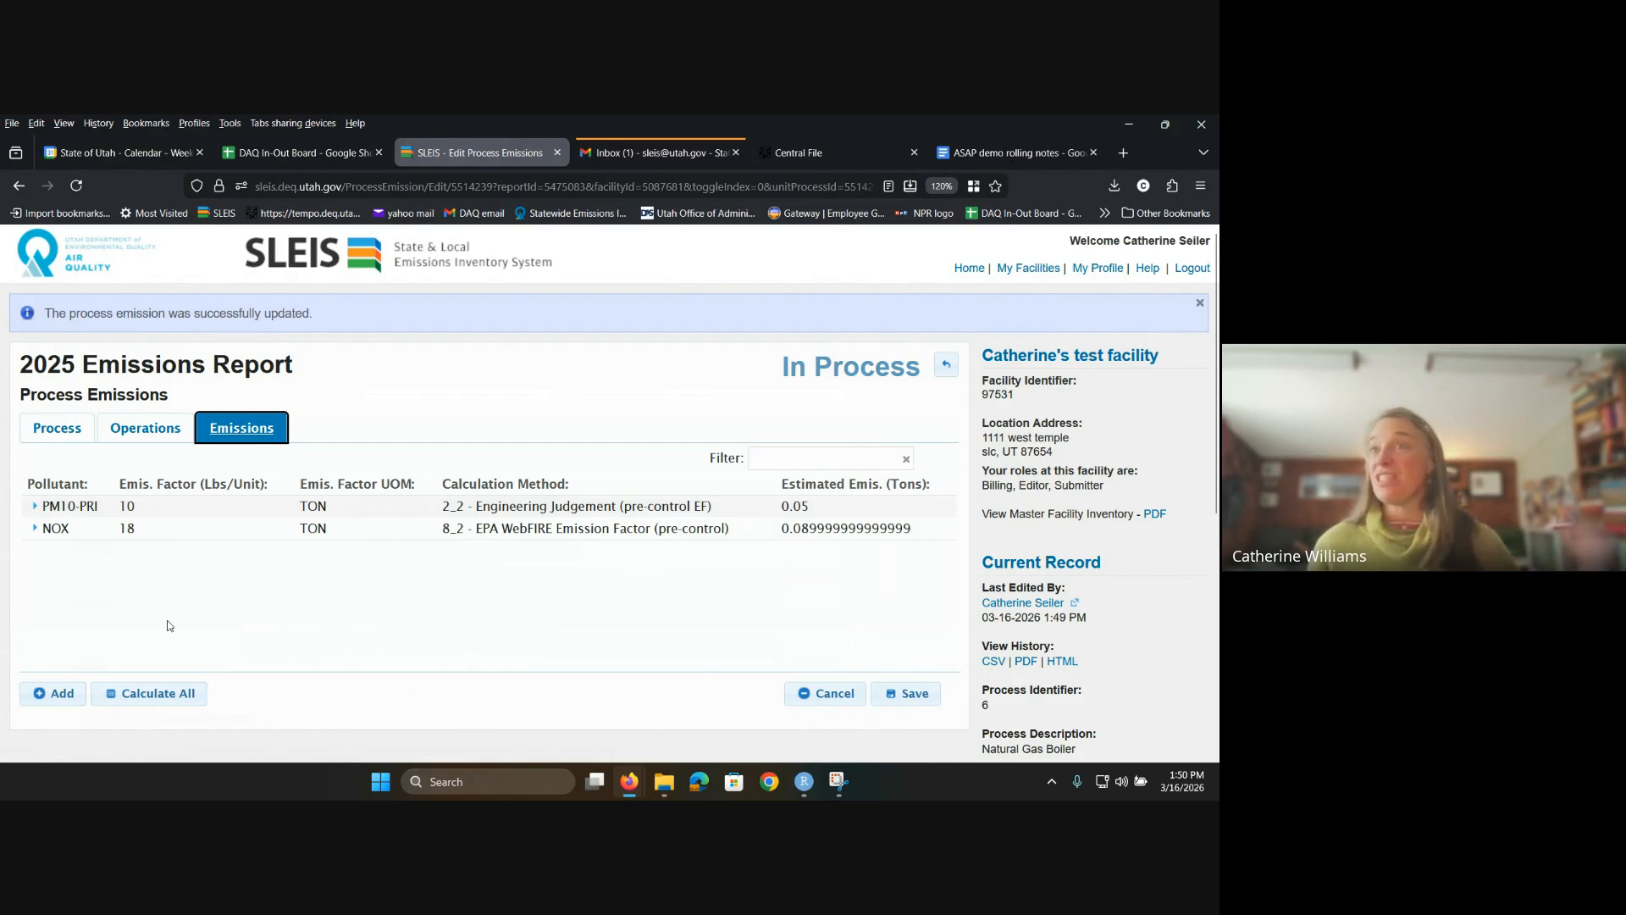
{"action": "left_click", "coordinate": [52, 693]}
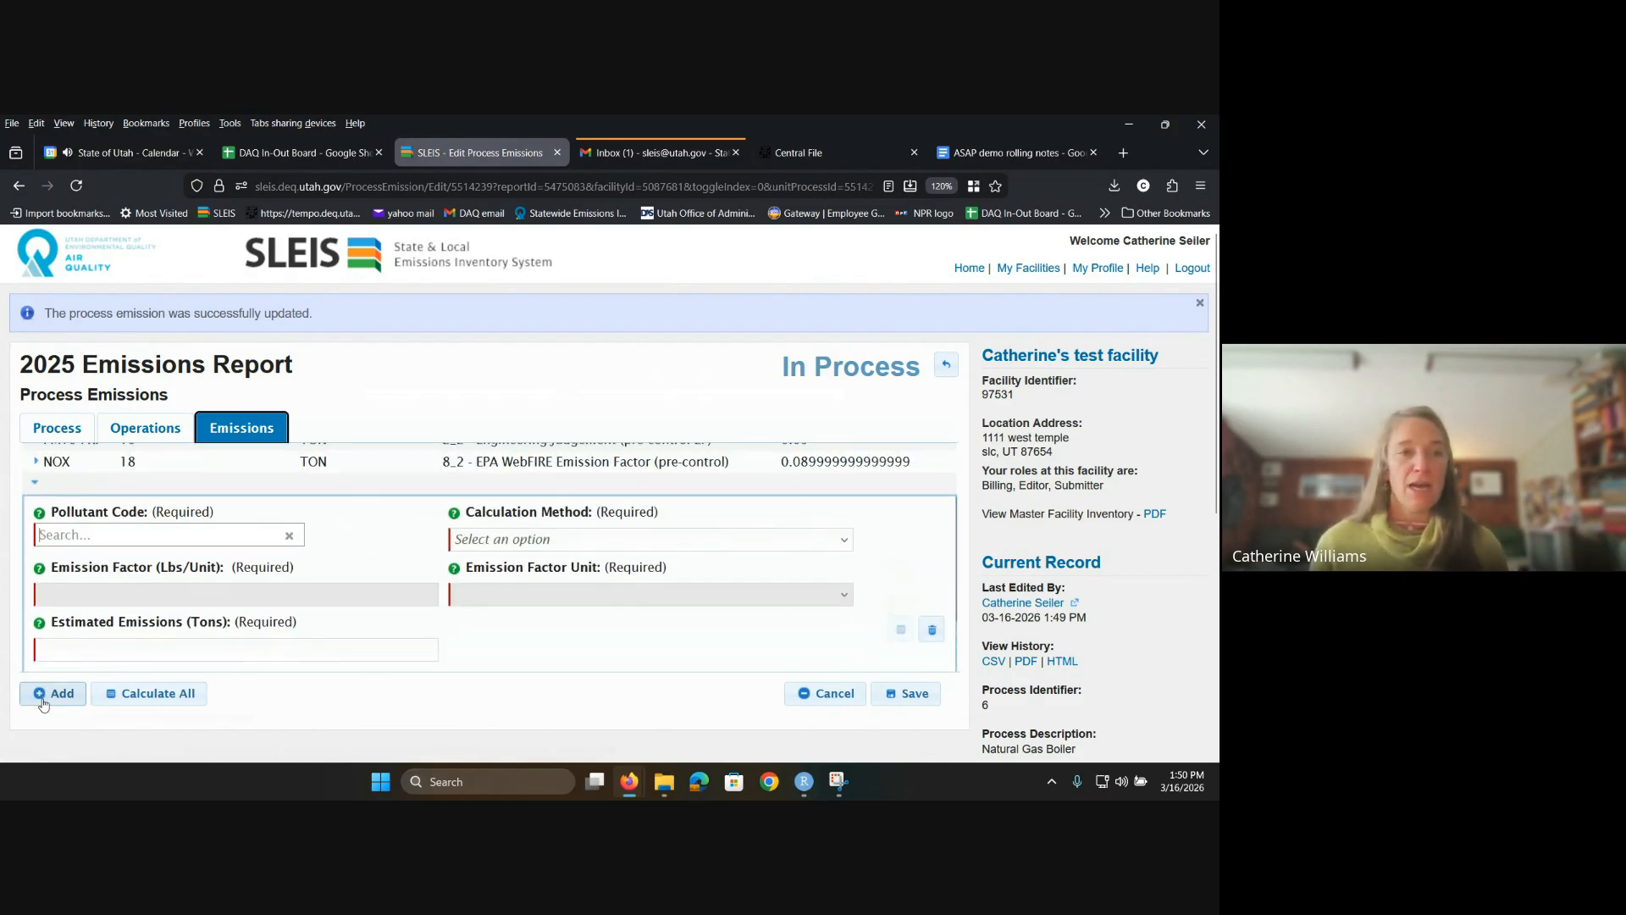
{"action": "left_click", "coordinate": [241, 533]}
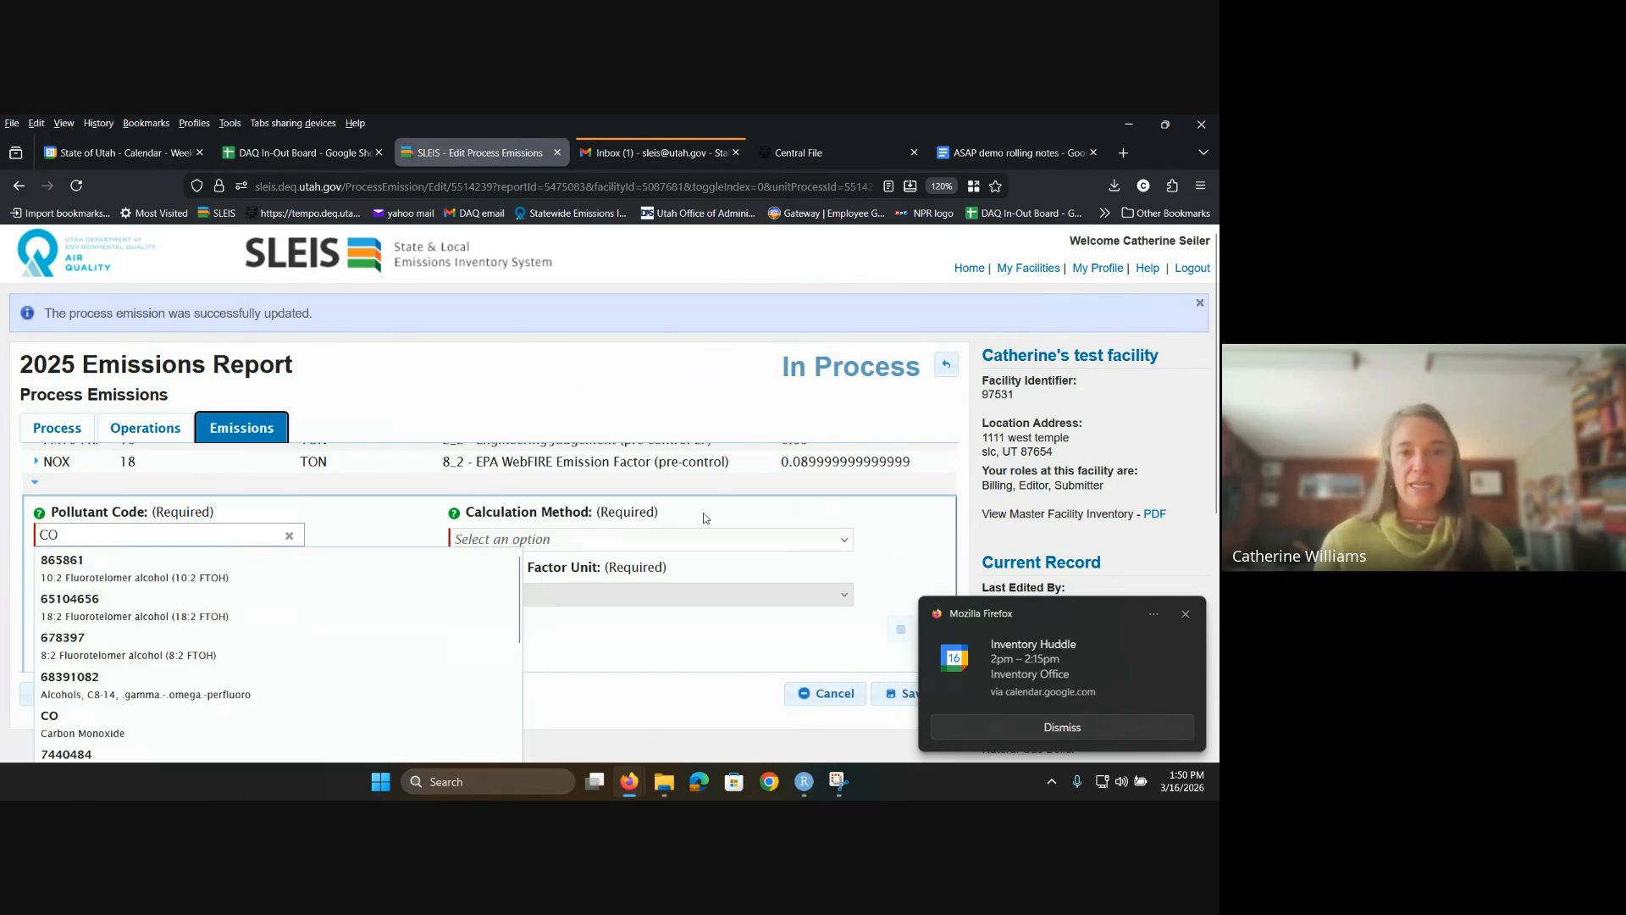
{"action": "left_click", "coordinate": [735, 537]}
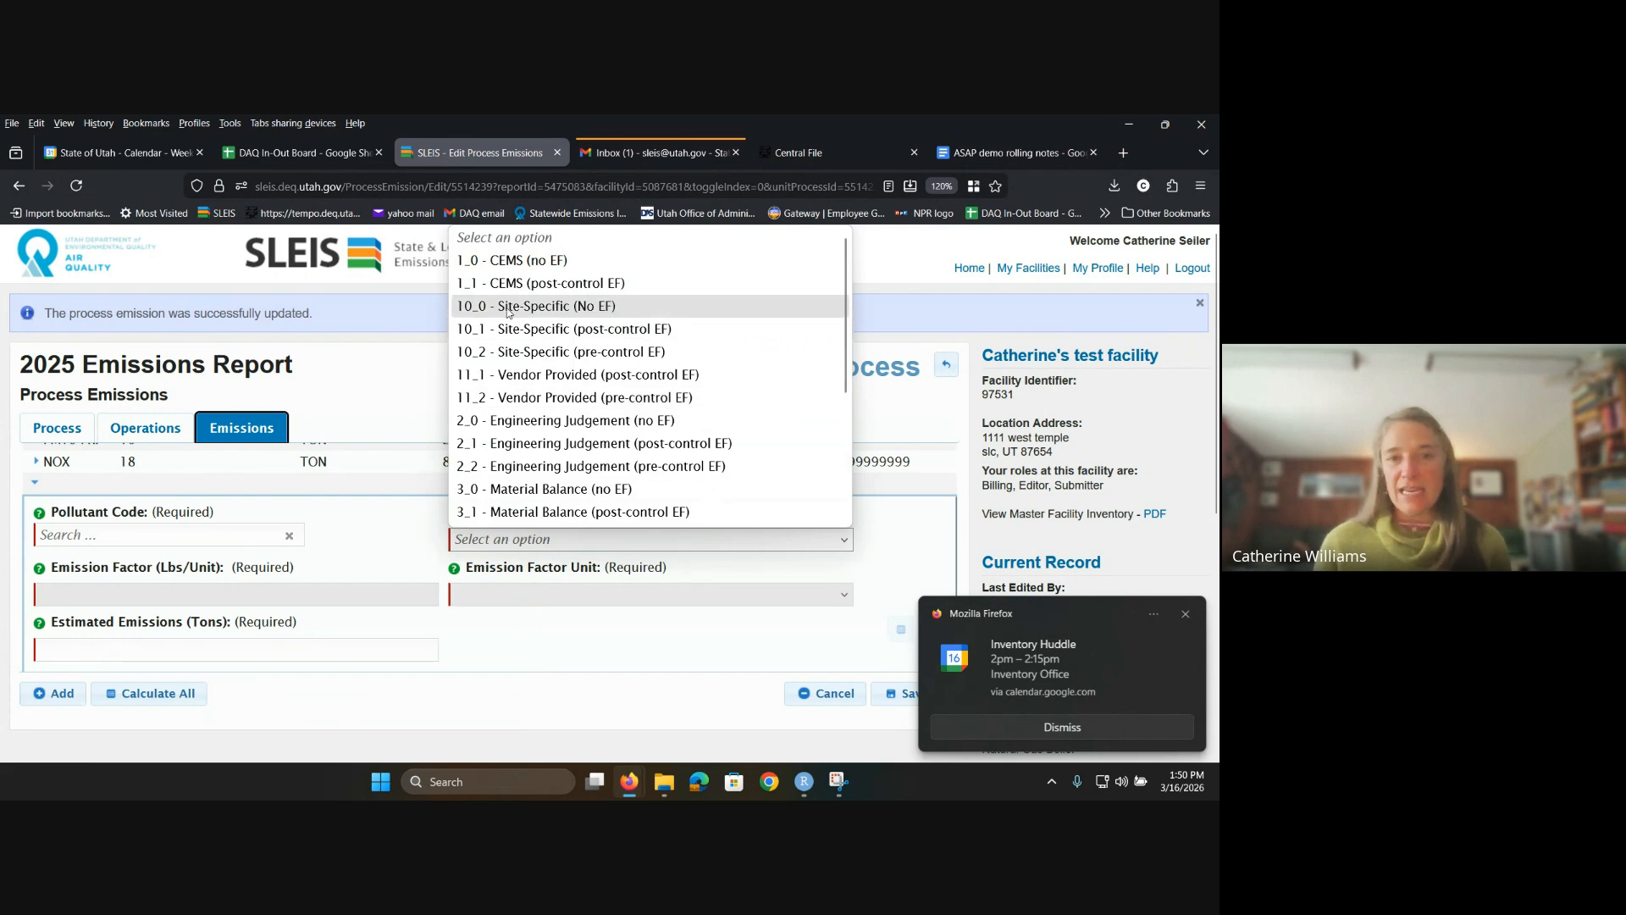
{"action": "left_click", "coordinate": [508, 311]}
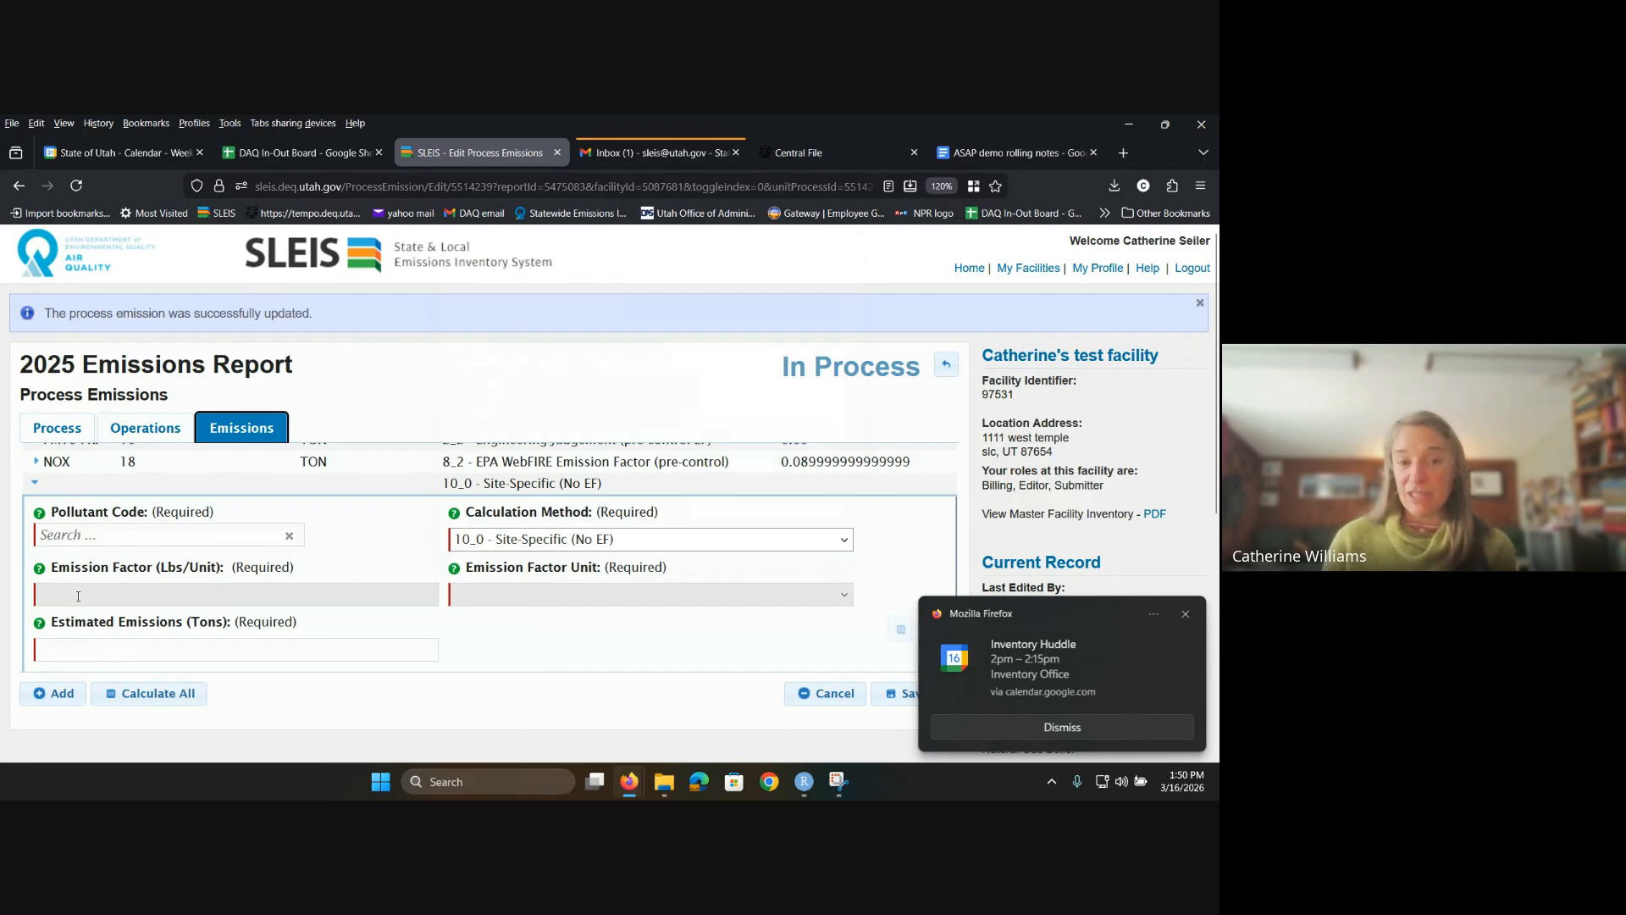
{"action": "left_click", "coordinate": [44, 659]}
{"action": "type", "text": "10"}
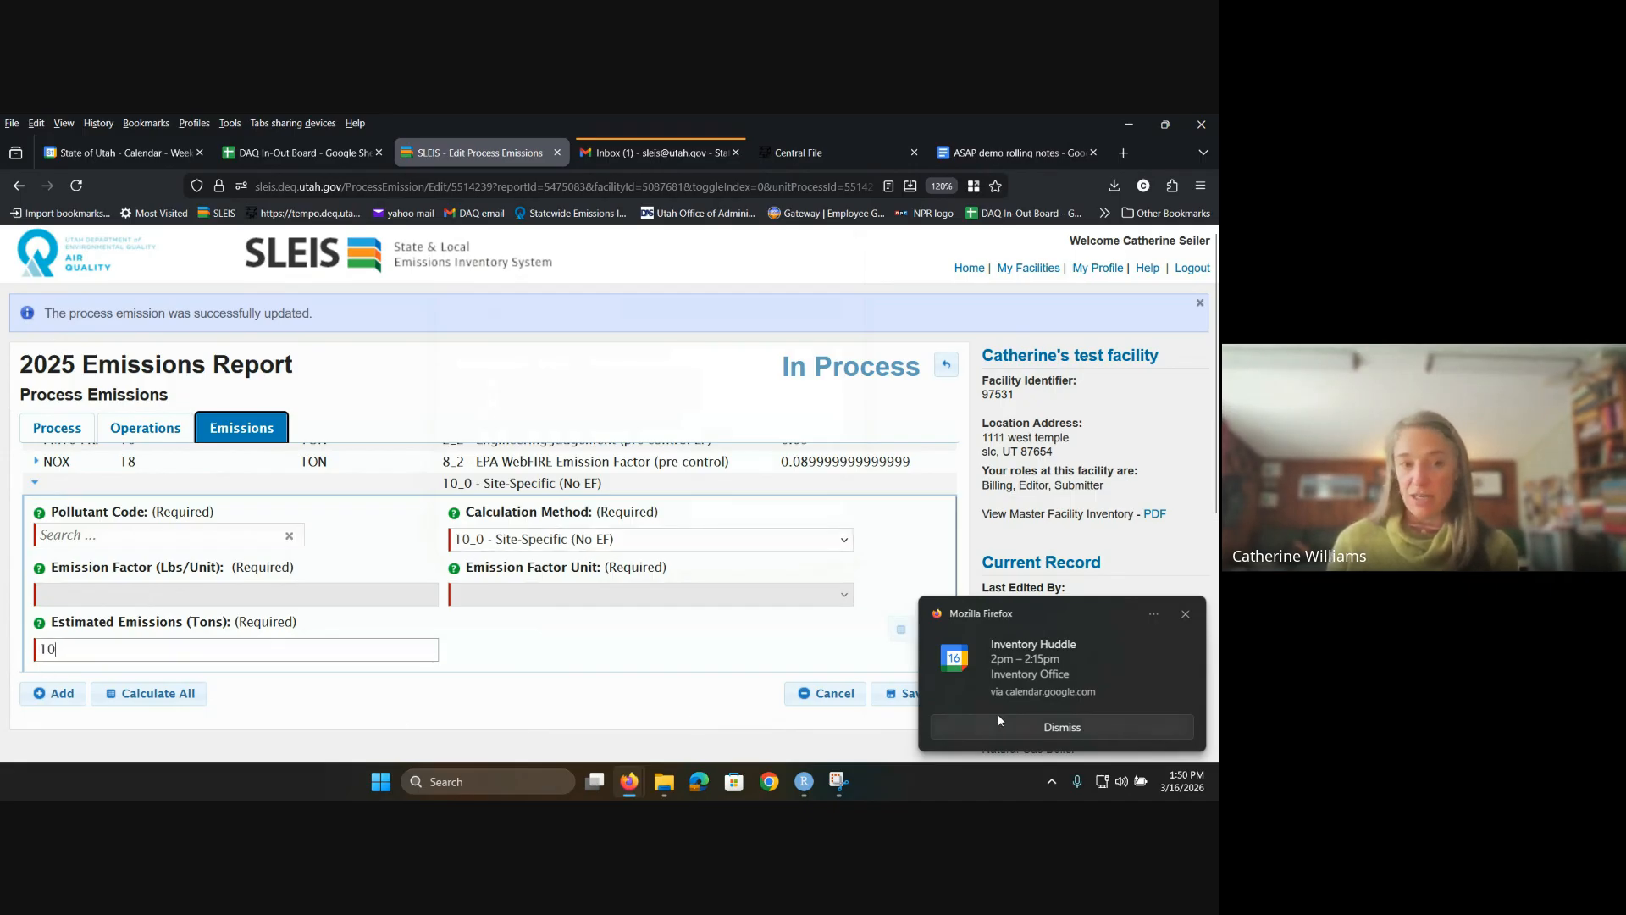
{"action": "left_click", "coordinate": [1059, 730]}
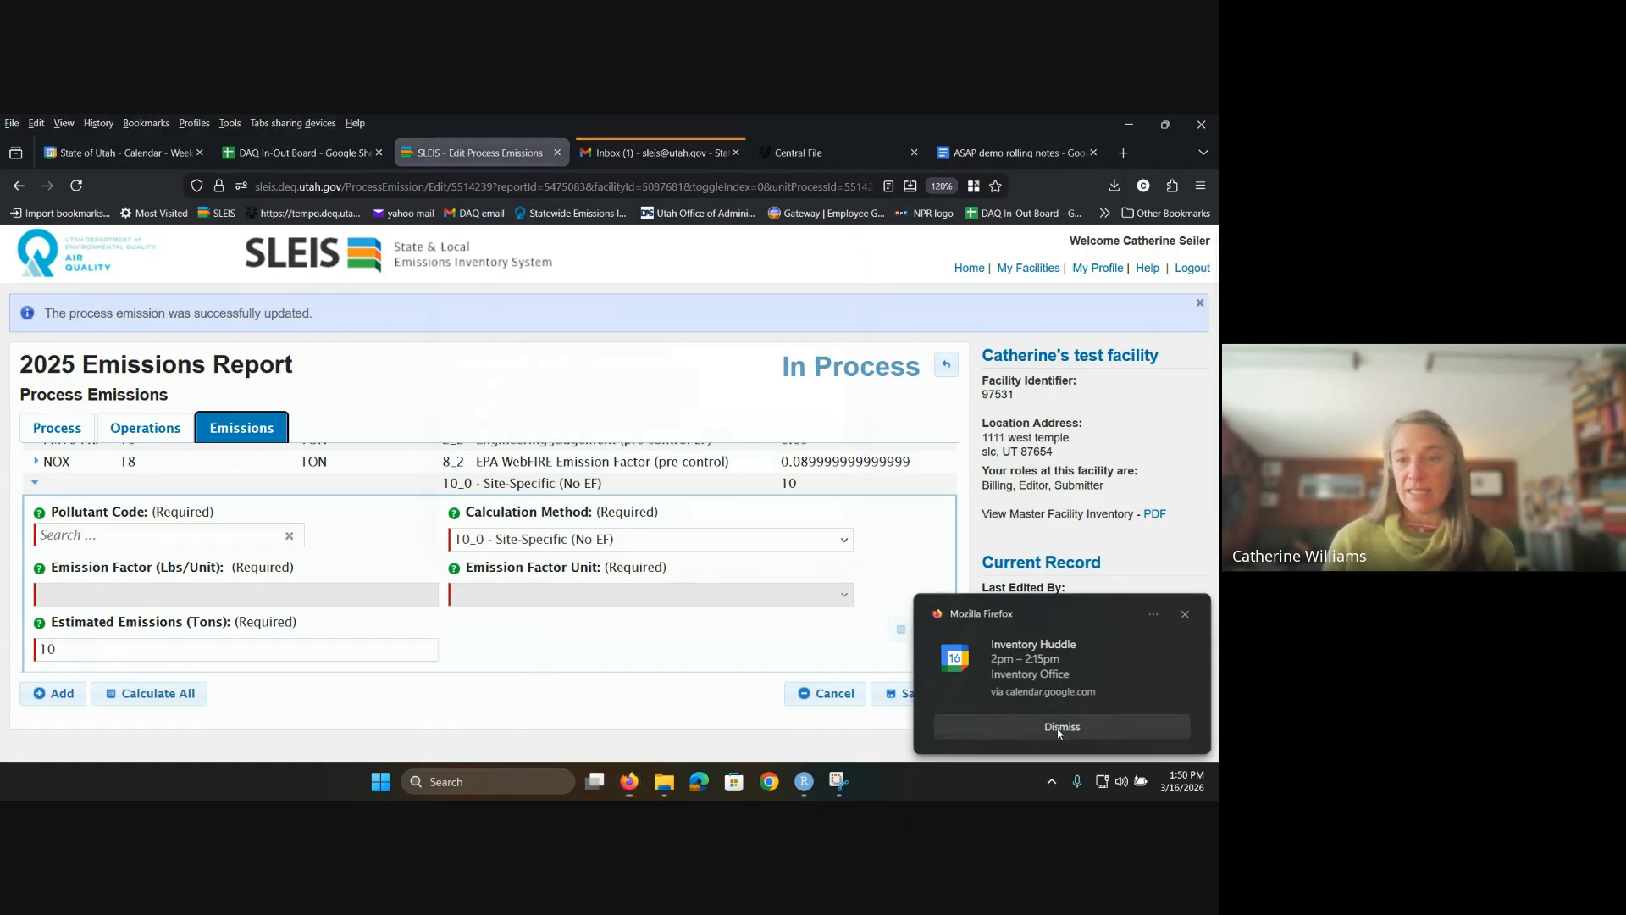
{"action": "left_click", "coordinate": [1058, 730]}
{"action": "left_click", "coordinate": [894, 701]}
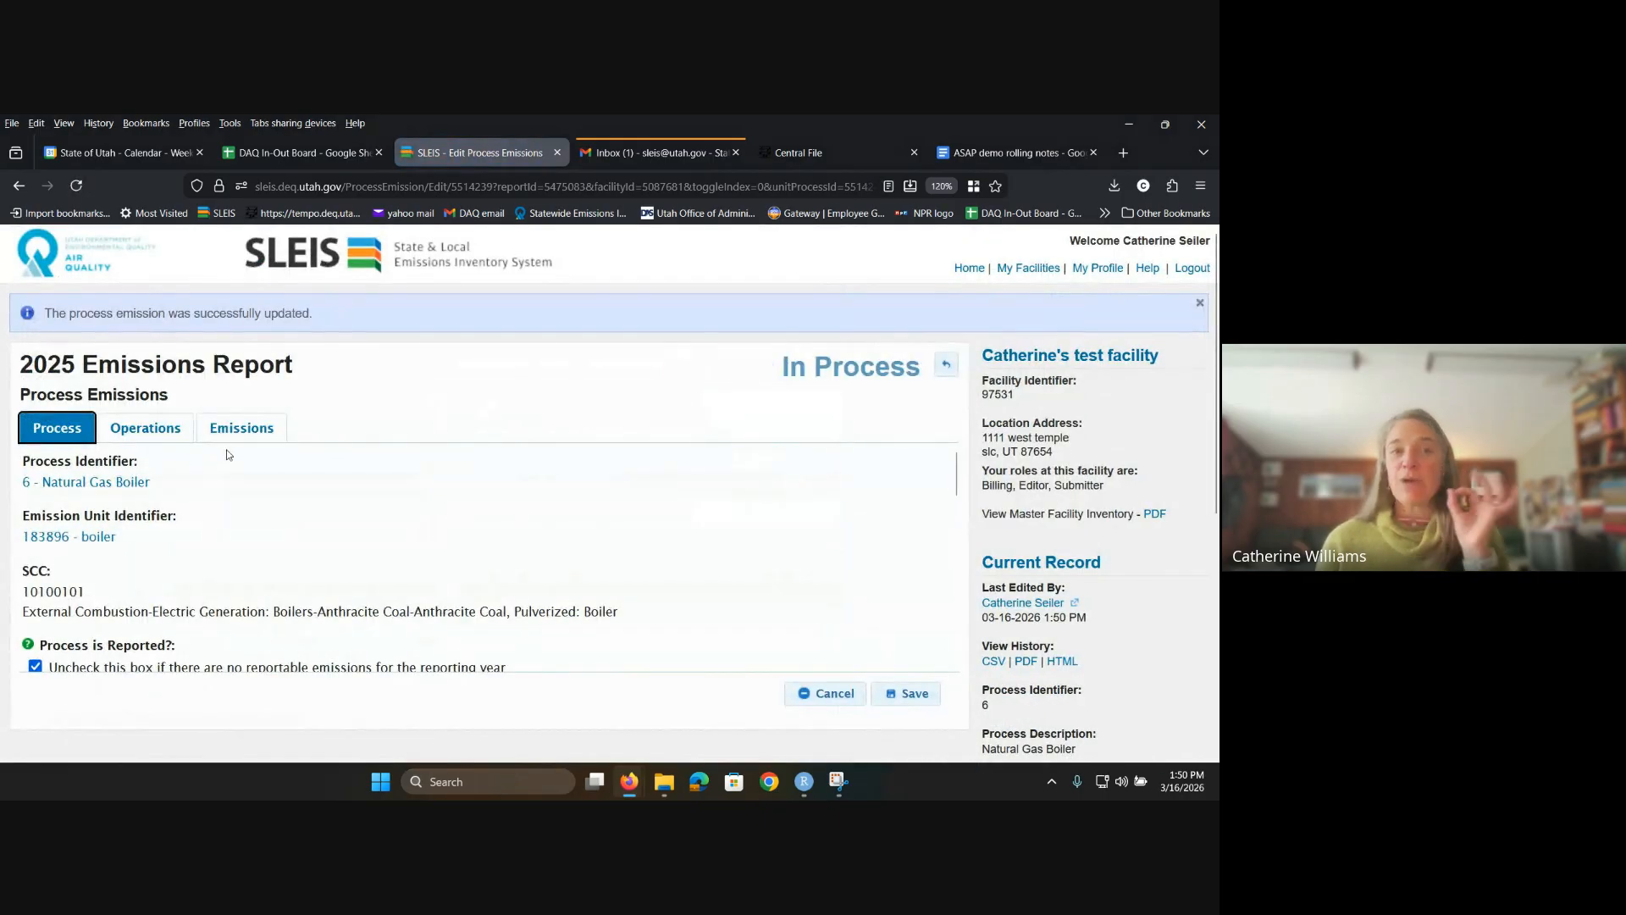
{"action": "left_click", "coordinate": [241, 428]}
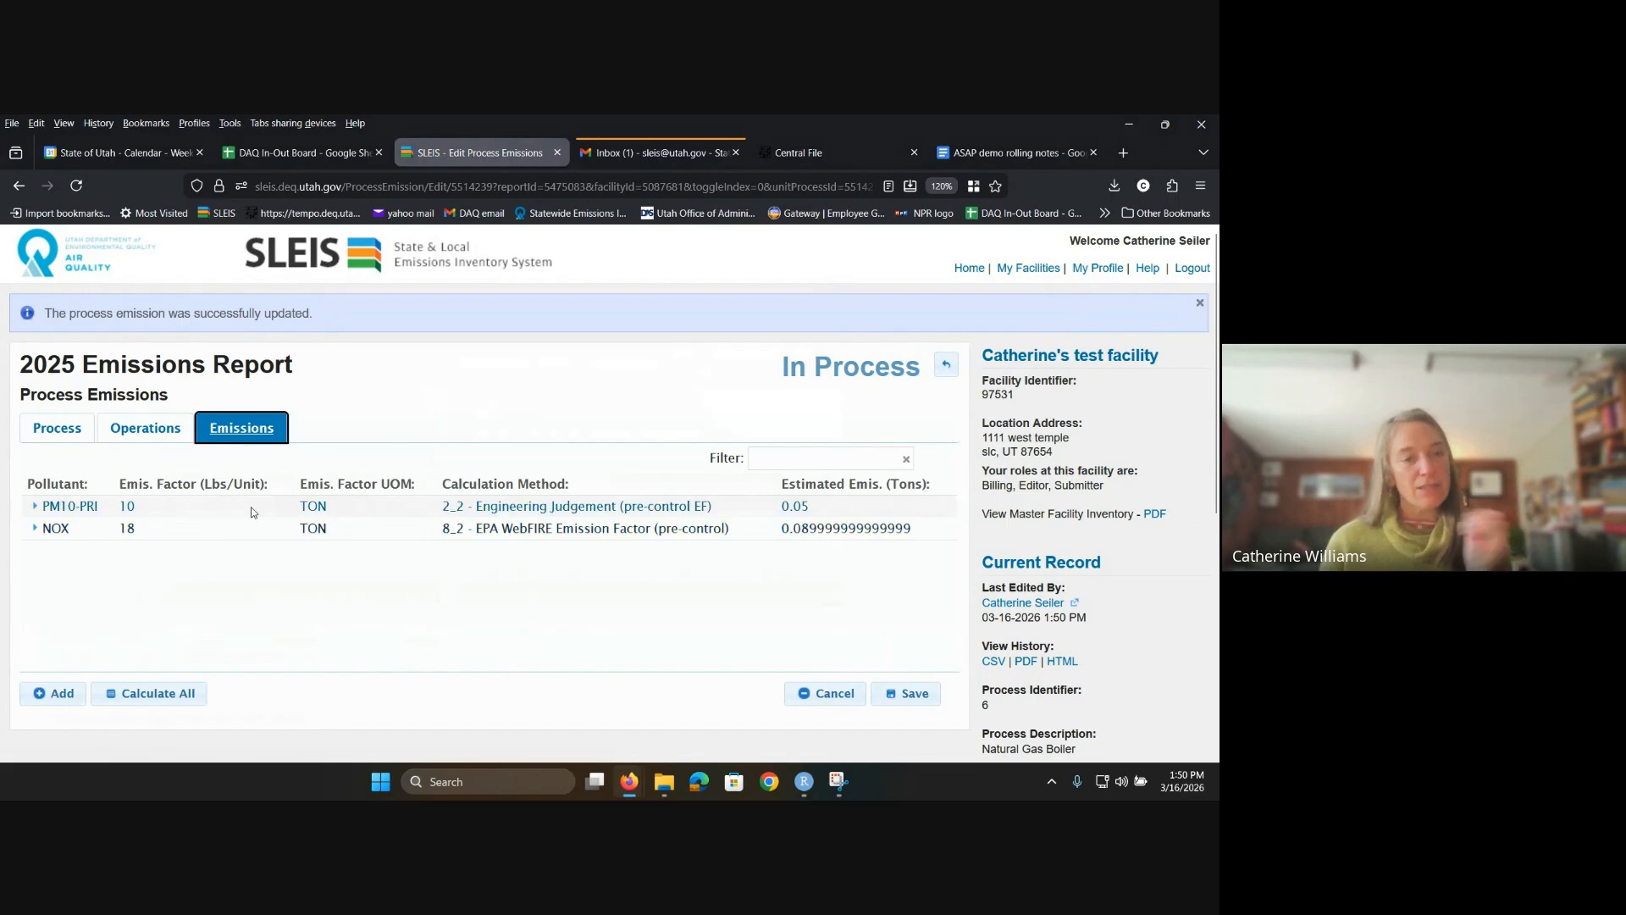
{"action": "scroll", "coordinate": [178, 605], "scroll_direction": "down", "scroll_amount": 2}
{"action": "scroll", "coordinate": [178, 605], "scroll_direction": "up", "scroll_amount": 2}
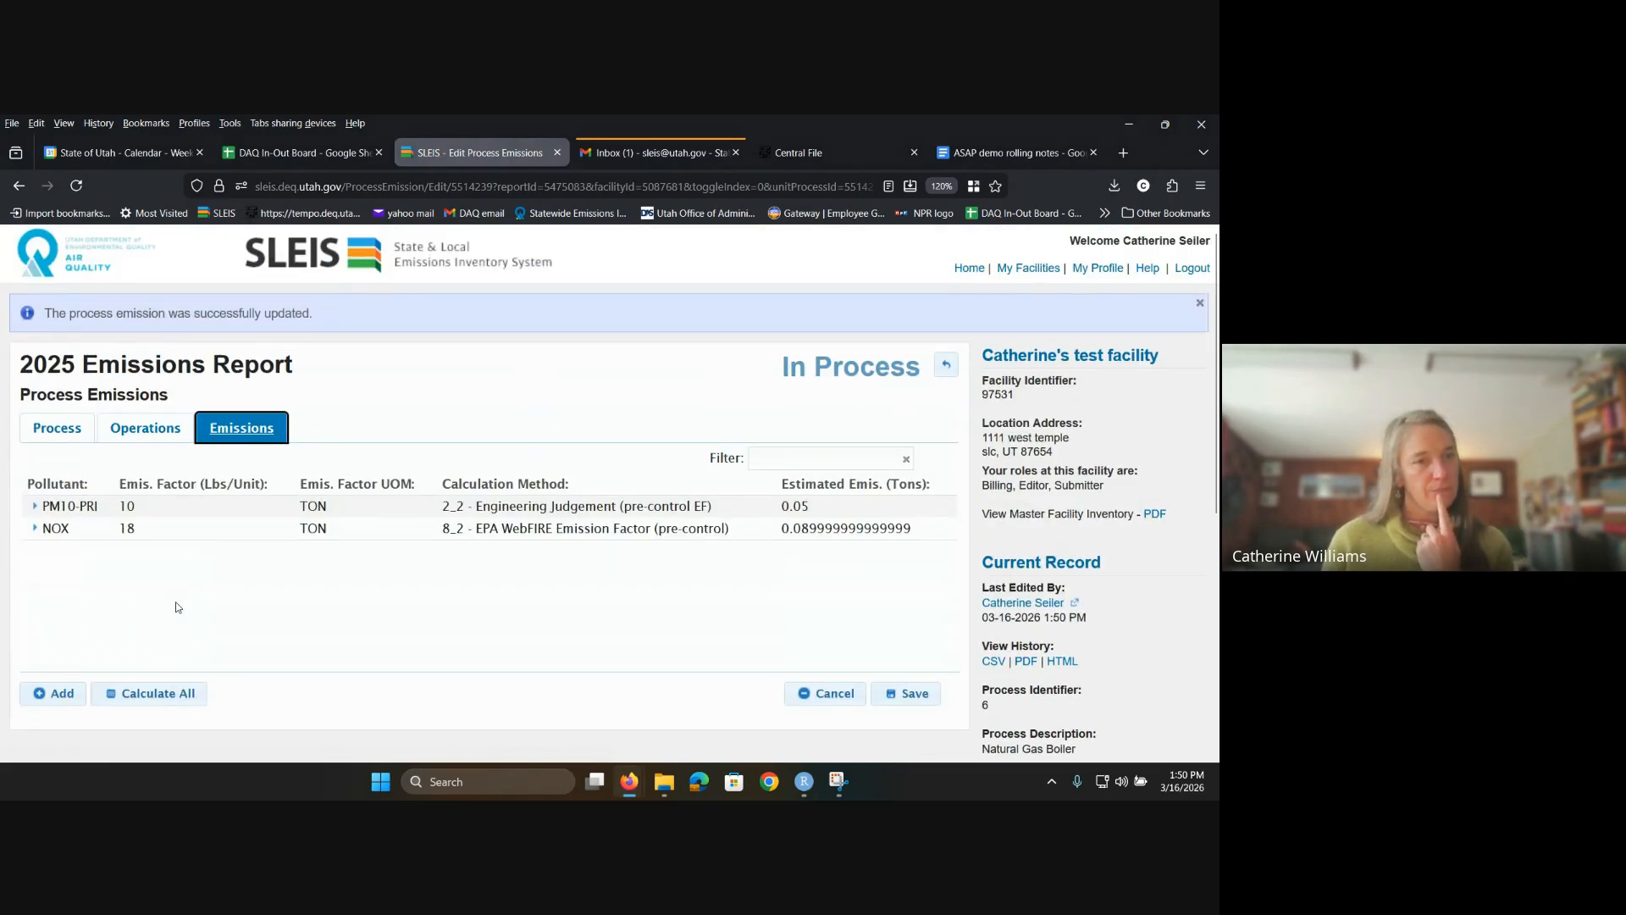
Step: Add a CO - Carbon Monoxide emission of 10 tons using 10_0 Site-Specific (No EF) and save
{"action": "left_click", "coordinate": [53, 693]}
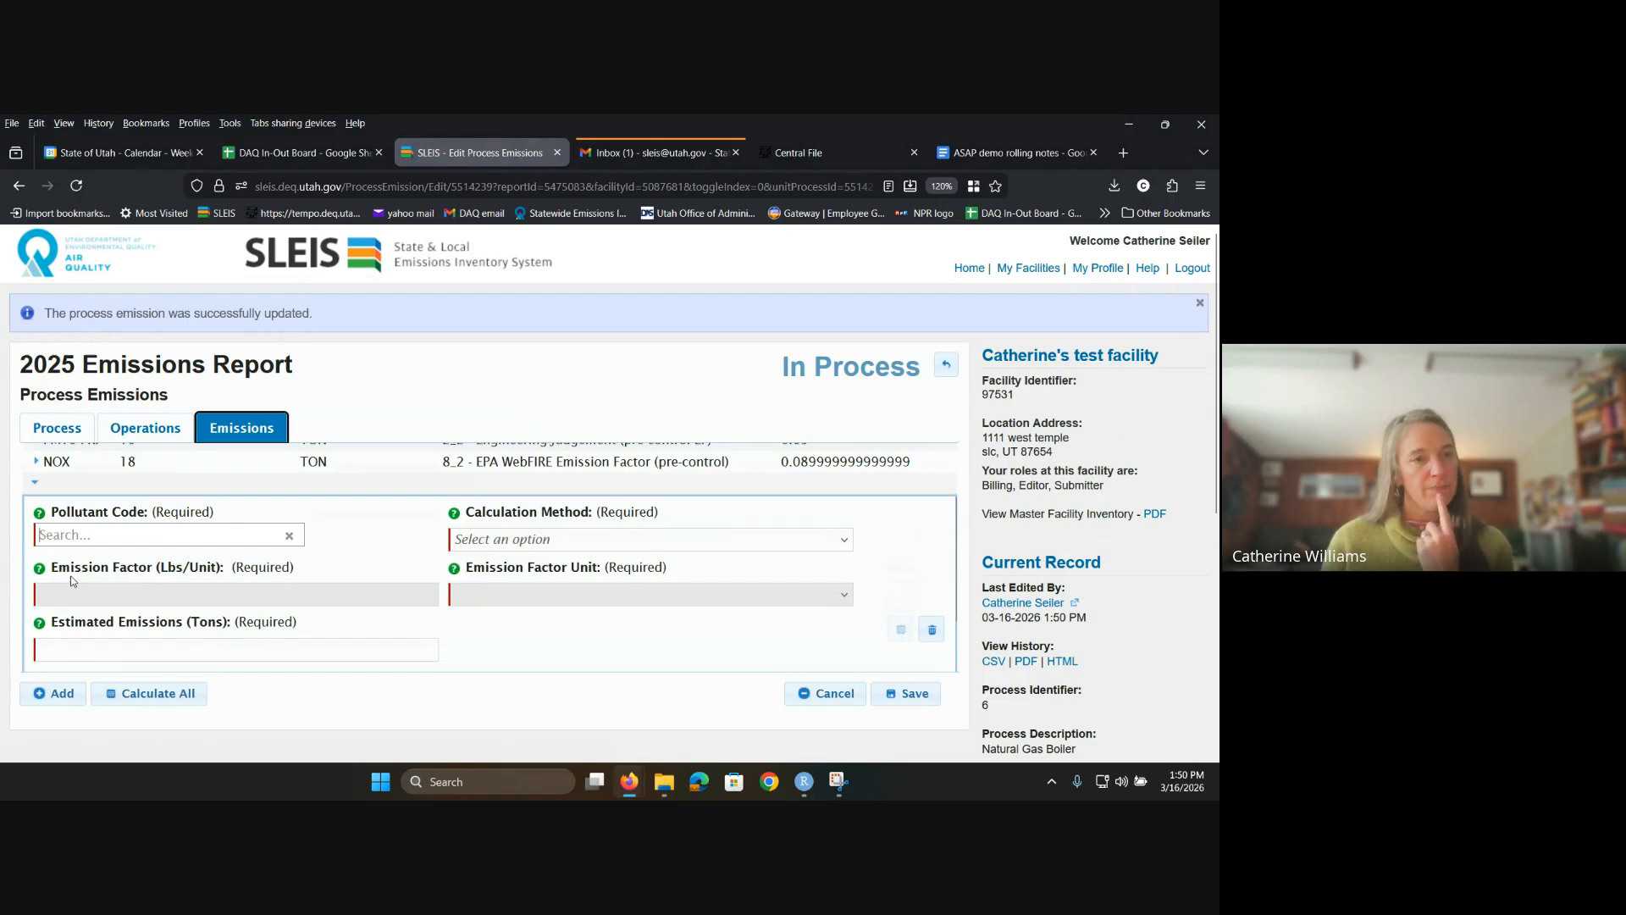
{"action": "left_click", "coordinate": [145, 536]}
{"action": "type", "text": "co"}
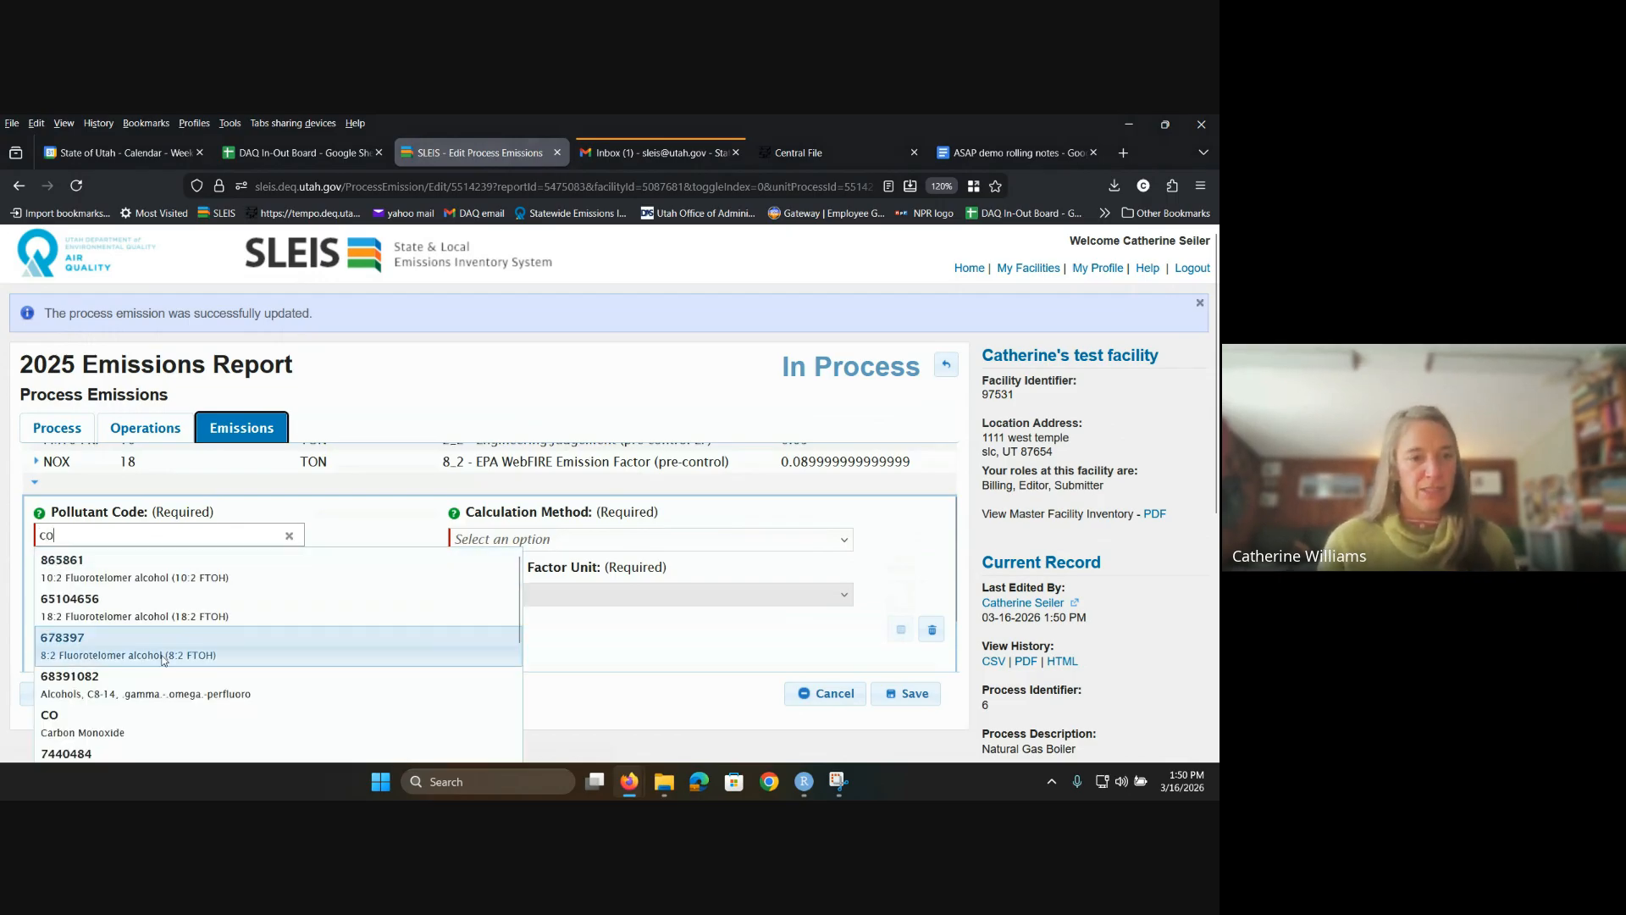
{"action": "left_click", "coordinate": [138, 722]}
{"action": "left_click", "coordinate": [566, 540]}
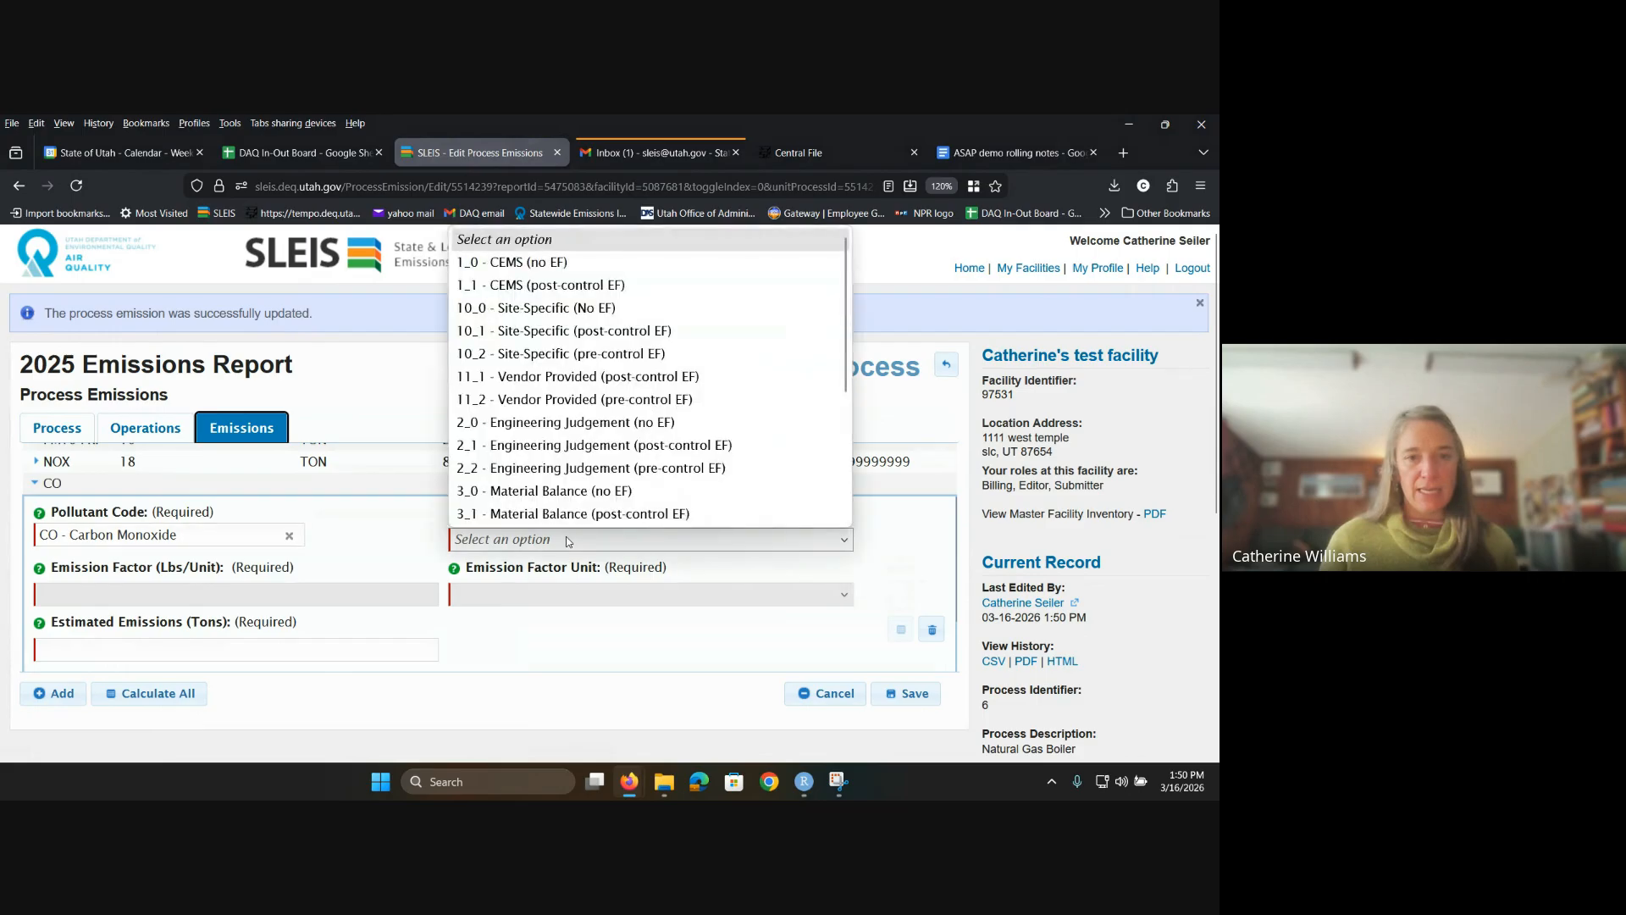
{"action": "left_click", "coordinate": [534, 310]}
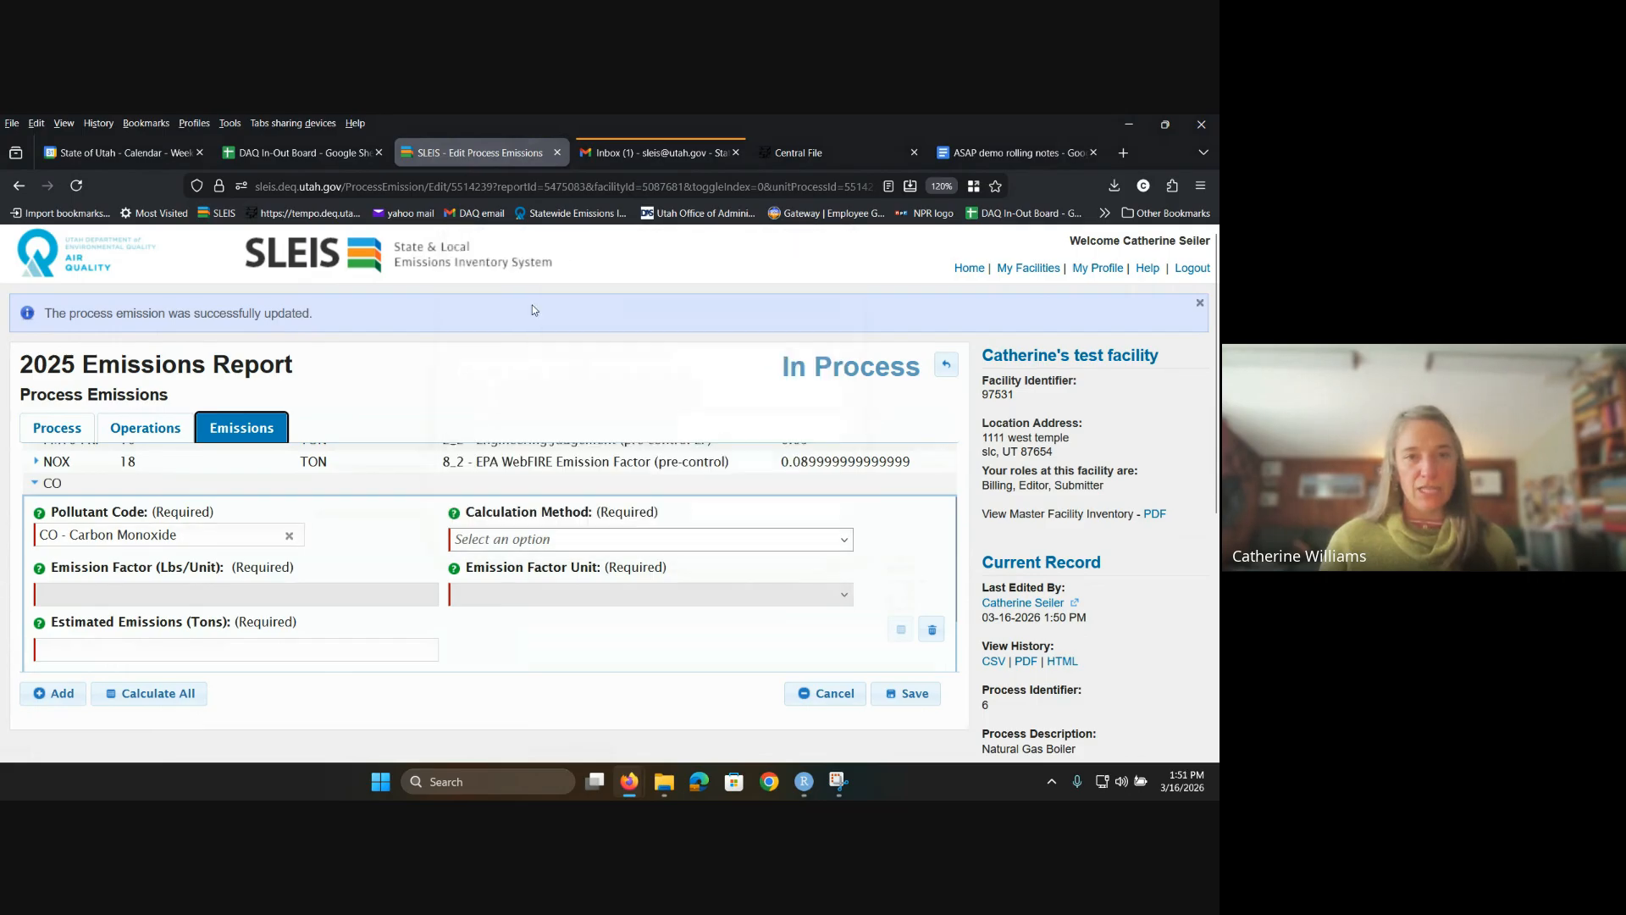
{"action": "scroll", "coordinate": [236, 579], "scroll_direction": "down", "scroll_amount": 1}
{"action": "left_click", "coordinate": [150, 589]}
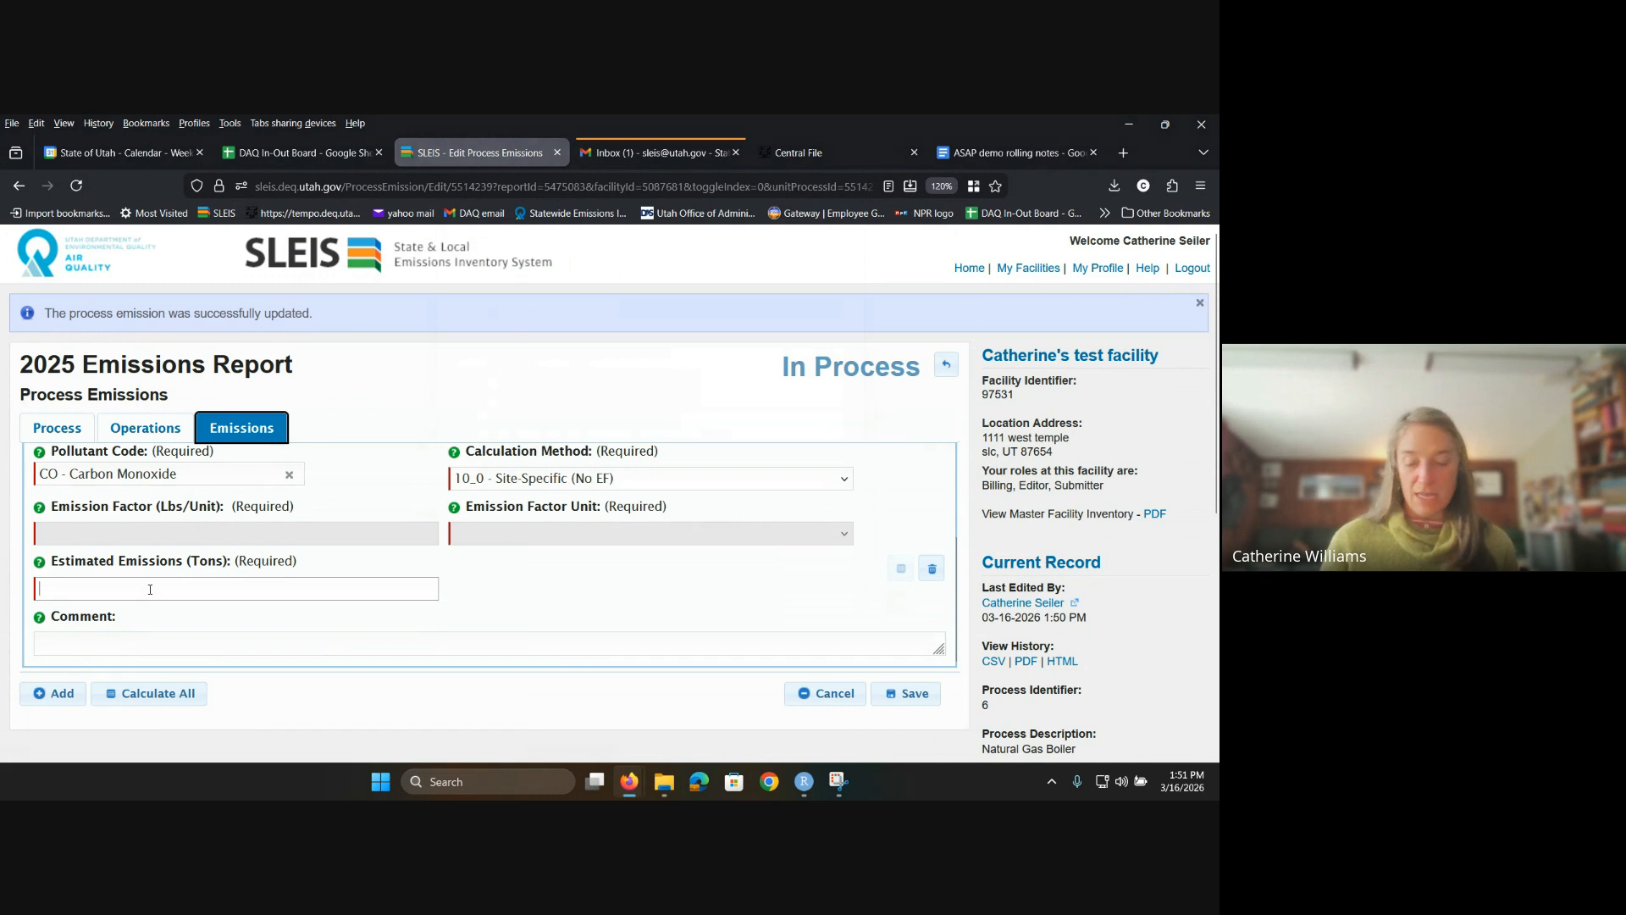
{"action": "type", "text": "10"}
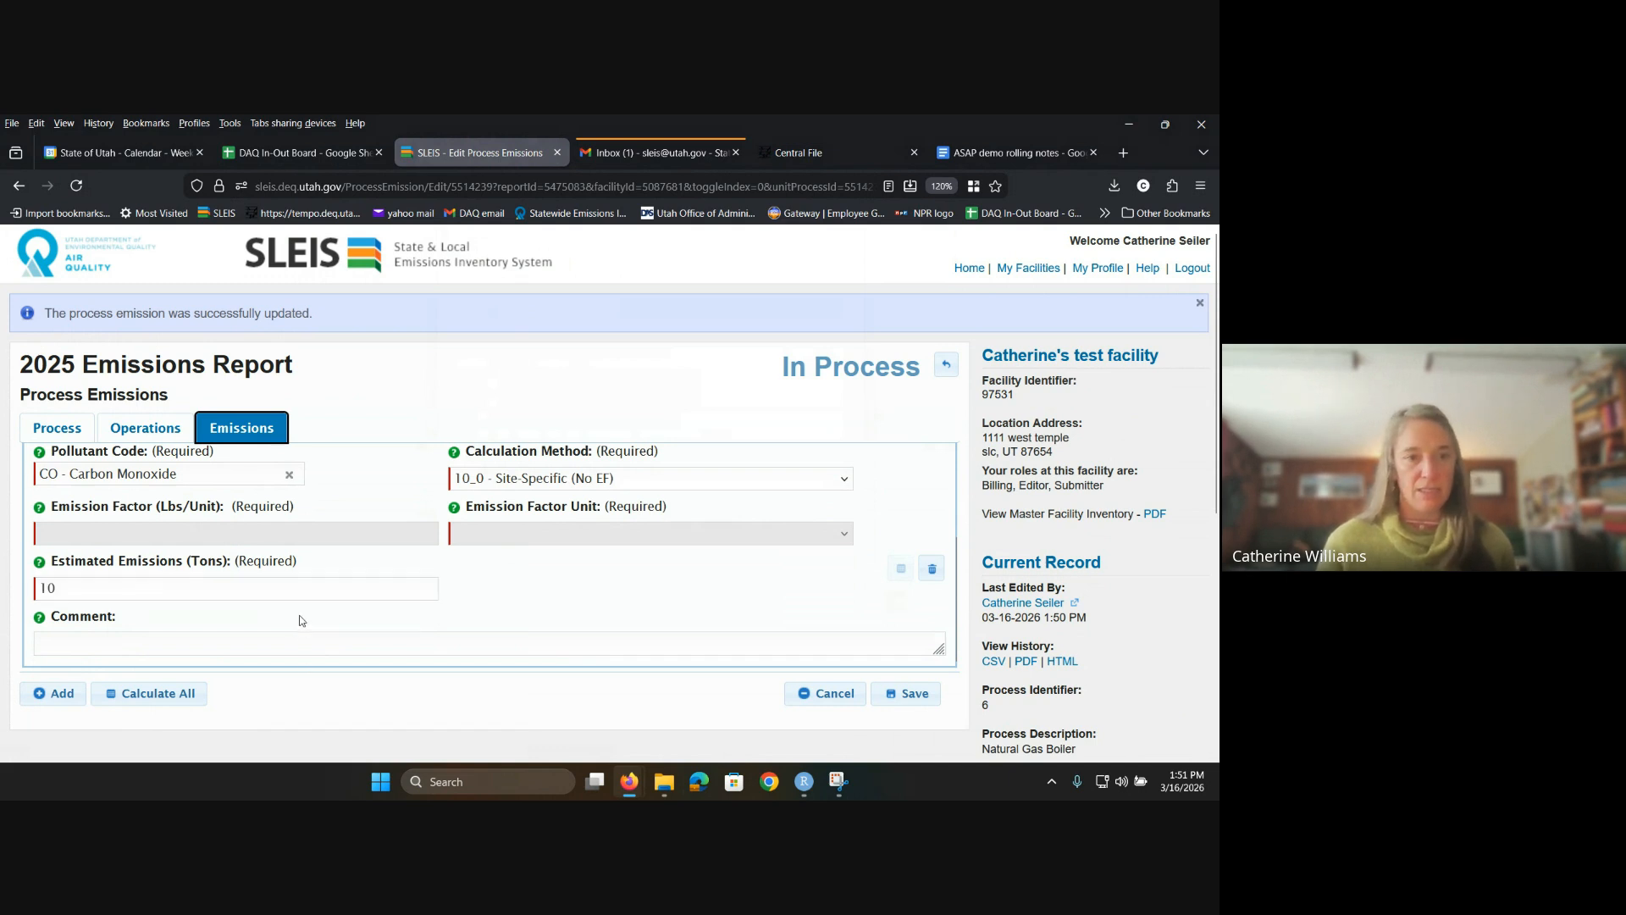
{"action": "left_click", "coordinate": [911, 695]}
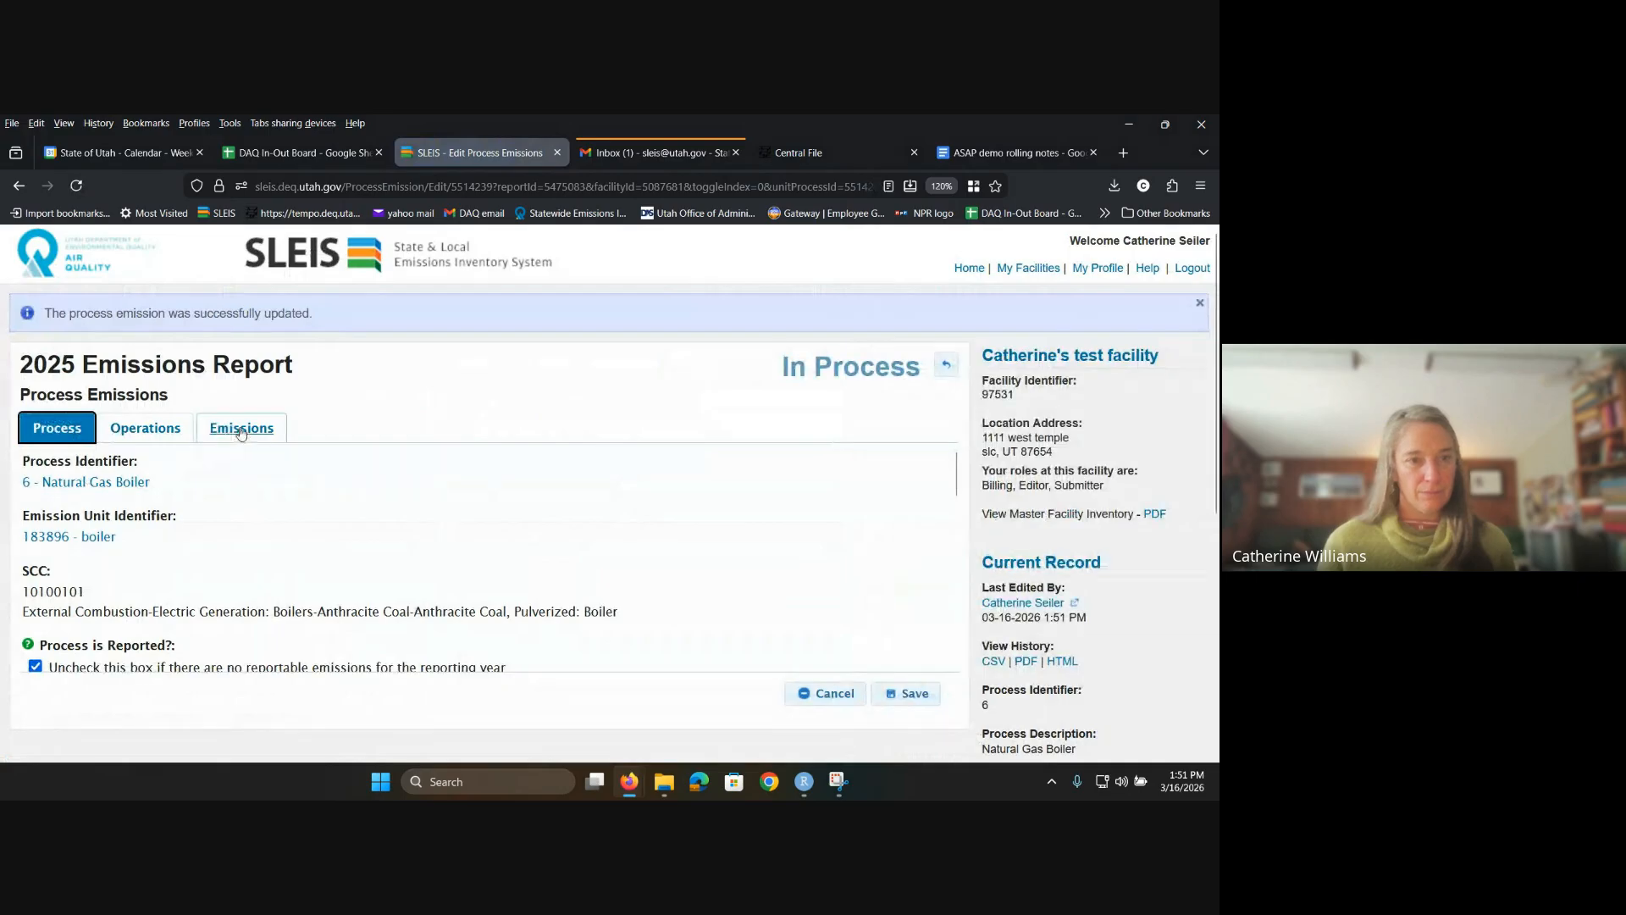
{"action": "left_click", "coordinate": [241, 432]}
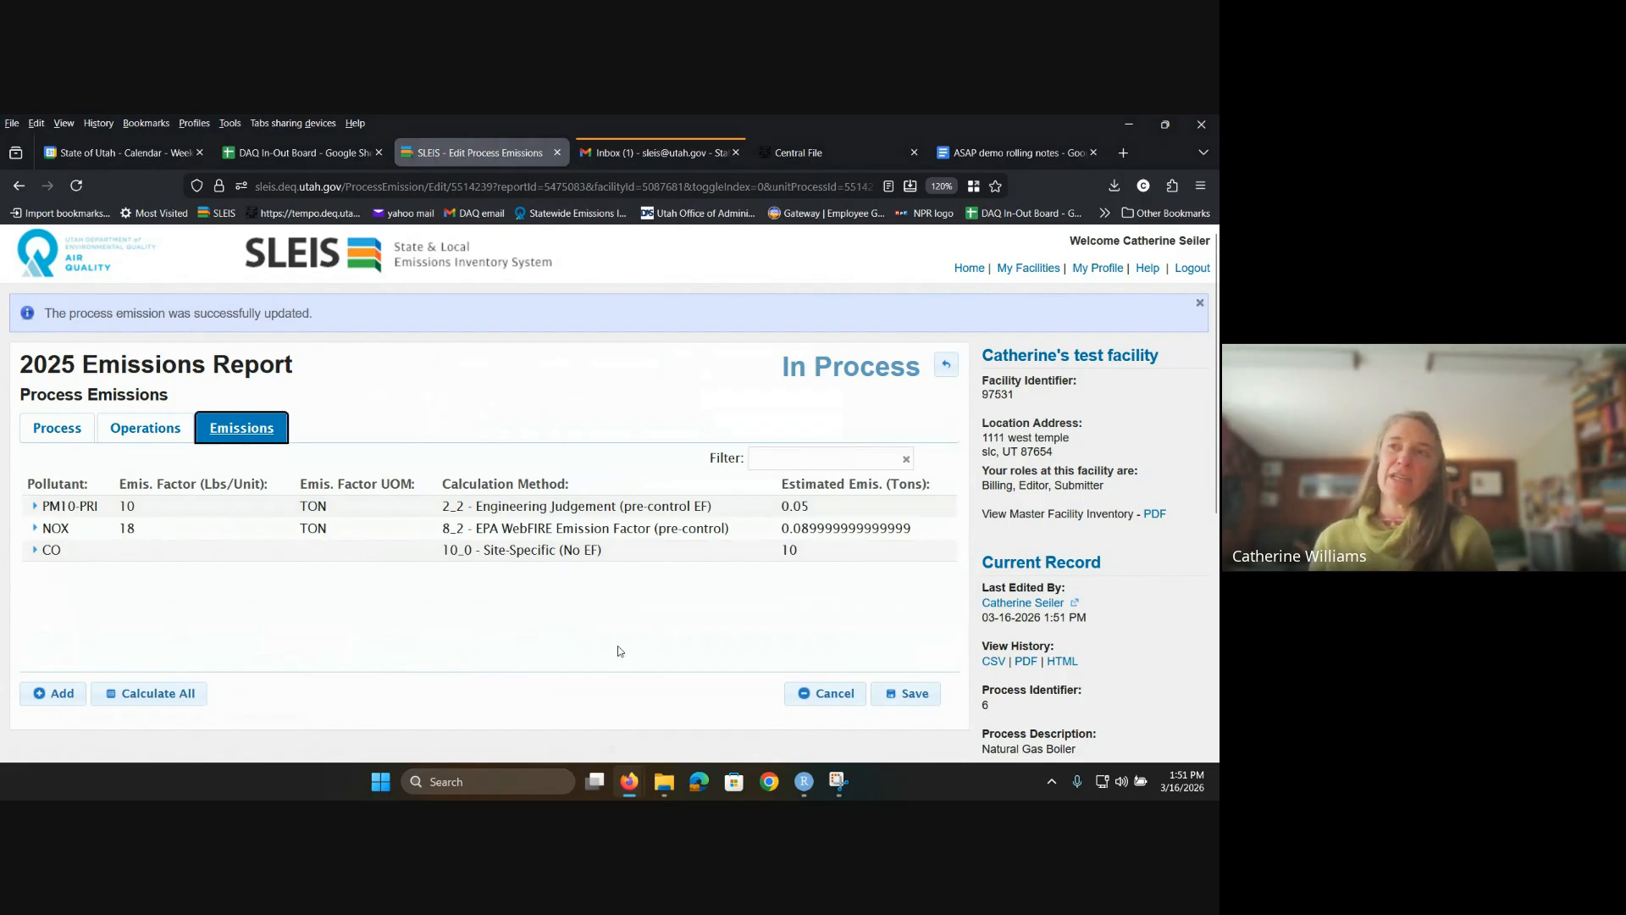
{"action": "left_click", "coordinate": [35, 551]}
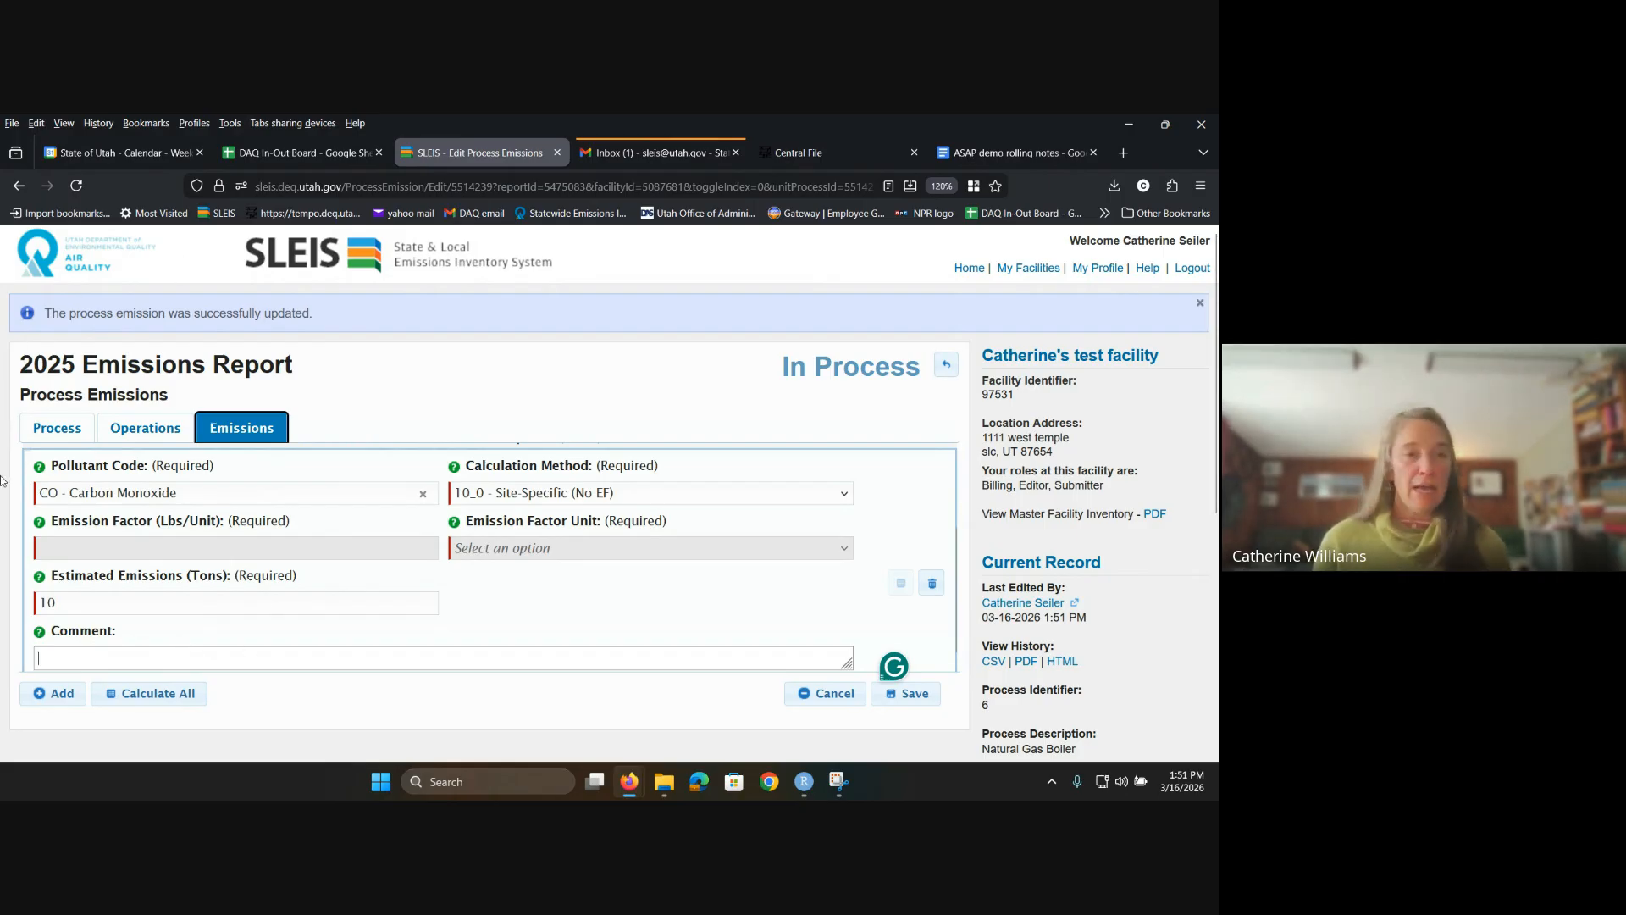
{"action": "left_click", "coordinate": [58, 437]}
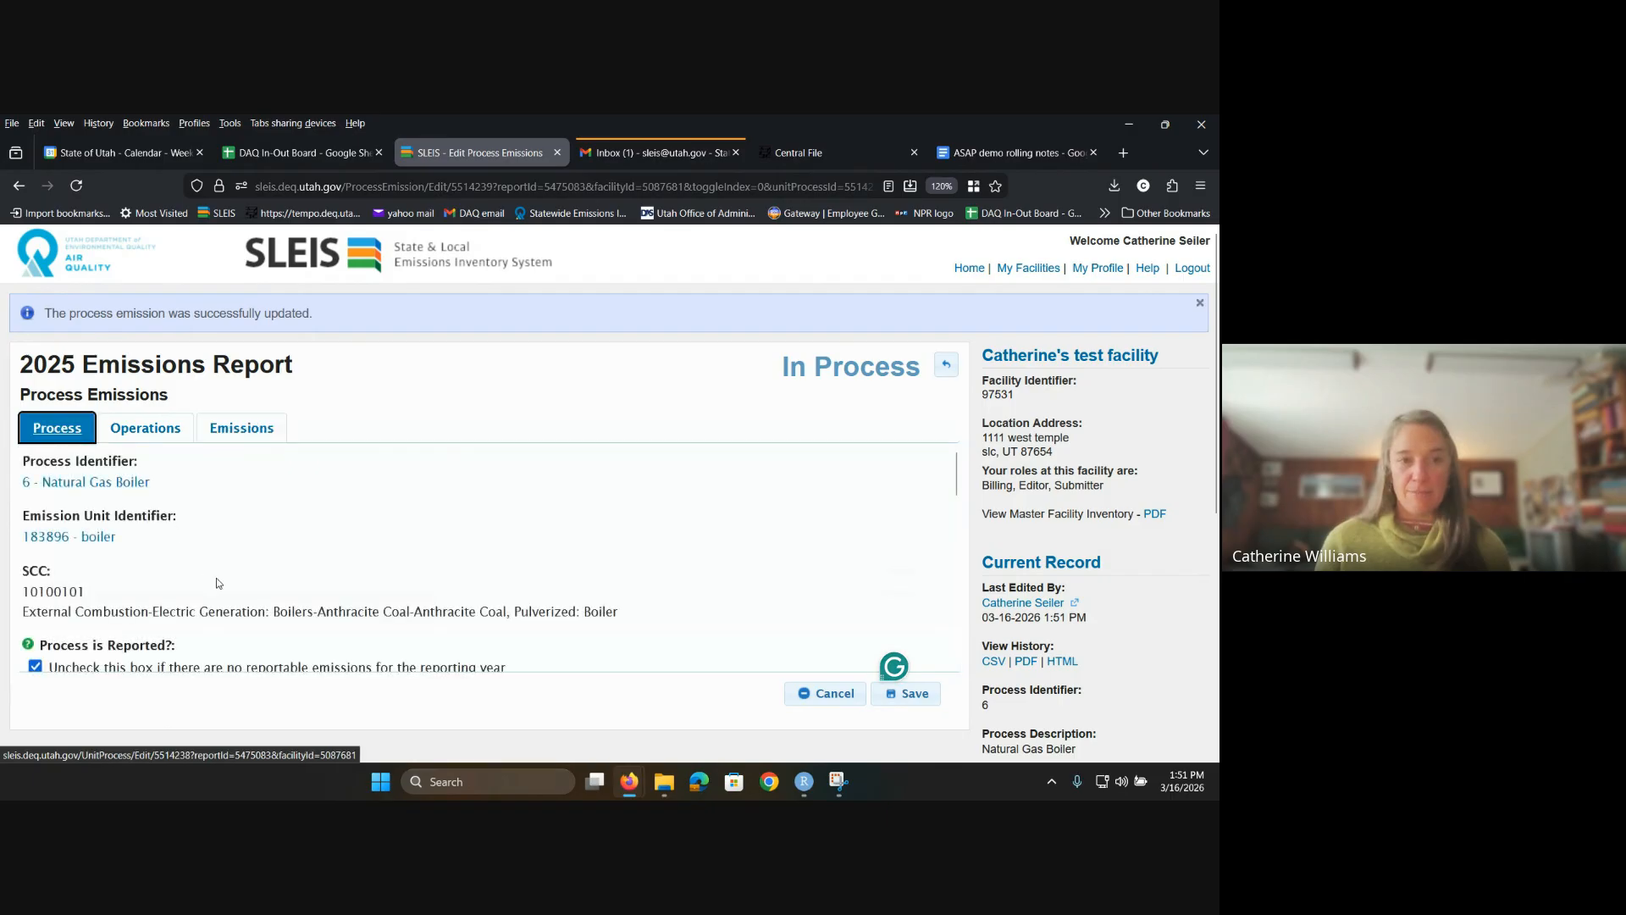
{"action": "scroll", "coordinate": [217, 578], "scroll_direction": "down", "scroll_amount": 5}
{"action": "scroll", "coordinate": [80, 584], "scroll_direction": "down", "scroll_amount": 1}
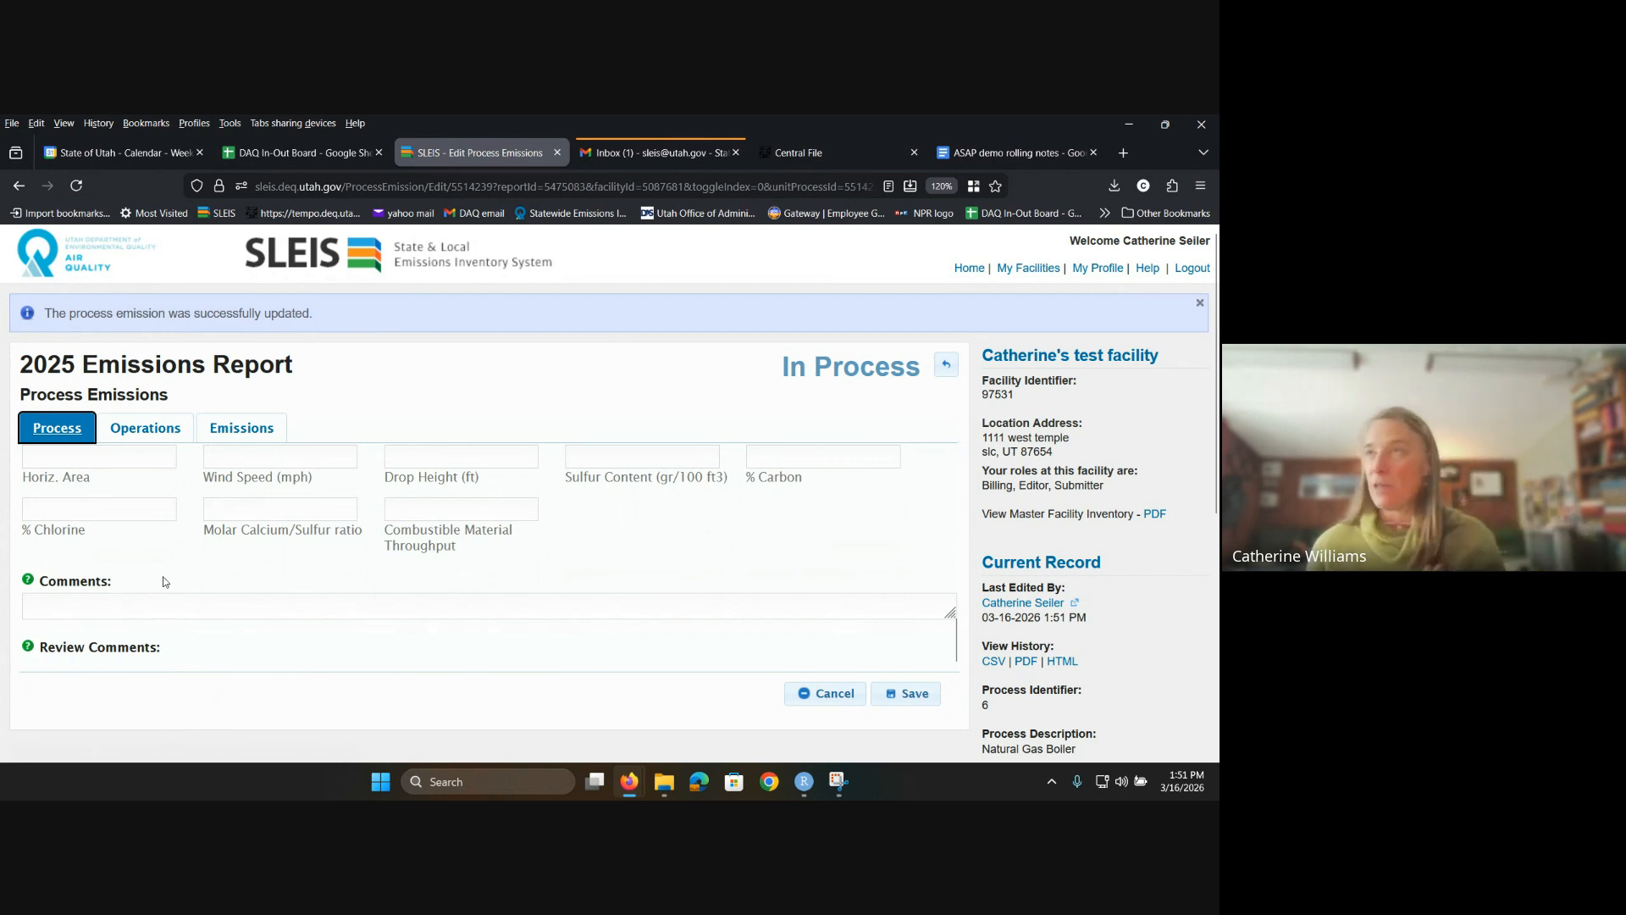
Step: Review the saved boiler process emission page, then return to the process emissions list
{"action": "scroll", "coordinate": [239, 592], "scroll_direction": "up", "scroll_amount": 1}
{"action": "scroll", "coordinate": [240, 593], "scroll_direction": "up", "scroll_amount": 5}
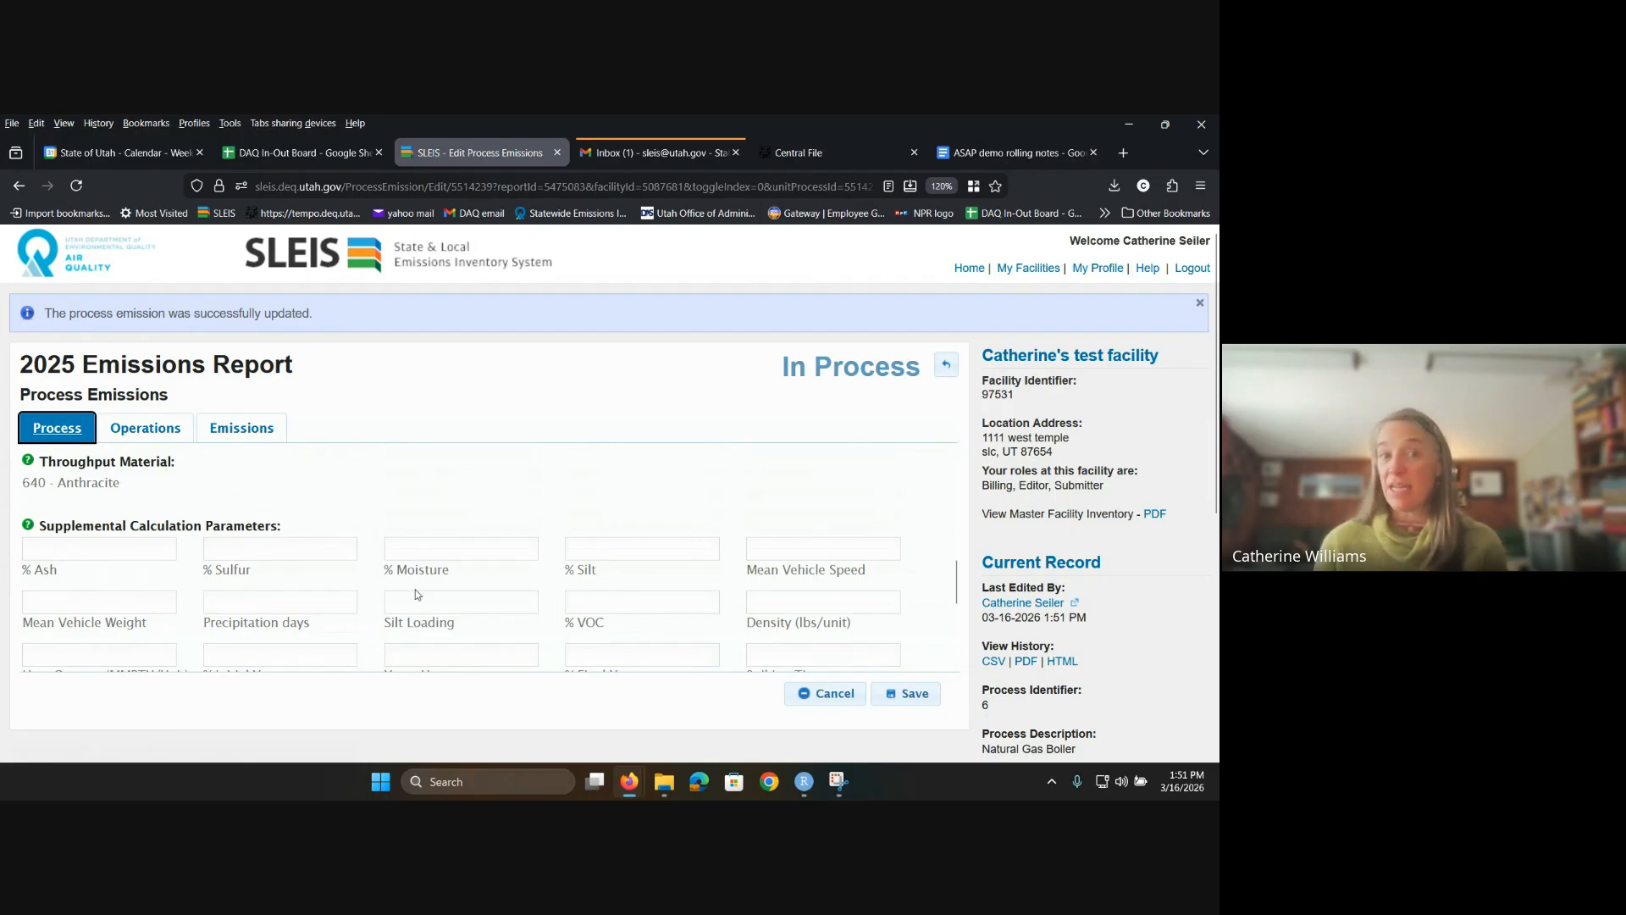
{"action": "scroll", "coordinate": [415, 590], "scroll_direction": "up", "scroll_amount": 3}
{"action": "scroll", "coordinate": [413, 590], "scroll_direction": "up", "scroll_amount": 1}
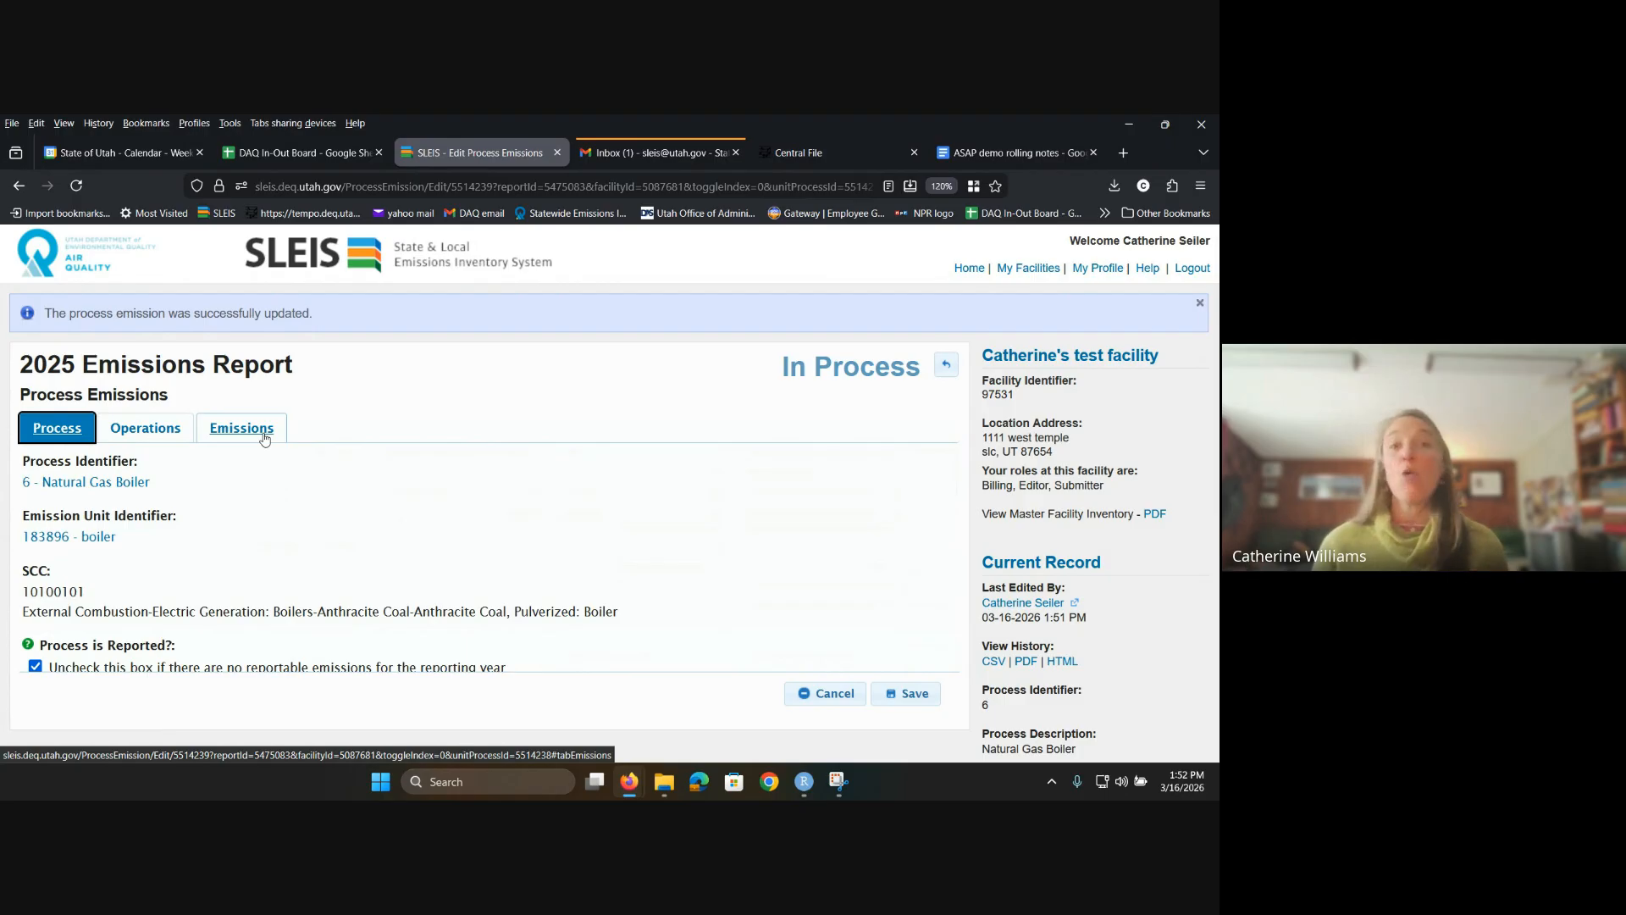
{"action": "scroll", "coordinate": [317, 505], "scroll_direction": "down", "scroll_amount": 3}
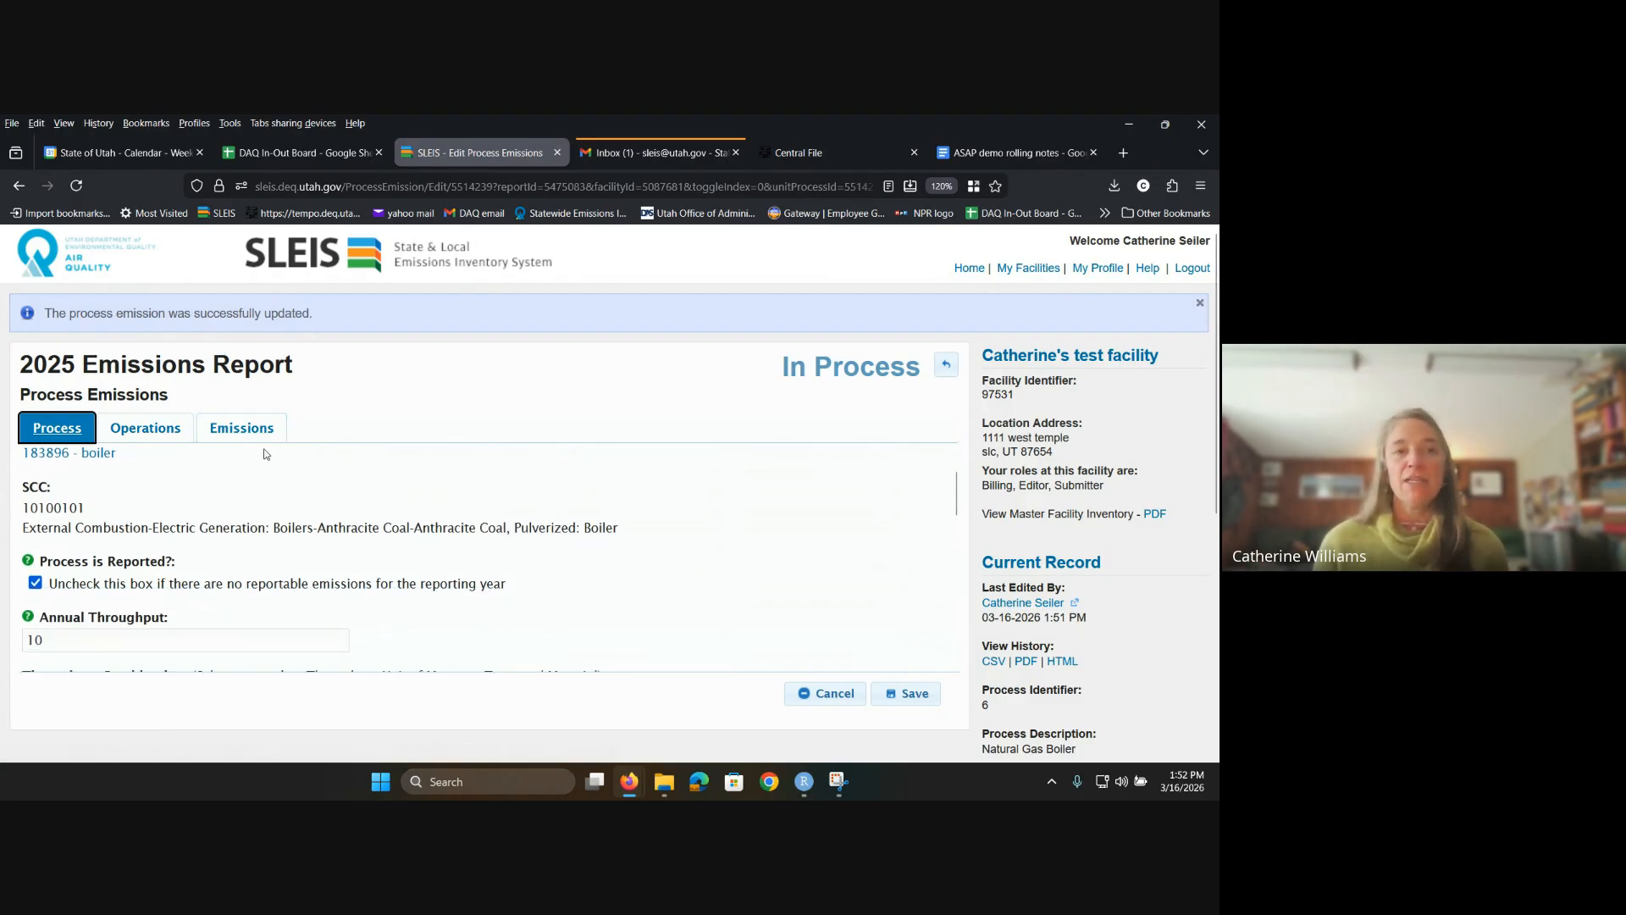
{"action": "scroll", "coordinate": [271, 486], "scroll_direction": "down", "scroll_amount": 5}
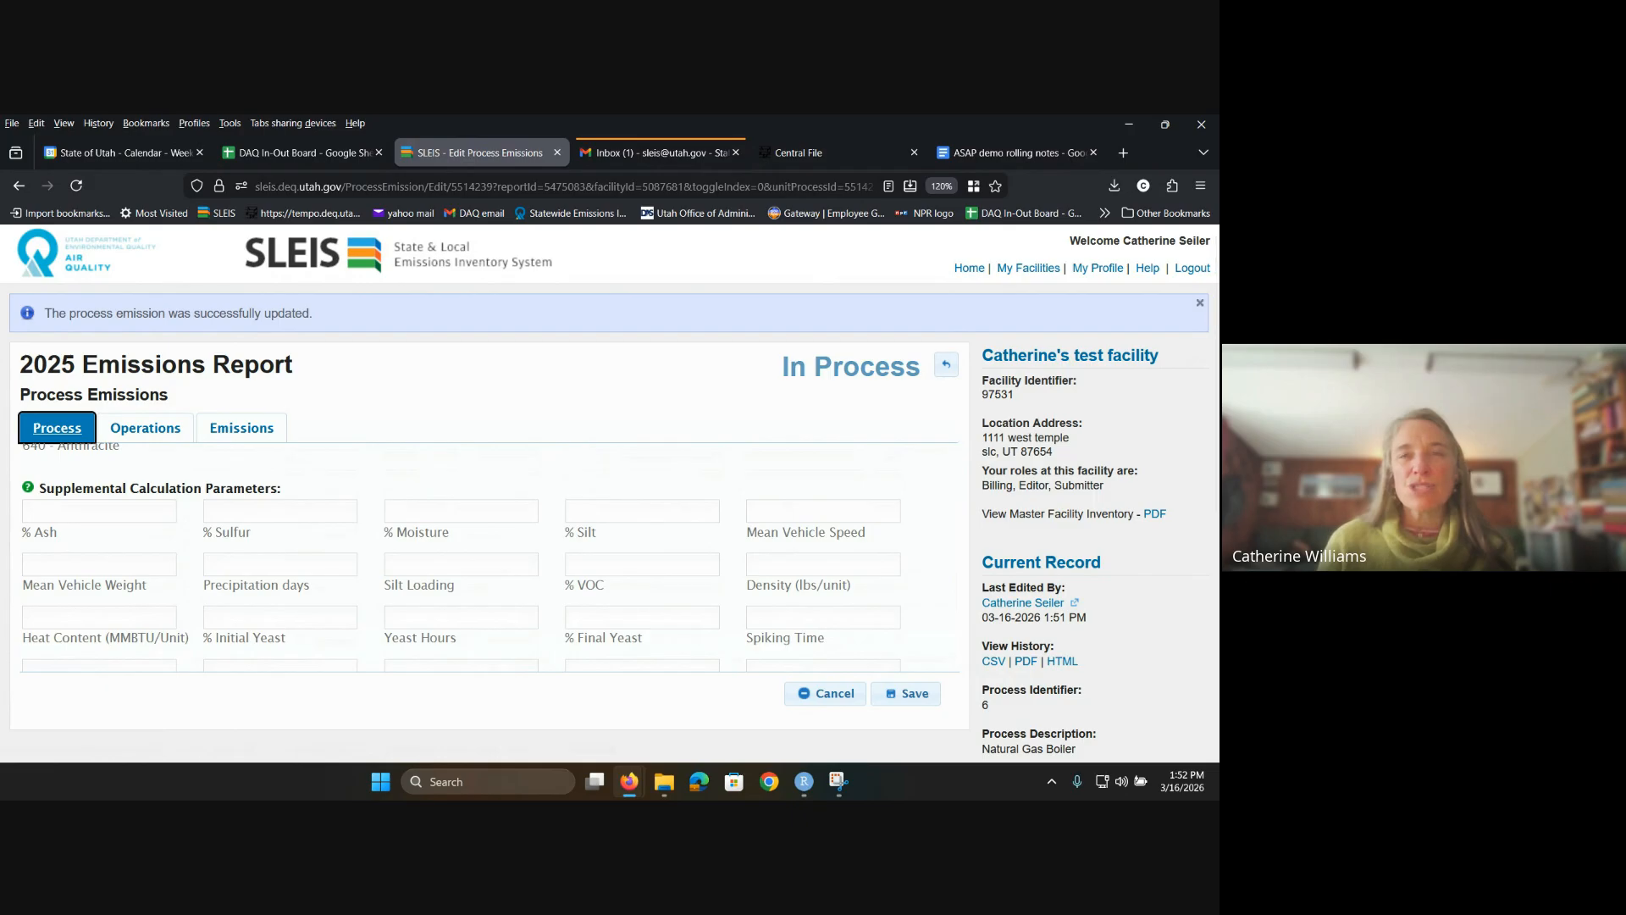
{"action": "left_click", "coordinate": [946, 373]}
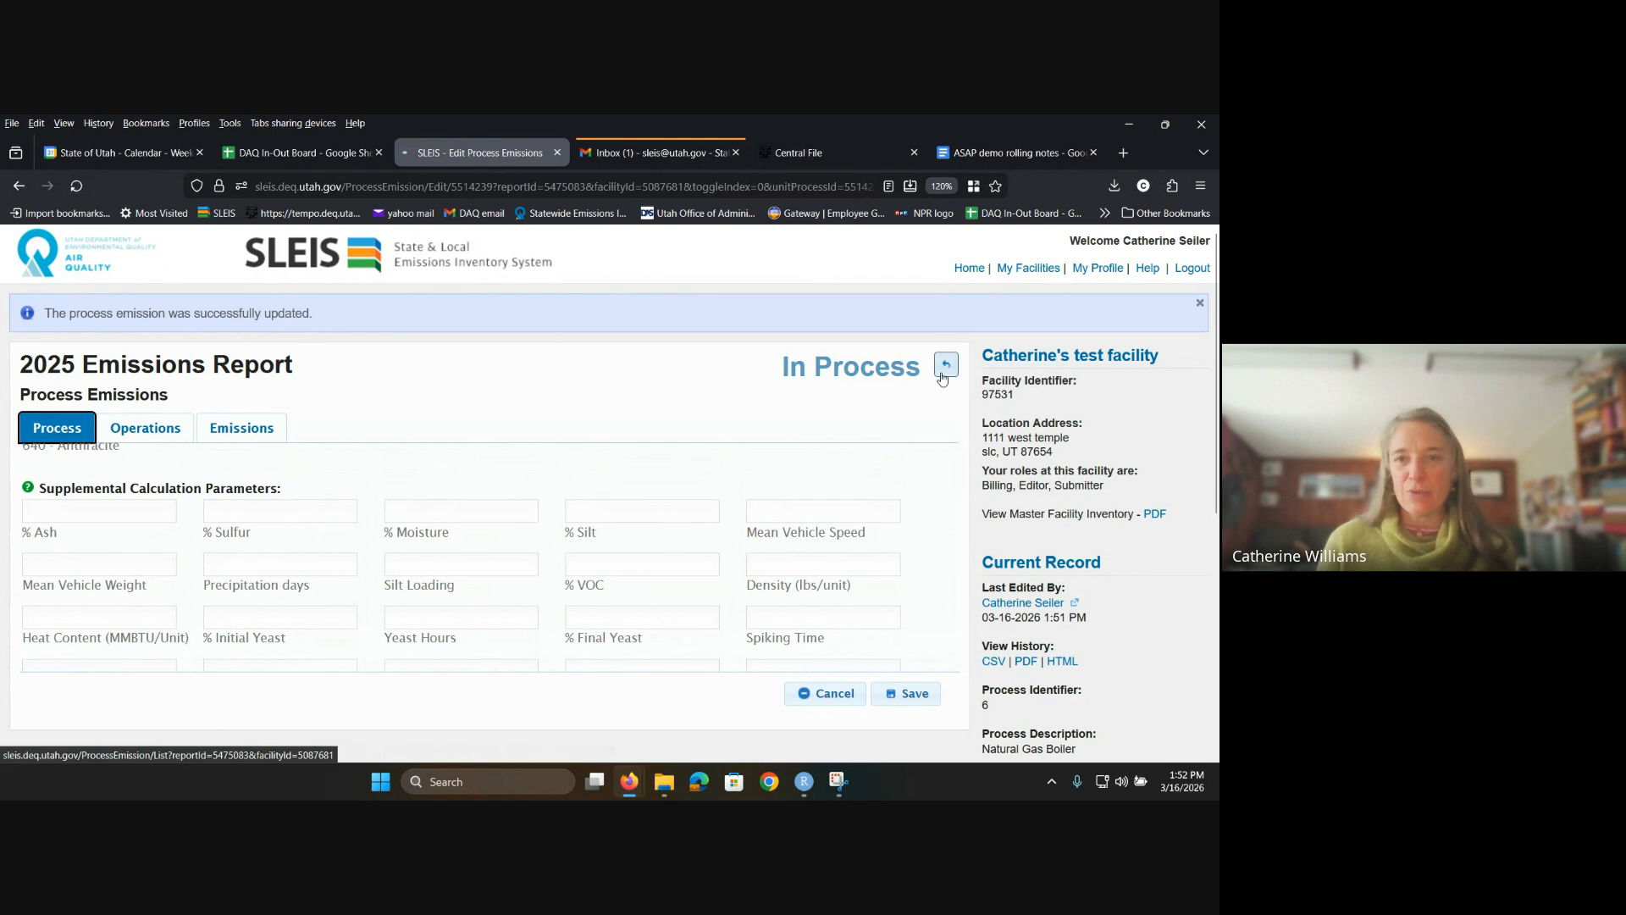
Step: Go back to the 2025 report home and run Validate, which finds no errors
{"action": "left_click", "coordinate": [946, 316]}
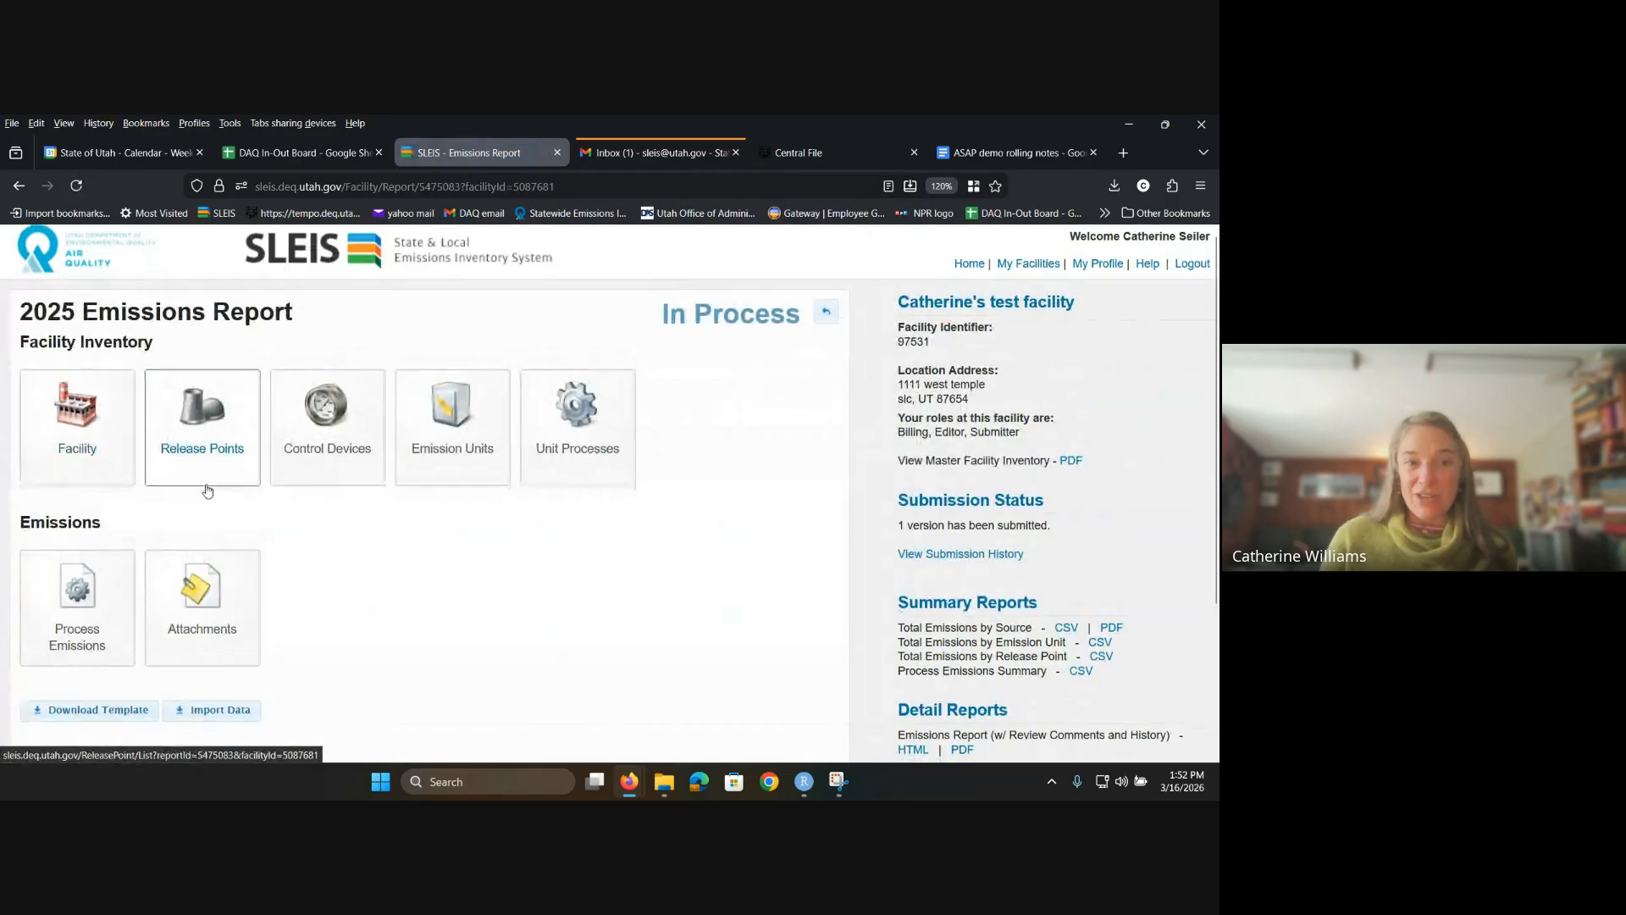
{"action": "scroll", "coordinate": [212, 461], "scroll_direction": "down", "scroll_amount": 3}
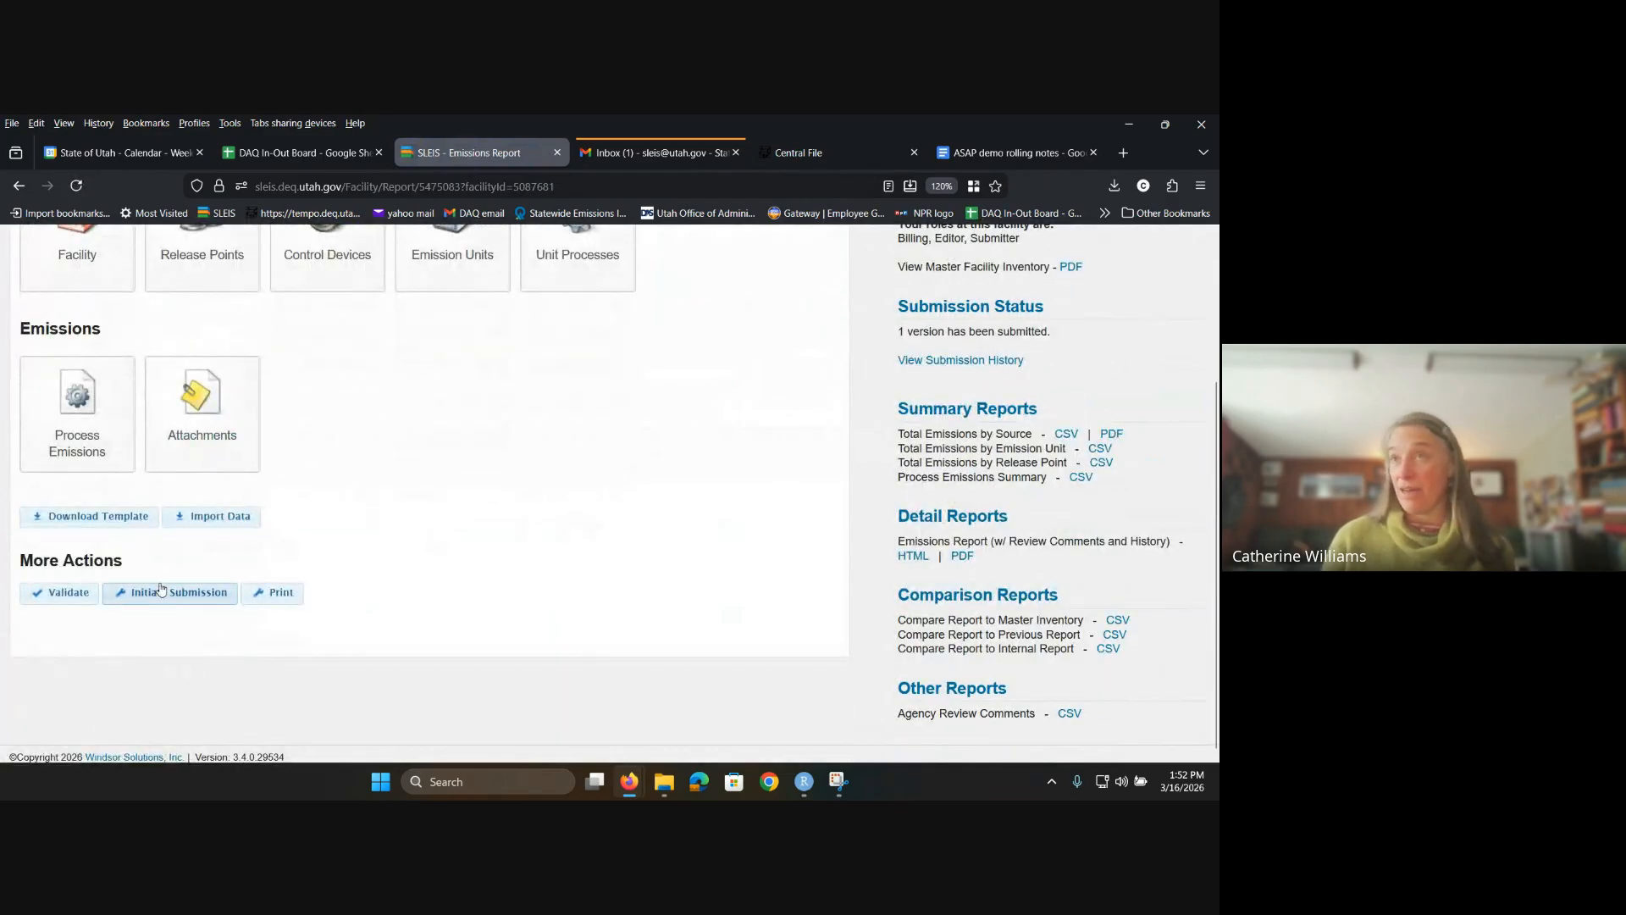
{"action": "left_click", "coordinate": [62, 599]}
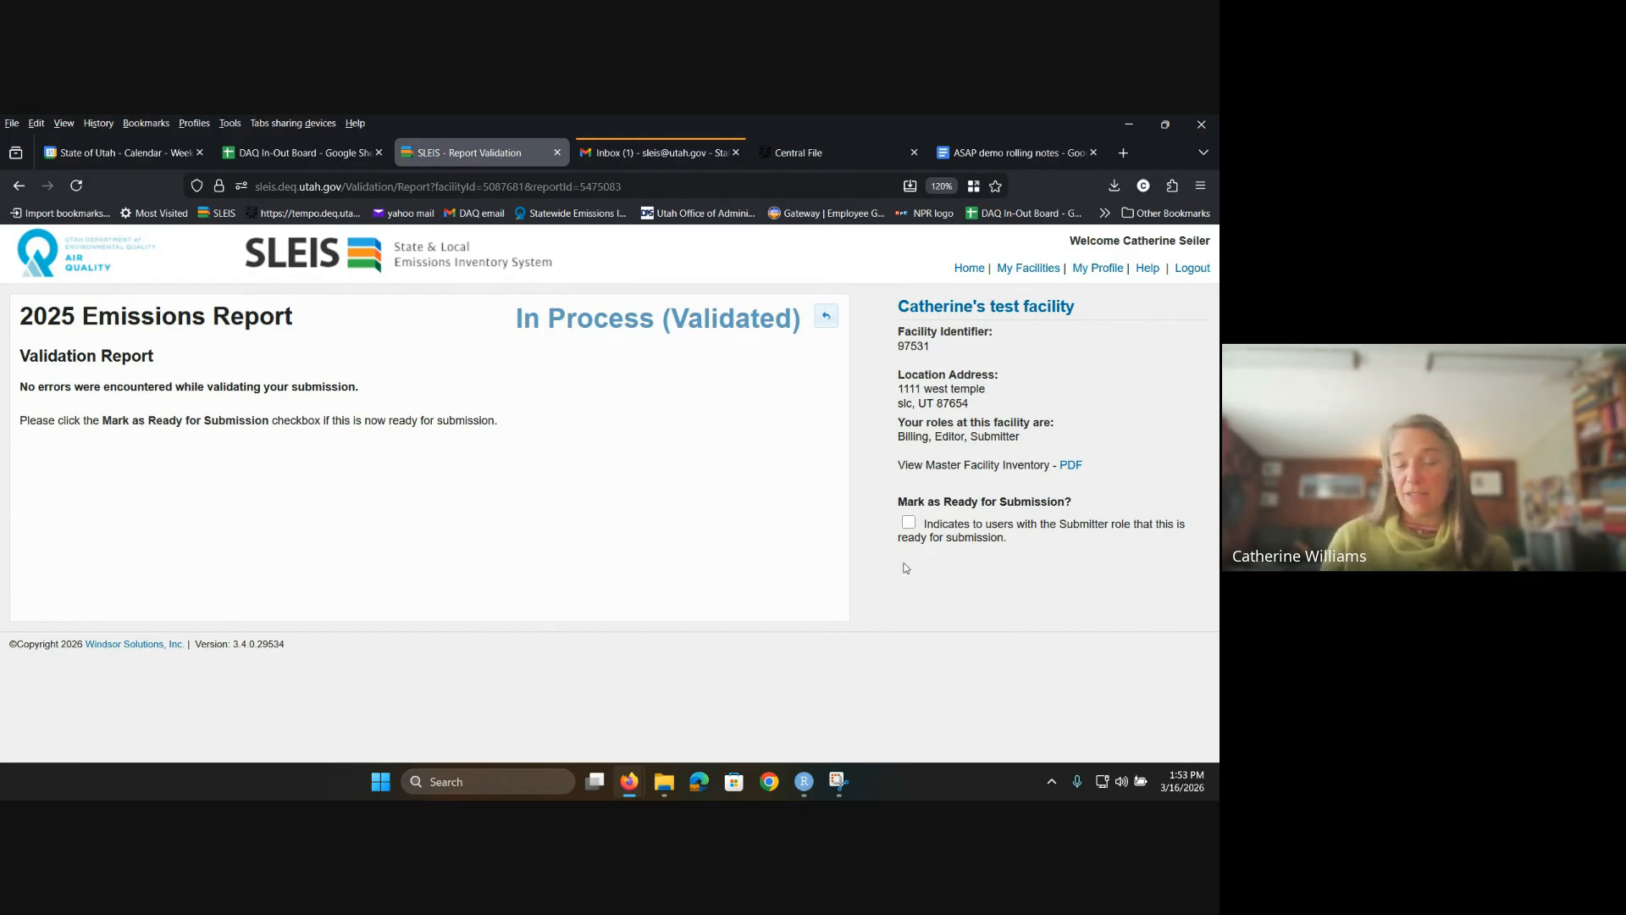
Step: Mark the 2025 report as Ready for Submission, then initiate its submission from the report home
{"action": "left_click", "coordinate": [908, 523]}
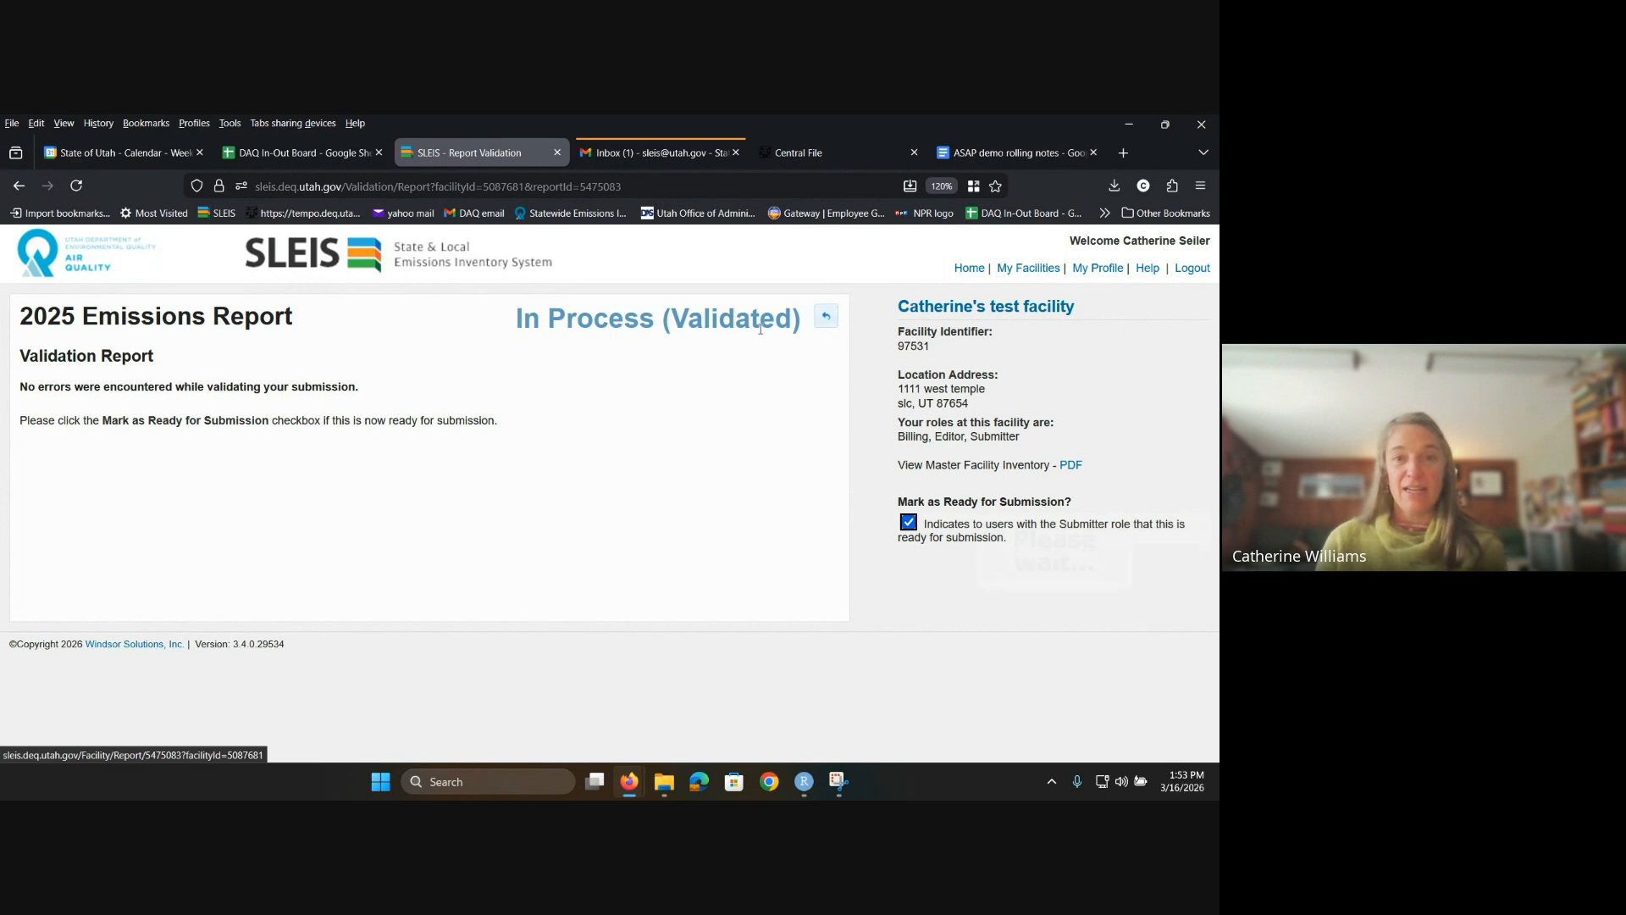
{"action": "left_click", "coordinate": [826, 316]}
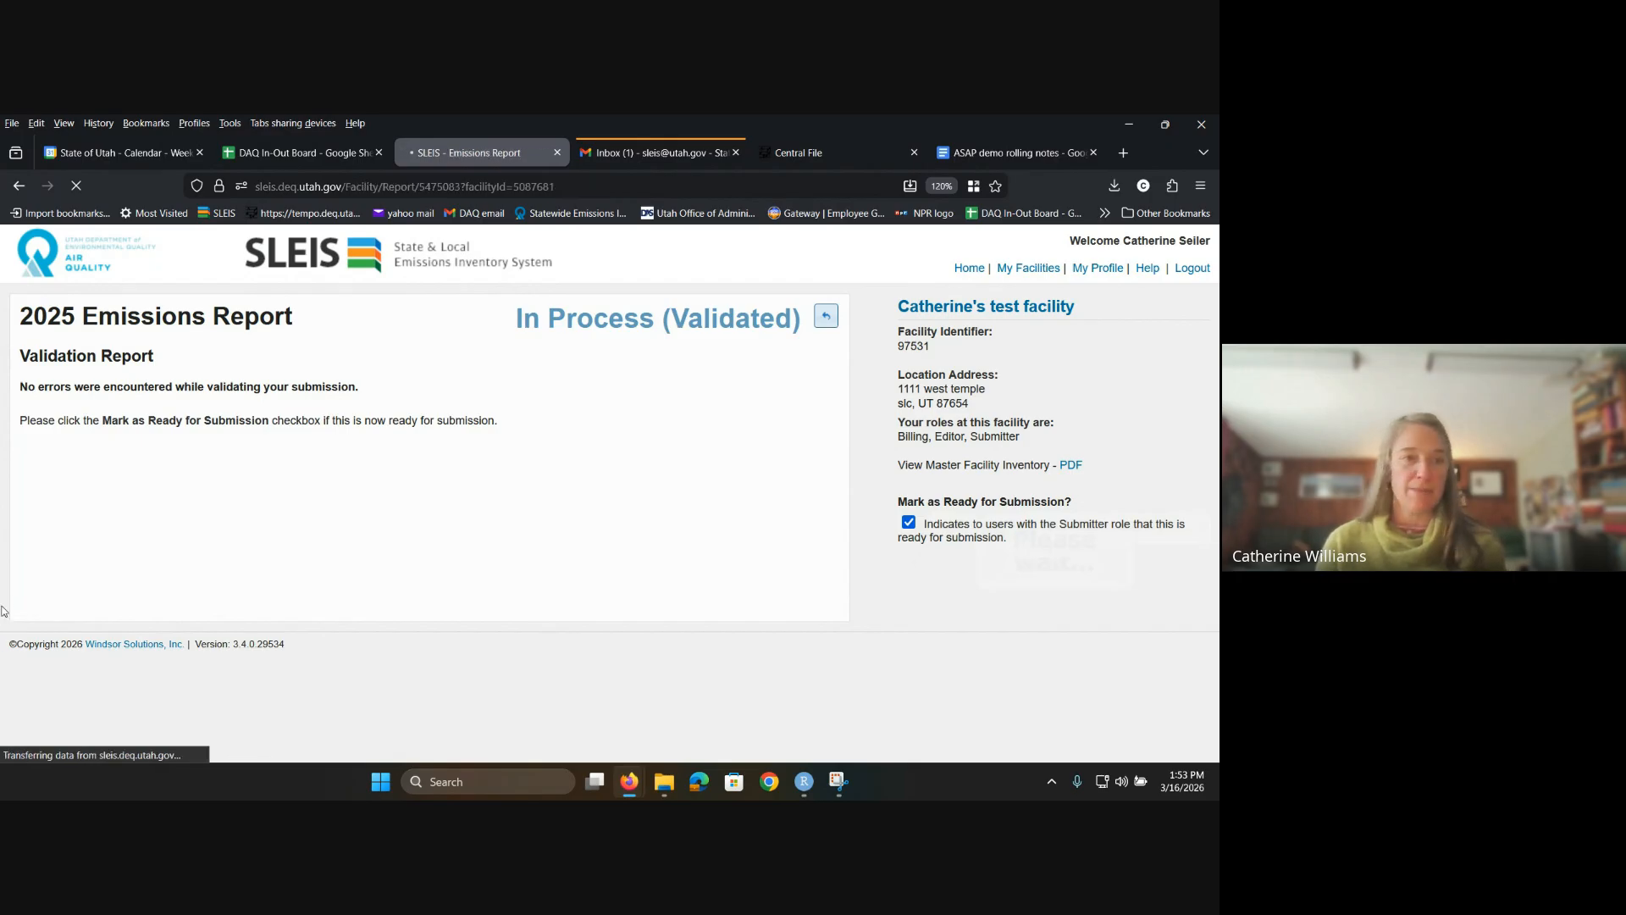
{"action": "scroll", "coordinate": [105, 665], "scroll_direction": "down", "scroll_amount": 2}
{"action": "scroll", "coordinate": [105, 665], "scroll_direction": "down", "scroll_amount": 1}
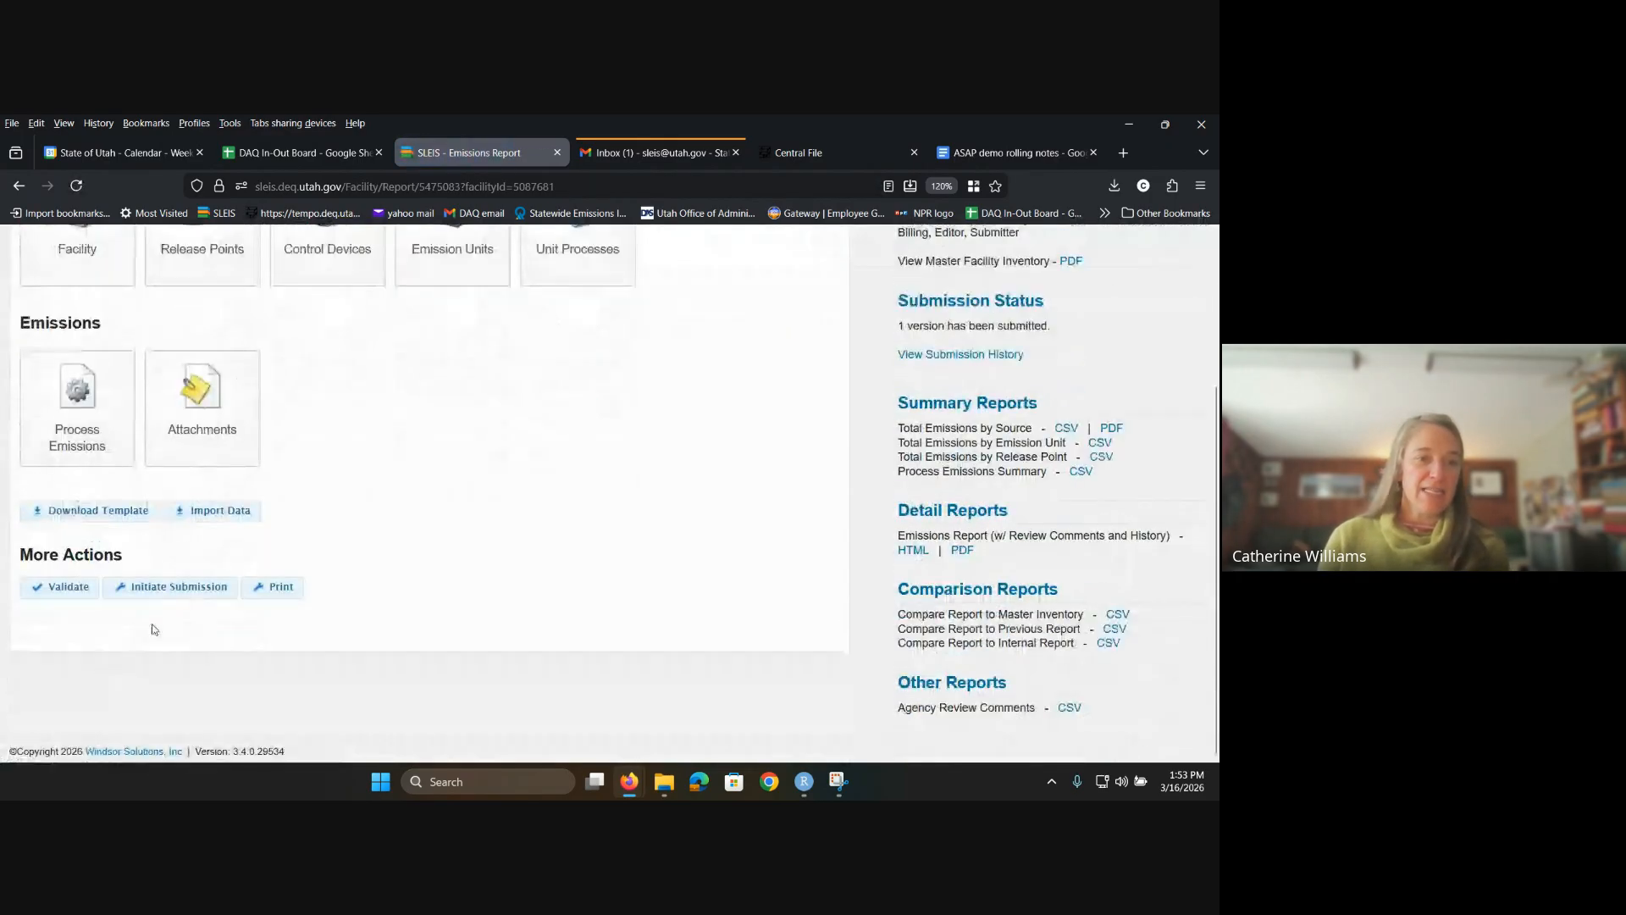
{"action": "left_click", "coordinate": [169, 592]}
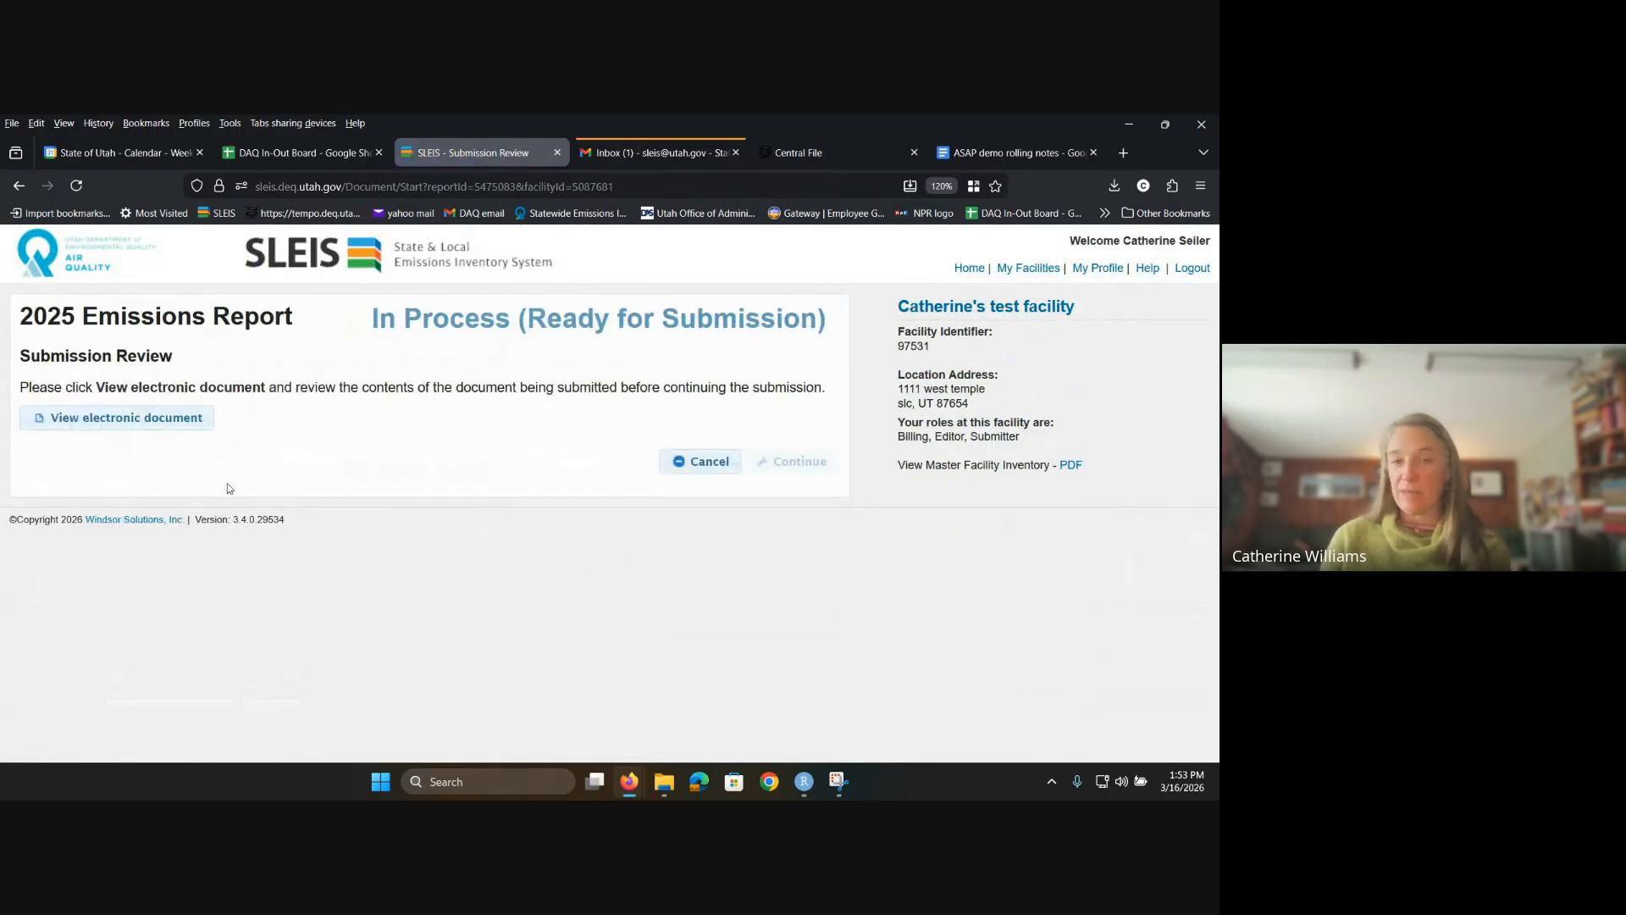
Step: View the electronic report document and save its PDF copy to Documents
{"action": "left_click", "coordinate": [157, 430]}
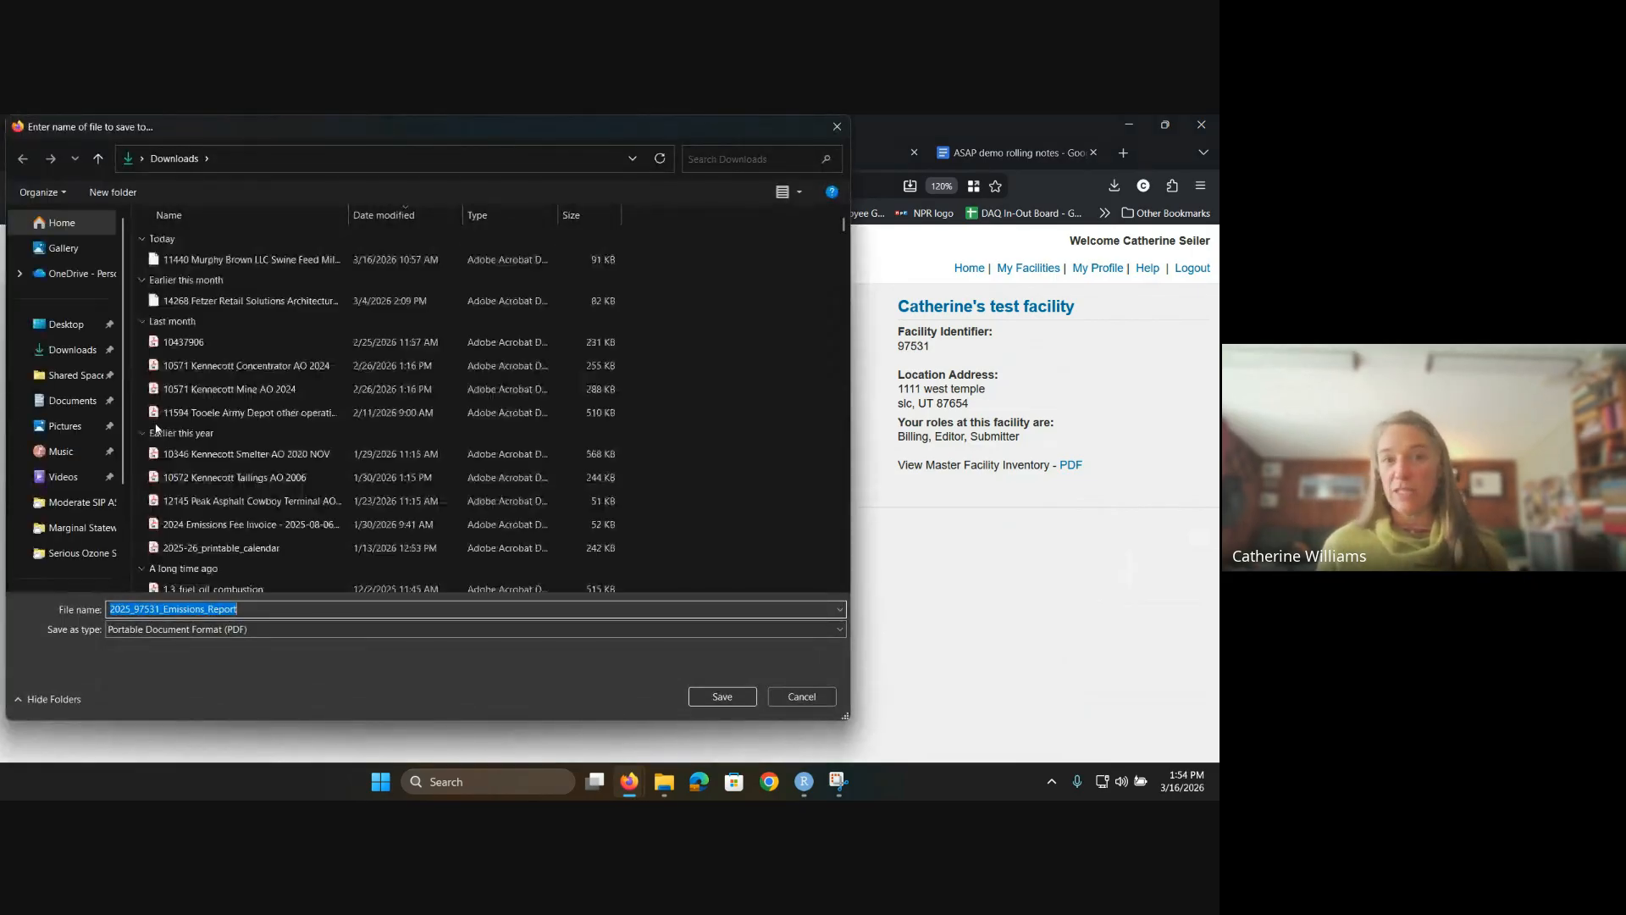
{"action": "left_click", "coordinate": [94, 411]}
{"action": "left_click", "coordinate": [801, 696]}
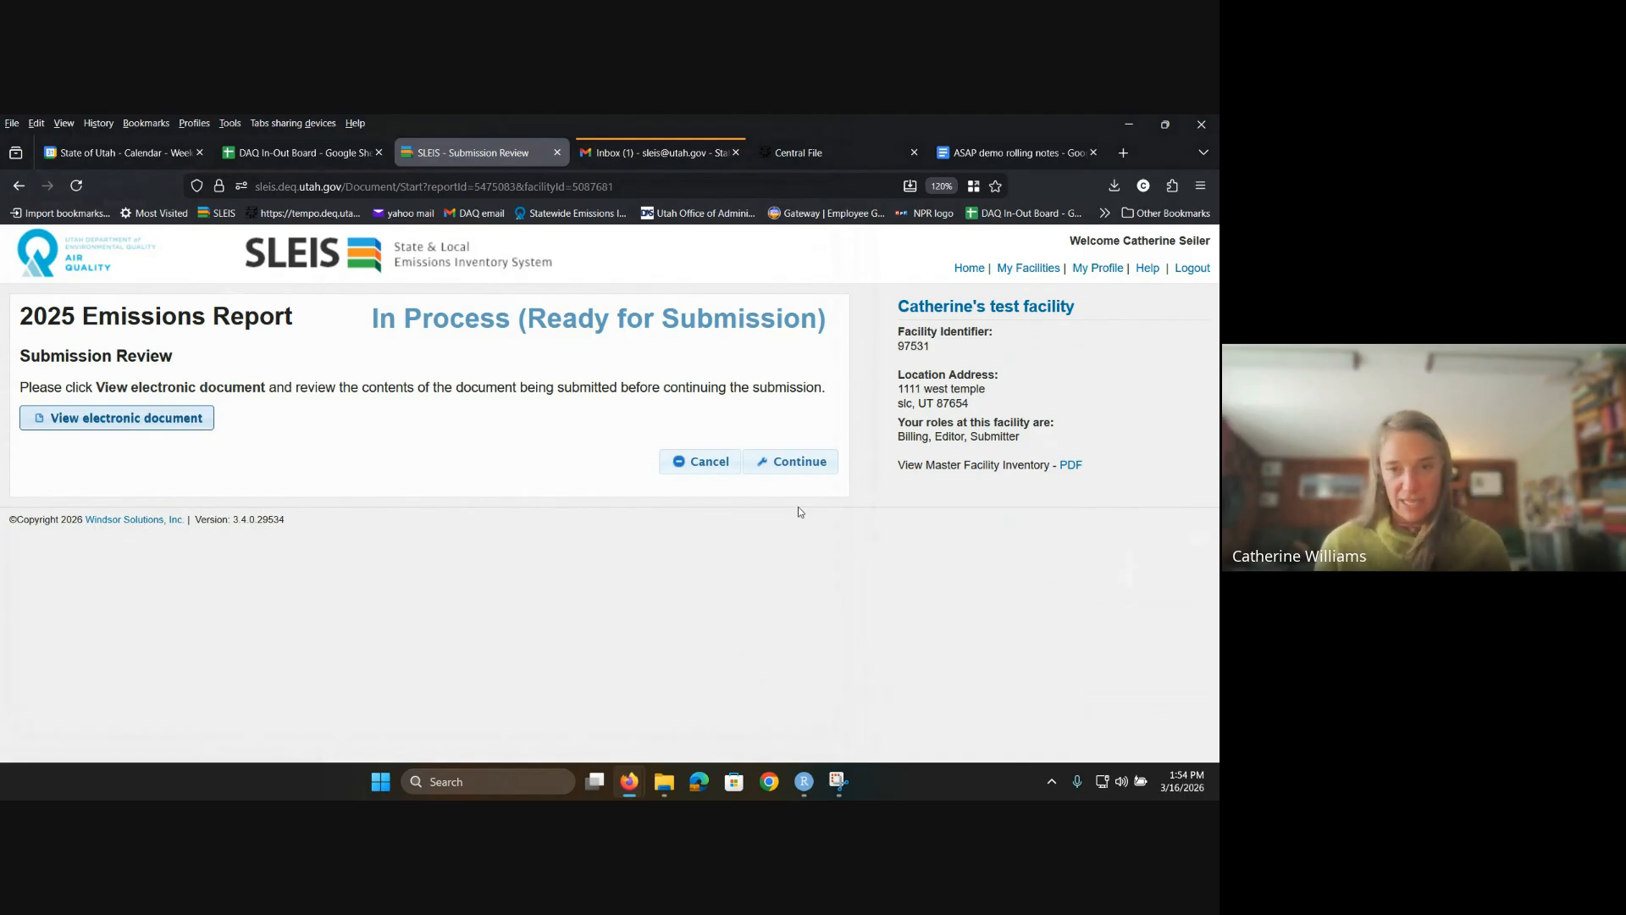
Step: Certify account ownership, facility submission authority and report accuracy, then continue to signing
{"action": "left_click", "coordinate": [800, 461]}
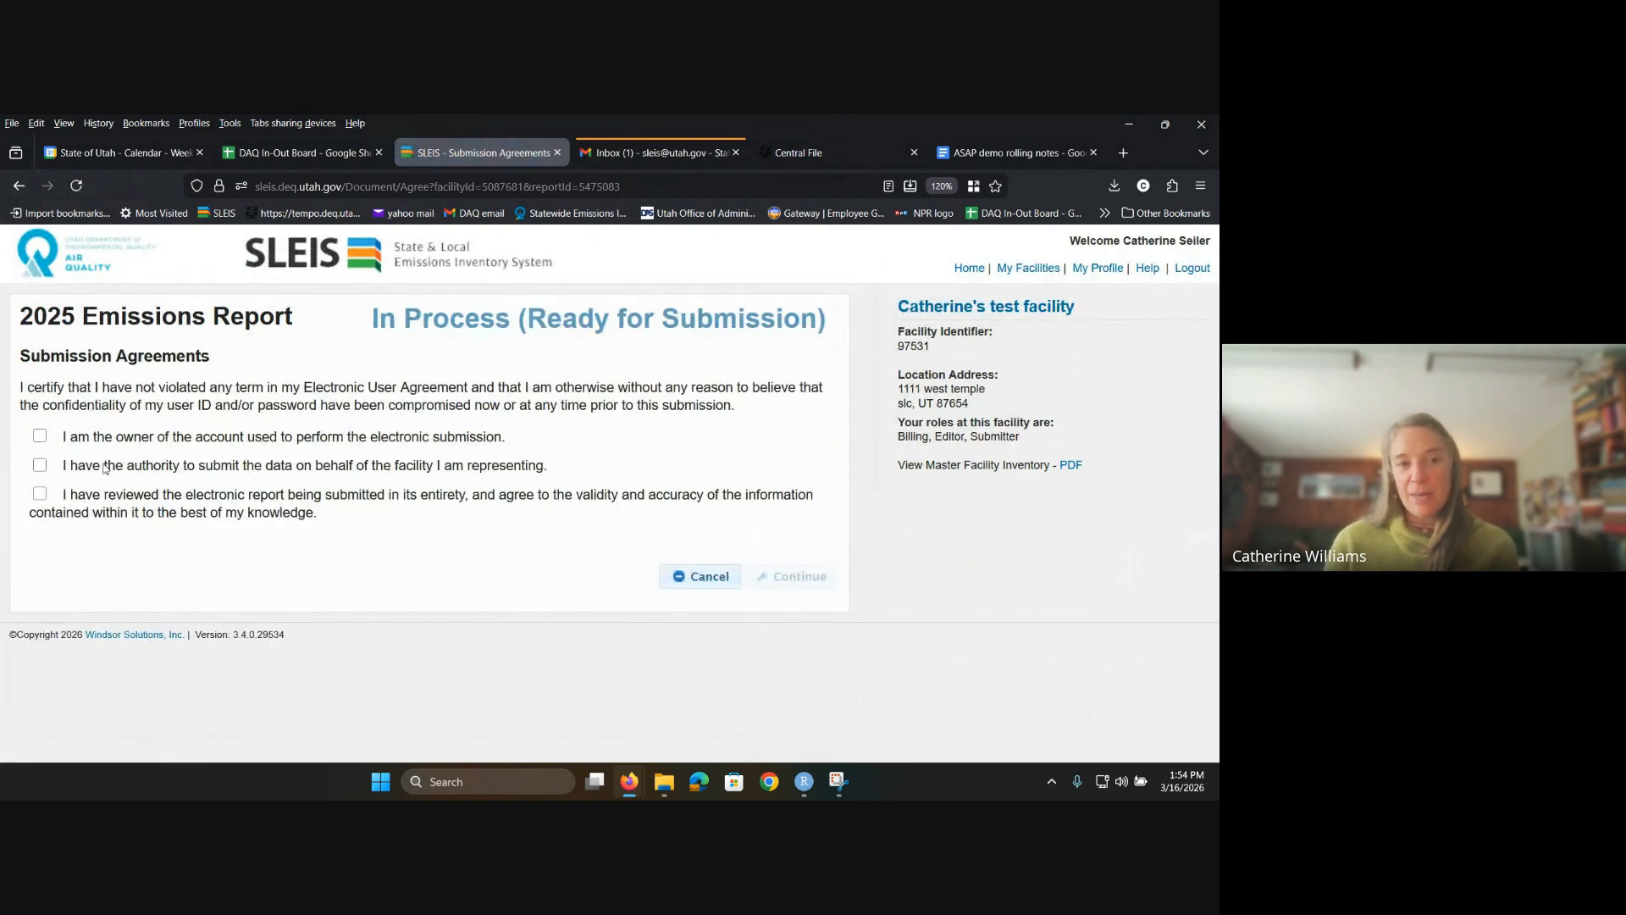
{"action": "left_click", "coordinate": [40, 437]}
{"action": "left_click", "coordinate": [40, 465]}
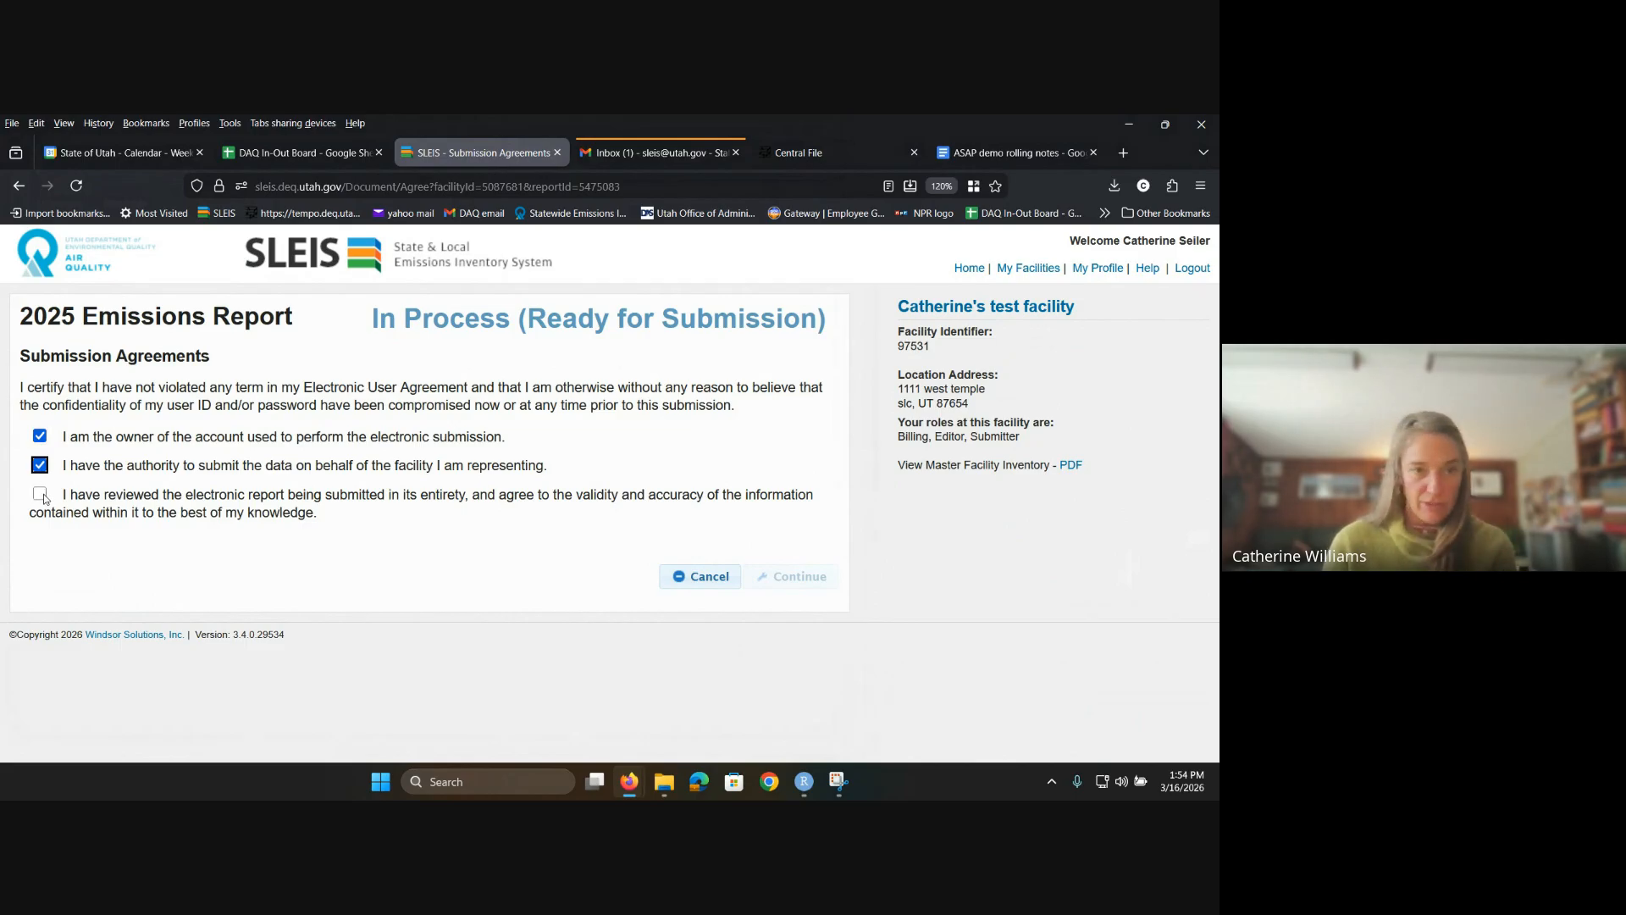
{"action": "left_click", "coordinate": [41, 495]}
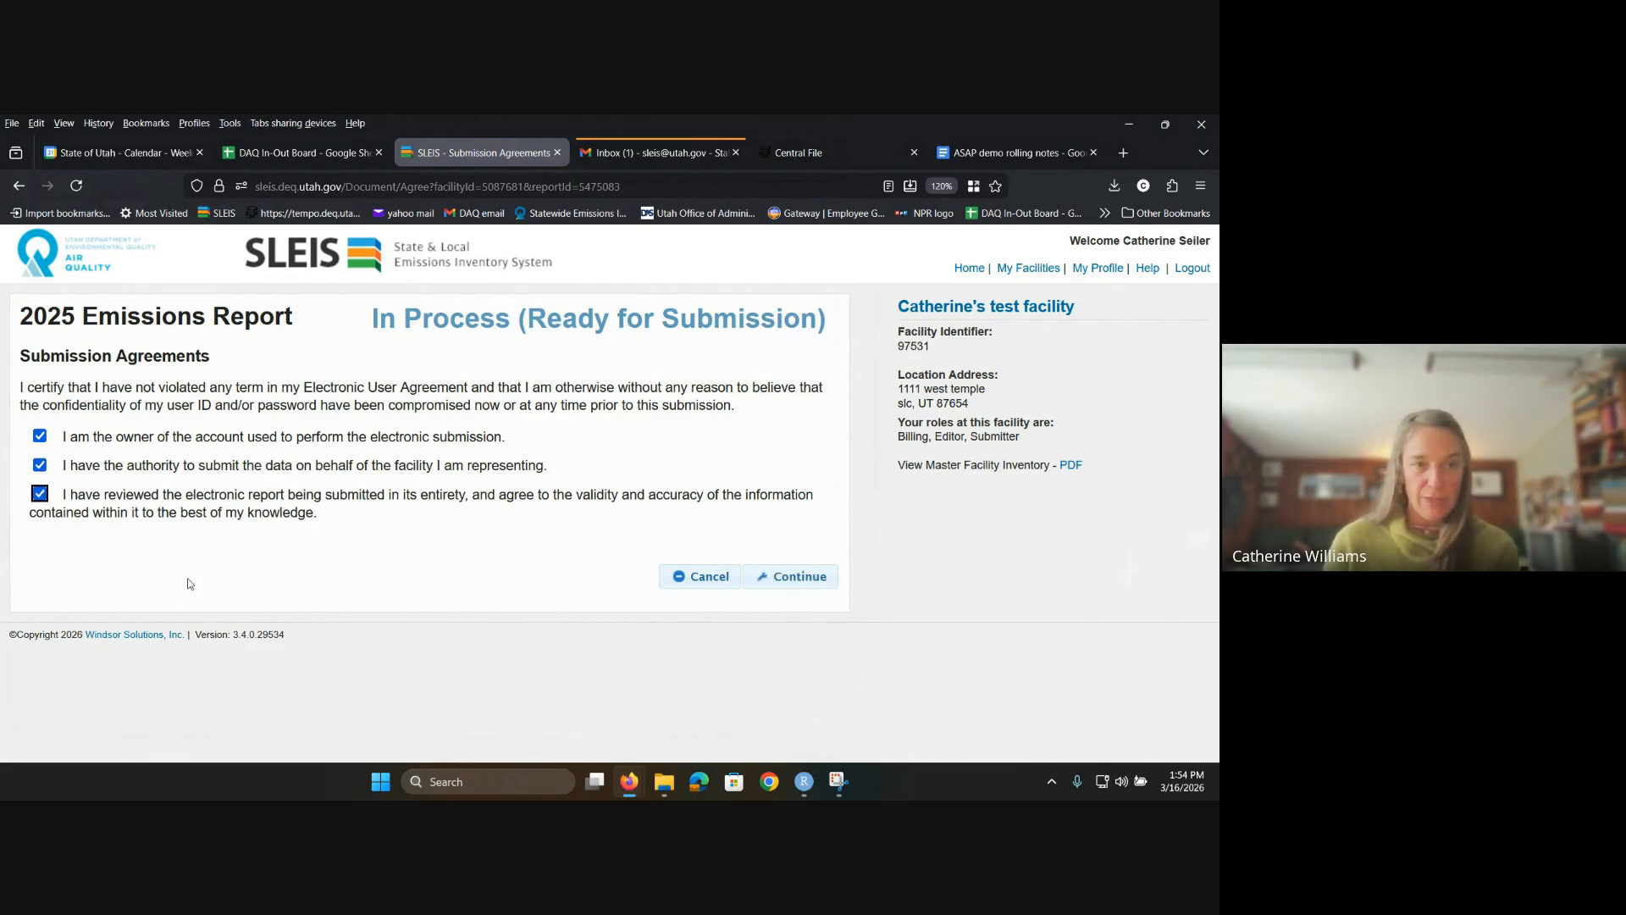
{"action": "left_click", "coordinate": [807, 584]}
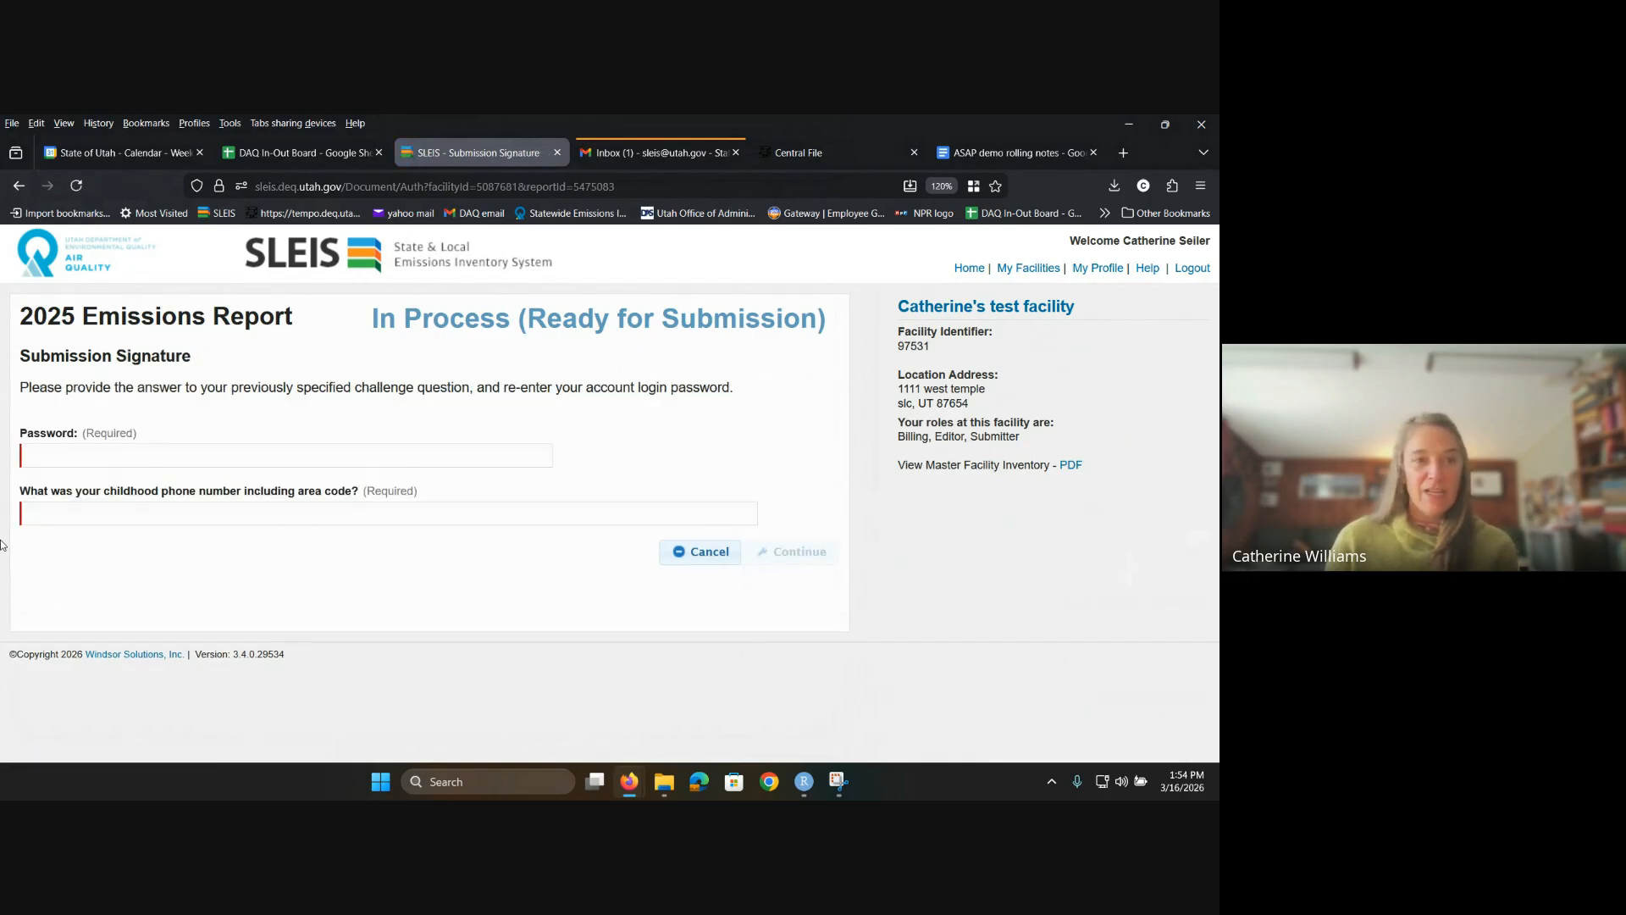
Step: Sign using the saved account password and the challenge answer; SLEIS rejects the credentials
{"action": "left_click", "coordinate": [99, 455]}
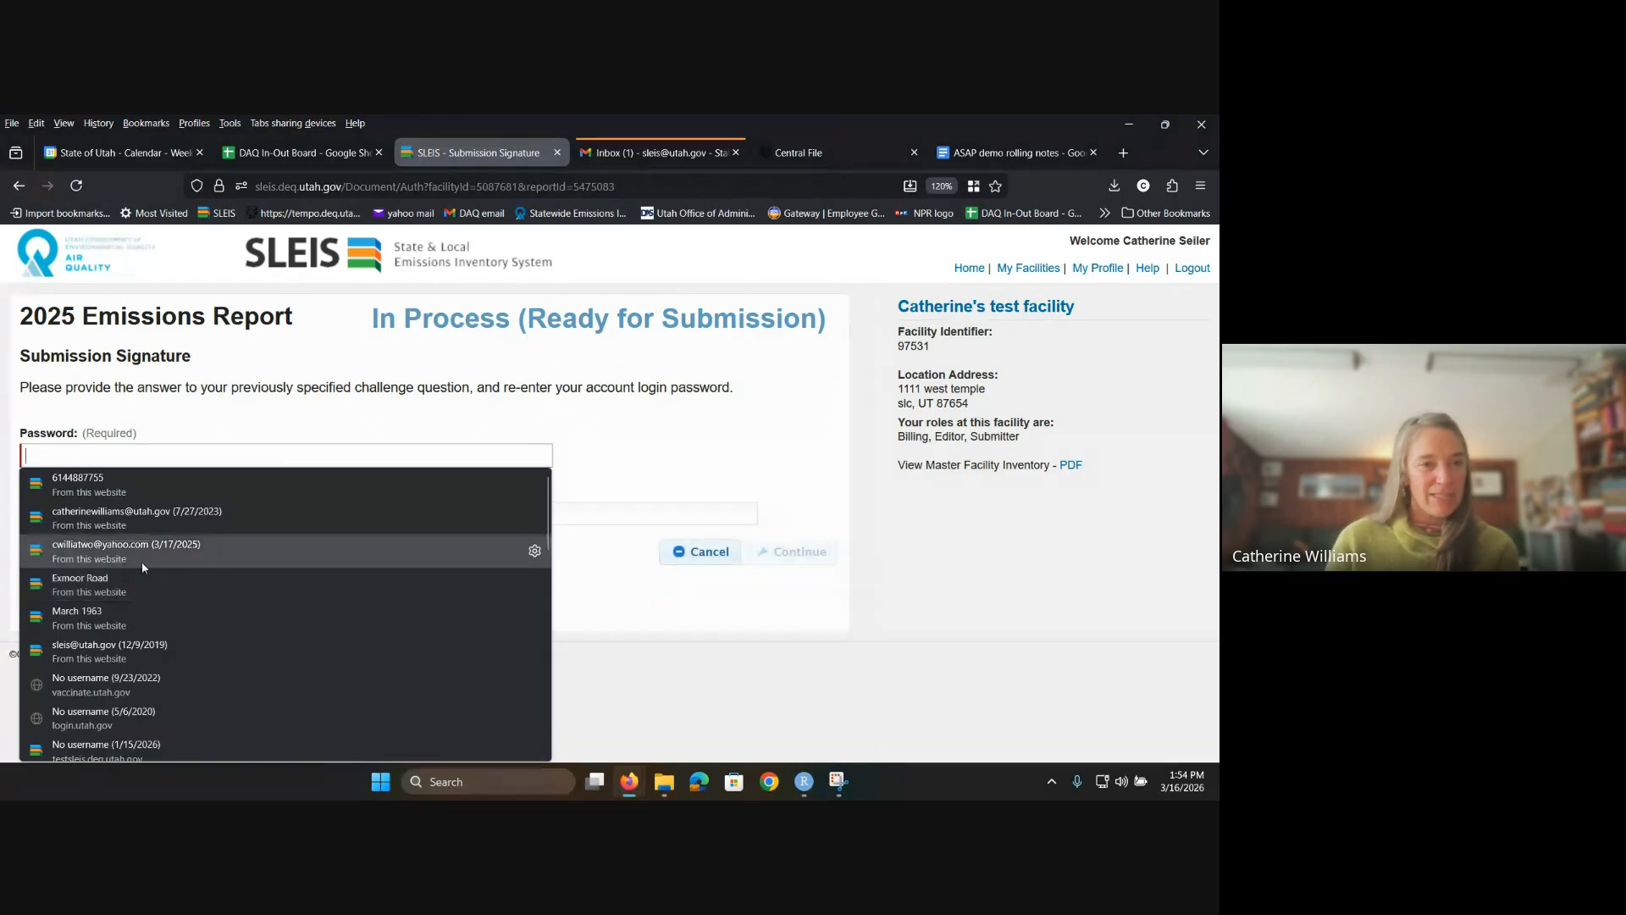
{"action": "left_click", "coordinate": [141, 561]}
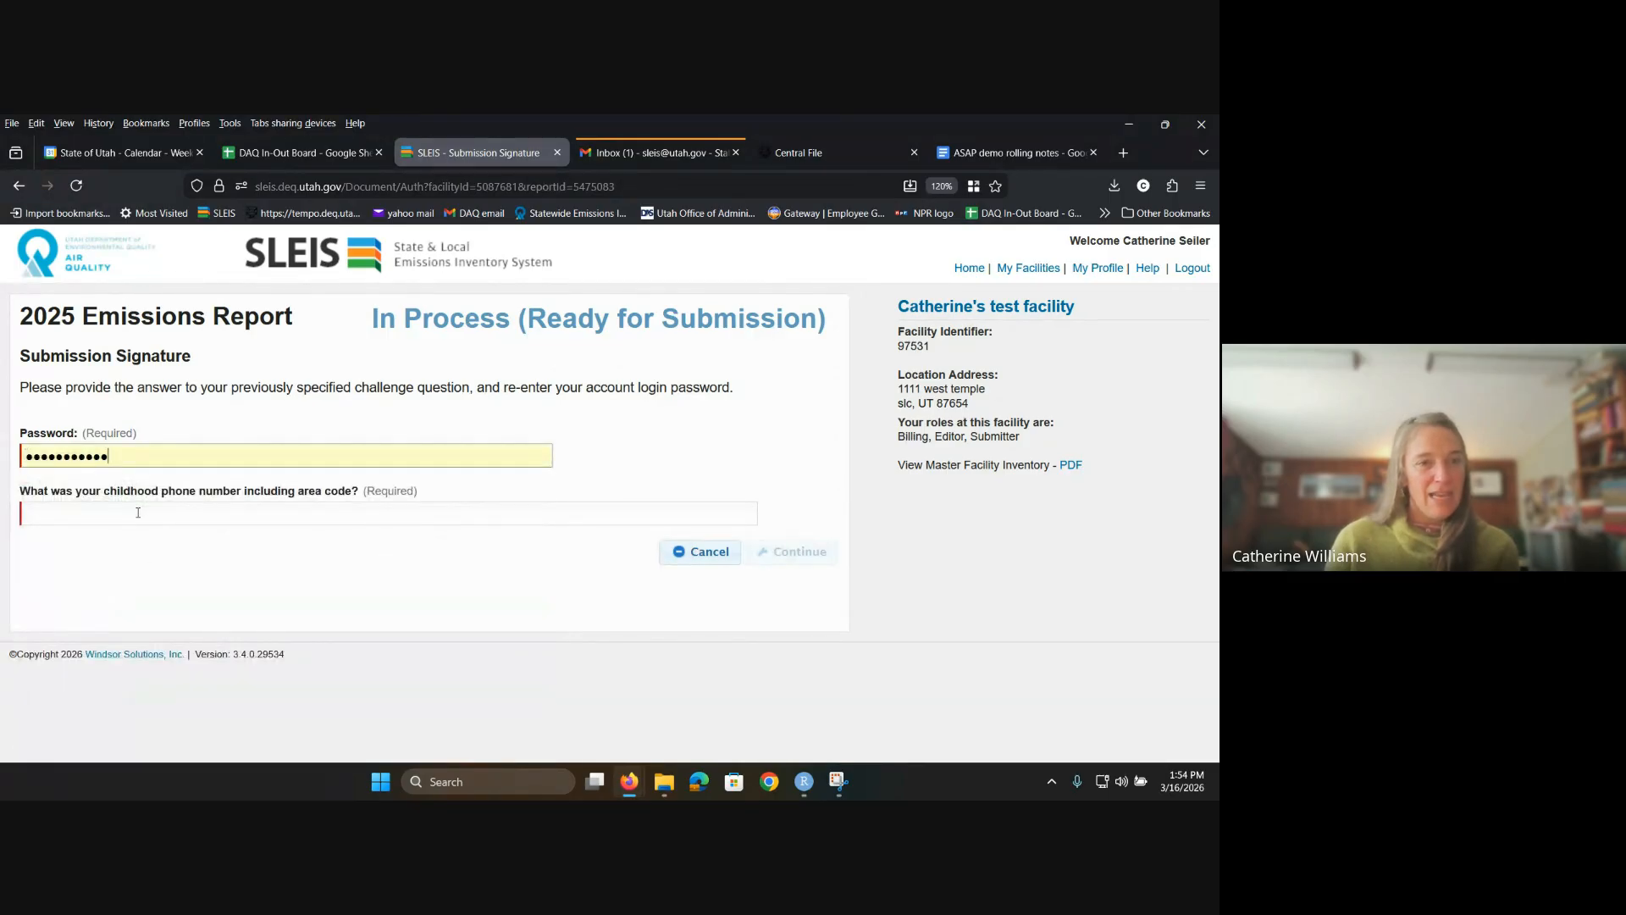
{"action": "left_click", "coordinate": [136, 509]}
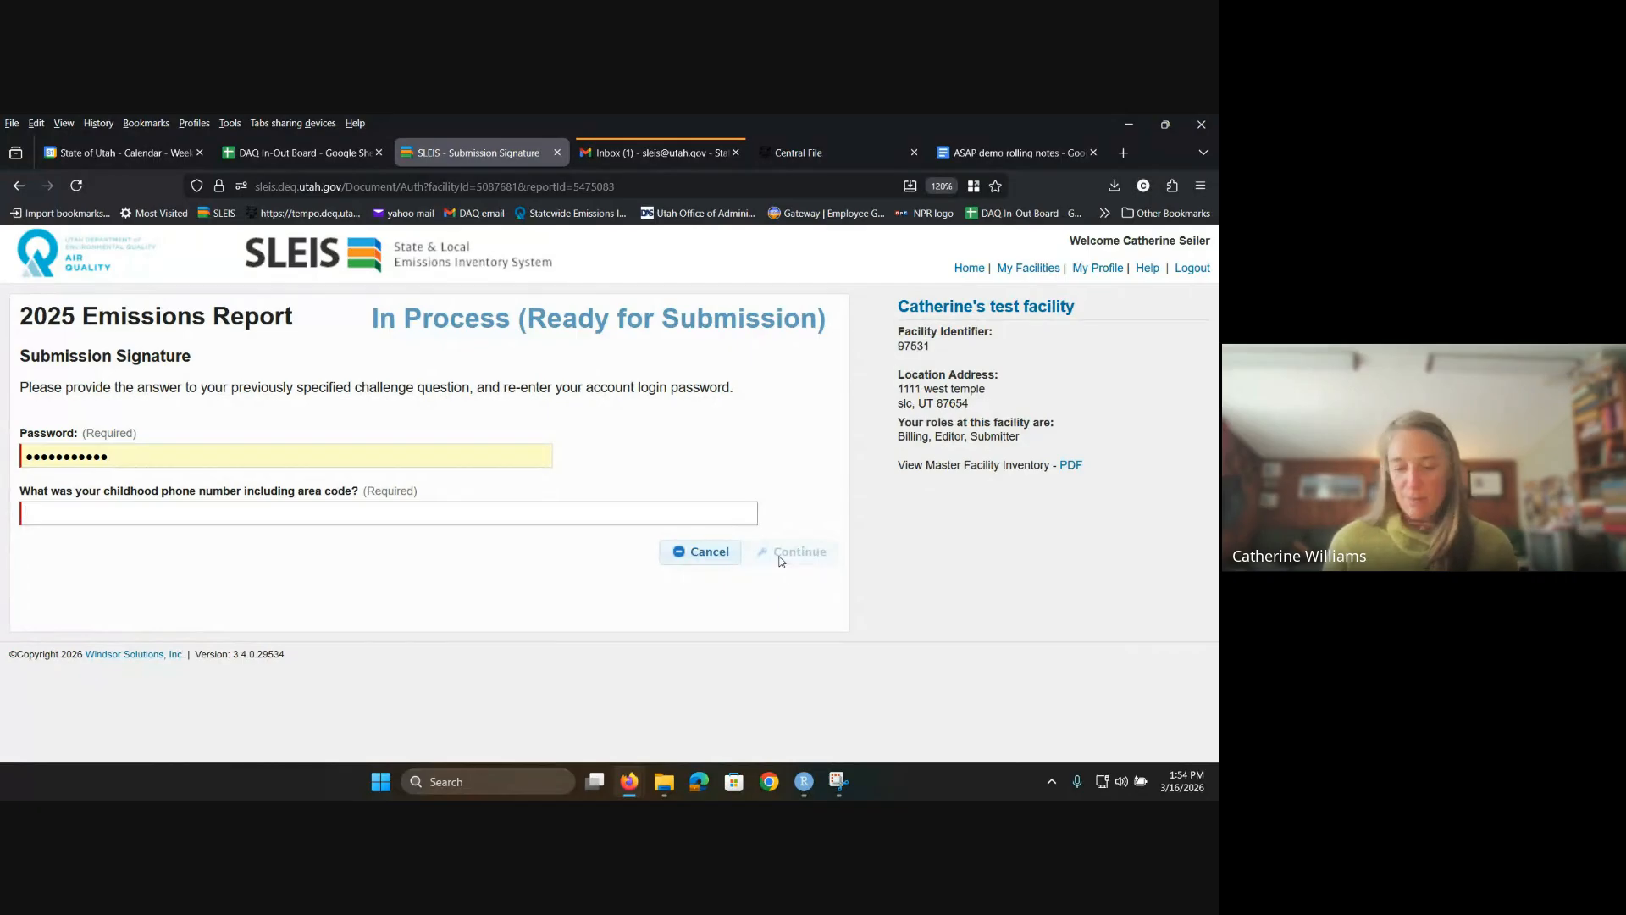
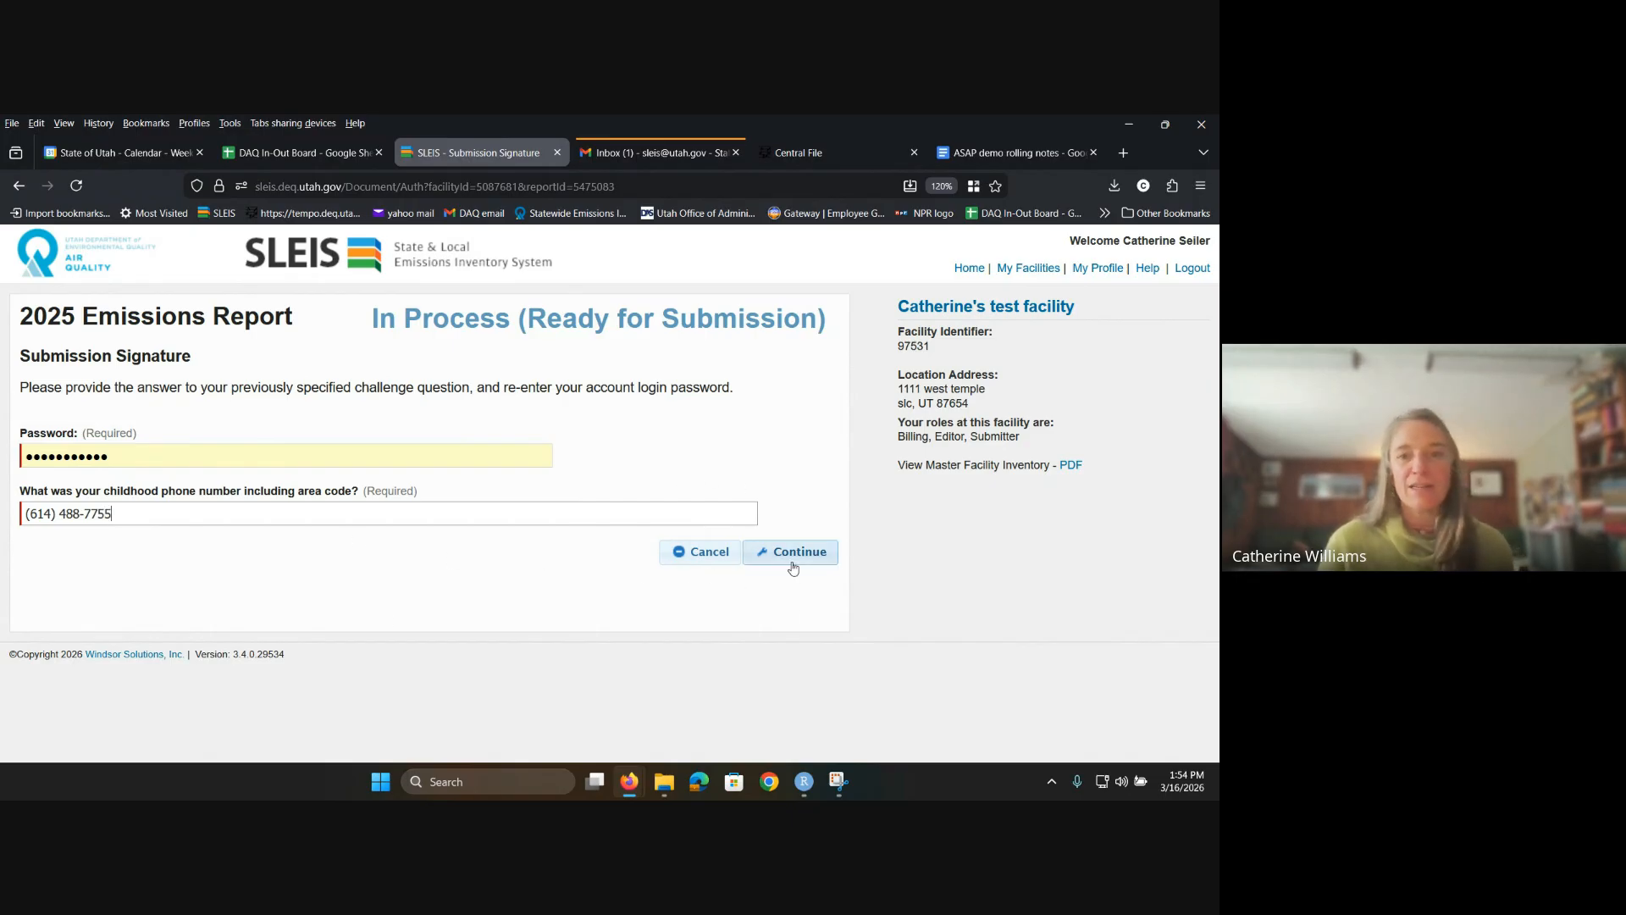
{"action": "left_click", "coordinate": [793, 561]}
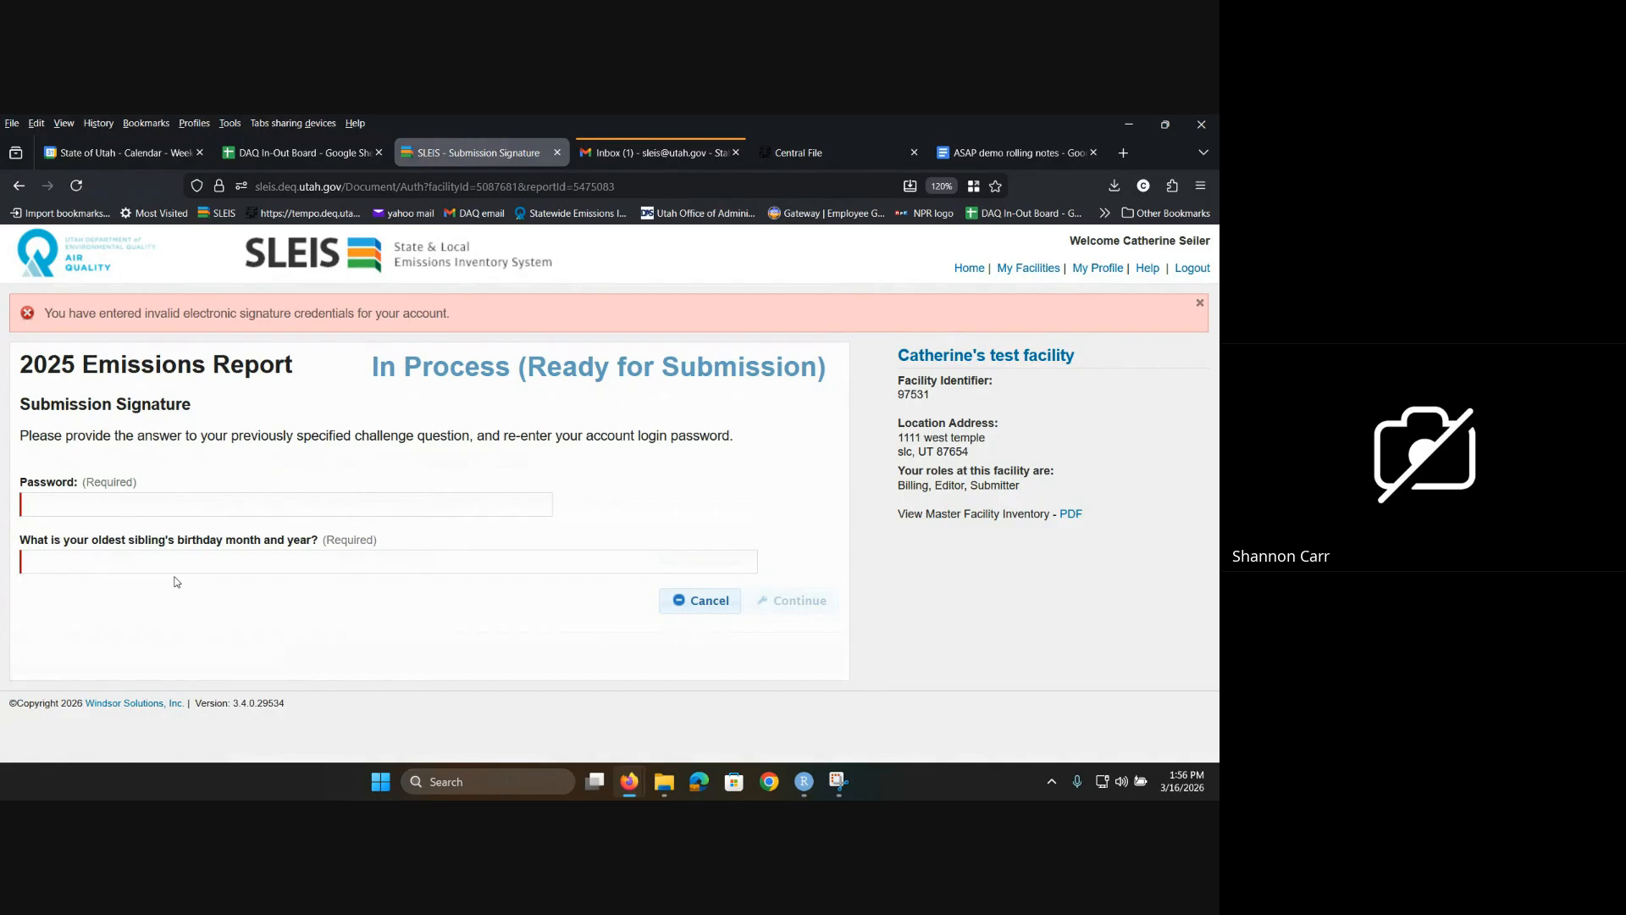
Step: Cancel the Submission Signature form to get back to the 2025 report overview
{"action": "key", "text": "XF86AudioRaiseVolume"}
{"action": "left_click", "coordinate": [703, 603]}
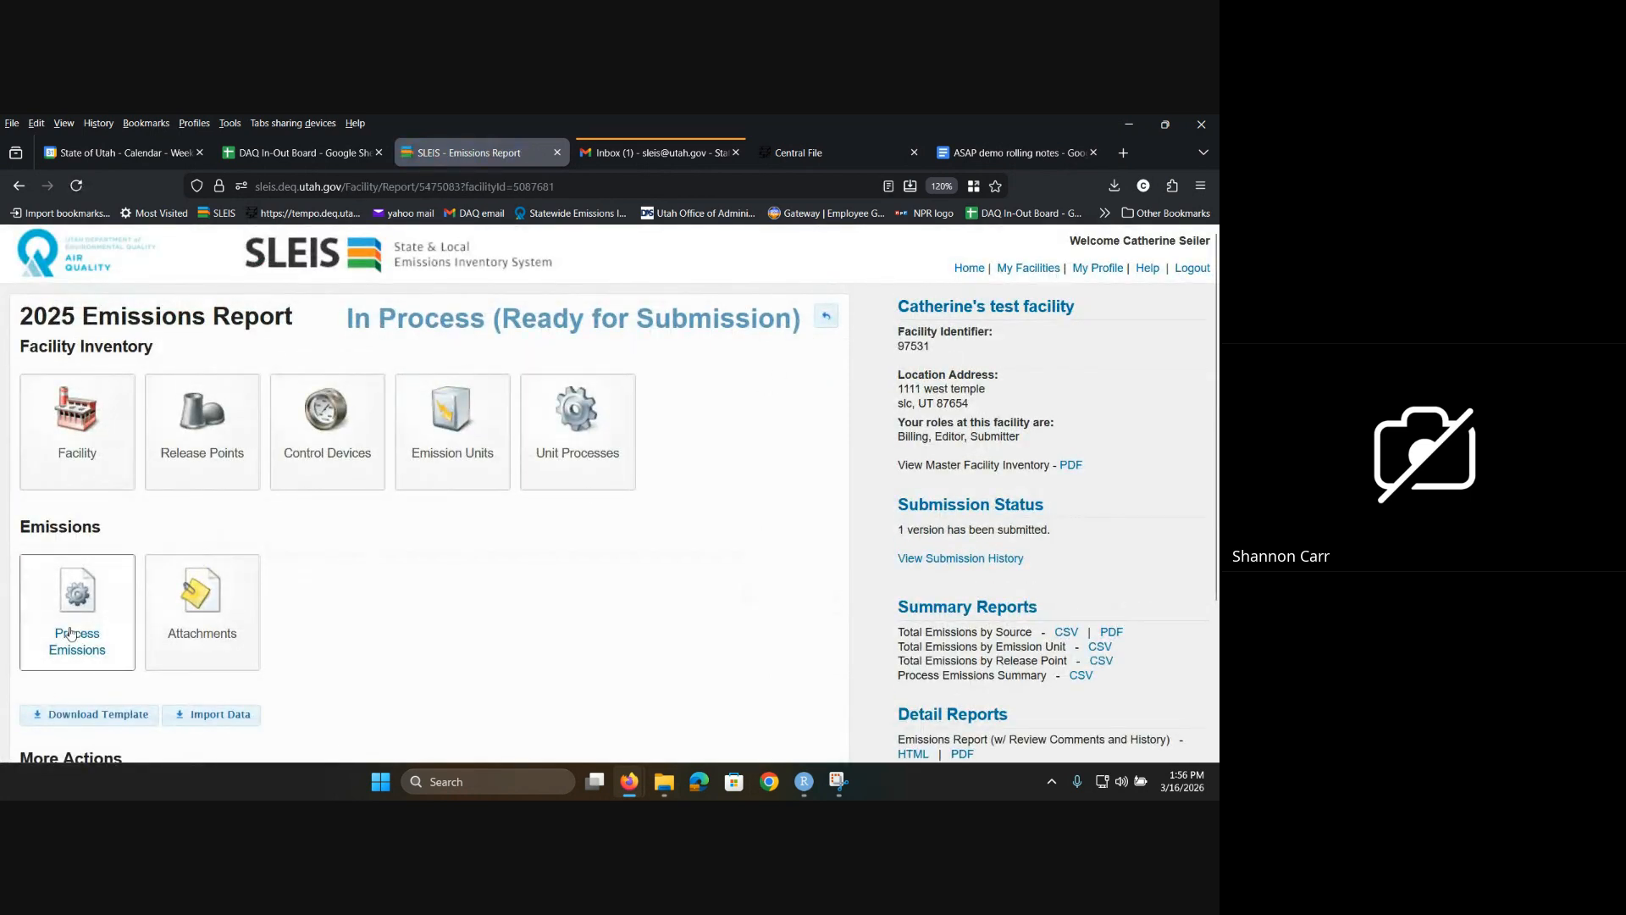
Step: Open the Process Emissions list and edit the Natural Gas Boiler record
{"action": "left_click", "coordinate": [108, 622]}
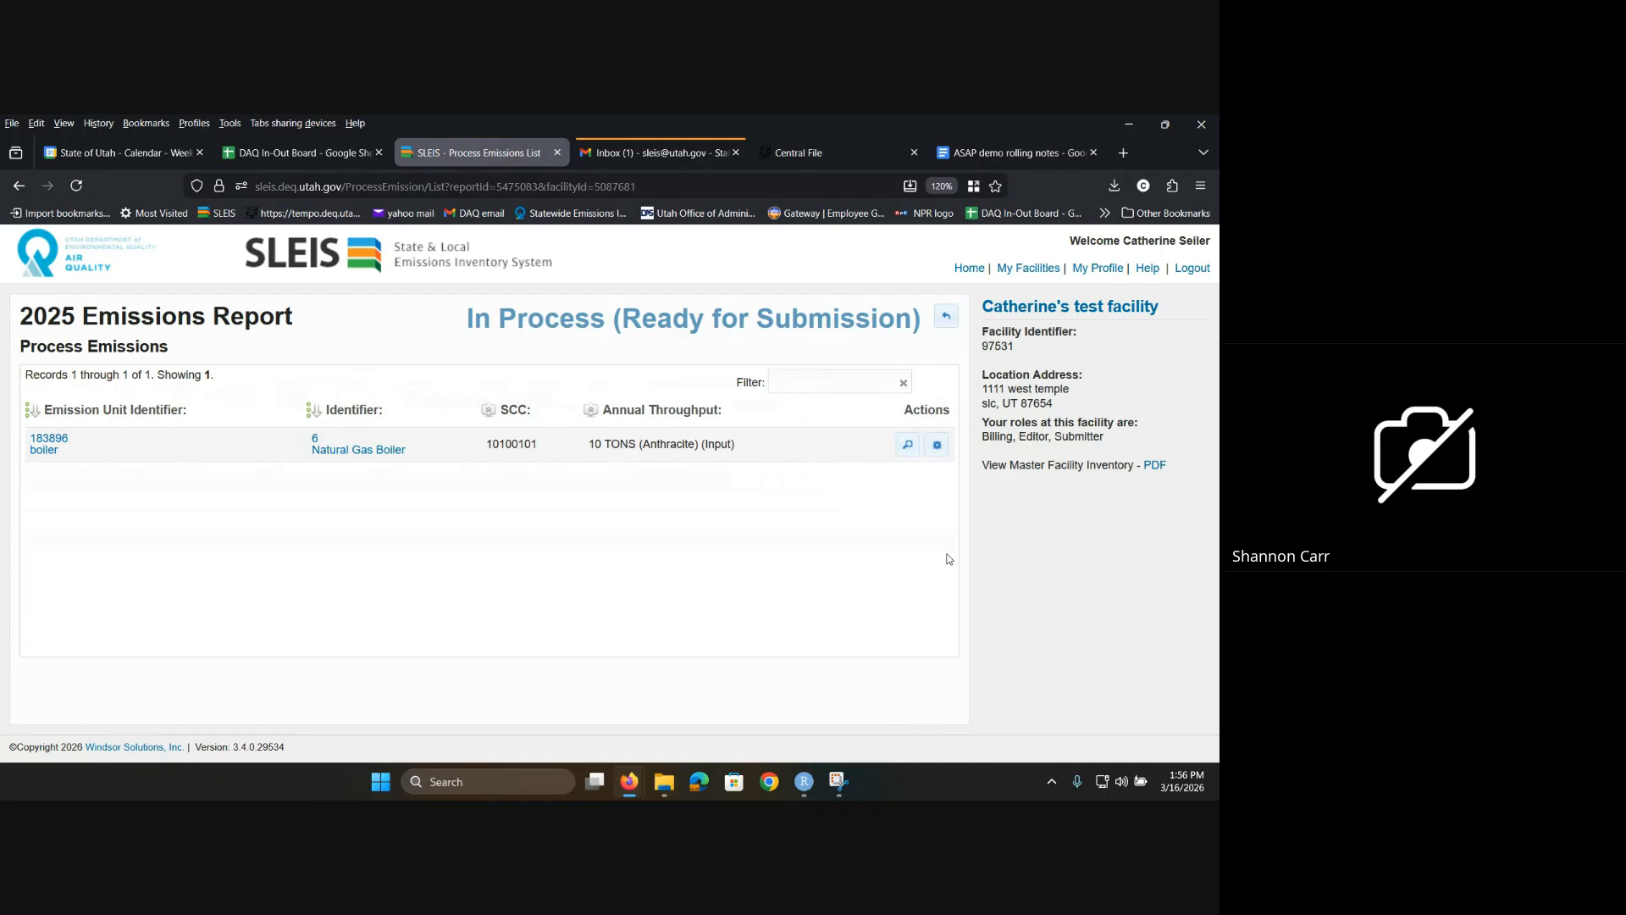
{"action": "left_click", "coordinate": [932, 451]}
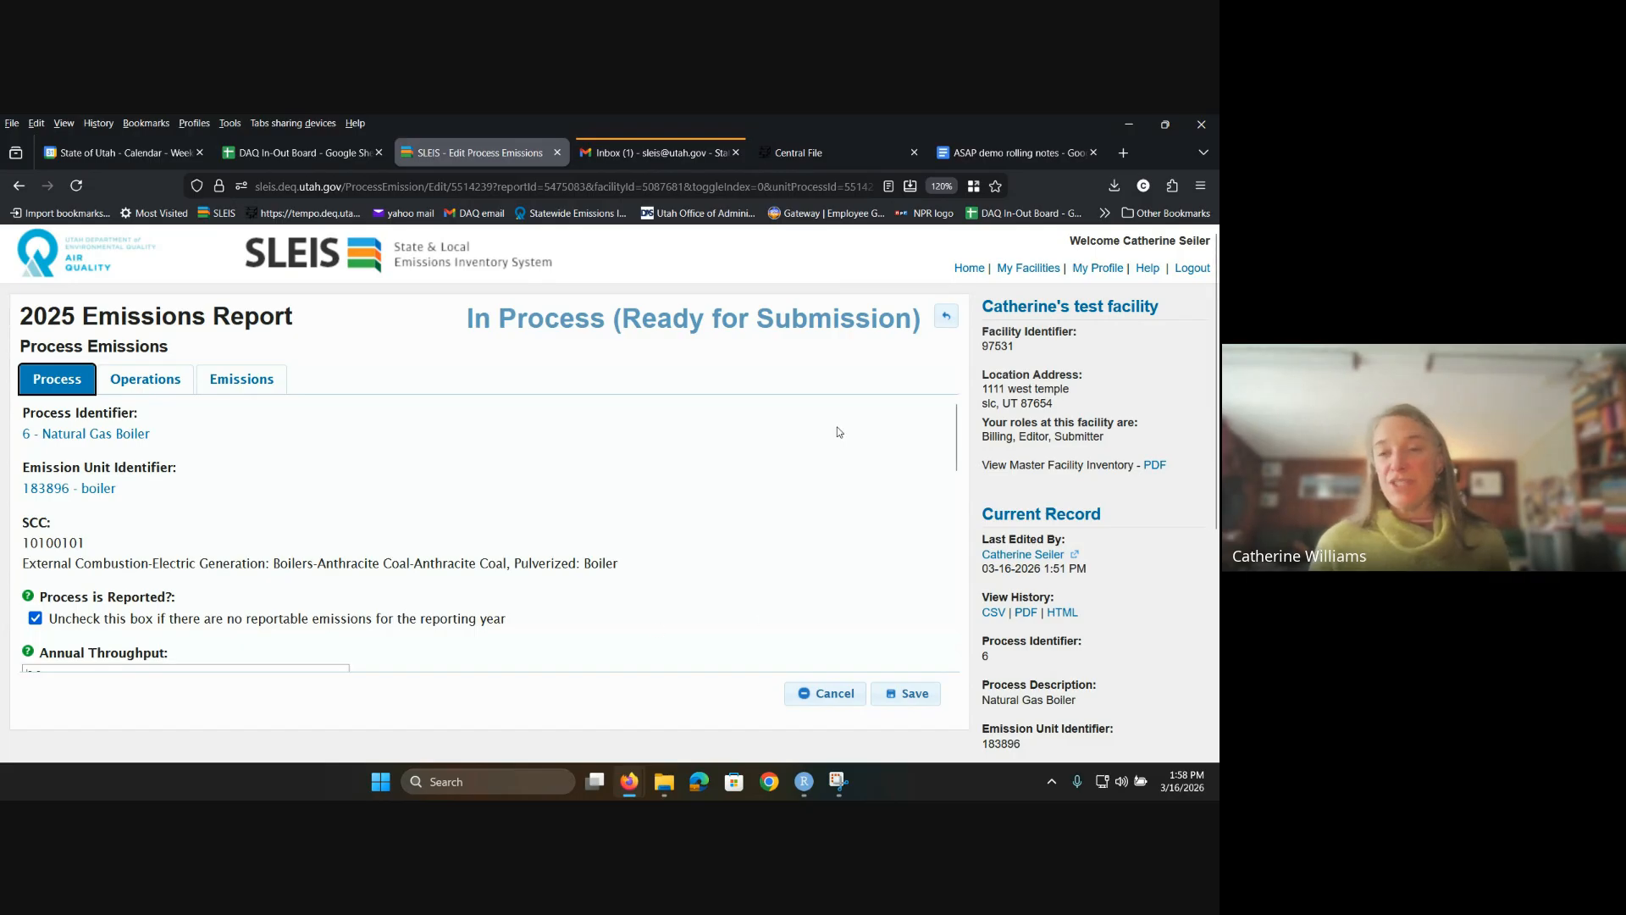
Step: Reopen the Natural Gas Boiler's details and check its throughput: 10 TONS of 640 - Anthracite
{"action": "left_click", "coordinate": [946, 315]}
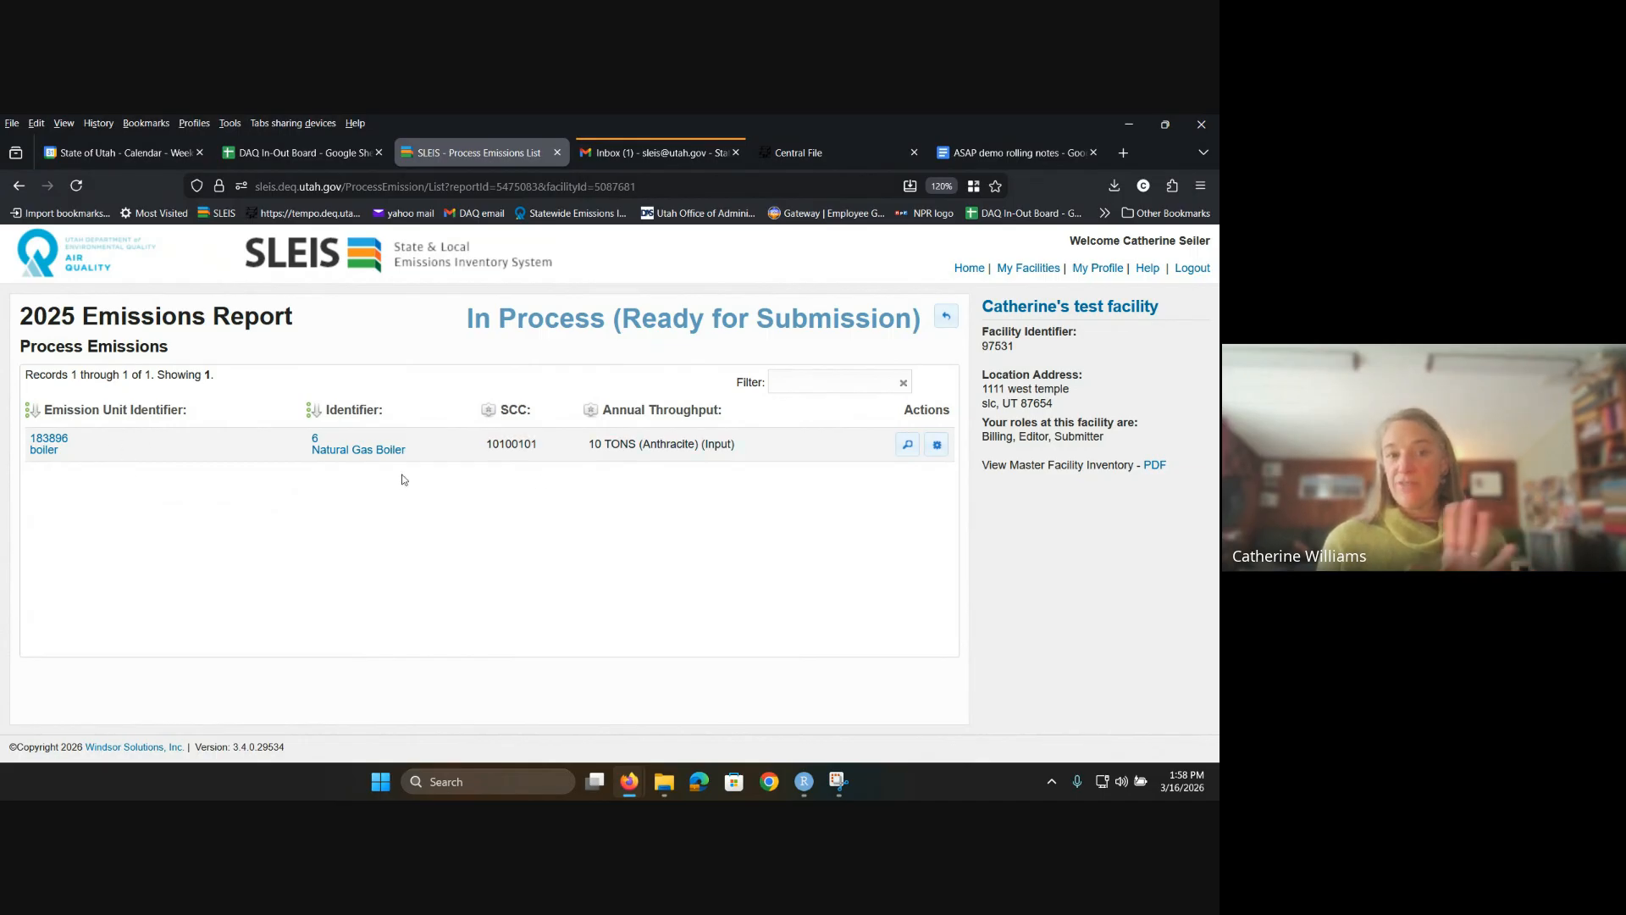
{"action": "left_click", "coordinate": [904, 445]}
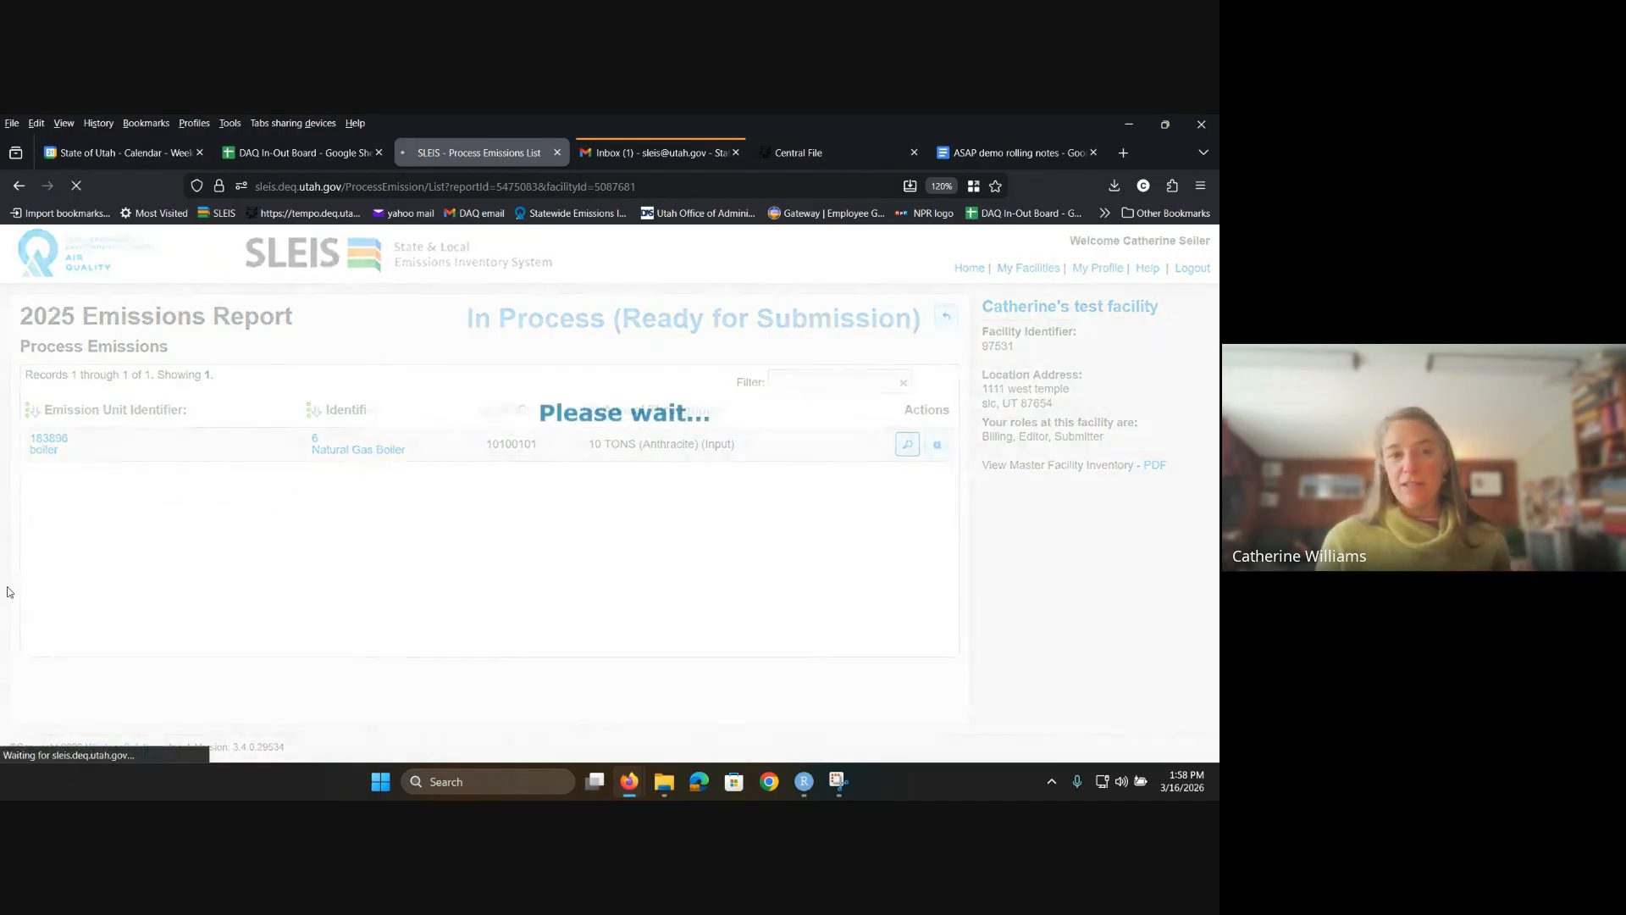
{"action": "scroll", "coordinate": [51, 517], "scroll_direction": "down", "scroll_amount": 2}
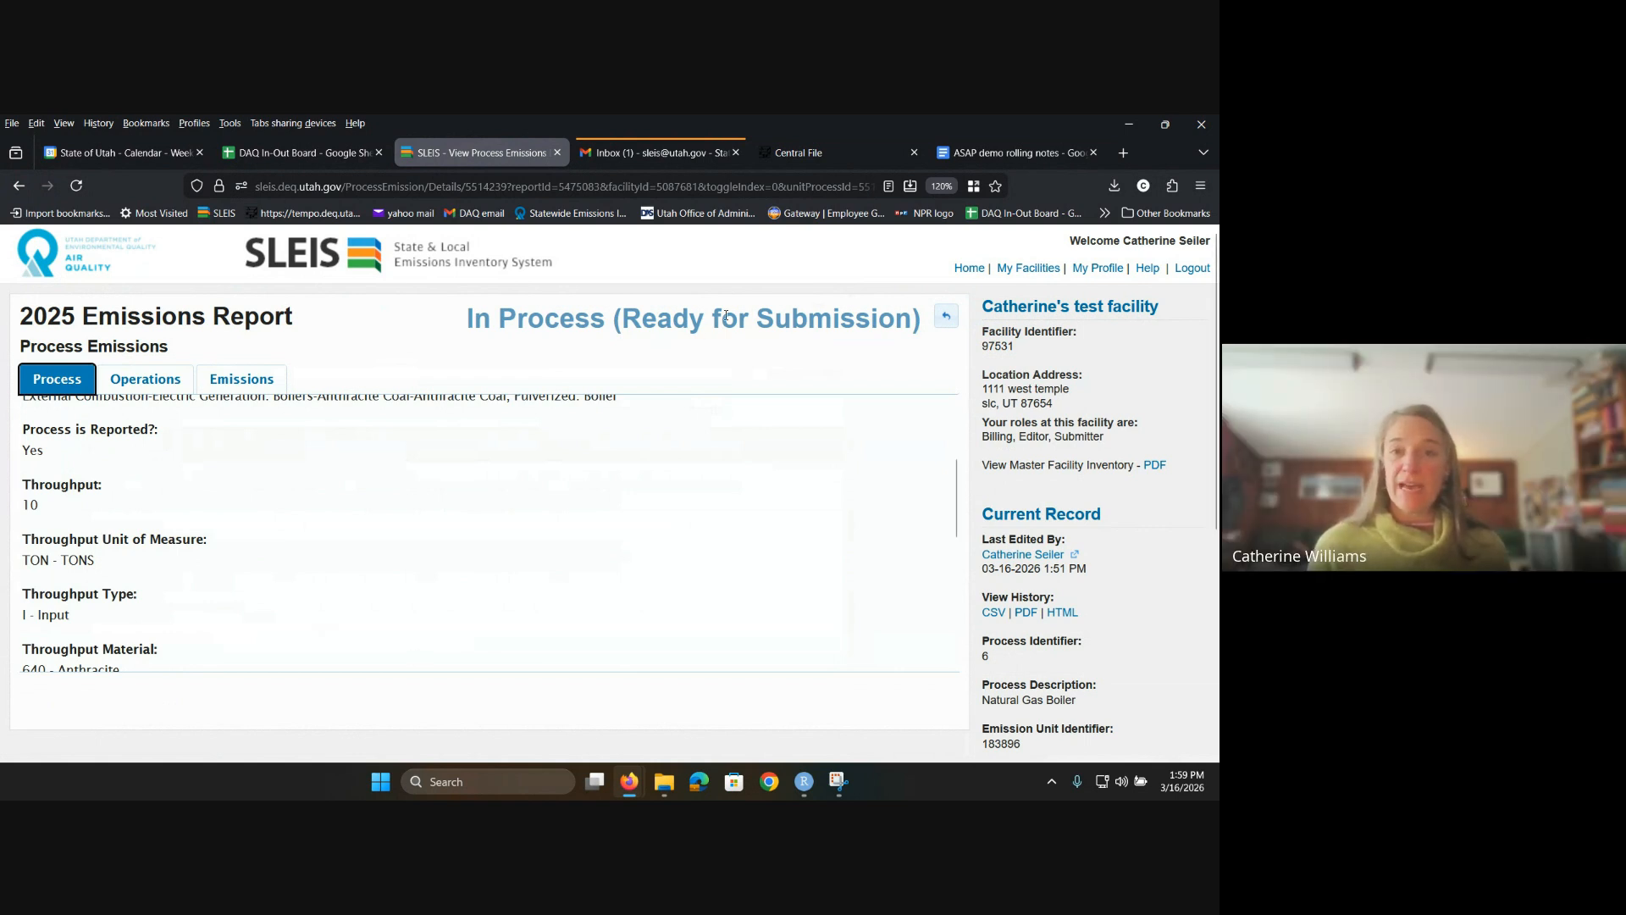
Step: Go back to the report and open its Unit Processes list of 16 records
{"action": "left_click", "coordinate": [945, 316]}
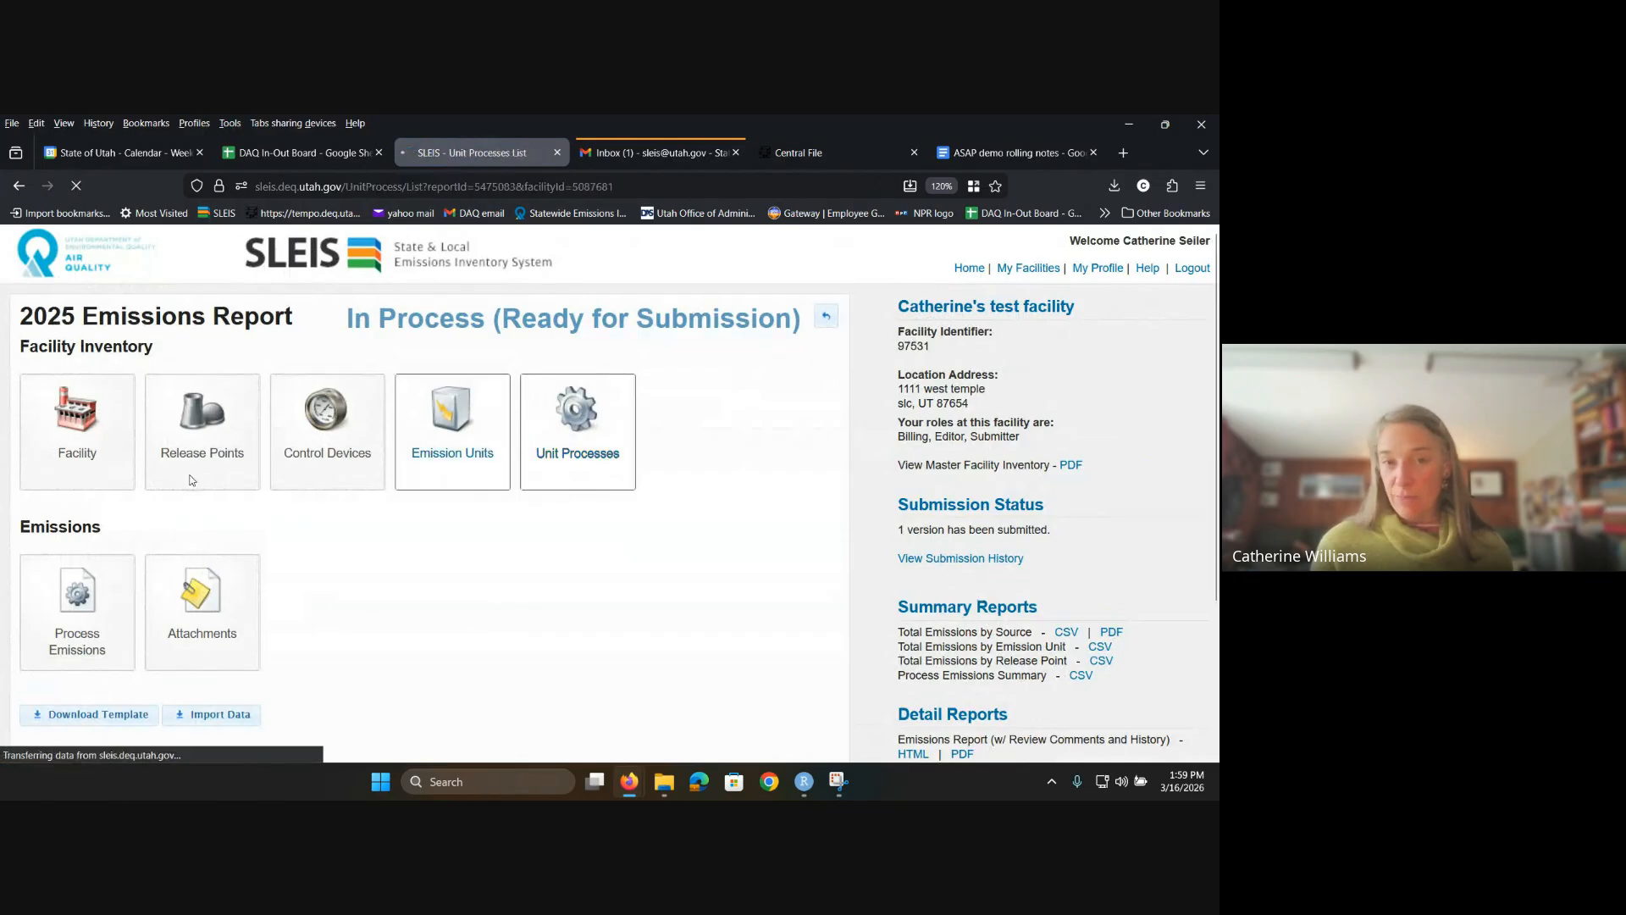
{"action": "left_click", "coordinate": [577, 432]}
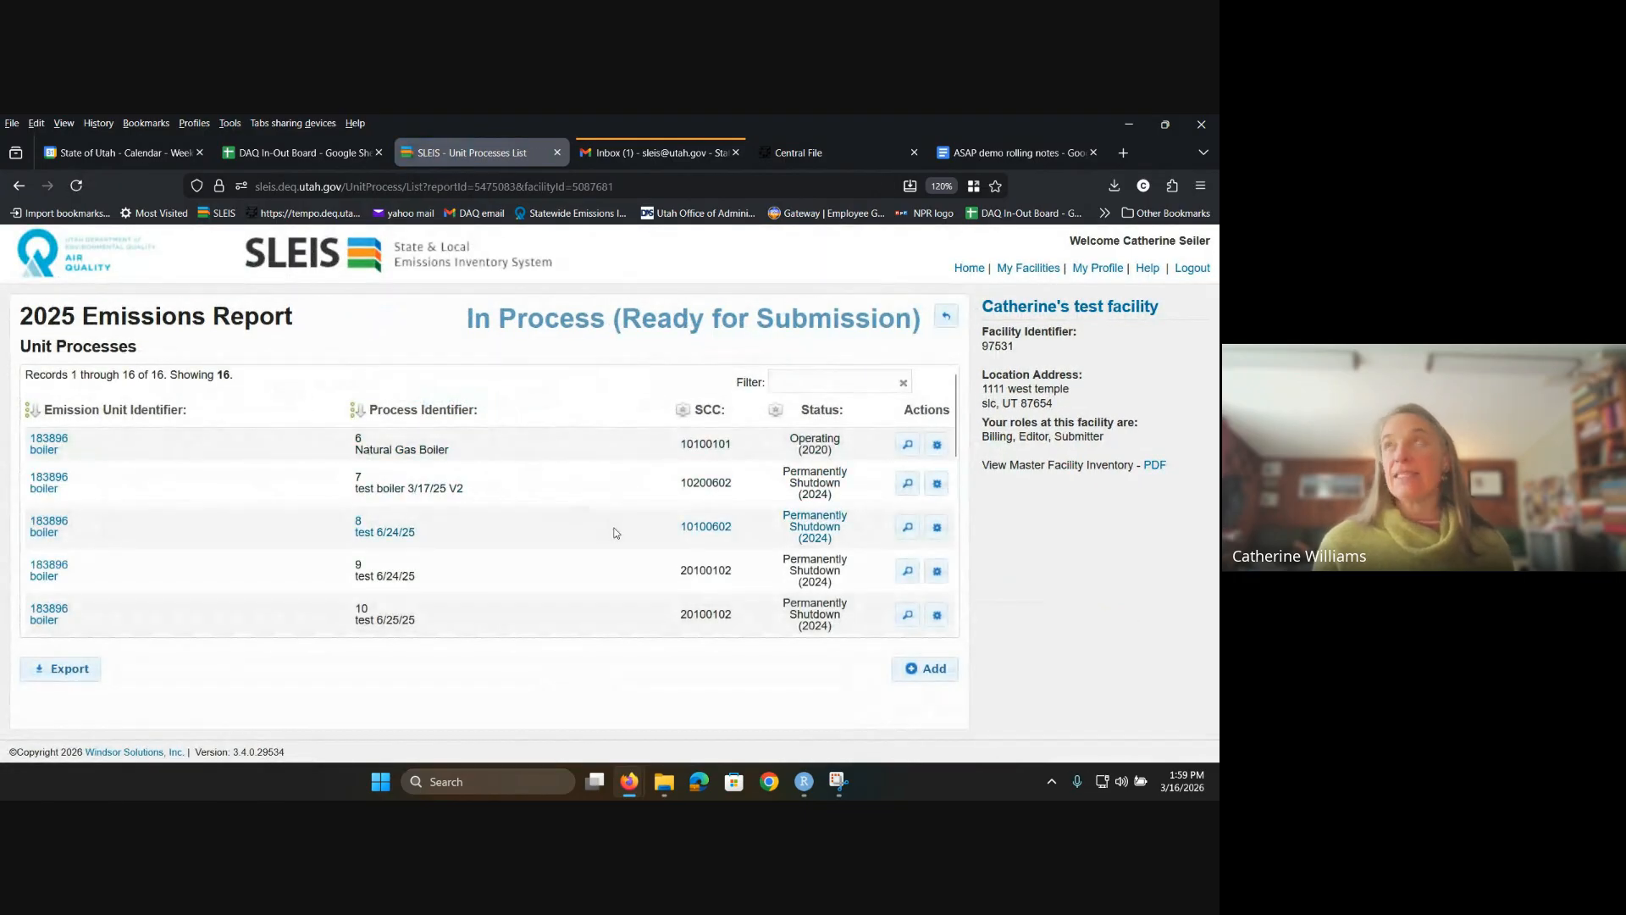